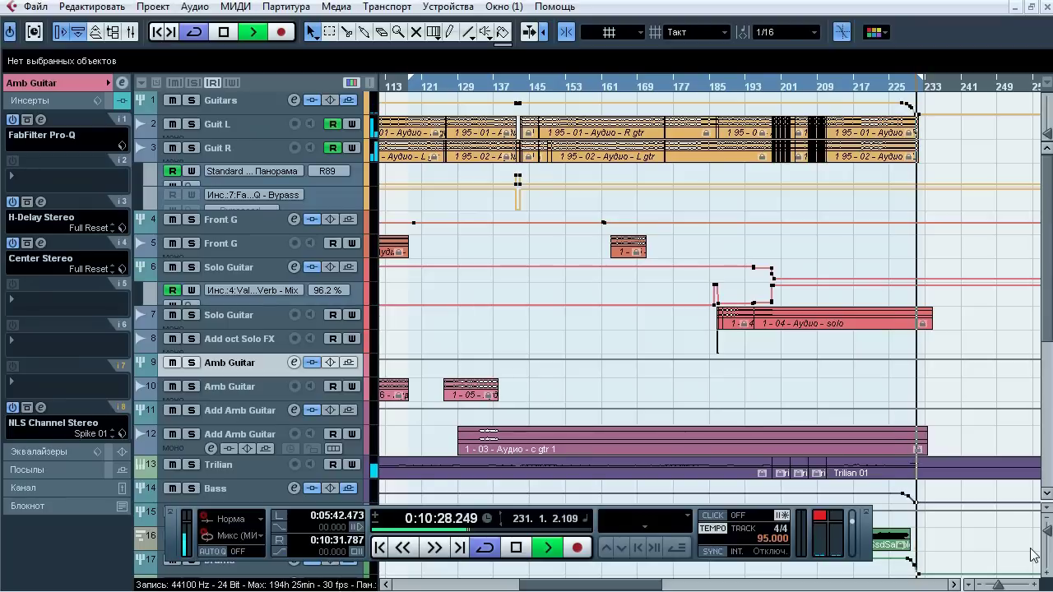
Play the cycled passage from bar 199 and compare the full mix with the soloed Guitars group
key(space)
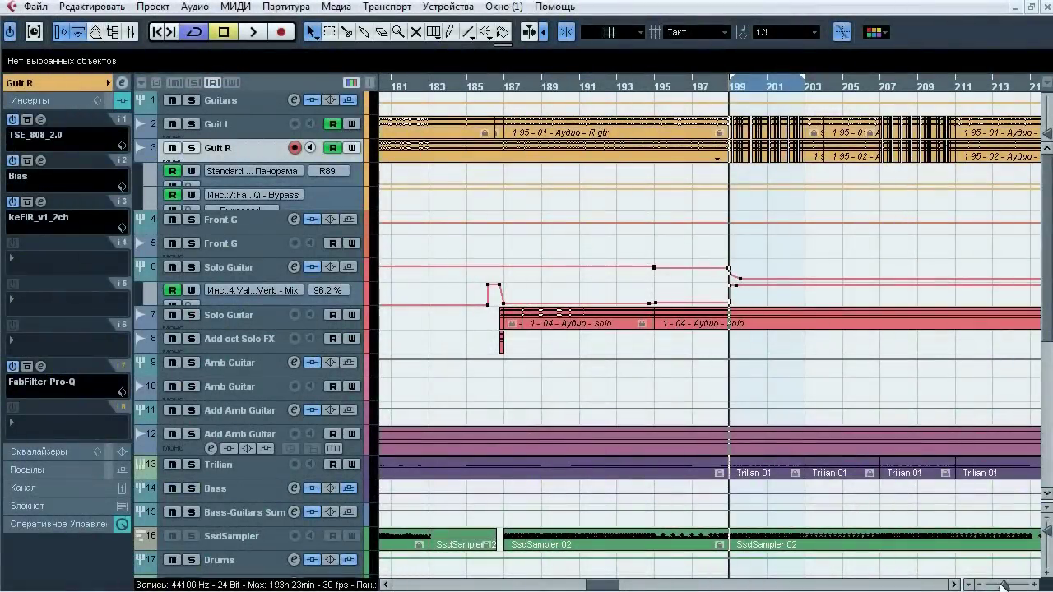
key(space)
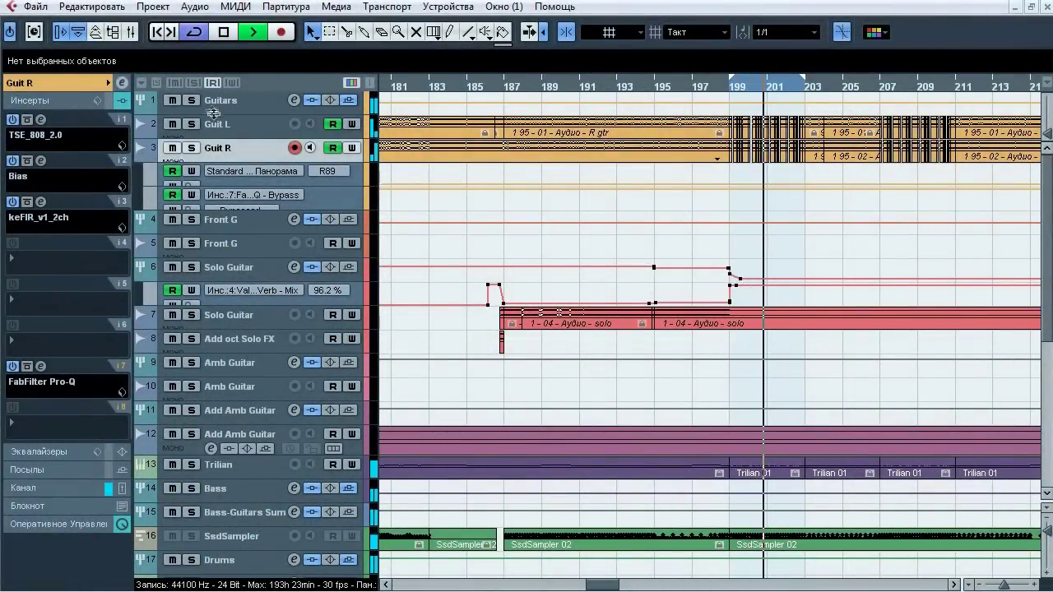
click(193, 102)
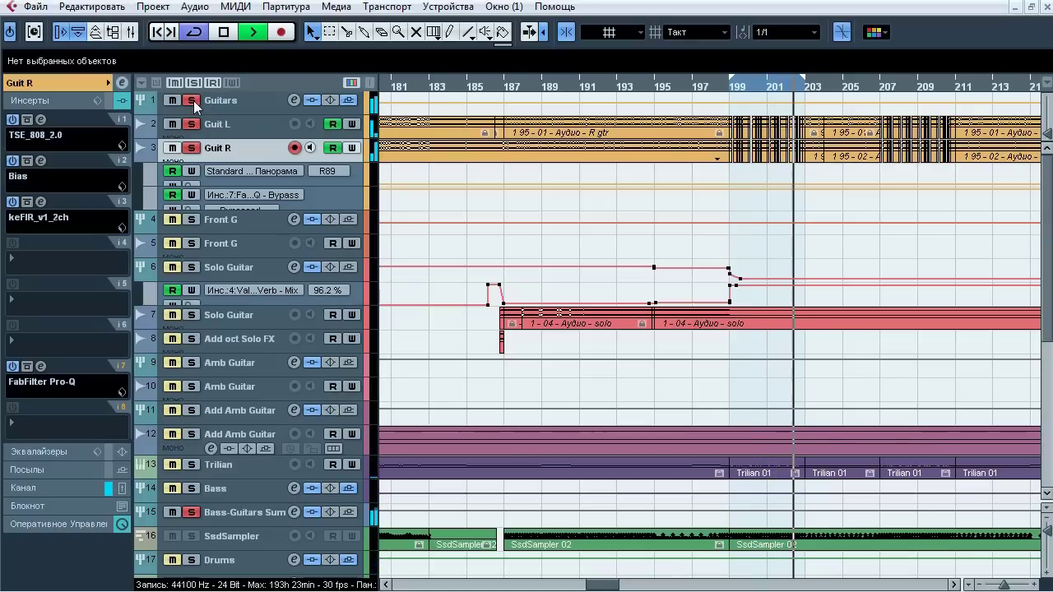
click(193, 101)
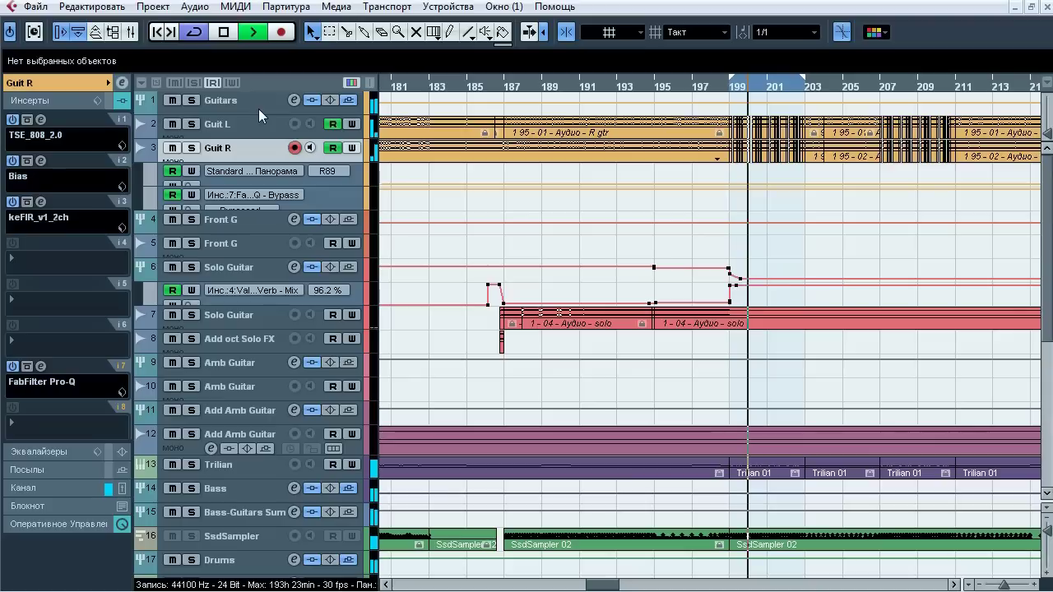
key(space)
Check the channel settings of the Guit L and Guit R tracks and show the insert chain of Guit R
click(79, 85)
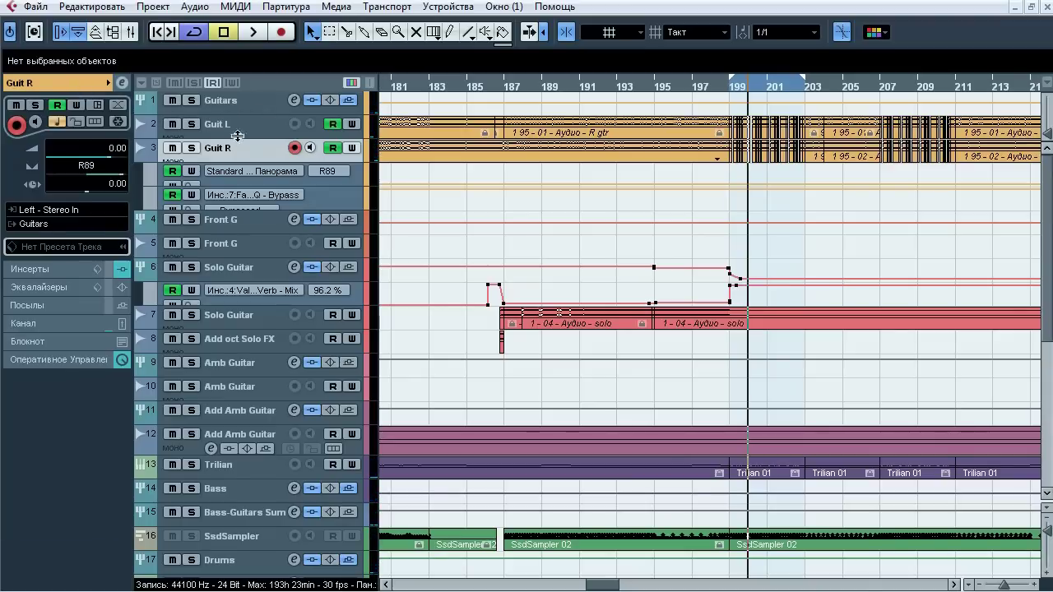
click(252, 130)
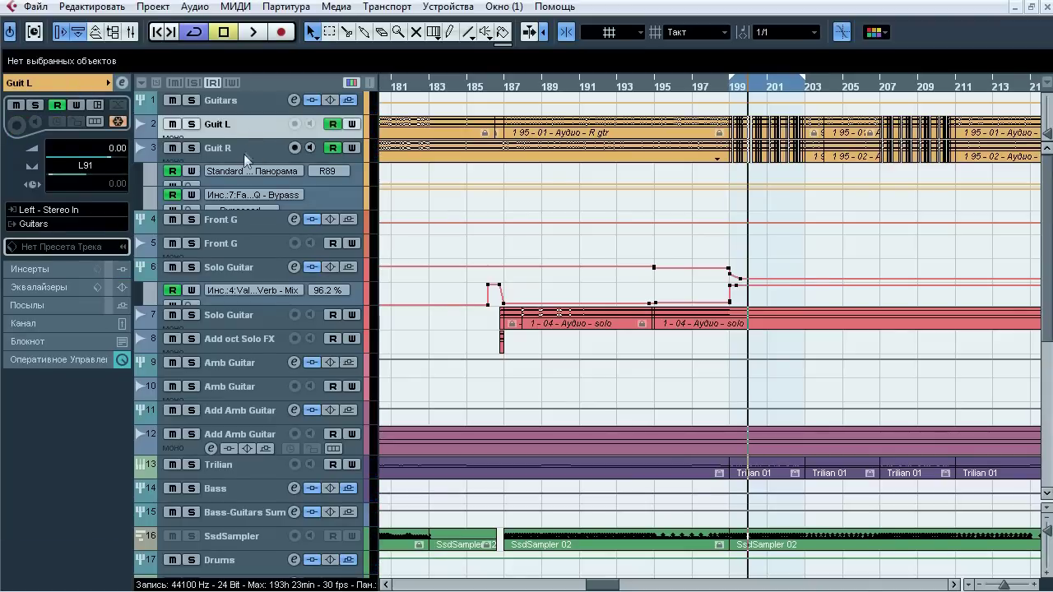
click(243, 154)
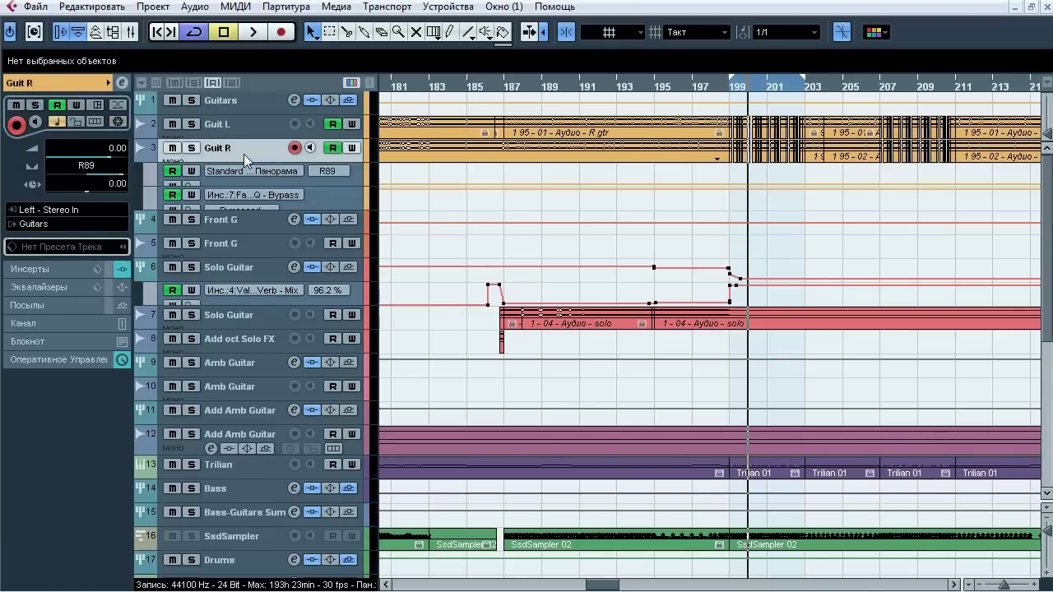
click(41, 273)
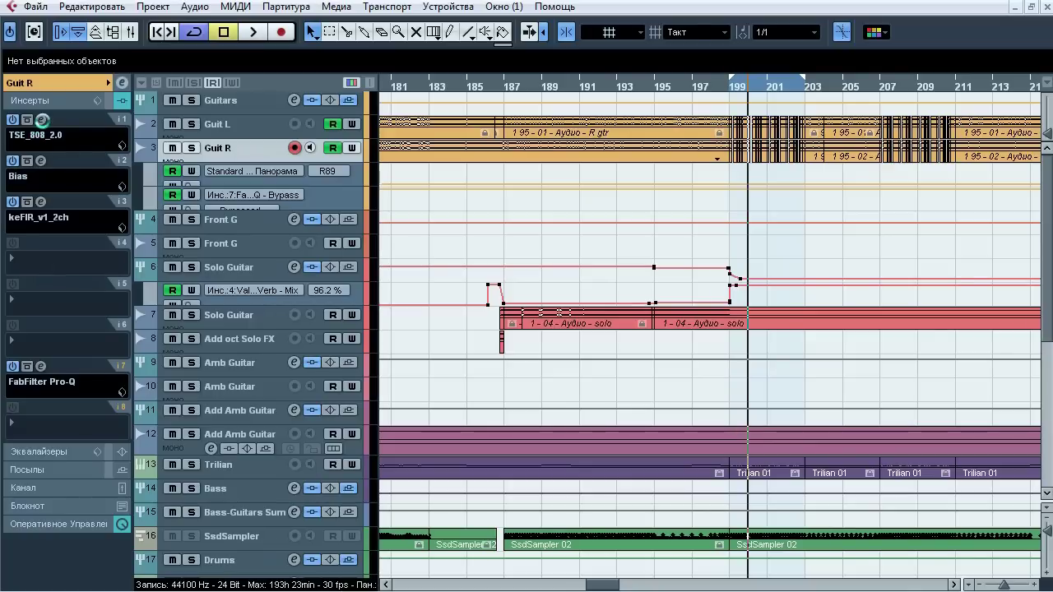
Open the TSE_808_2.0 insert on Guit R and play the loop with the Guitars group soloed
click(41, 120)
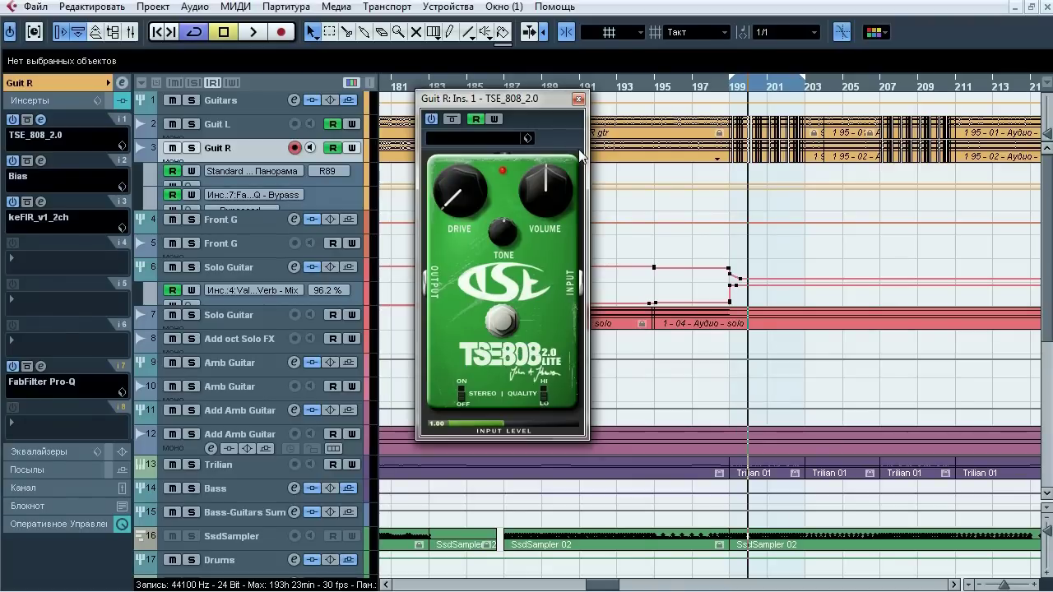
key(space)
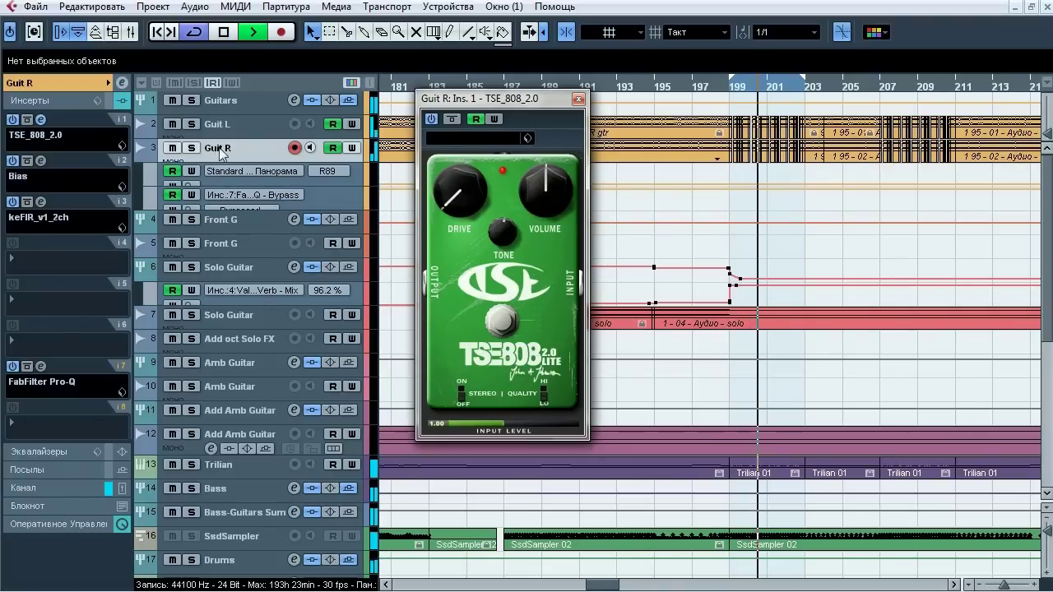
click(196, 149)
Compare the guitar sound with TSE_808_2.0 bypassed and active, stop playback and close the plugin
click(451, 120)
click(449, 119)
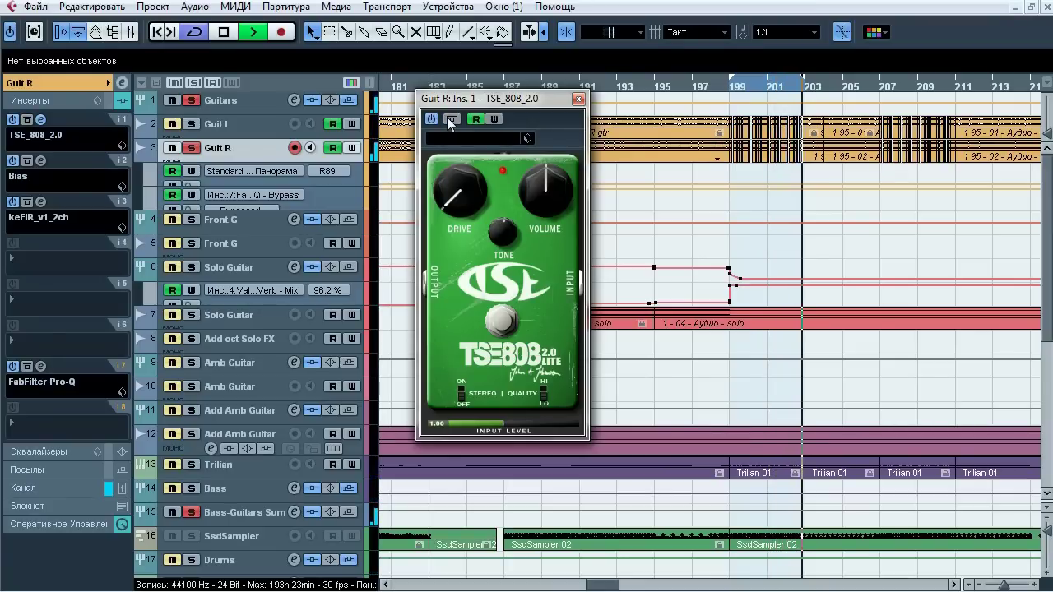
click(451, 119)
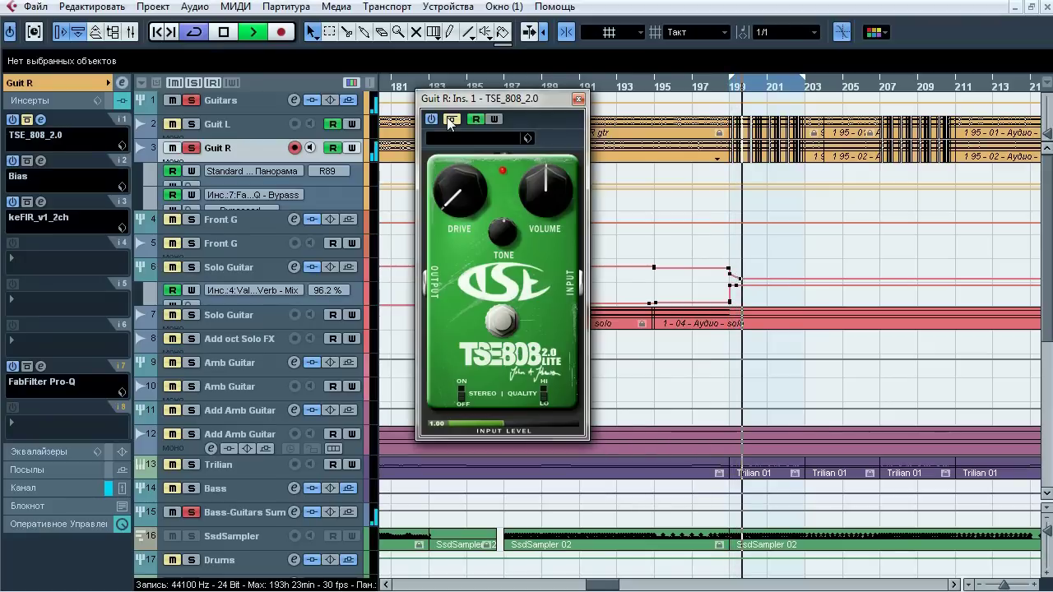
click(449, 120)
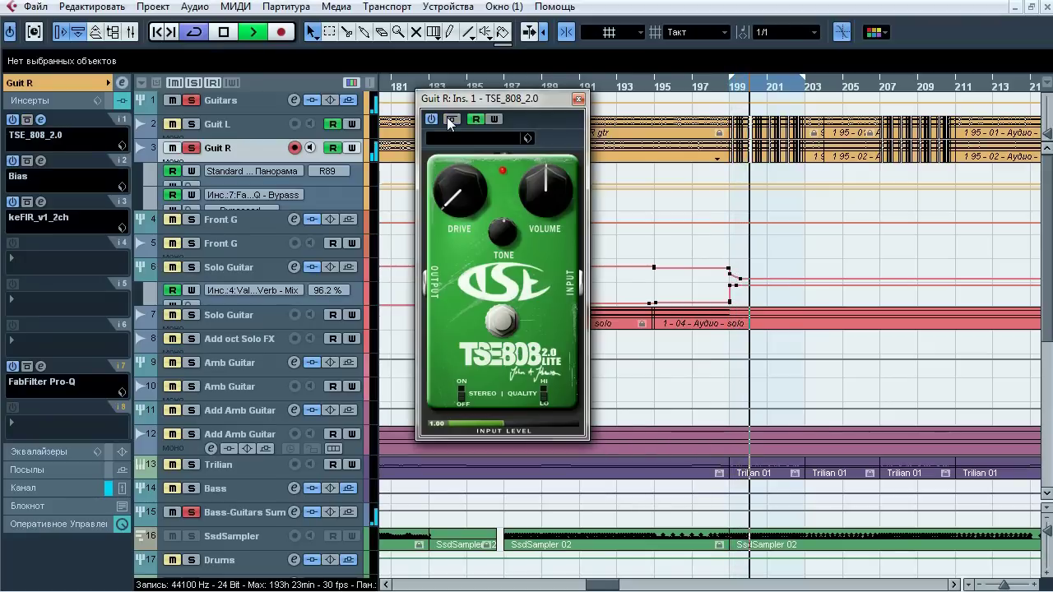
key(space)
click(578, 100)
Open the Bias insert on Guit R and examine the preamp, tone stack, transformer and cab of the 6505 Rhytm amp
click(40, 161)
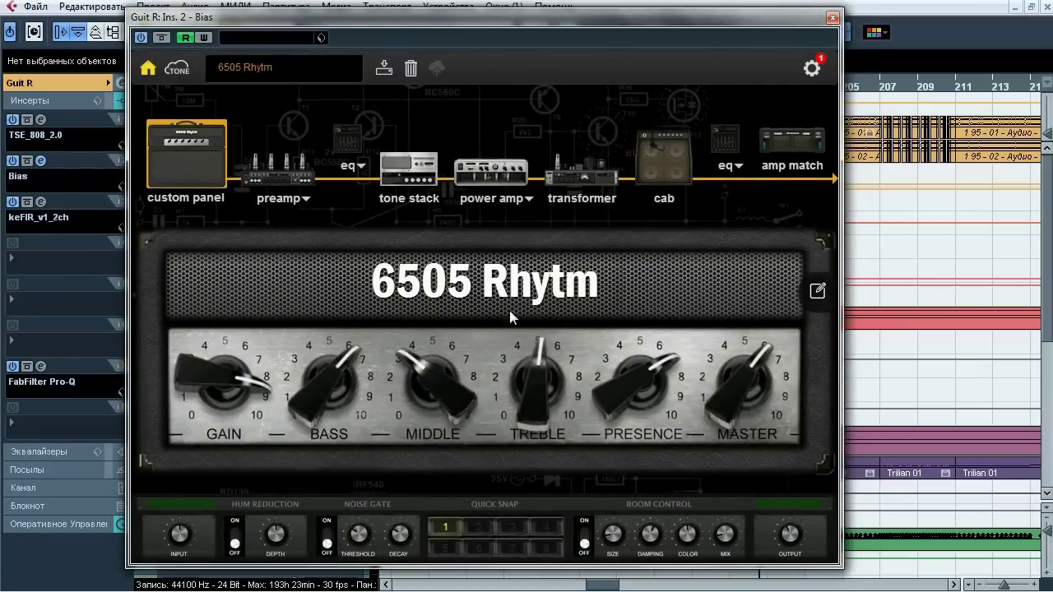
click(278, 168)
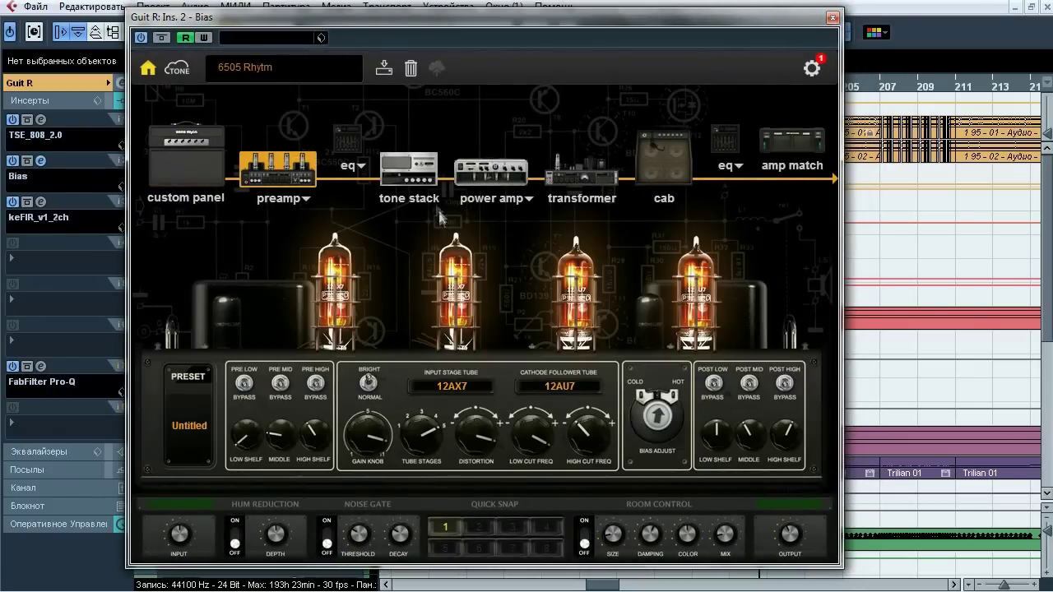
click(424, 178)
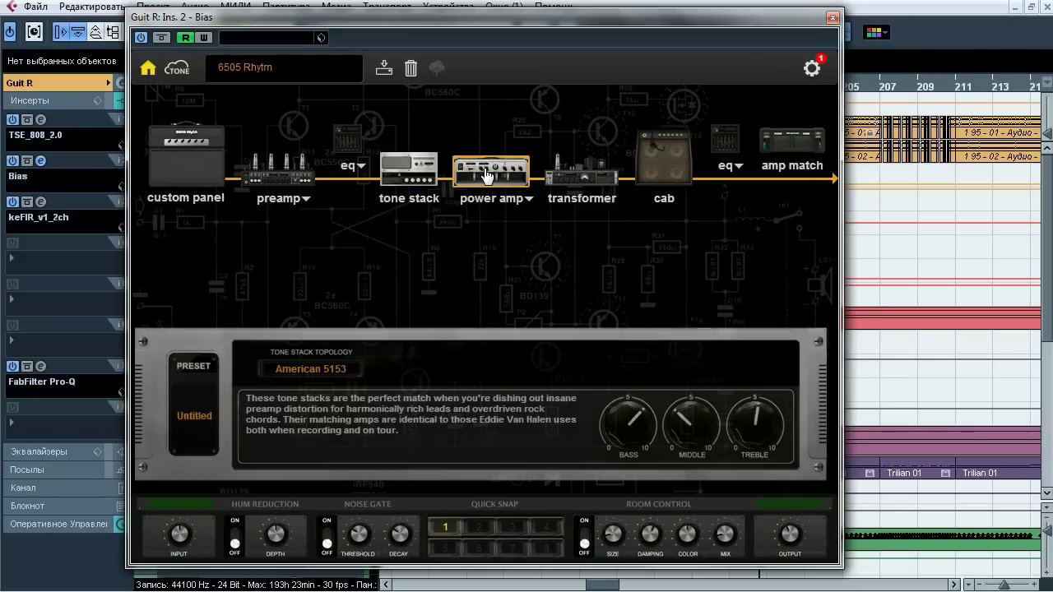
click(566, 183)
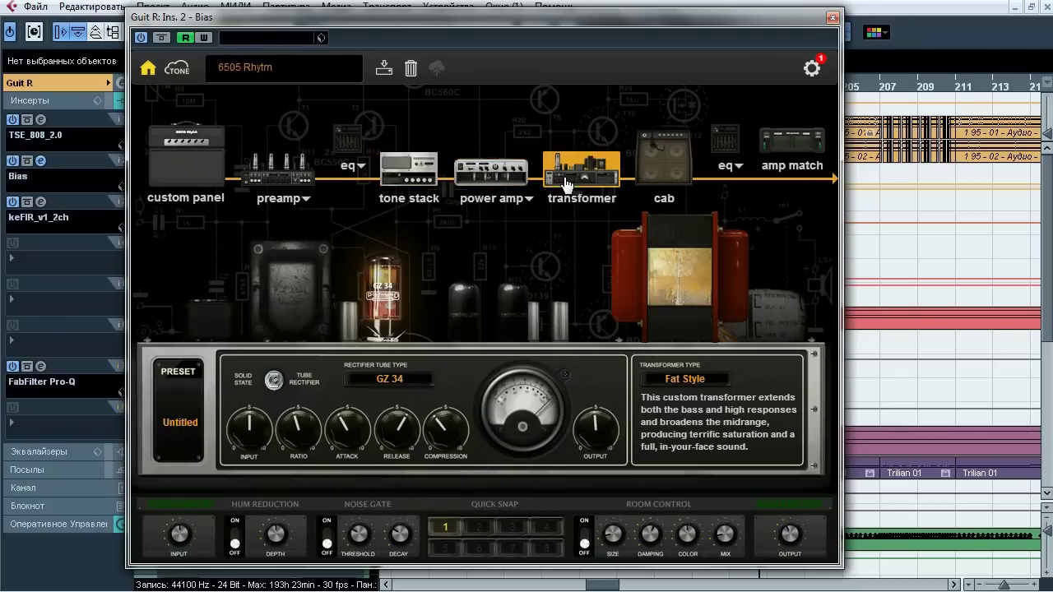
click(661, 161)
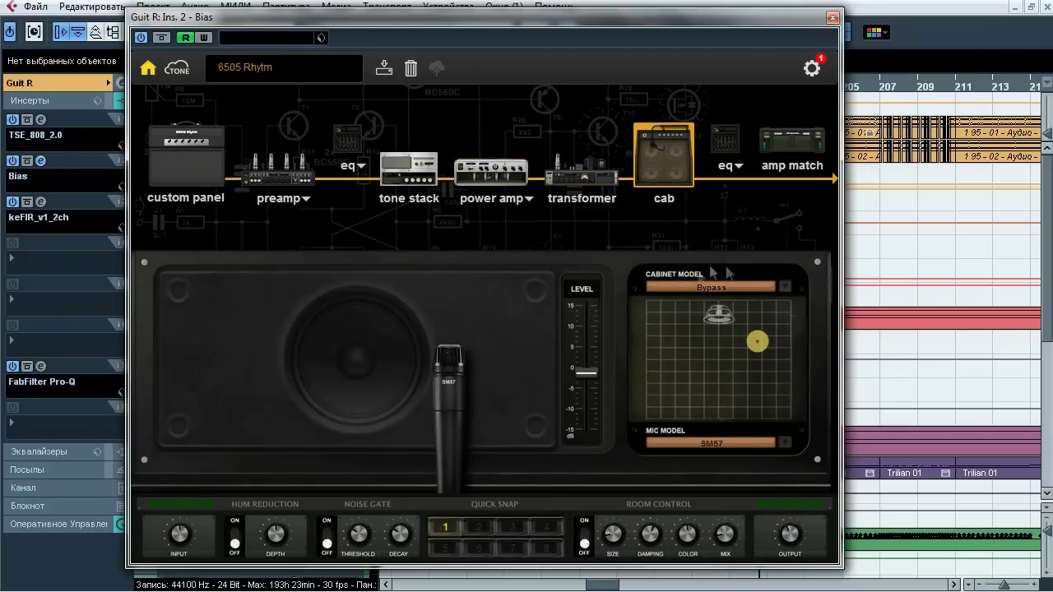
Compare the Bias amp sound with the keFIR_v1_2ch insert switched off and on, and close the Bias window
click(12, 201)
drag(263, 20, 378, 4)
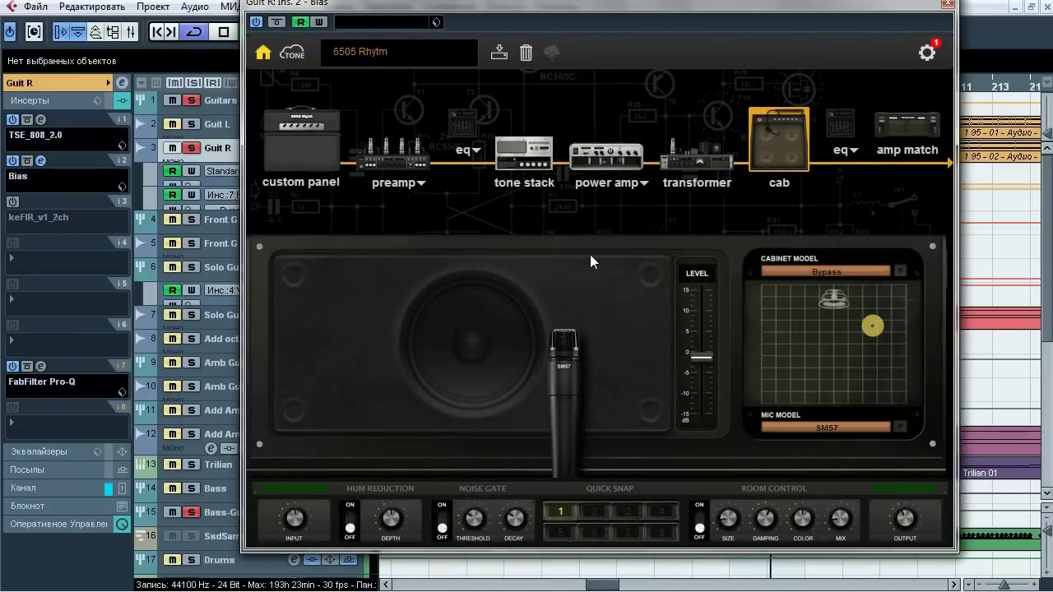
click(13, 201)
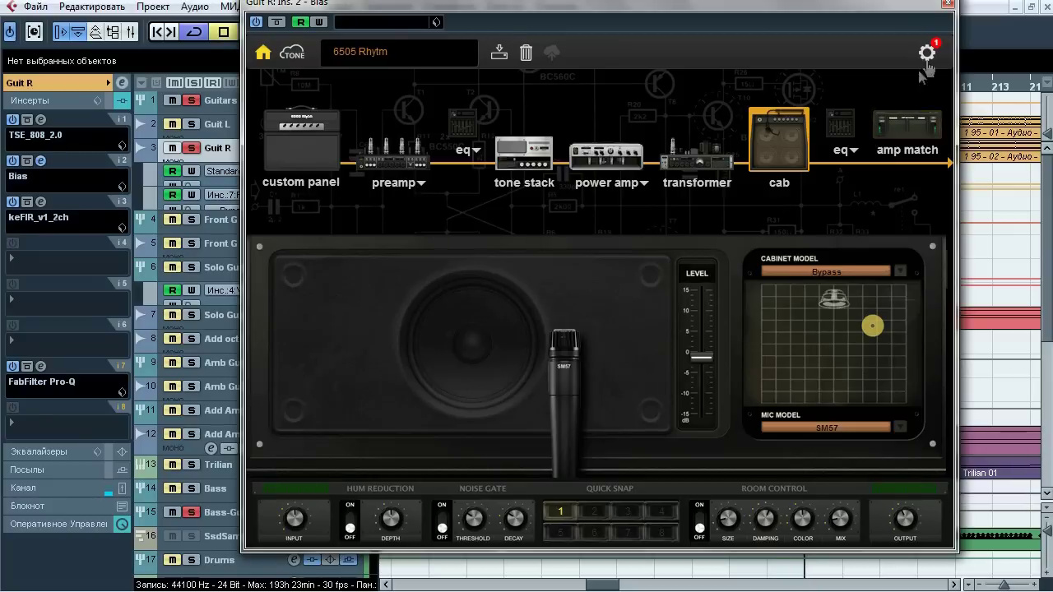
click(948, 4)
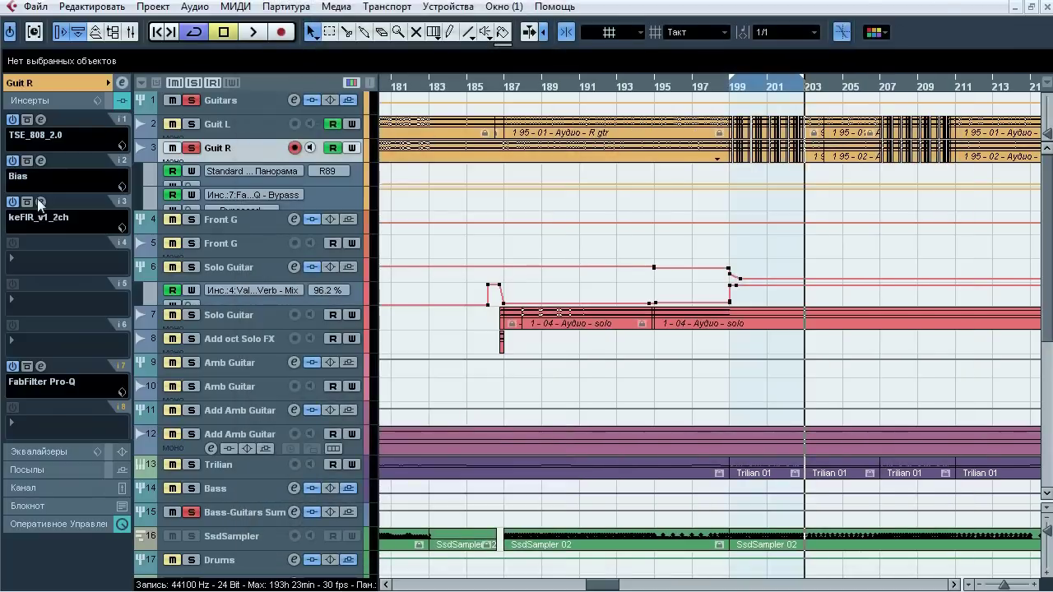
Open the keFIR_v1_2ch insert on Guit R, compare its bypassed and active sound during playback, and close it
click(40, 202)
drag(405, 29, 368, 73)
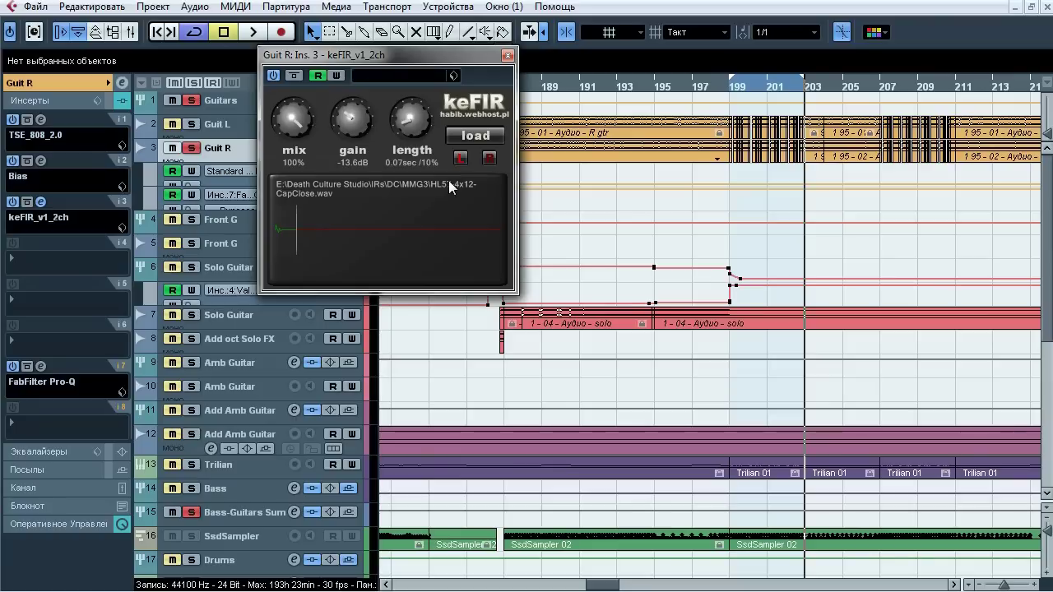
key(space)
click(295, 78)
click(295, 77)
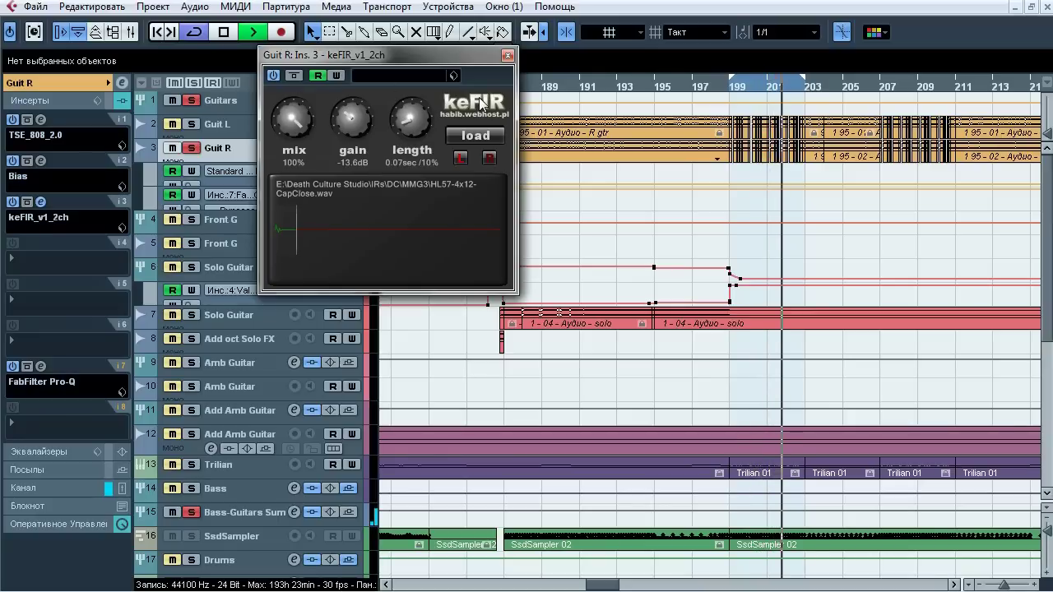
key(space)
click(507, 55)
Play the automated passage from bar 141 while watching the FabFilter Pro-Q in Guit R's seventh insert slot, and close the plugin
drag(1003, 585, 1000, 585)
click(40, 367)
click(708, 75)
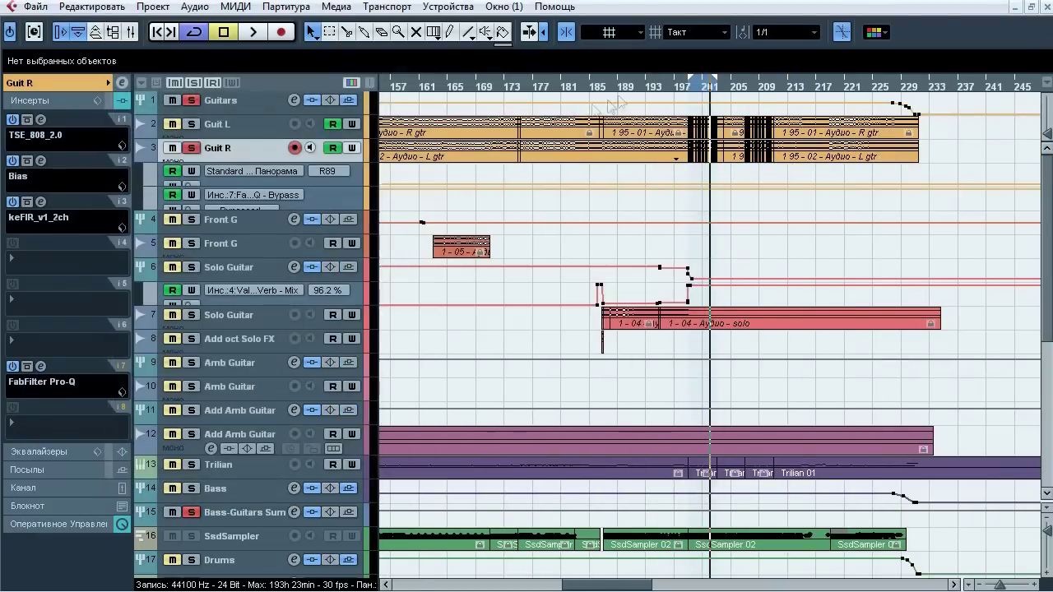
drag(482, 88, 518, 125)
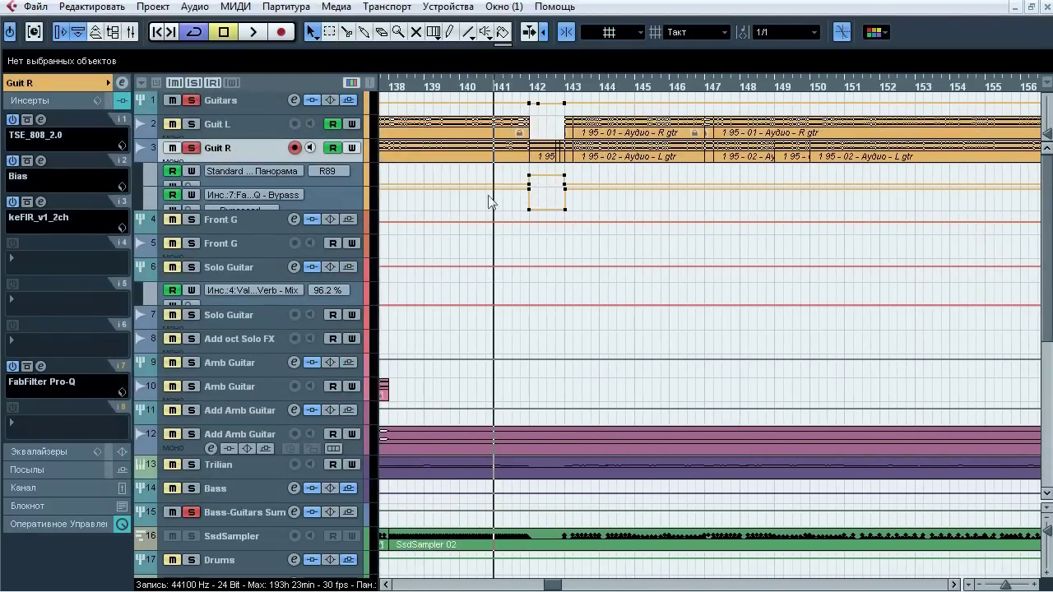
click(40, 367)
drag(400, 172, 387, 139)
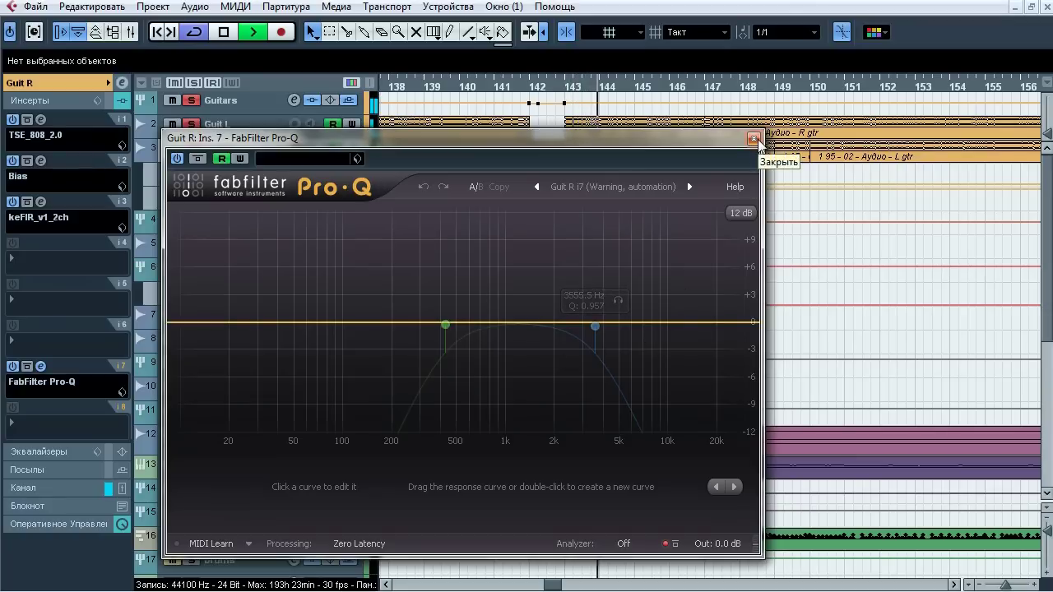
click(754, 139)
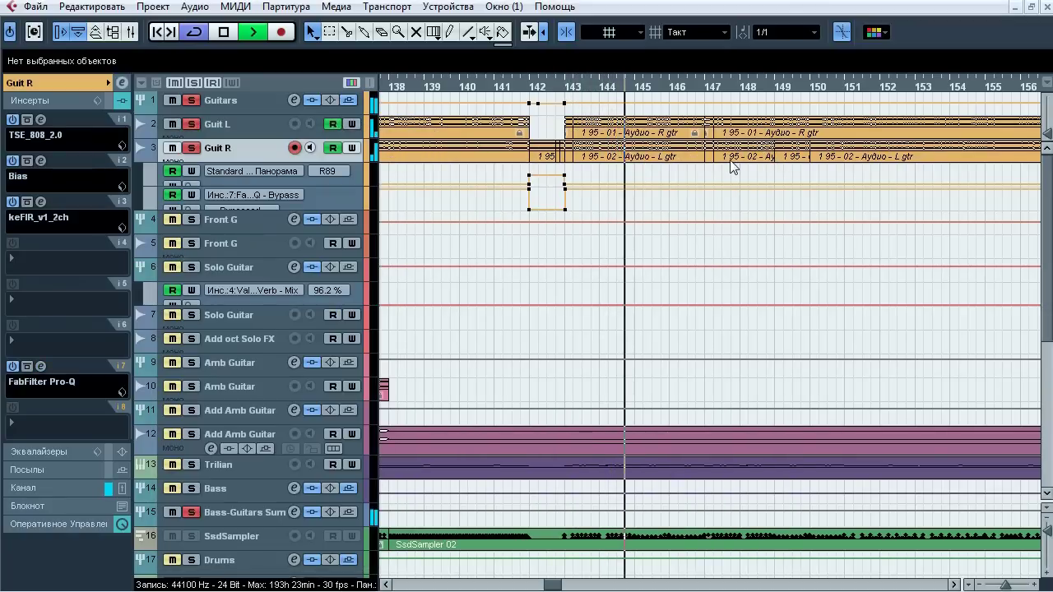
key(space)
Return to the cycled passage at bar 199 and show the insert chain of the Guitars group track
drag(1005, 585, 993, 585)
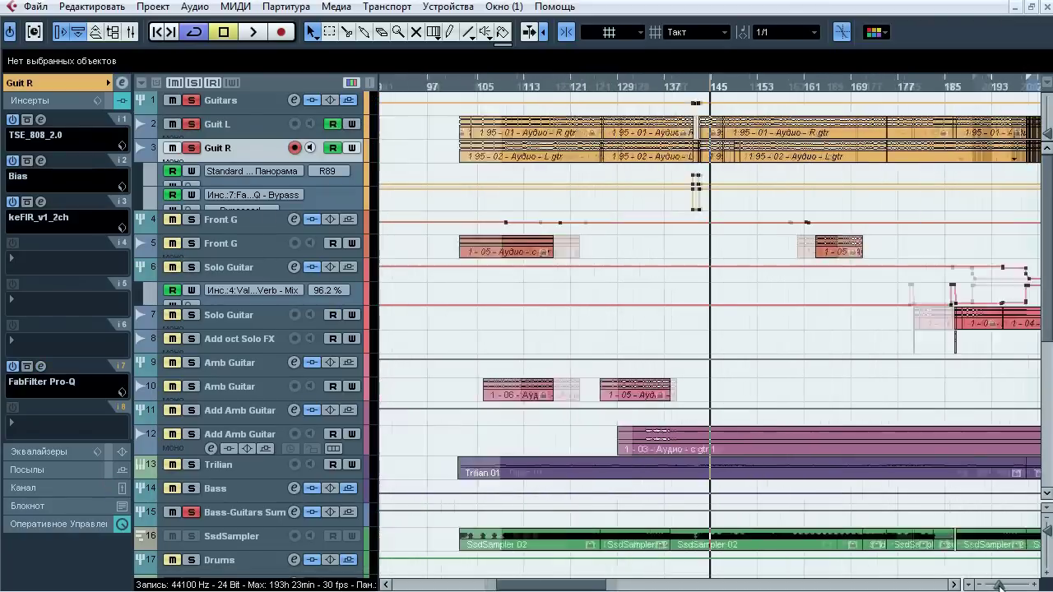
drag(924, 87, 924, 165)
drag(596, 585, 610, 585)
click(241, 127)
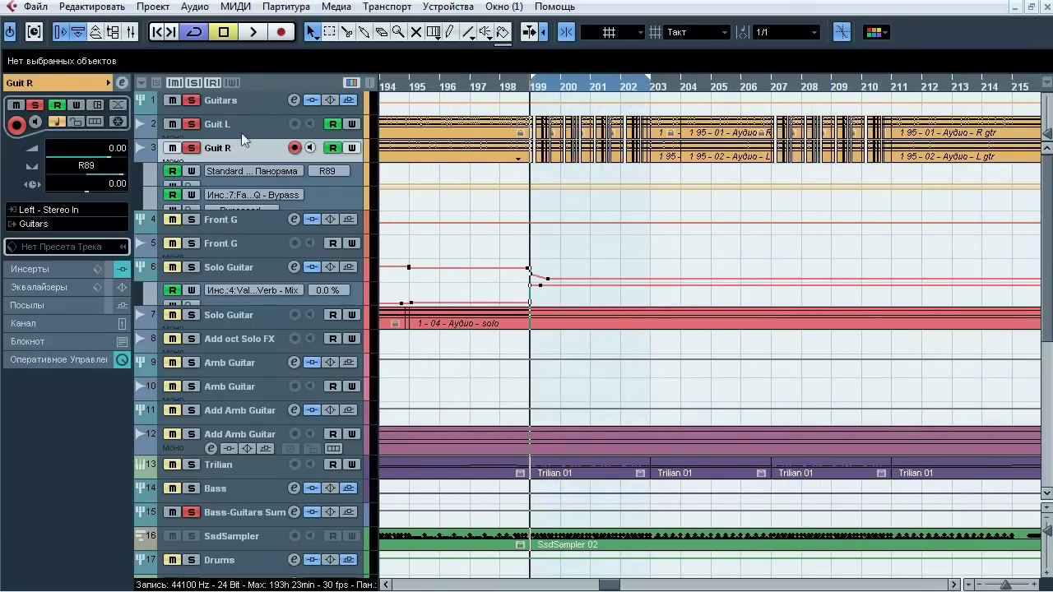
click(117, 121)
key(Return)
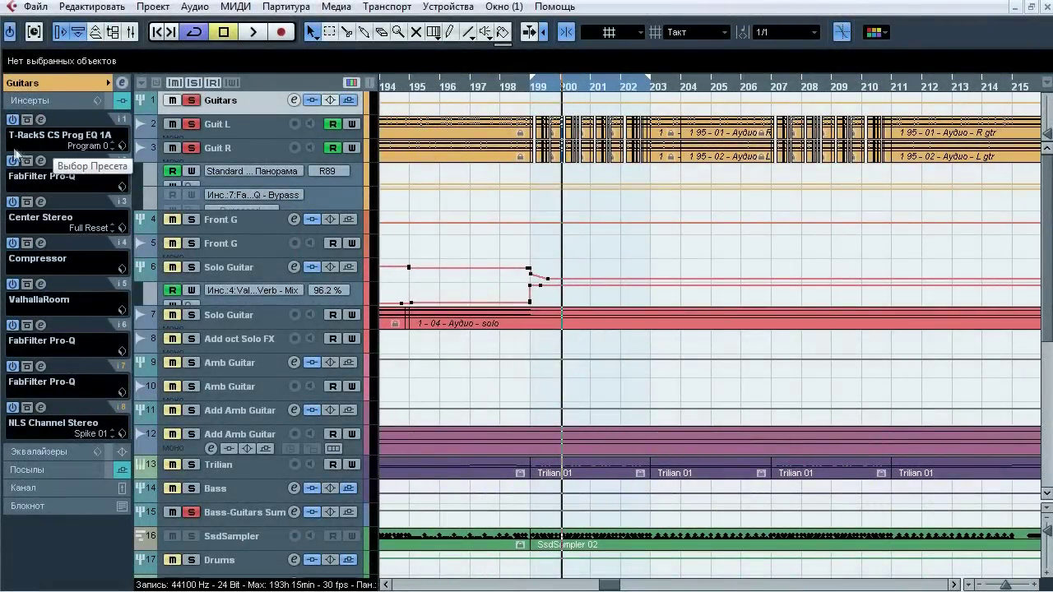
Open the T-RackS CS Prog EQ 1A insert on the Guitars group, compare it bypassed and active during playback, and close it
click(40, 119)
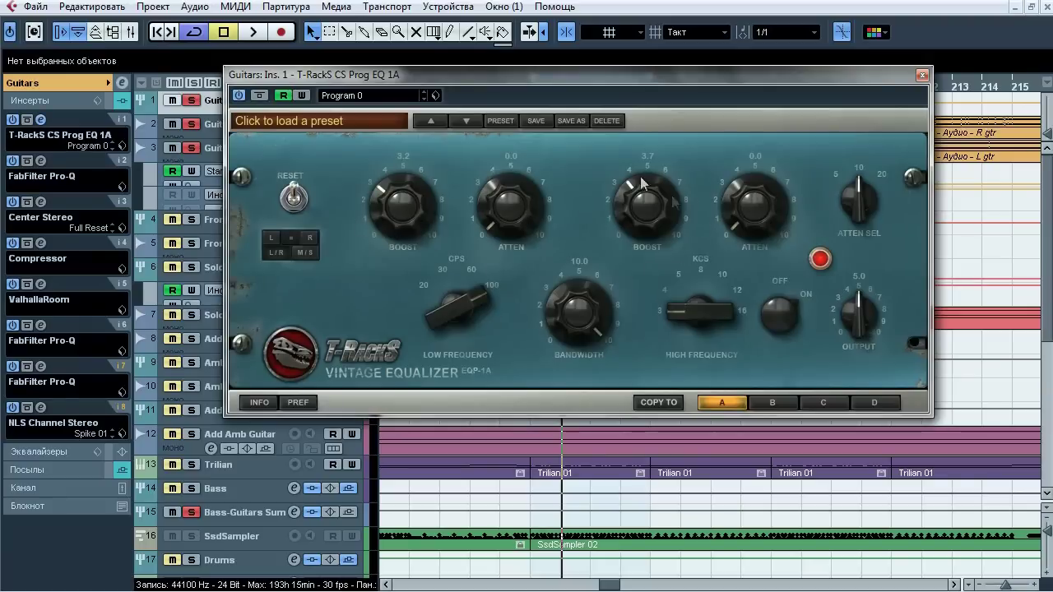
drag(642, 75, 736, 241)
key(space)
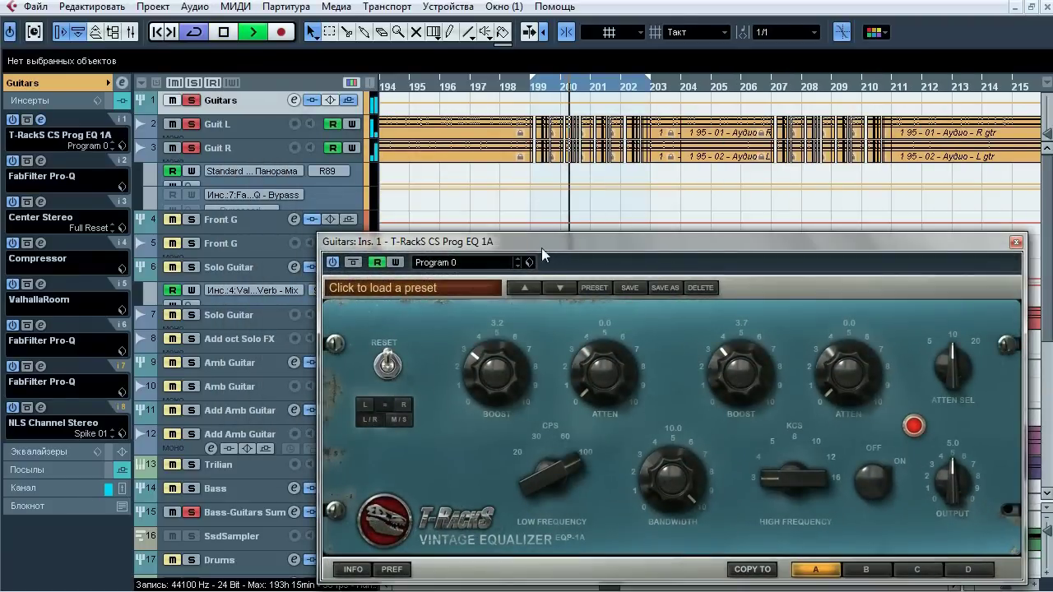
click(360, 264)
click(360, 263)
key(space)
drag(405, 243, 254, 120)
click(866, 121)
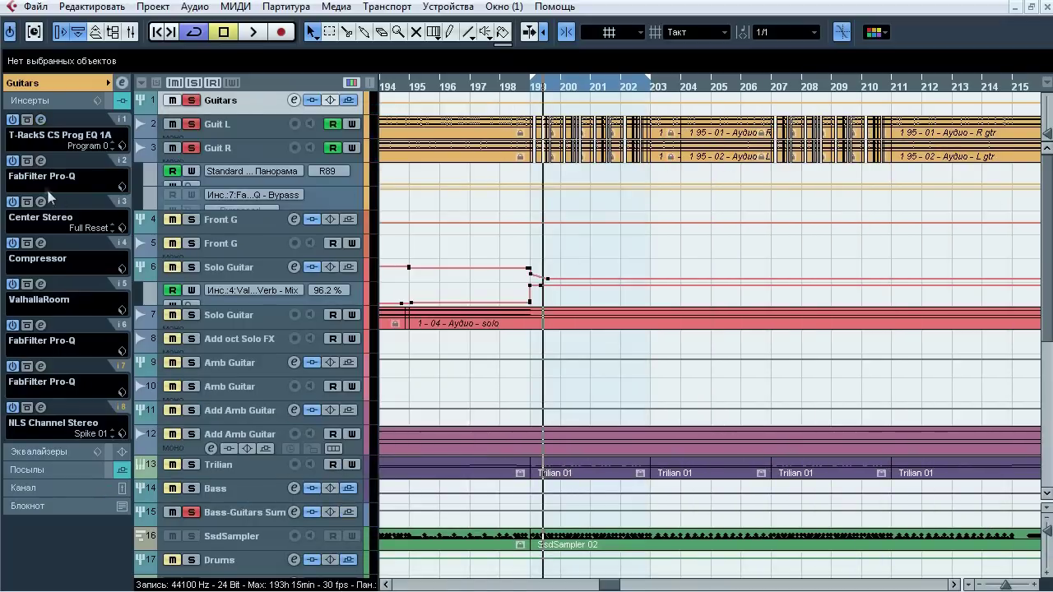
Open the FabFilter Pro-Q in the Guitars group's second insert slot, compare it bypassed and active during playback, and close it
click(43, 163)
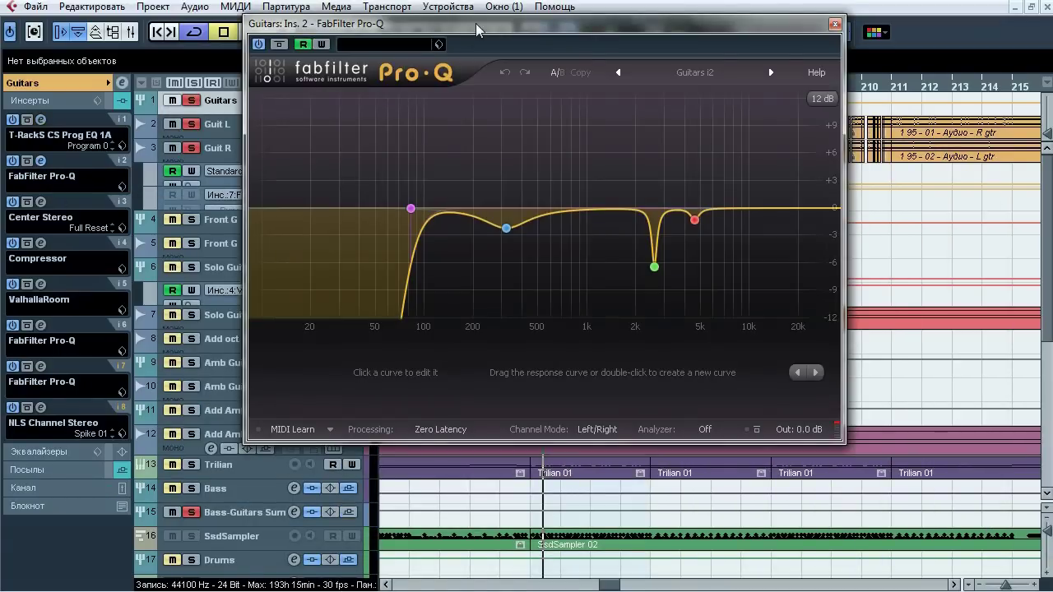
drag(477, 29, 578, 124)
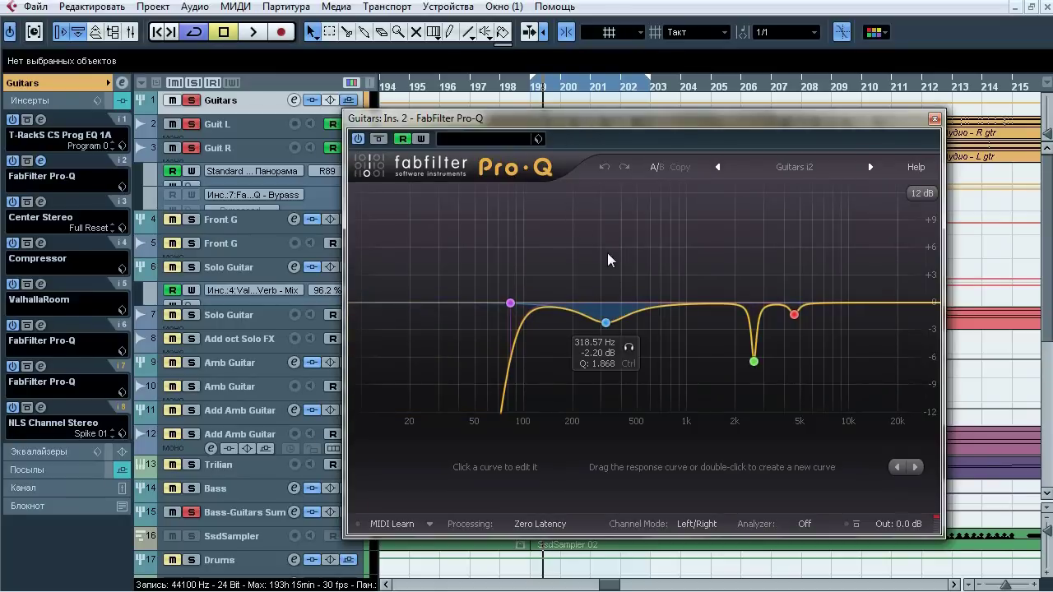
key(space)
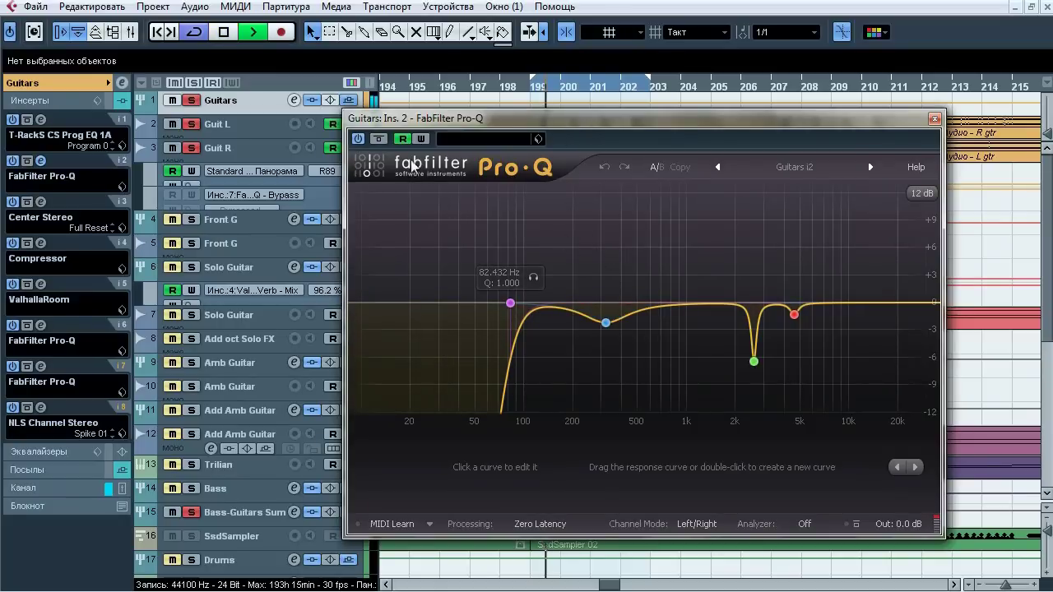
click(378, 139)
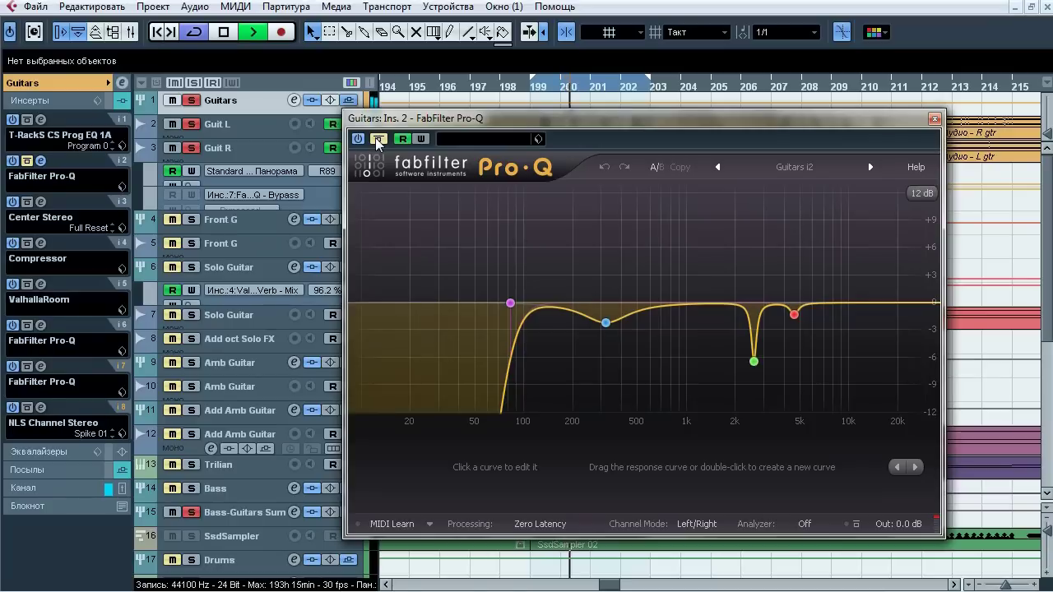
click(379, 140)
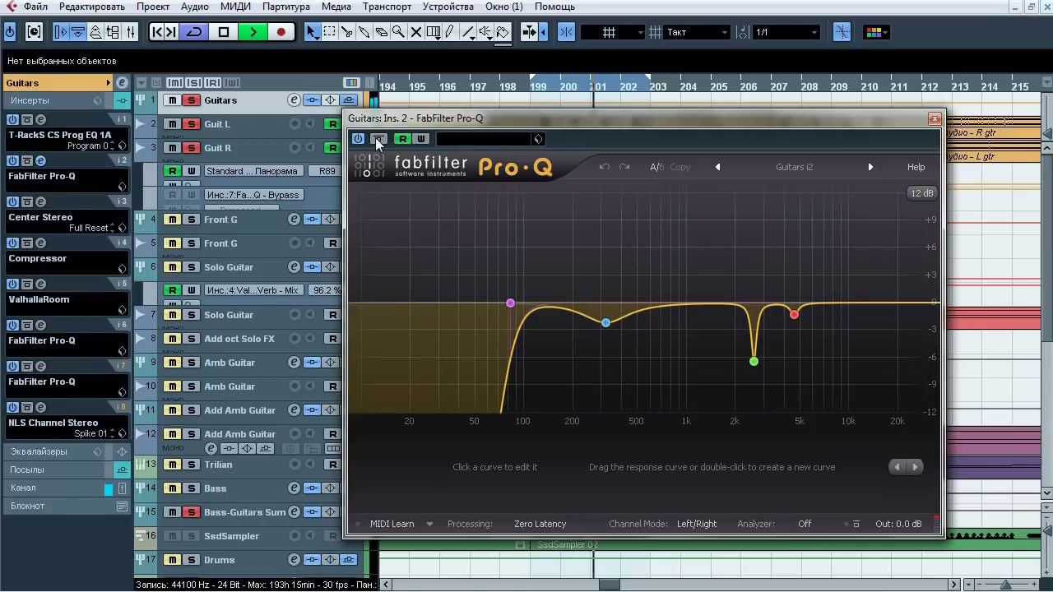
click(379, 140)
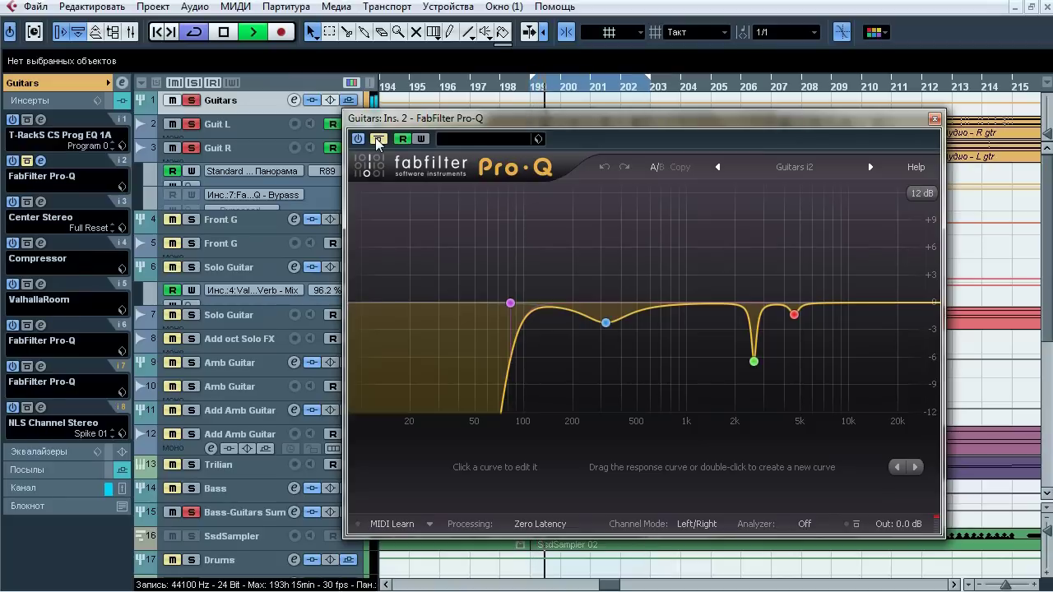
key(space)
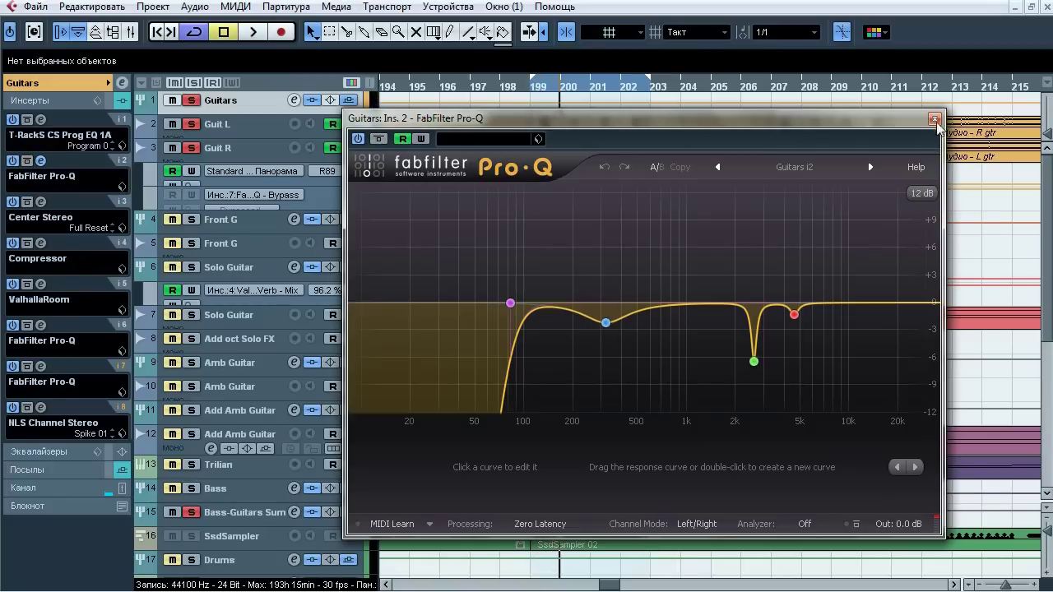
click(40, 160)
Open the Center Stereo insert on the Guitars group and compare its bypassed and active sound while playing the soloed tracks
click(42, 203)
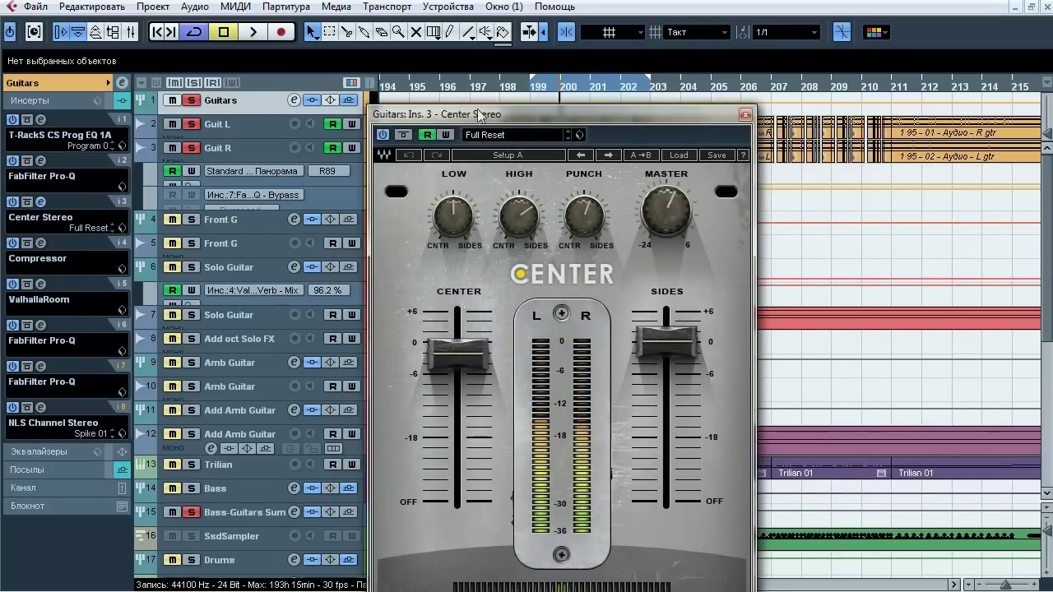
drag(497, 119, 454, 31)
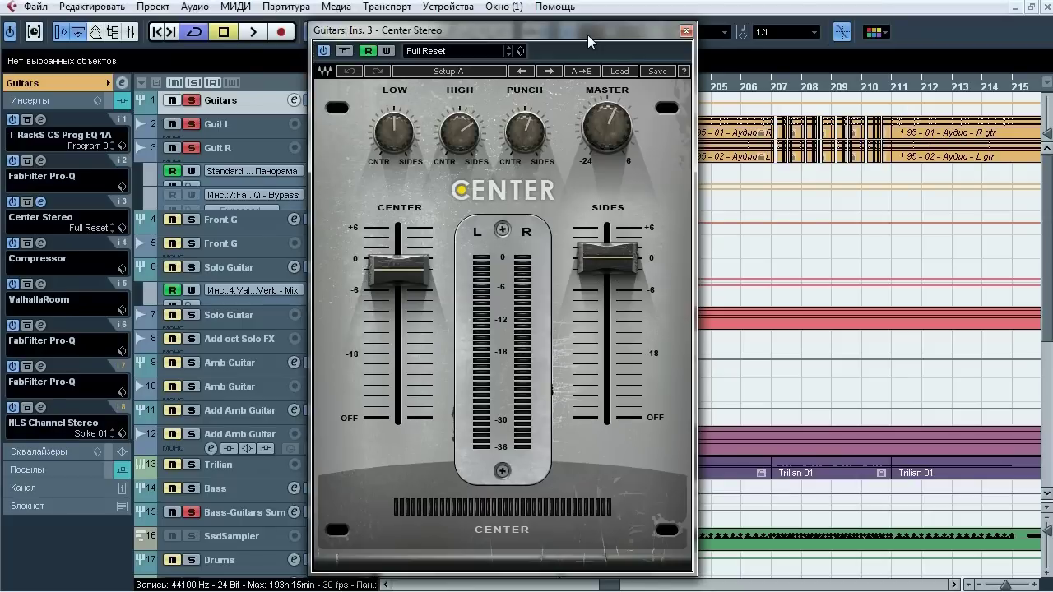
drag(588, 41, 921, 63)
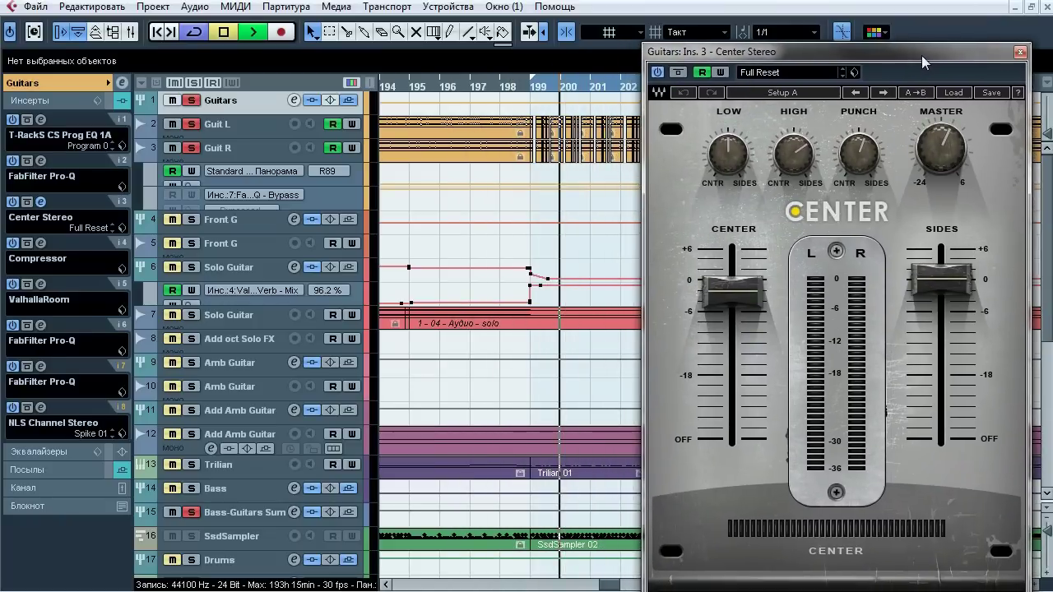
key(space)
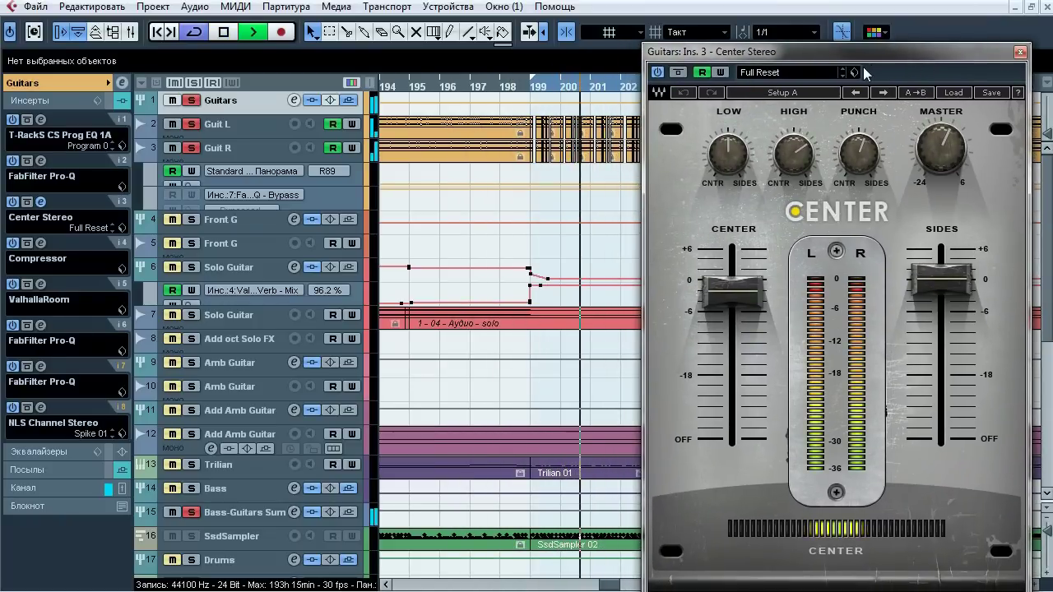
click(680, 72)
click(680, 73)
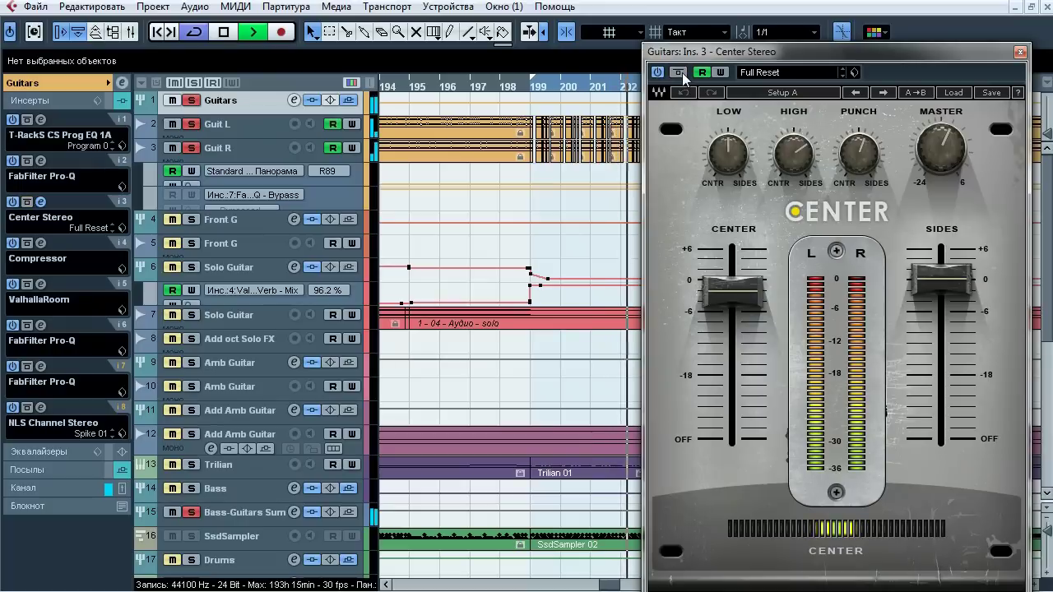
Clear all solos, compare Center Stereo bypassed and active in the full mix, then stop playback and close the plugin
click(193, 84)
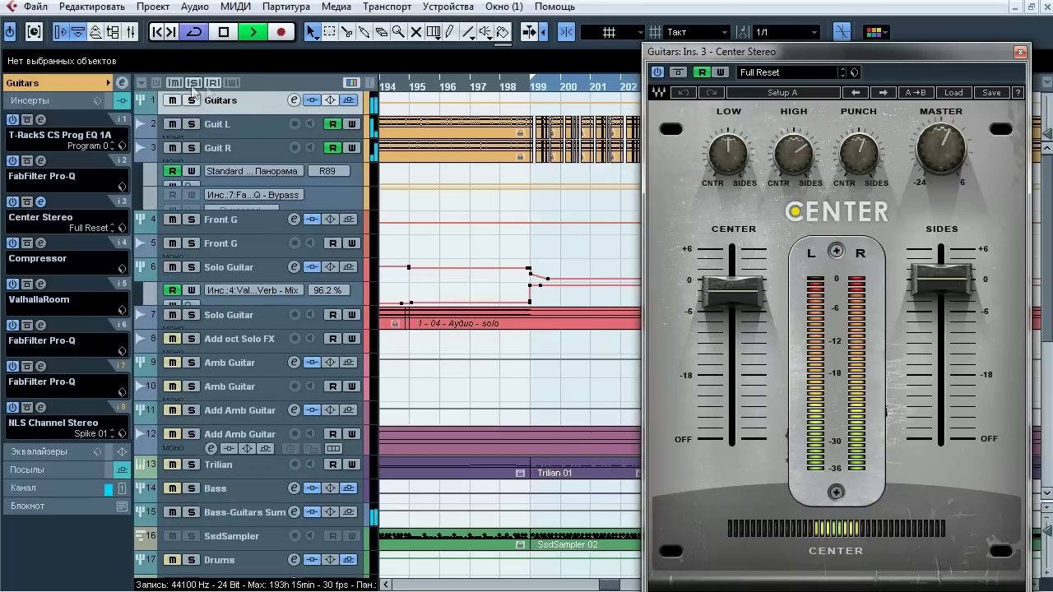
click(680, 73)
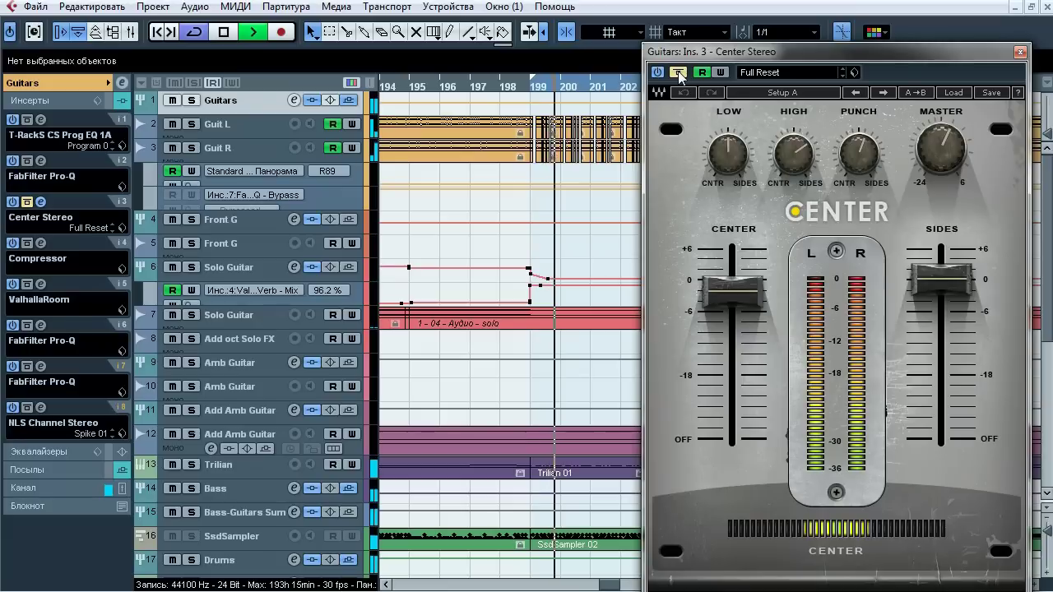
click(680, 73)
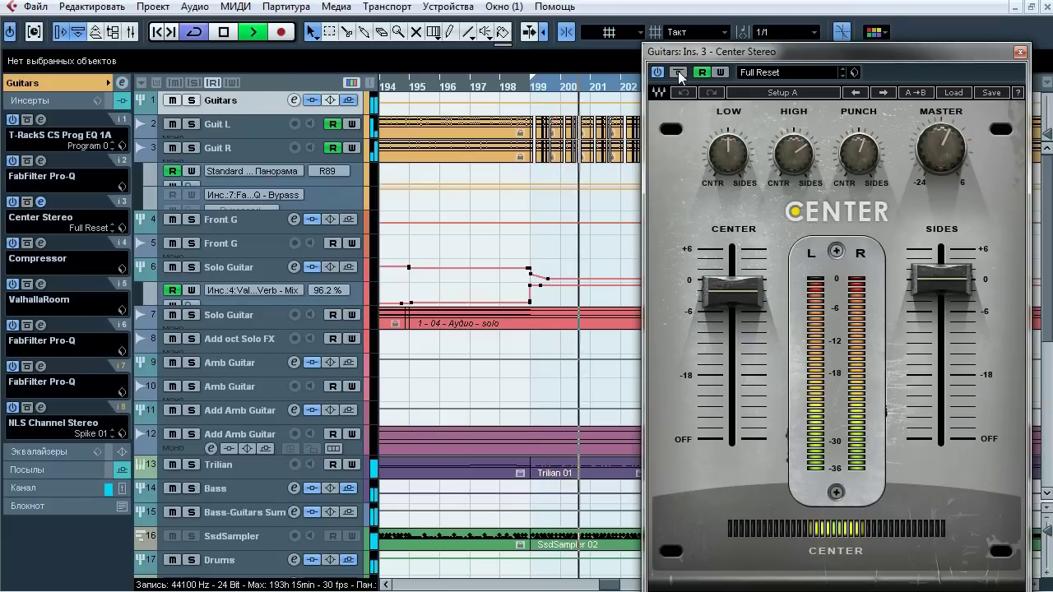
key(space)
drag(725, 56, 583, 52)
click(877, 47)
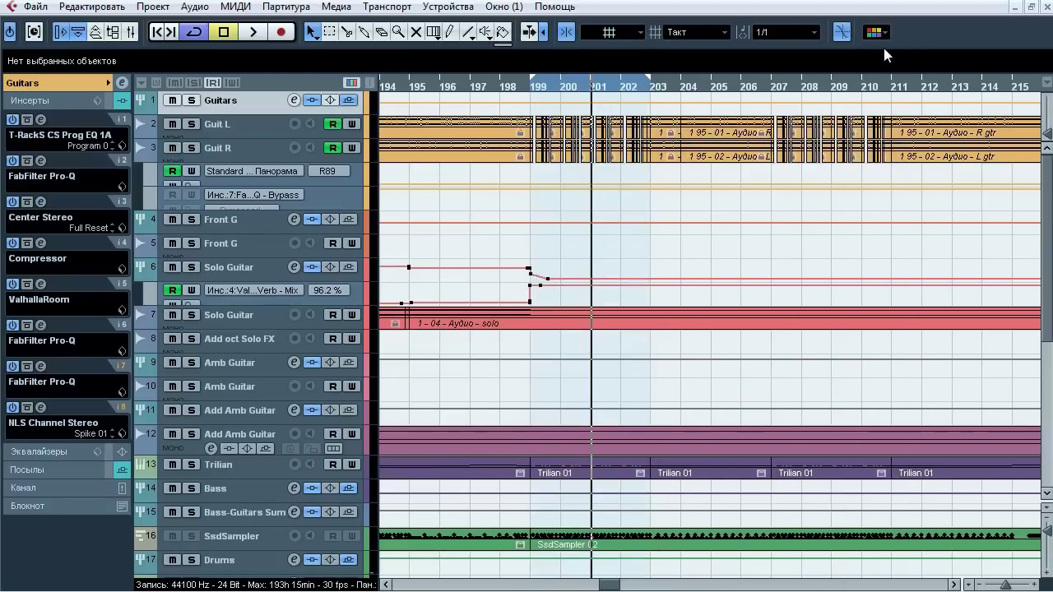
Open the Compressor insert on the Guitars group and solo the KD drum track together with the Guitars group
click(43, 243)
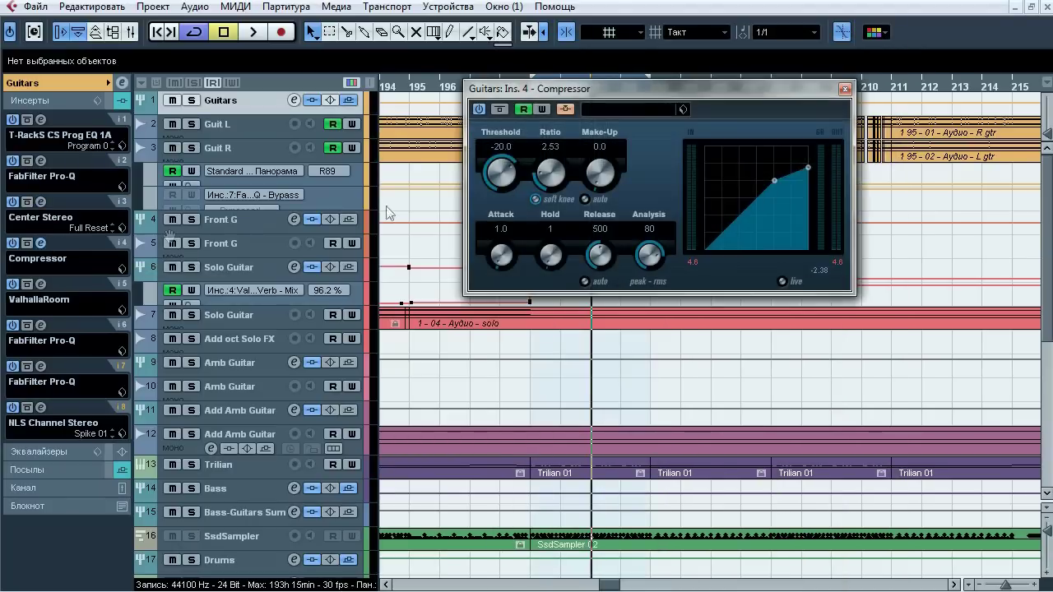
drag(650, 83, 586, 107)
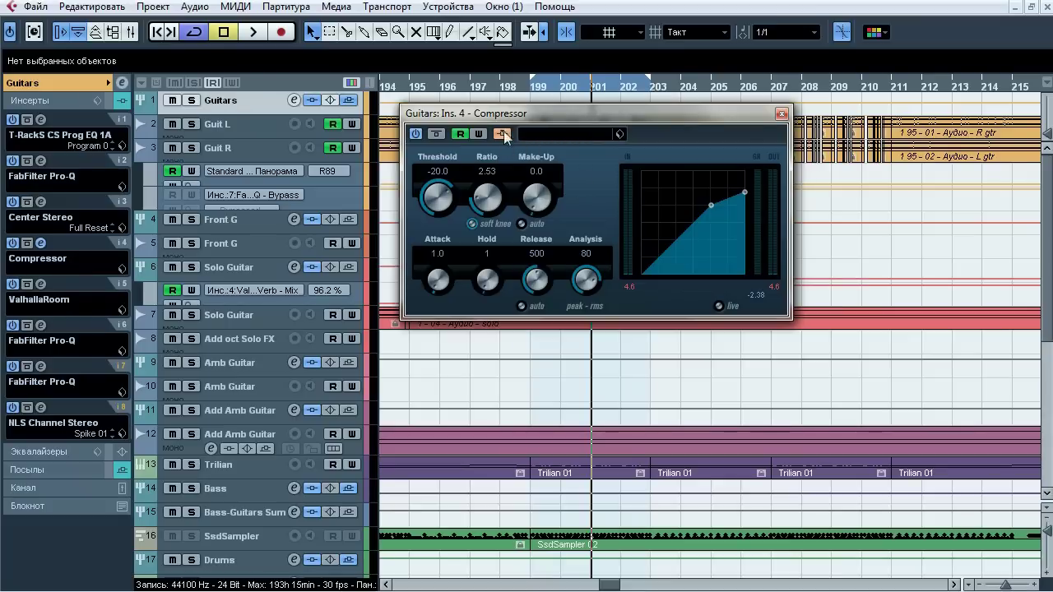
scroll(240, 388, down, 8)
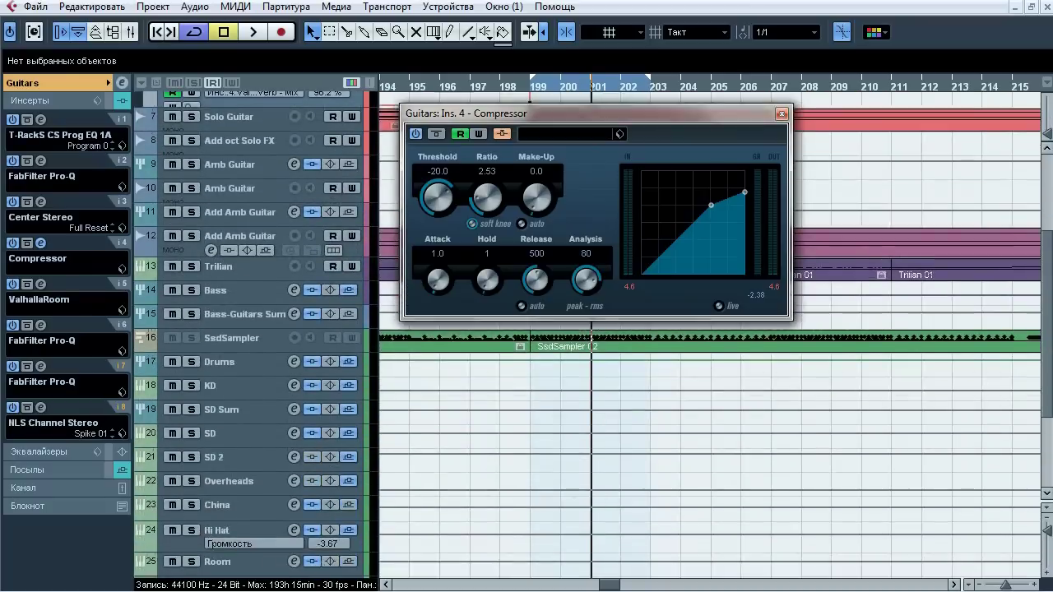
click(191, 384)
scroll(268, 123, up, 8)
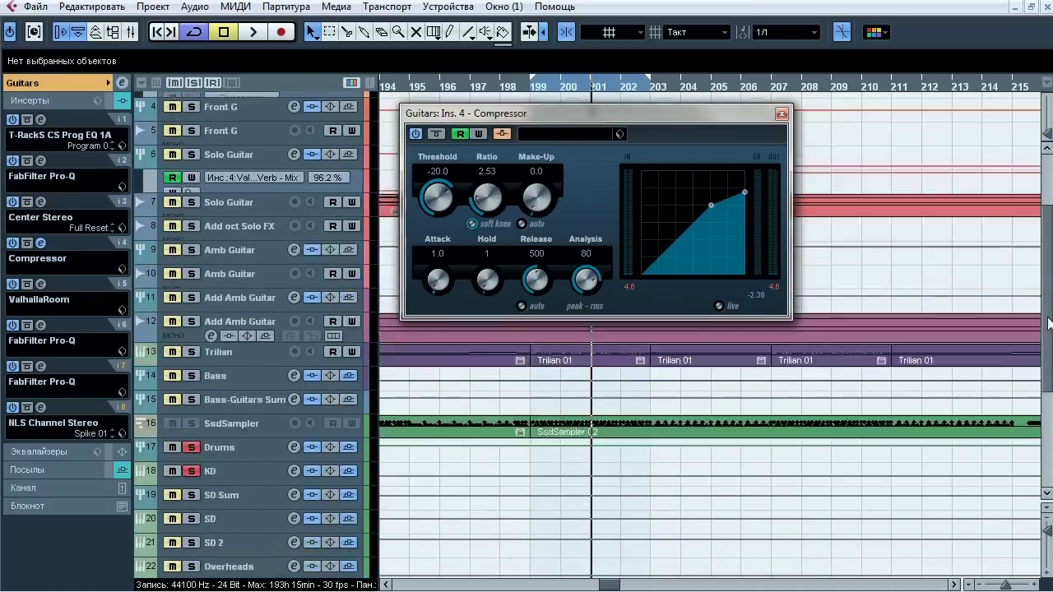
click(191, 100)
Play the soloed kick and guitars, compare the Compressor bypassed and active, and close it
key(space)
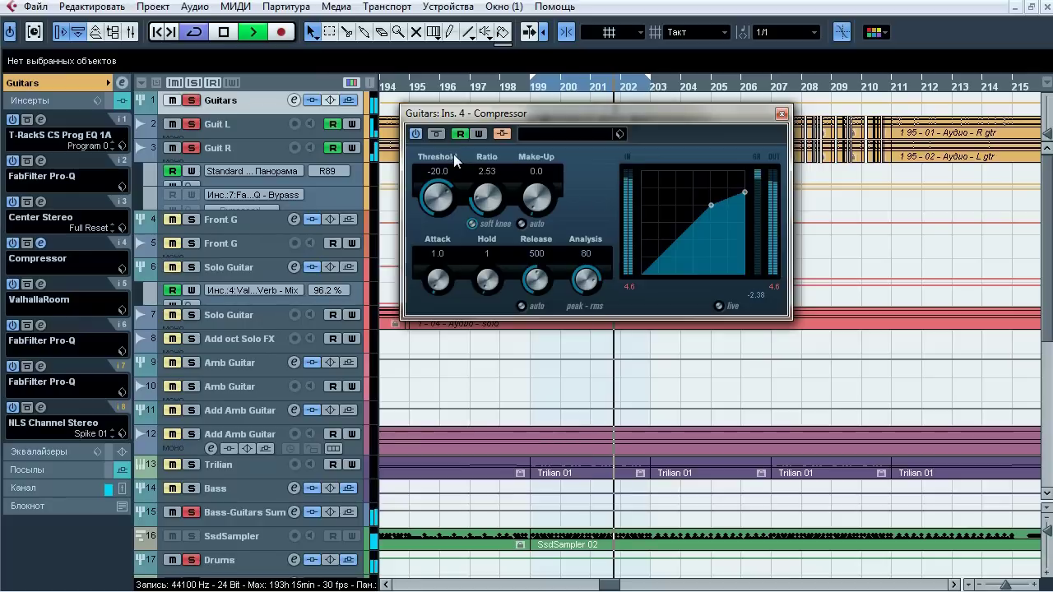
click(436, 135)
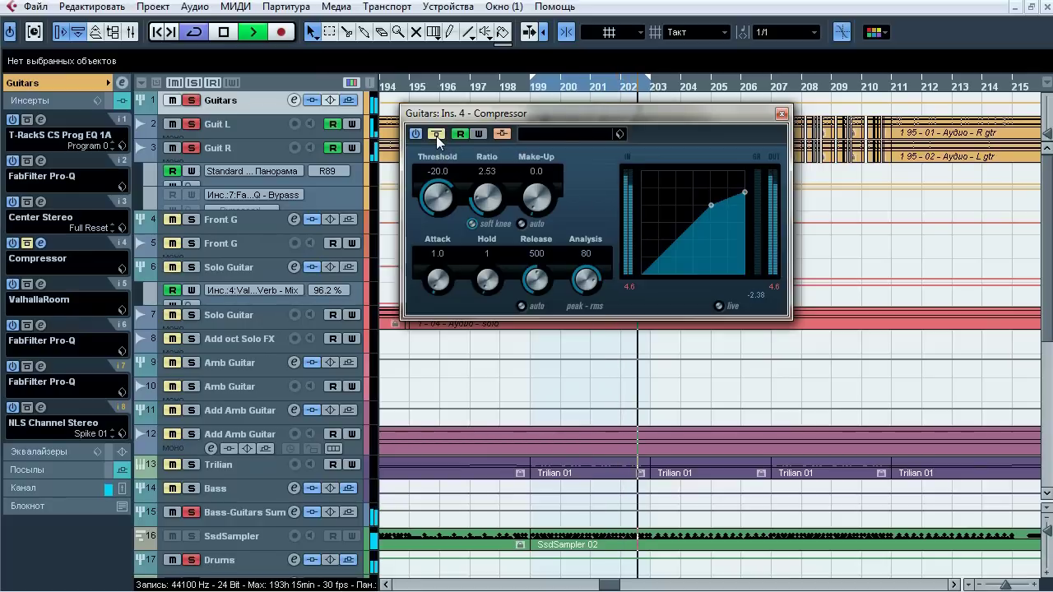
click(436, 135)
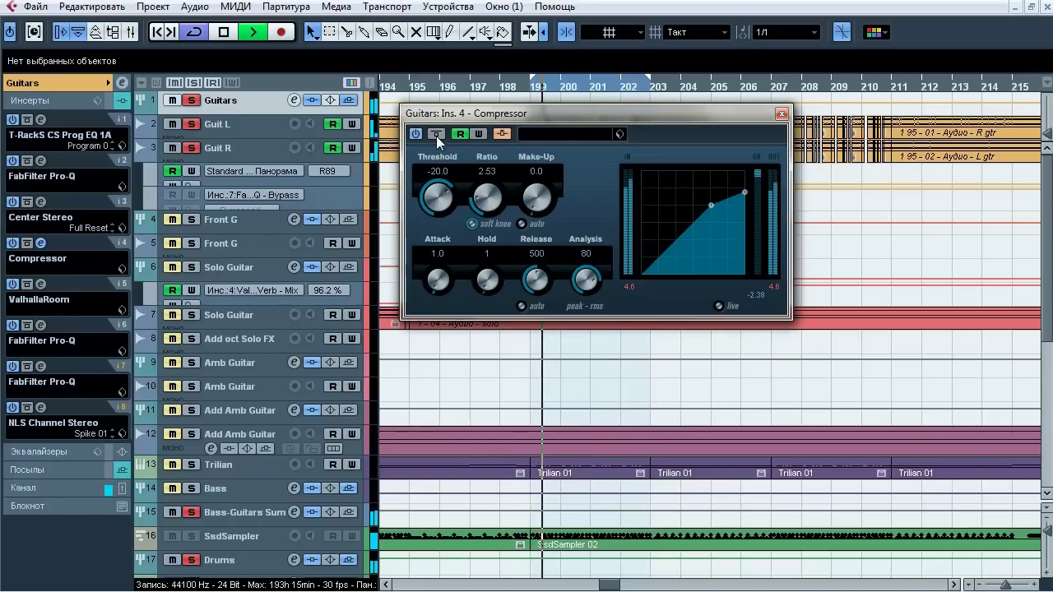
click(436, 135)
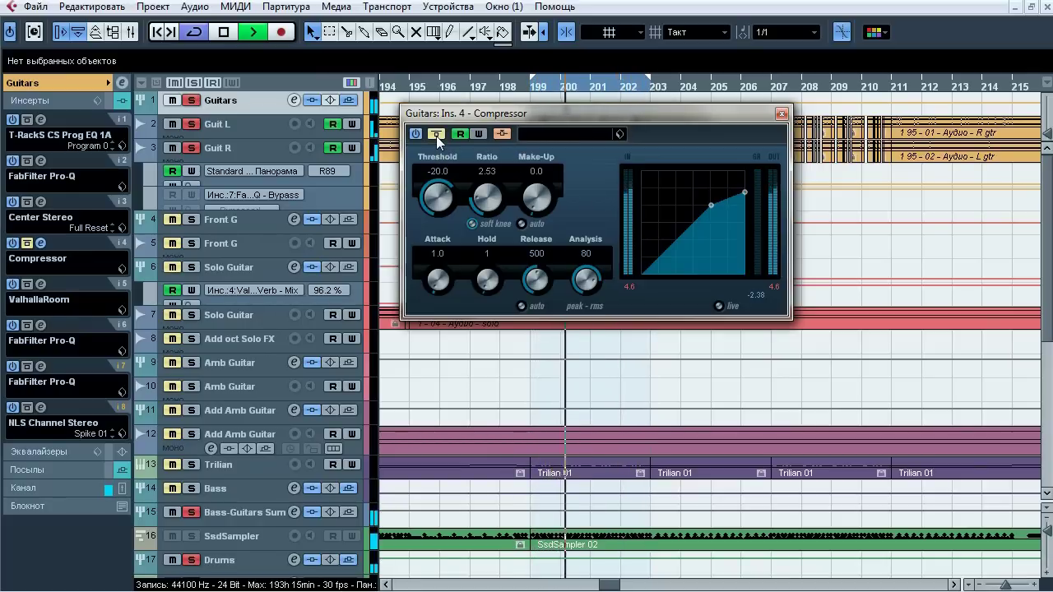
click(437, 135)
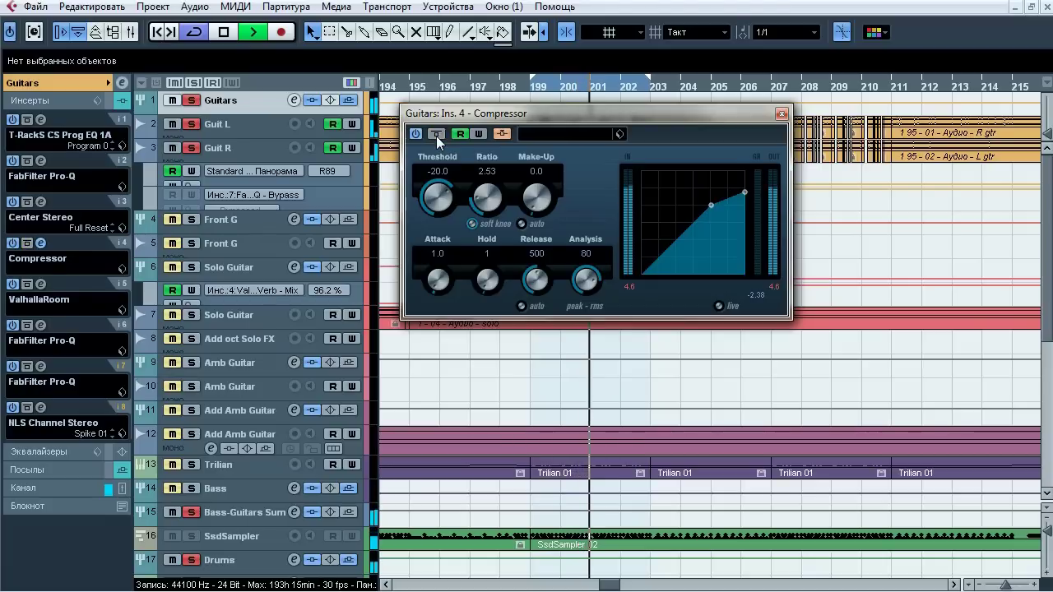
key(space)
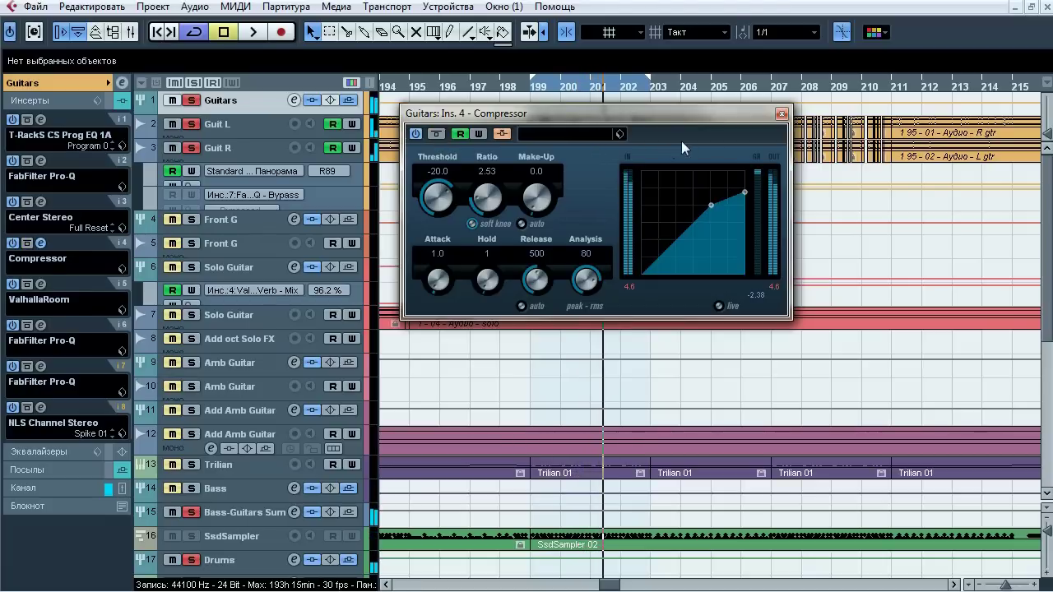
click(782, 113)
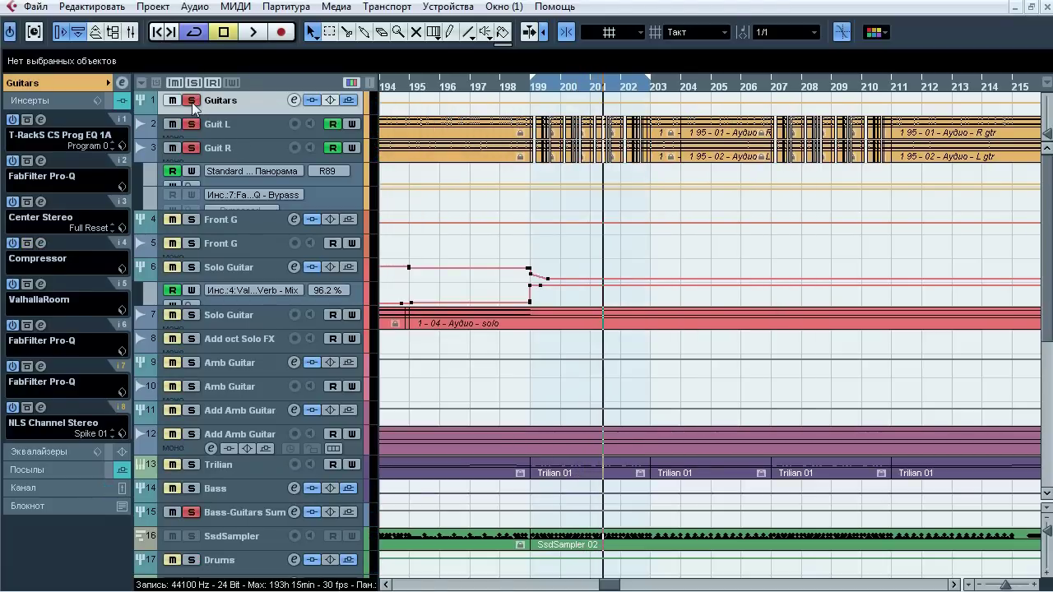
Open the ValhallaRoom insert on the Guitars group, review its Early and Late reverb settings, and close it
click(53, 288)
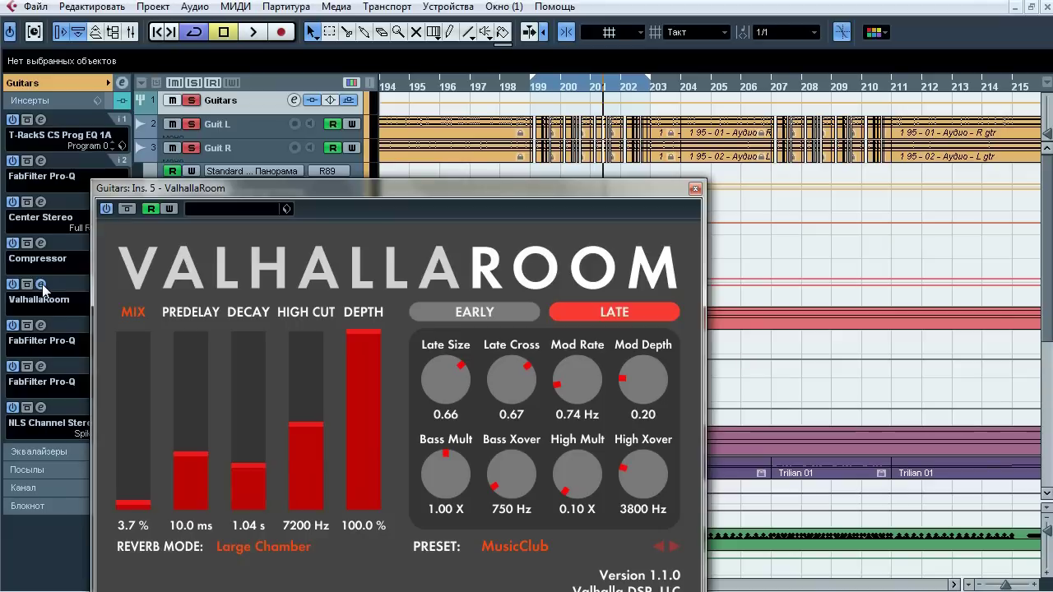
click(520, 310)
click(561, 310)
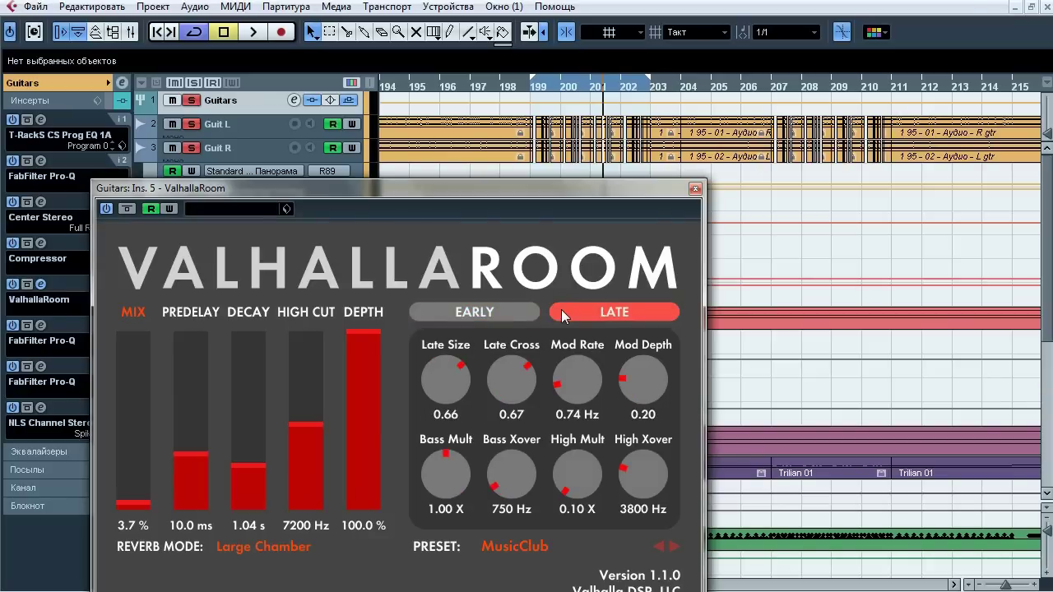
click(695, 190)
Open the FabFilter Pro-Q in the Guitars group's sixth insert slot and compare it bypassed and active, both soloed and in the full mix
click(40, 326)
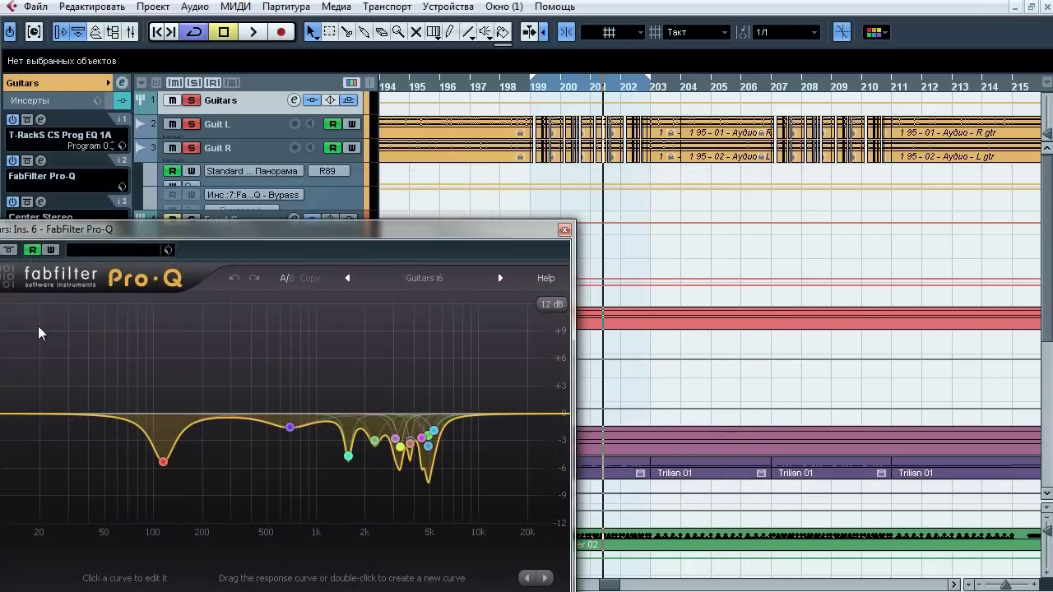
drag(329, 212, 501, 46)
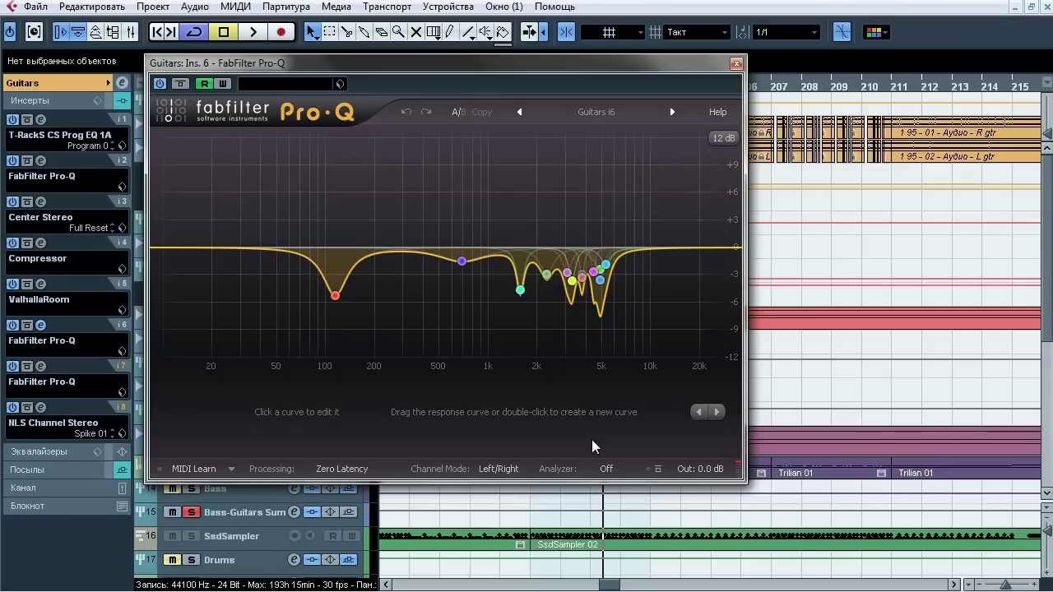
key(space)
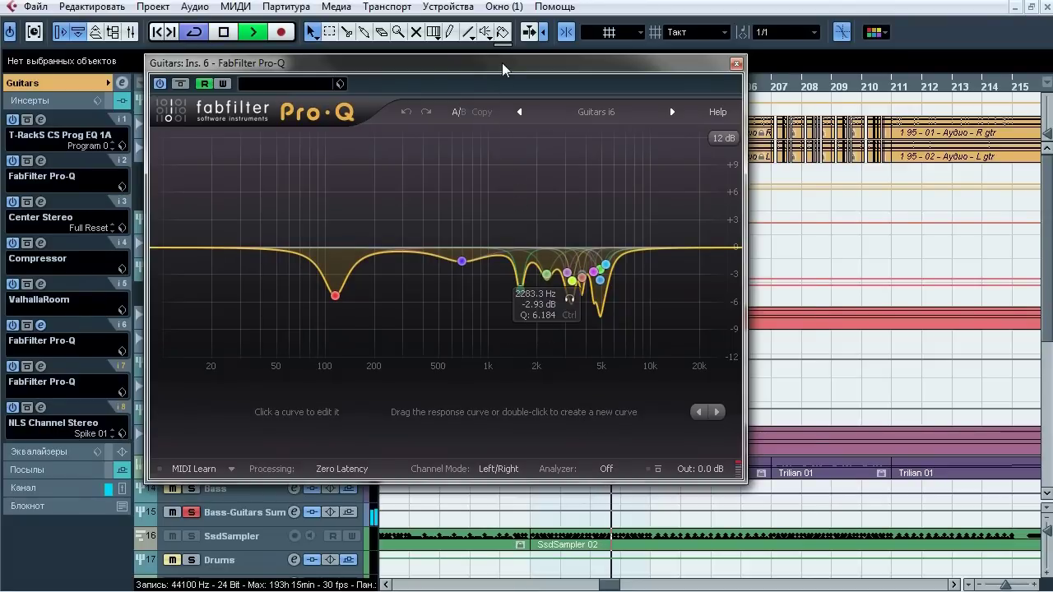
drag(502, 63, 669, 151)
click(348, 173)
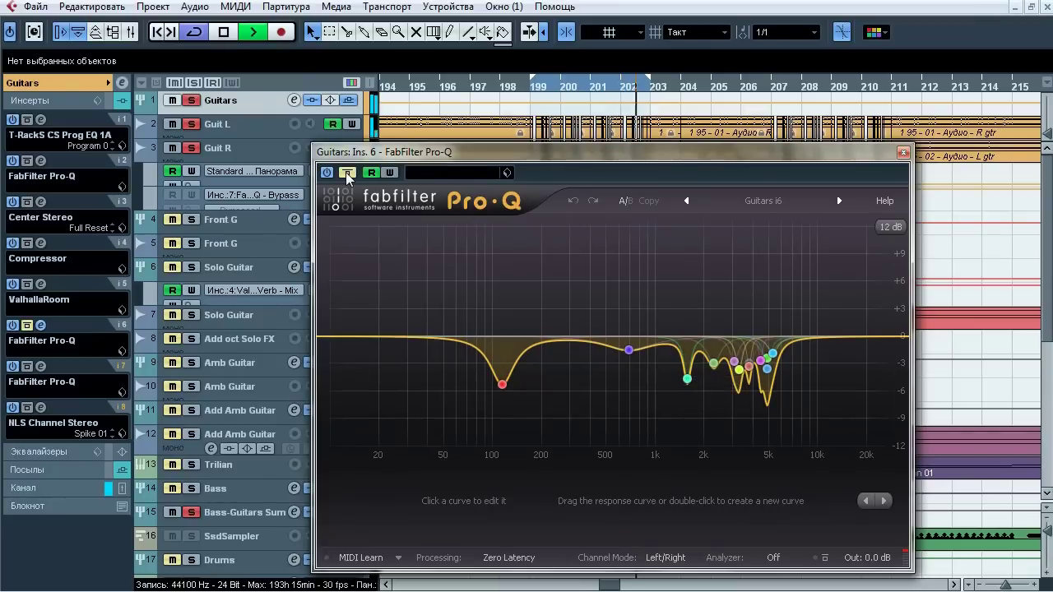
click(347, 172)
click(347, 175)
click(349, 174)
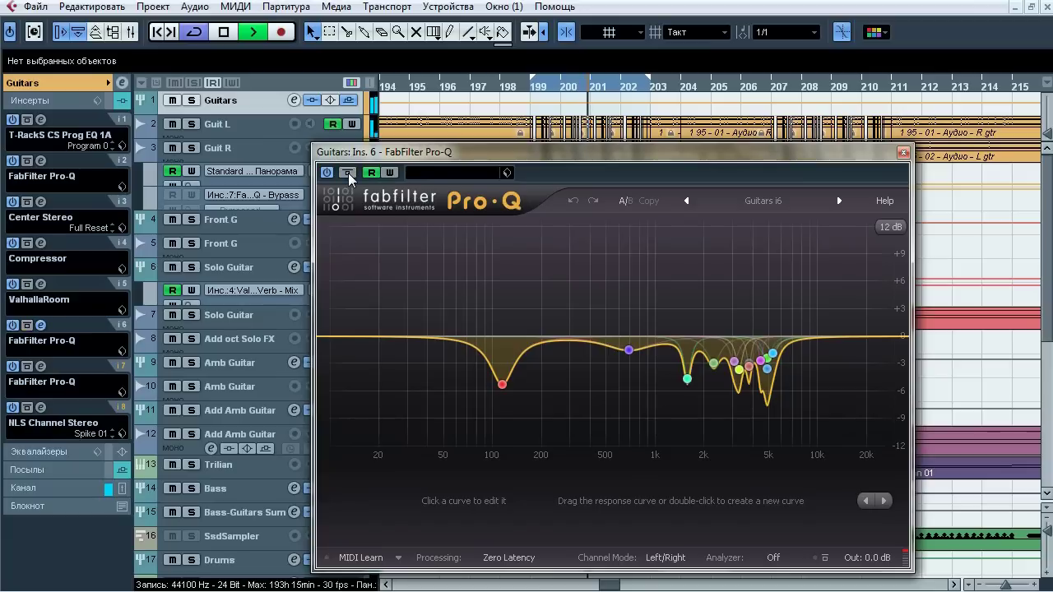
click(348, 173)
click(348, 174)
key(space)
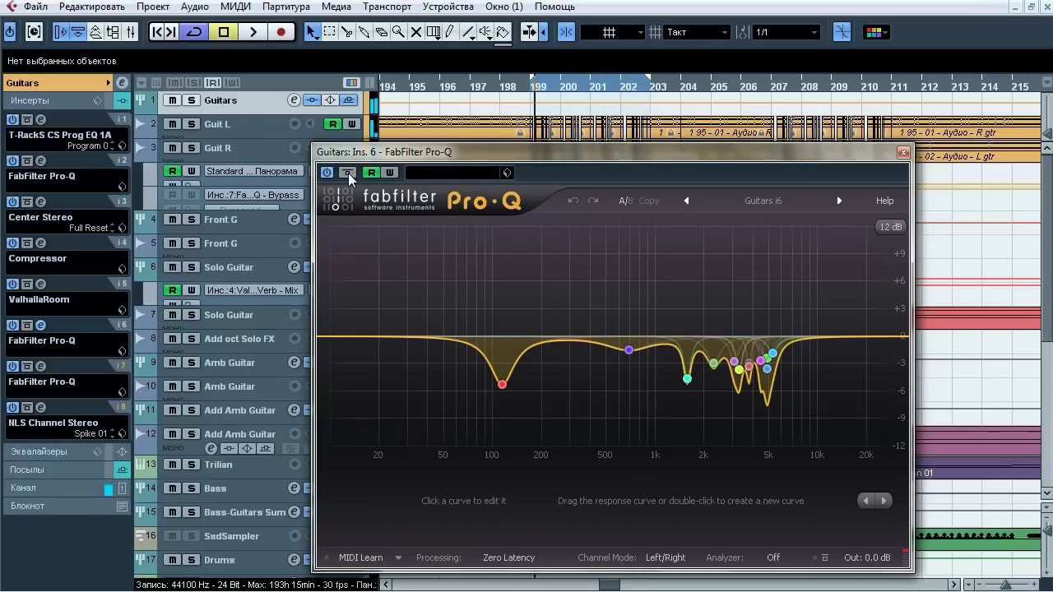
Switch from the sixth-slot Pro-Q to the seventh-slot FabFilter Pro-Q on the Guitars group and compare it bypassed and active in the full mix
click(902, 153)
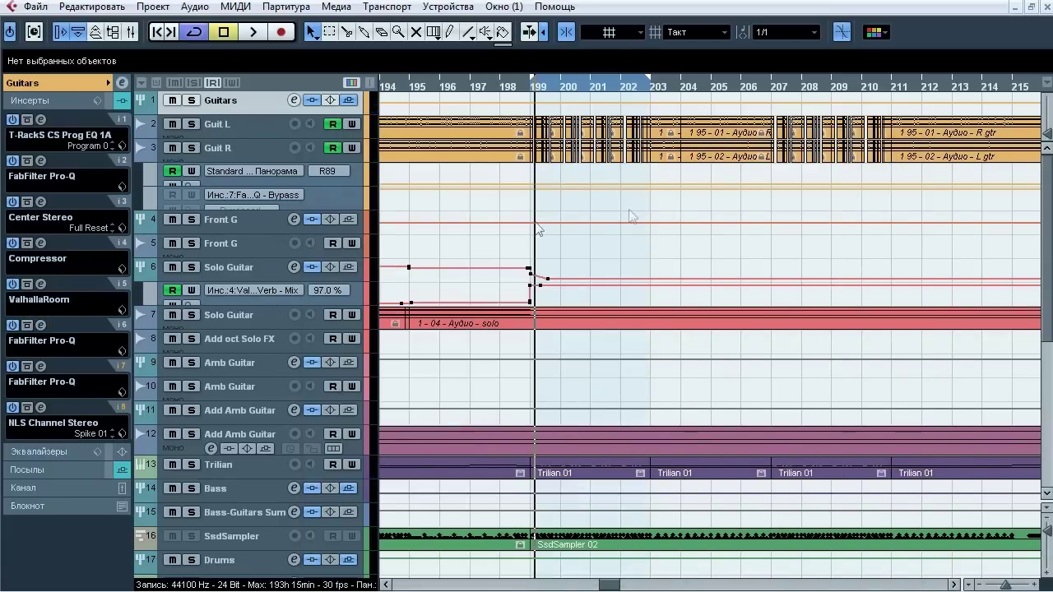
click(42, 367)
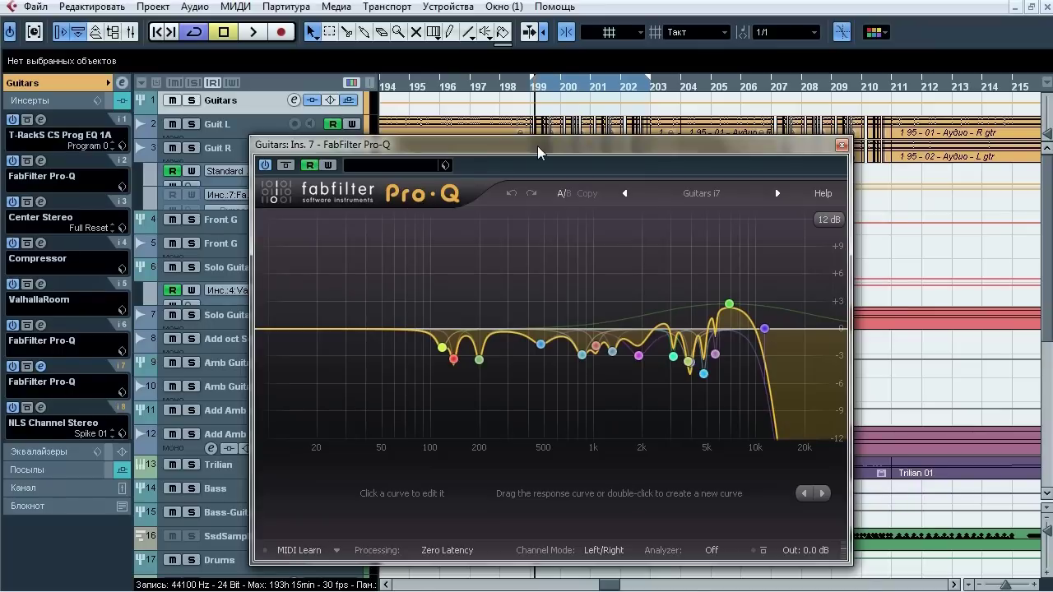
drag(541, 144, 548, 113)
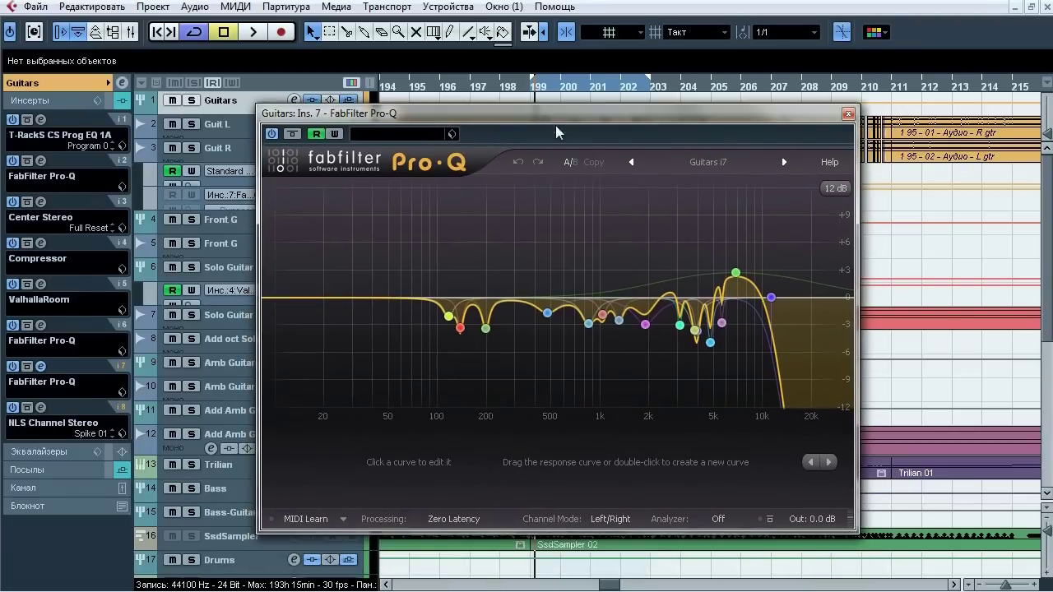
key(space)
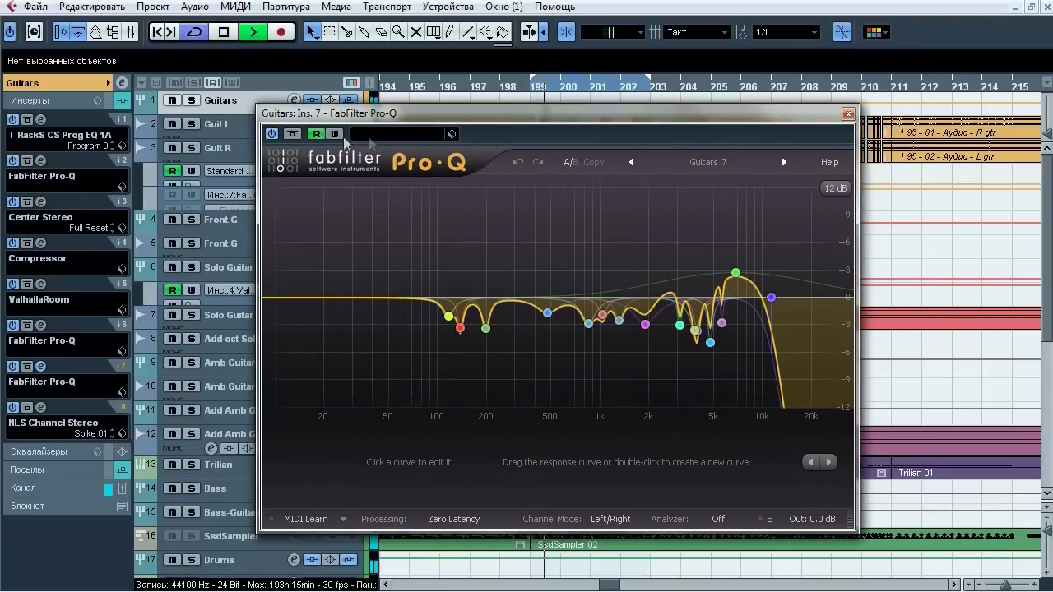
click(298, 136)
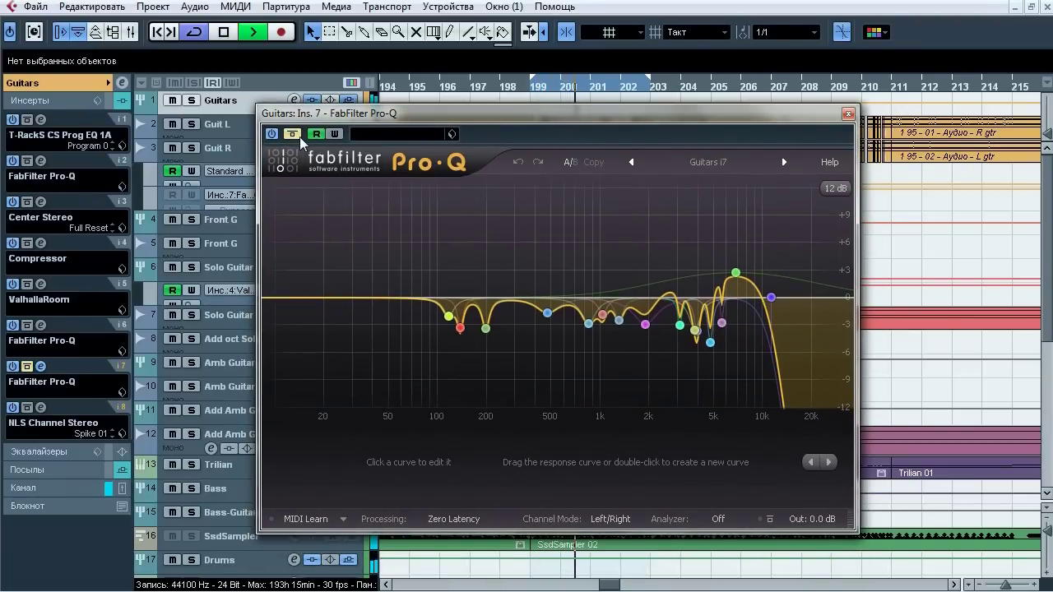
click(298, 136)
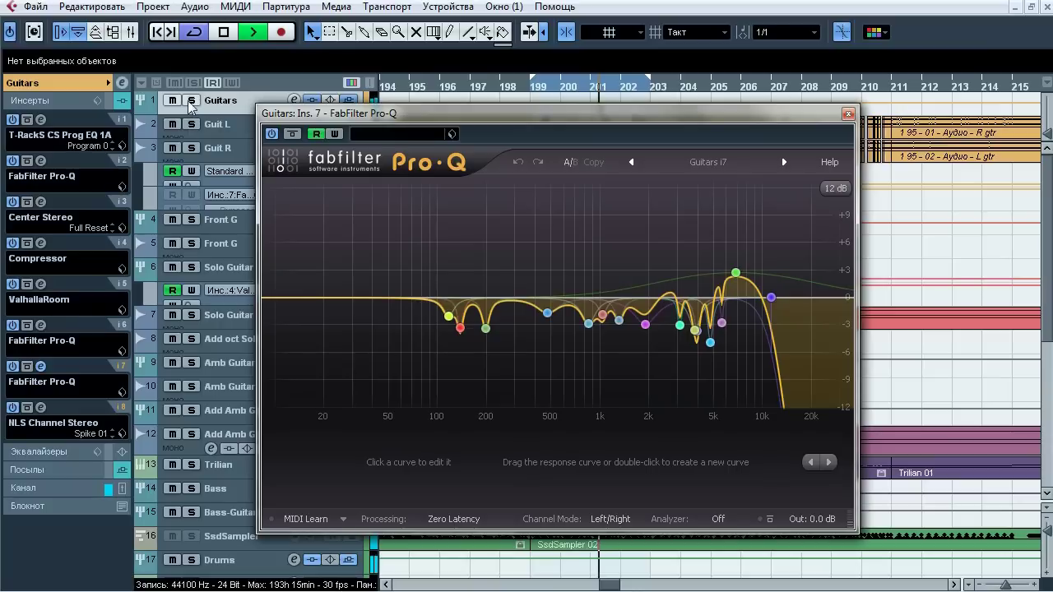
Solo the Guitars group, compare the seventh-slot Pro-Q bypassed and active, and close the plugin
key(s)
click(298, 138)
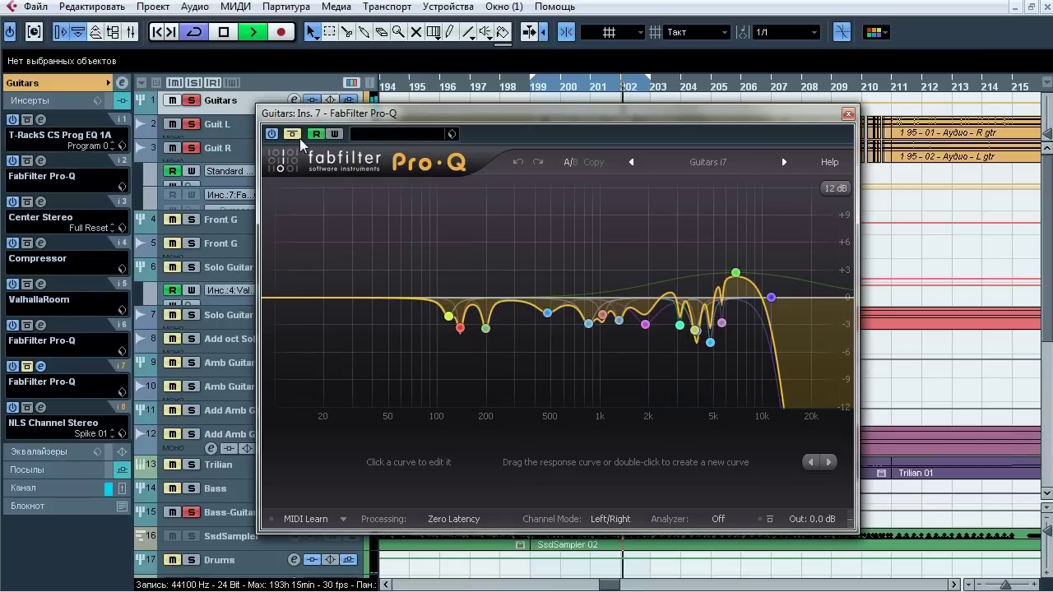
click(299, 139)
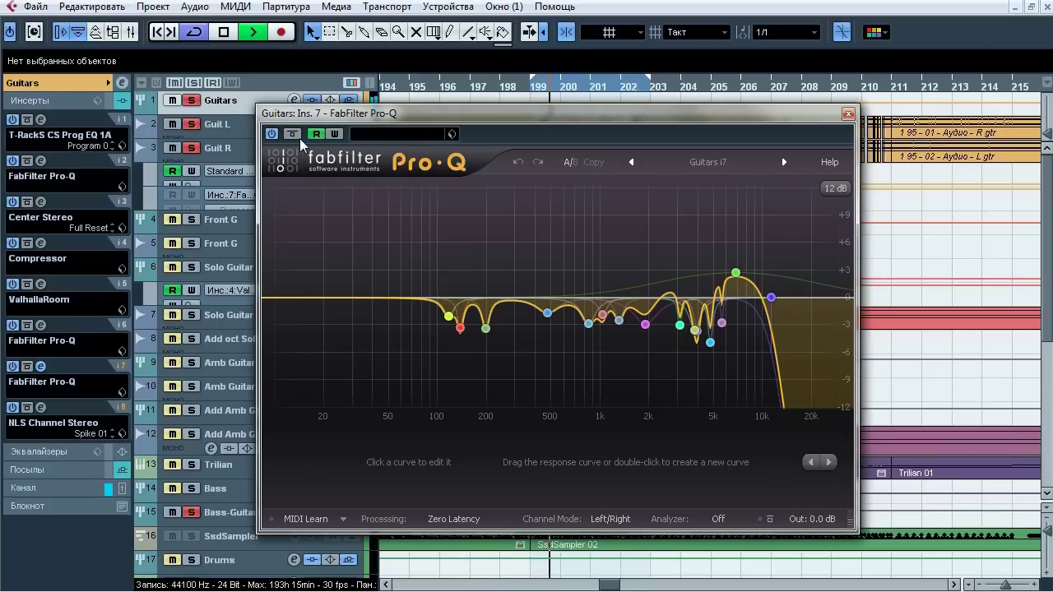
key(space)
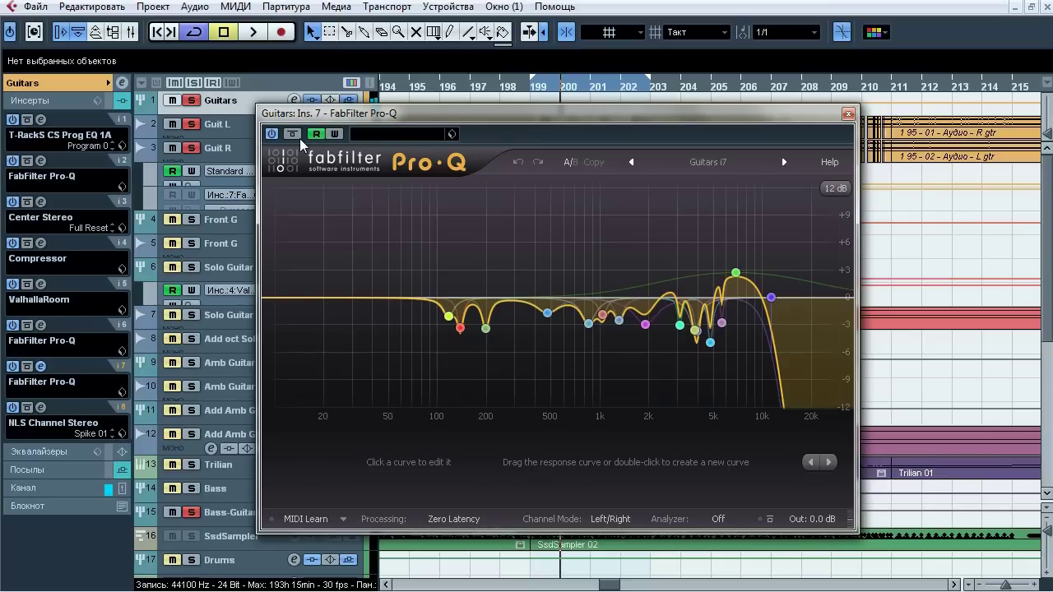
click(848, 113)
Open the NLS Channel Stereo in the Guitars group's eighth insert slot and compare it bypassed and active on the soloed guitars
click(41, 408)
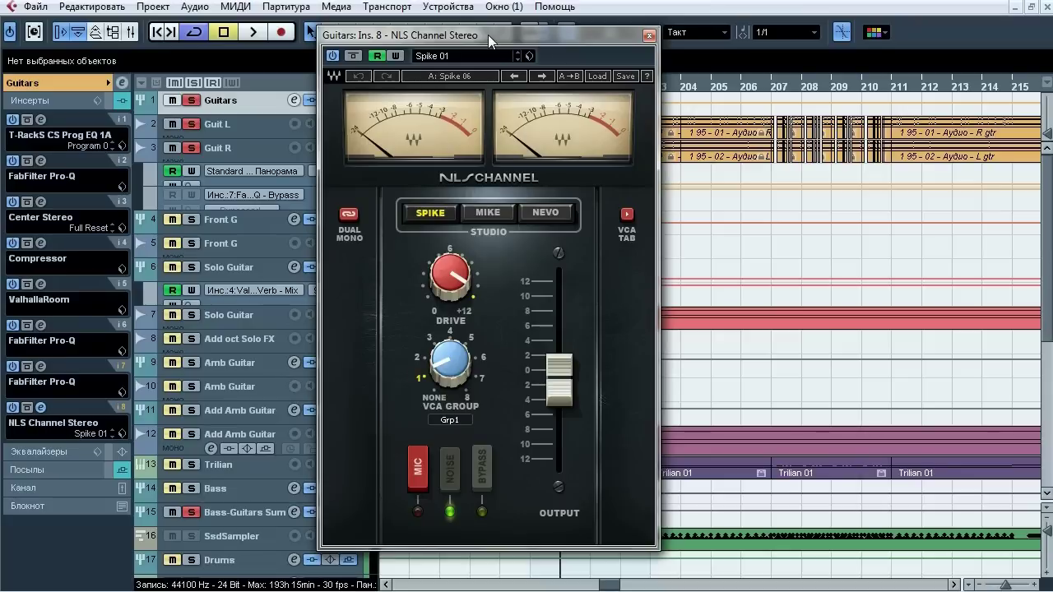
drag(488, 35, 552, 21)
key(space)
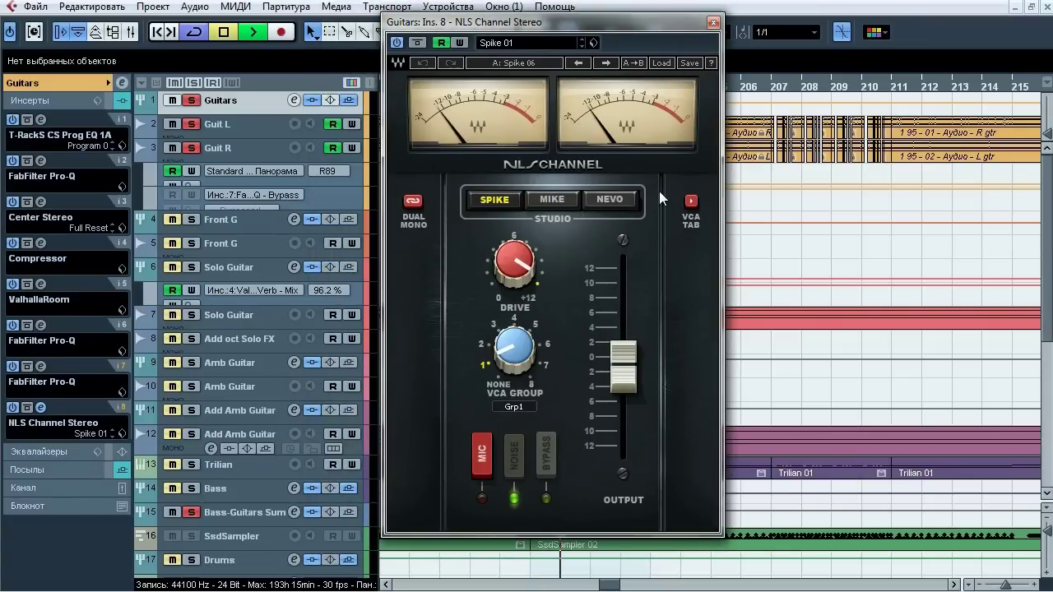
click(418, 42)
click(420, 46)
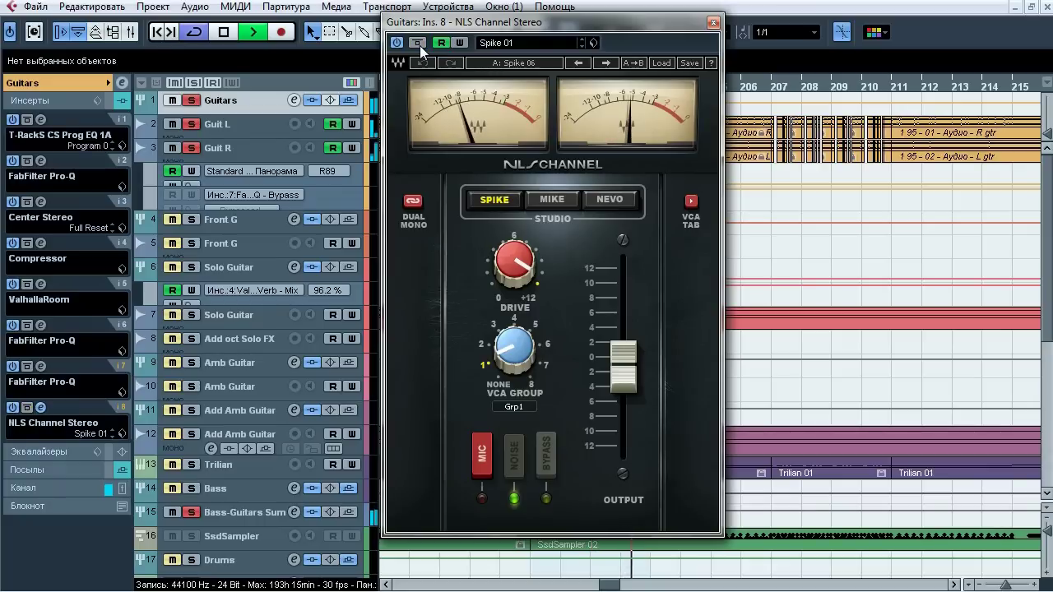
Unsolo the Guitars group, compare the NLS Channel bypassed and active in the full mix, and close it
click(192, 100)
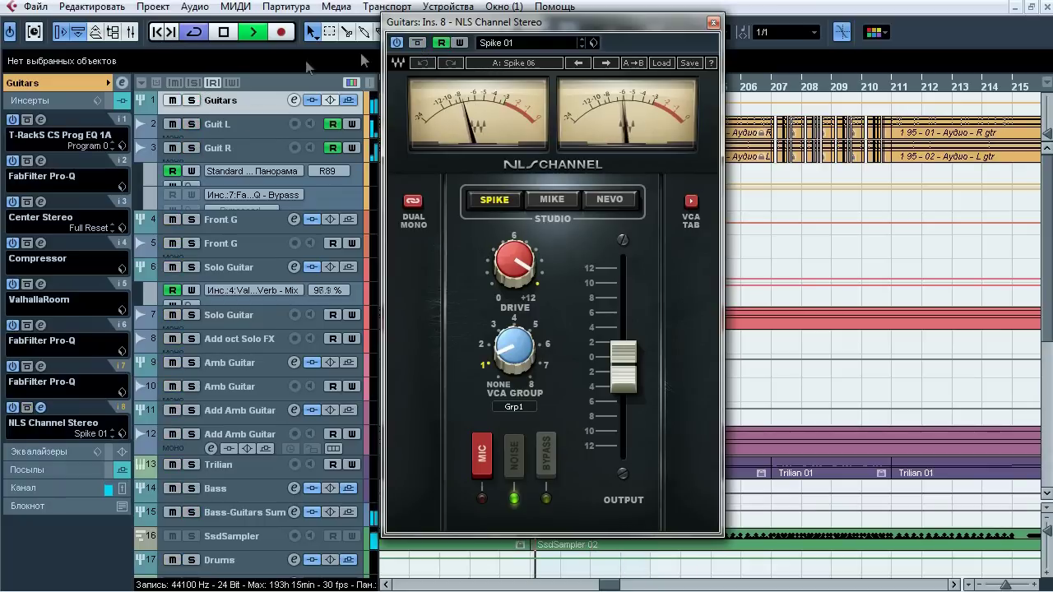
click(417, 43)
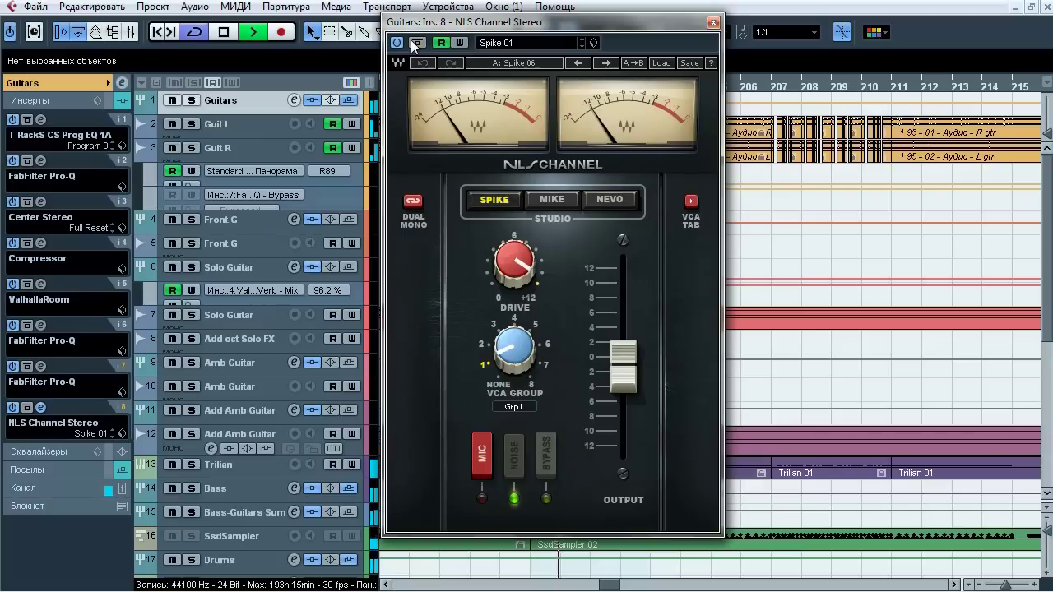
click(416, 43)
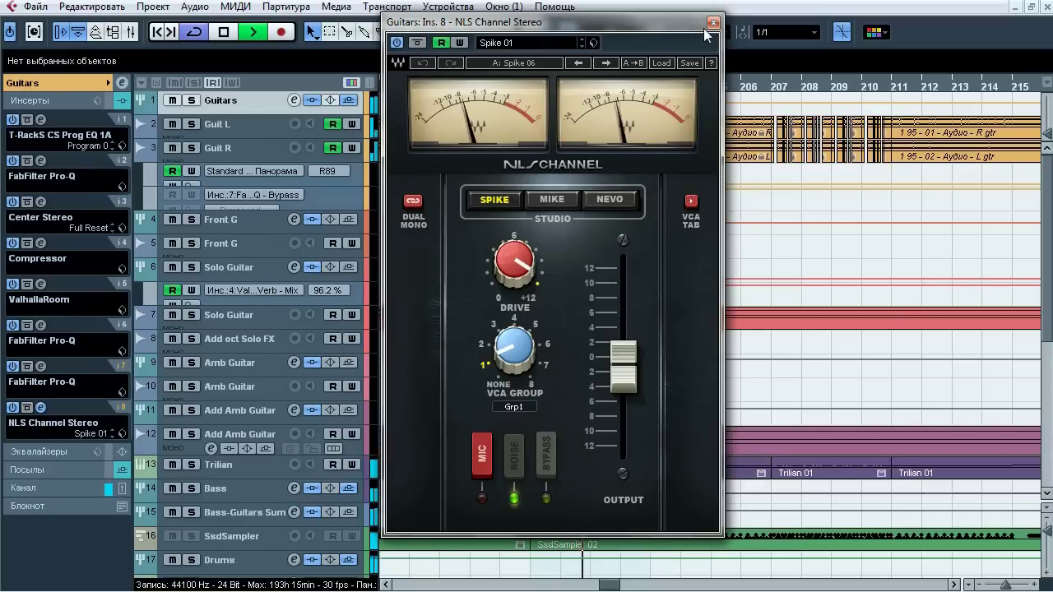
key(space)
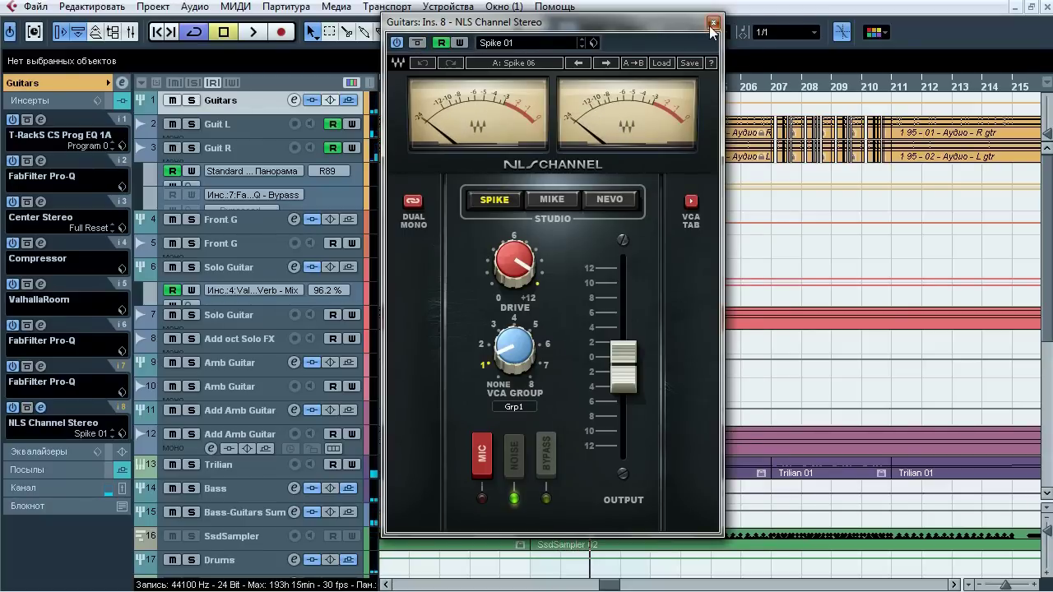
click(713, 24)
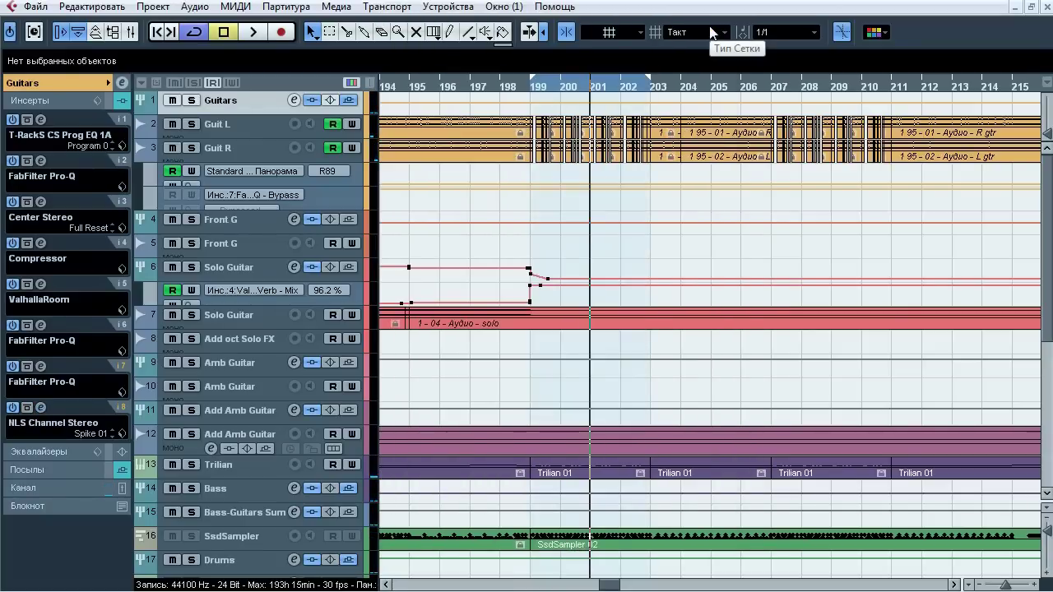
Compare the soloed Guitars group with its Large Room rev send off and on, and view the group's level and output routing
click(30, 472)
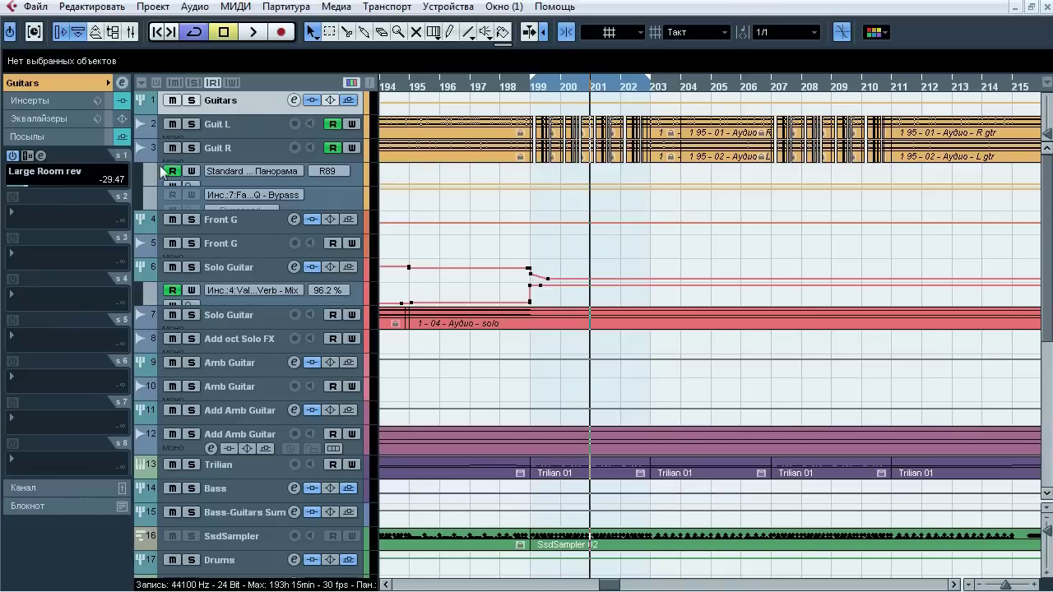
click(191, 101)
key(space)
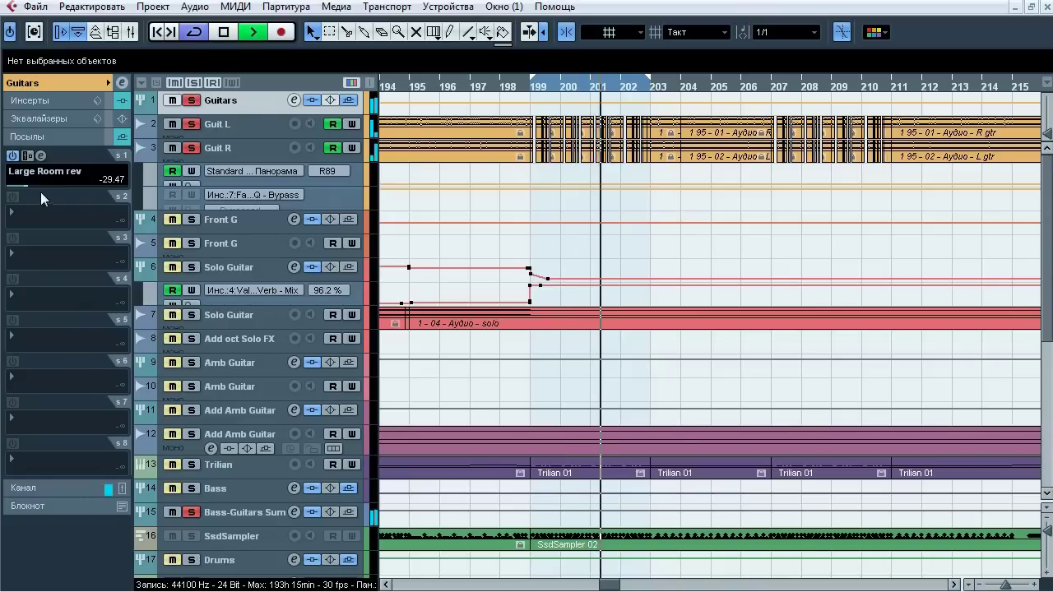
click(11, 157)
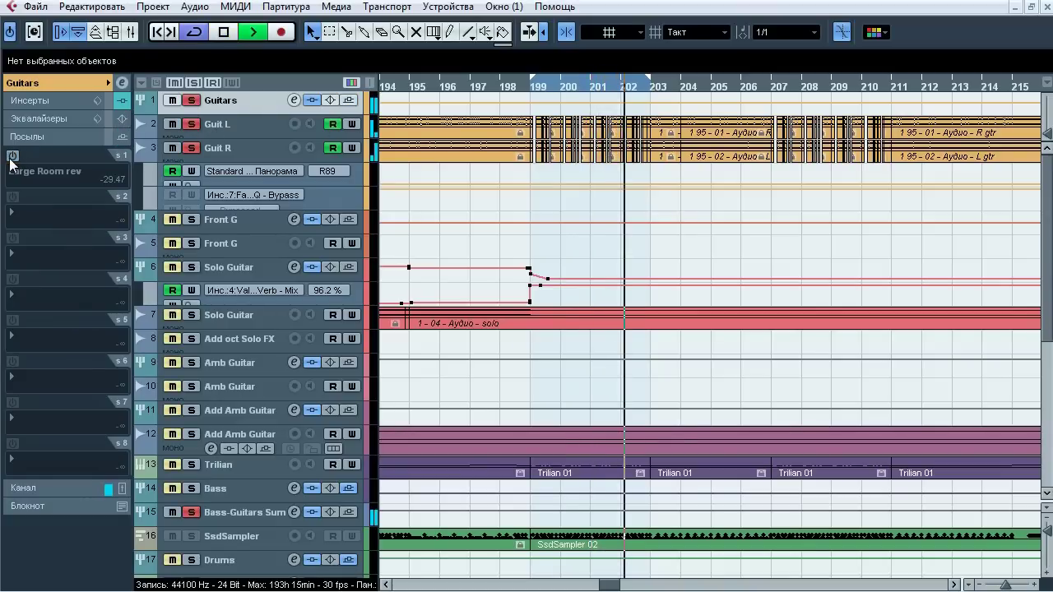
click(11, 157)
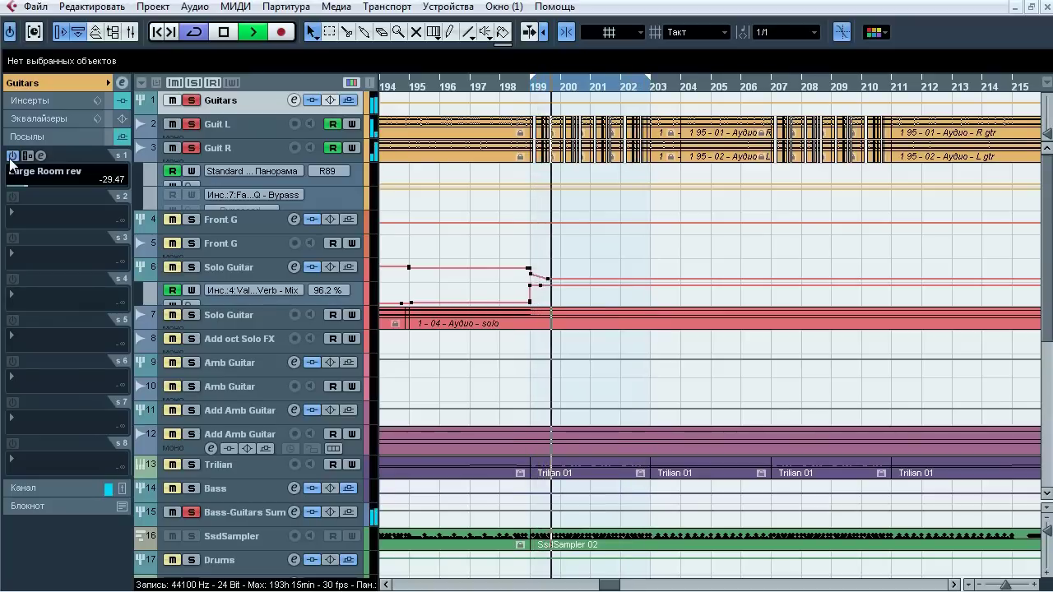
key(space)
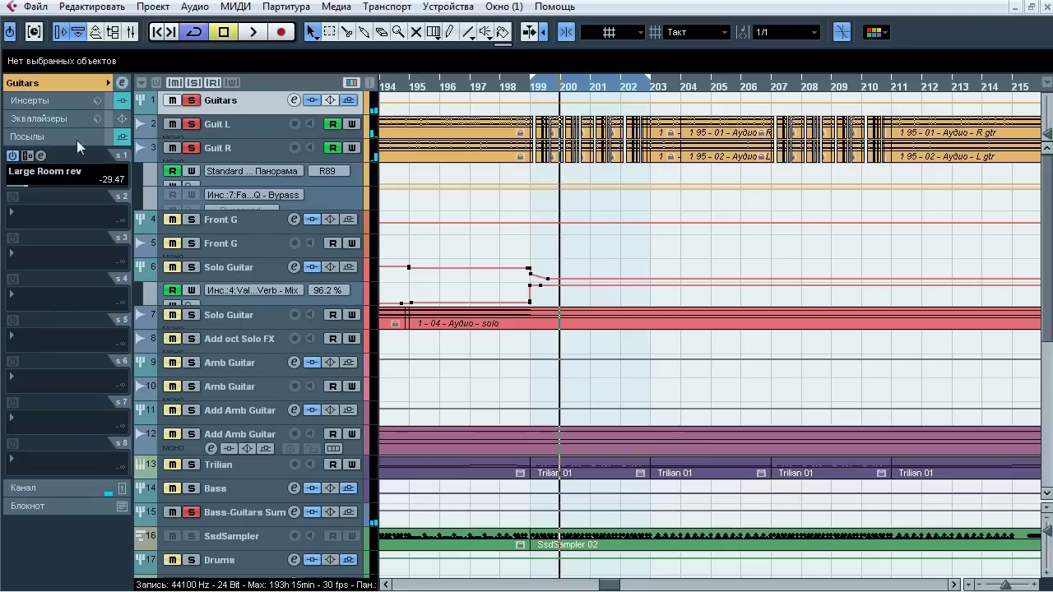
click(61, 83)
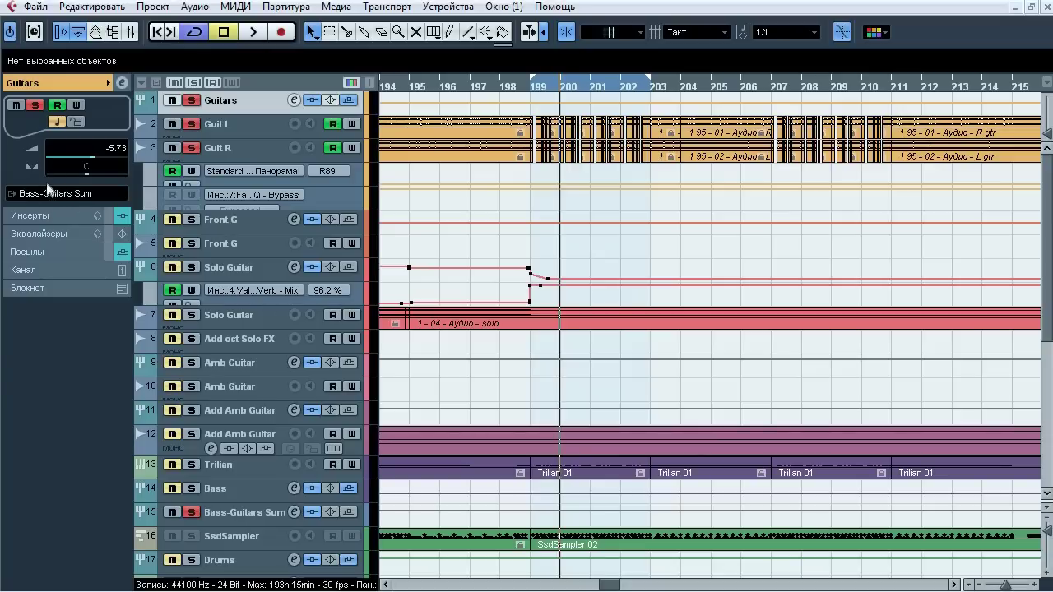
click(191, 100)
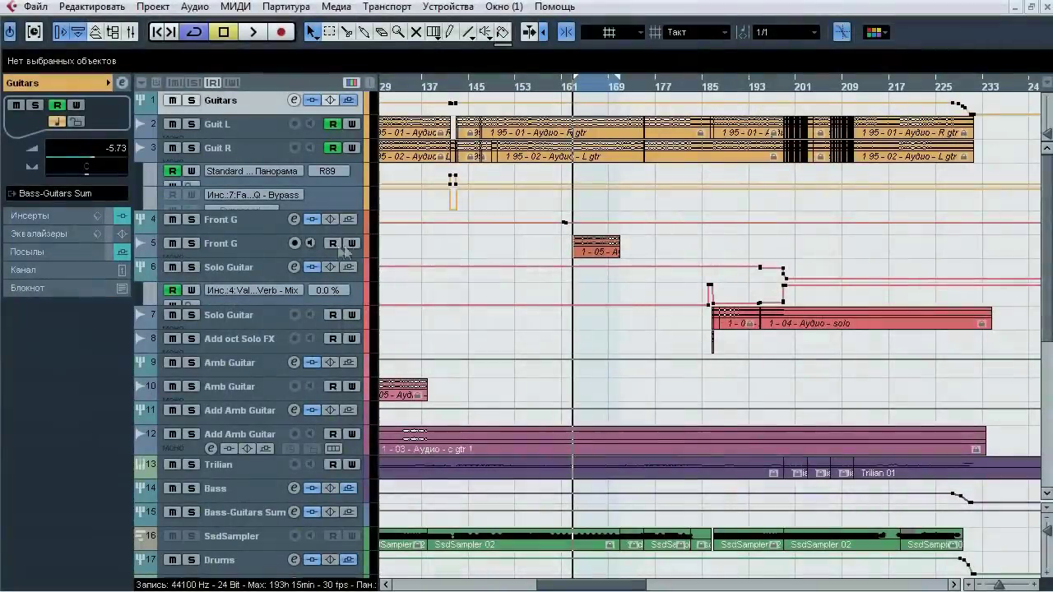
Select the Front G group and play its section both in the full mix and soloed
click(243, 224)
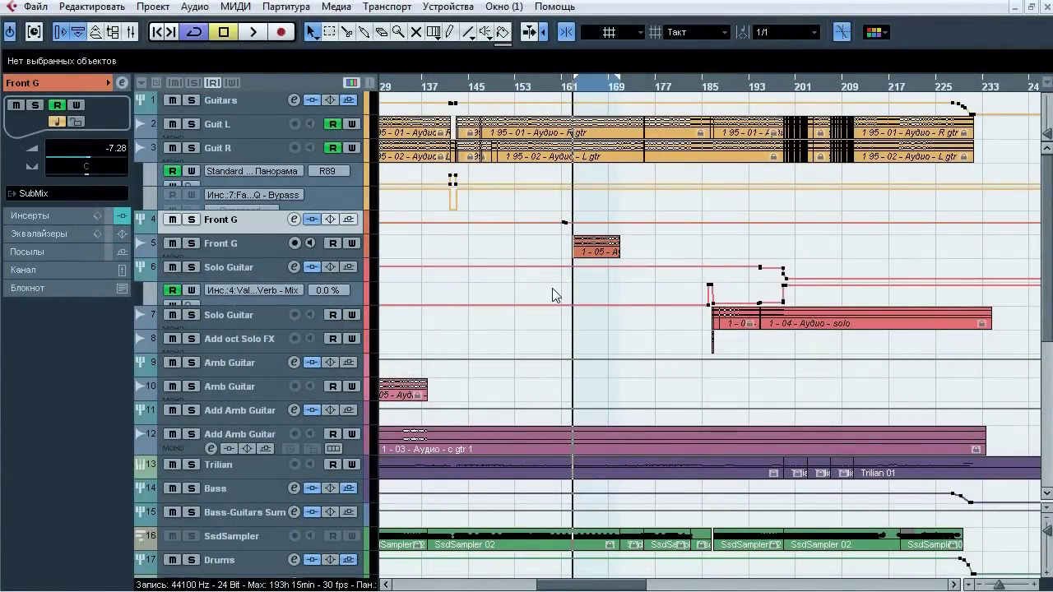
key(space)
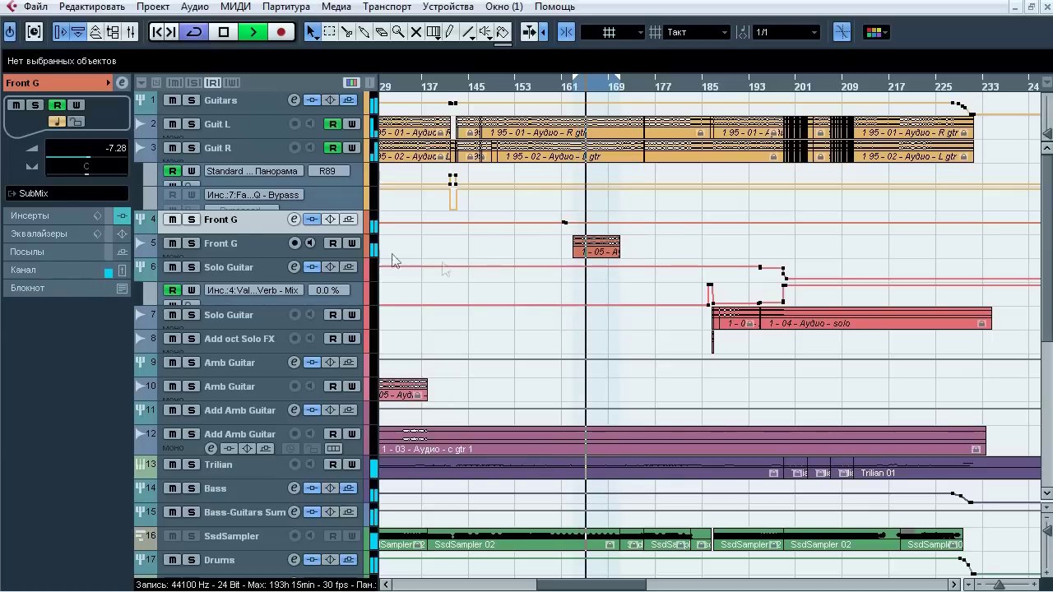
click(191, 219)
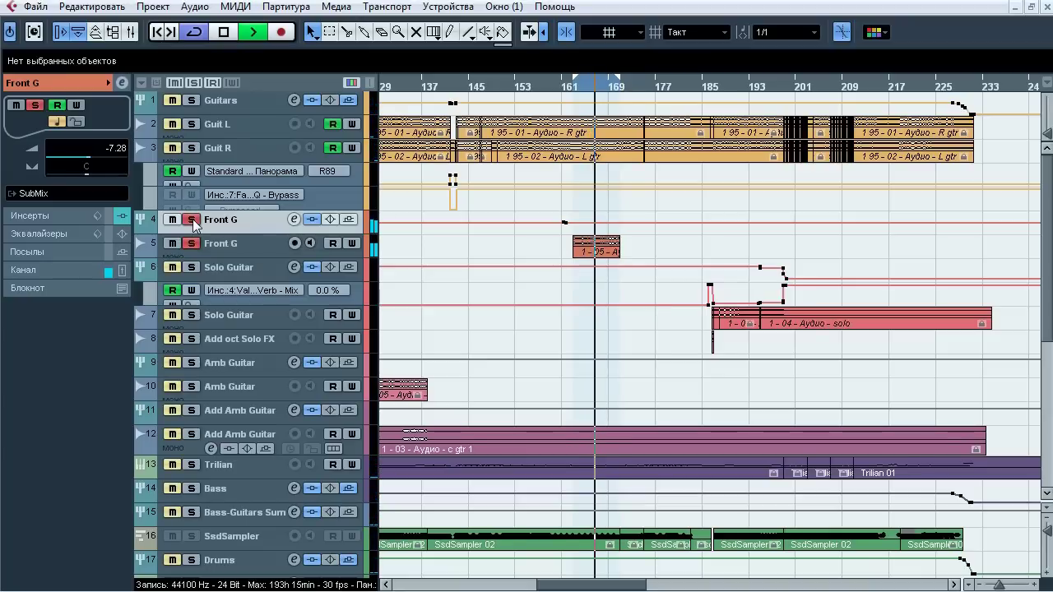
click(192, 220)
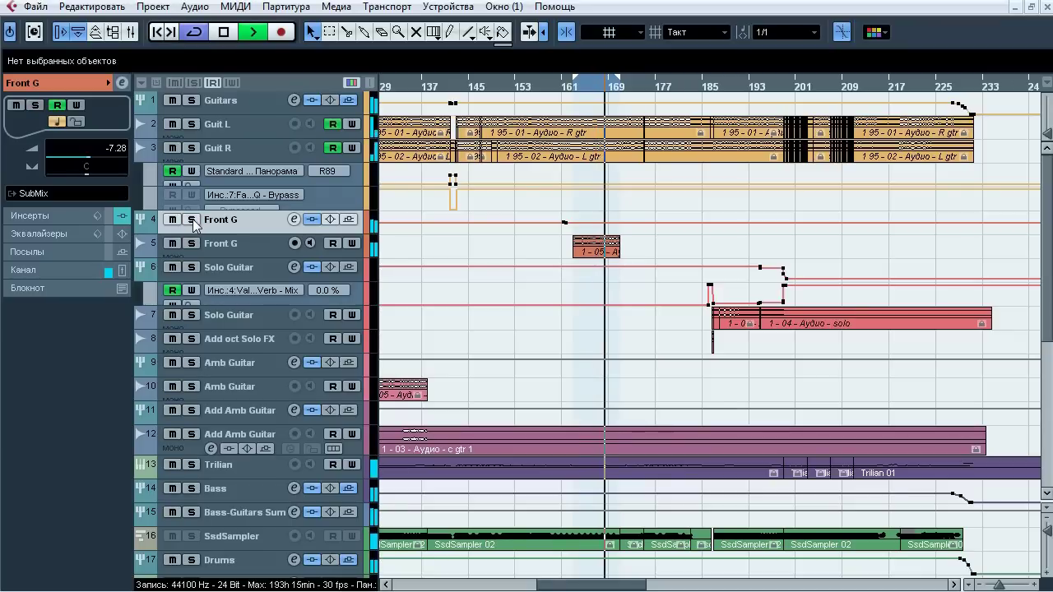
key(space)
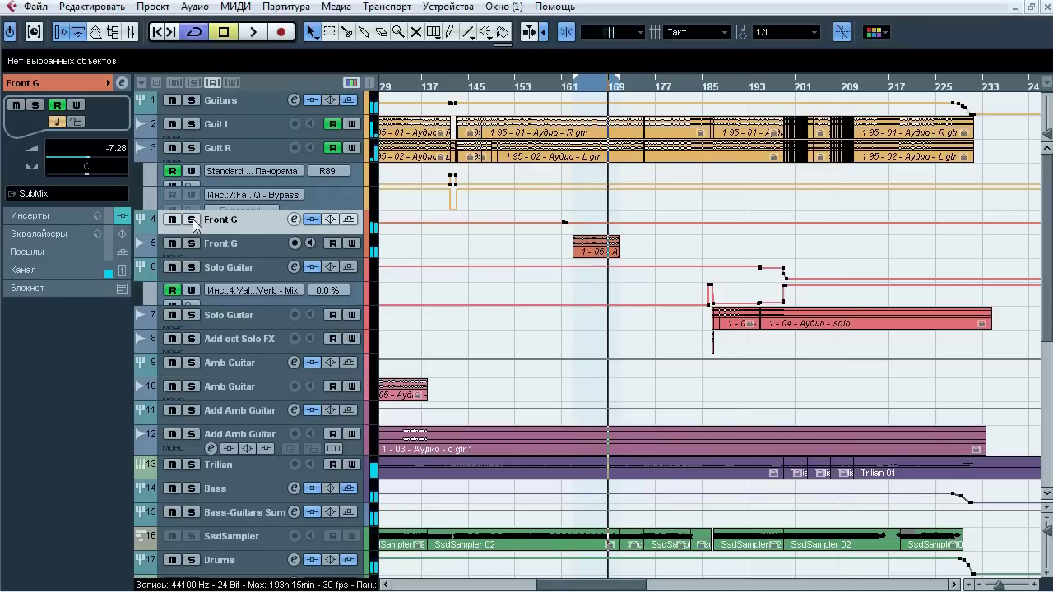
Solo the Front G group and bypass all of its inserts
click(192, 220)
click(312, 220)
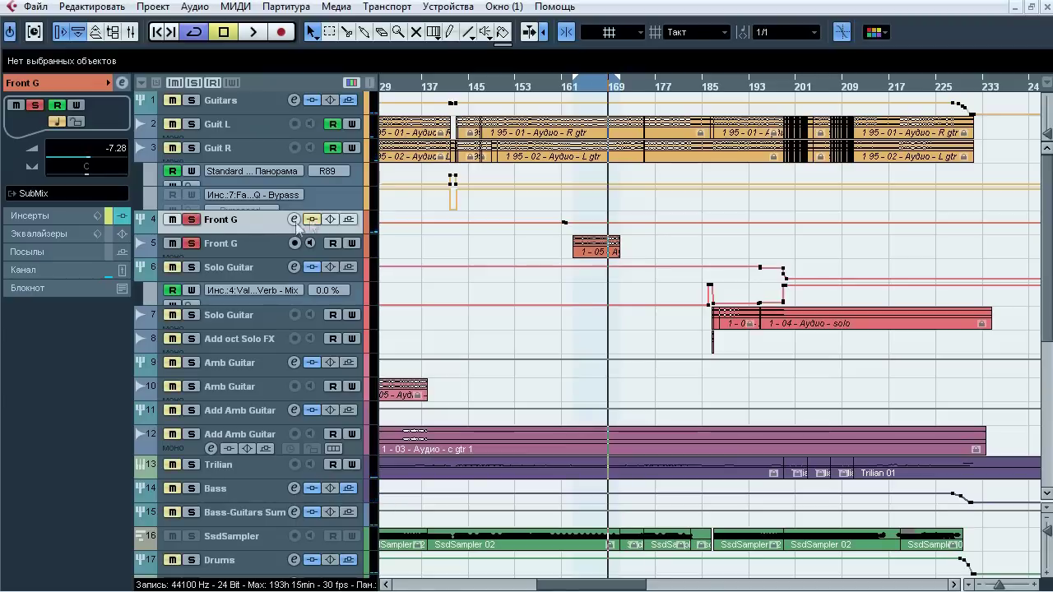
Select the Front G audio track, view its TSE_808_2.0 insert, and close the plugin
click(233, 250)
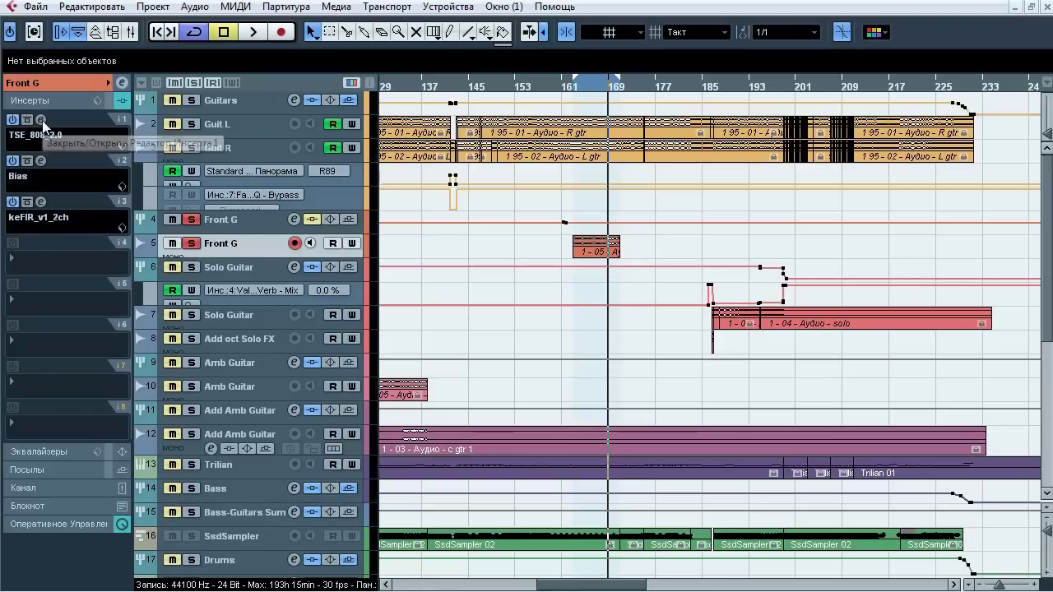
click(42, 120)
click(533, 83)
Open the Bias insert on the Front G track and review the preamp, tone stack, power amp, transformer and cab of the 6505 Solo amp
click(42, 161)
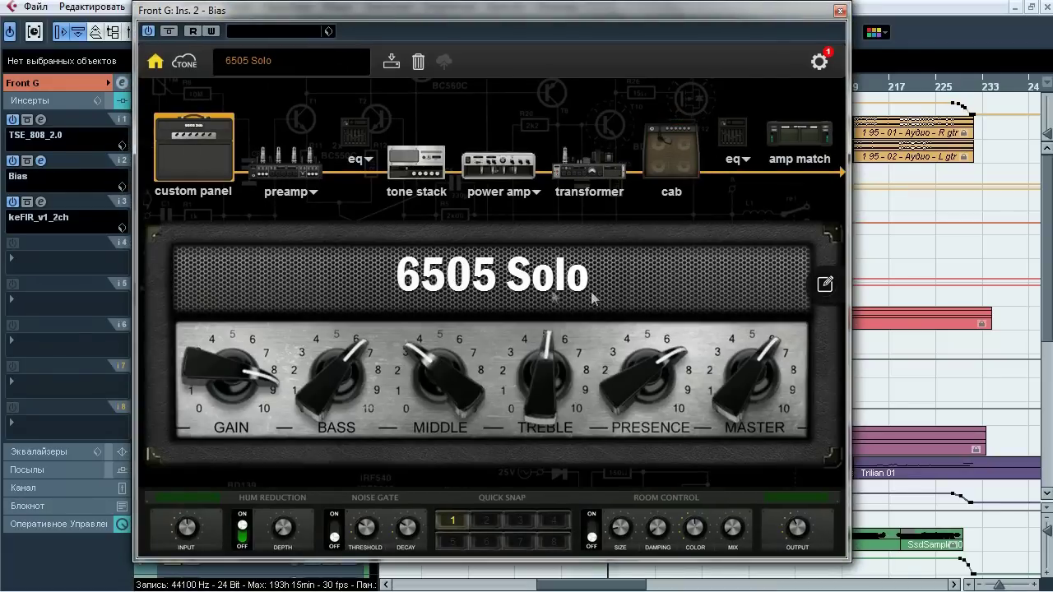
click(301, 168)
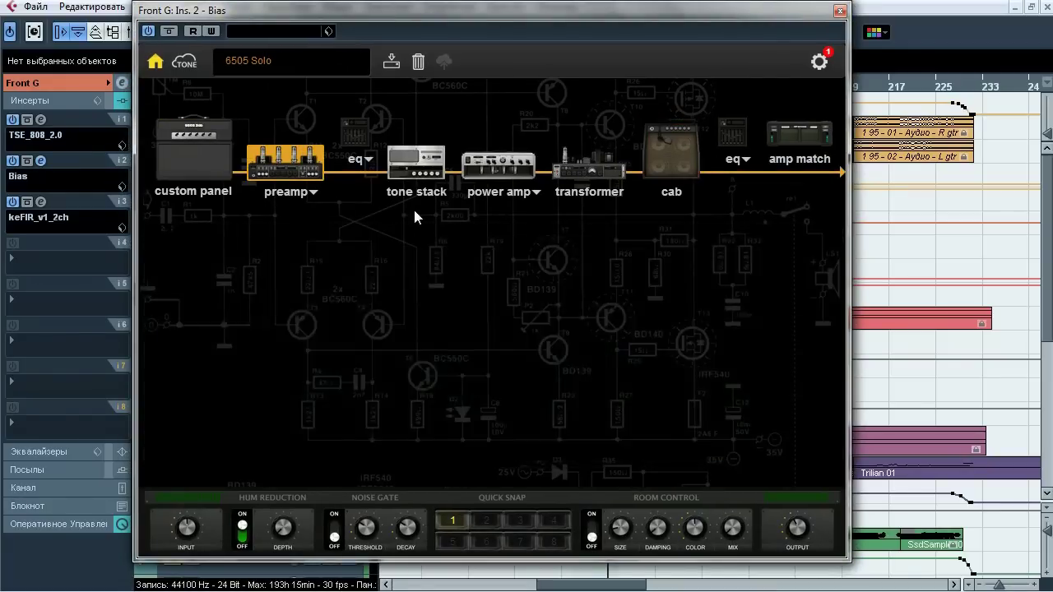
click(421, 169)
click(487, 169)
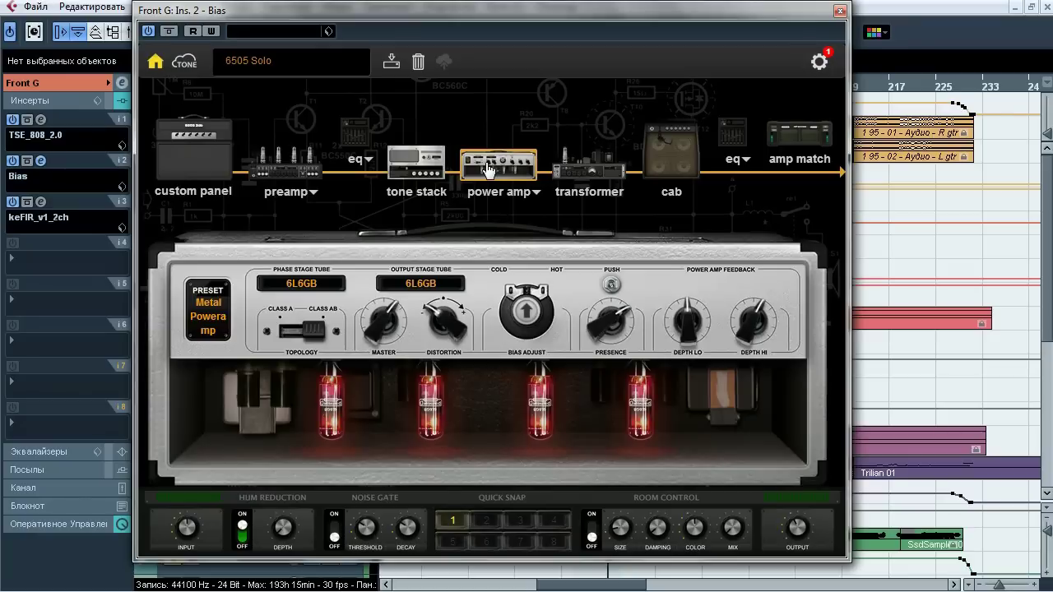
click(589, 170)
click(664, 162)
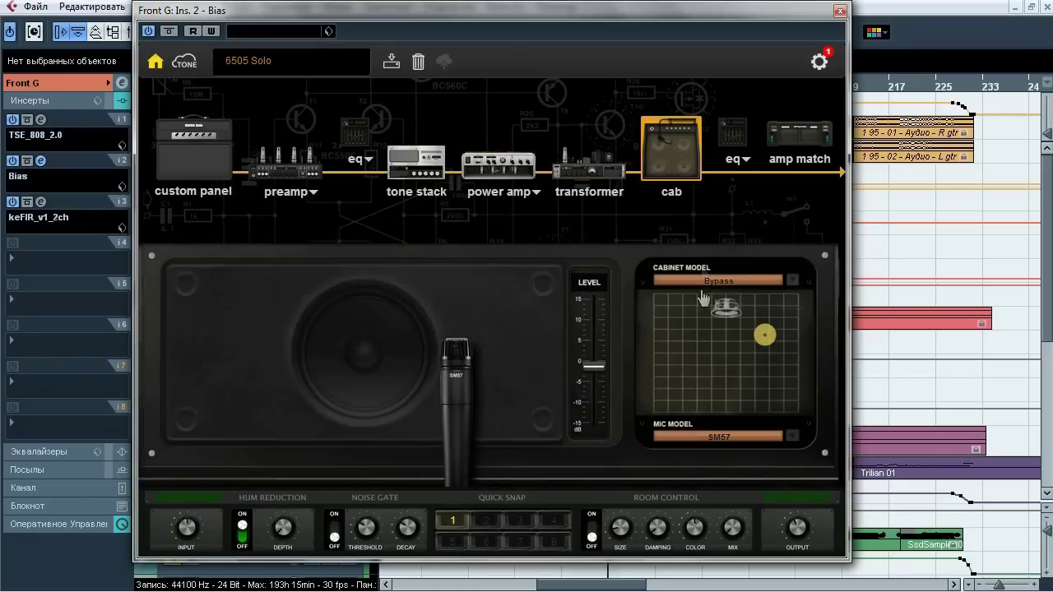
Close Bias, open the Front G track's keFIR_v1_2ch insert, compare its bypassed and active sound during playback, and close it
click(840, 11)
click(33, 219)
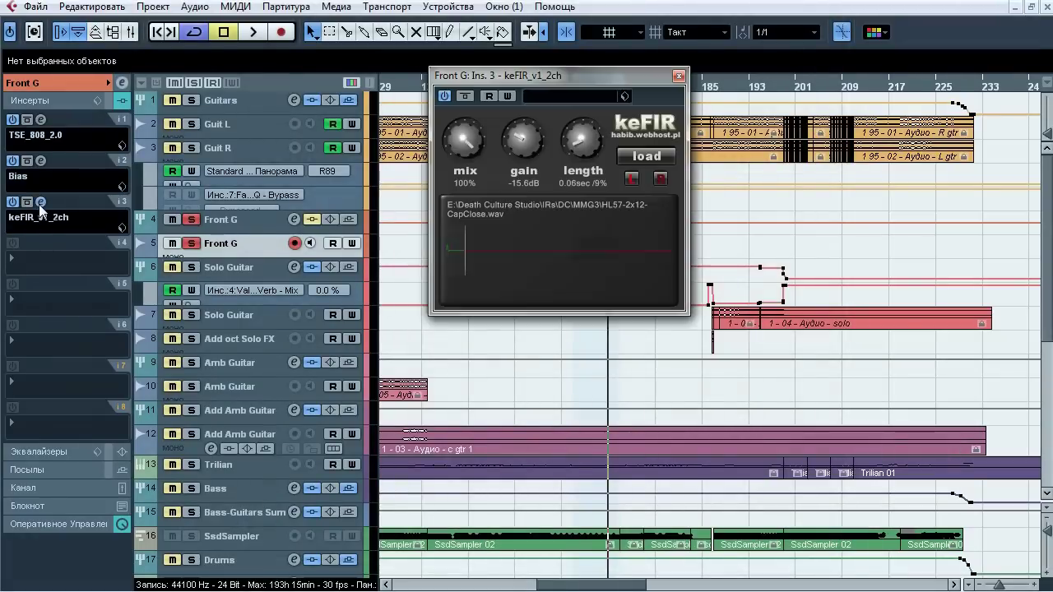
drag(569, 86, 546, 89)
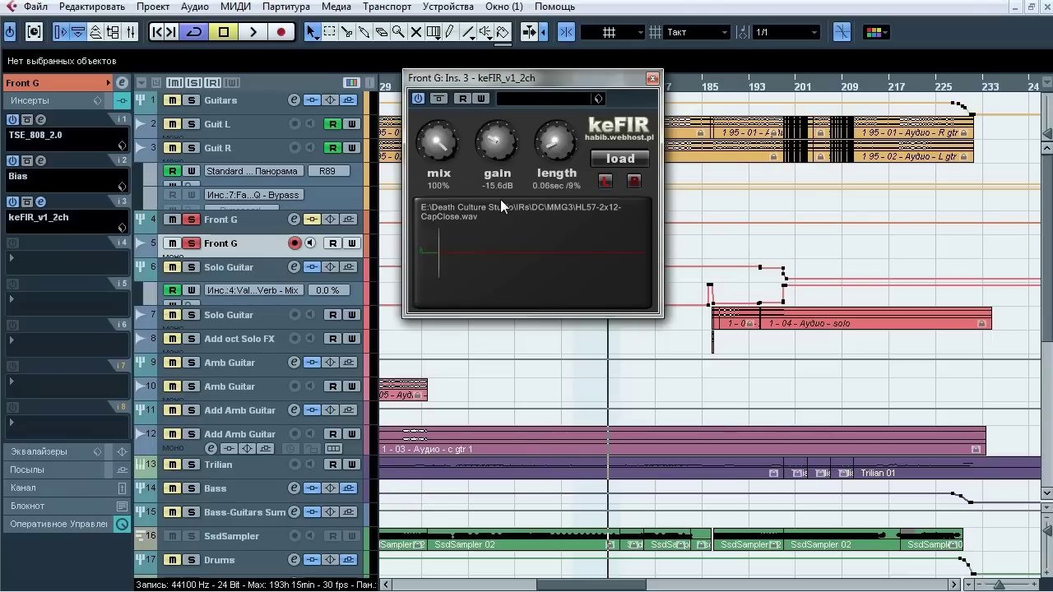
key(space)
click(439, 99)
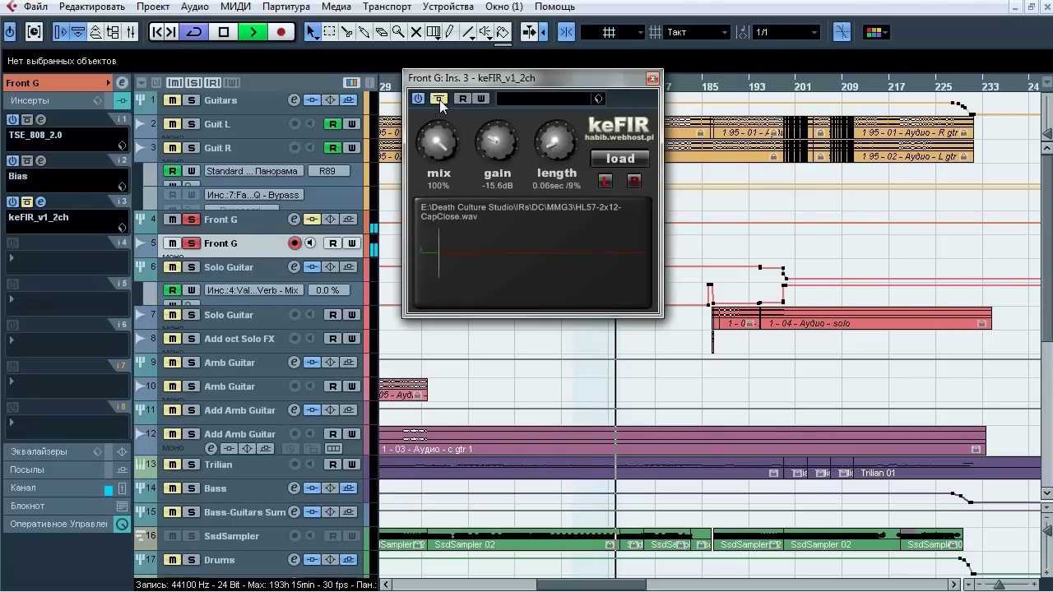
click(439, 100)
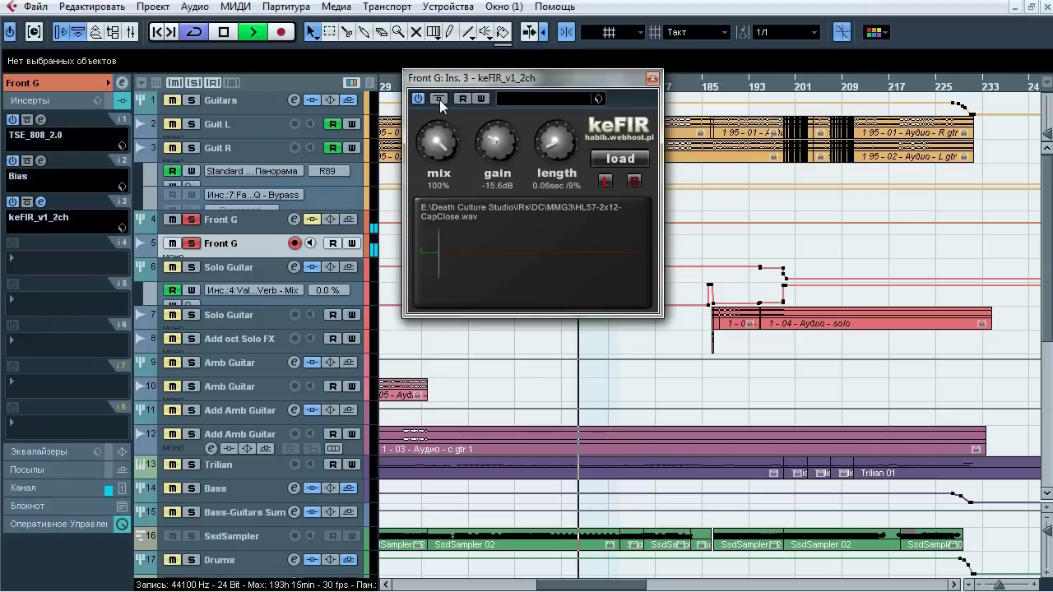
key(space)
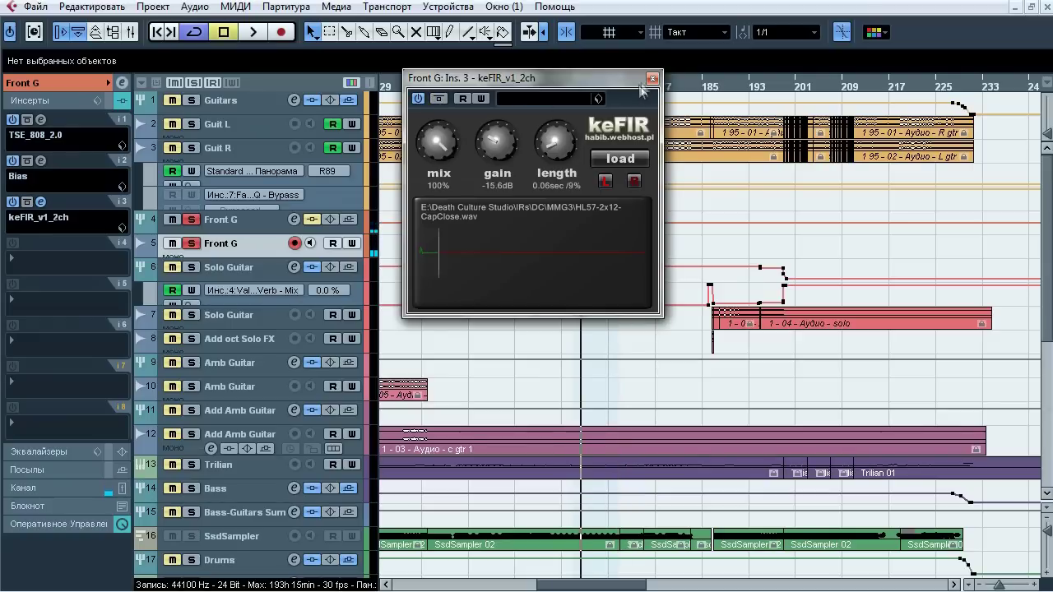
click(651, 79)
Select the Front G group channel and open its FabFilter Pro-Q insert
click(69, 89)
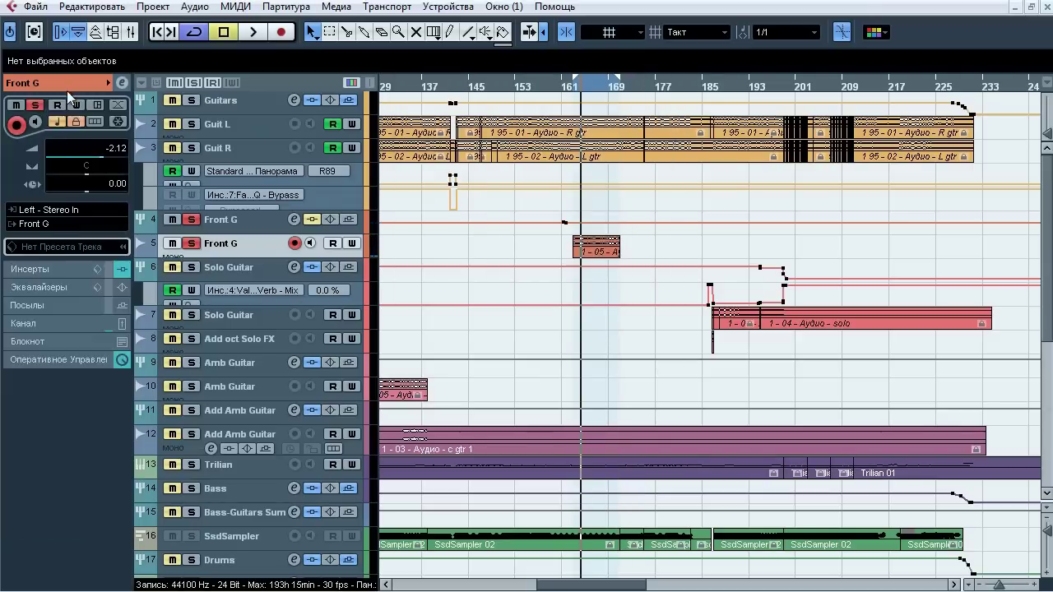
click(235, 223)
click(59, 220)
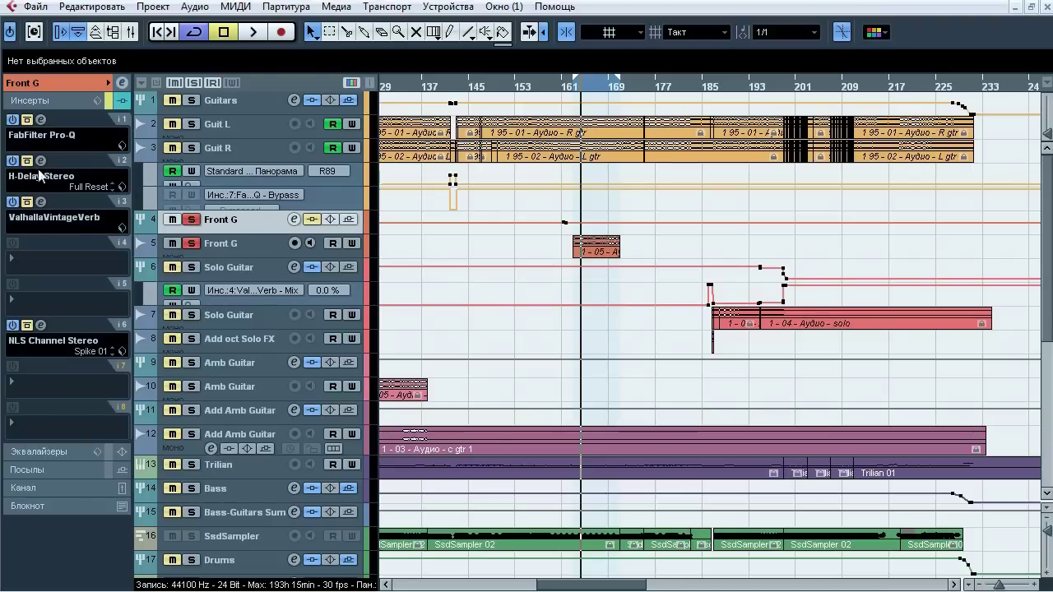
click(40, 120)
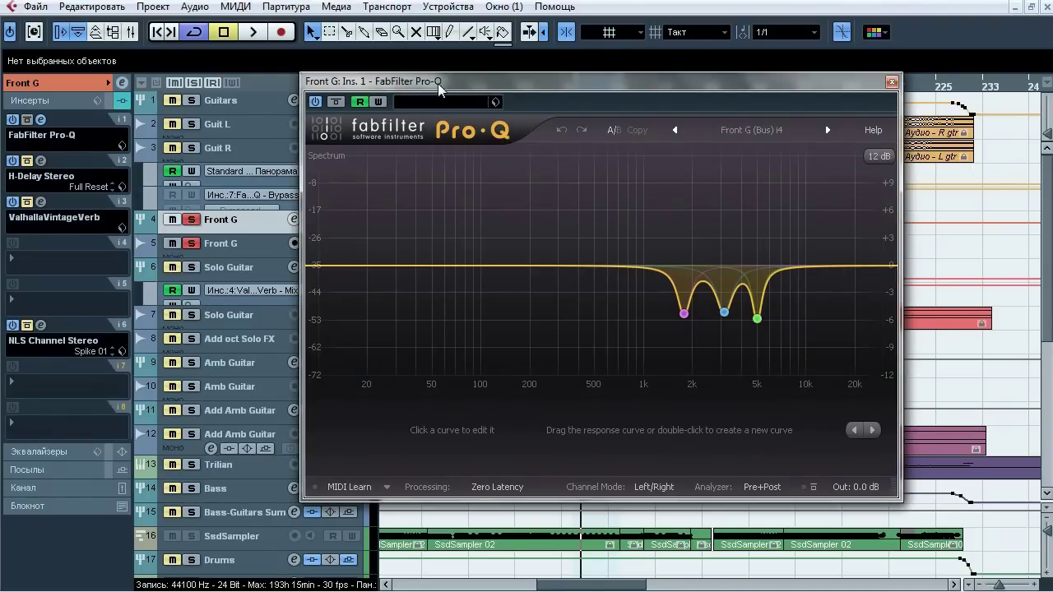
drag(439, 89, 395, 75)
Play the soloed section while toggling the Pro-Q bypass, leave the EQ active, and close the plugin
key(space)
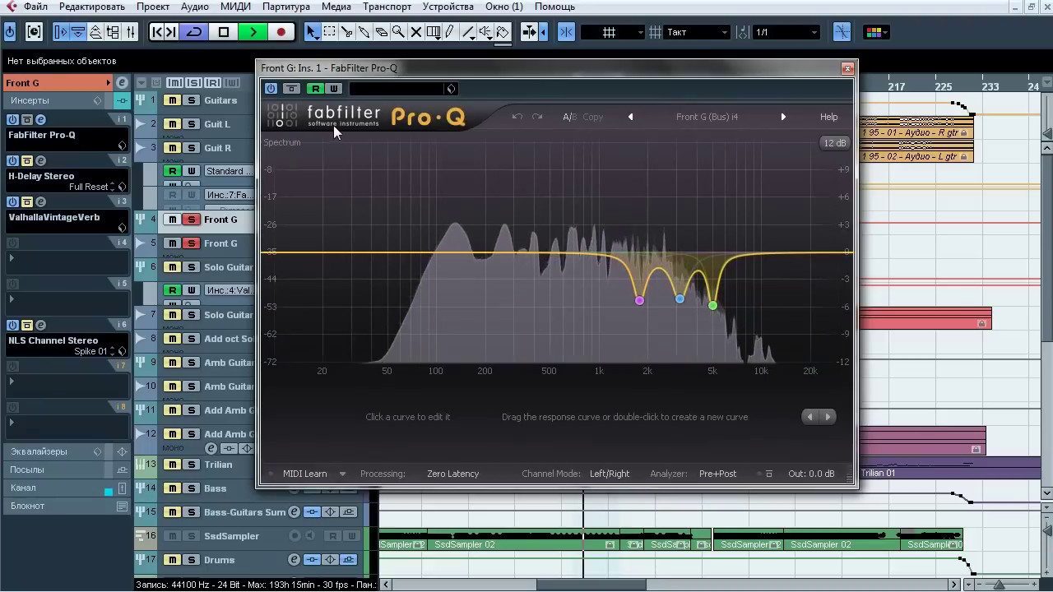
click(292, 89)
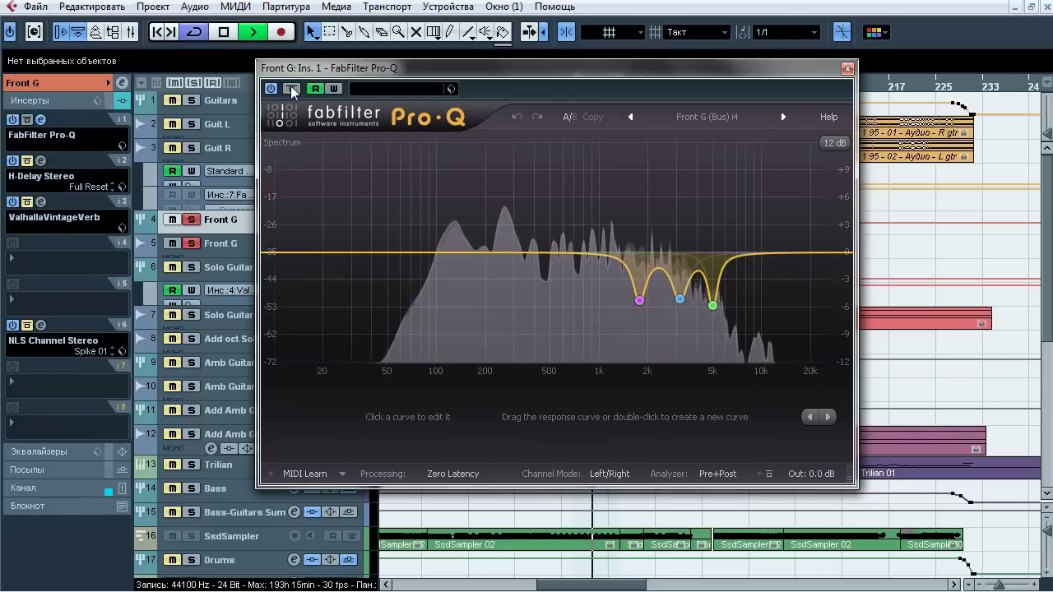
click(292, 89)
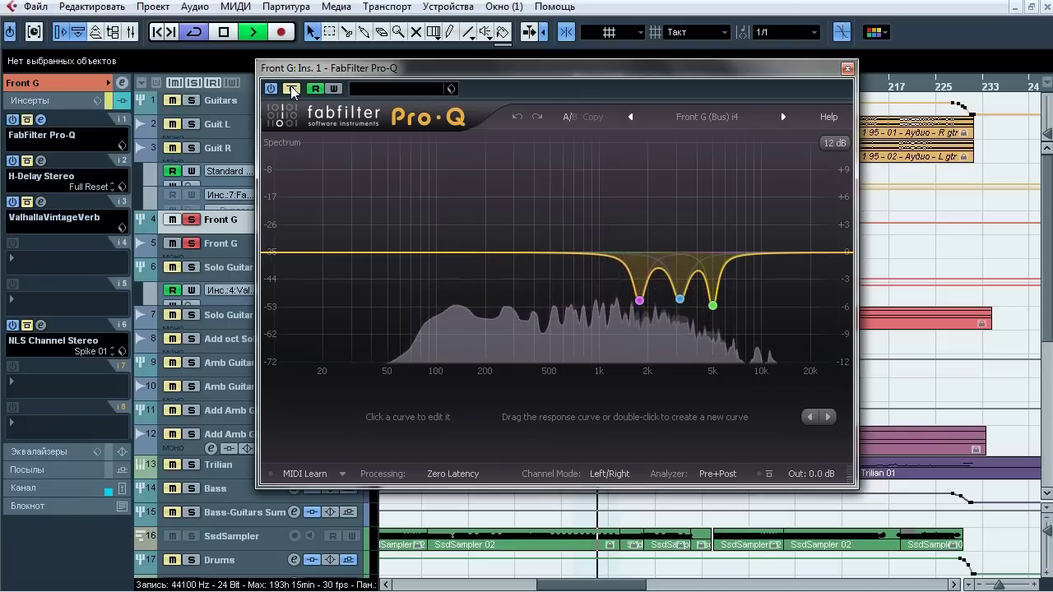
click(292, 89)
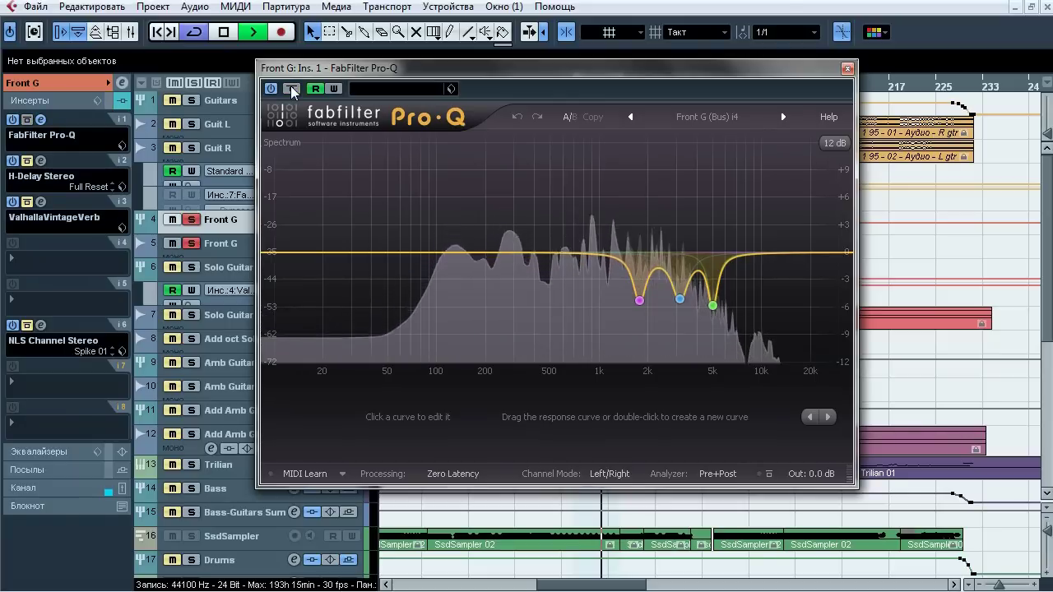
click(292, 89)
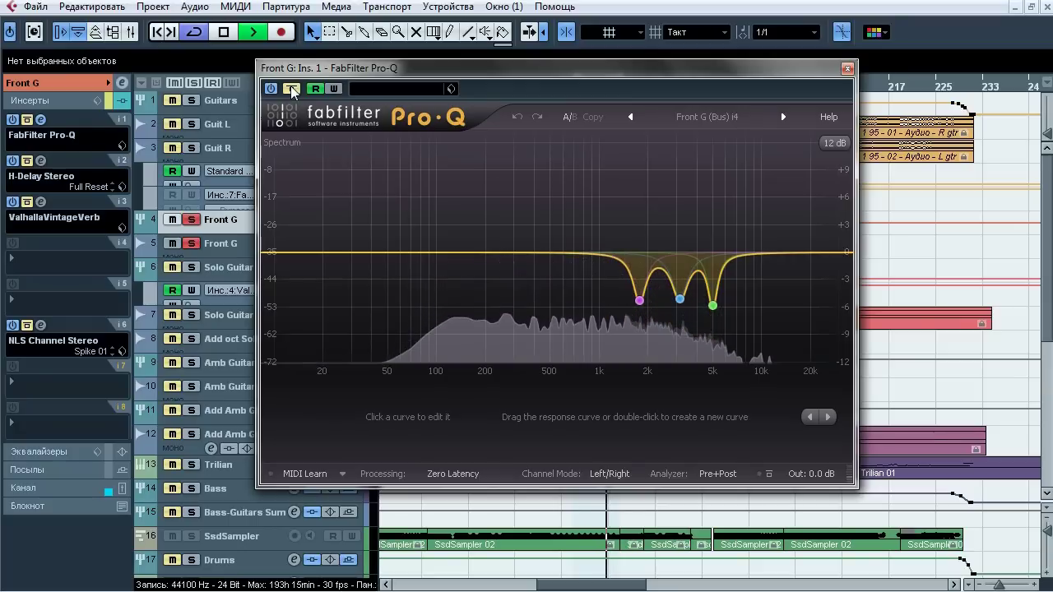
click(292, 89)
key(space)
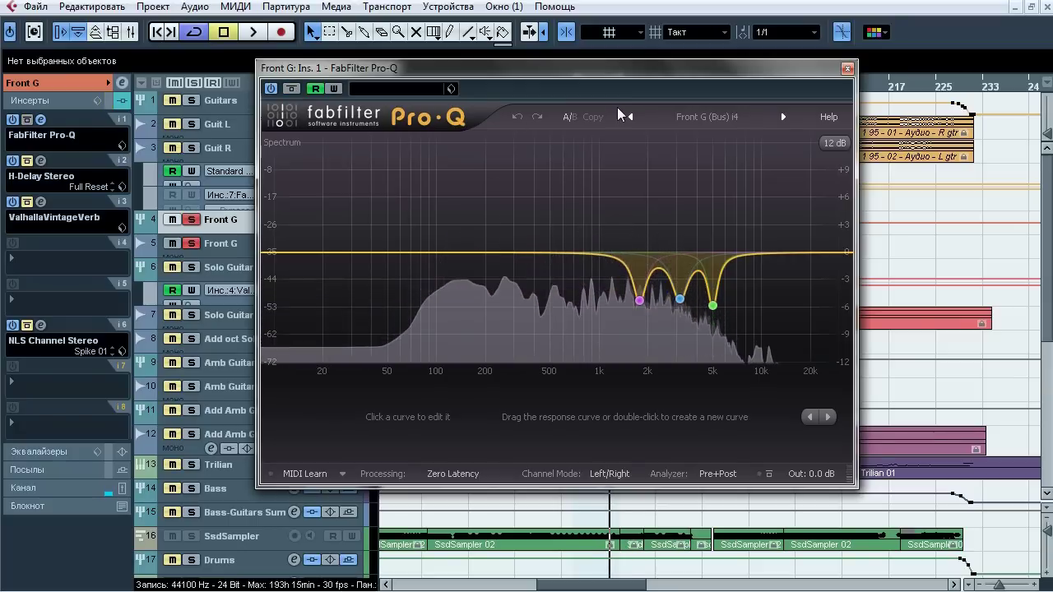
click(847, 69)
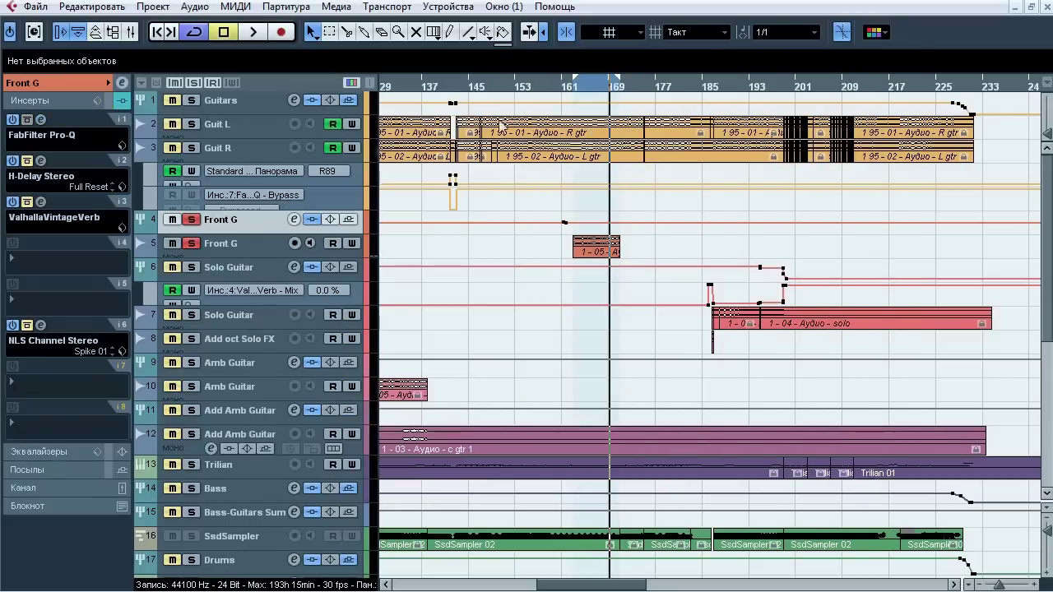
Open the Front G group's H-Delay Stereo insert, compare it bypassed and active during playback, leave it active, and close it
click(41, 160)
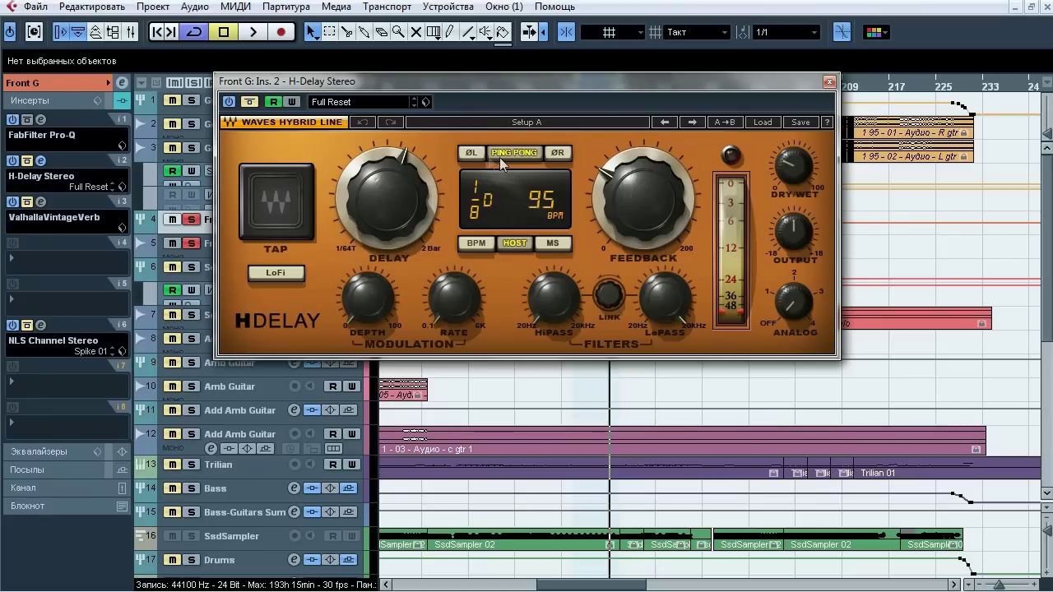
key(space)
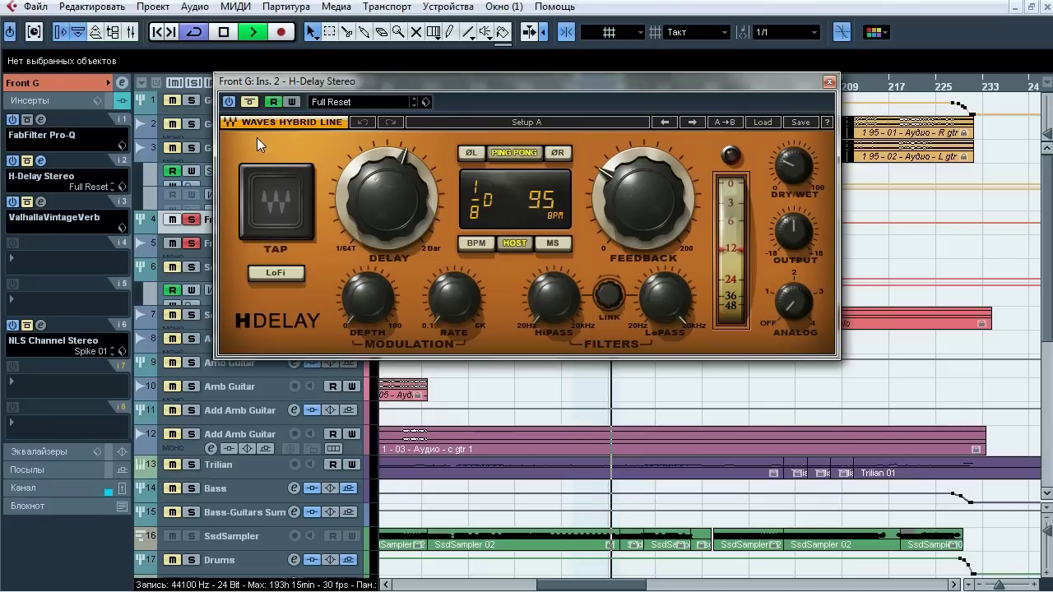
click(250, 102)
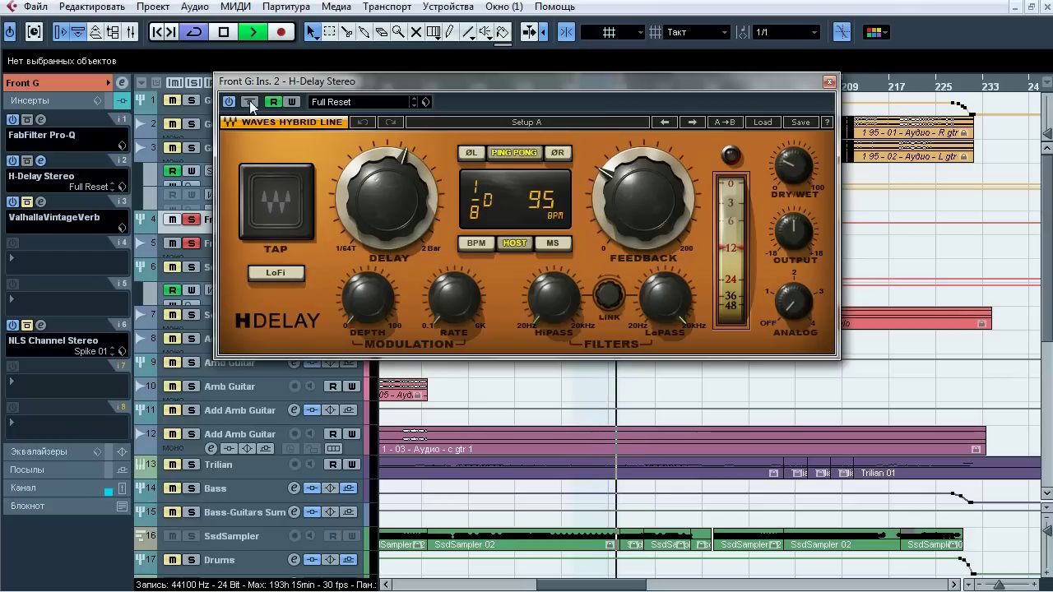
click(250, 102)
click(250, 102)
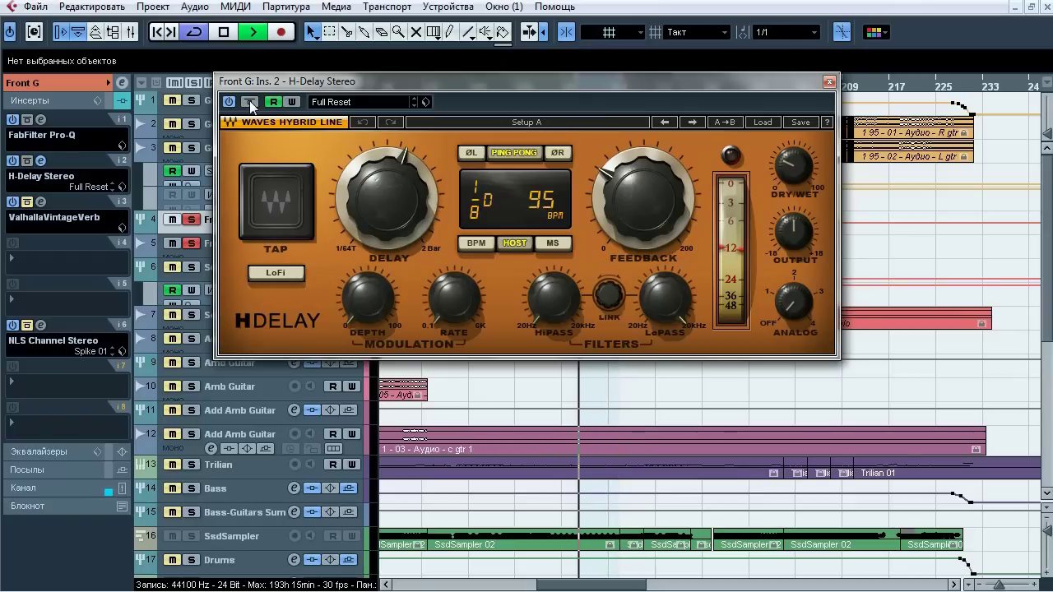
key(space)
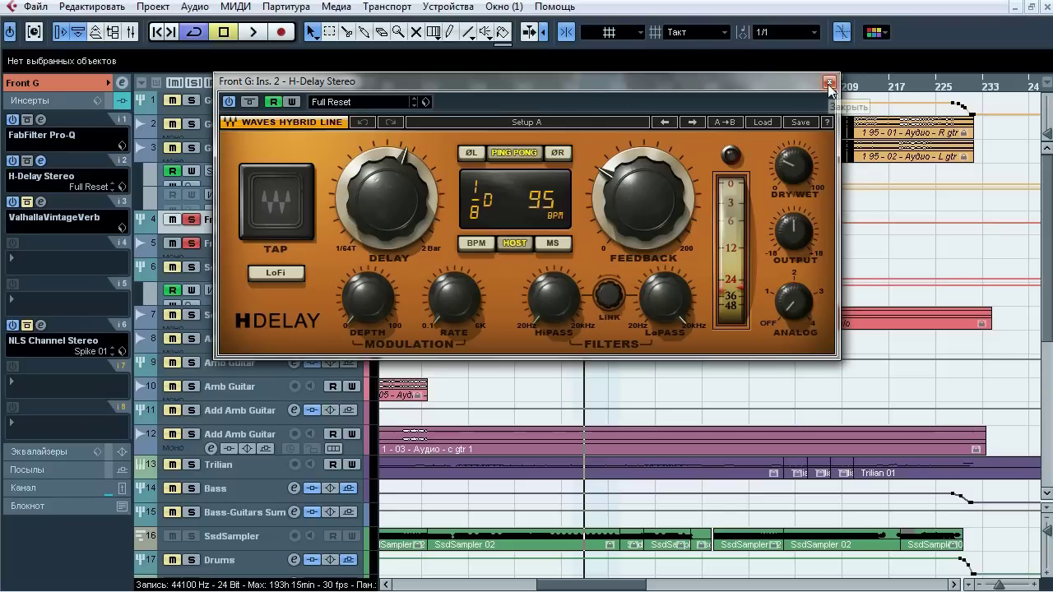
click(829, 83)
Open the ValhallaVintageVerb insert on the Front G group, take it out of bypass during playback, and close it
click(41, 203)
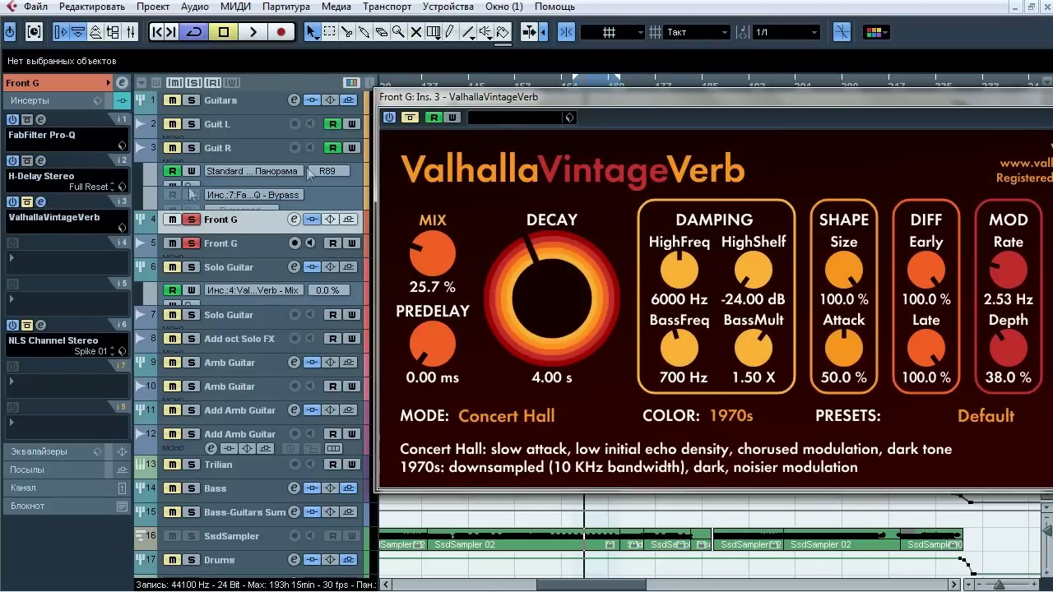
key(space)
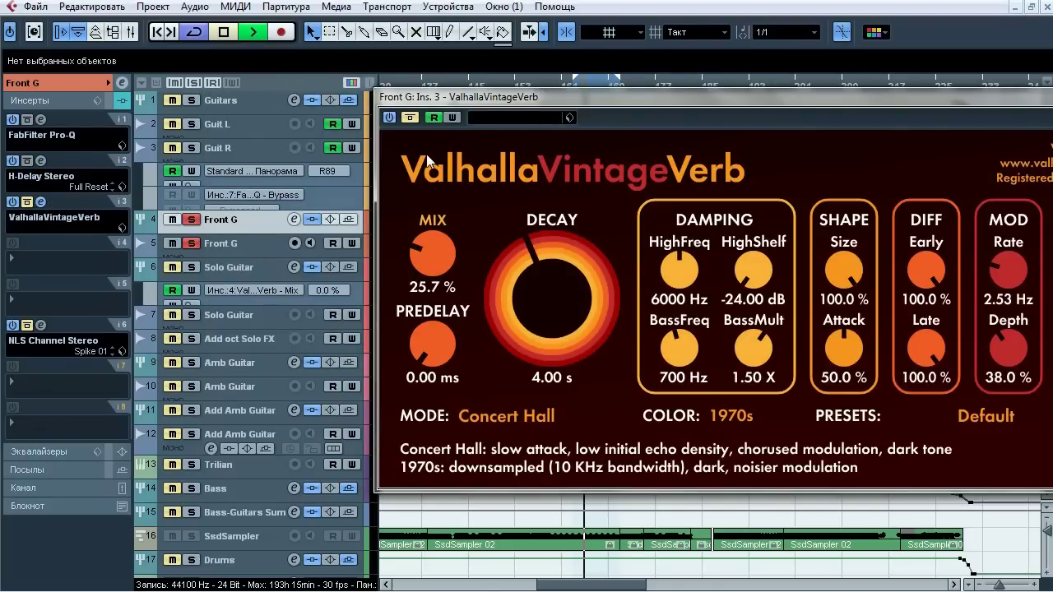
click(410, 119)
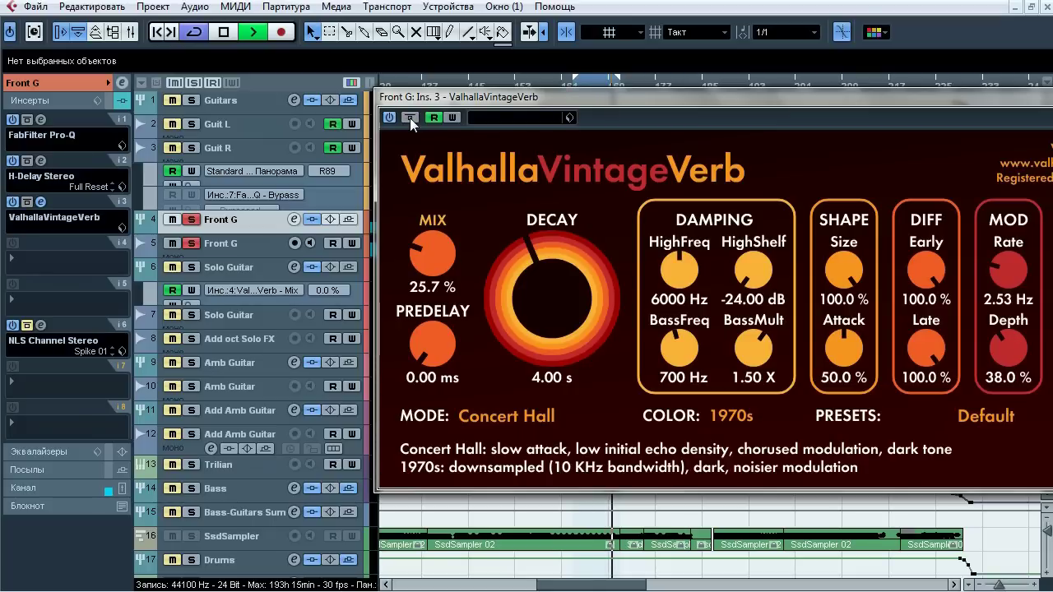
key(space)
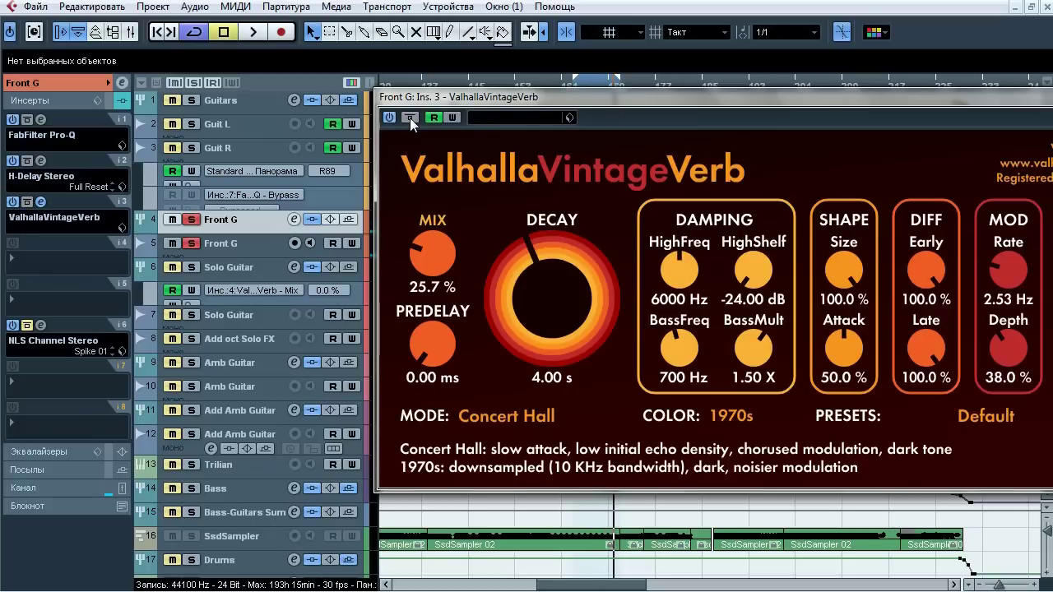
mouse_move(427, 218)
click(41, 202)
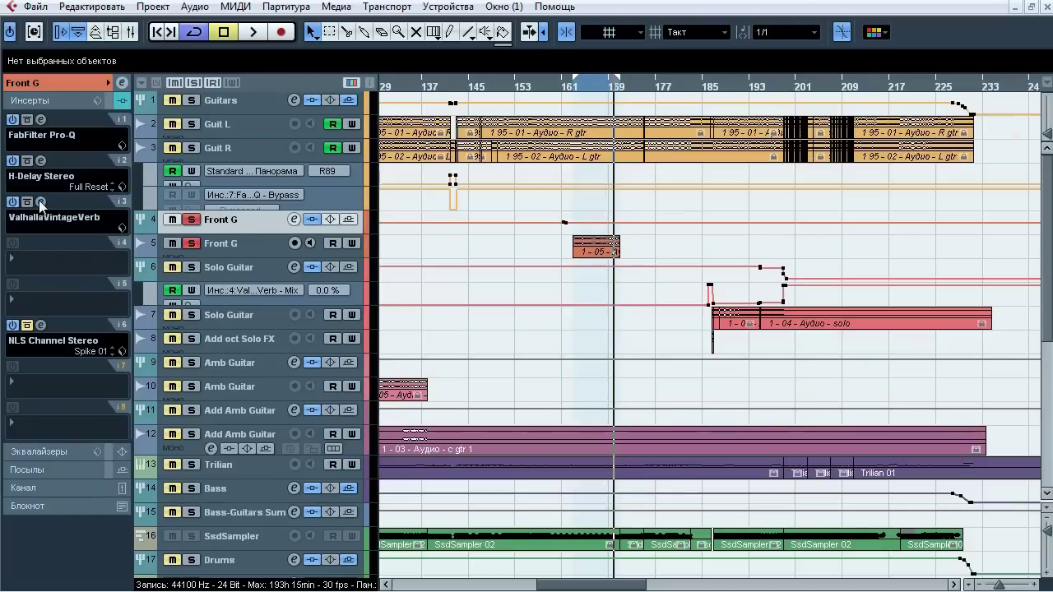
Open the Front G group's NLS Channel Stereo insert, compare it bypassed and active during playback, and leave it active
click(39, 325)
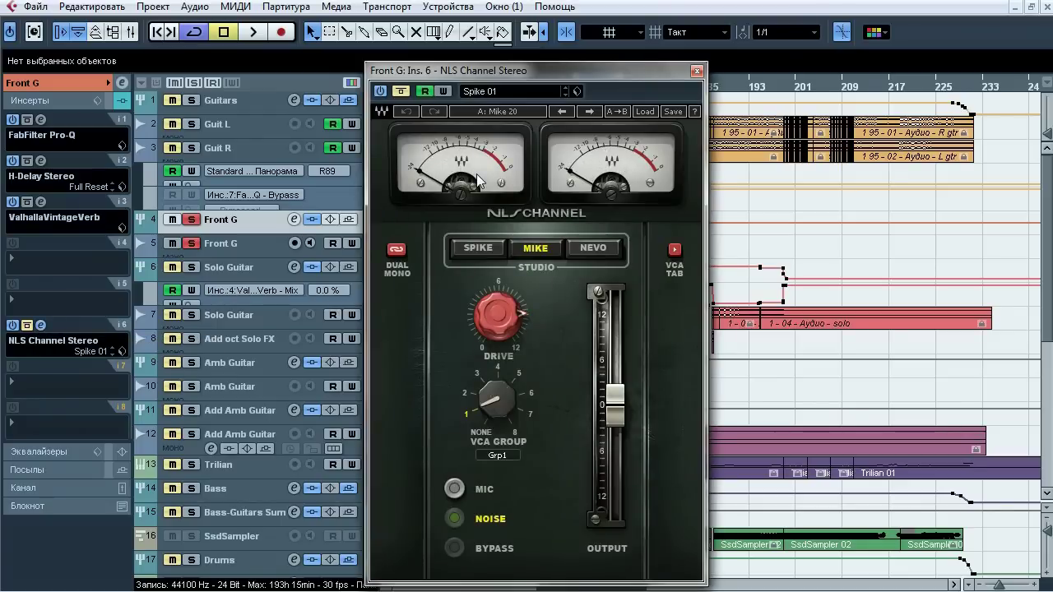
key(space)
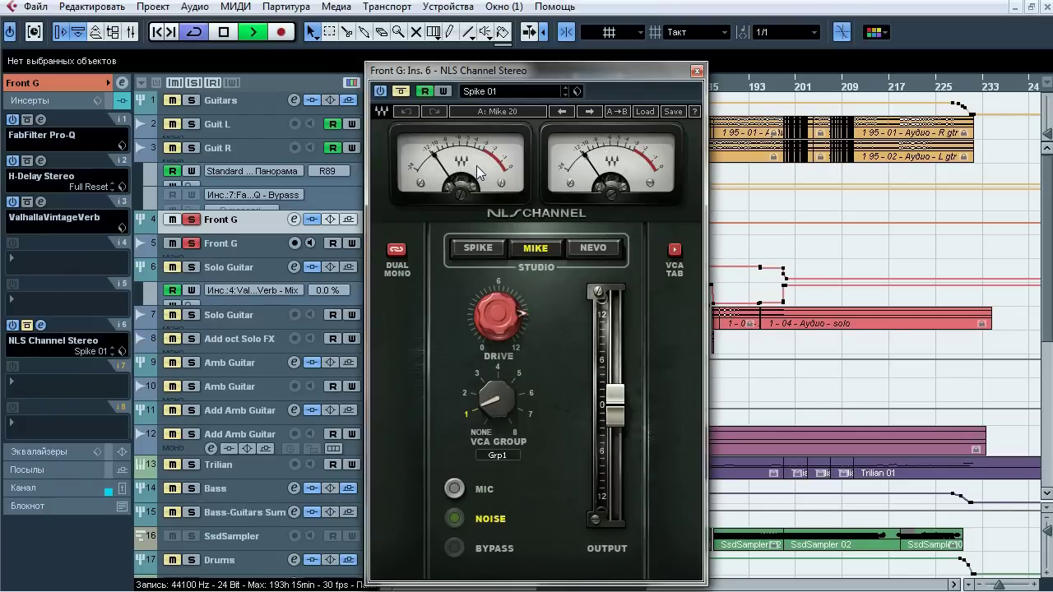
click(403, 91)
click(404, 92)
click(404, 91)
Unsolo the Front G group to hear it in the full mix, close NLS Channel, and stop playback
click(190, 221)
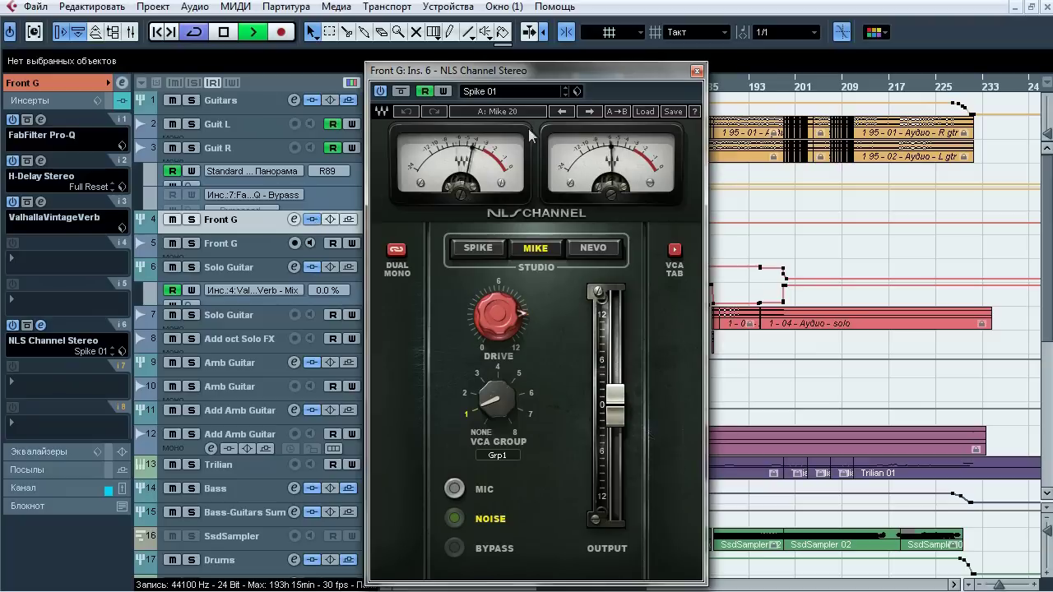
click(697, 71)
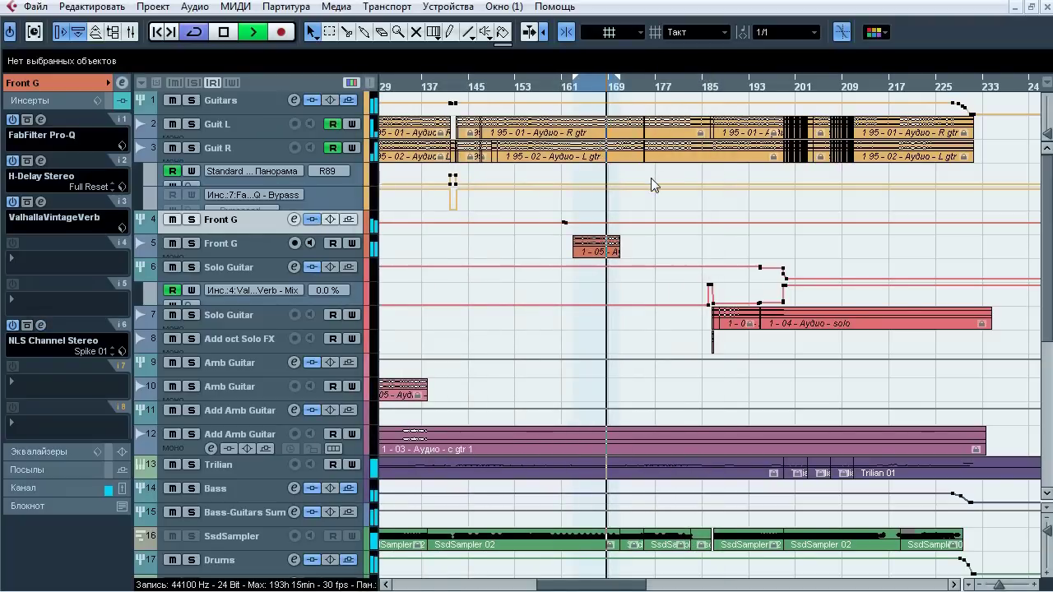
key(space)
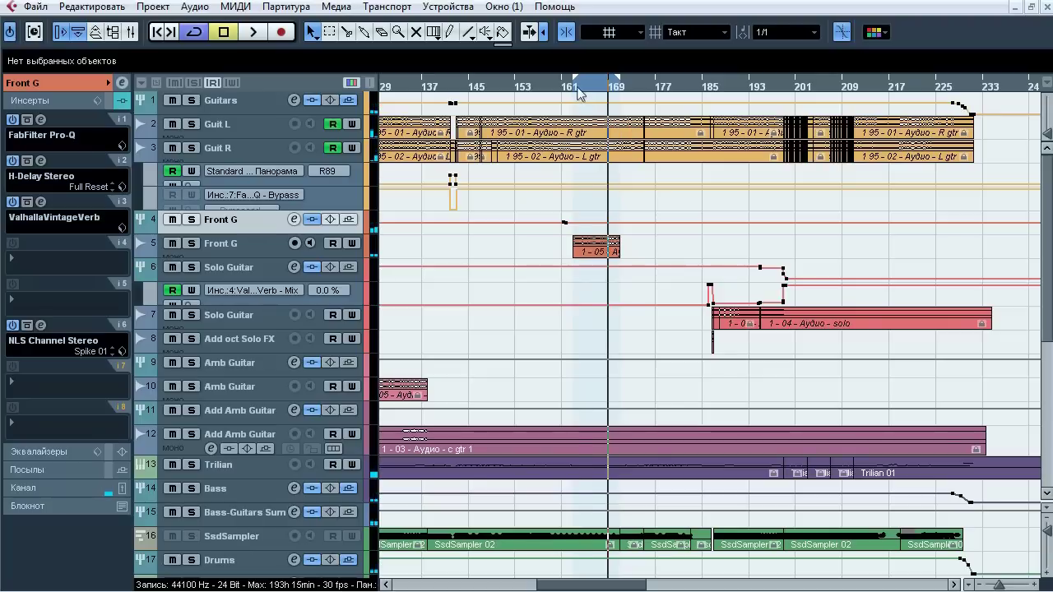
Select the Solo Guitar group and play its part from around bar 185, switching between the full mix and solo
click(50, 85)
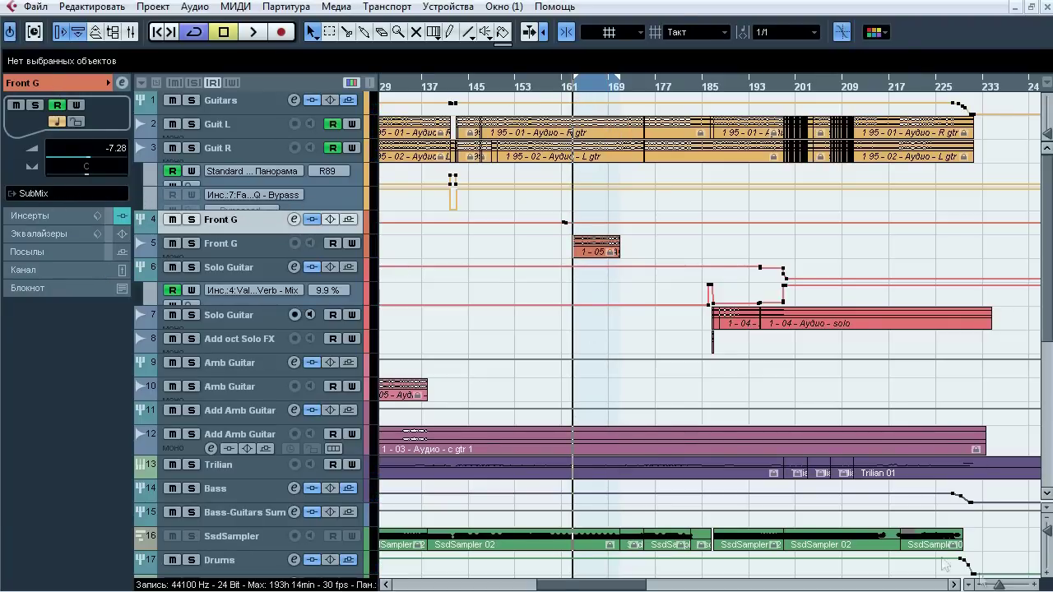
click(261, 268)
click(708, 87)
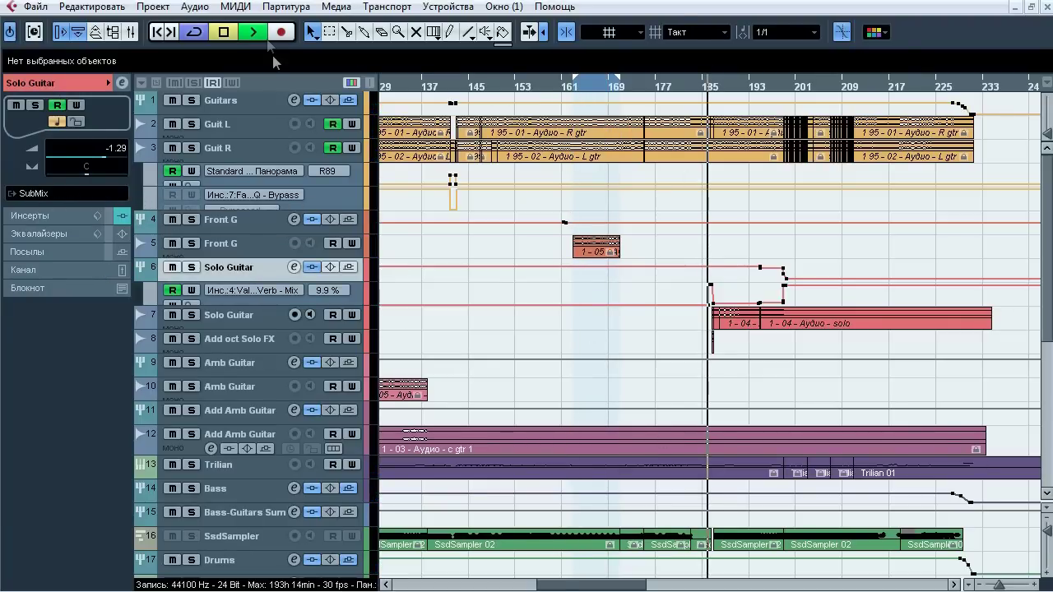
click(253, 32)
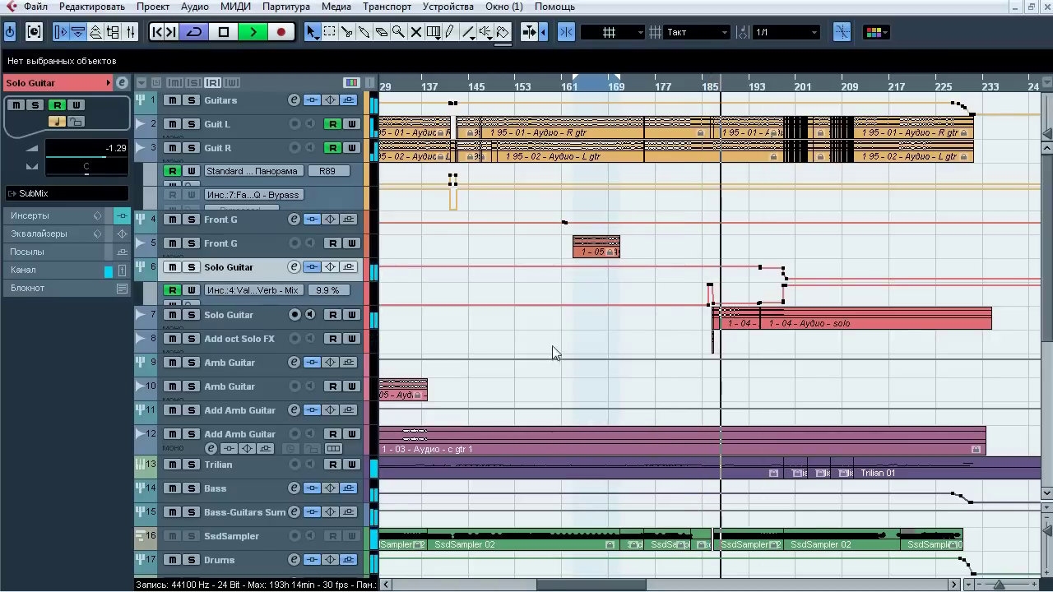
click(196, 268)
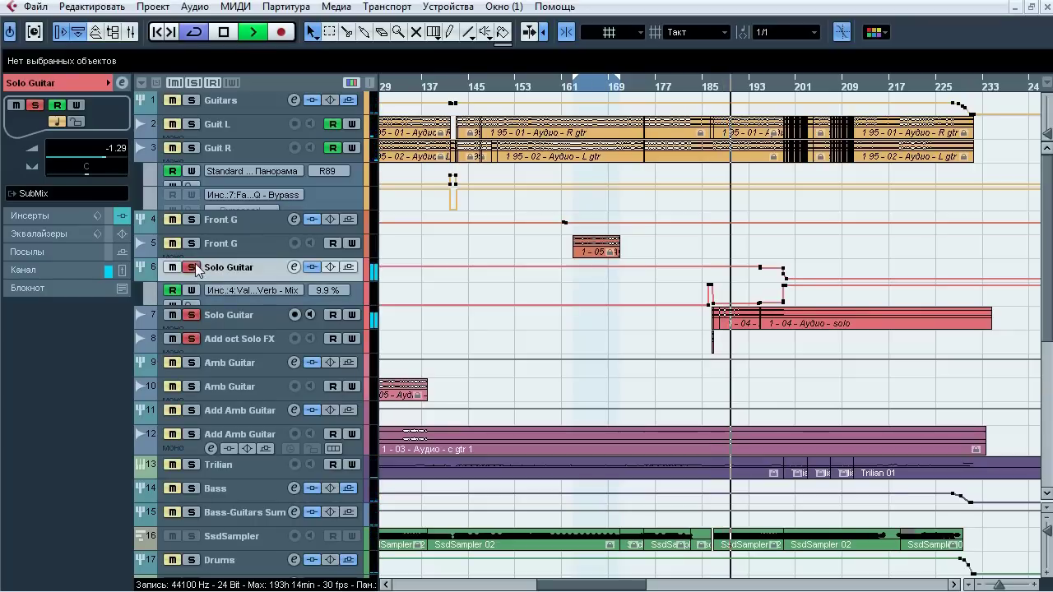
click(193, 268)
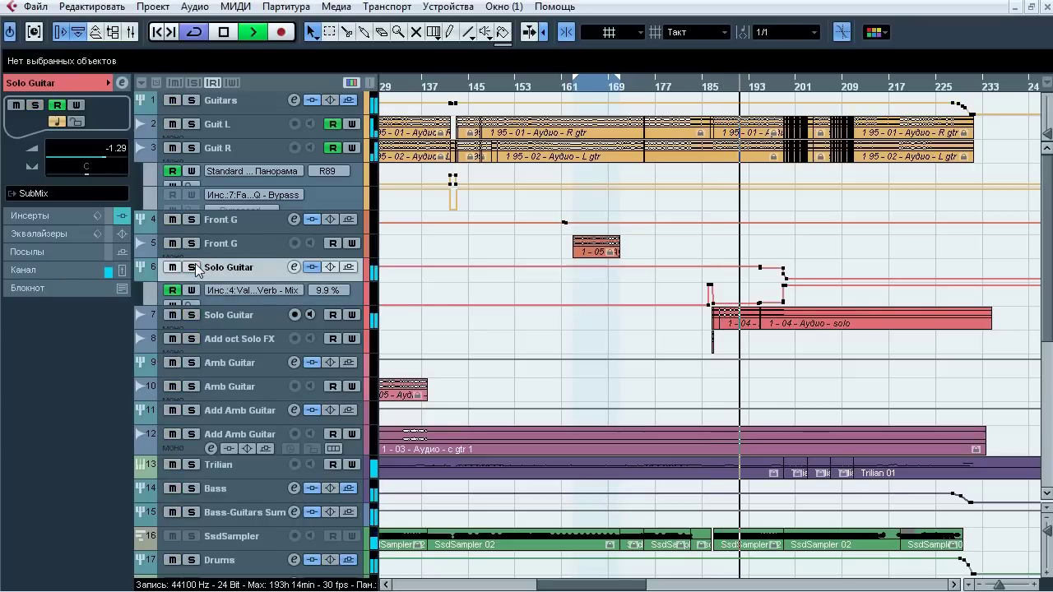
Switch the Solo Guitar group between solo and full mix during playback, stop playback, and leave the group unsoloed
click(193, 267)
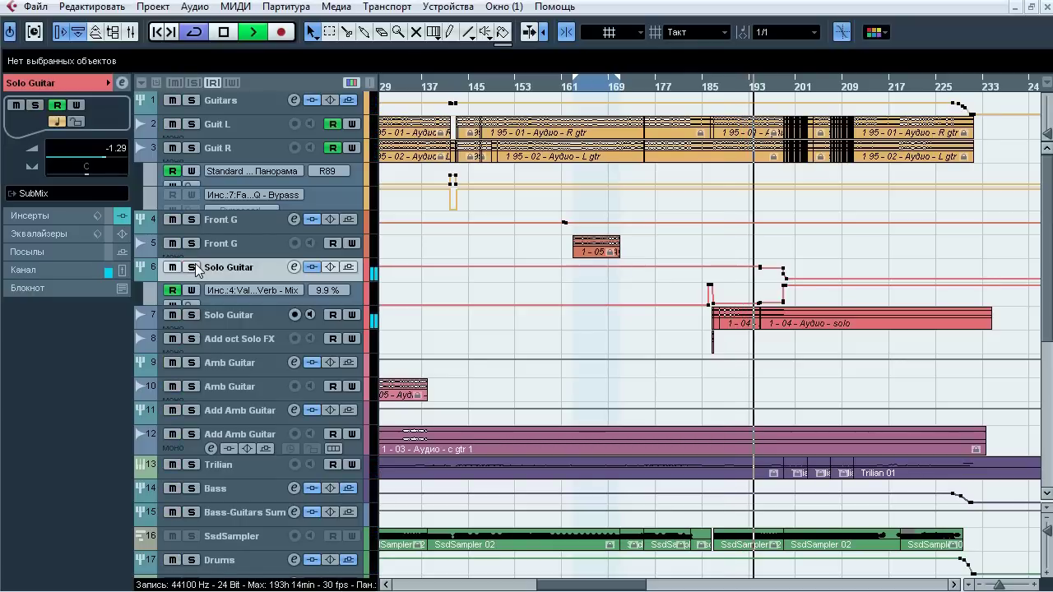
click(192, 267)
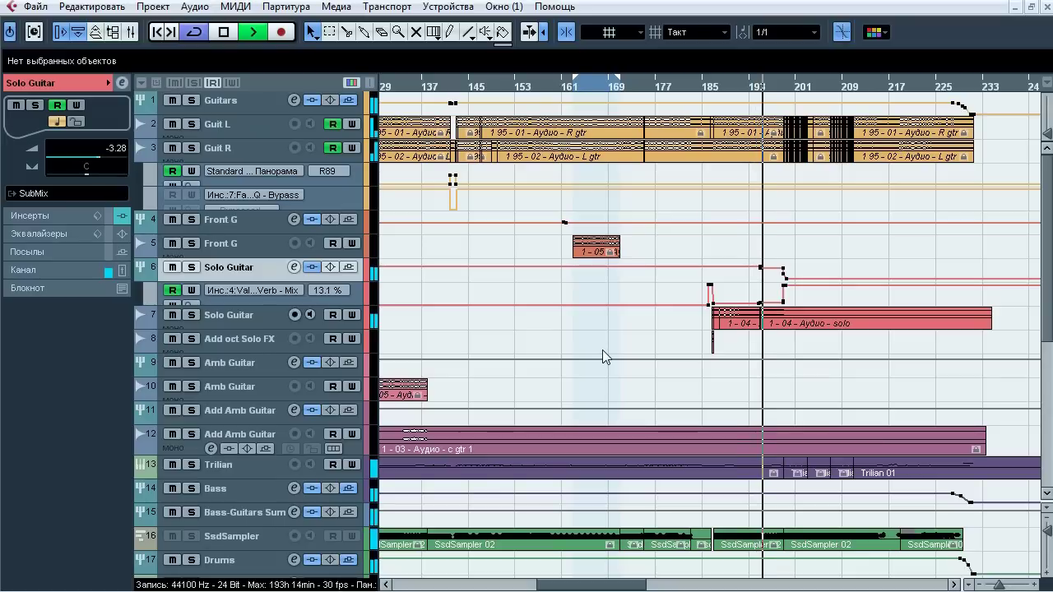
click(197, 269)
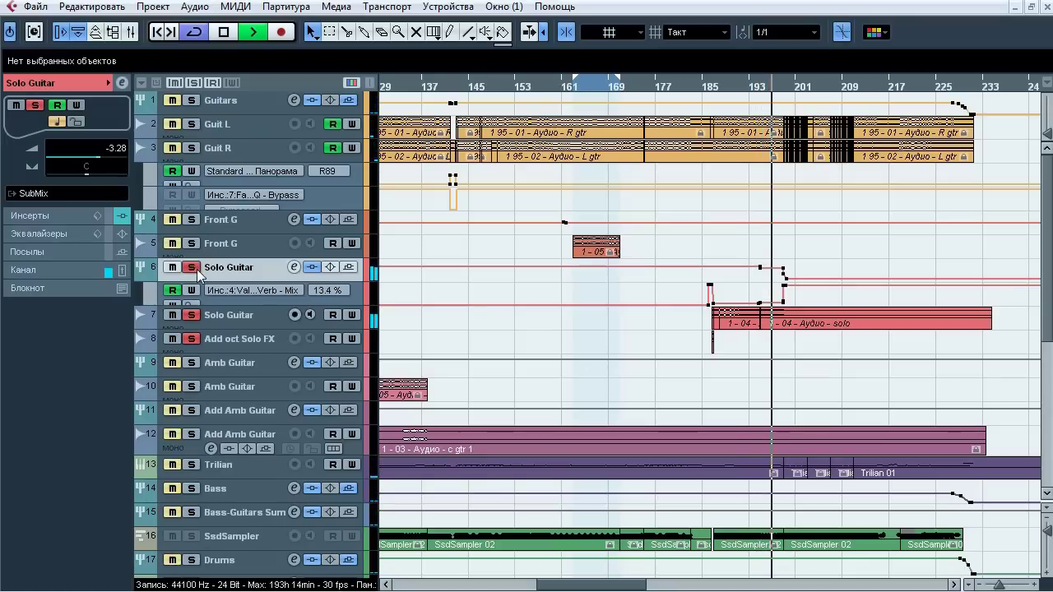
key(space)
click(191, 267)
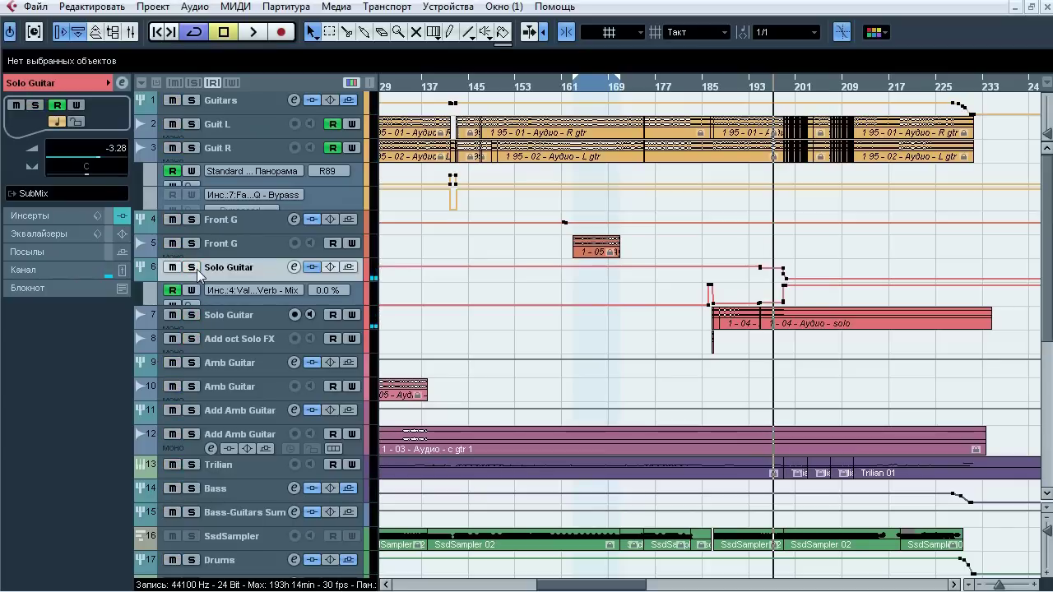
Bypass all inserts on the Solo Guitar group and set the cycle range from bar 187 to bar 199
click(312, 268)
drag(714, 87, 712, 121)
drag(699, 80, 904, 80)
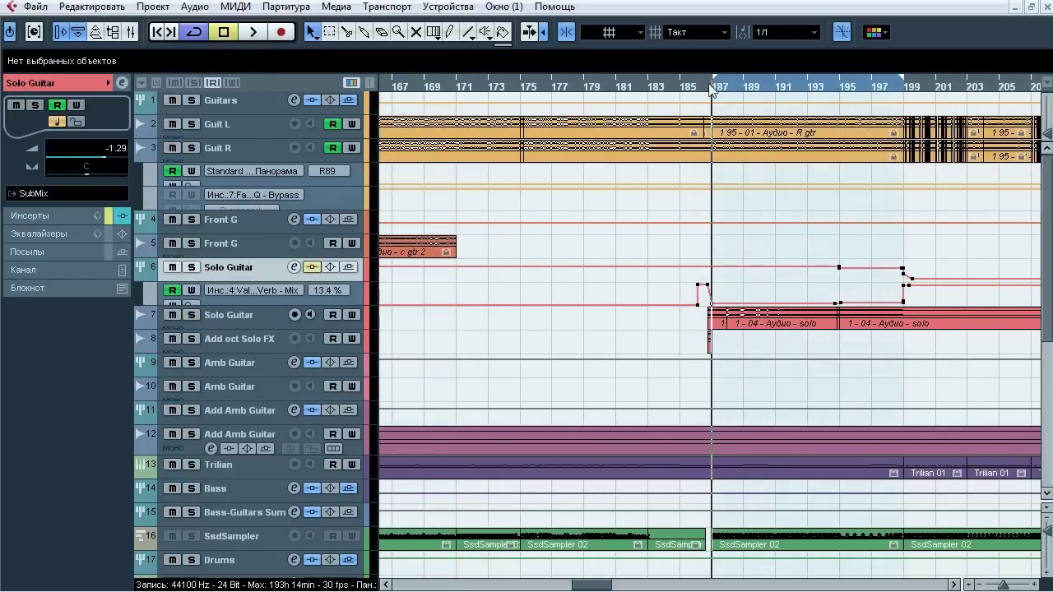
Solo the Solo Guitar group and open the keFIR_v1_2ch insert on the Solo Guitar audio track
click(228, 314)
click(191, 268)
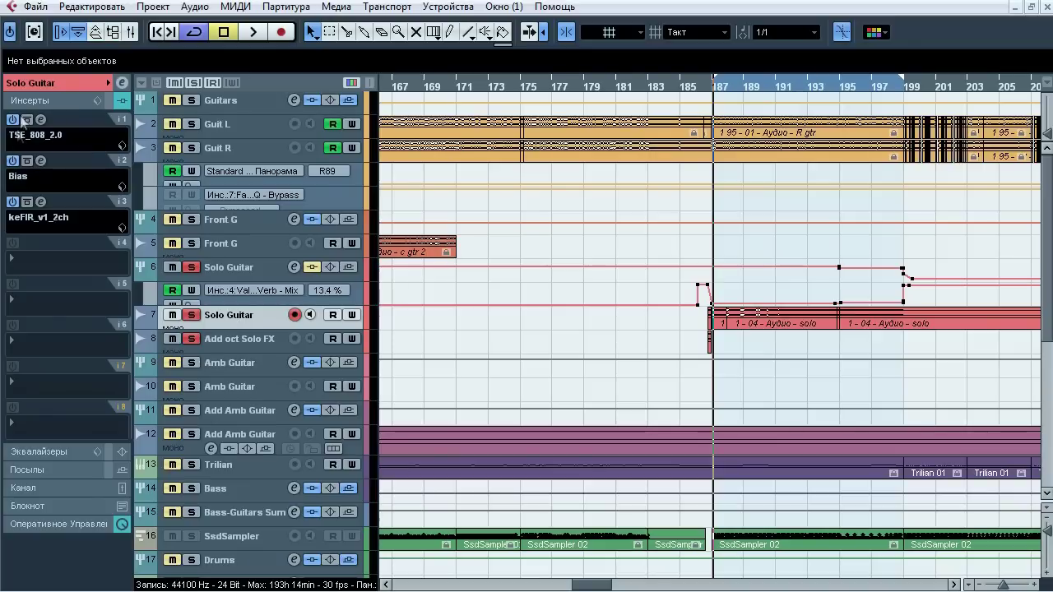
click(241, 221)
click(244, 314)
click(41, 203)
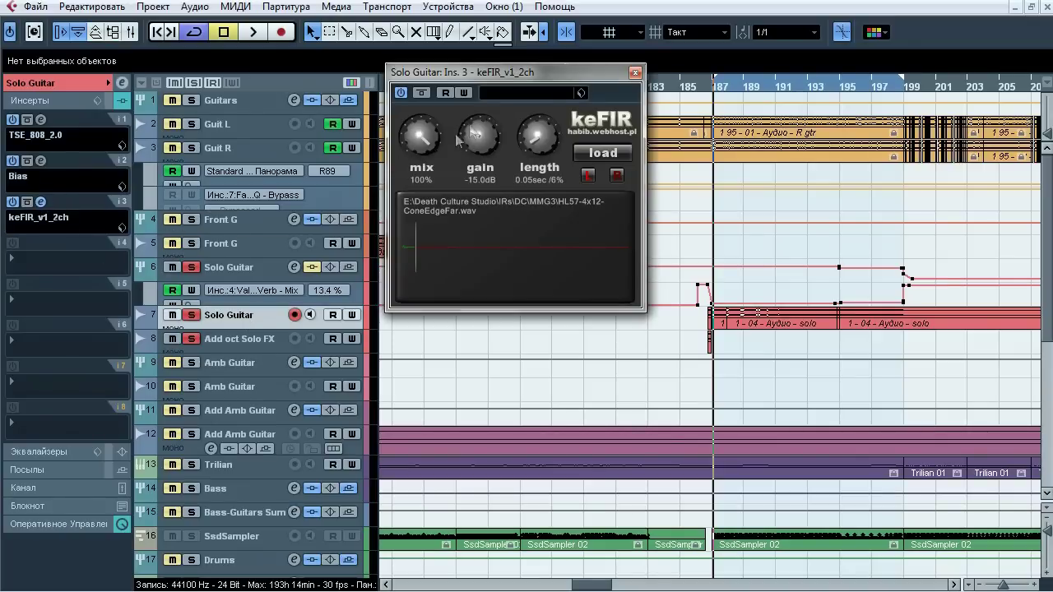
drag(517, 72, 510, 75)
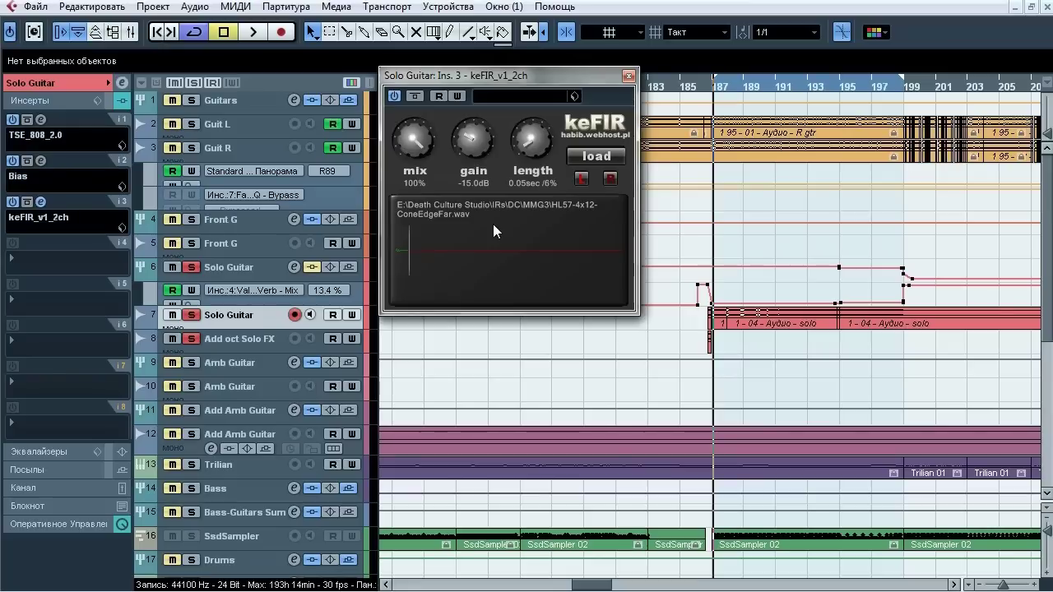
Compare the solo guitar with keFIR bypassed and active during playback, leave it active, and close the plugin
key(space)
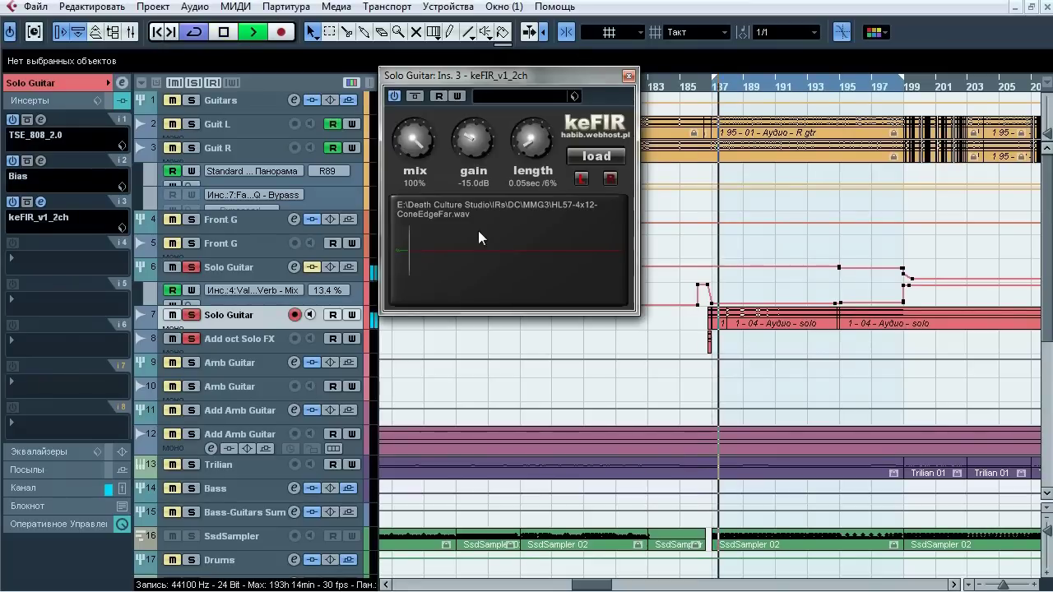
click(418, 98)
click(420, 95)
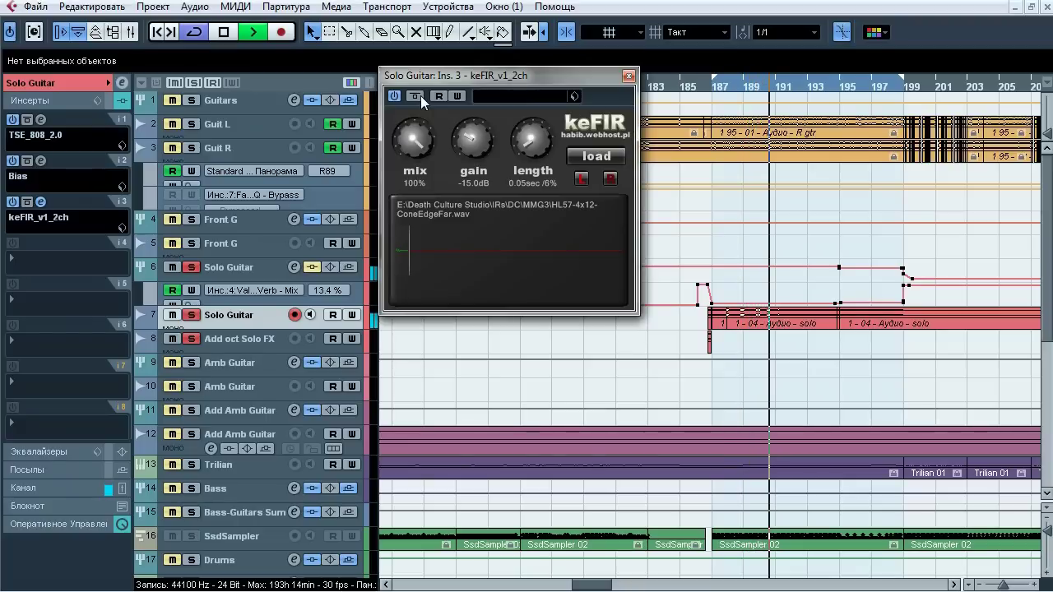
key(space)
click(629, 76)
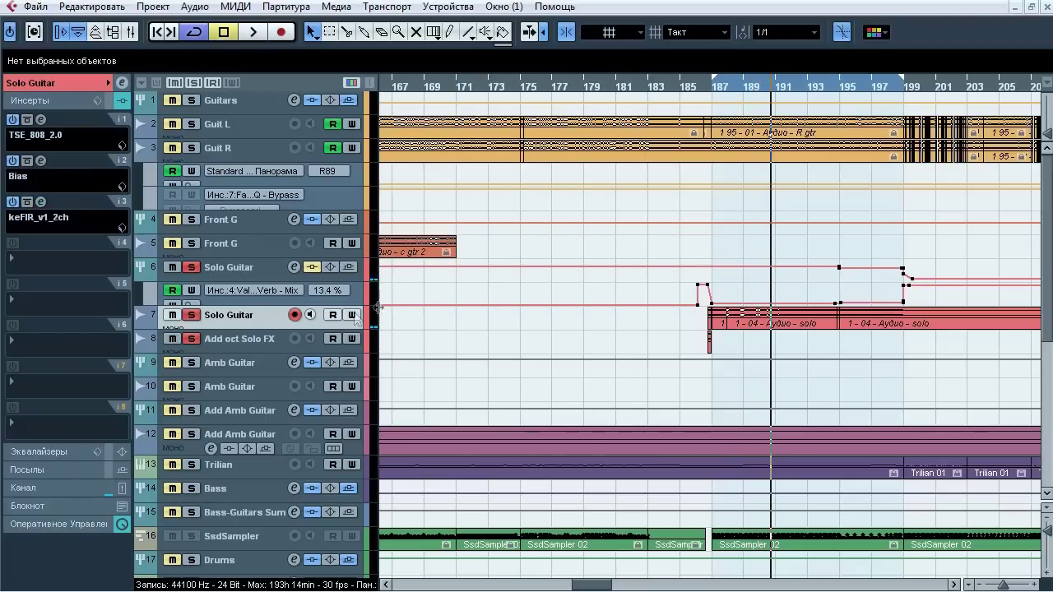
Set the grid quantize to 1/8 and play the Add oct Solo FX part from just before bar 187
click(256, 341)
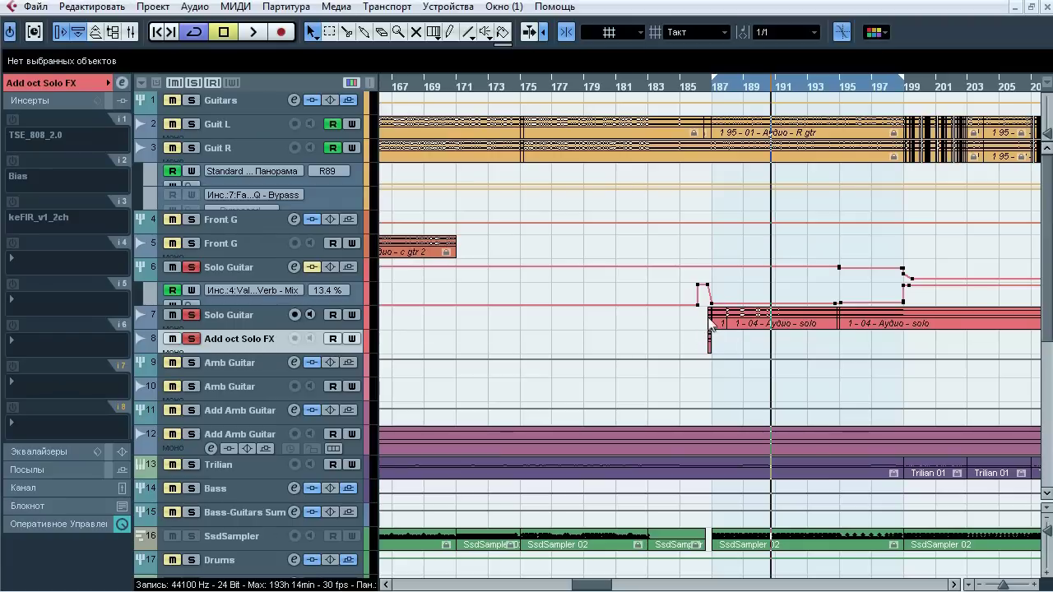
click(711, 87)
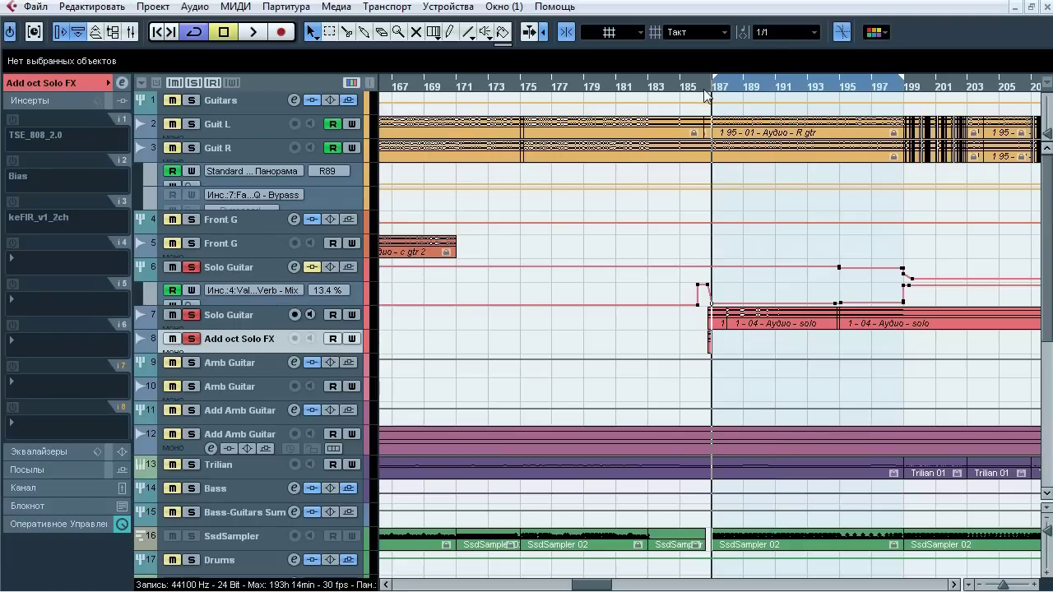
click(786, 35)
click(788, 87)
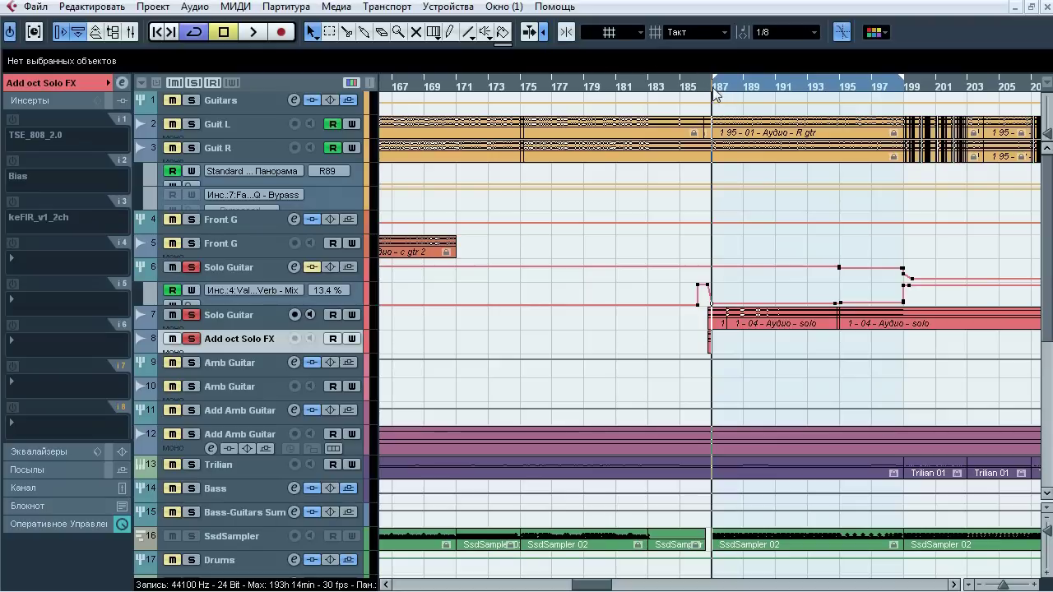
click(707, 87)
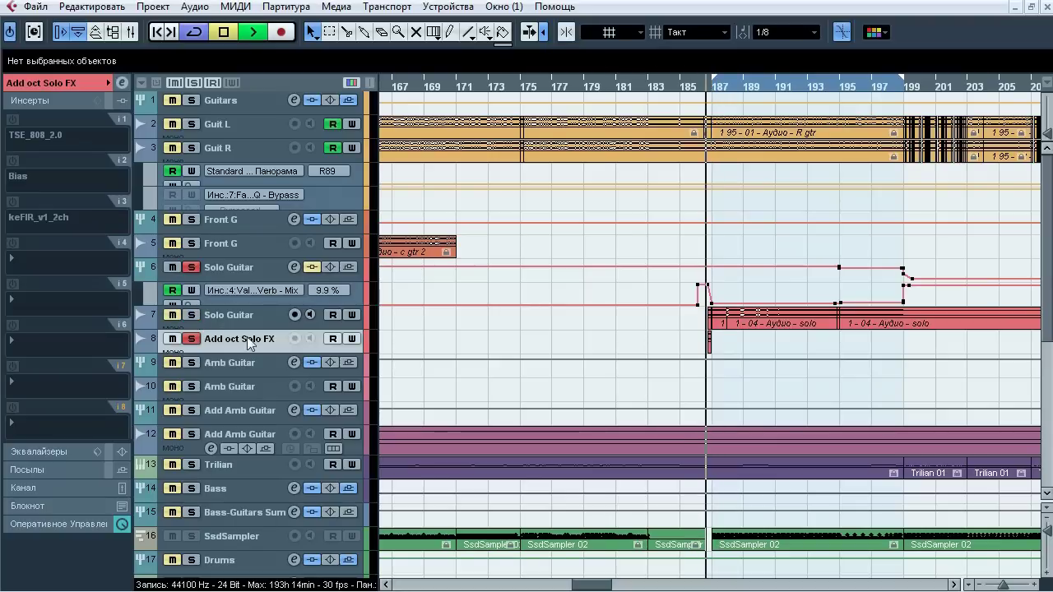
key(space)
Play the start of the solo without and with the Add oct Solo FX track by switching its solo state
click(191, 339)
click(191, 316)
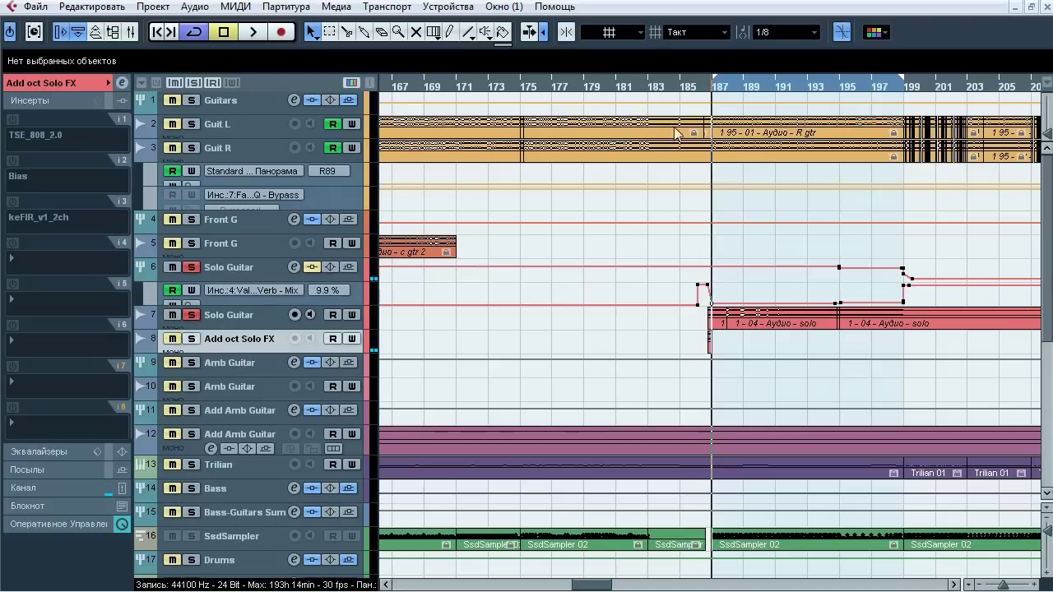
key(space)
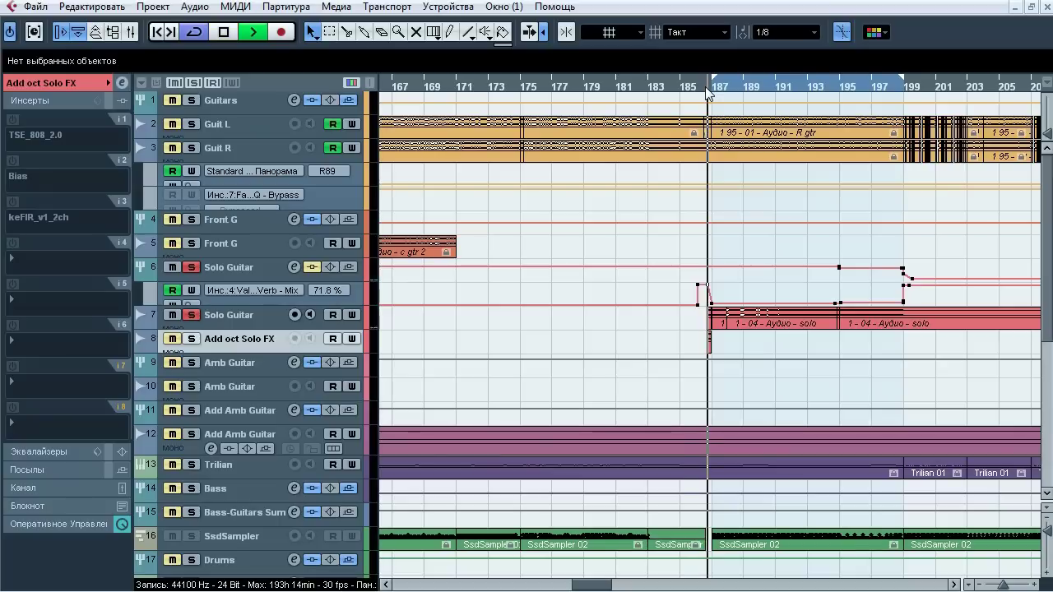
key(space)
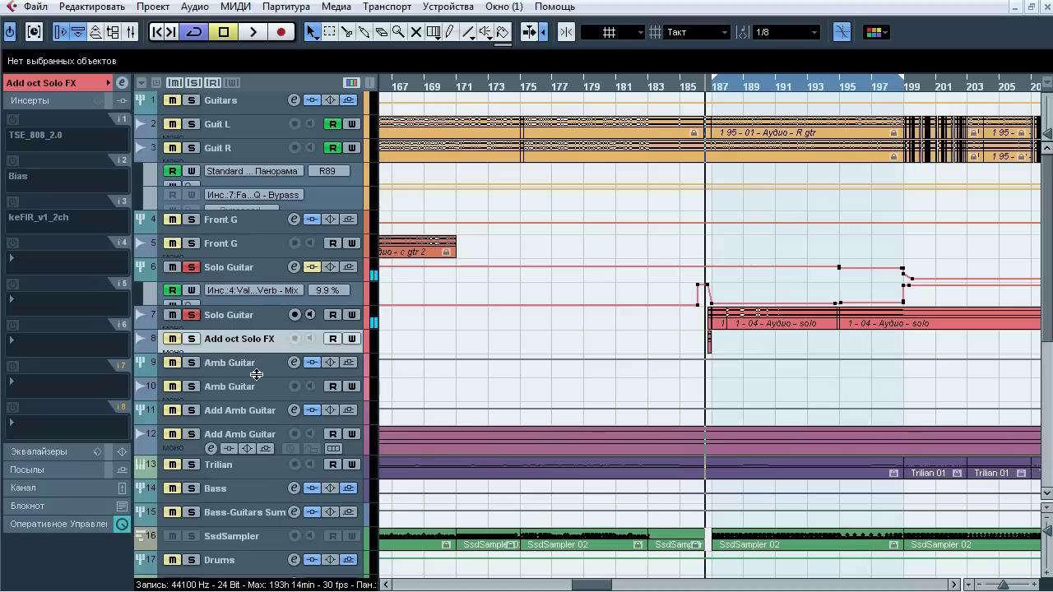
click(197, 339)
key(space)
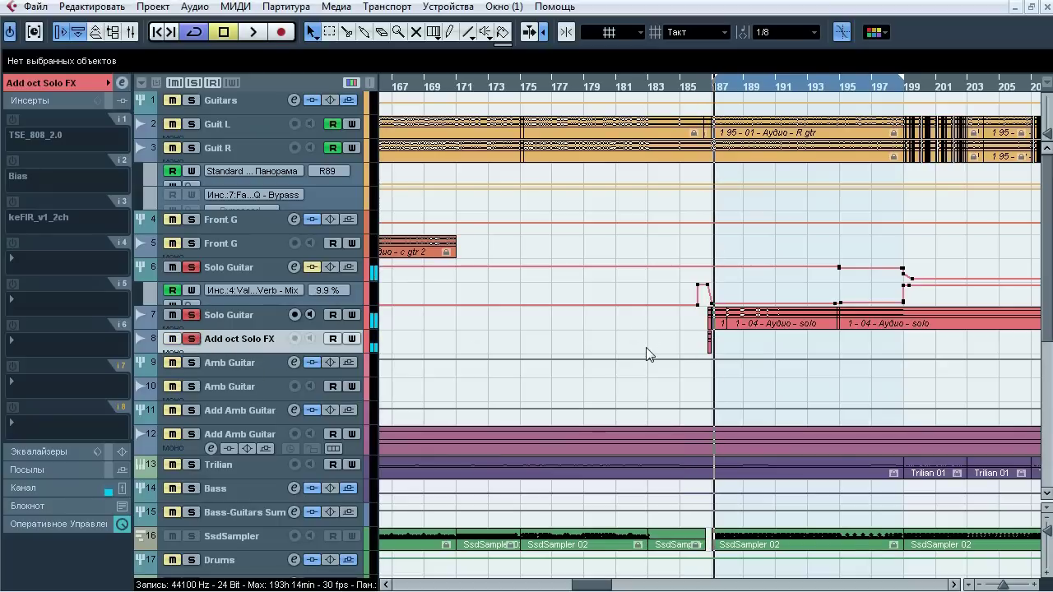
Move the cycle start back to bar 186 and show the Solo Guitar group's inserts
click(695, 90)
click(246, 319)
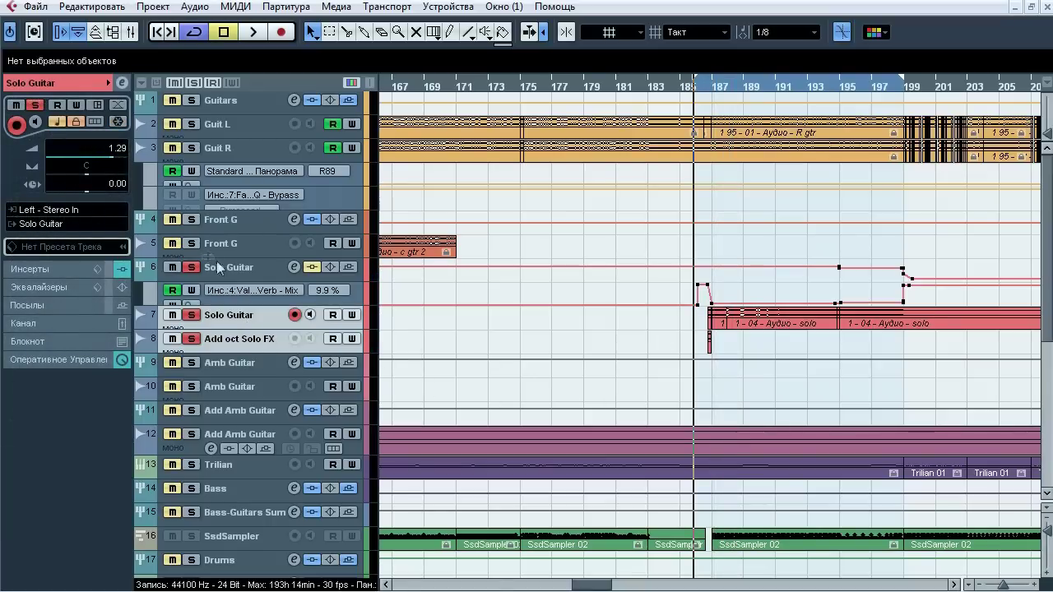
click(226, 269)
click(720, 89)
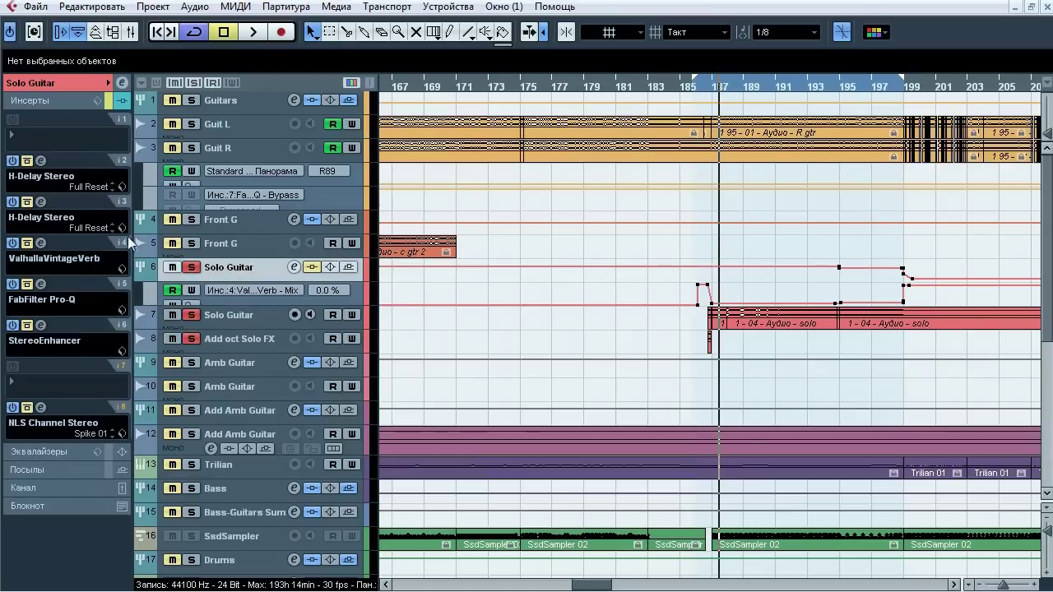
Open the Solo Guitar group's H-Delay Stereo in insert 2, audition it out of bypass during playback, and close it
click(41, 161)
drag(502, 82, 429, 70)
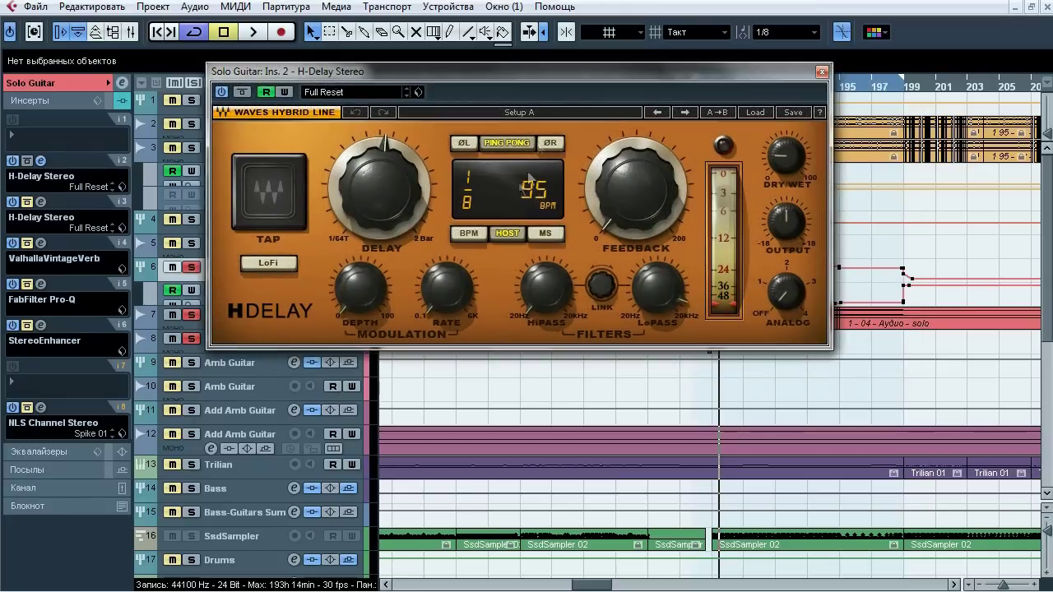
drag(538, 70, 581, 222)
key(space)
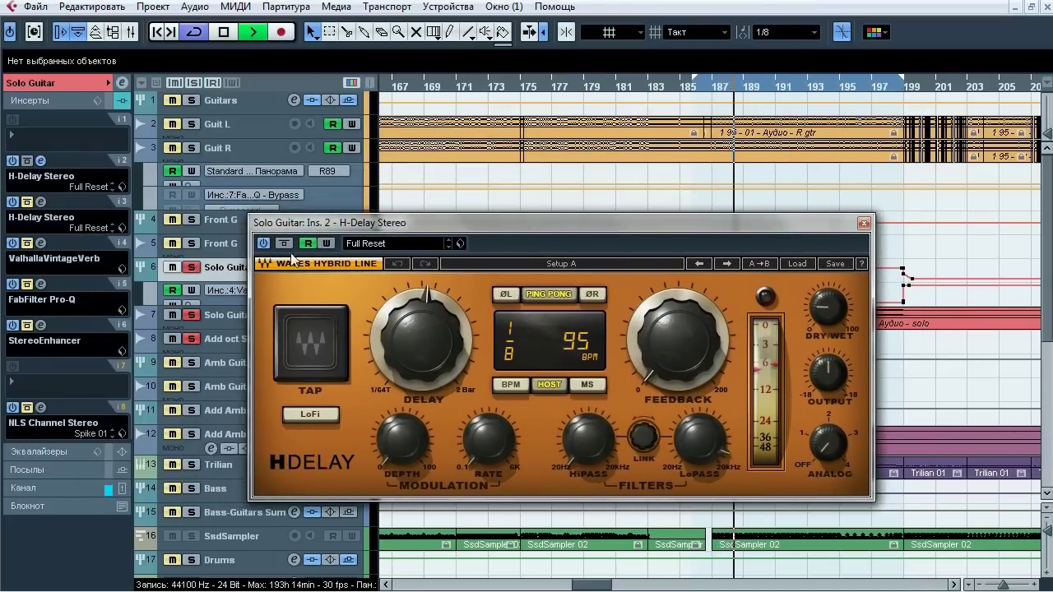
click(285, 244)
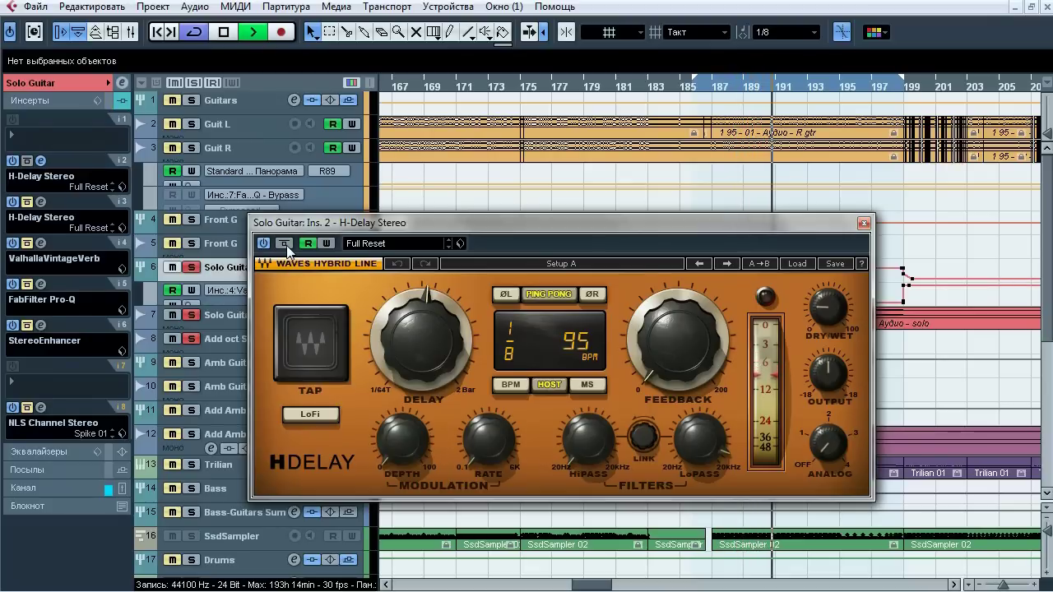
key(space)
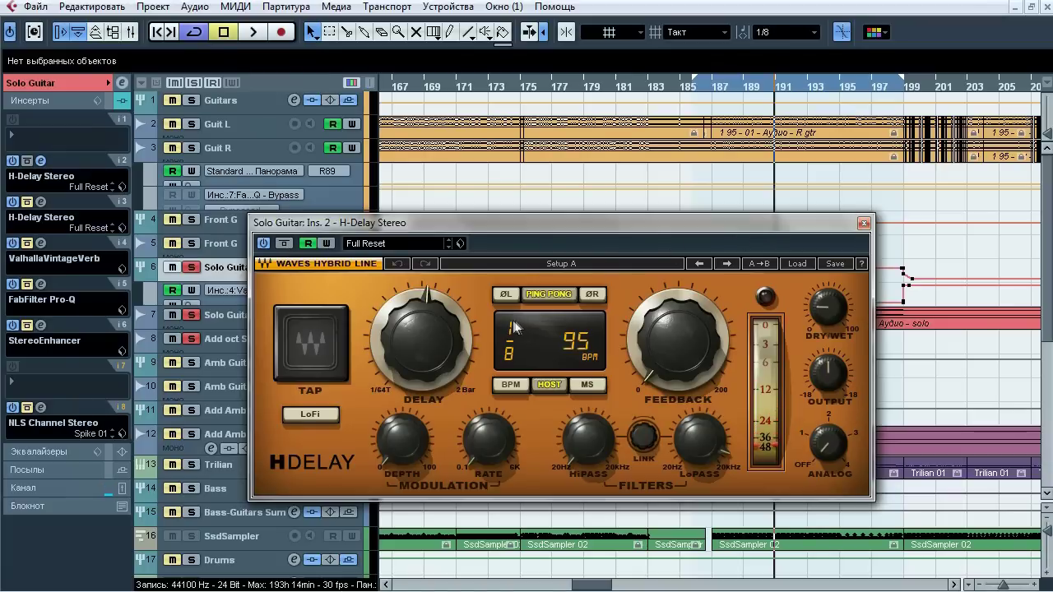
click(864, 224)
Open the Solo Guitar group's H-Delay Stereo in insert 3, take it out of bypass during playback, and close it
click(43, 202)
drag(312, 329, 340, 105)
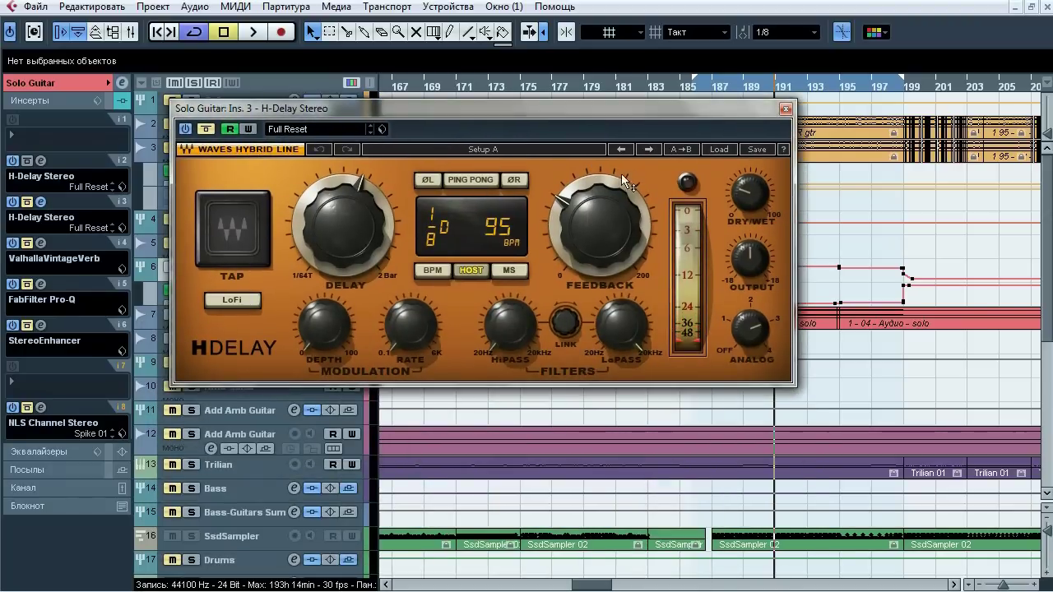
key(space)
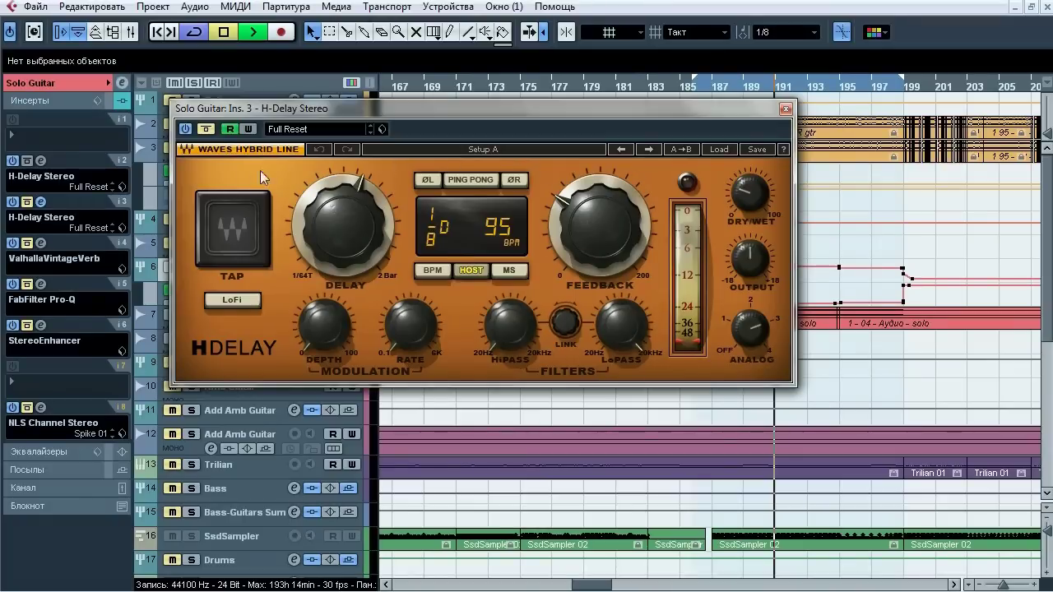
click(206, 129)
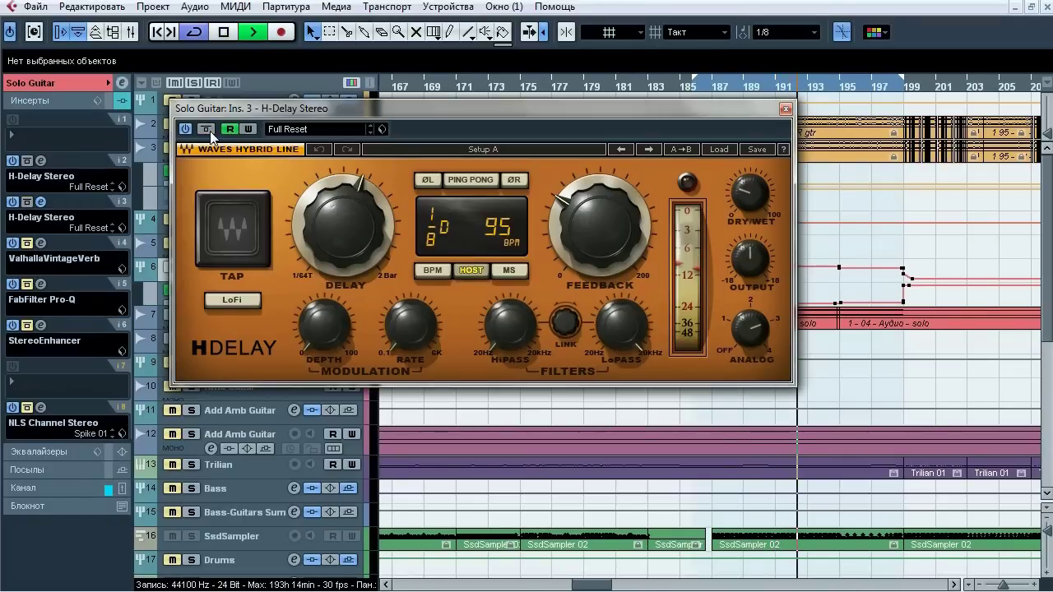
click(786, 111)
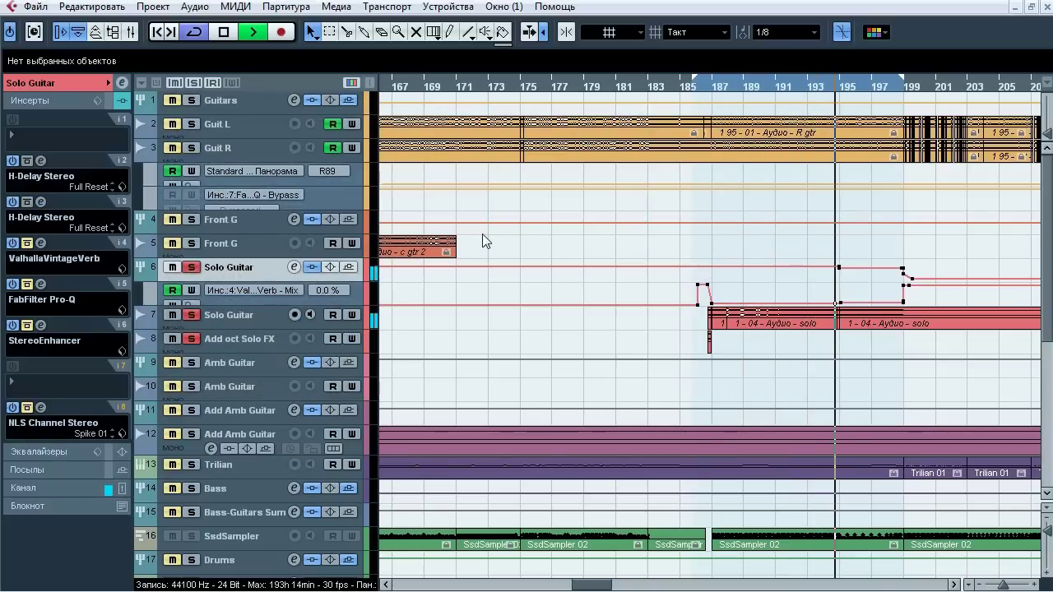
key(space)
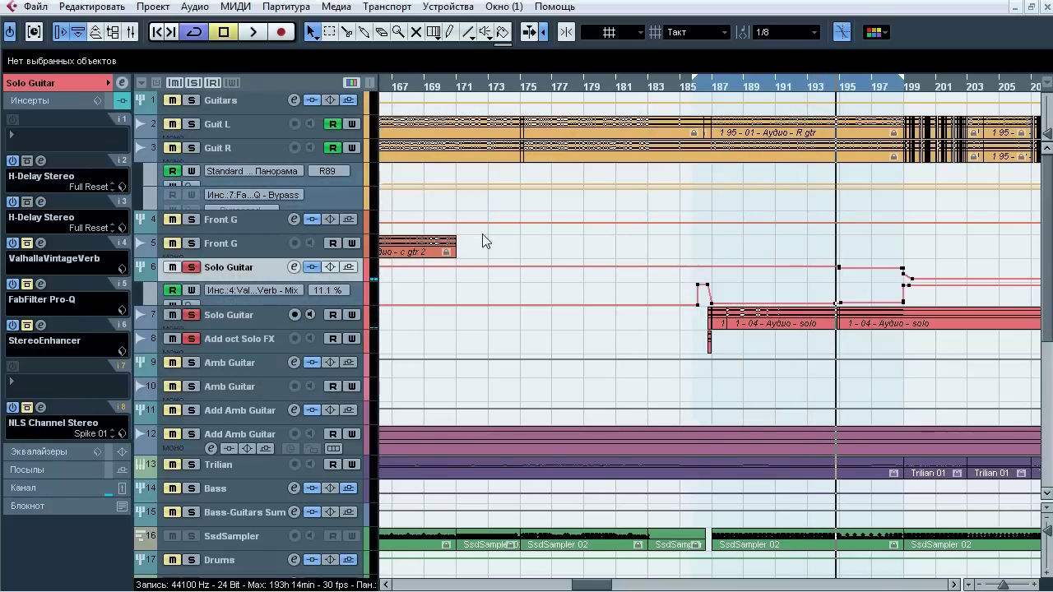
Open the Solo Guitar group's ValhallaVintageVerb in insert 4, play the solo with it out of bypass, and close it
click(41, 244)
key(space)
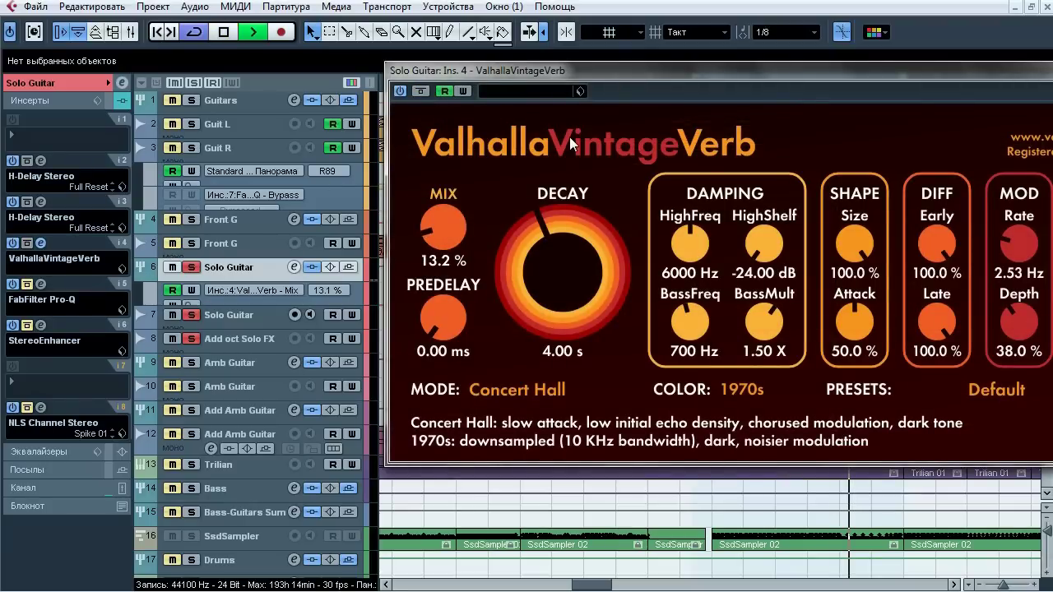
key(space)
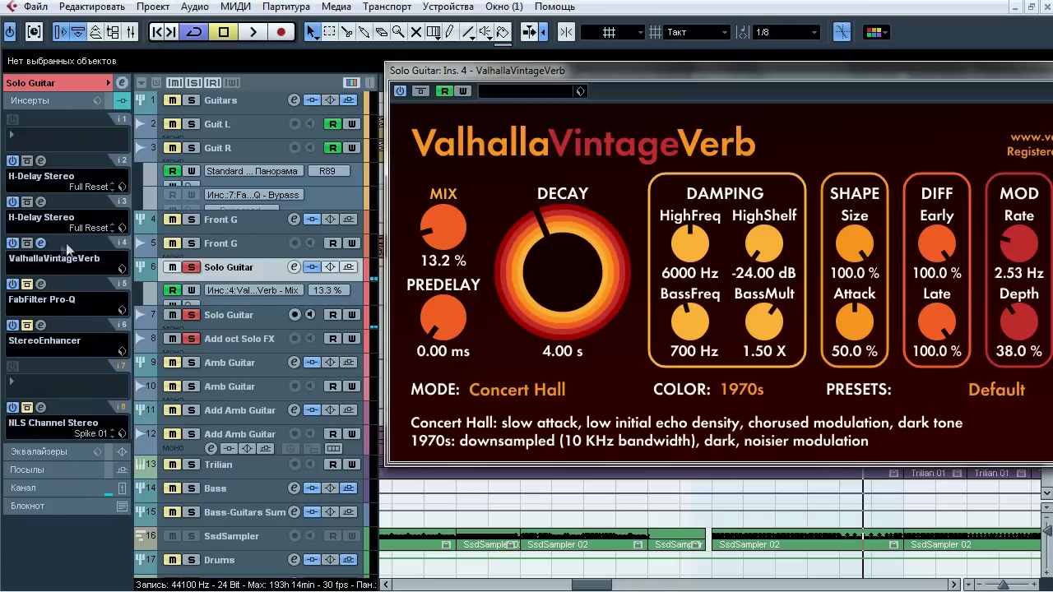
click(43, 244)
Replay the solo's entry from bar 186 with ValhallaVintageVerb open to examine its Mix automation
click(356, 298)
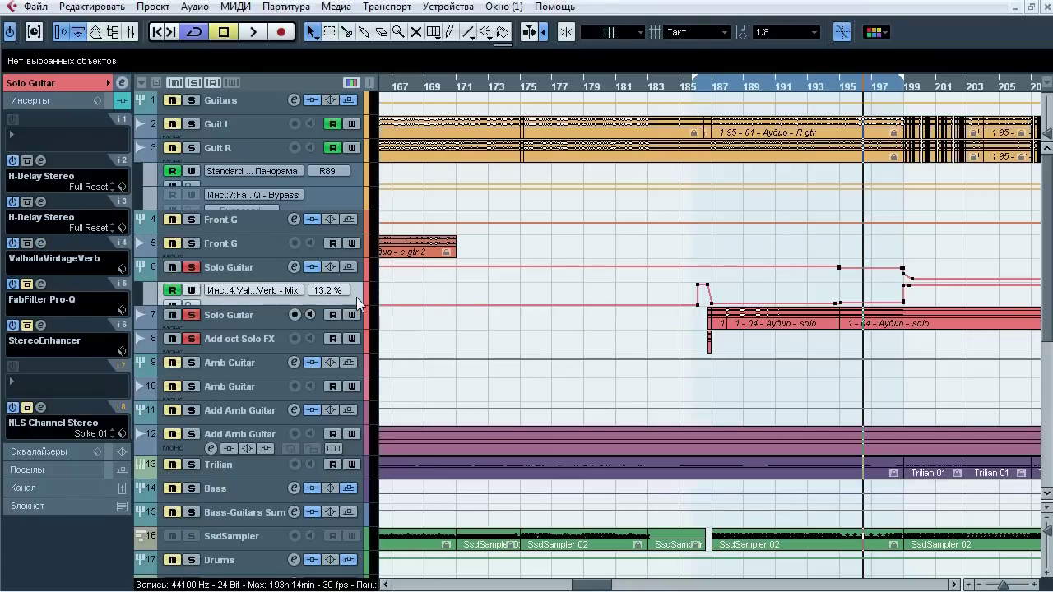
click(693, 91)
click(220, 270)
click(41, 244)
key(space)
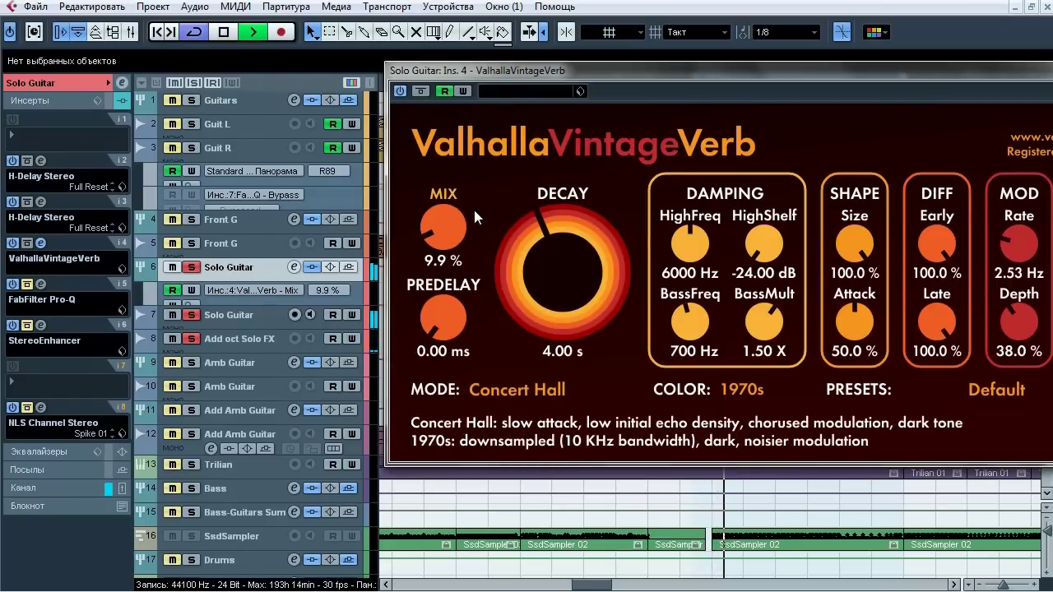
key(space)
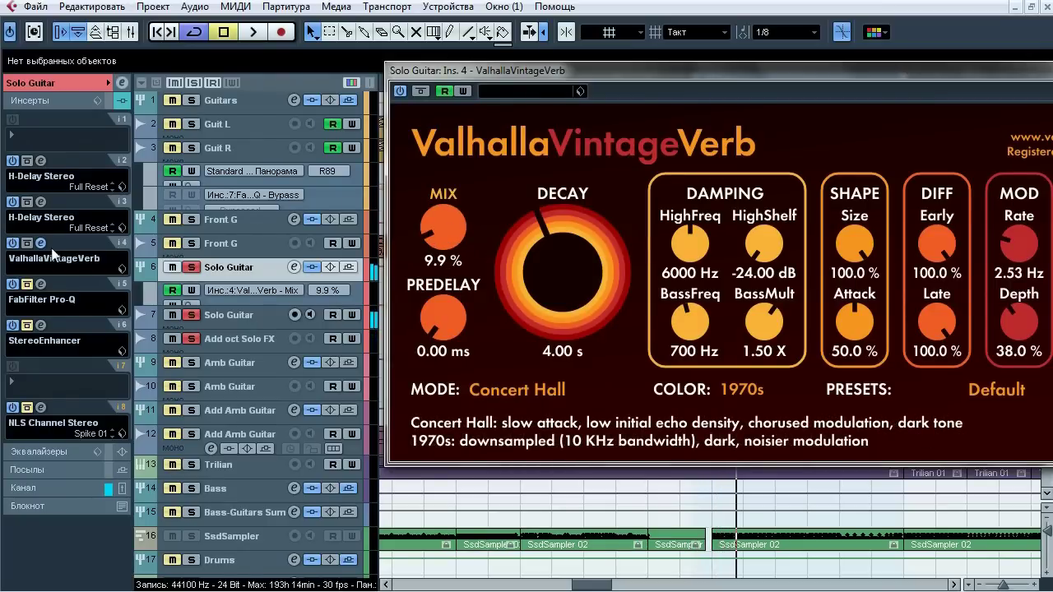
Close ValhallaVintageVerb, compare the Solo Guitar group's FabFilter Pro-Q in insert 5 with and without bypass during playback, and leave it active
click(41, 244)
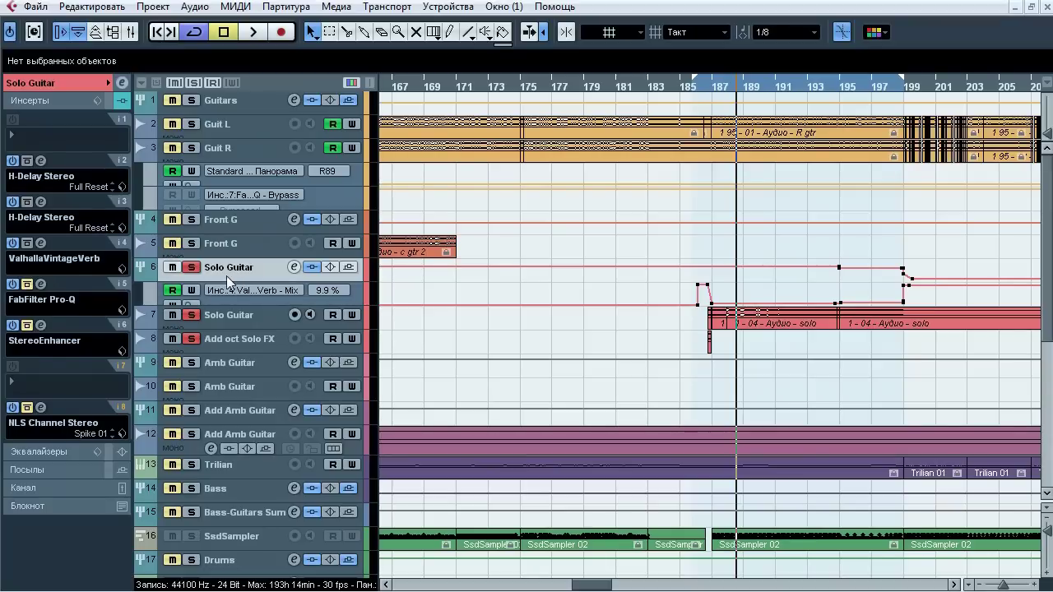
click(40, 284)
key(space)
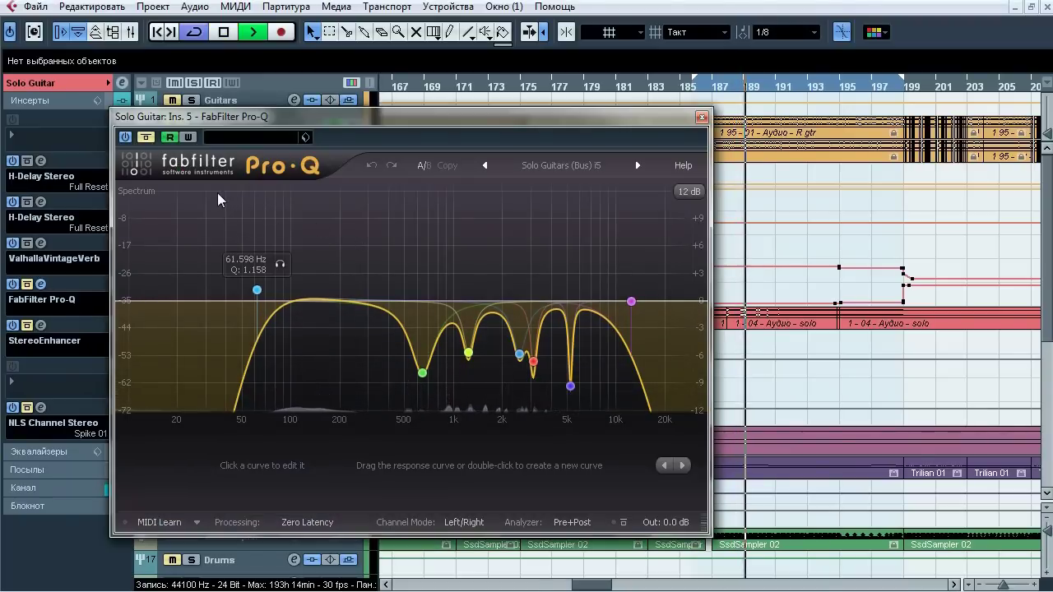
click(151, 140)
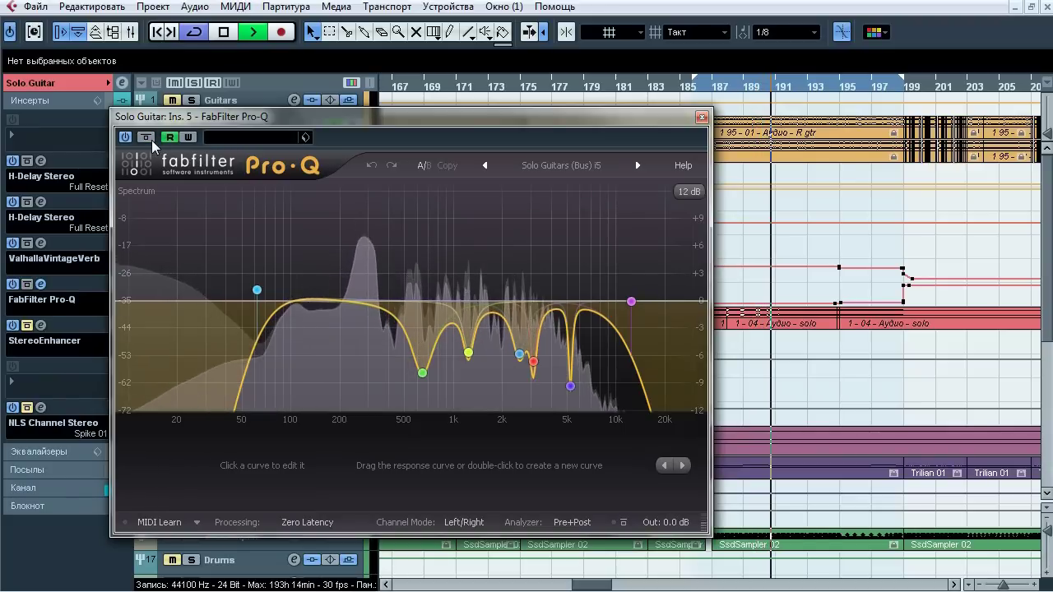
click(151, 140)
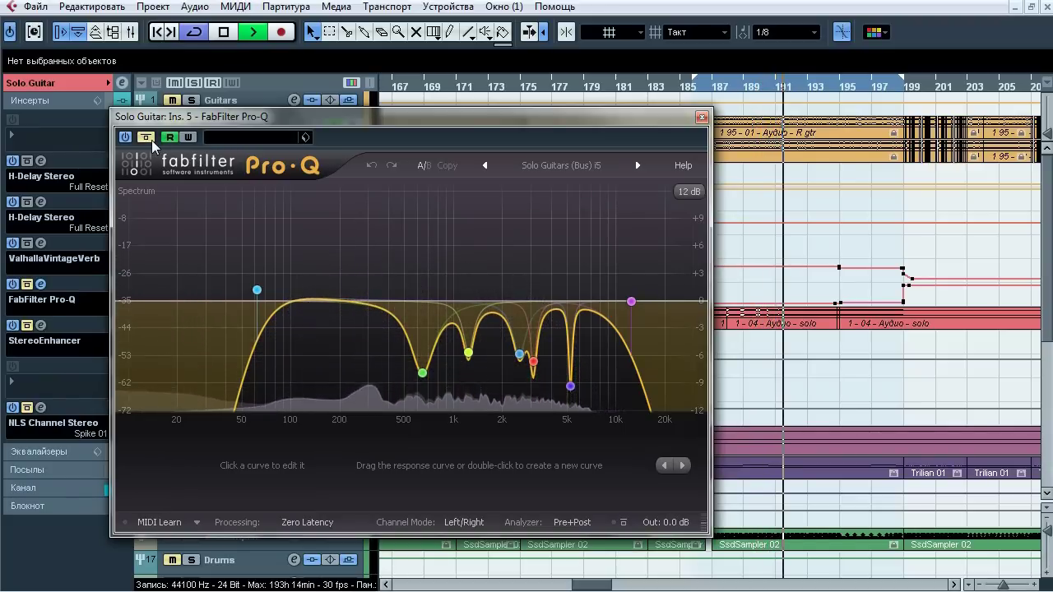
click(151, 140)
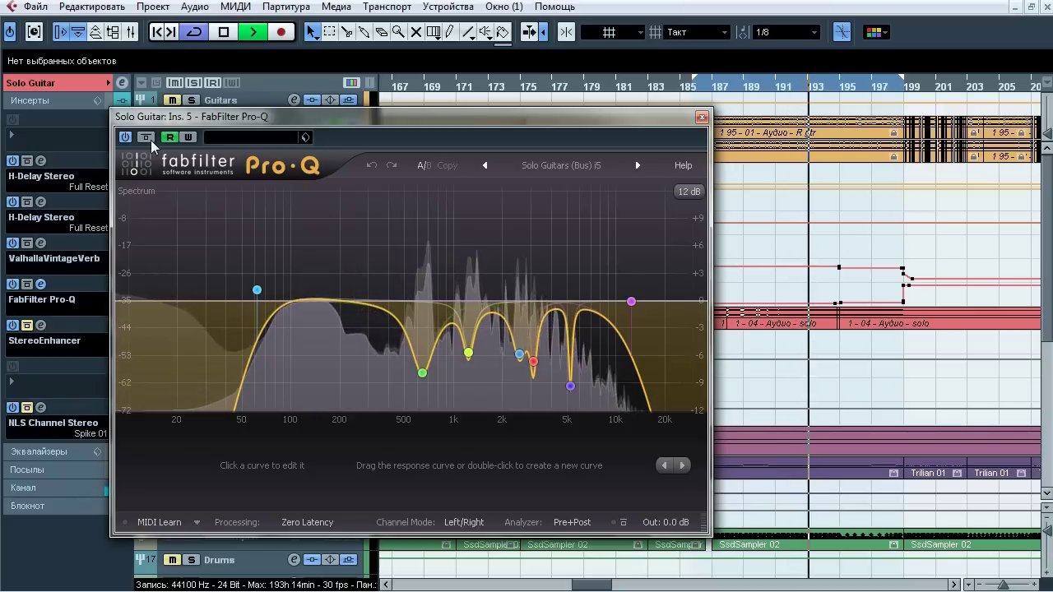
key(space)
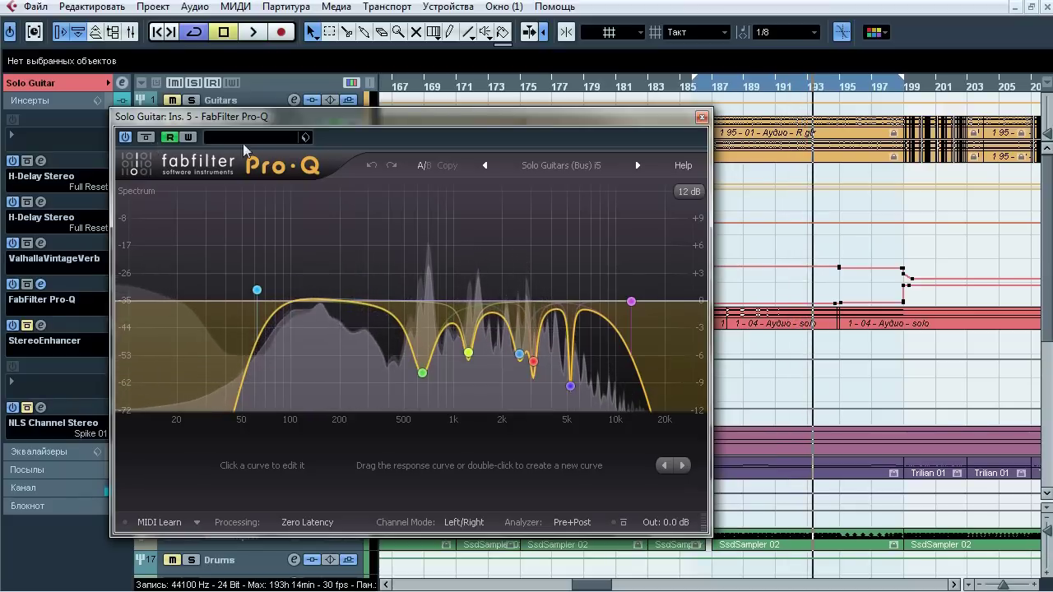
click(701, 117)
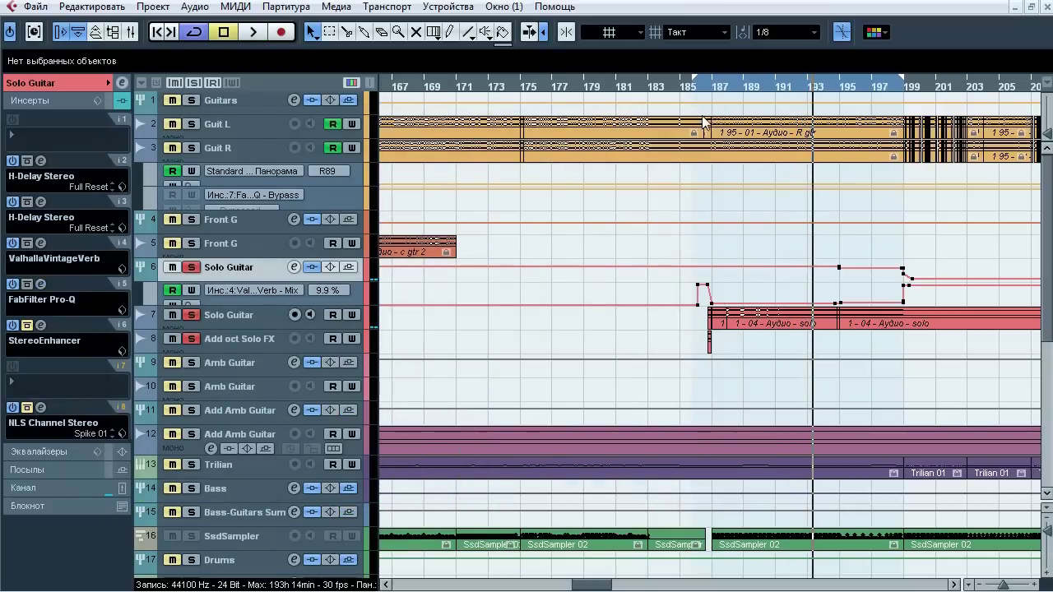
Open the Solo Guitar group's StereoEnhancer in insert 6, compare it with and without bypass during playback, leave it active, and close it
click(42, 326)
drag(185, 149, 481, 136)
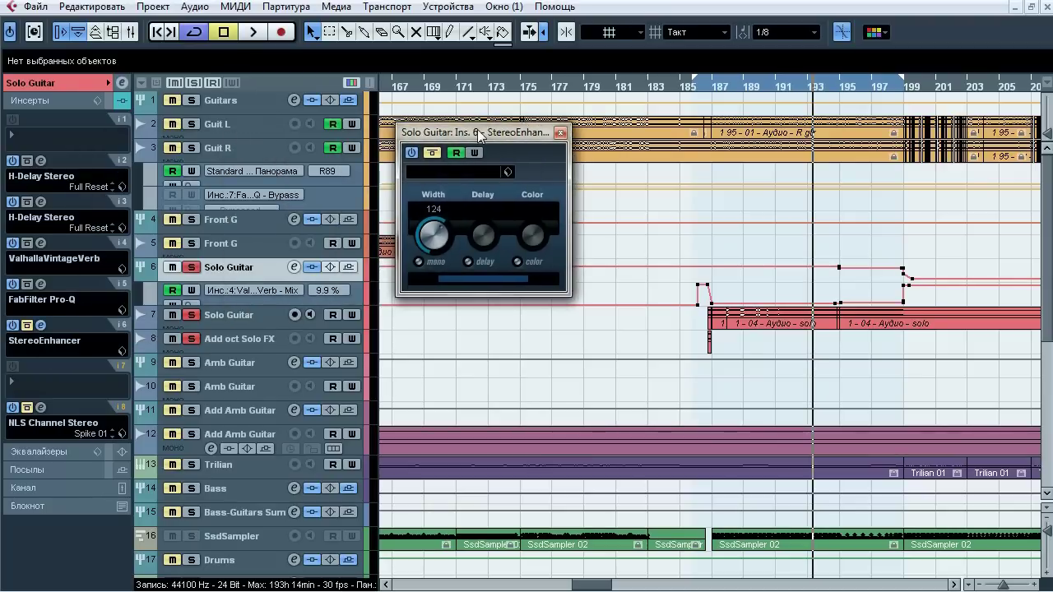
key(space)
click(433, 153)
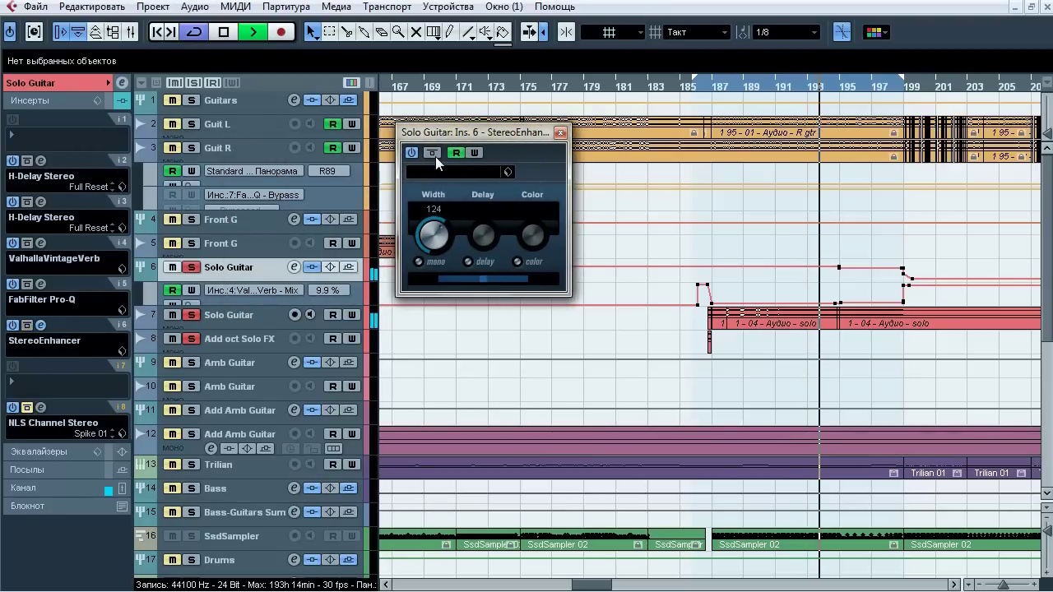
click(433, 153)
click(432, 153)
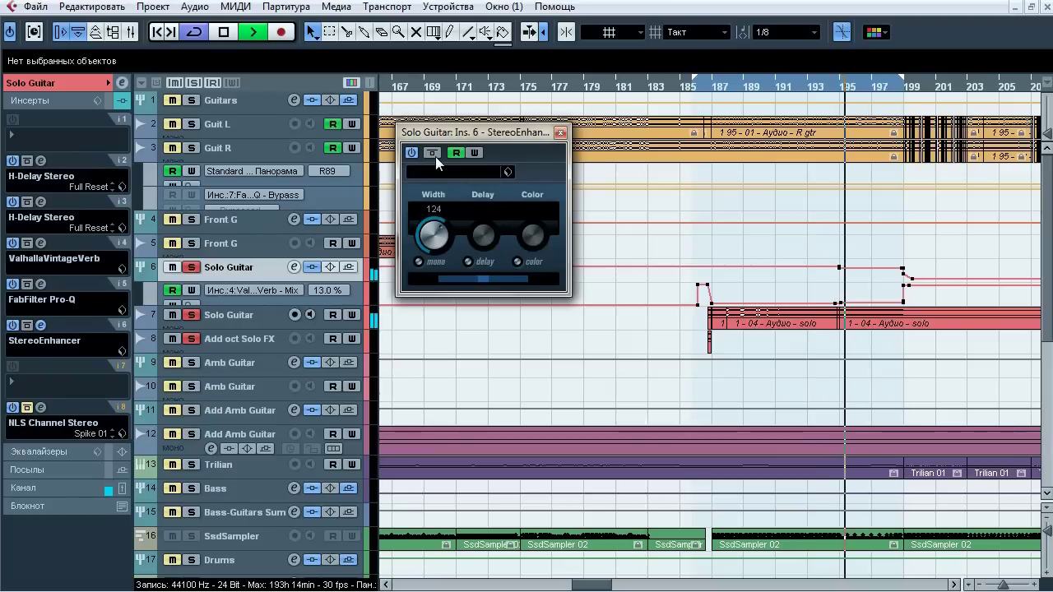
click(435, 156)
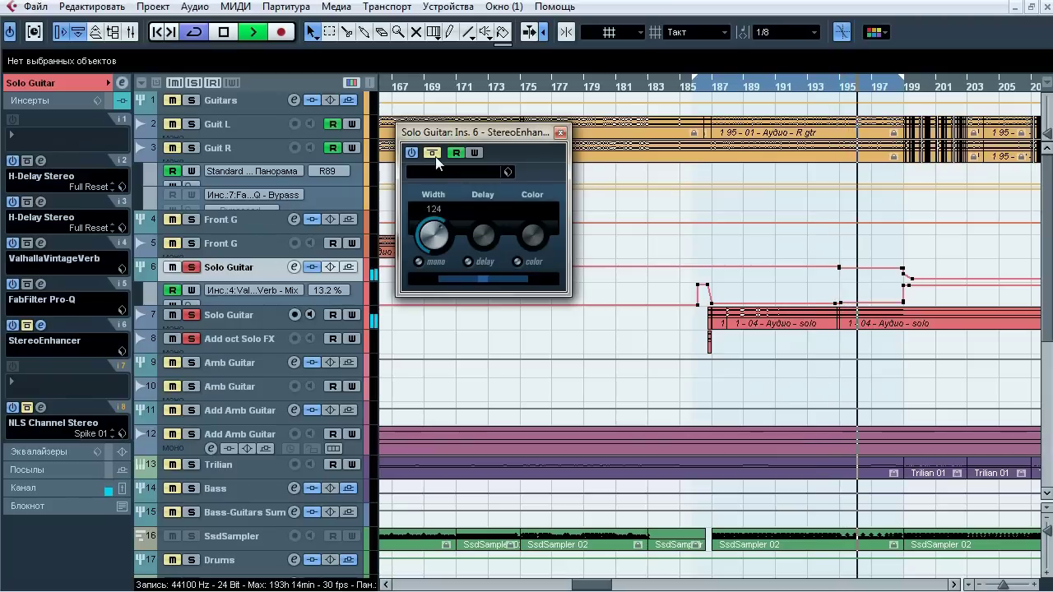
click(436, 156)
key(space)
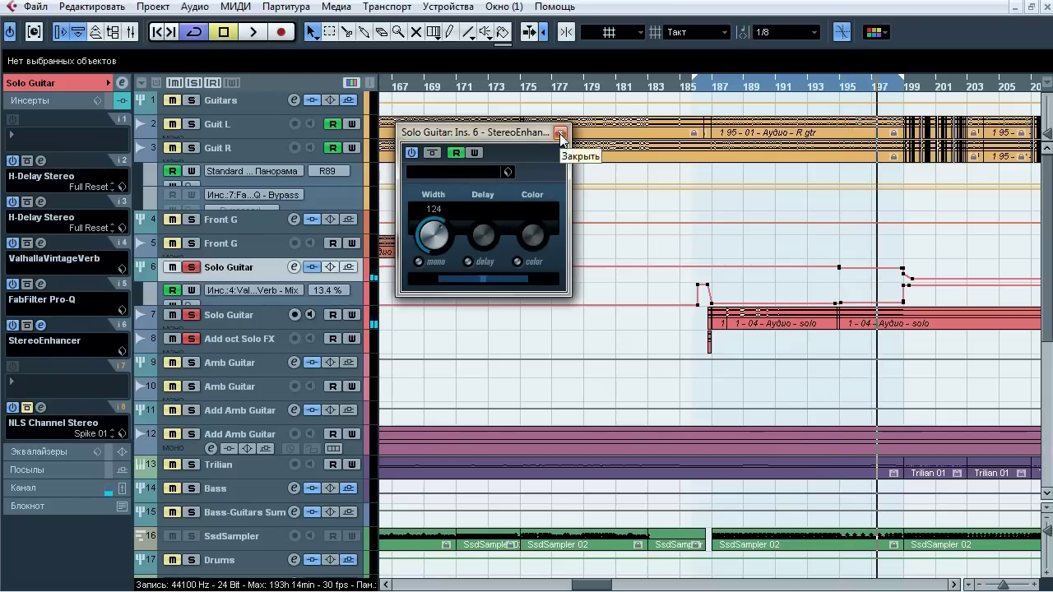
click(560, 133)
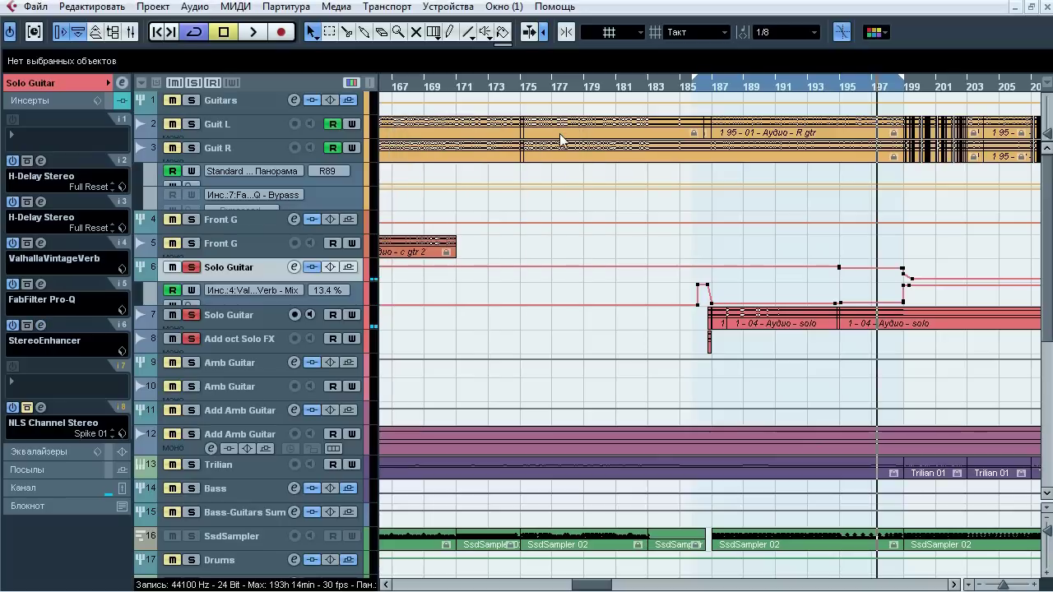
Open the Solo Guitar group's NLS Channel Stereo in insert 8, audition it during playback, leave it out of bypass, and close it
click(40, 408)
key(space)
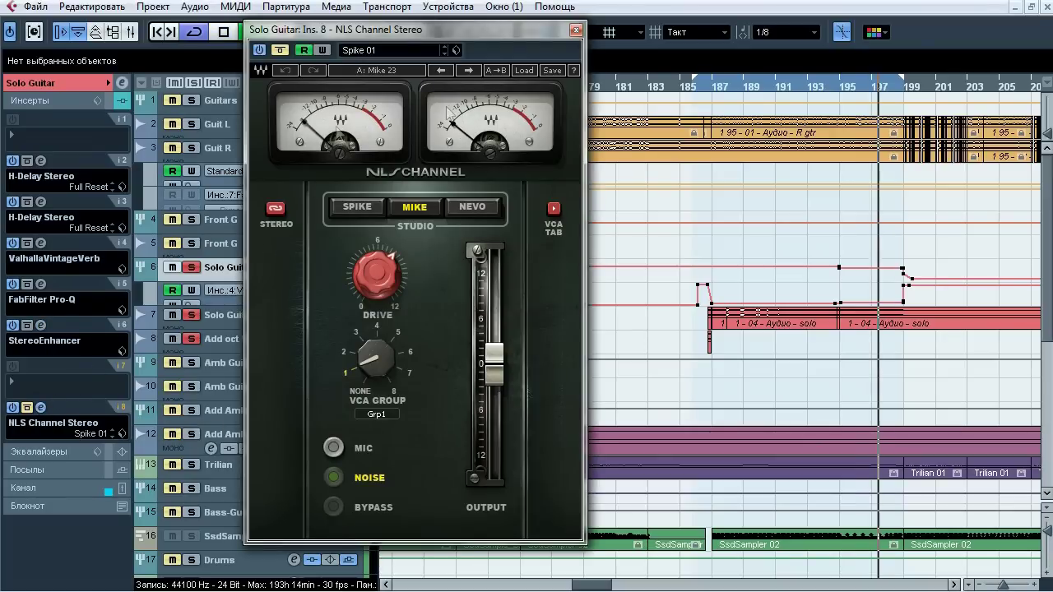
click(284, 49)
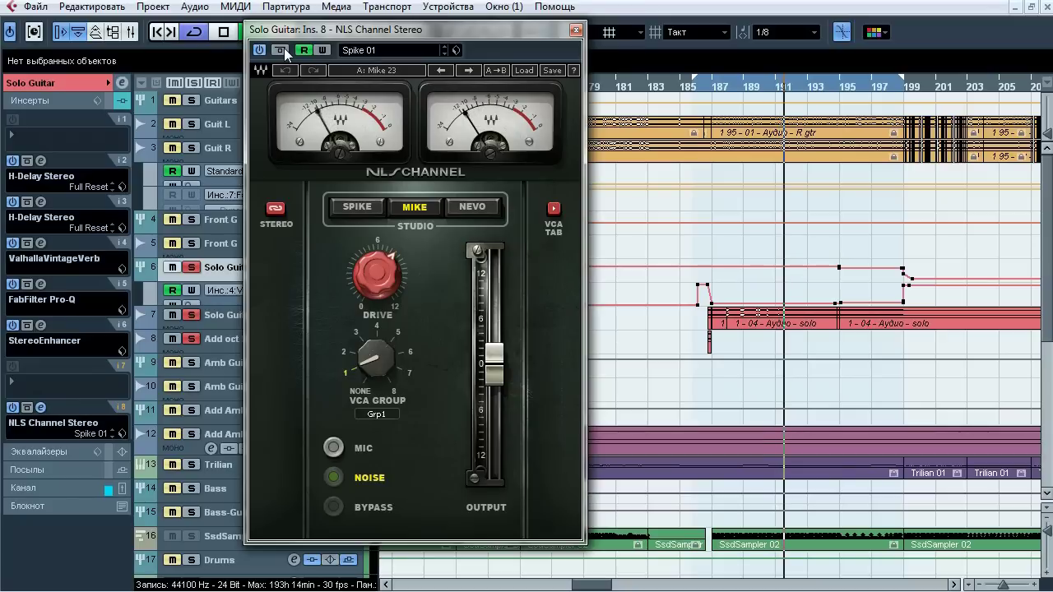
click(280, 50)
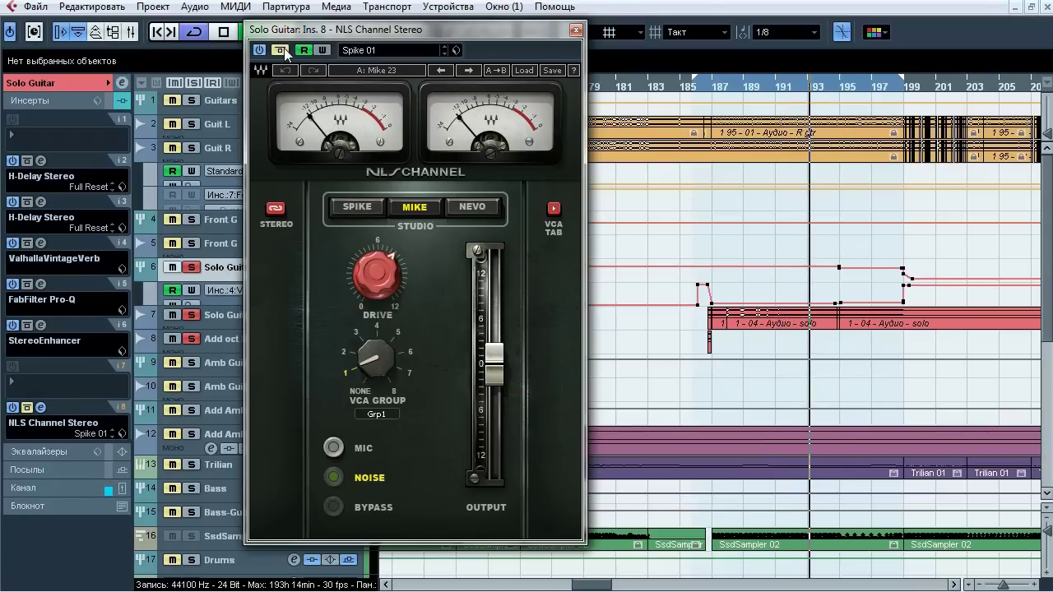
click(281, 50)
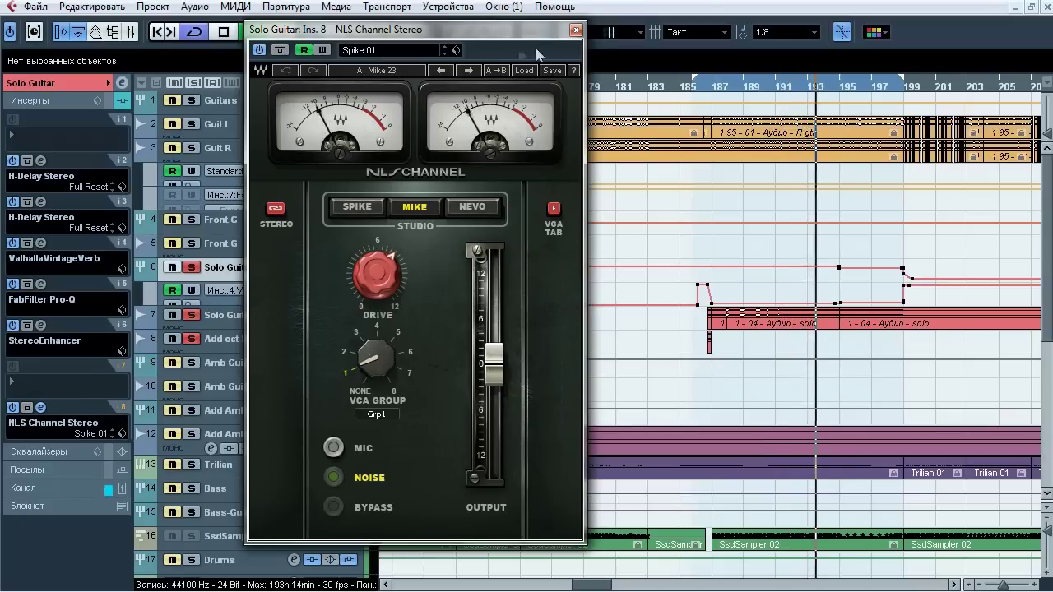
click(577, 32)
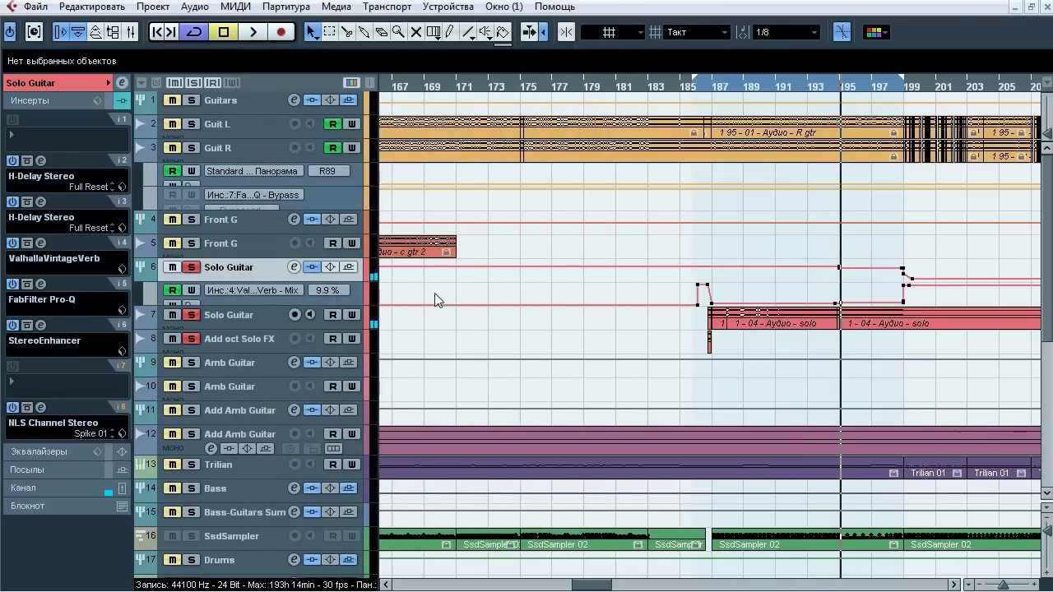
Unsolo the Solo Guitar group, turn snapping on, and place the playback position at bar 126, where the Amb Guitar clip starts
click(78, 87)
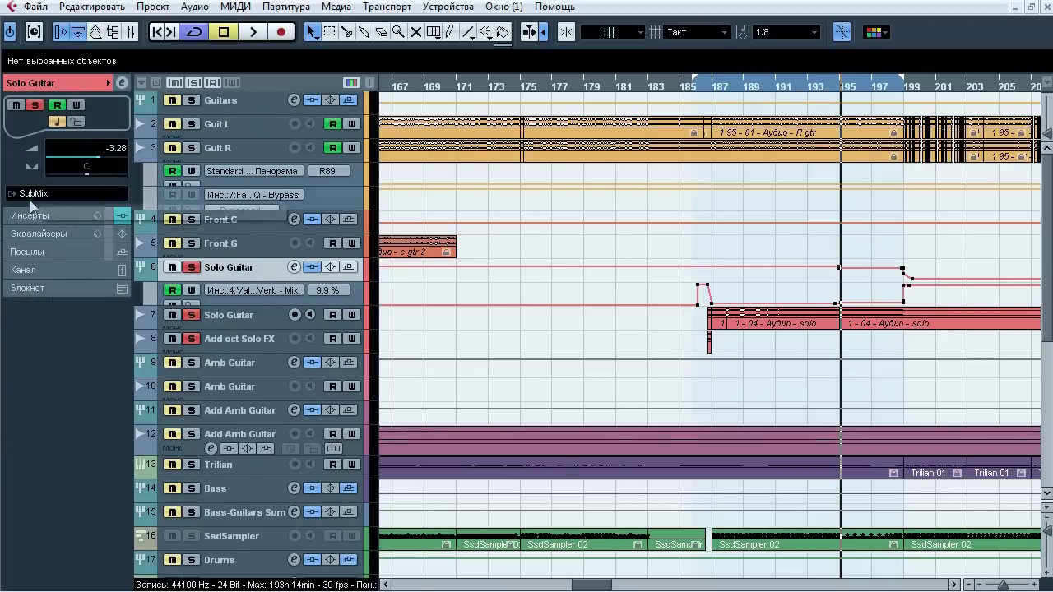
click(192, 267)
drag(1002, 586, 988, 586)
mouse_move(549, 86)
mouse_down()
mouse_move(551, 97)
mouse_move(539, 95)
mouse_up()
click(538, 91)
click(566, 33)
click(537, 89)
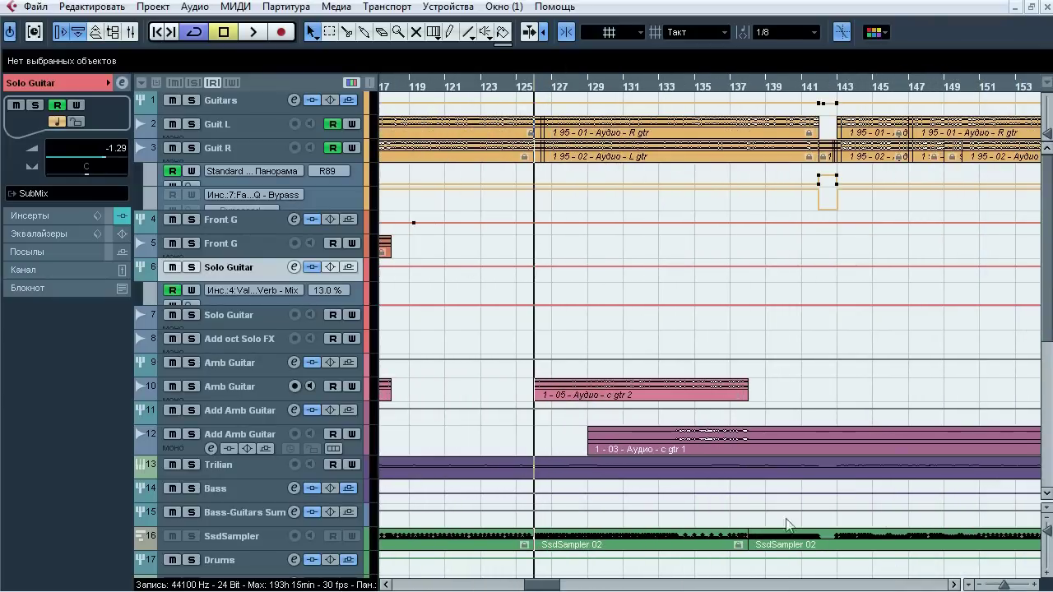
Play the mix from bar 126 with the Amb Guitar group selected, soloing and unsoloing it to hear its role
click(232, 366)
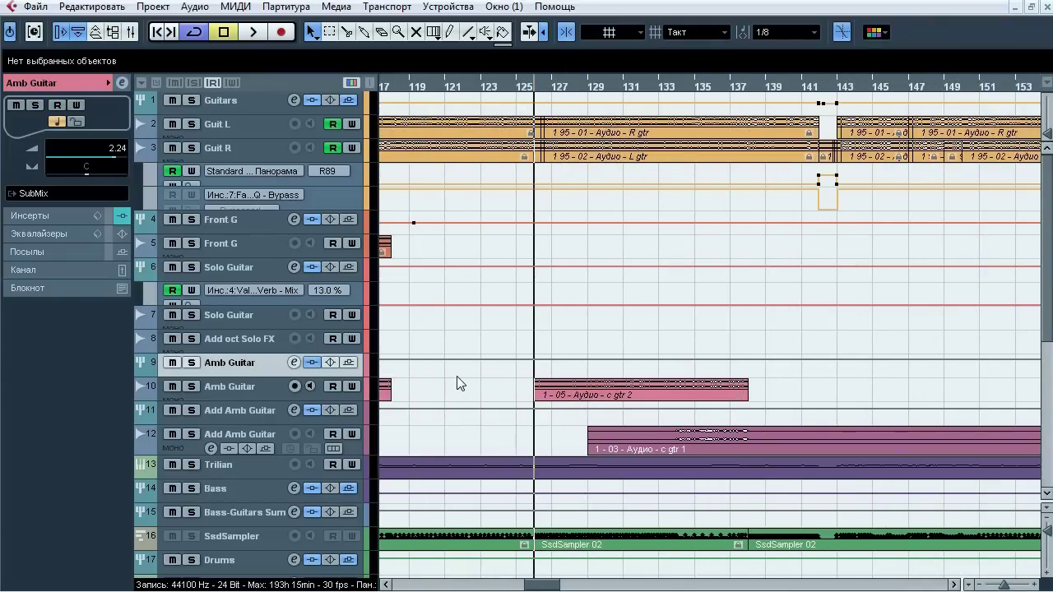
key(space)
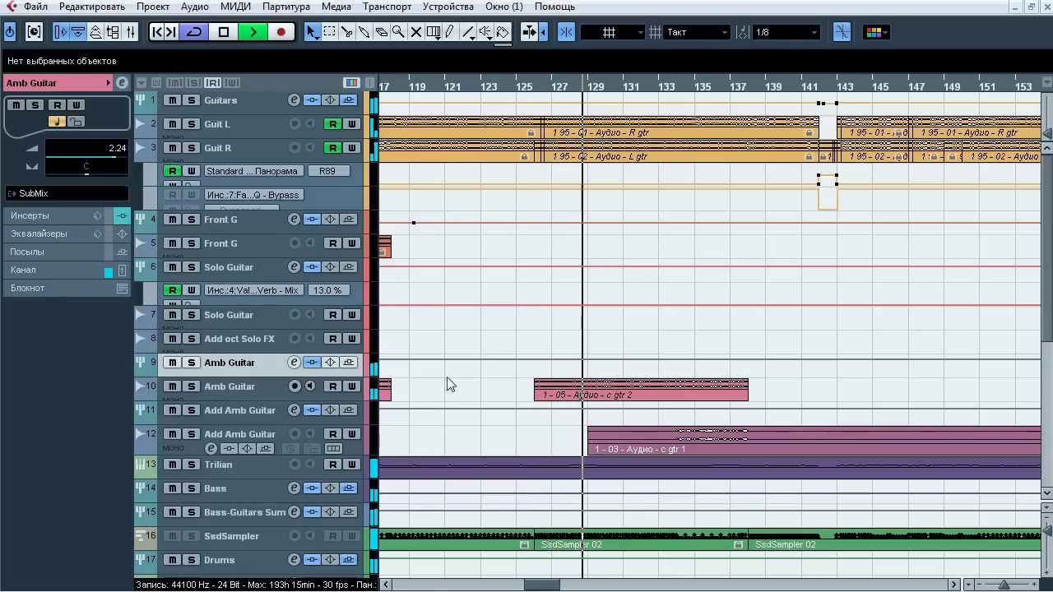
click(197, 362)
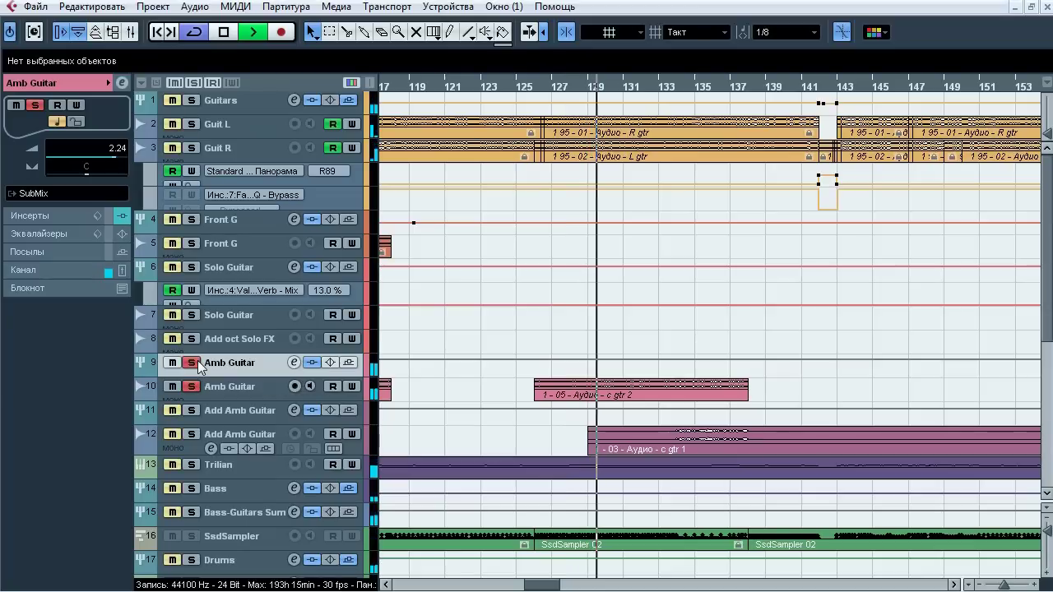
click(198, 362)
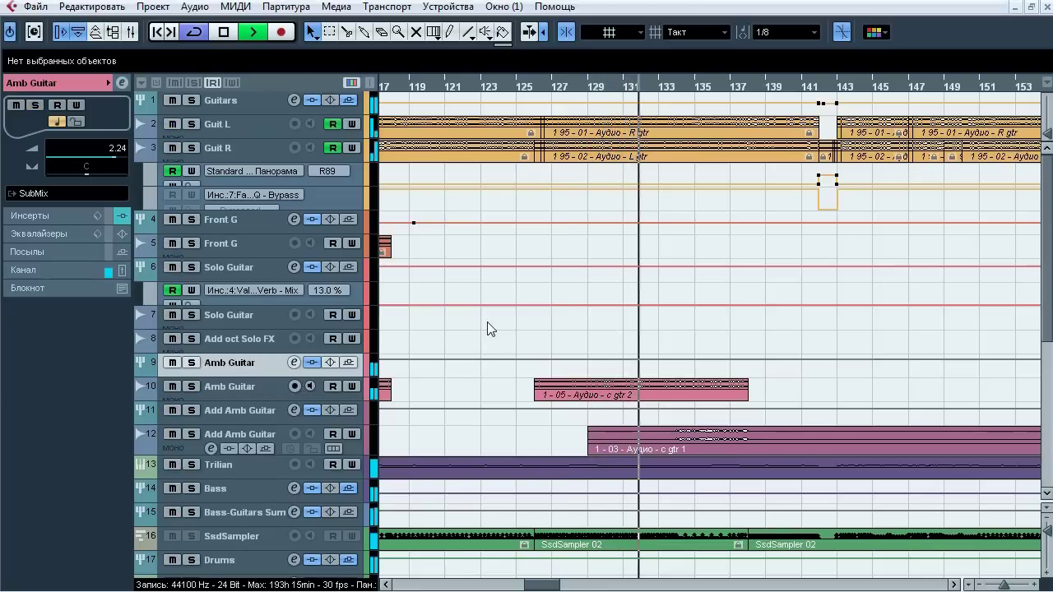
Stop playback, set the loop range from bar 126 to 133, and solo the Amb Guitar group with its inserts bypassed
key(space)
click(536, 89)
drag(537, 80, 660, 80)
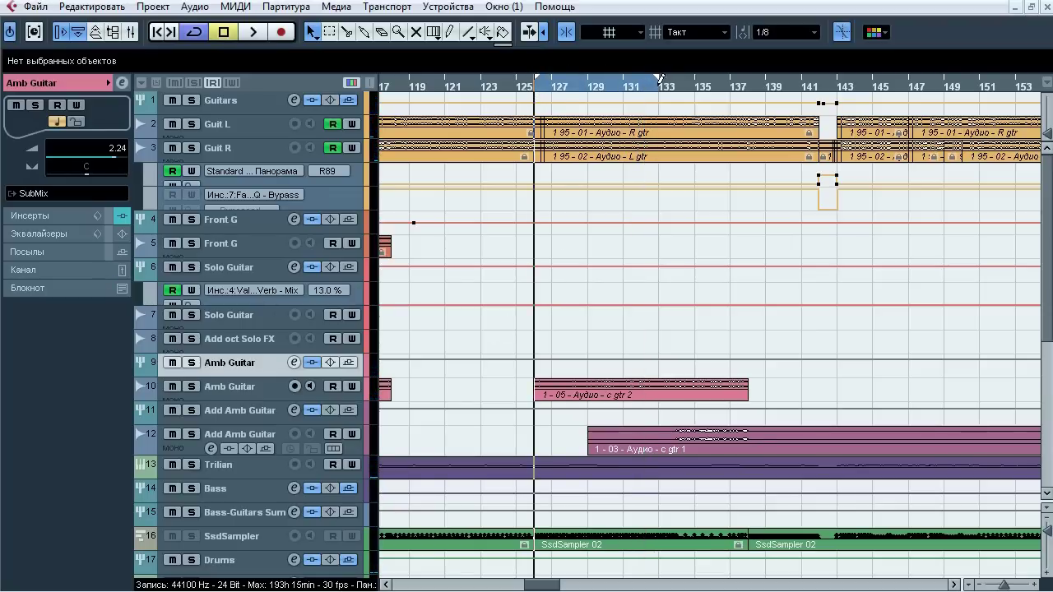
click(192, 363)
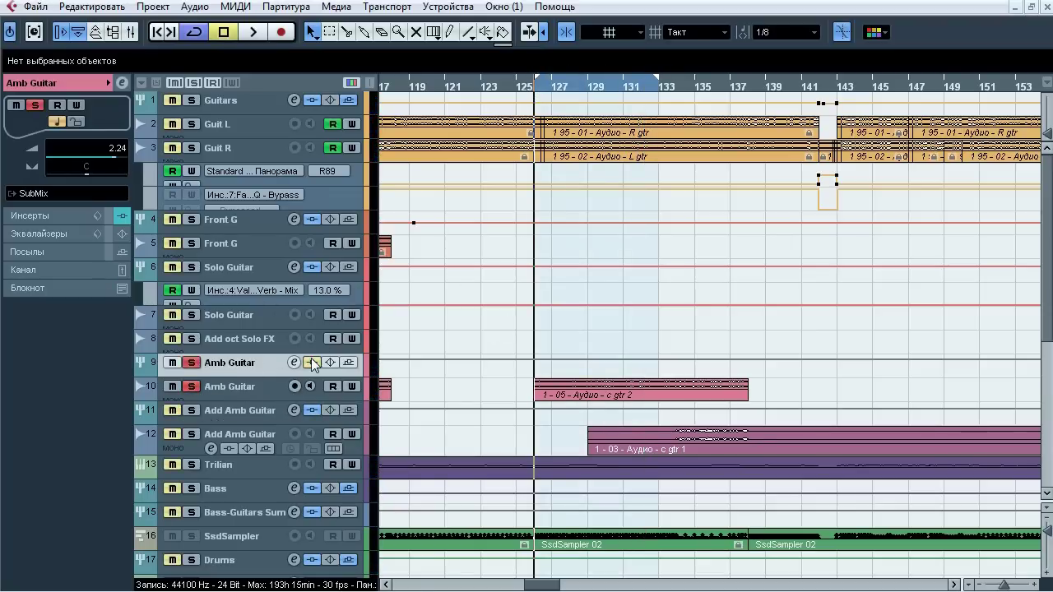
Open keFIR_v1_2ch in insert 3 of the Amb Guitar audio track, audition it during playback, and close it
click(260, 386)
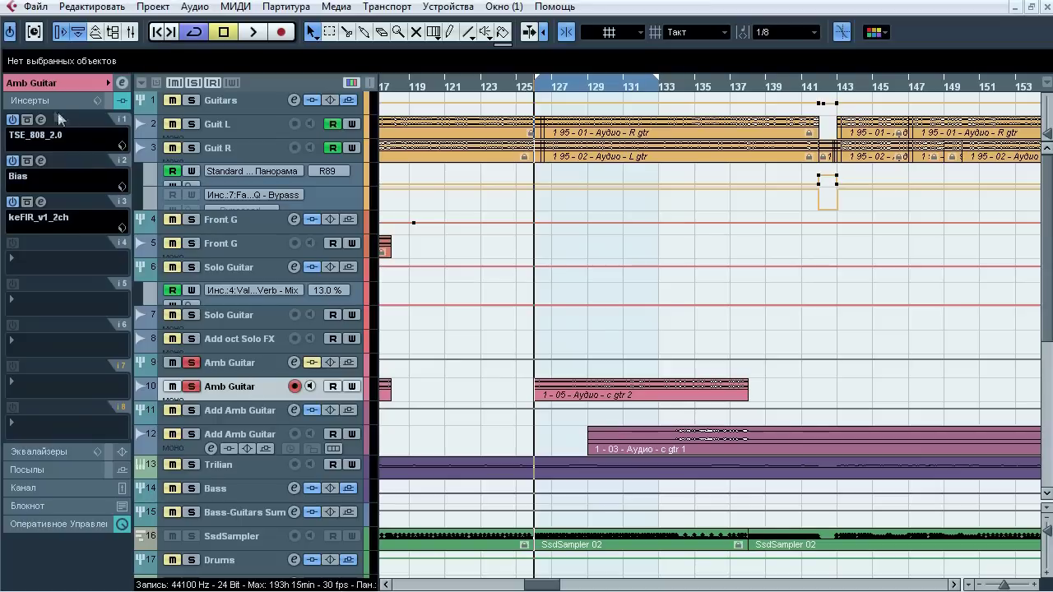
click(41, 202)
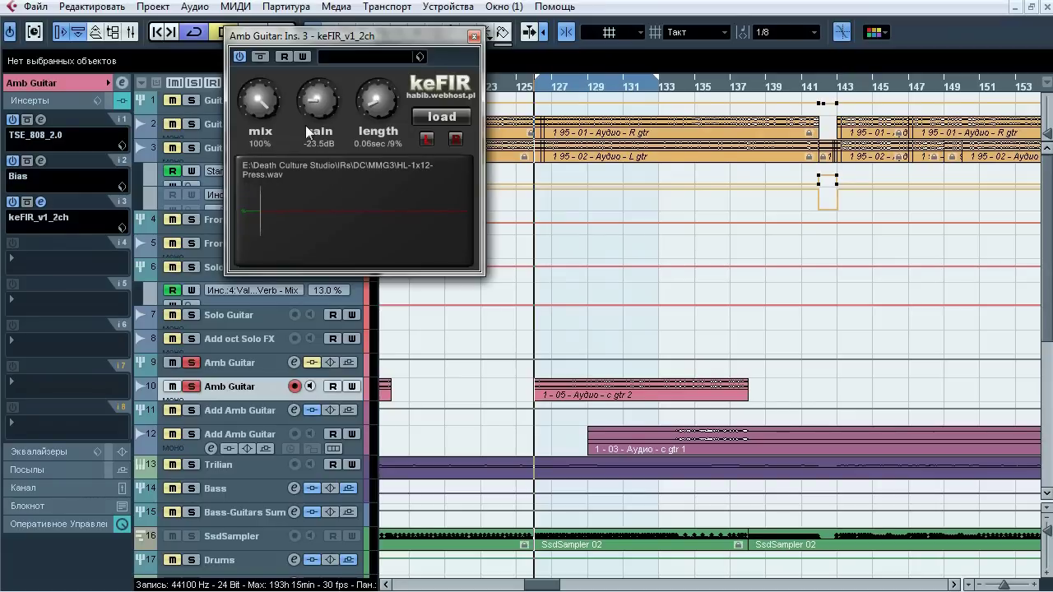
key(space)
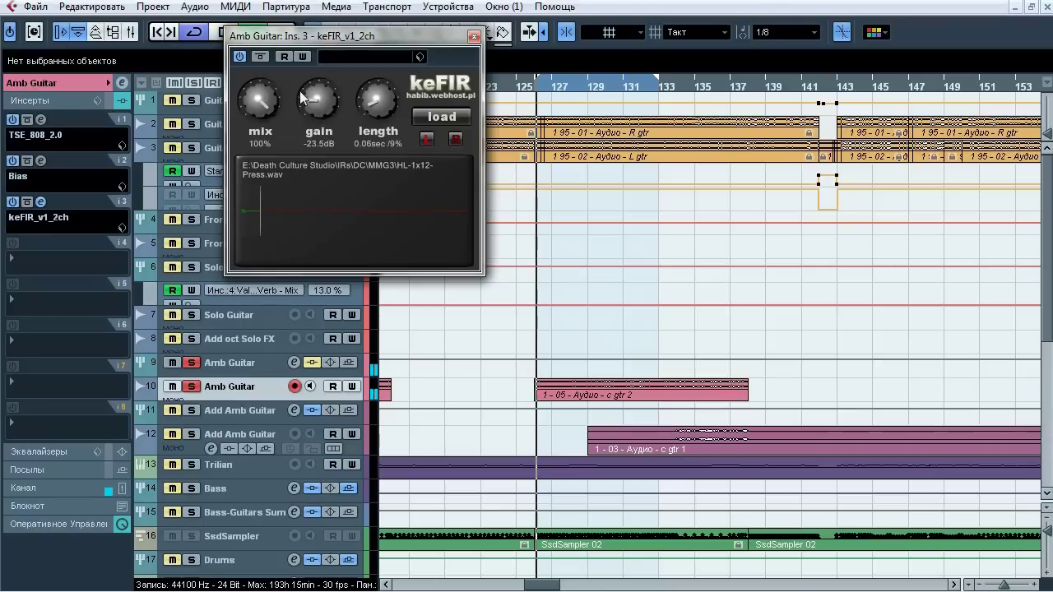
click(260, 56)
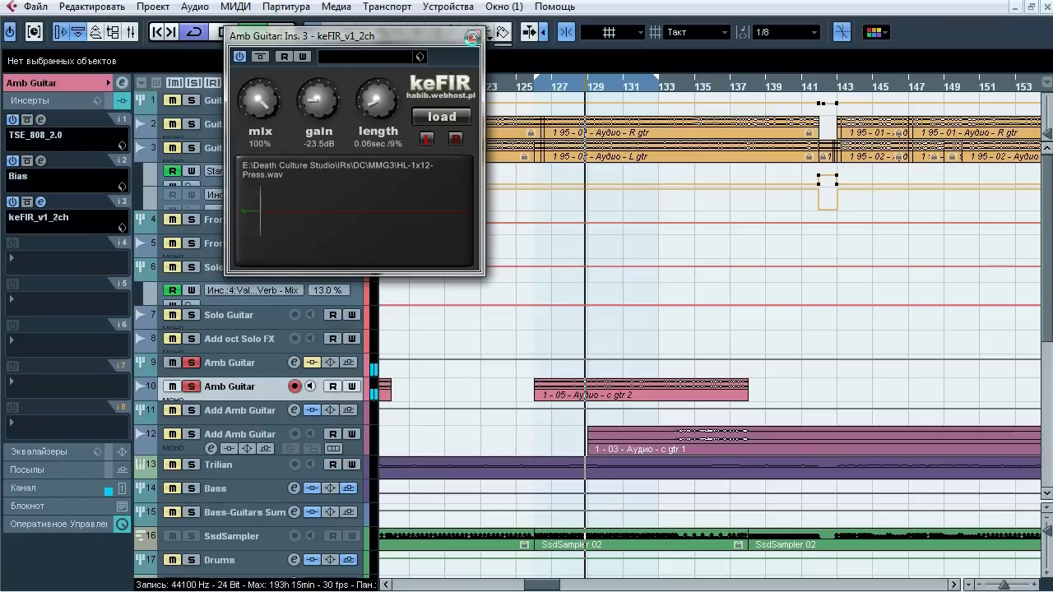
click(473, 37)
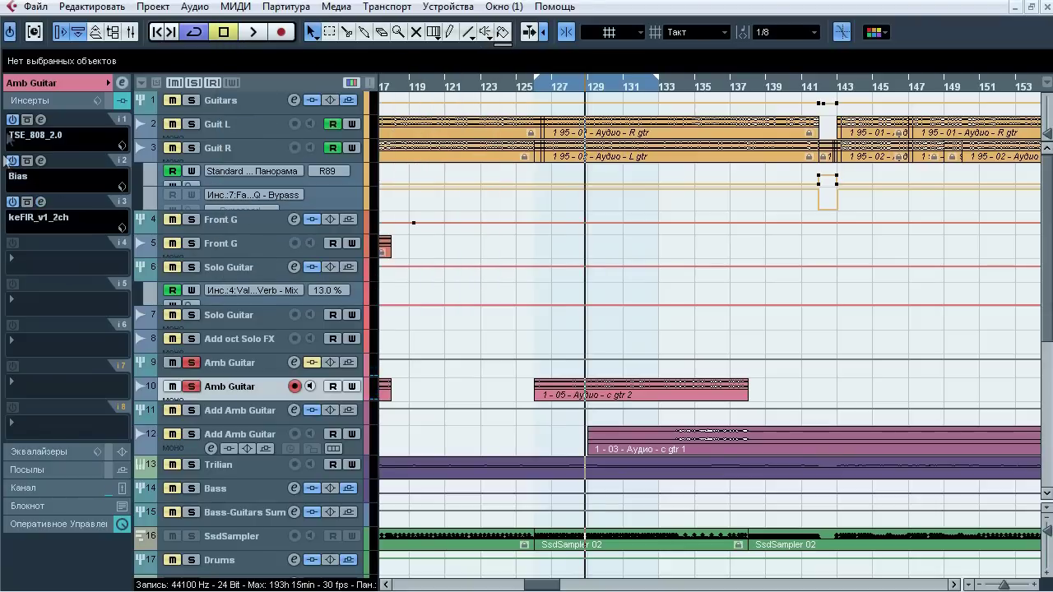
Display the inserts of the Amb Guitar group and open the FabFilter Pro-Q window from insert 1
click(57, 84)
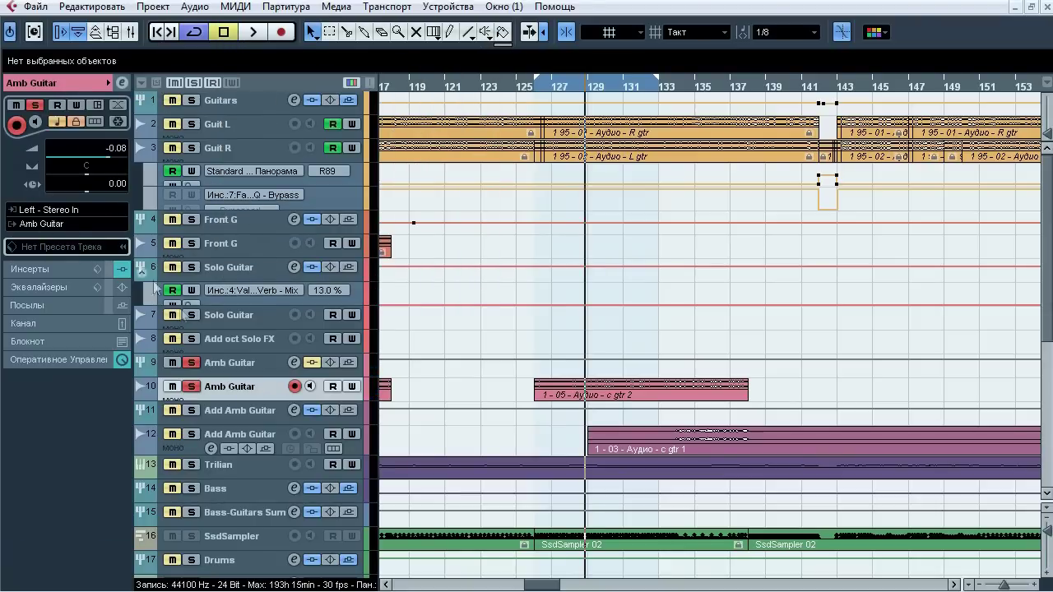
click(244, 367)
click(49, 214)
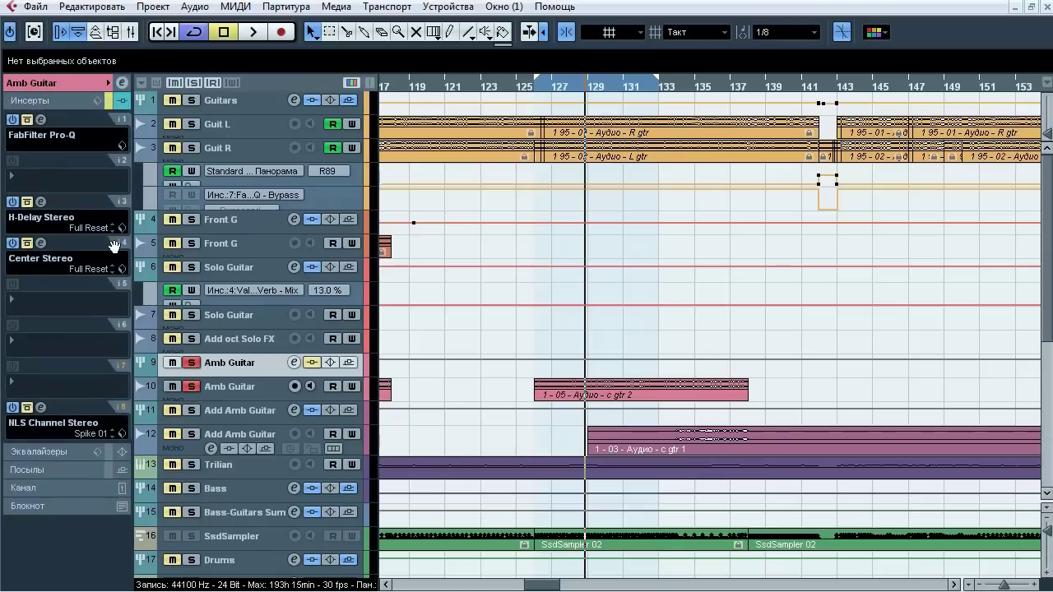
click(56, 138)
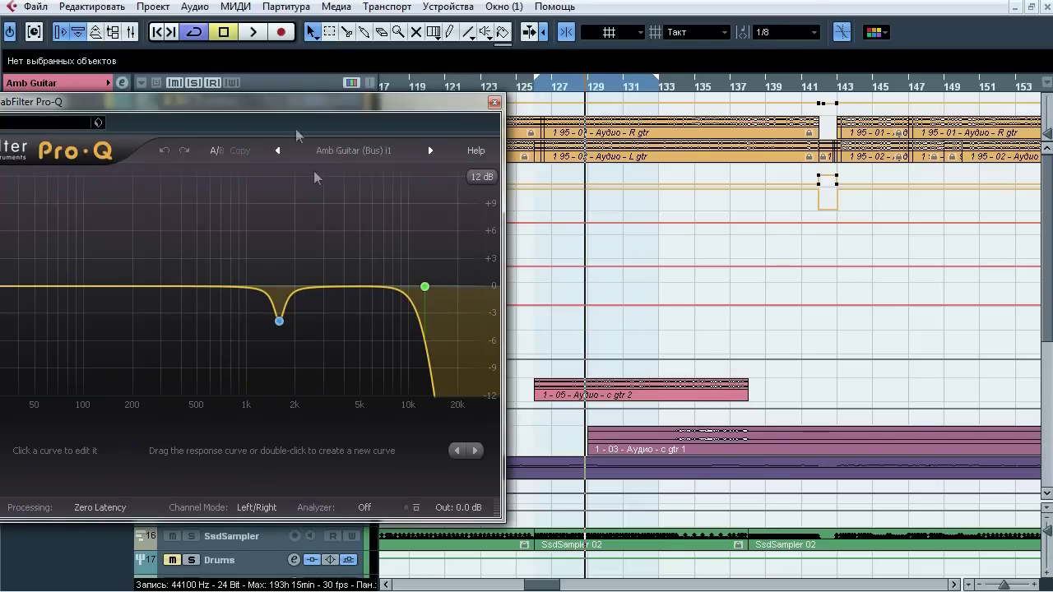
drag(288, 105, 523, 64)
Compare FabFilter Pro-Q bypassed and active during playback, leave it active, stop playback, and close its window
key(space)
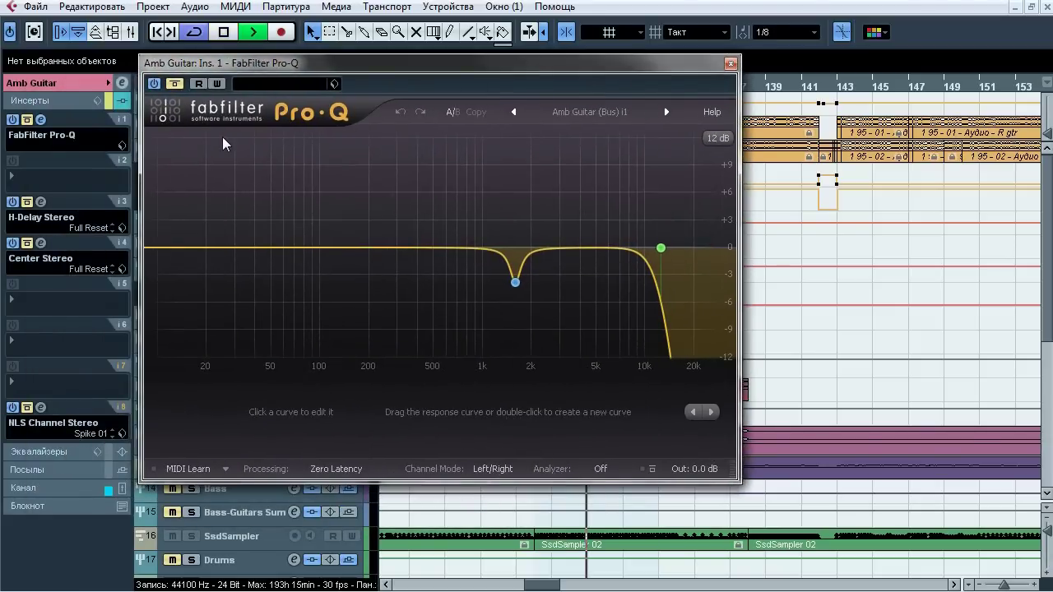
click(176, 84)
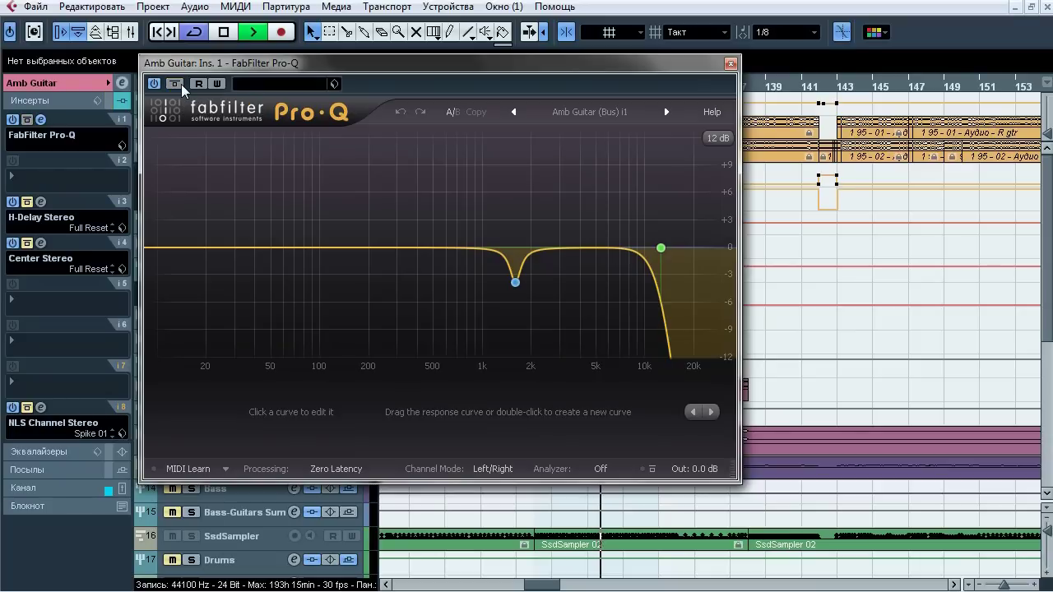
click(181, 84)
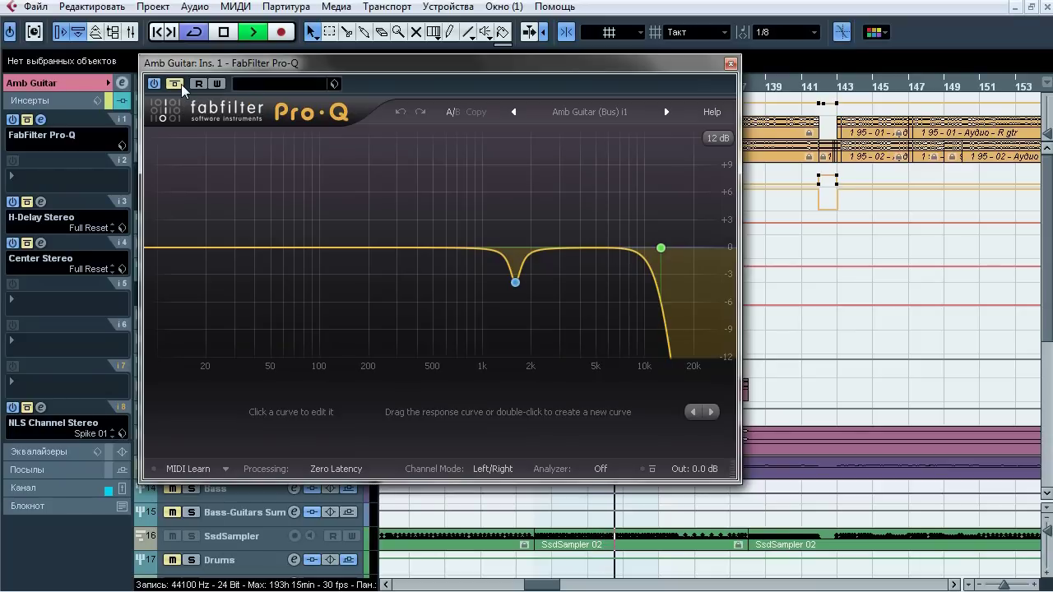
click(181, 84)
click(181, 84)
click(181, 84)
key(space)
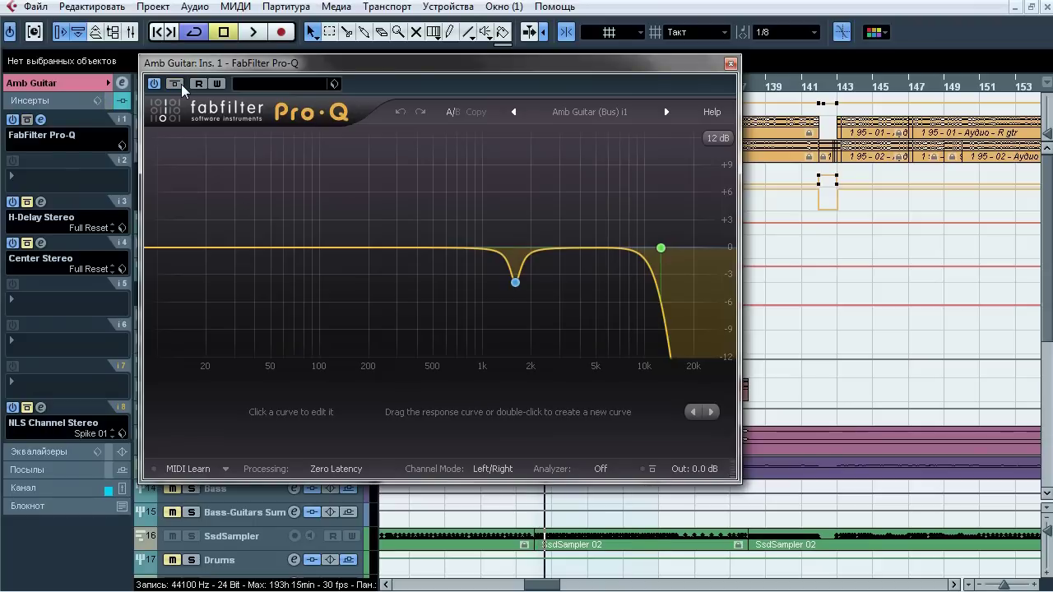
click(730, 63)
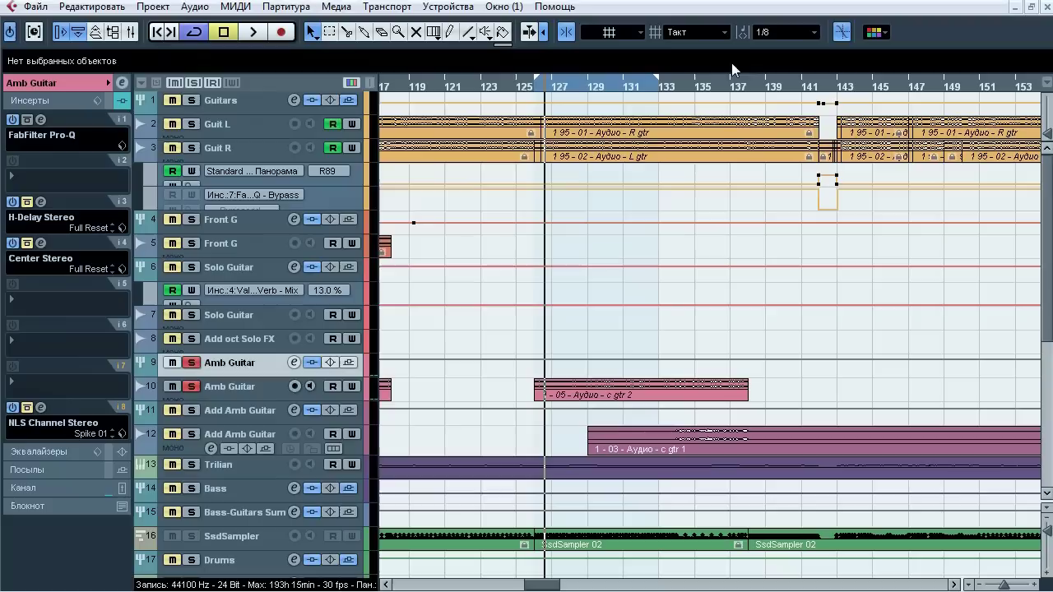
Open H-Delay Stereo in insert 3 of the Amb Guitar group, activate it during playback, and close it
click(40, 201)
drag(132, 219, 312, 132)
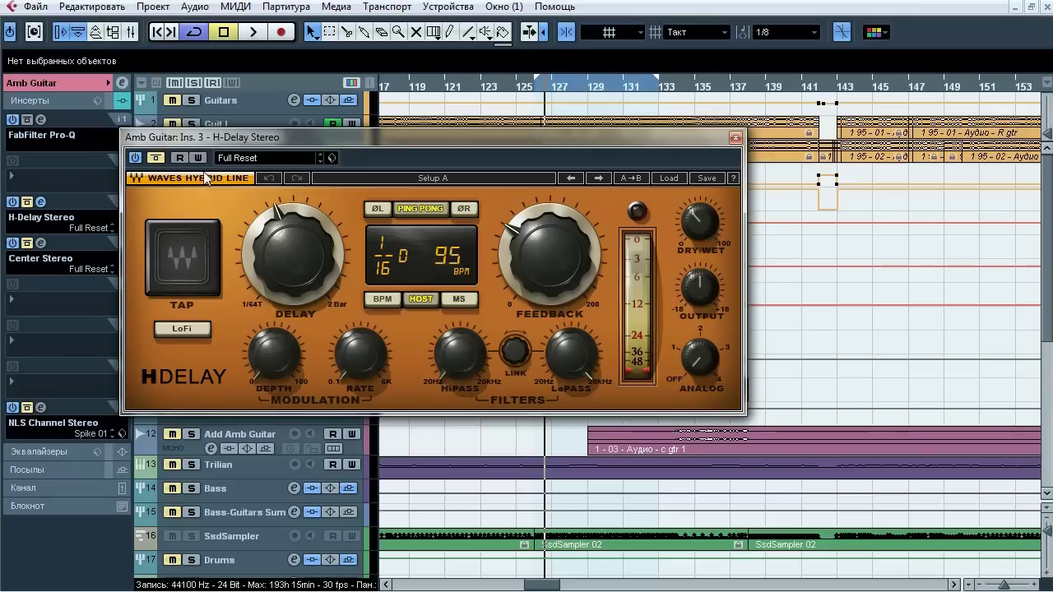
key(space)
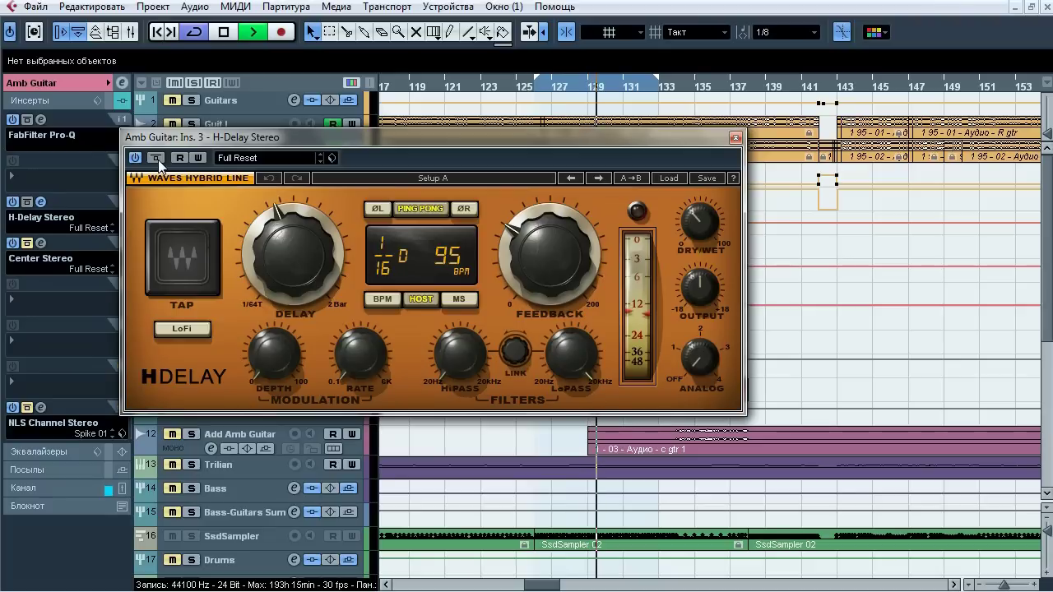
key(space)
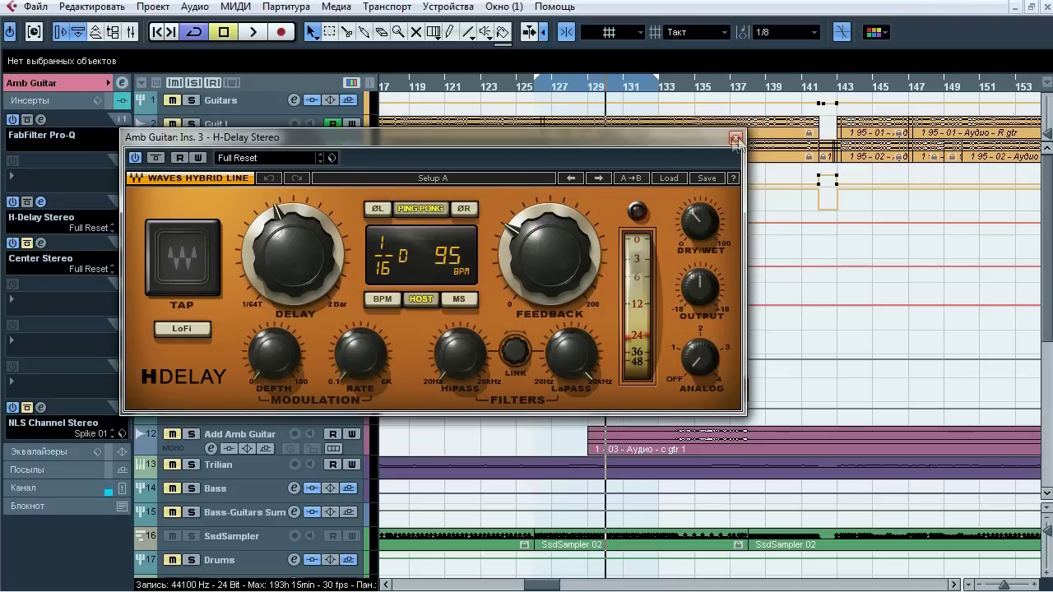
click(736, 138)
Open Center Stereo in insert 4 of the Amb Guitar group, activate it during playback, and close it
click(41, 244)
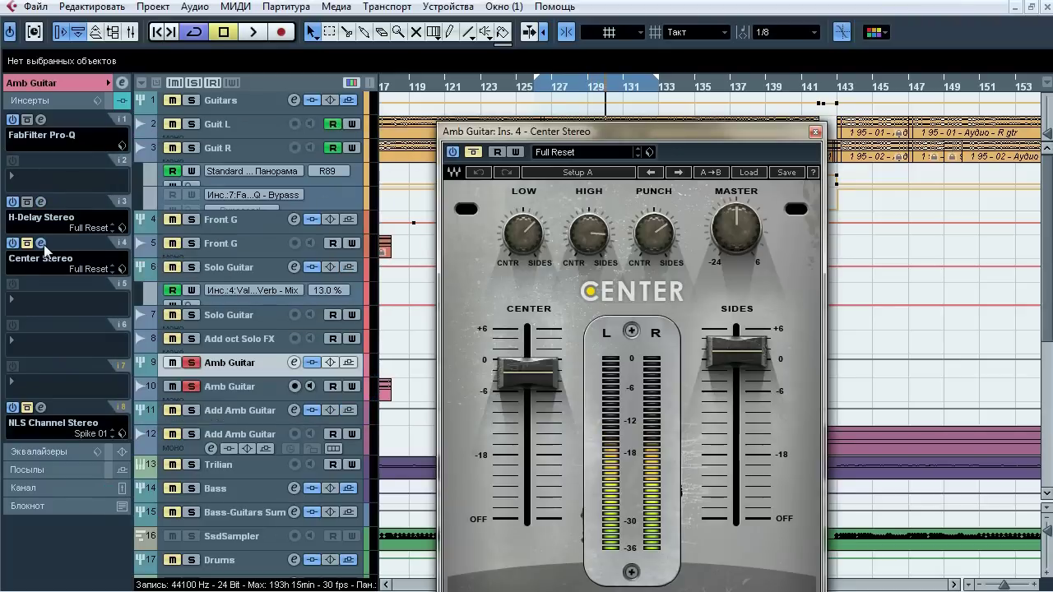
drag(495, 117, 335, 30)
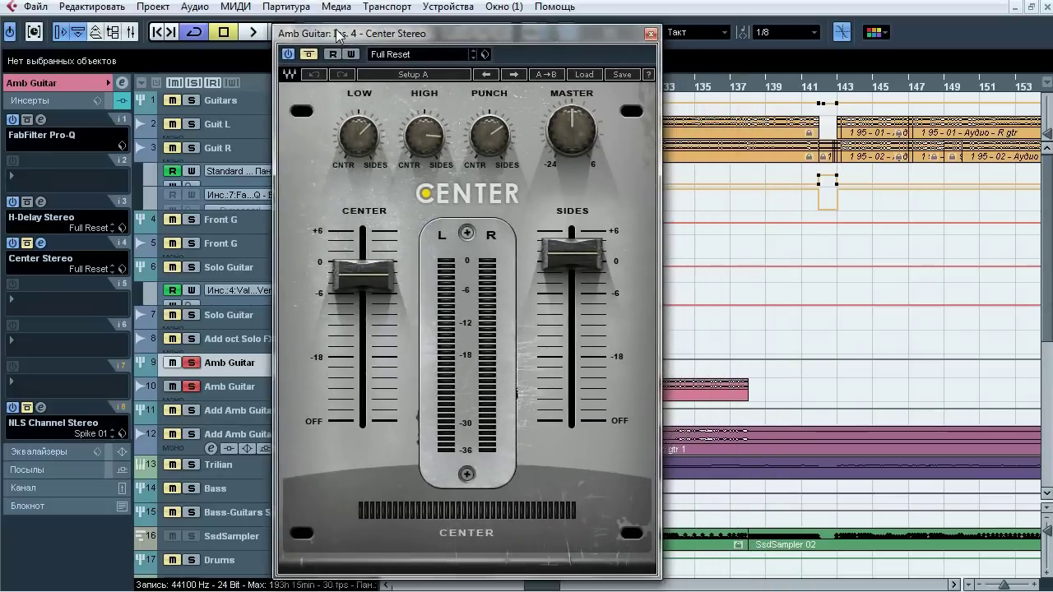
key(space)
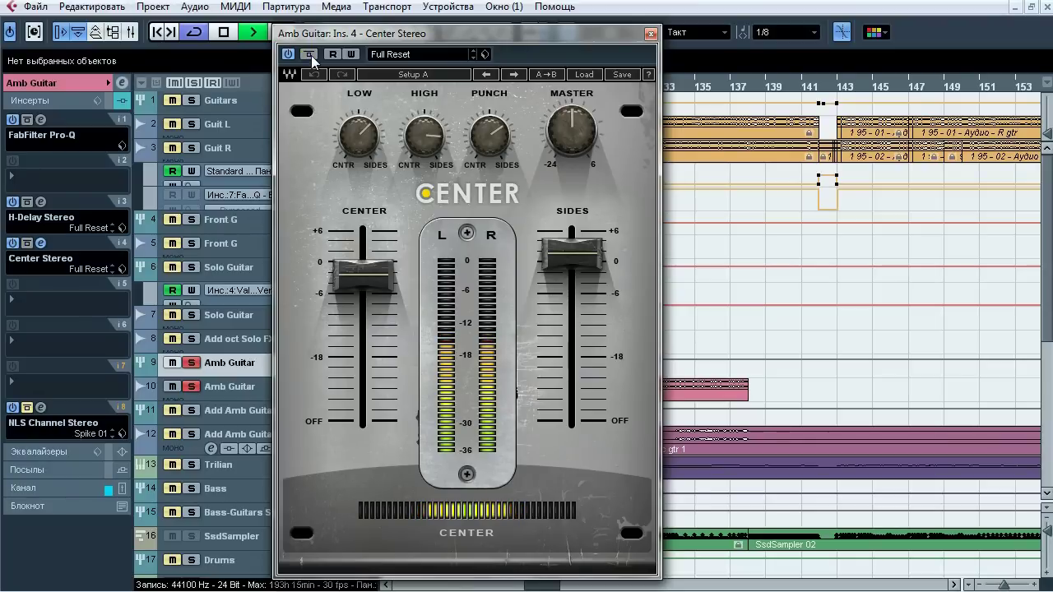
click(311, 56)
key(space)
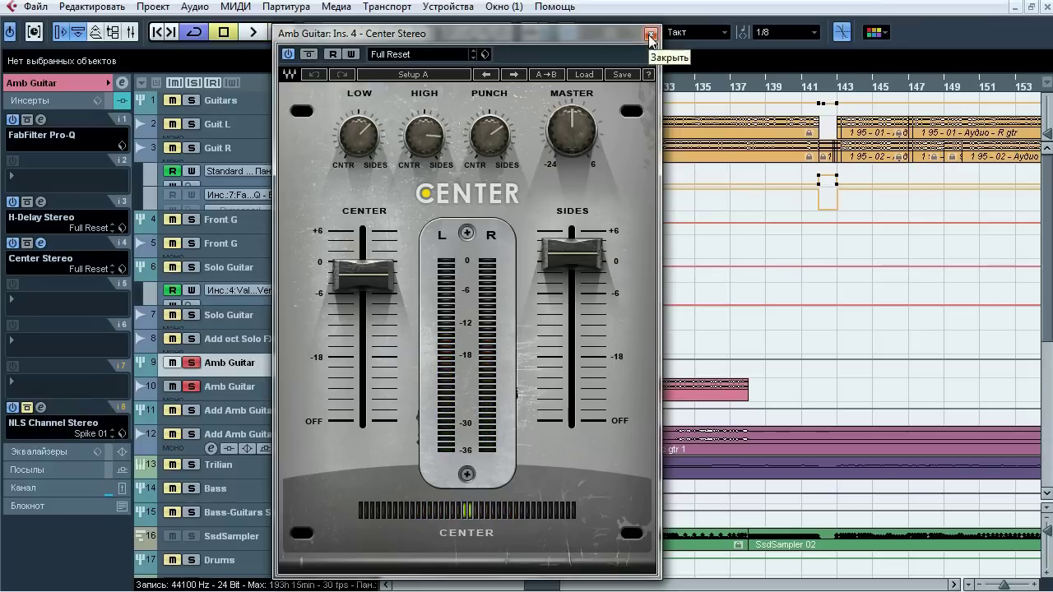
click(651, 34)
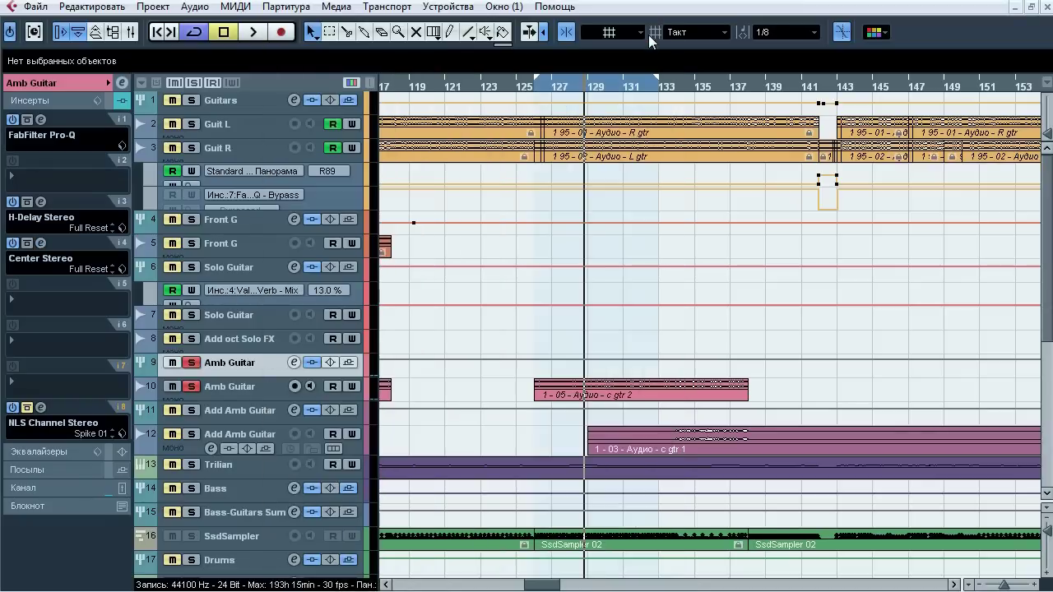
Open NLS Channel Stereo in insert 8 of the Amb Guitar group, compare it bypassed and active during playback, and close it left active
click(39, 404)
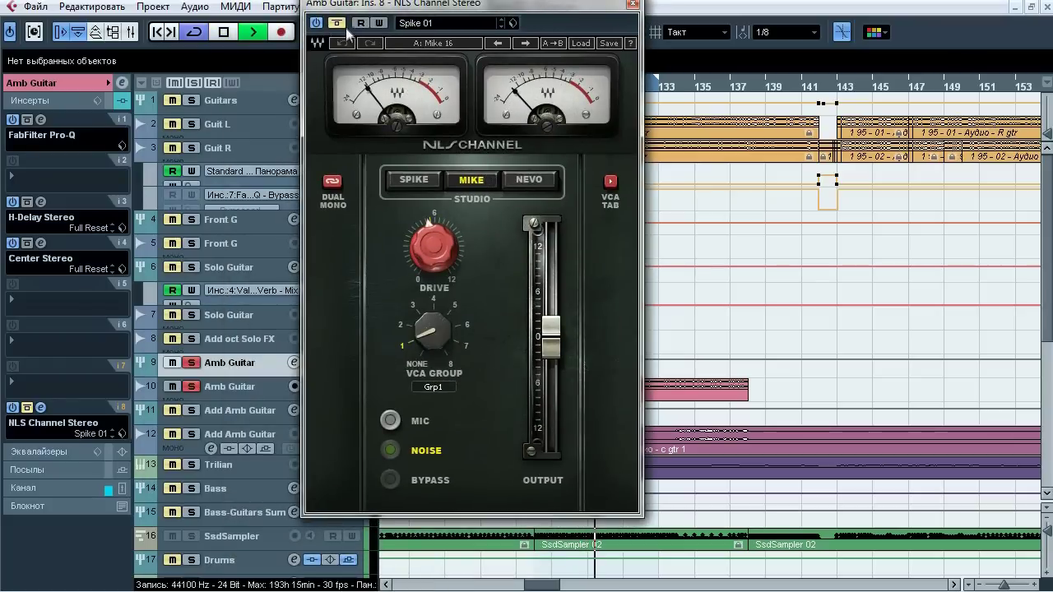
click(341, 25)
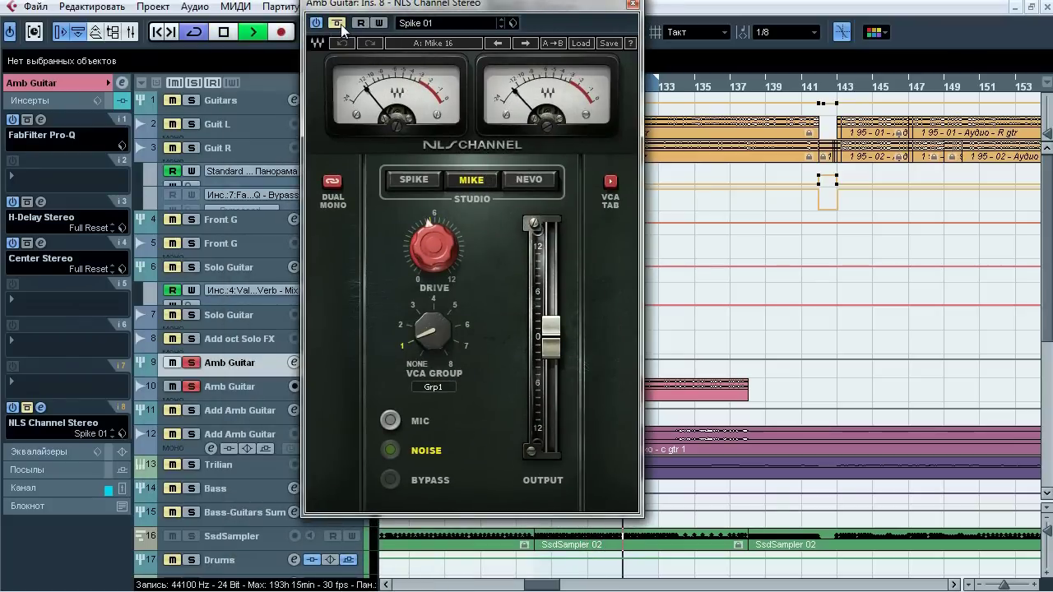
click(337, 23)
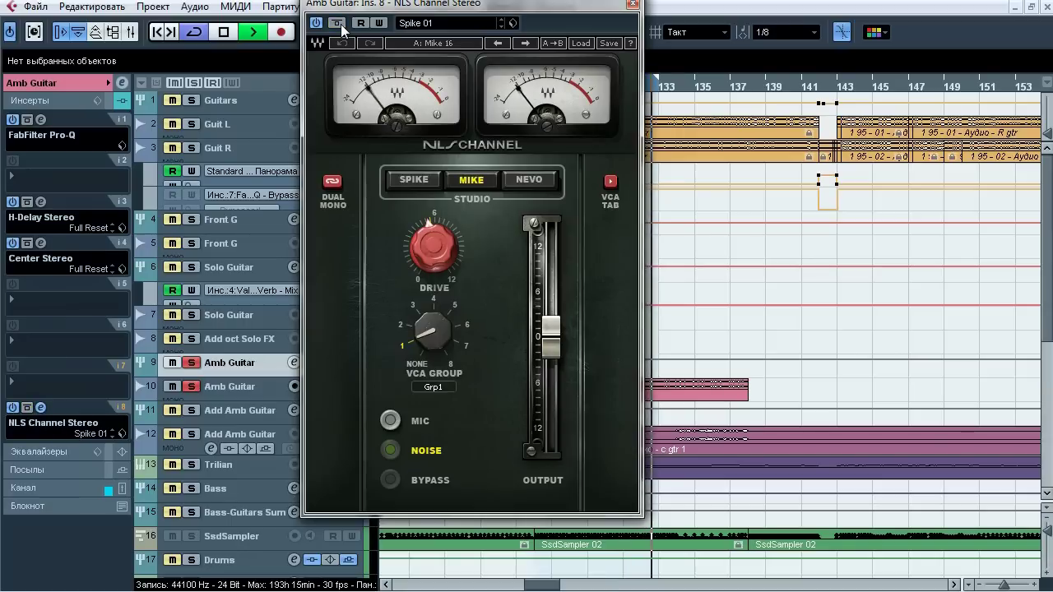
key(space)
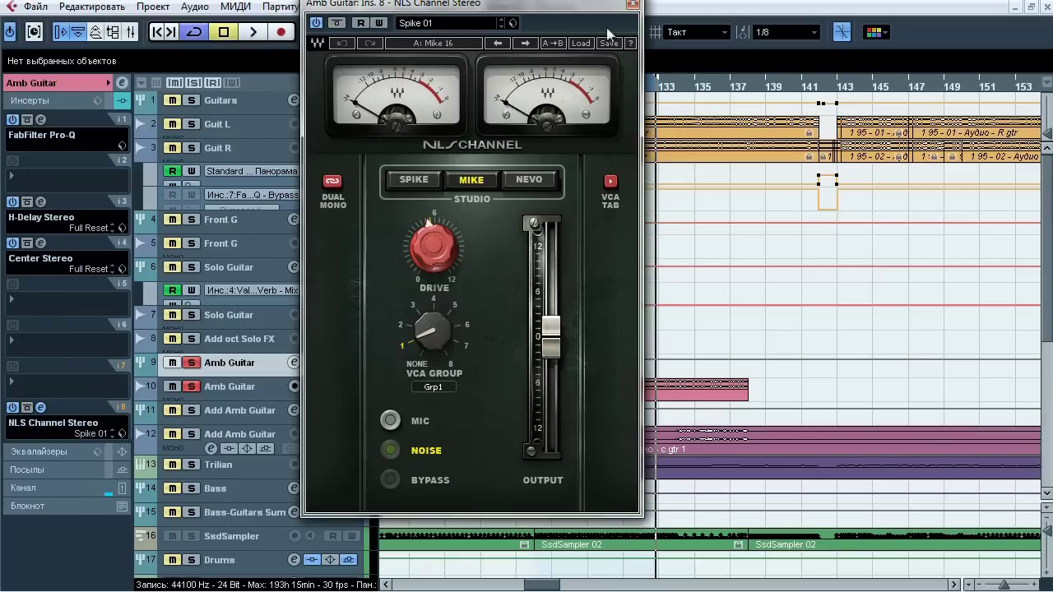
click(633, 4)
Check the Amb Guitar group's output routing, unsolo the group, and select the Add Amb Guitar group
click(68, 82)
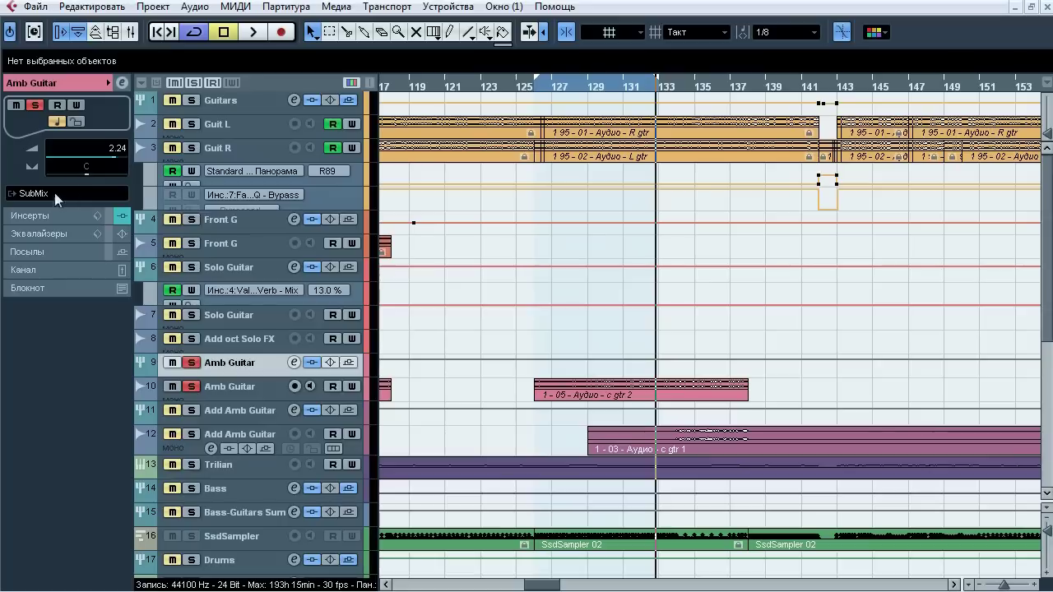
click(191, 362)
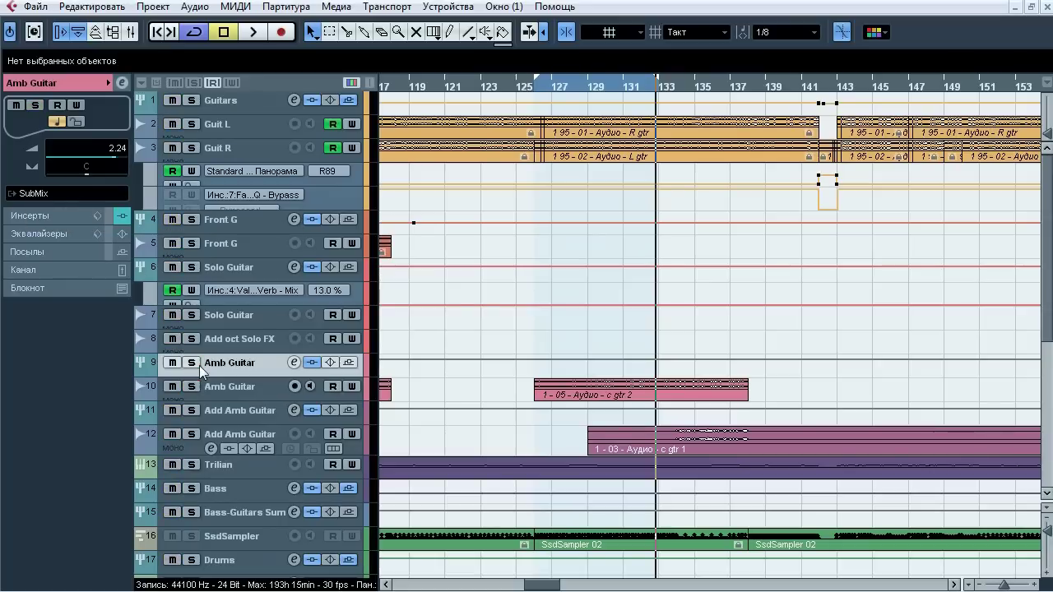
click(223, 412)
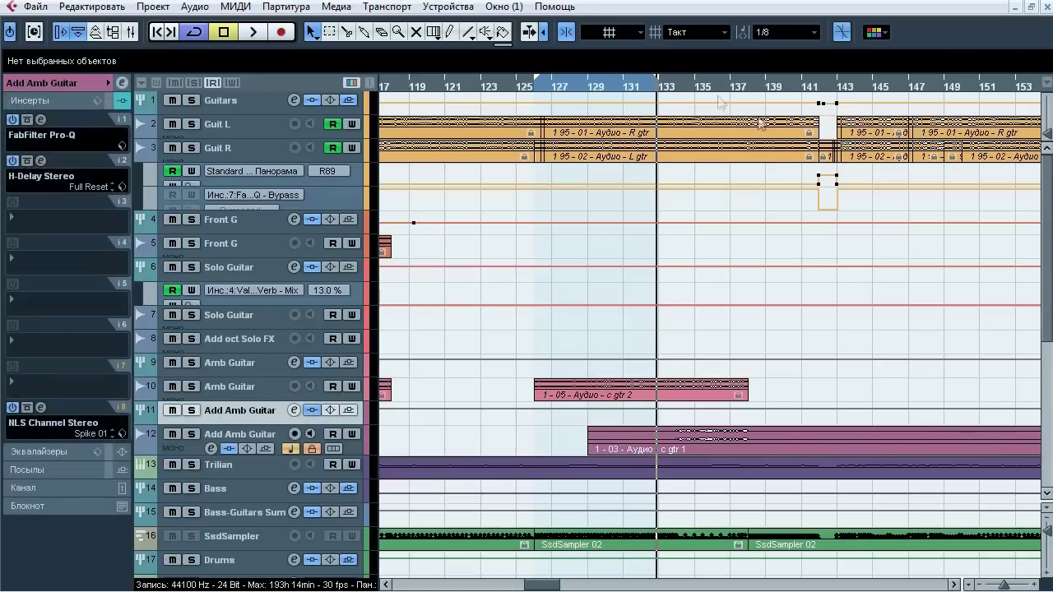
Play the mix from bar 134, soloing and unsoloing the Add Amb Guitar group to hear its role
click(680, 91)
key(space)
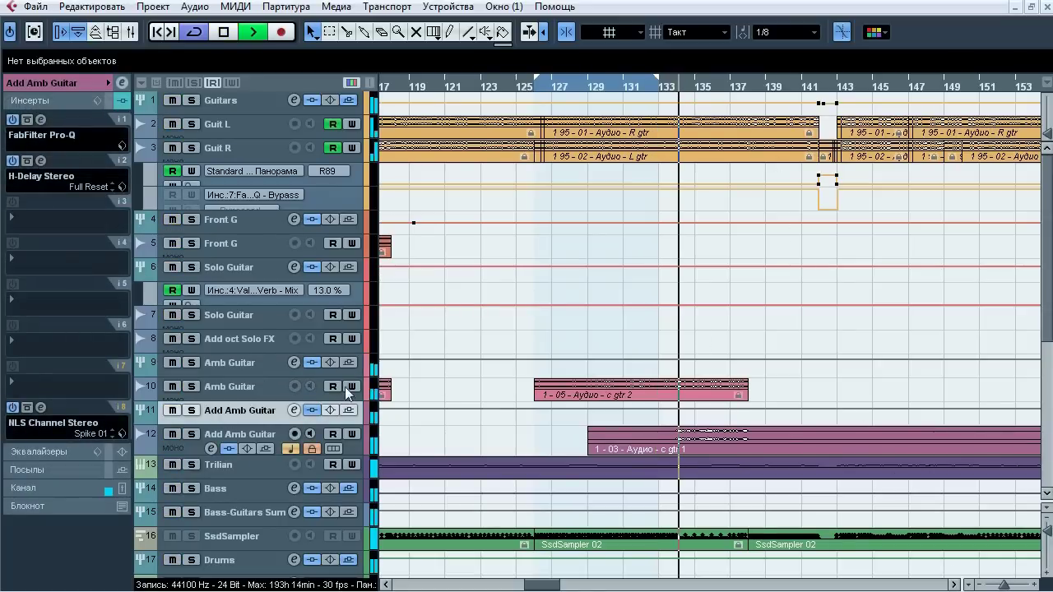
click(194, 411)
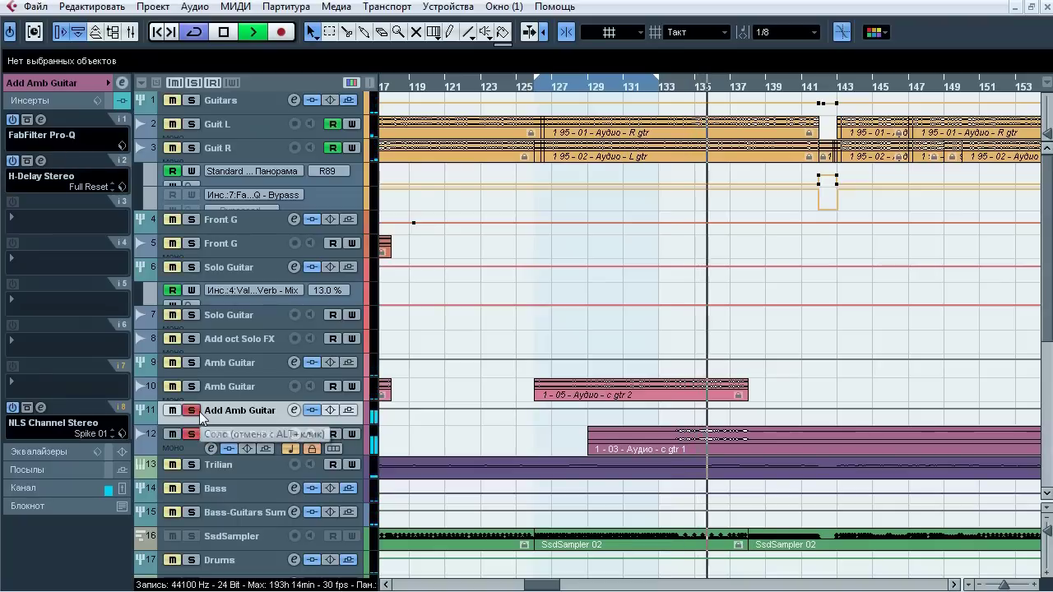
click(199, 412)
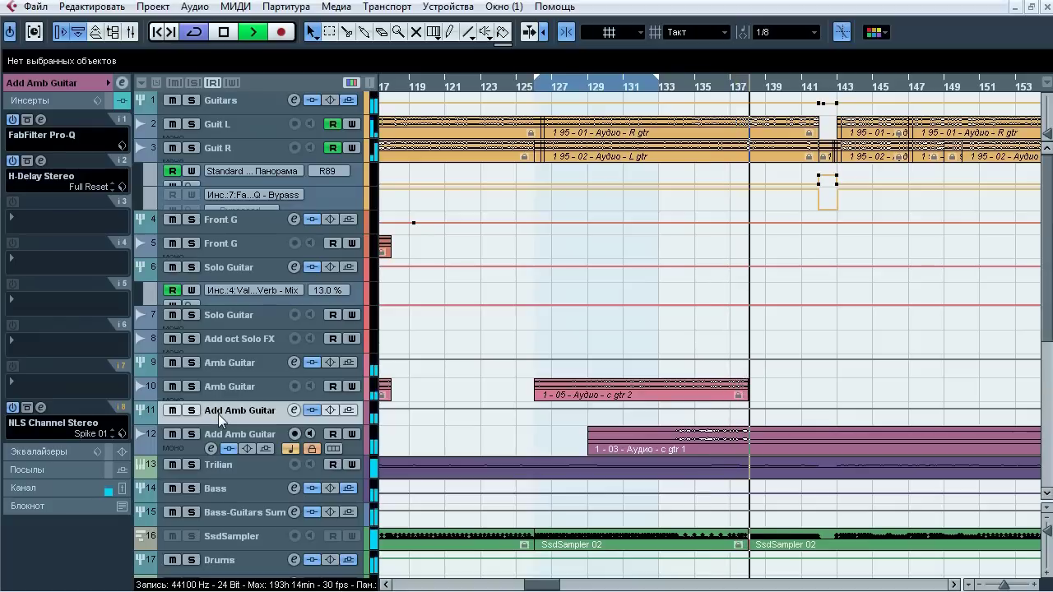
key(space)
Solo the Add Amb Guitar group, audition it from bar 135, and set the loop range from bar 135 to 137
click(696, 89)
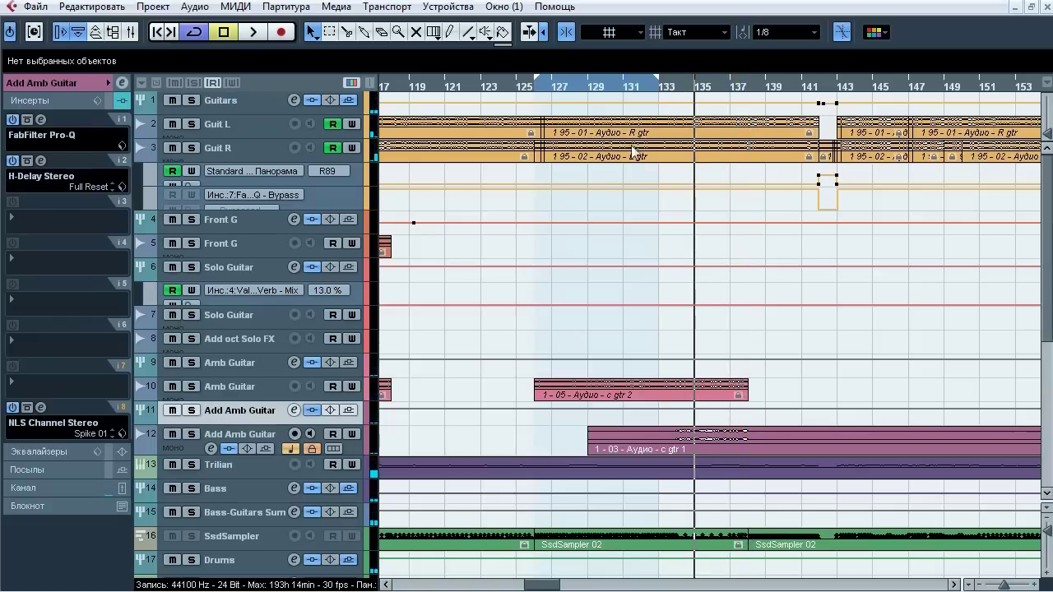
click(191, 410)
key(space)
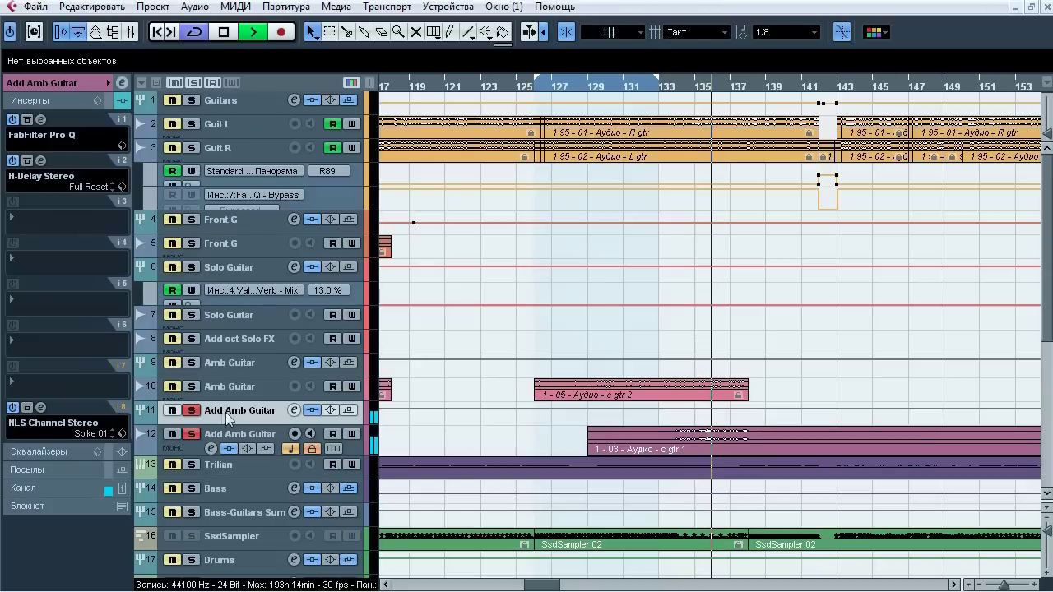
key(space)
drag(697, 69, 726, 72)
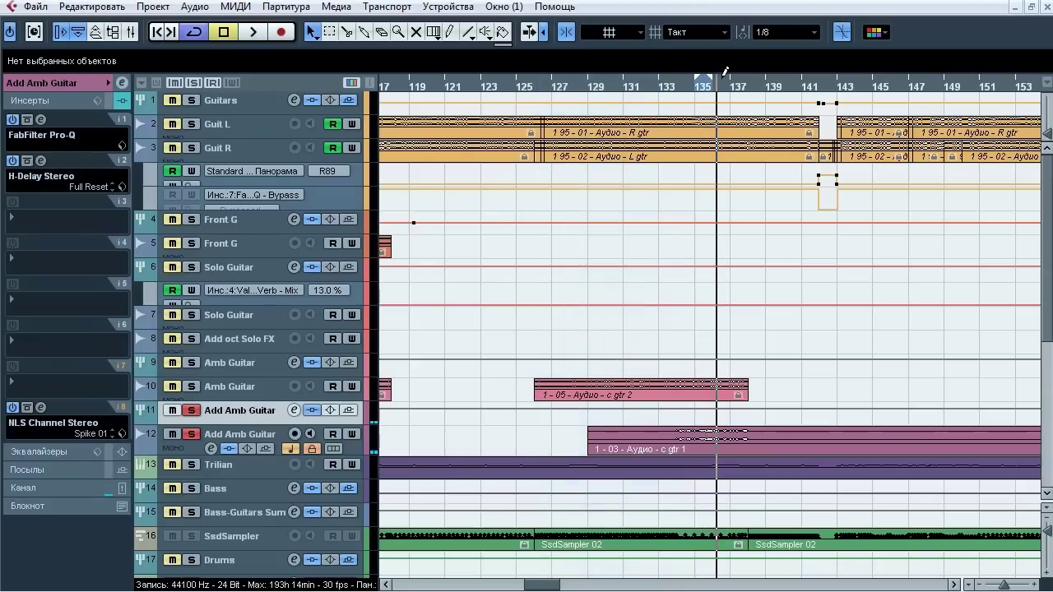
Play the Add Amb Guitar group with its inserts bypassed and select its audio track before stopping playback
key(space)
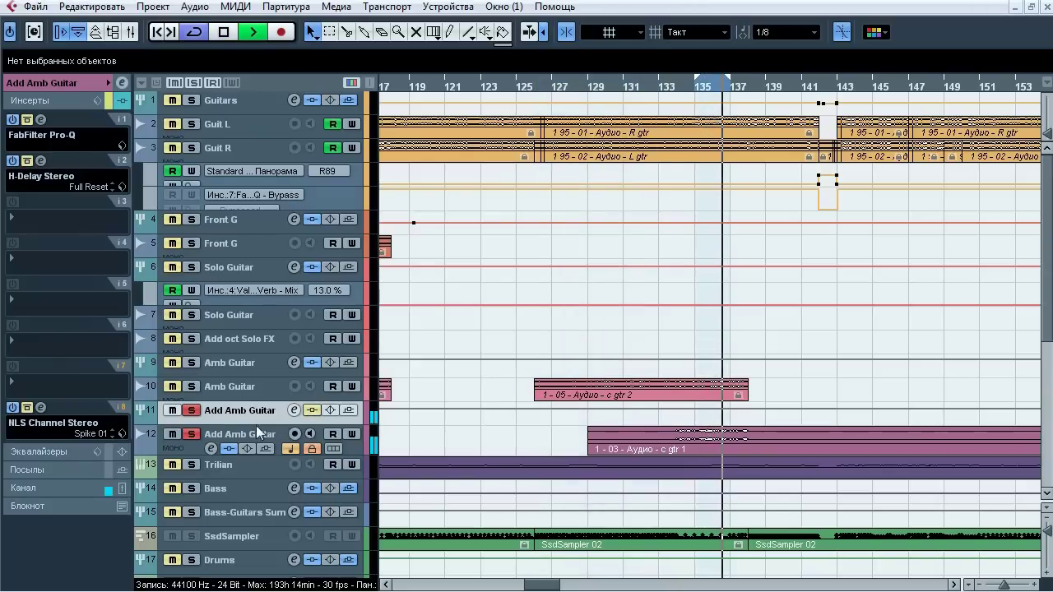
click(247, 430)
key(space)
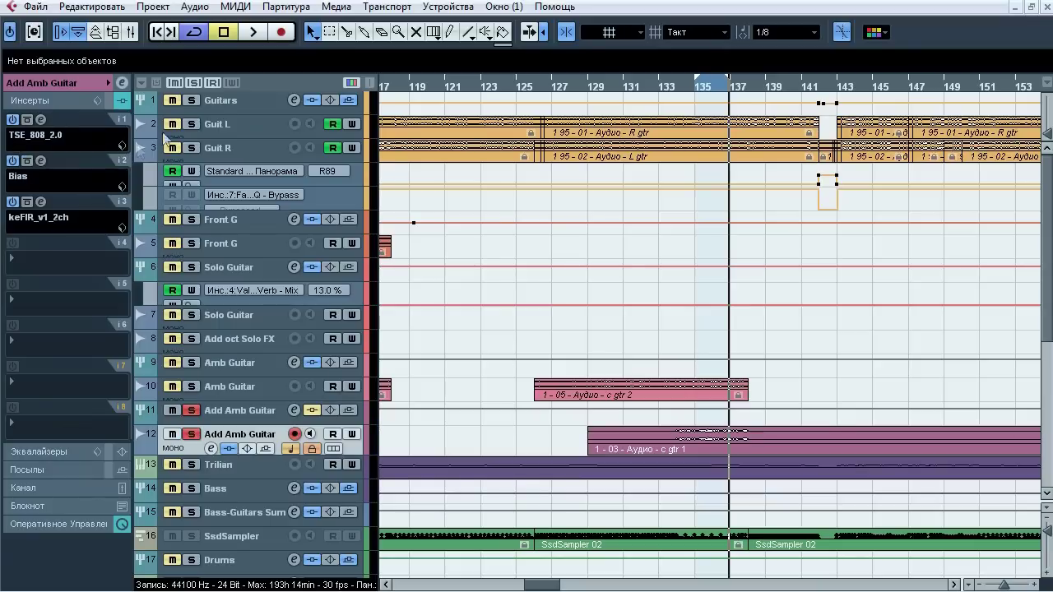
Open keFIR_v1_2ch in insert 3 of the Add Amb Guitar audio track and compare it bypassed and active during playback from bar 135
click(223, 101)
click(238, 439)
click(41, 202)
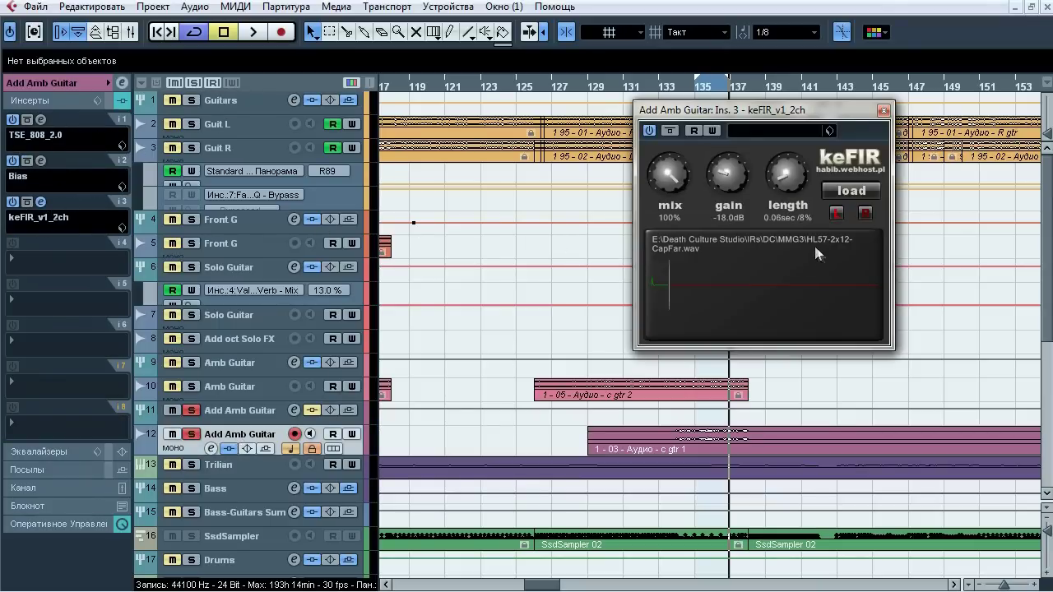
click(702, 88)
click(261, 32)
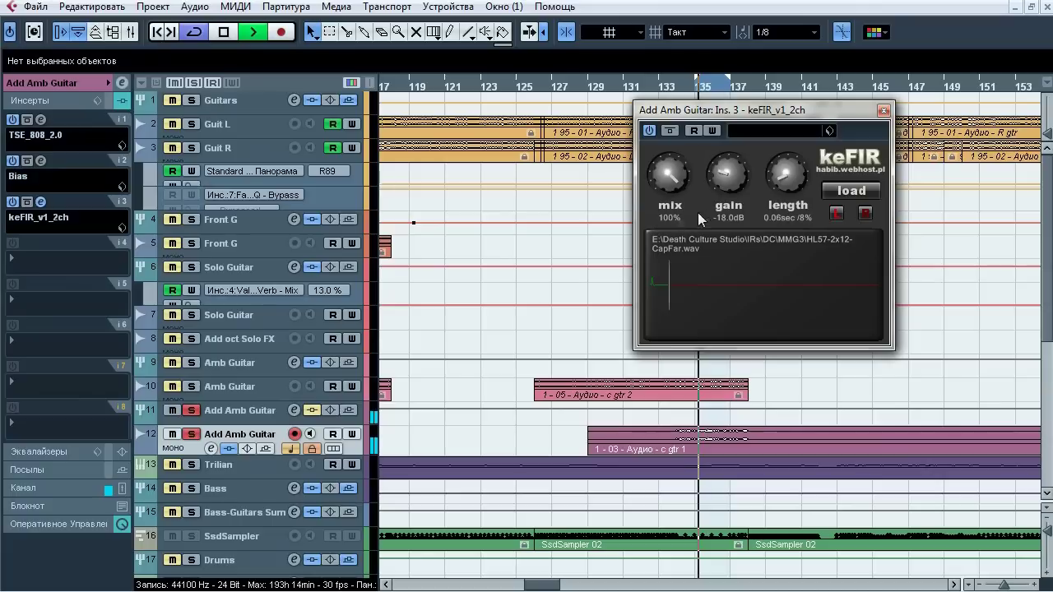
click(669, 130)
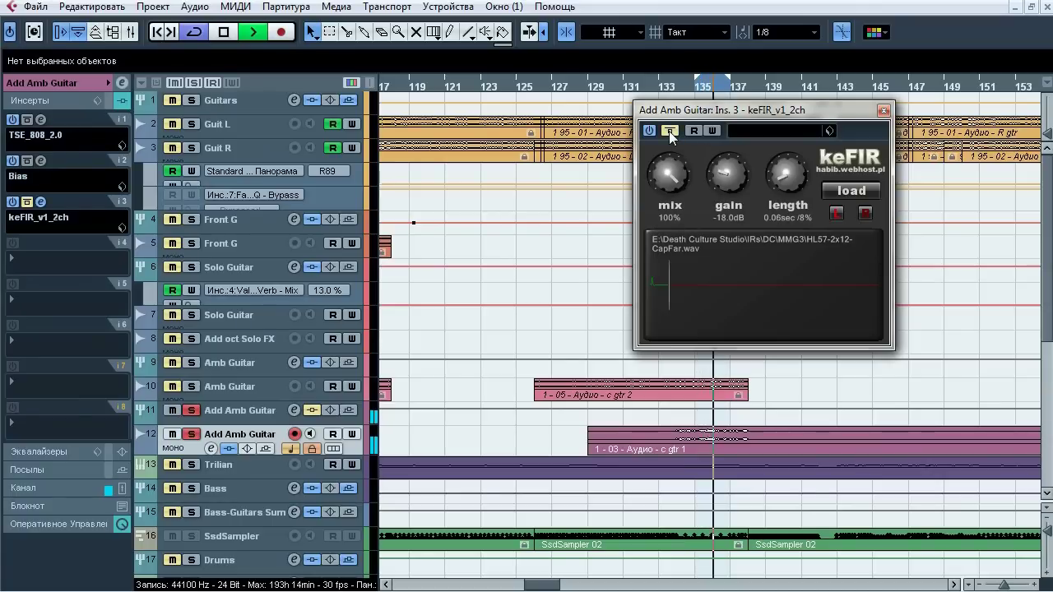
click(669, 130)
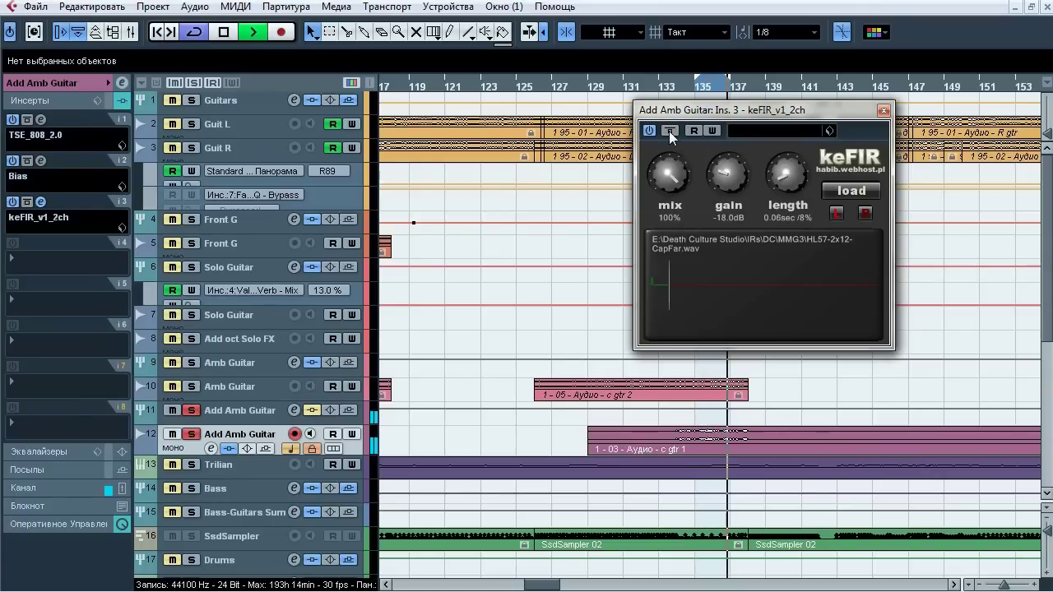
Finish the keFIR_v1_2ch comparison with the plugin left active, stop playback and close its window
click(669, 131)
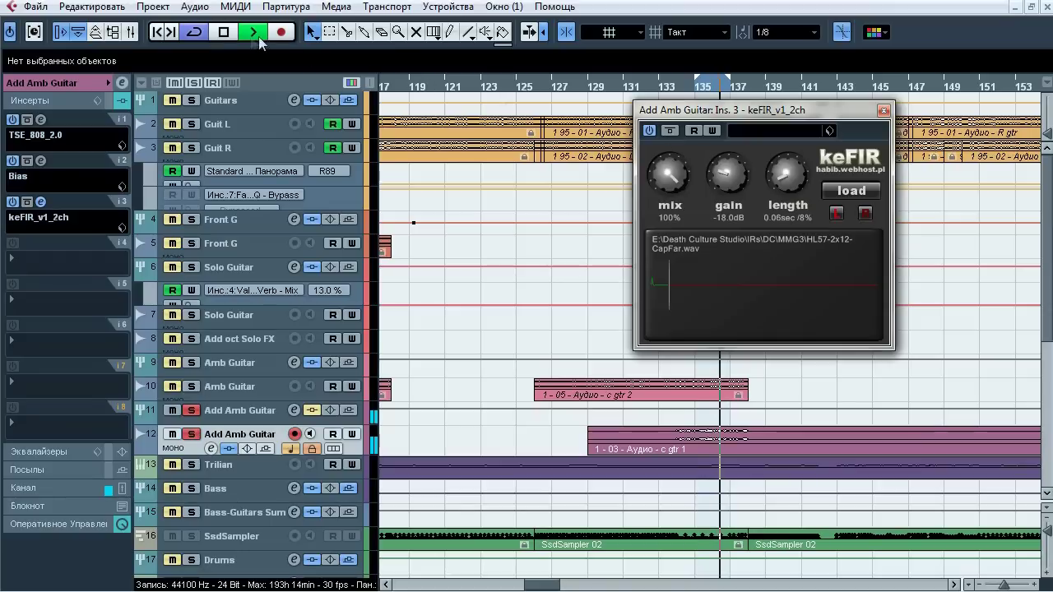
click(229, 35)
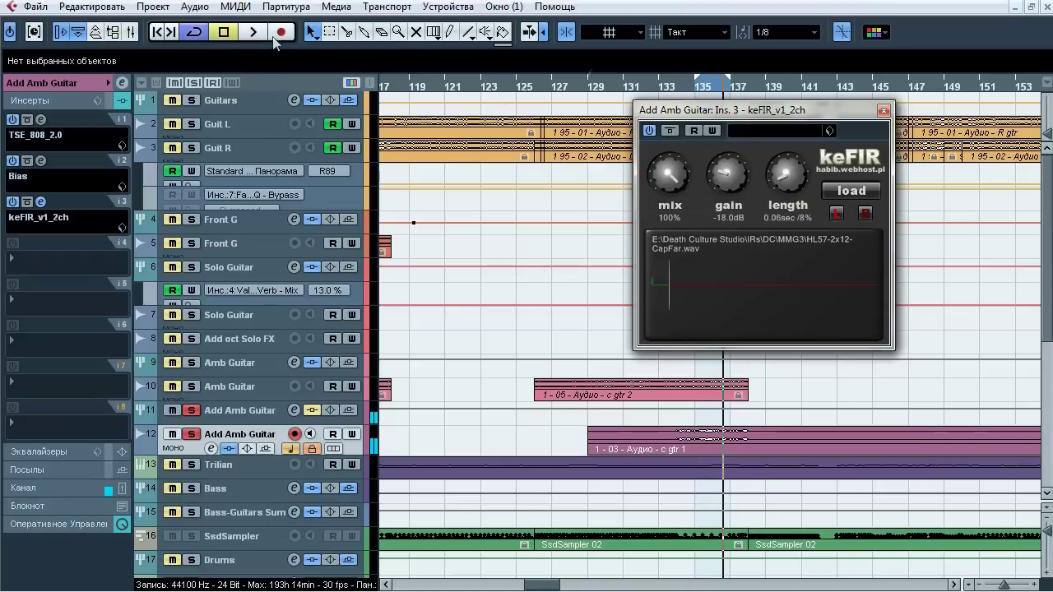
click(884, 110)
Open FabFilter Pro-Q in insert 1 of the Add Amb Guitar group, compare it bypassed and active during playback, and leave it active
click(250, 411)
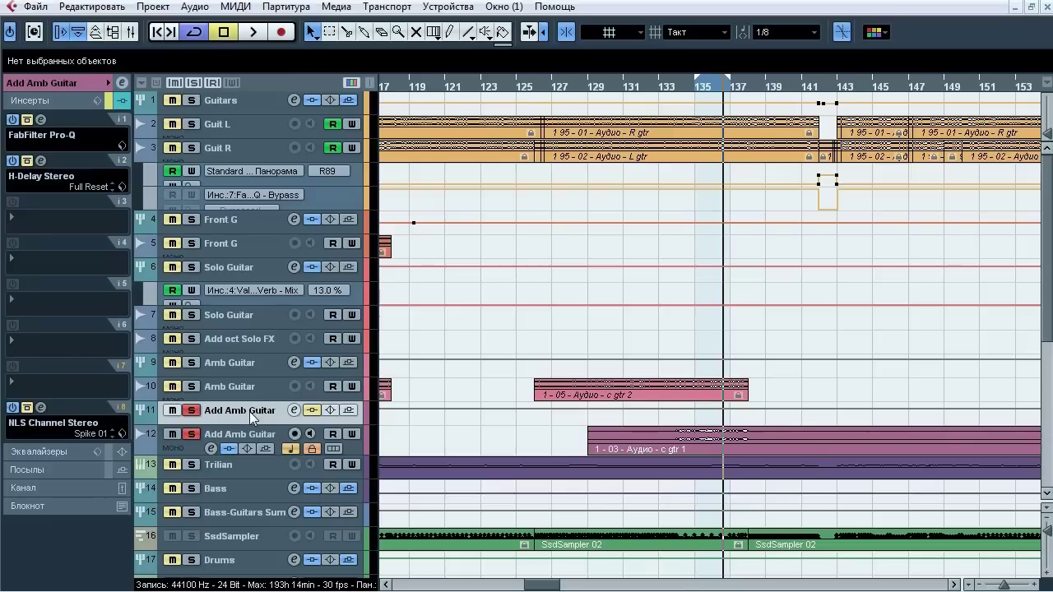
click(30, 120)
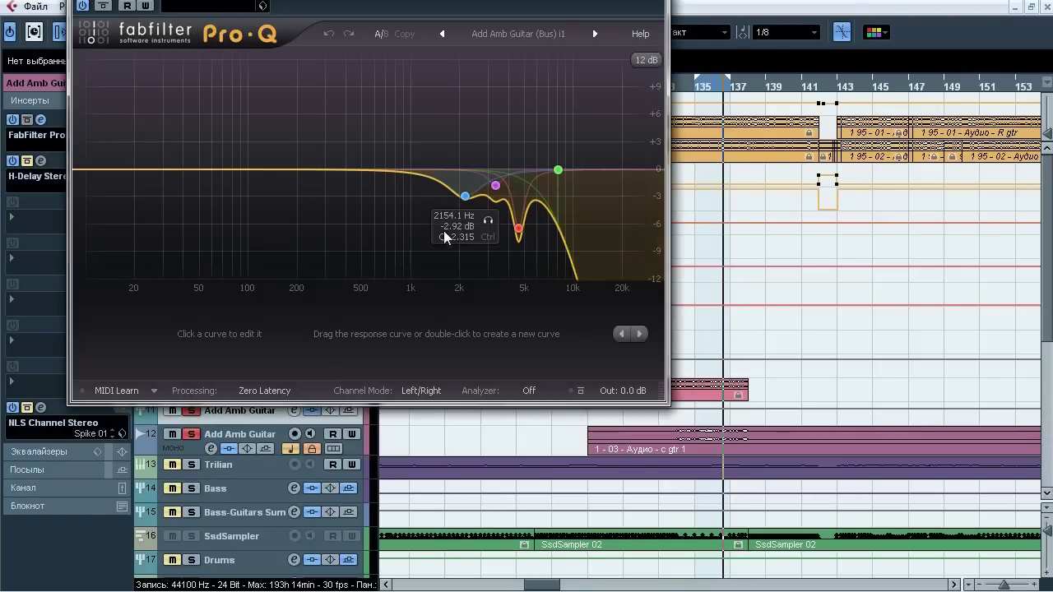
drag(482, 0, 719, 107)
click(247, 33)
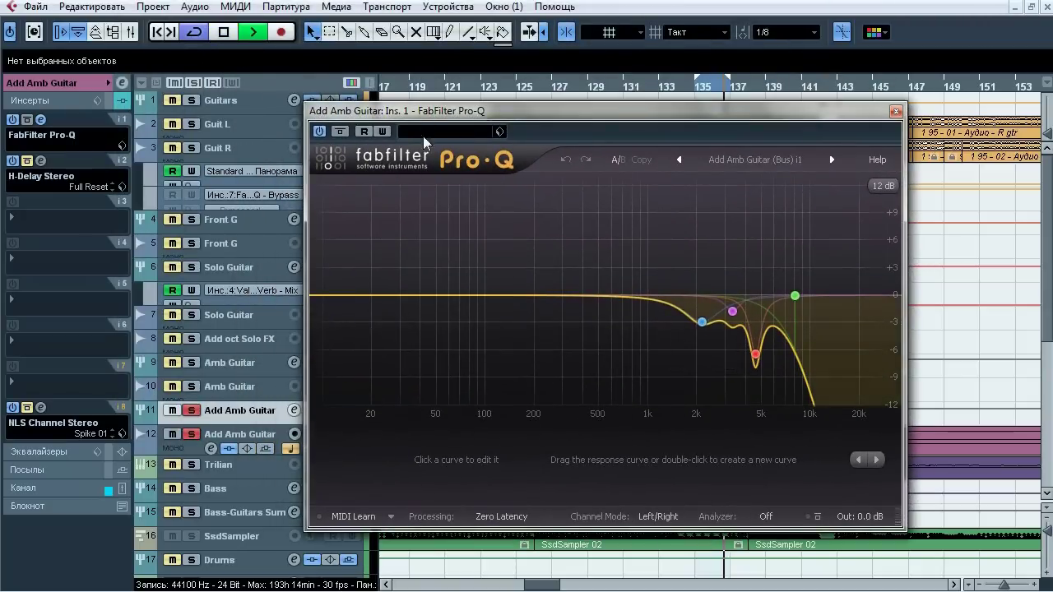
click(341, 133)
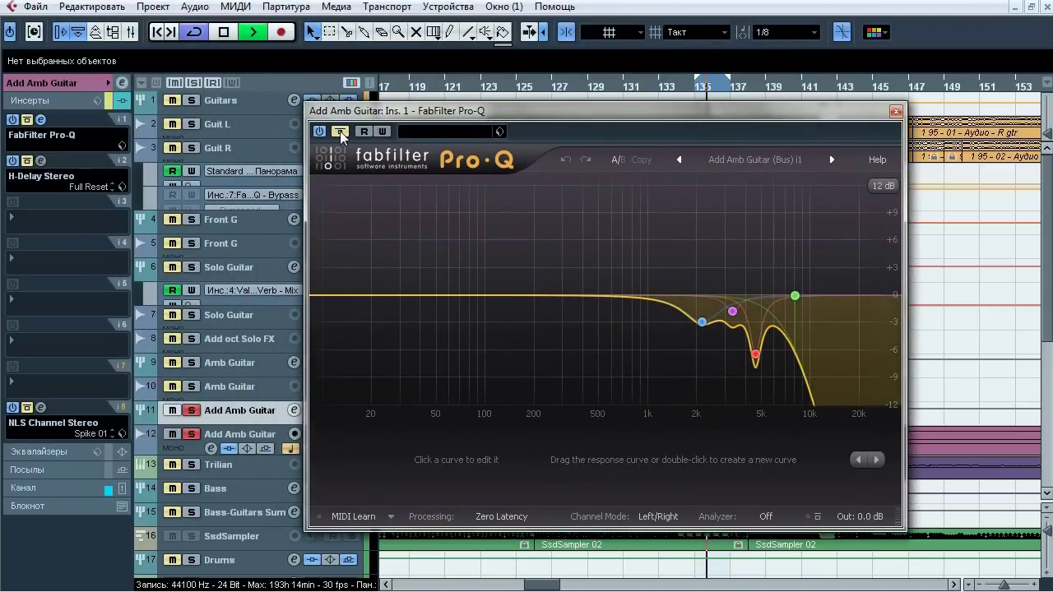
click(342, 134)
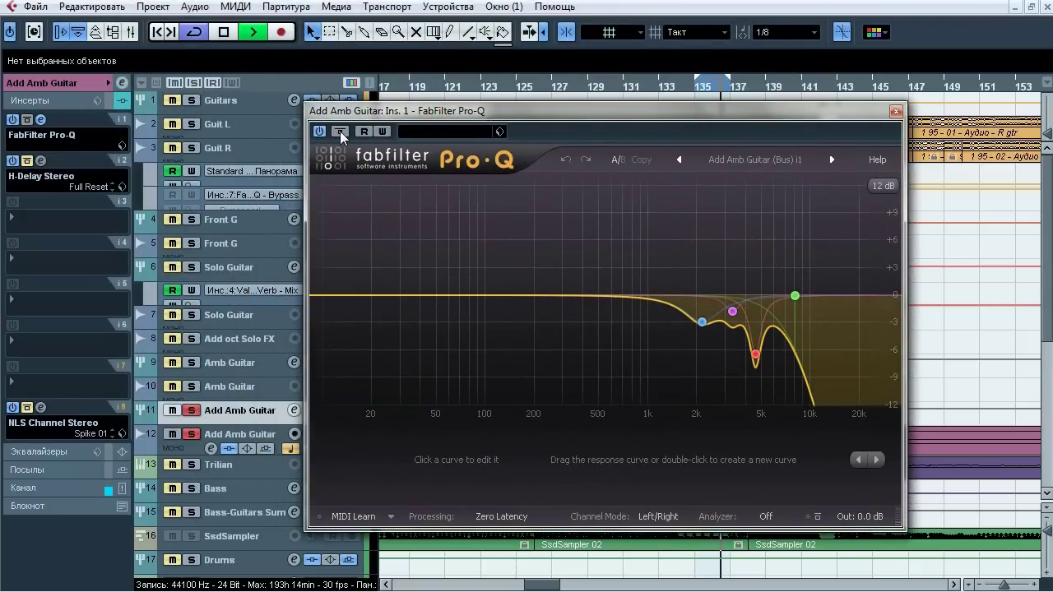
click(340, 132)
click(342, 133)
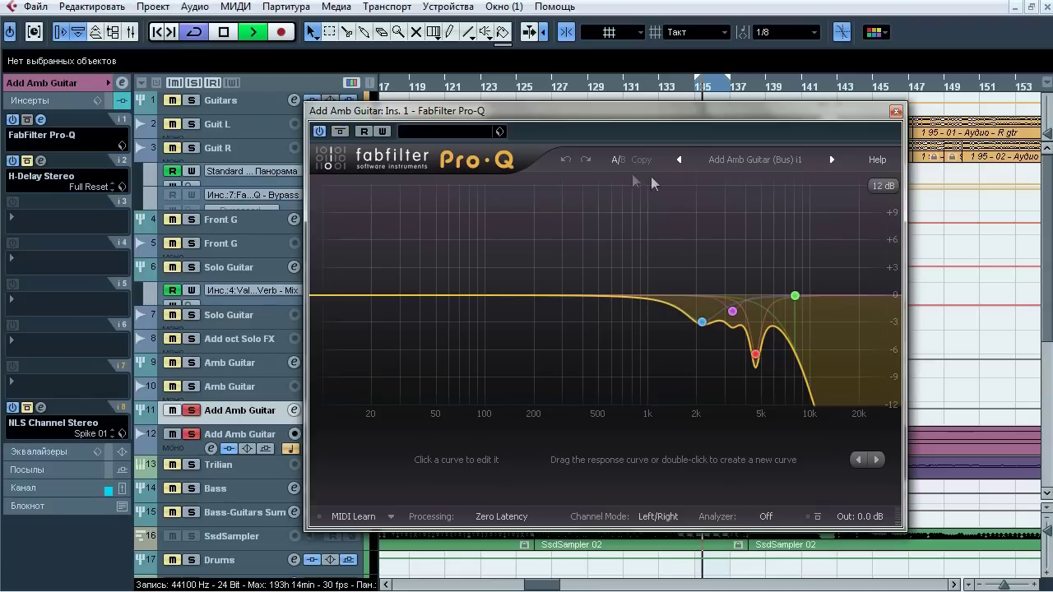
click(223, 33)
click(896, 112)
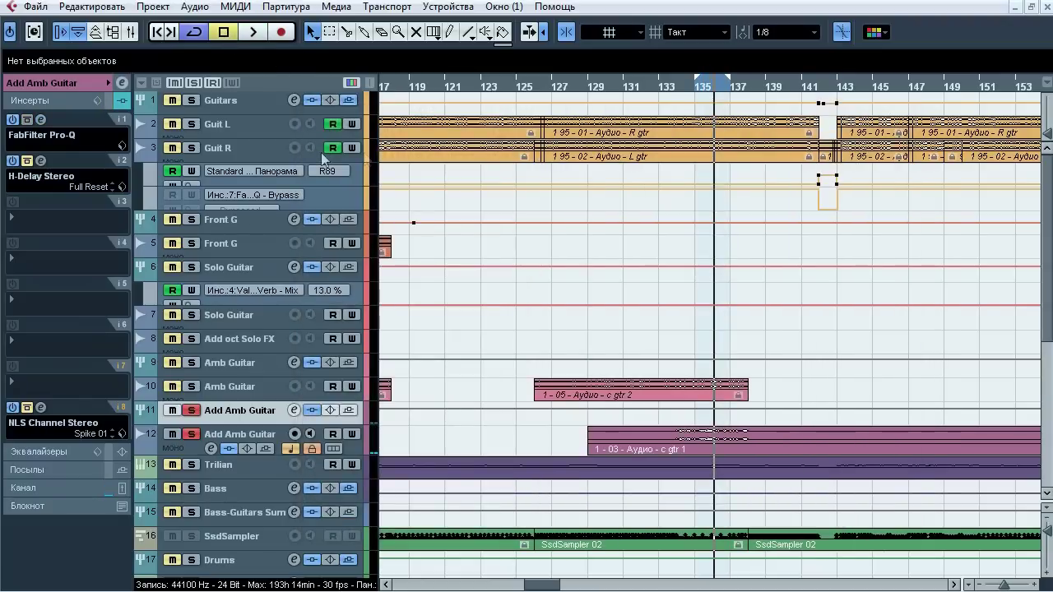
Open H-Delay Stereo in insert 2 of the Add Amb Guitar group and take it out of bypass during playback
click(41, 161)
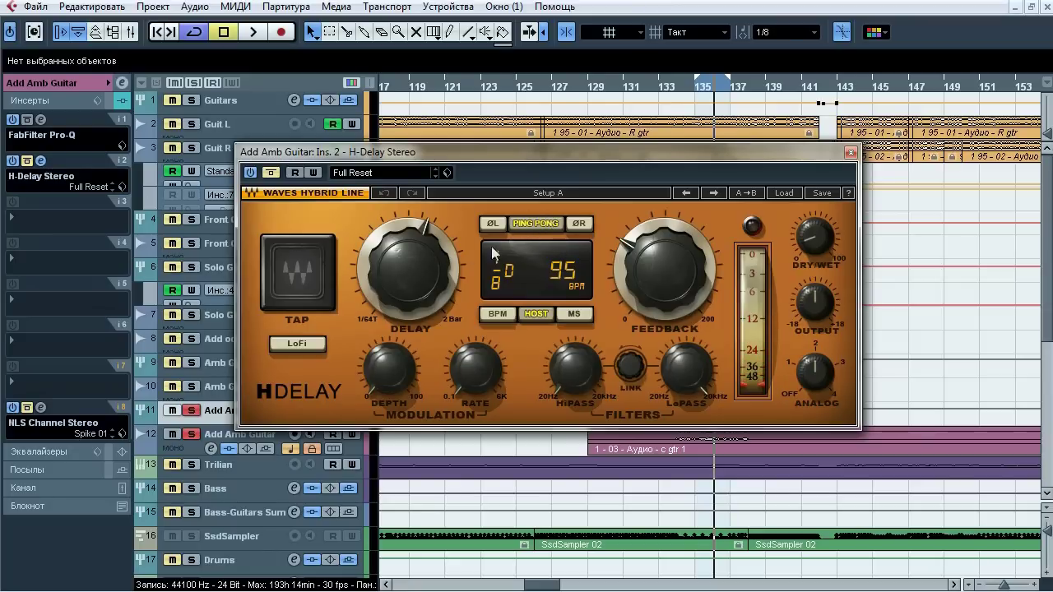
click(250, 34)
click(271, 173)
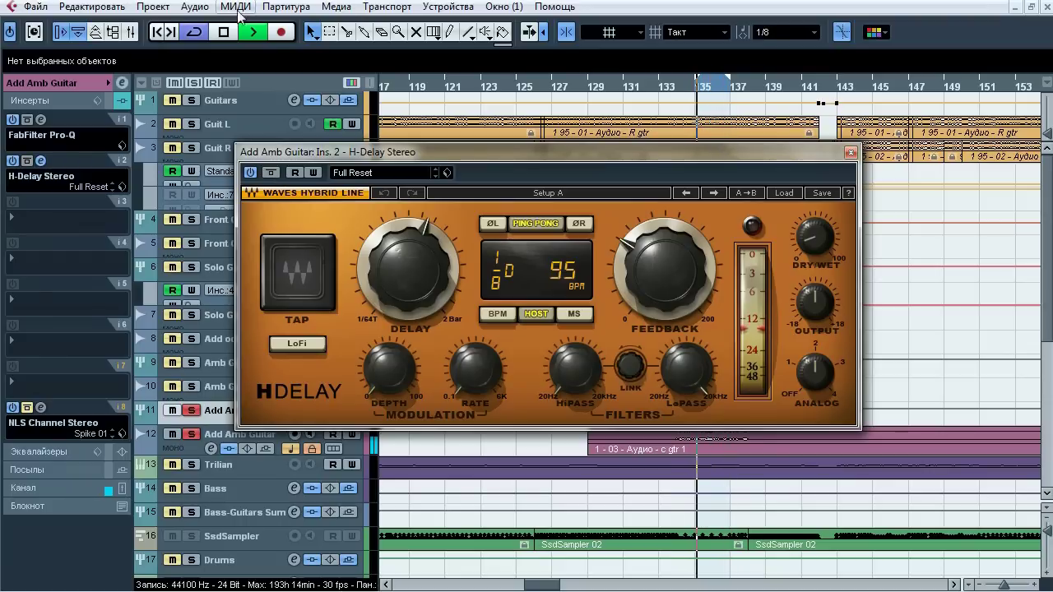
click(227, 32)
click(851, 152)
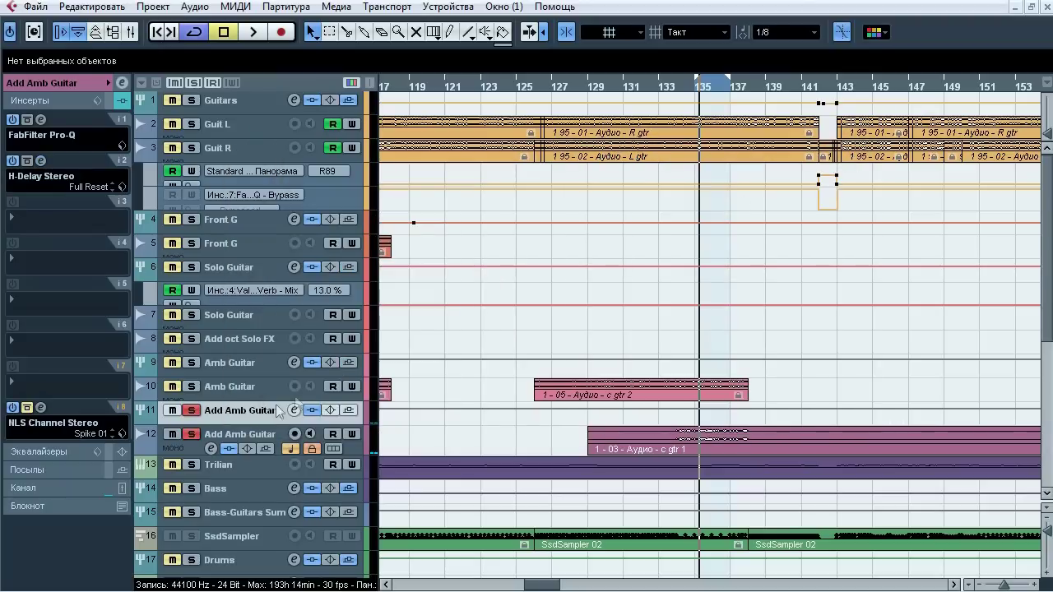
Take NLS Channel Stereo in insert 8 of the Add Amb Guitar group out of bypass during playback, and unsolo the group
click(46, 409)
drag(699, 497, 438, 41)
click(257, 33)
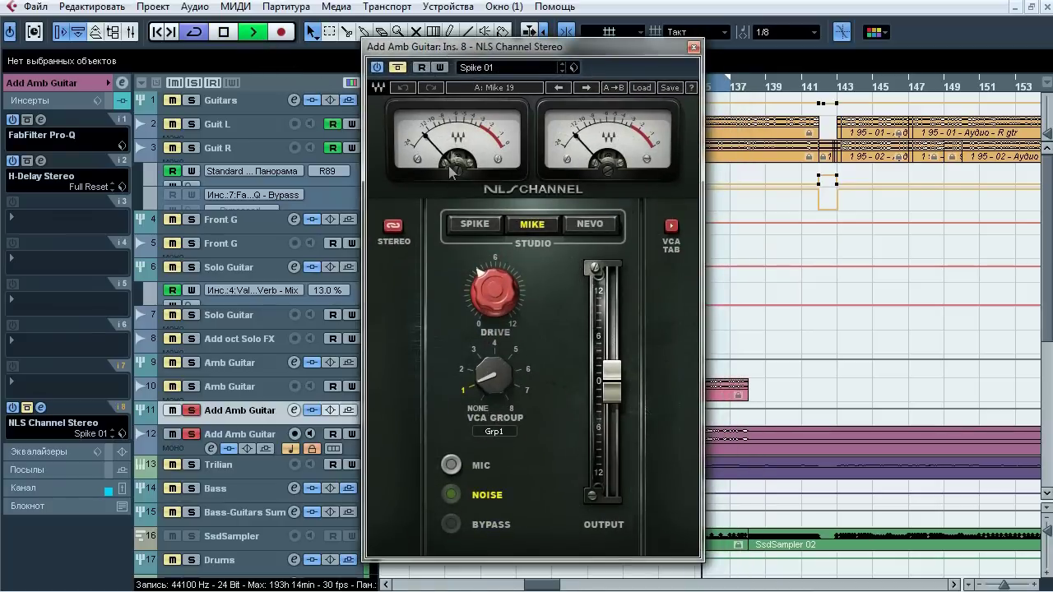
click(399, 68)
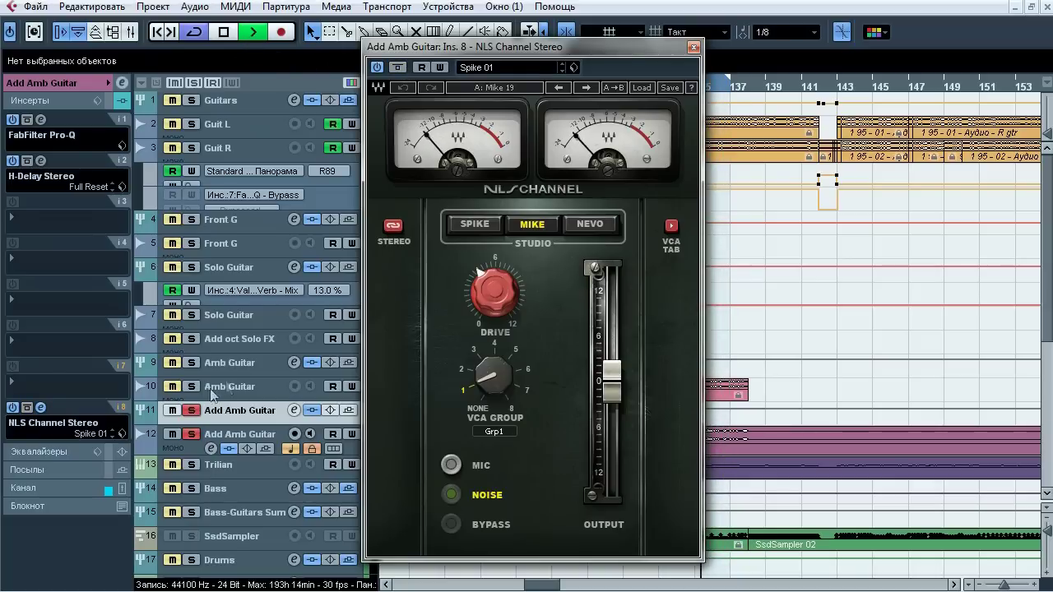
click(191, 410)
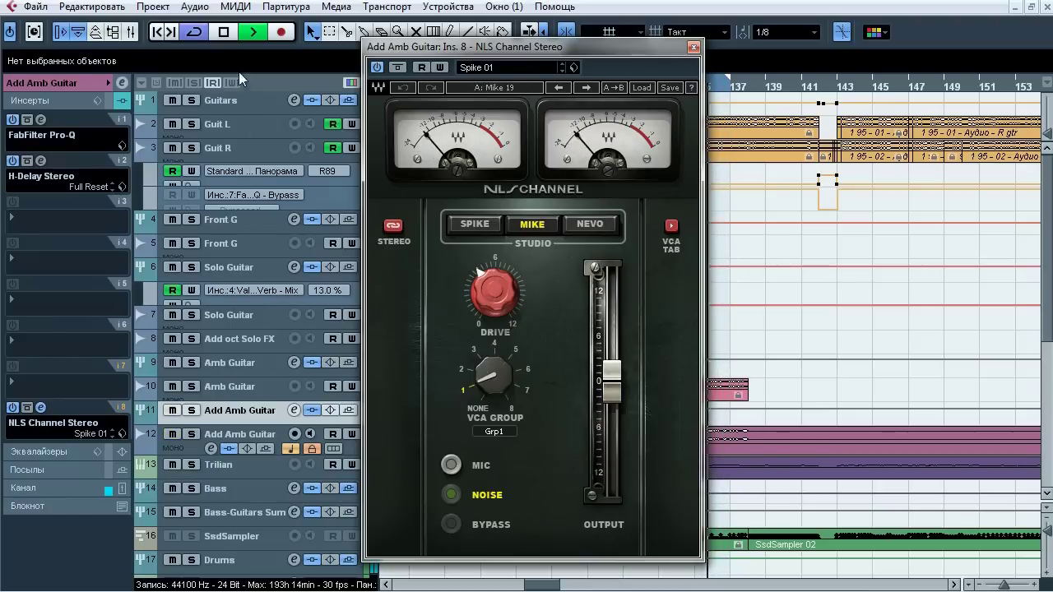
click(225, 34)
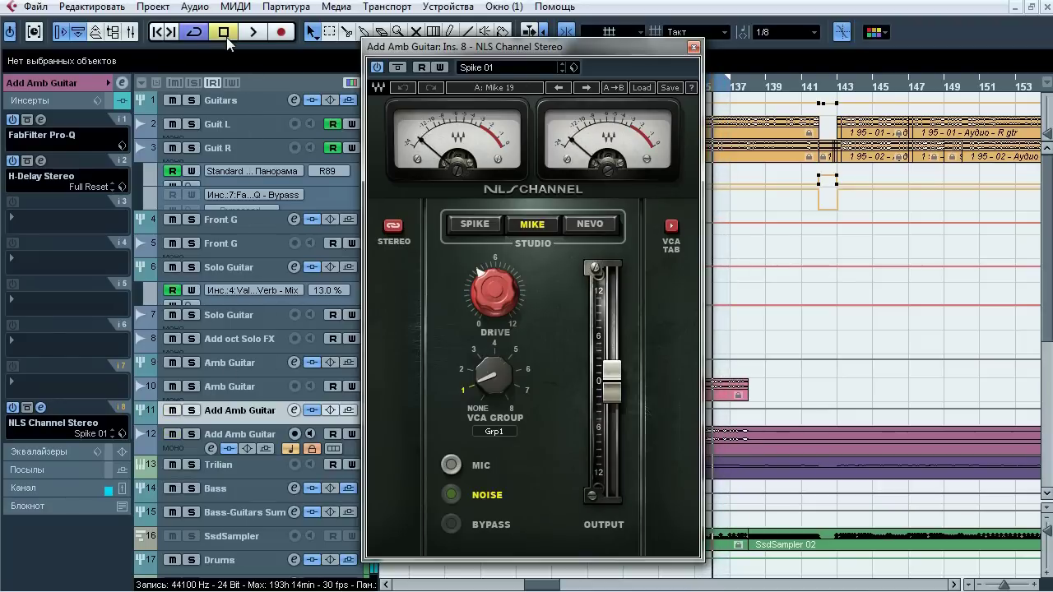
click(694, 48)
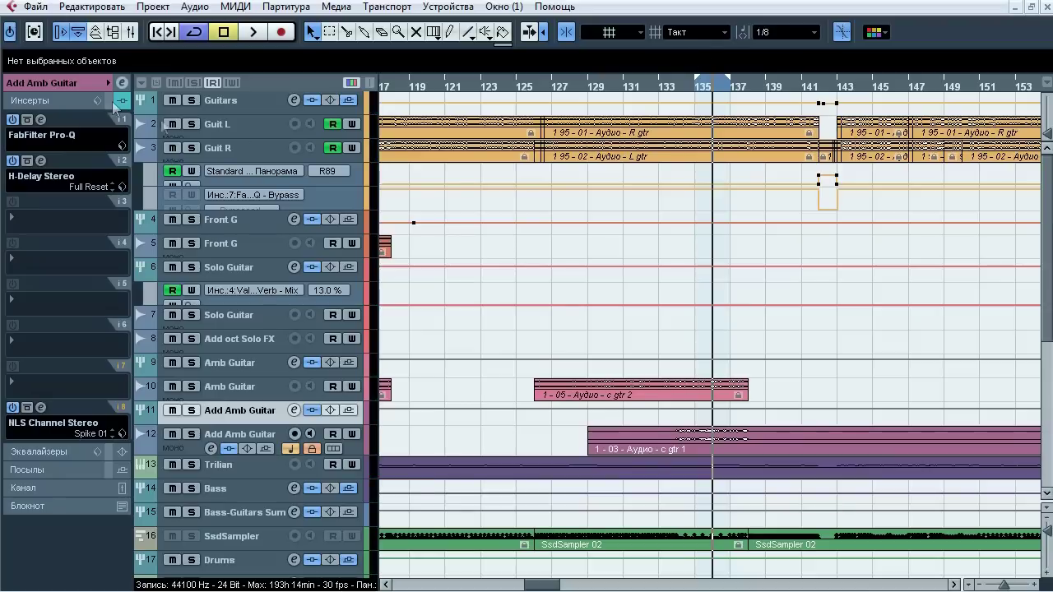
click(69, 85)
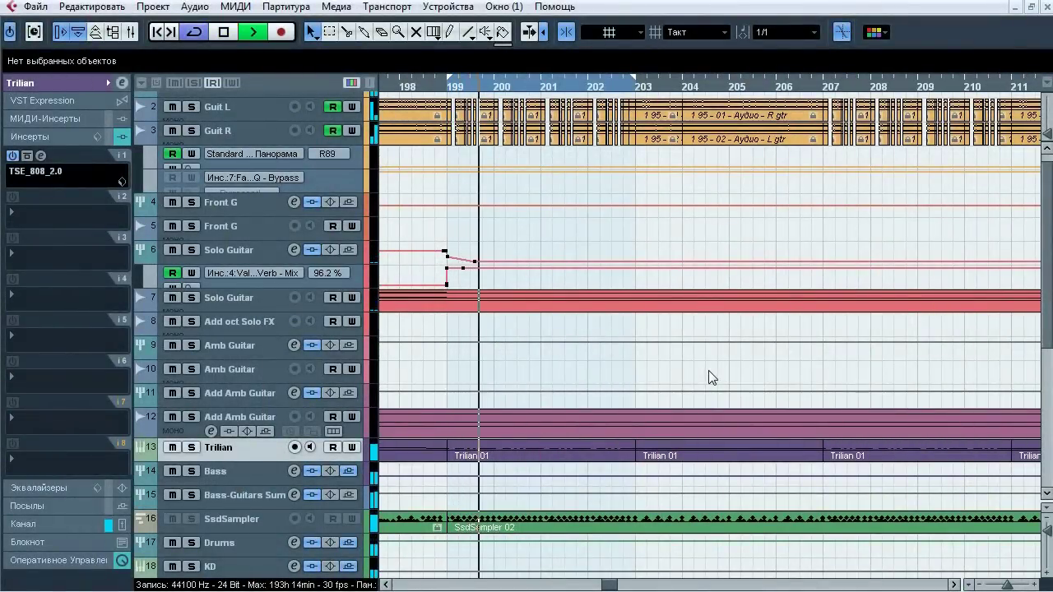
Audition the Trilian bass from bar 199 by soloing and unsoloing it, muting and unmuting it, and stopping playback
click(191, 448)
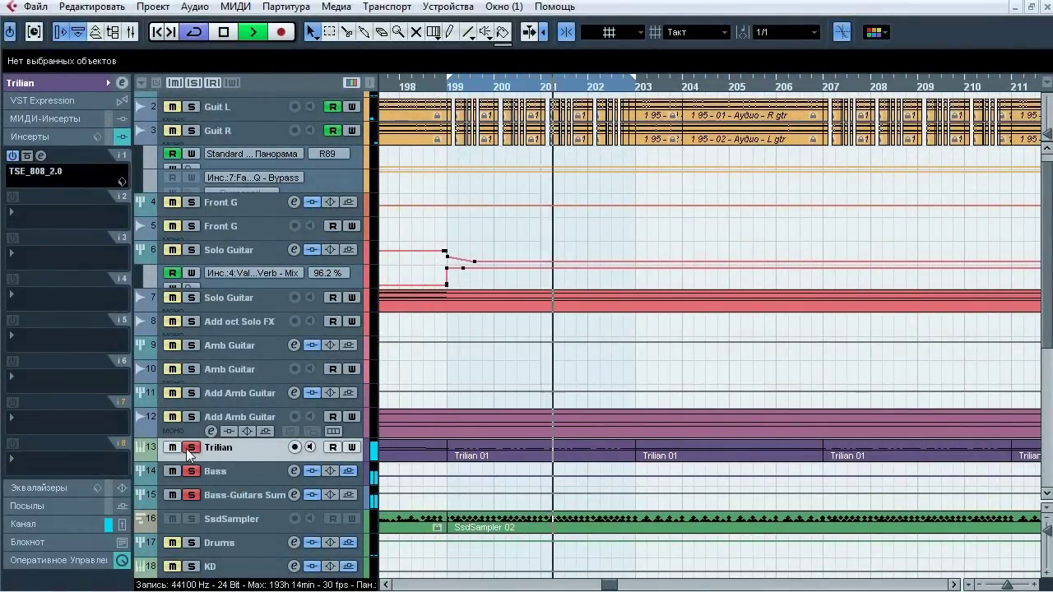
click(191, 448)
click(172, 448)
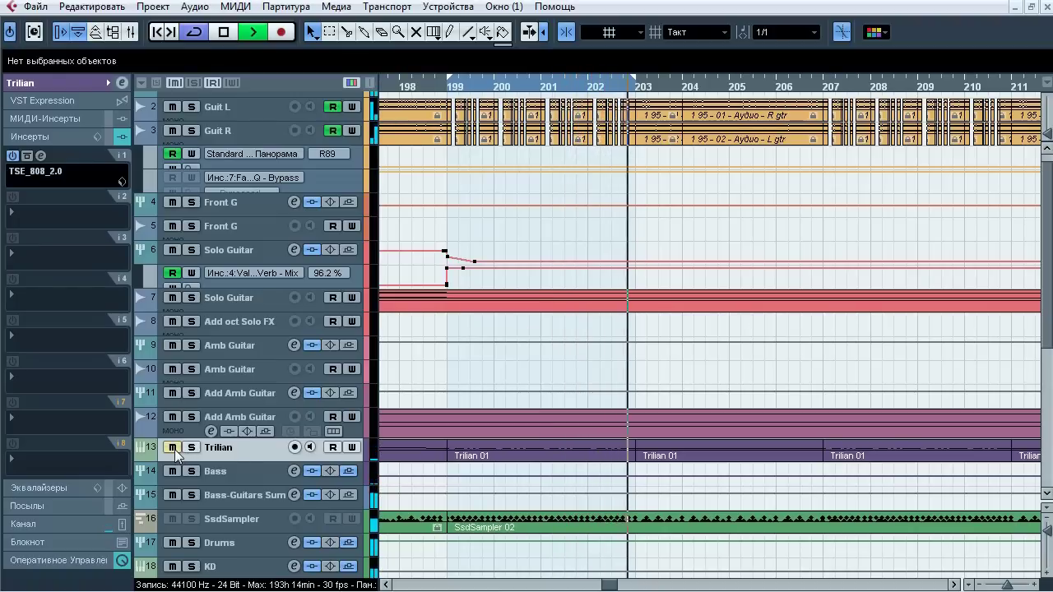
click(174, 452)
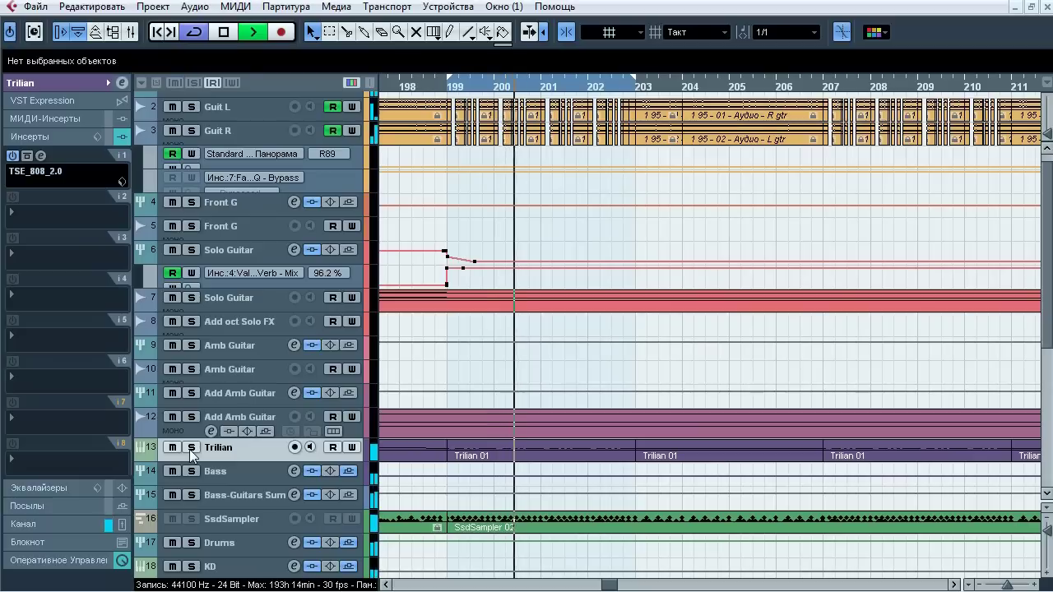
key(space)
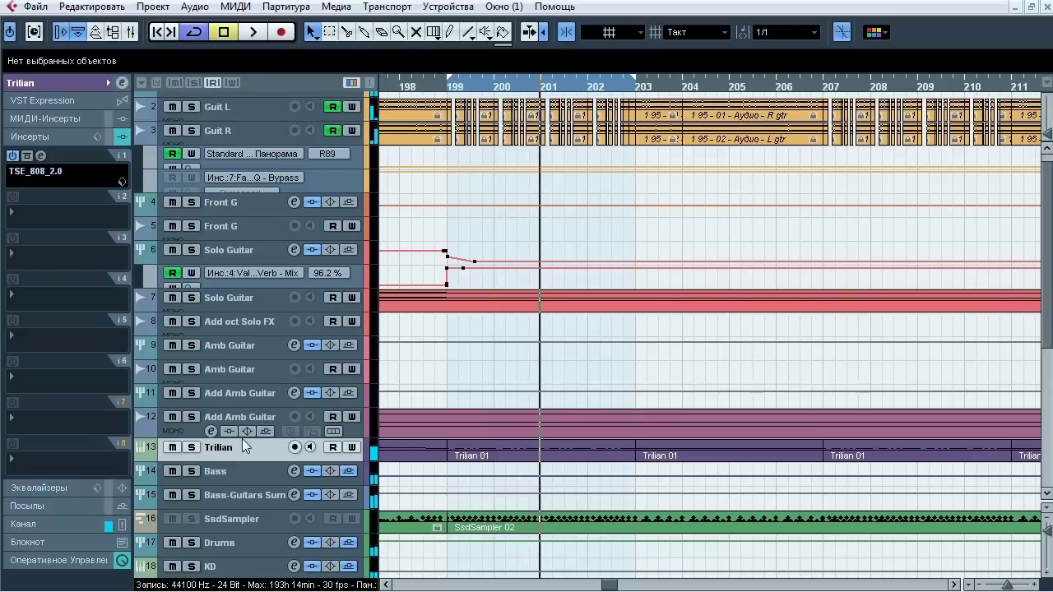
Open the Trilian instrument and examine the Main, Edit and FX pages of the KSE Bass DI patch
click(61, 84)
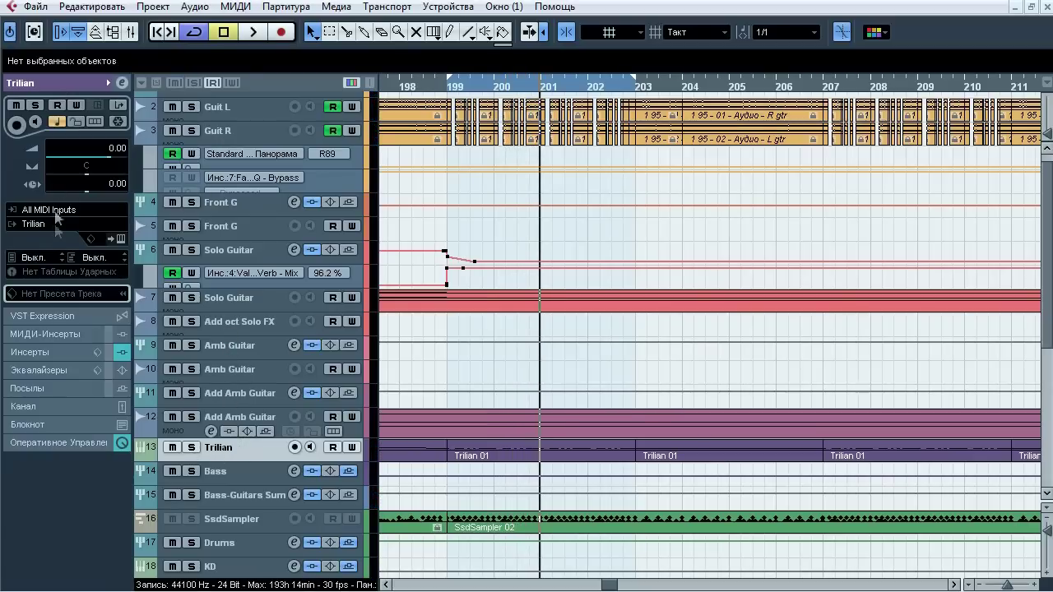
click(121, 238)
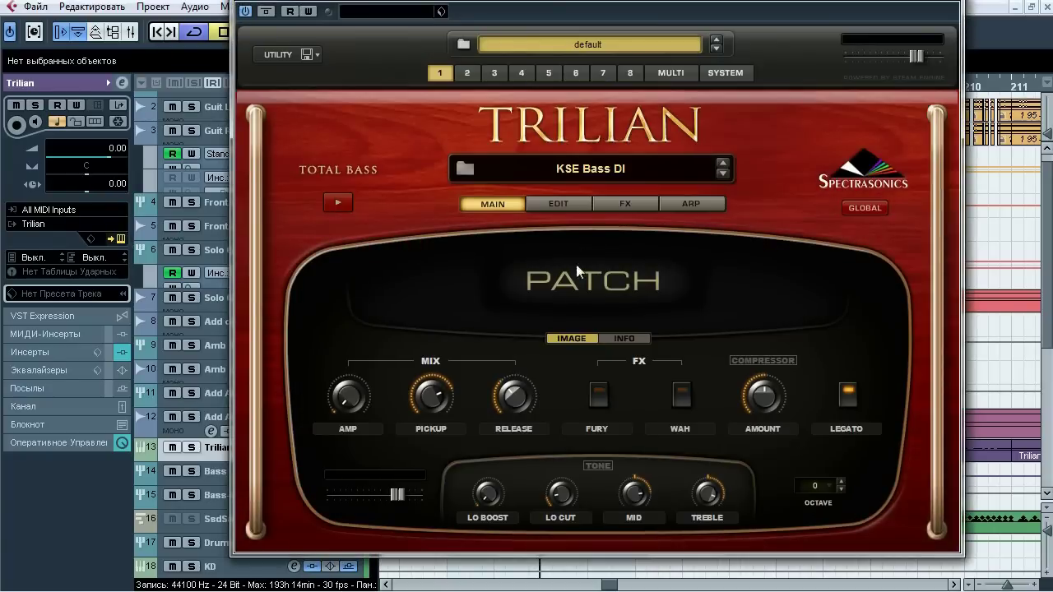
click(615, 206)
click(578, 207)
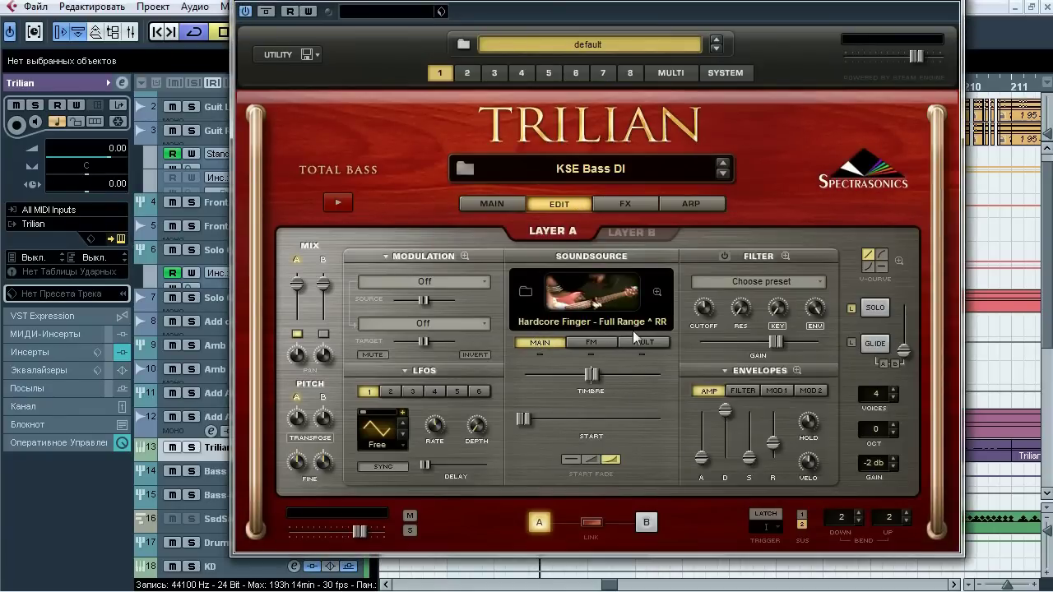
click(627, 205)
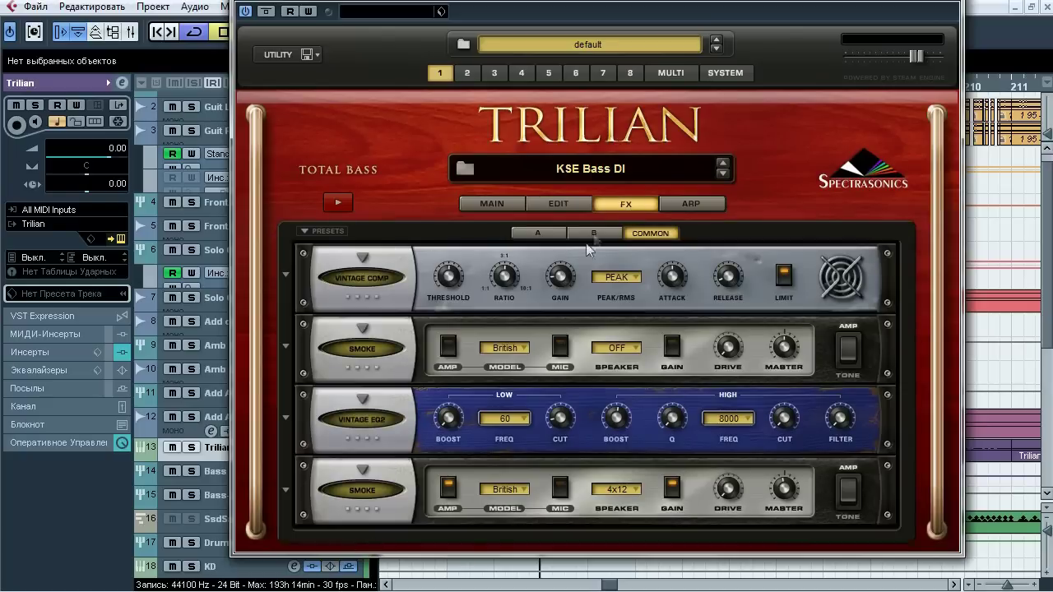
click(554, 235)
click(494, 204)
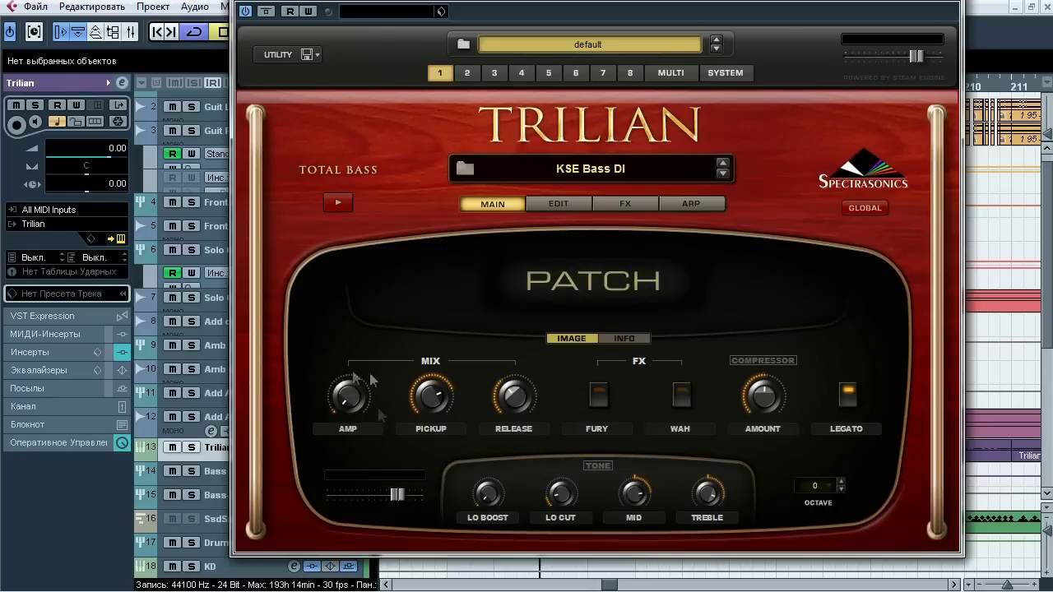
click(955, 4)
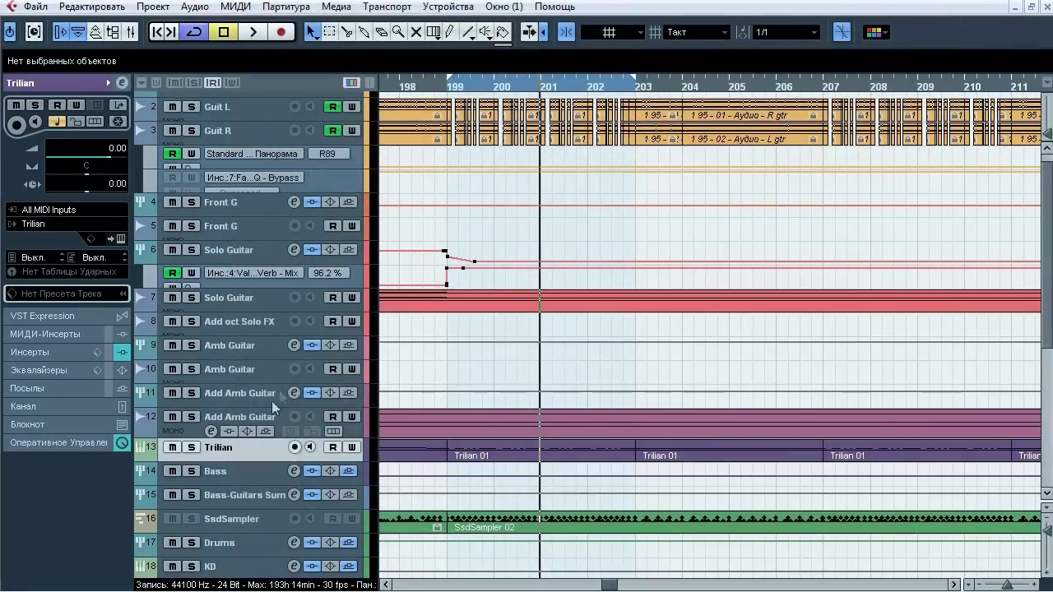
Solo Trilian and play its raw sound with TSE_808_2.0 switched off and the Bass and Bass-Guitars Sum inserts bypassed
click(57, 350)
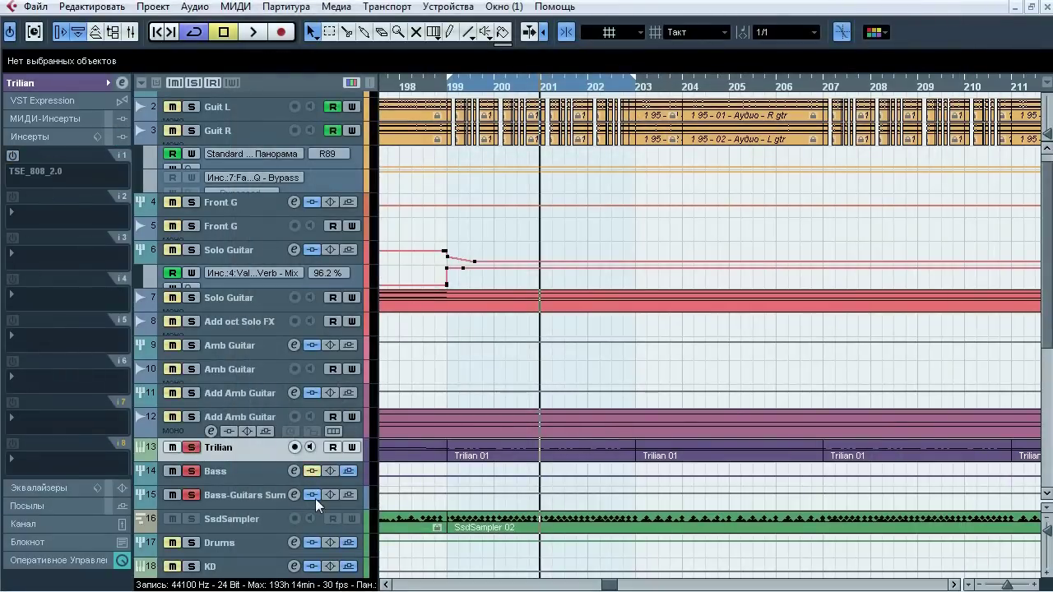
click(251, 34)
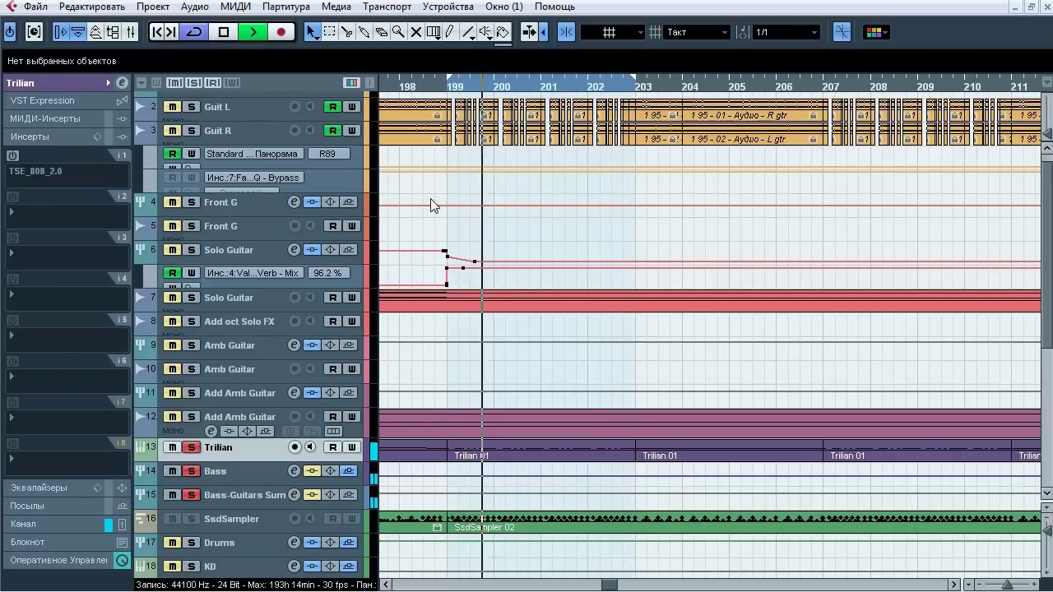
key(space)
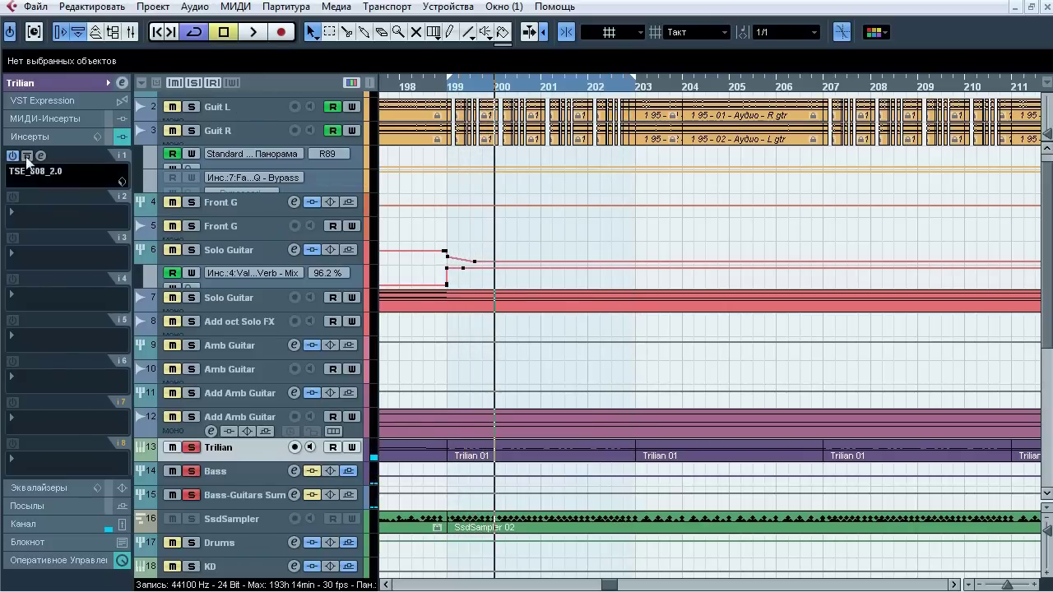
Open TSE_808_2.0 in insert 1 of the Trilian track and compare it bypassed and active during playback
click(41, 156)
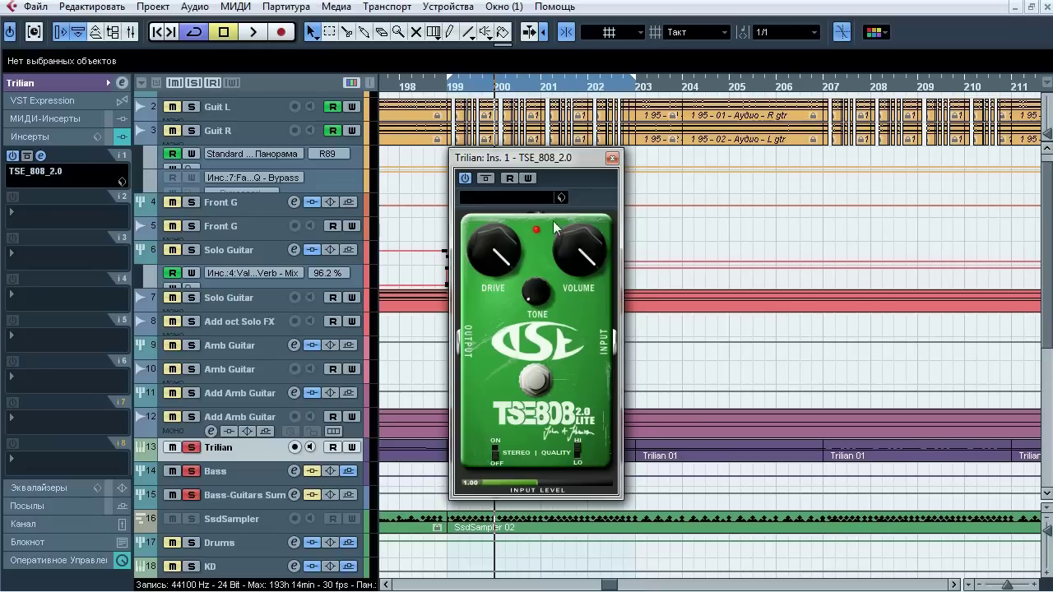
key(space)
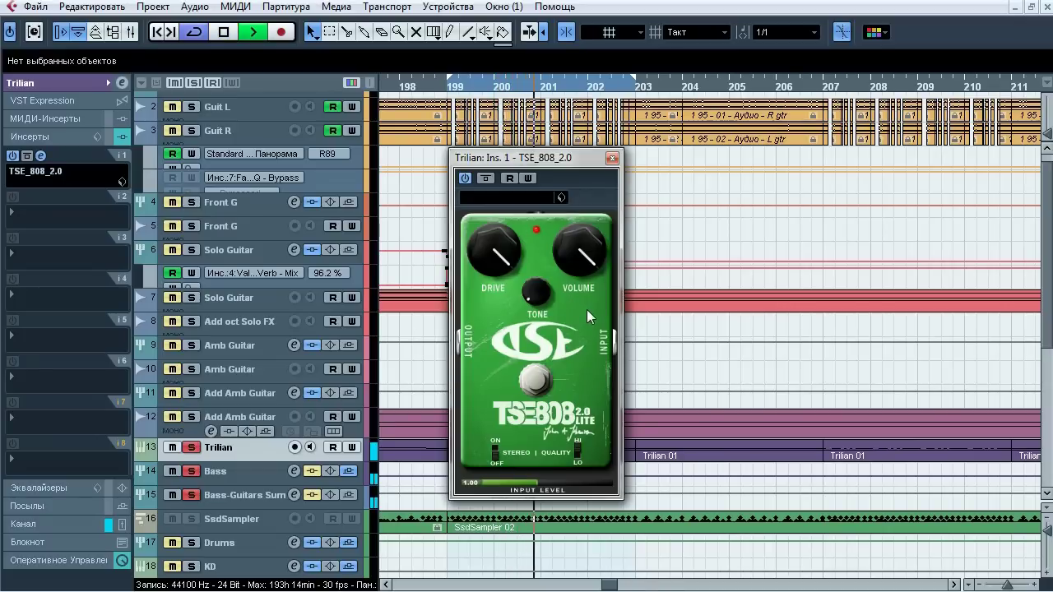
click(486, 178)
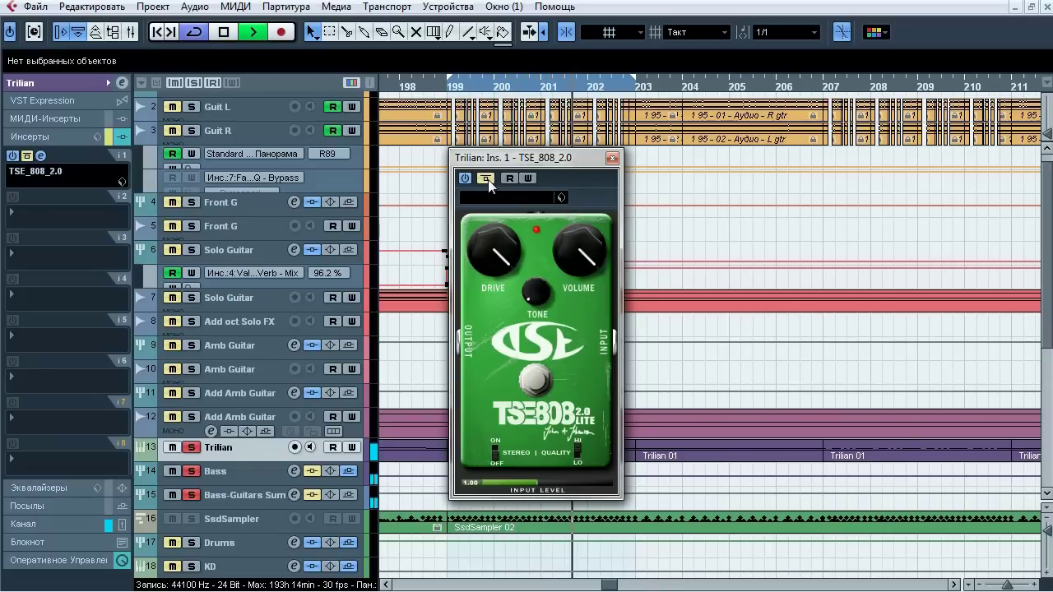
click(486, 178)
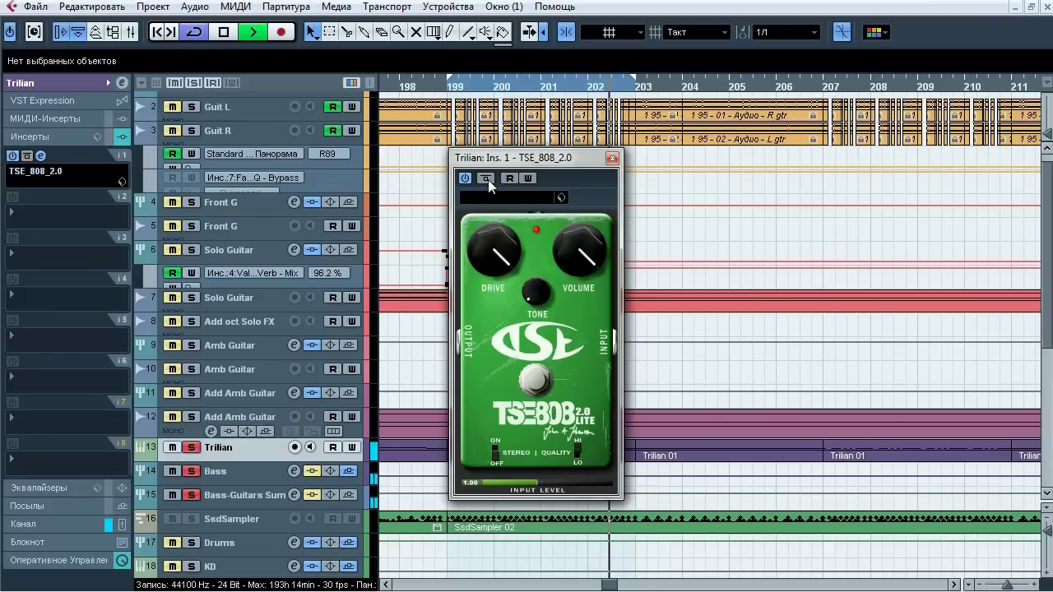
Freeze the Trilian instrument channel and check its output routing in the channel settings
key(space)
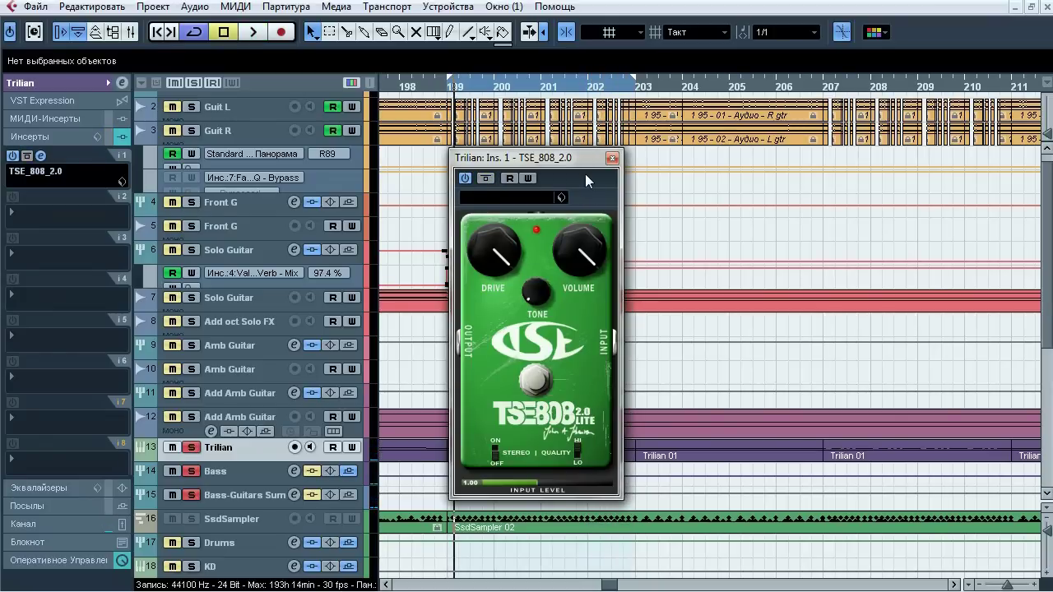
click(612, 158)
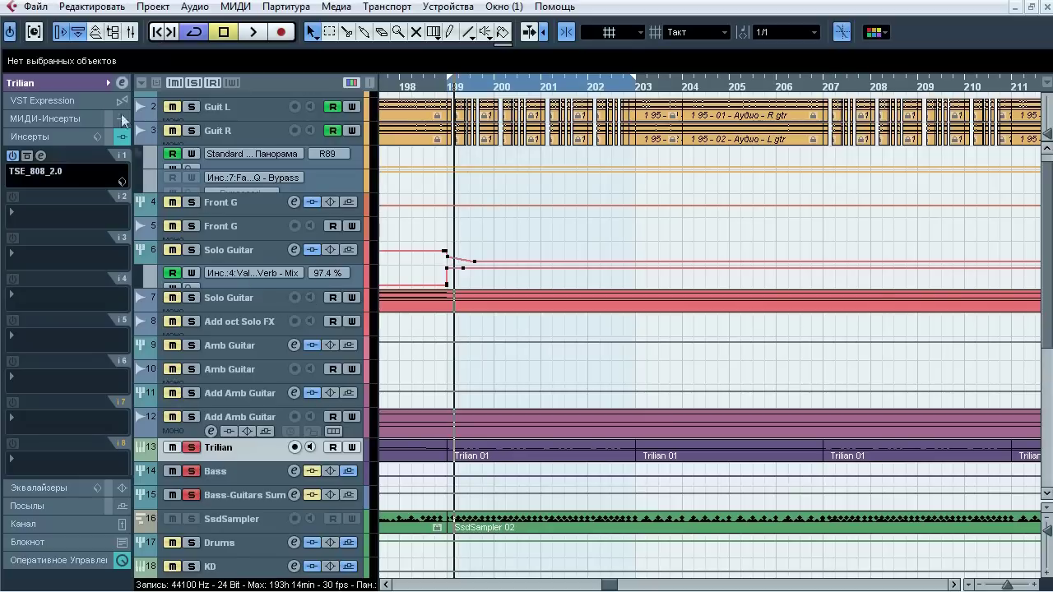
click(79, 82)
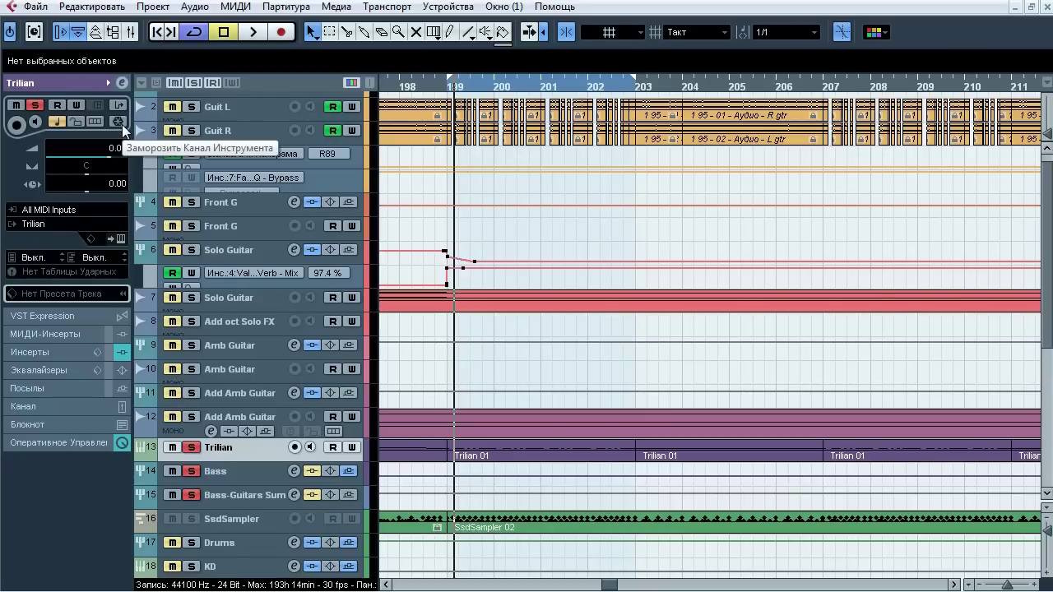
click(120, 123)
click(543, 384)
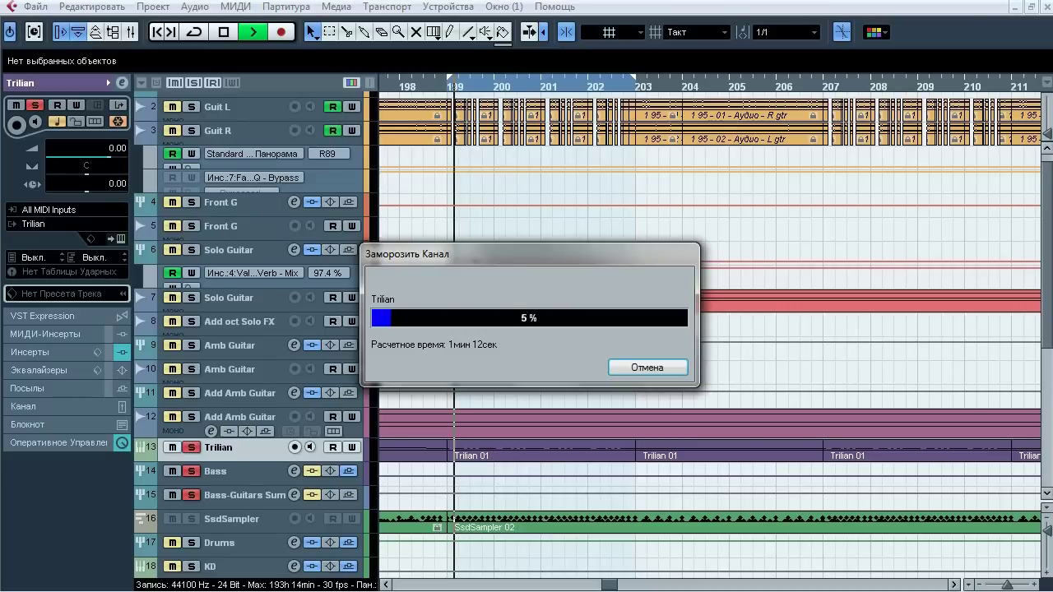
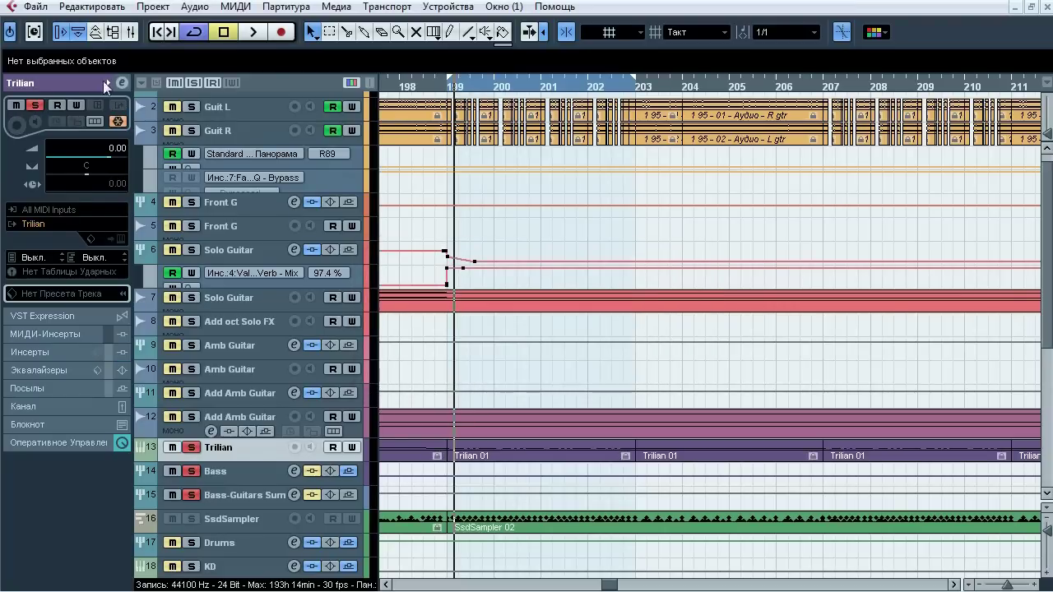
click(122, 83)
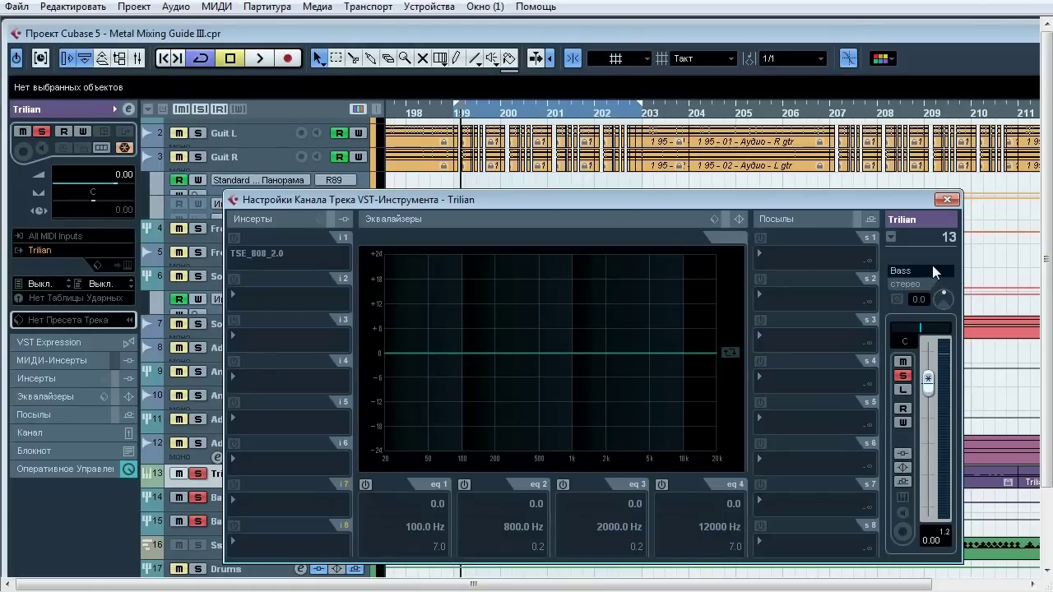
click(947, 199)
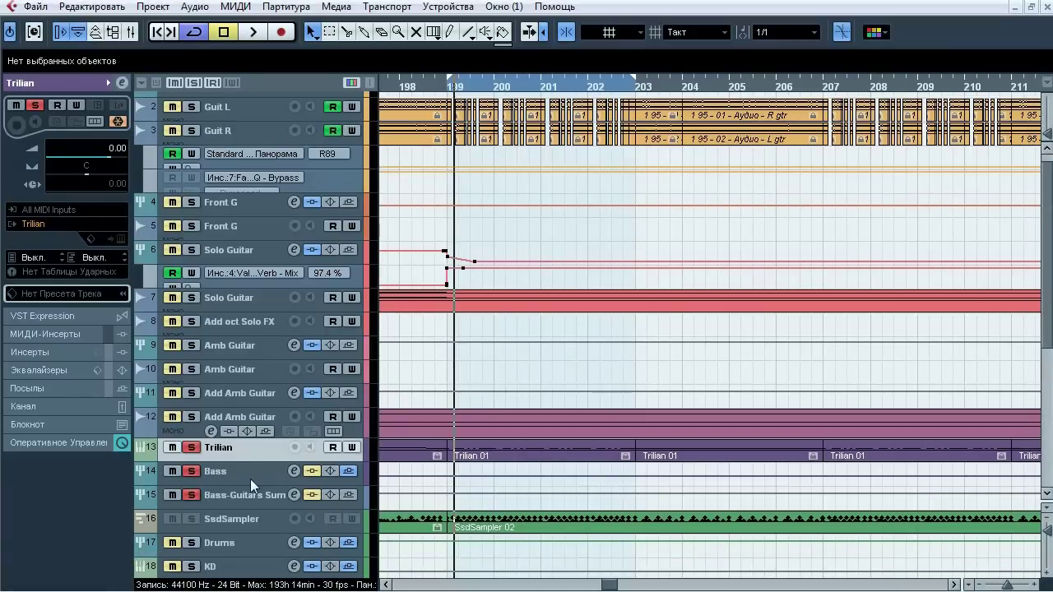
Show the Bass group's inserts and compare the whole chain bypassed and active during playback, leaving it active
click(248, 478)
click(46, 102)
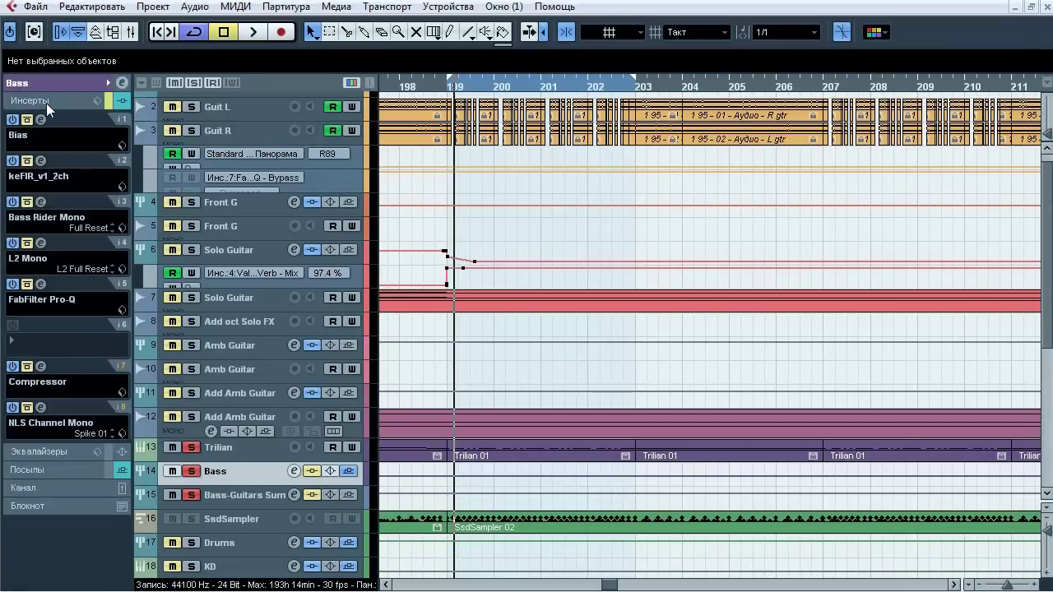
key(space)
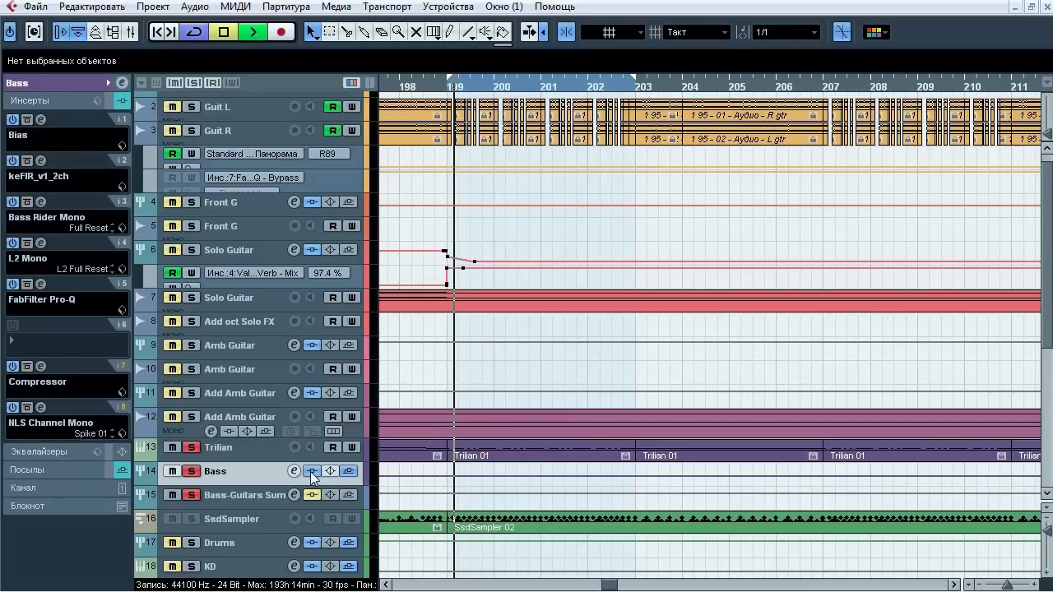
click(311, 472)
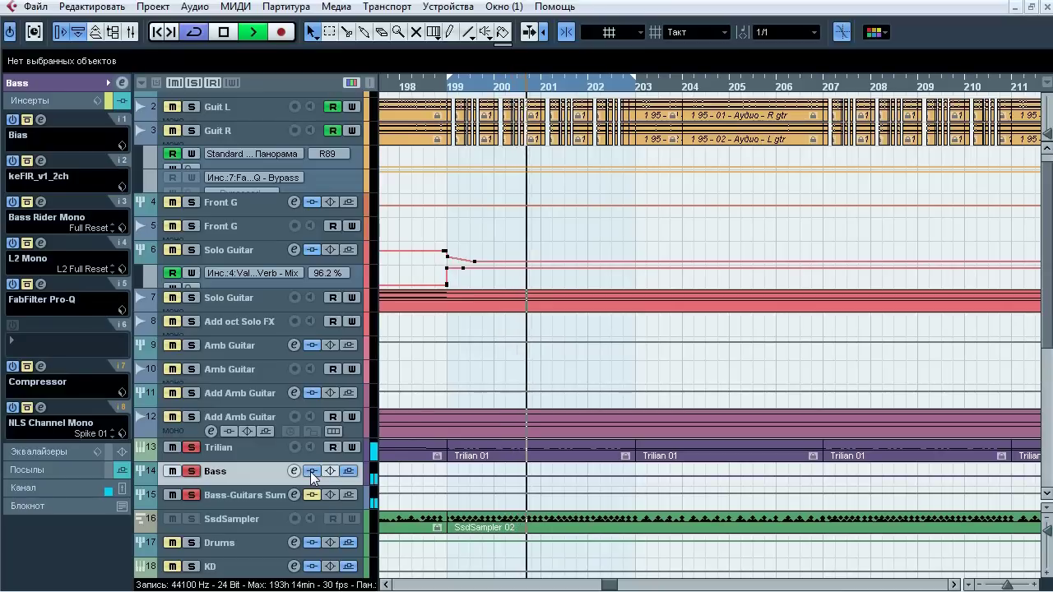
click(311, 471)
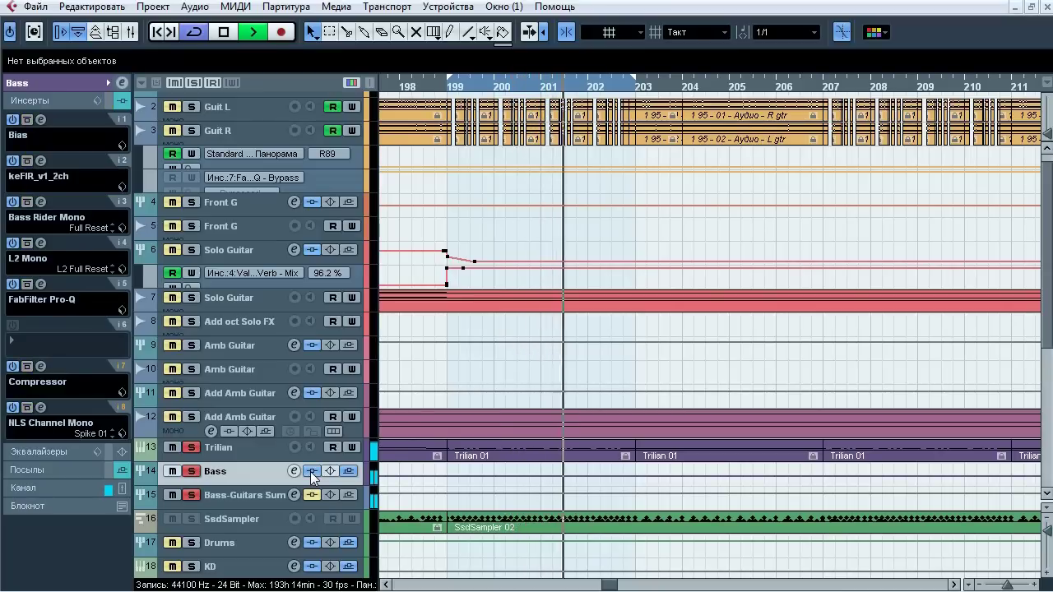
key(space)
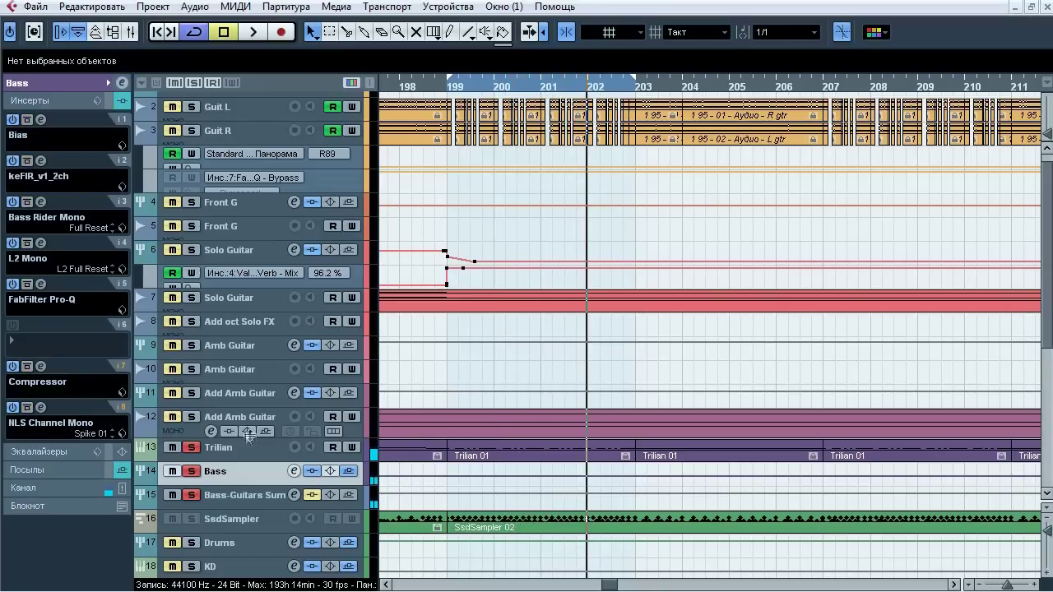
Open Bias in insert 1 of the Bass group and examine the DC BS600 amp's preamp, tone stack, power amp, transformer and cab
click(42, 117)
click(241, 169)
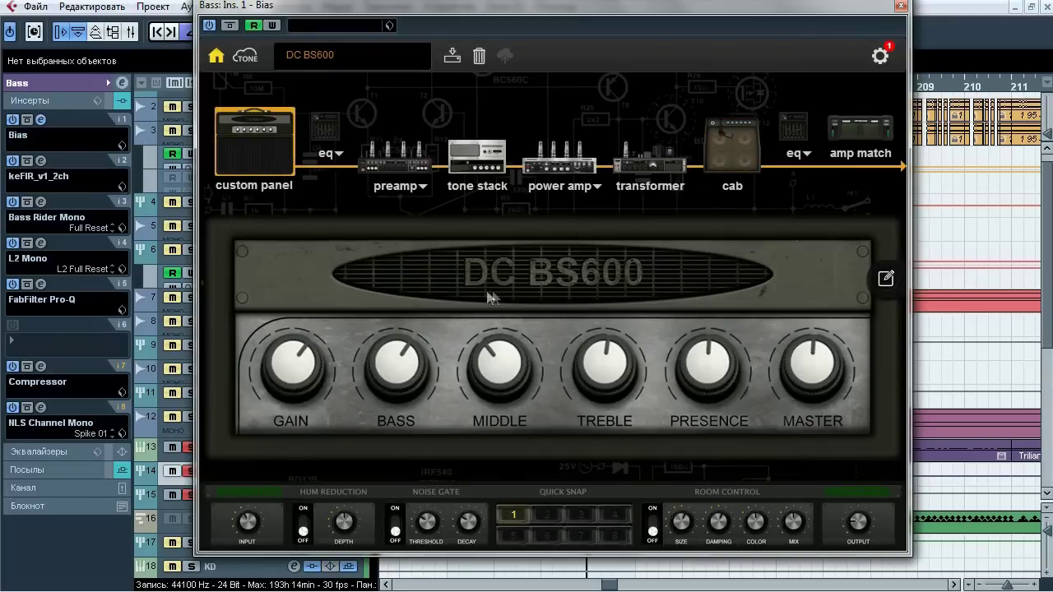
click(409, 161)
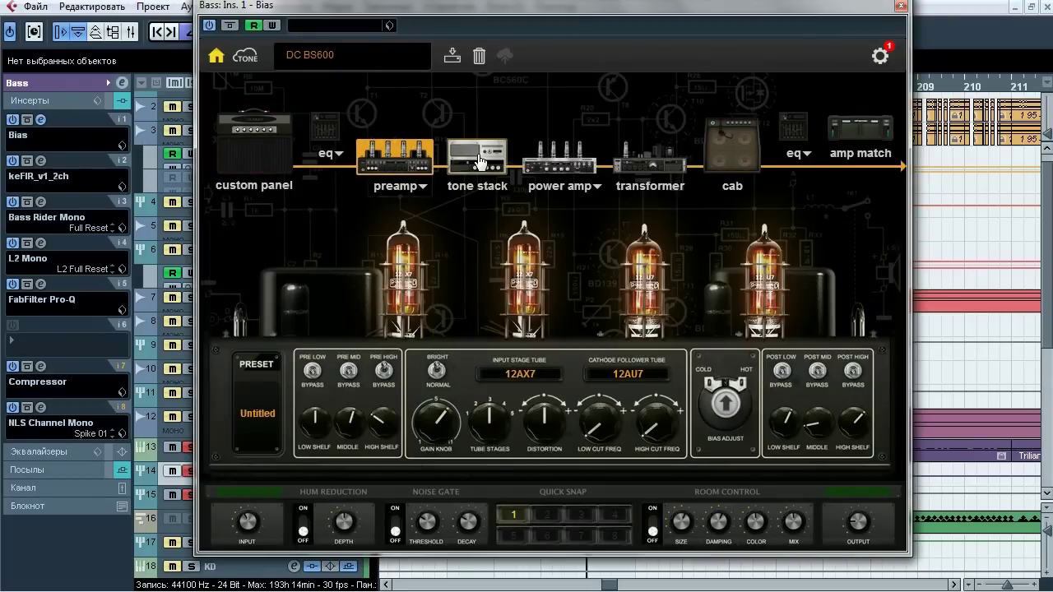
click(477, 161)
click(560, 160)
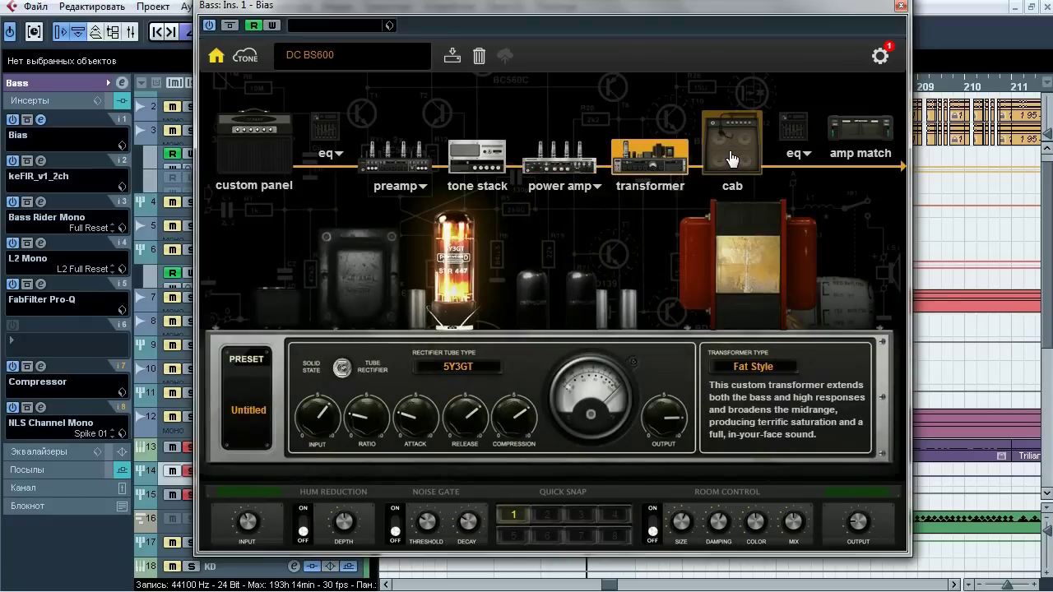
click(724, 161)
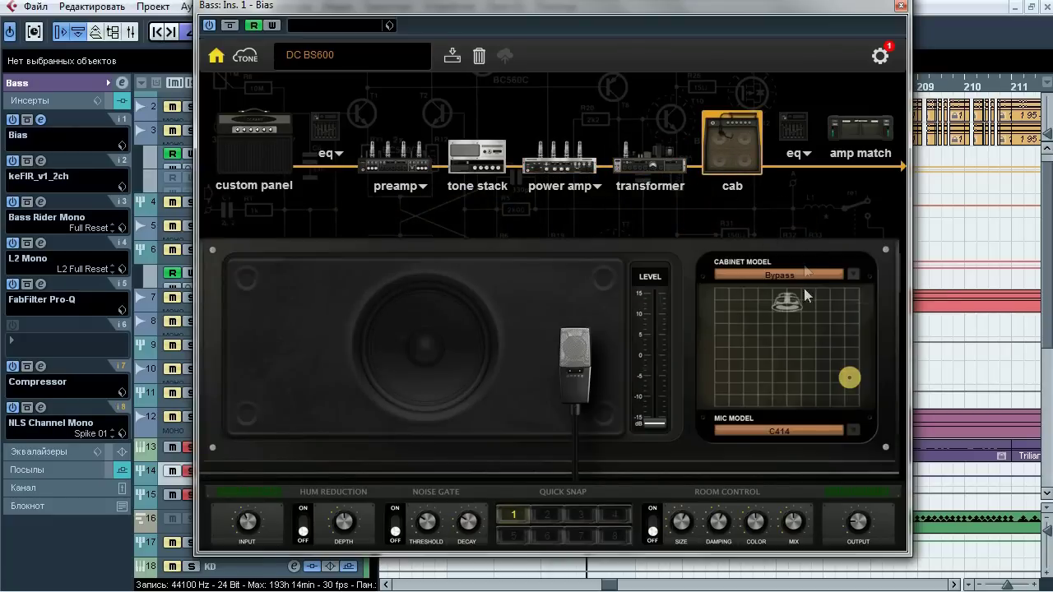
click(901, 6)
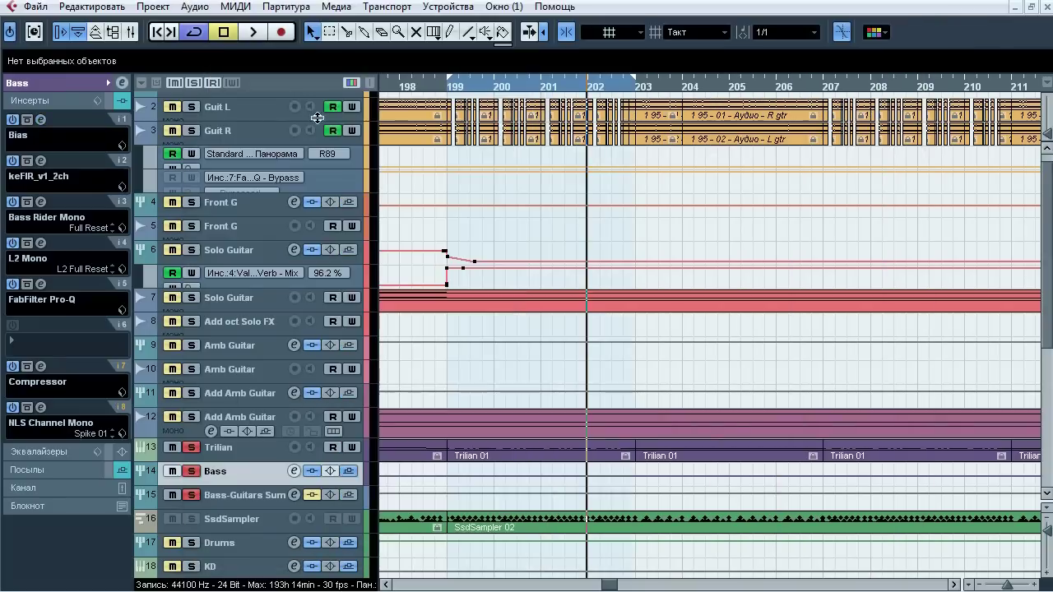
Open keFIR_v1_2ch in insert 2 of the Bass group and compare it bypassed and active during playback
click(39, 160)
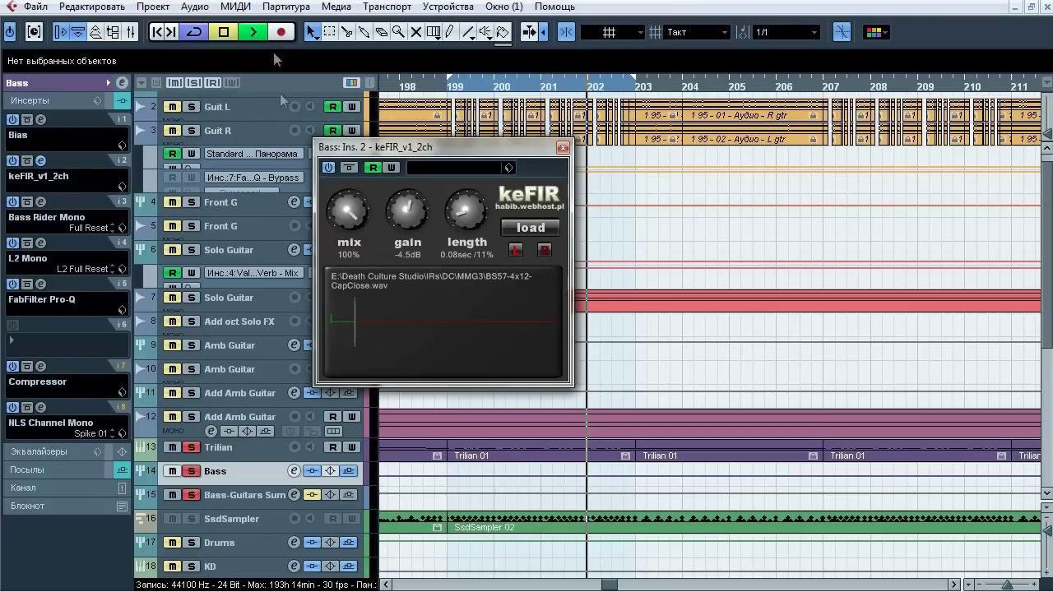
click(350, 168)
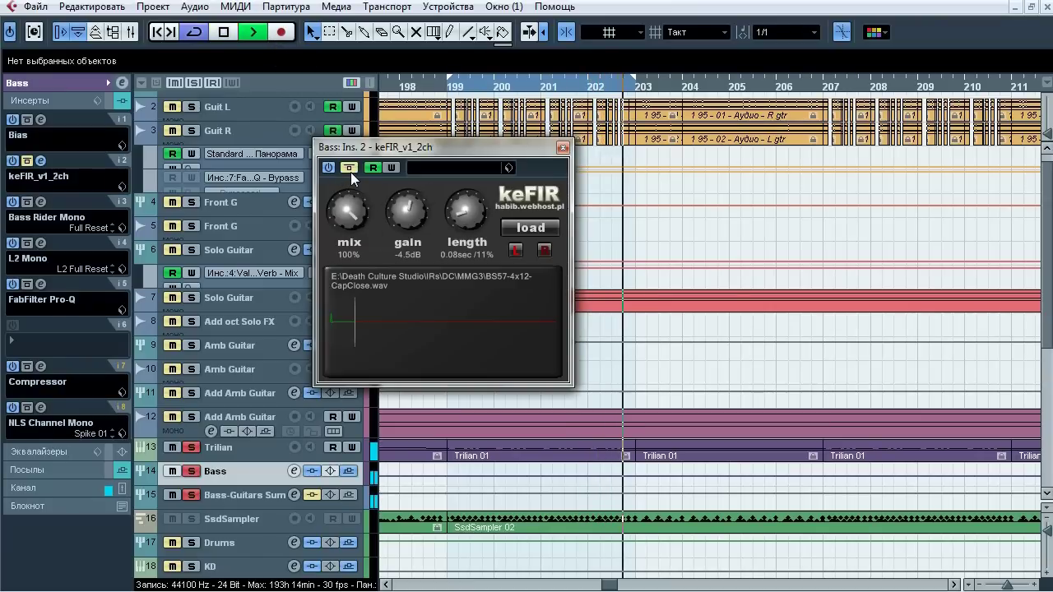
click(350, 168)
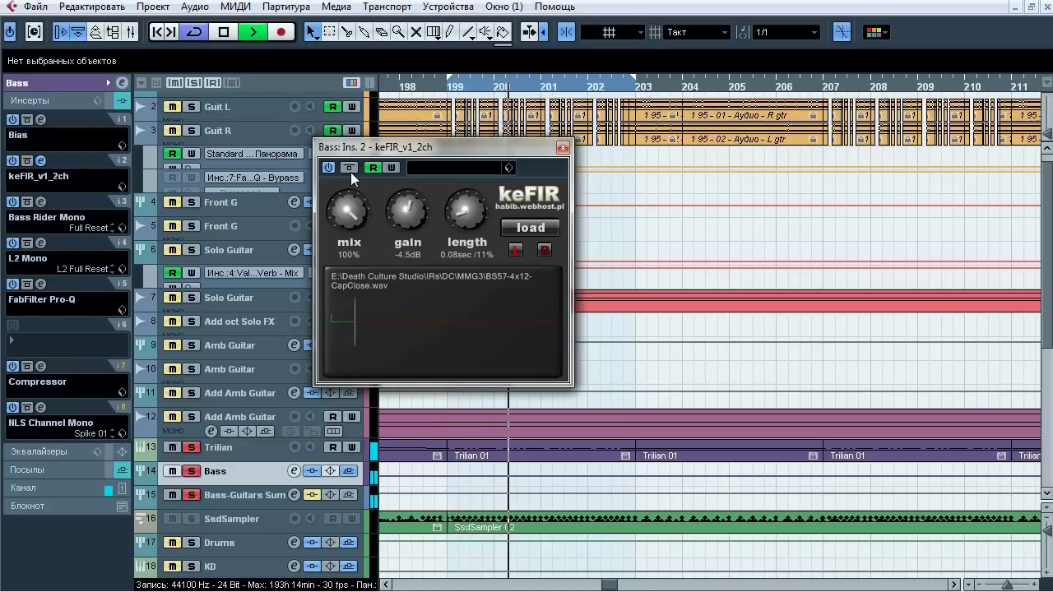
click(222, 32)
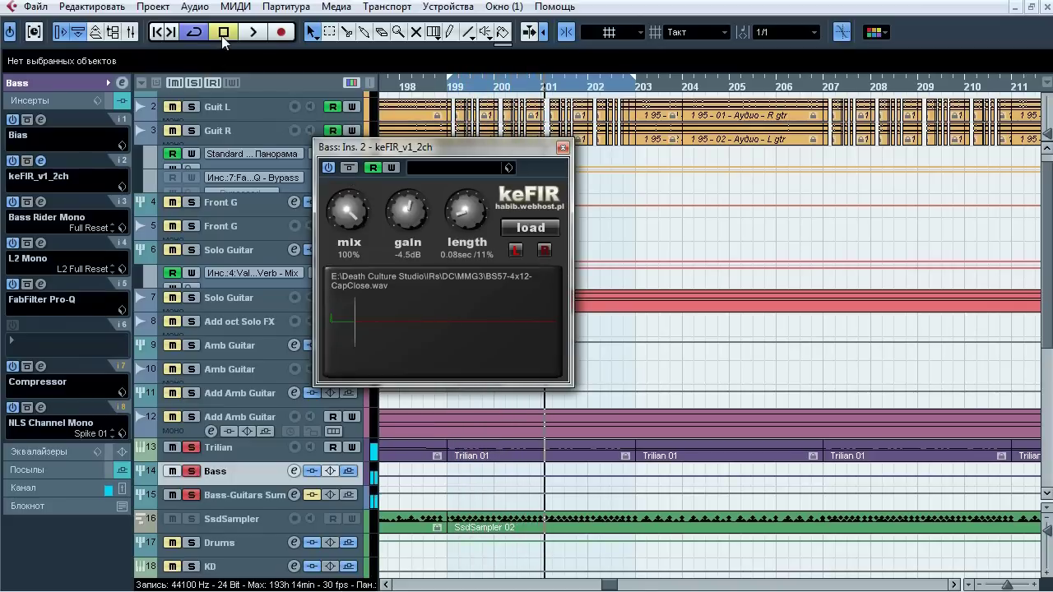
click(563, 148)
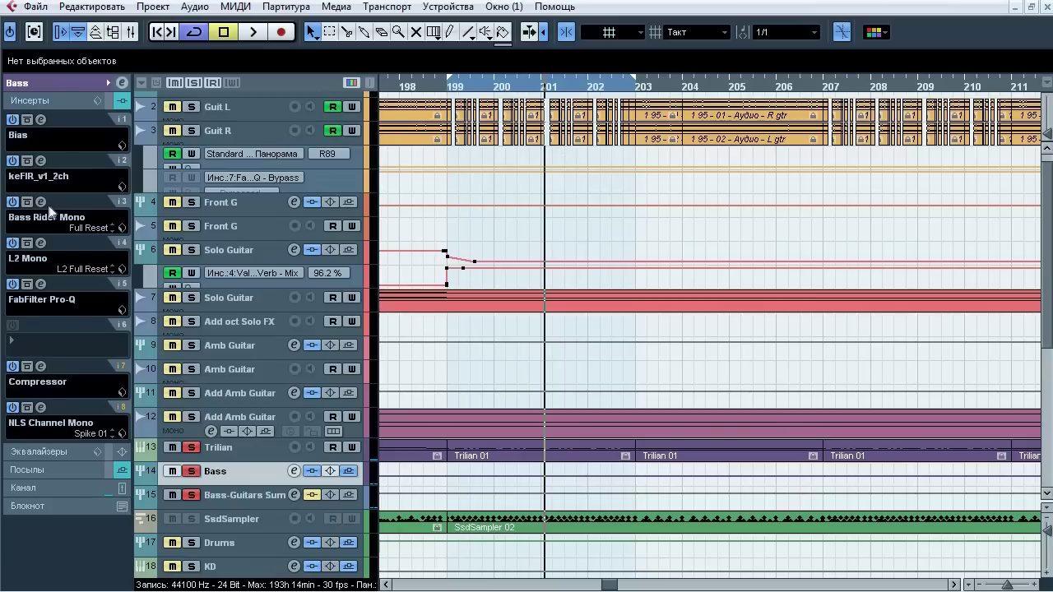
Open Bass Rider Mono in insert 3 of the Bass group and watch its rider fader while playing from about bar 176
click(42, 203)
drag(353, 100, 658, 58)
drag(1008, 586, 1000, 586)
drag(554, 62, 382, 66)
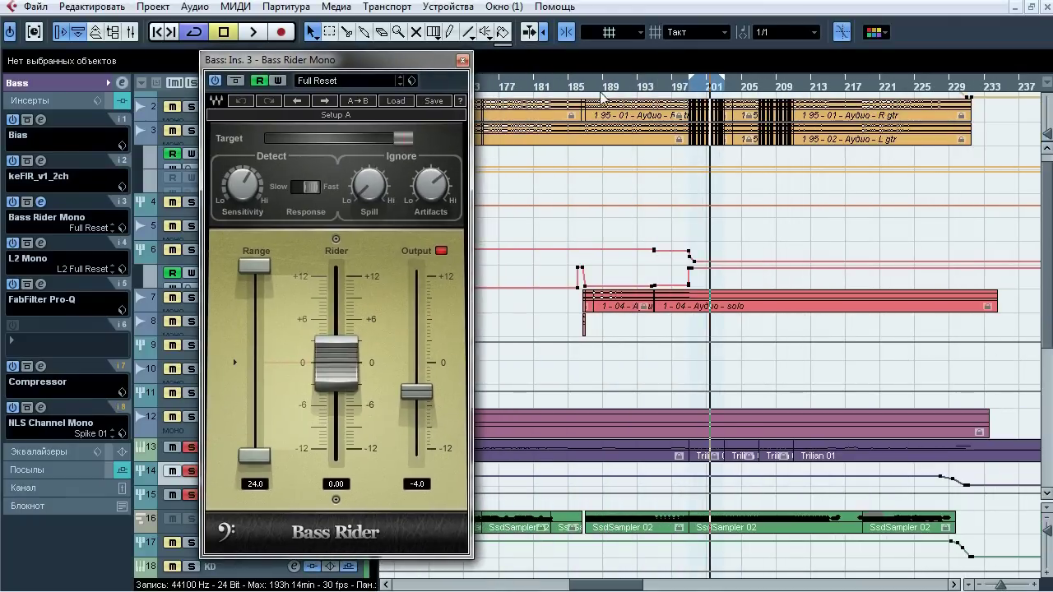
click(498, 87)
key(space)
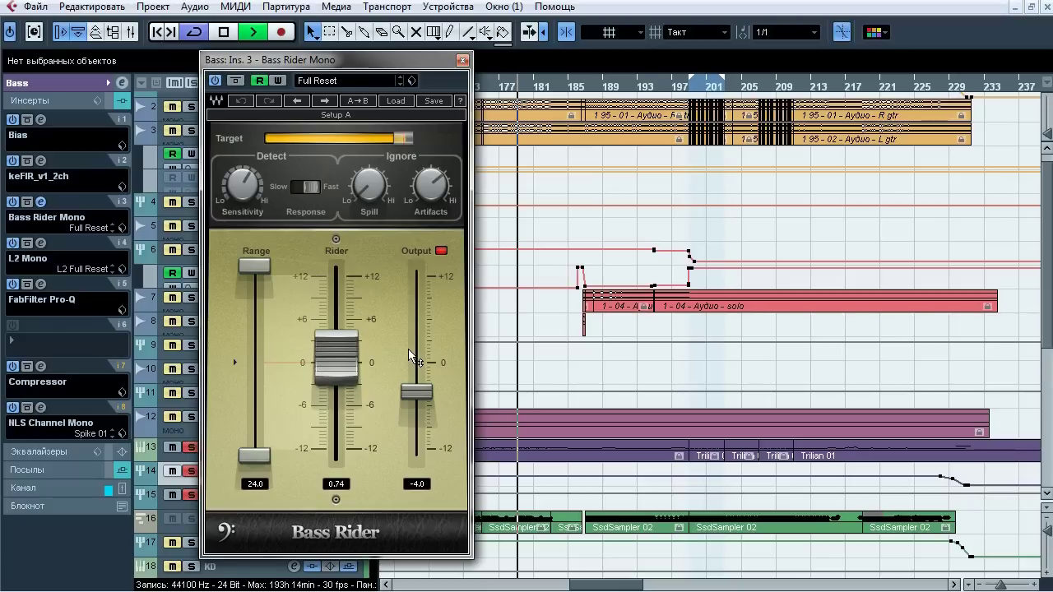
key(space)
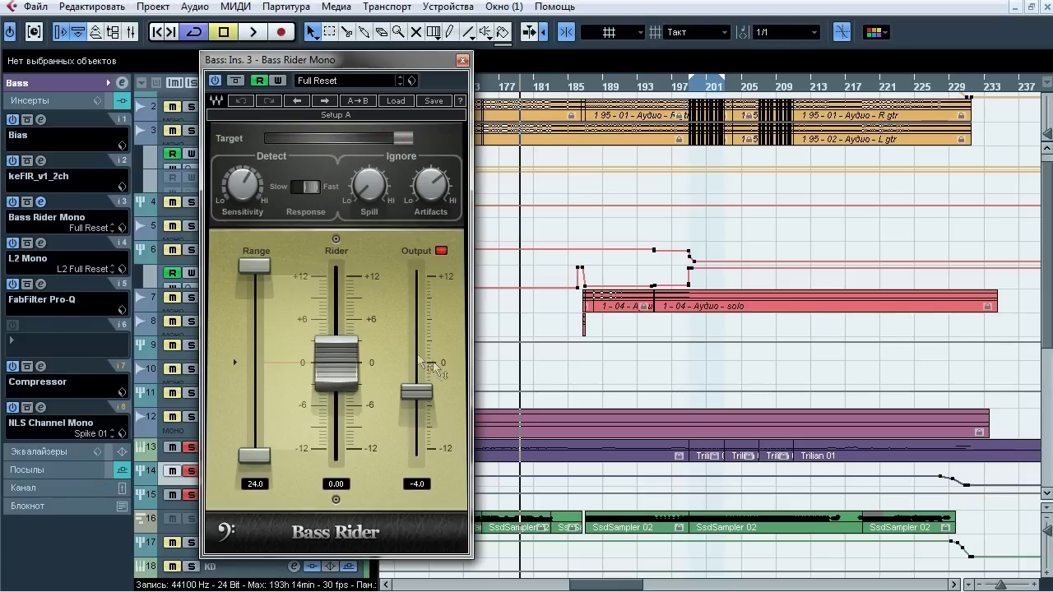
click(462, 61)
Open L2 Mono in insert 4 of the Bass group, compare it bypassed and active from bar 199, and watch its level and attenuation meters
click(690, 92)
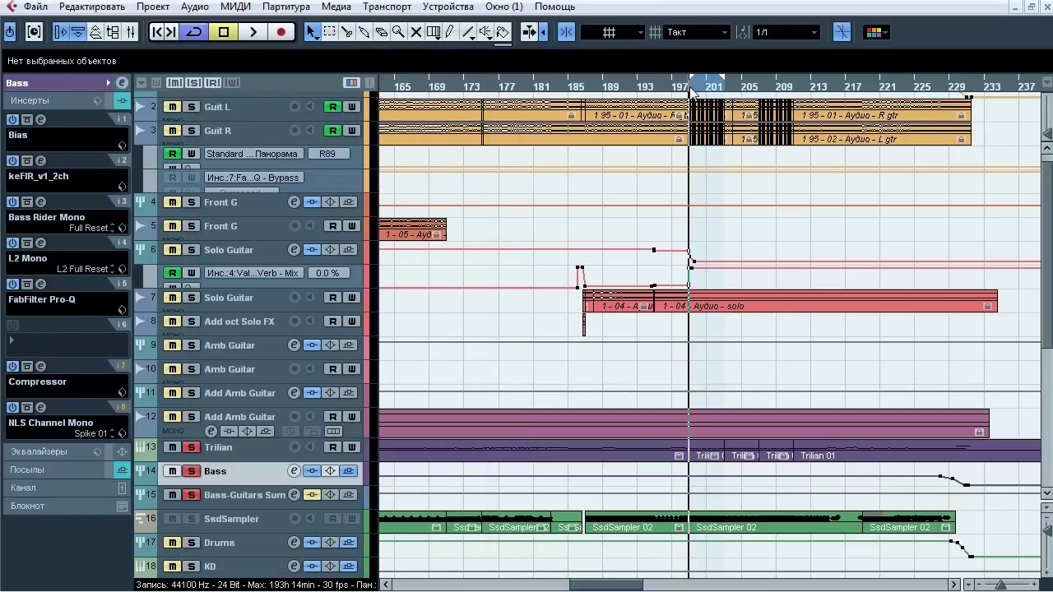
click(26, 261)
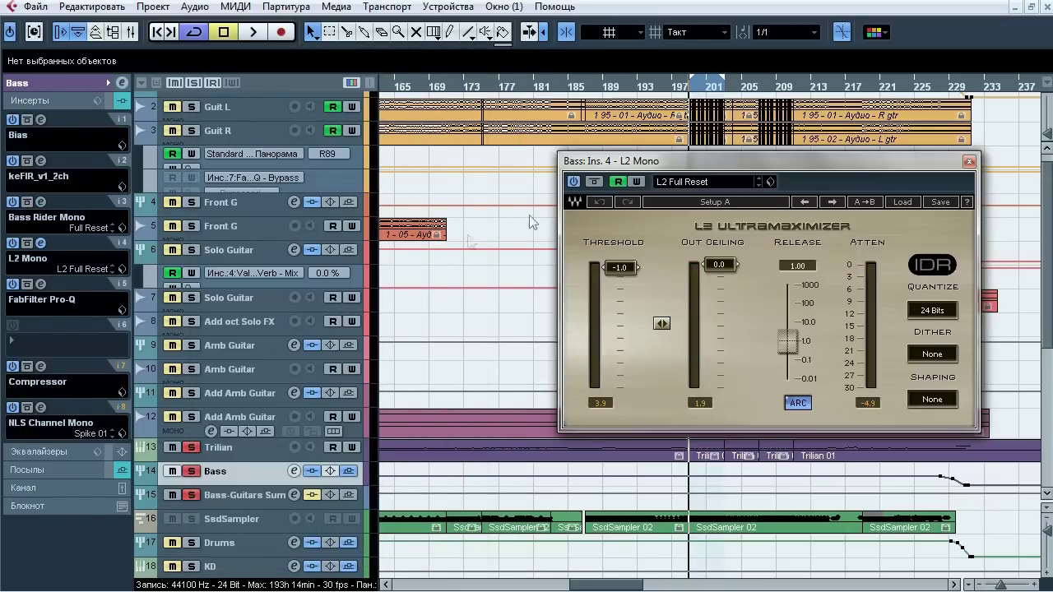
drag(630, 166, 528, 153)
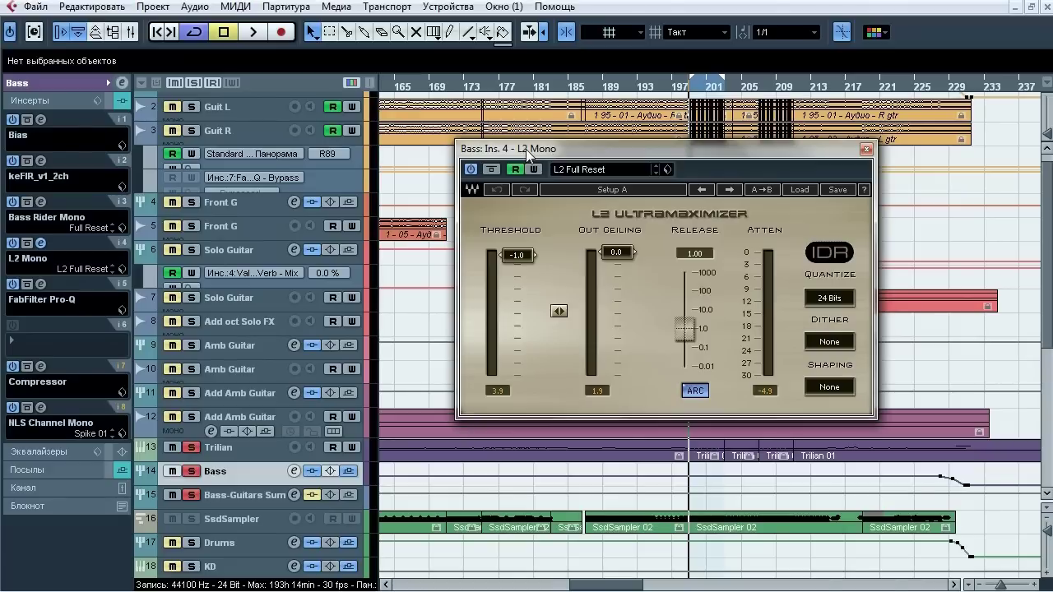
key(space)
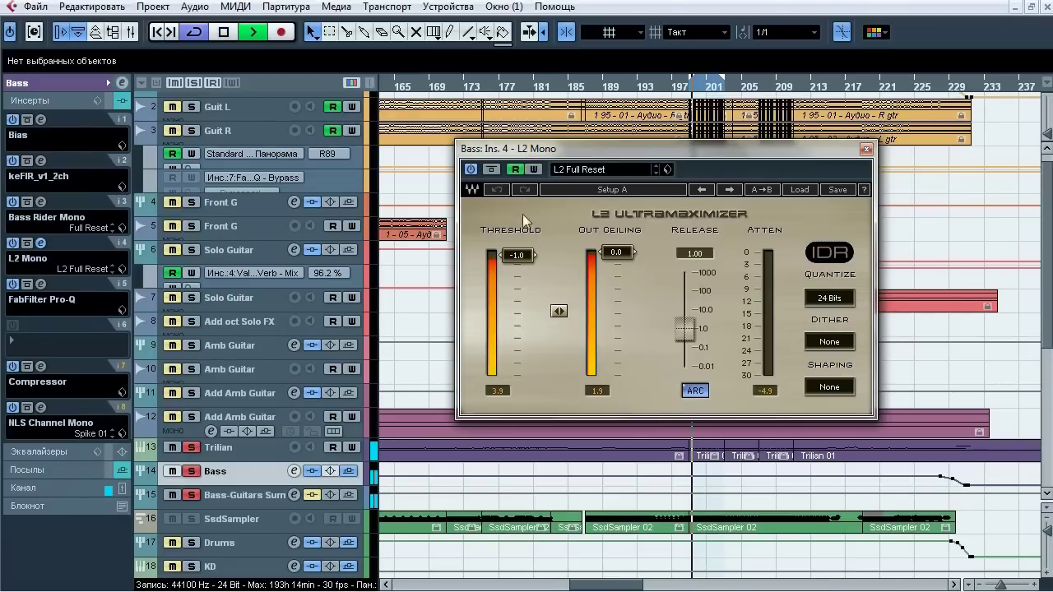
click(493, 170)
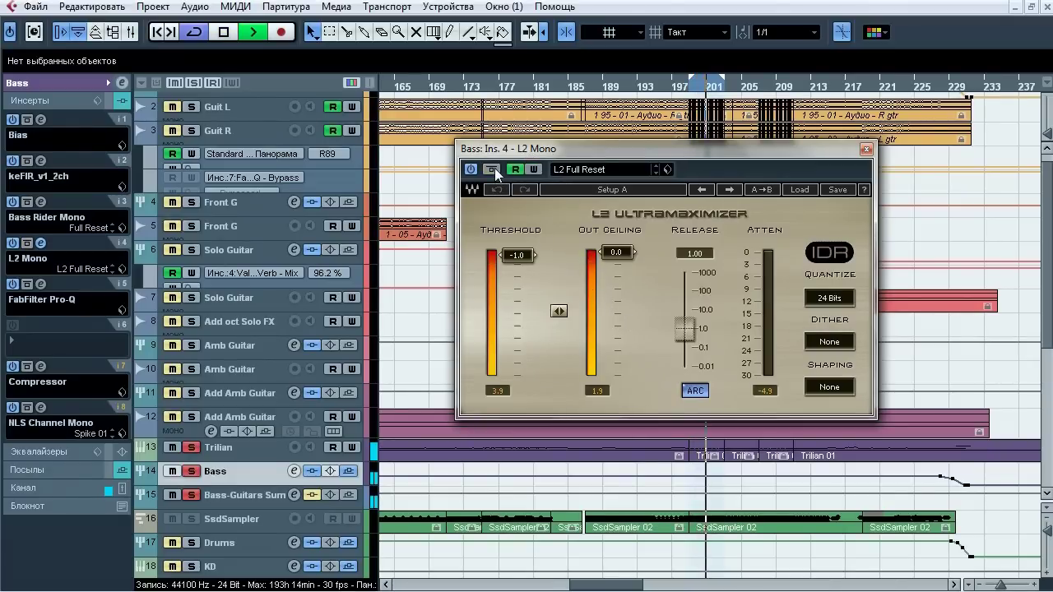
click(493, 170)
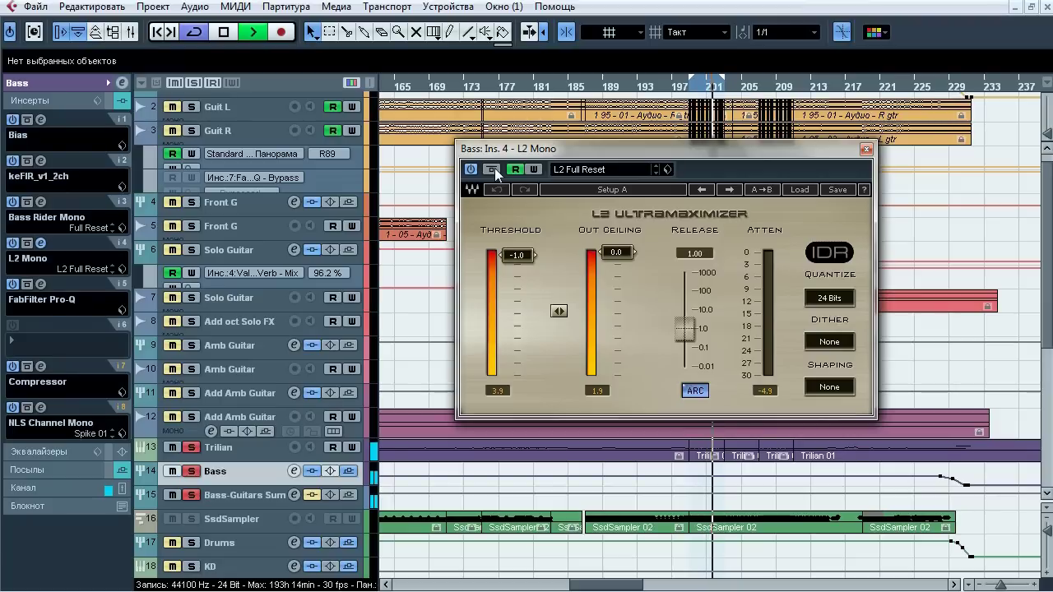
key(space)
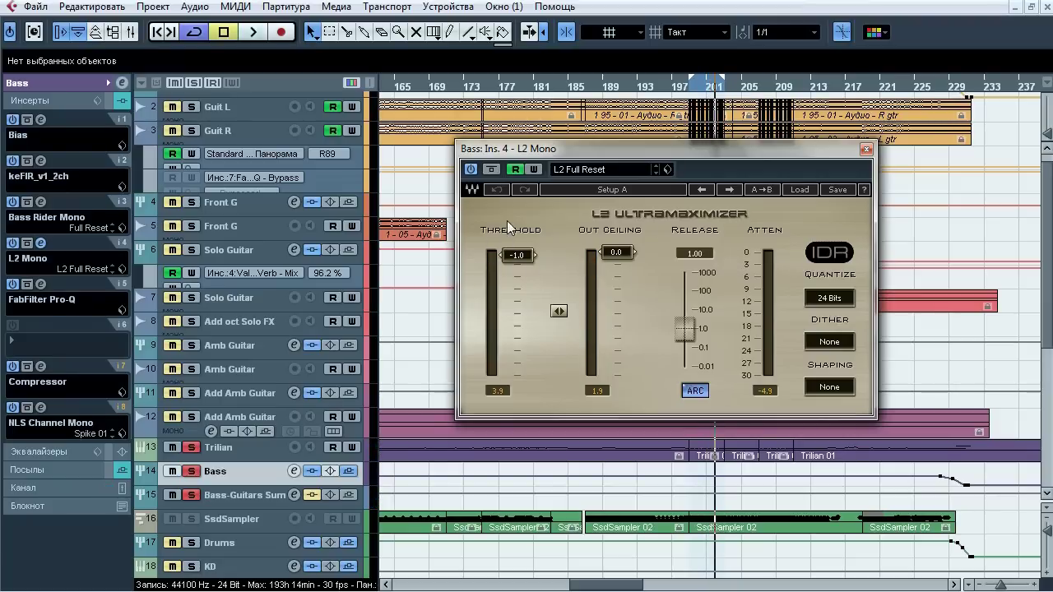
key(space)
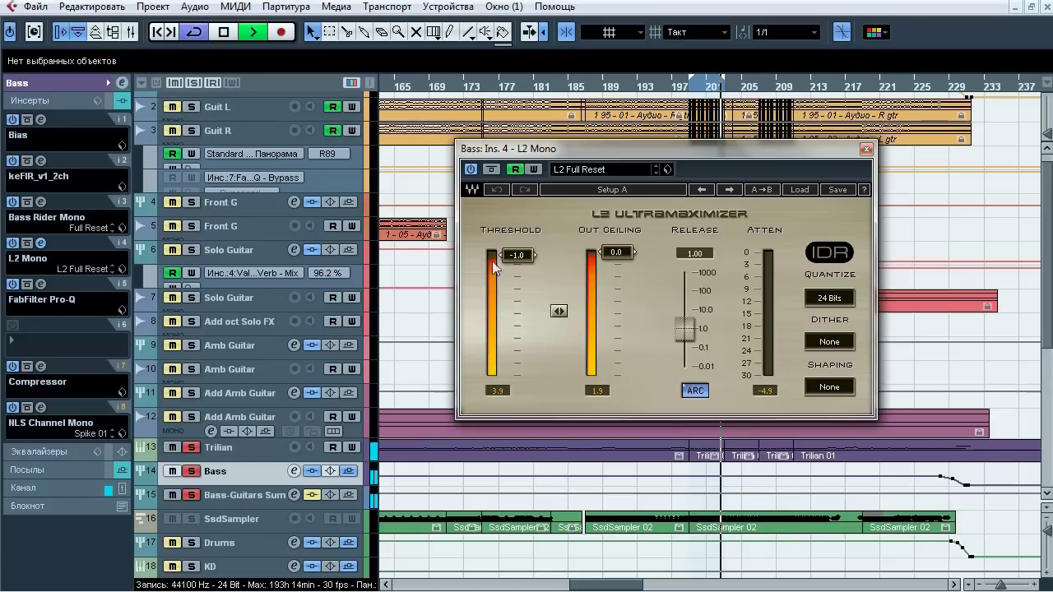
key(space)
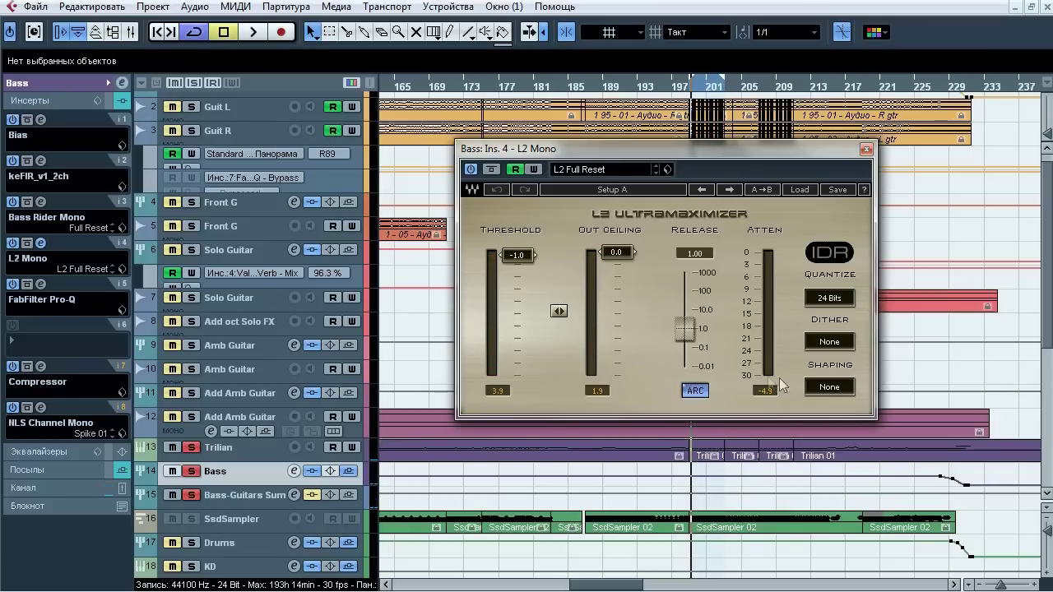
click(864, 151)
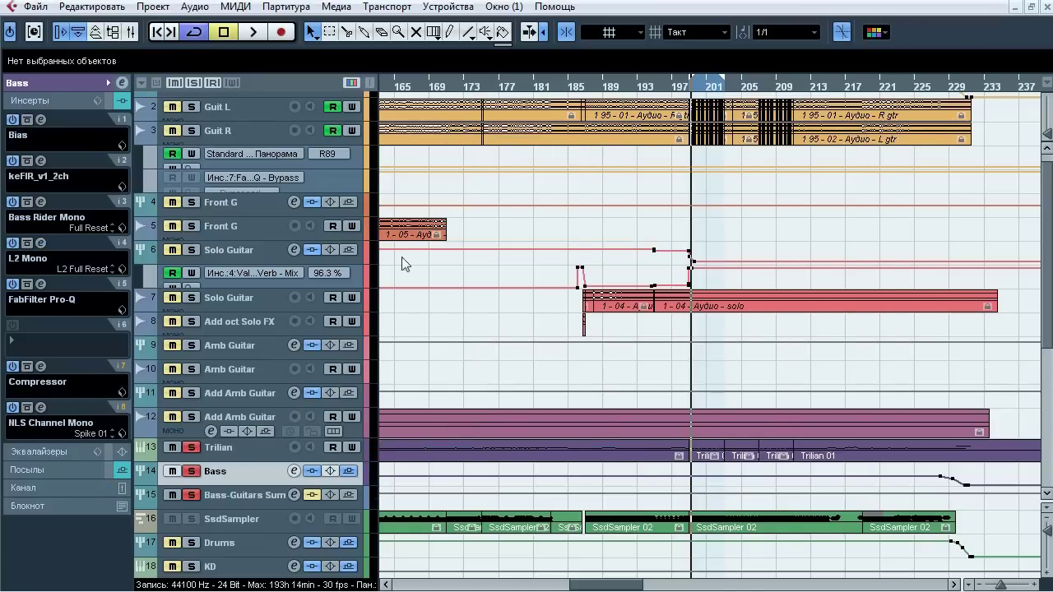
Open FabFilter Pro-Q in insert 5 of the Bass group and compare it bypassed and active during playback
click(42, 284)
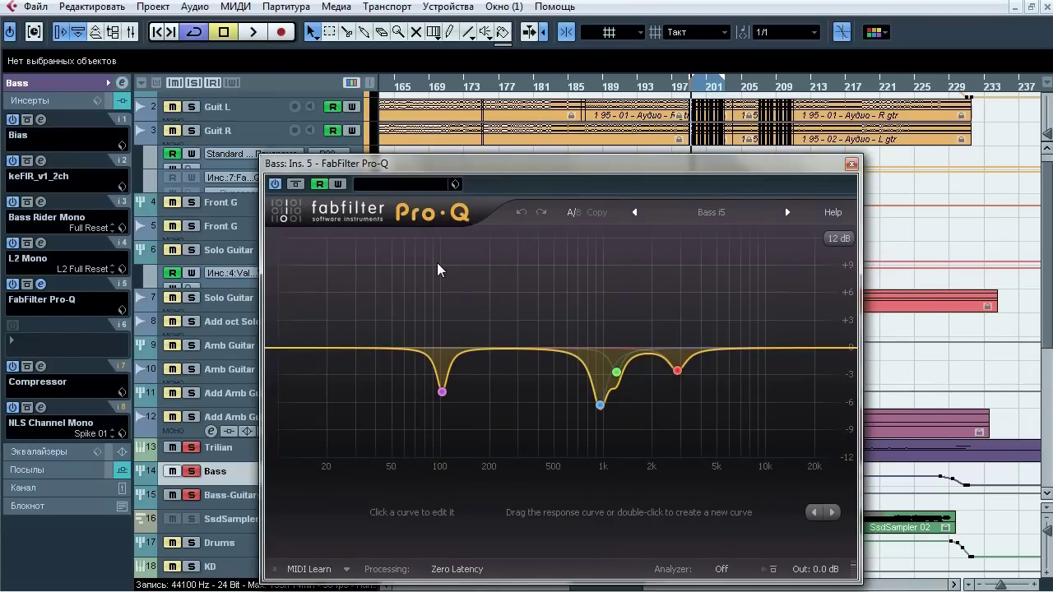
key(space)
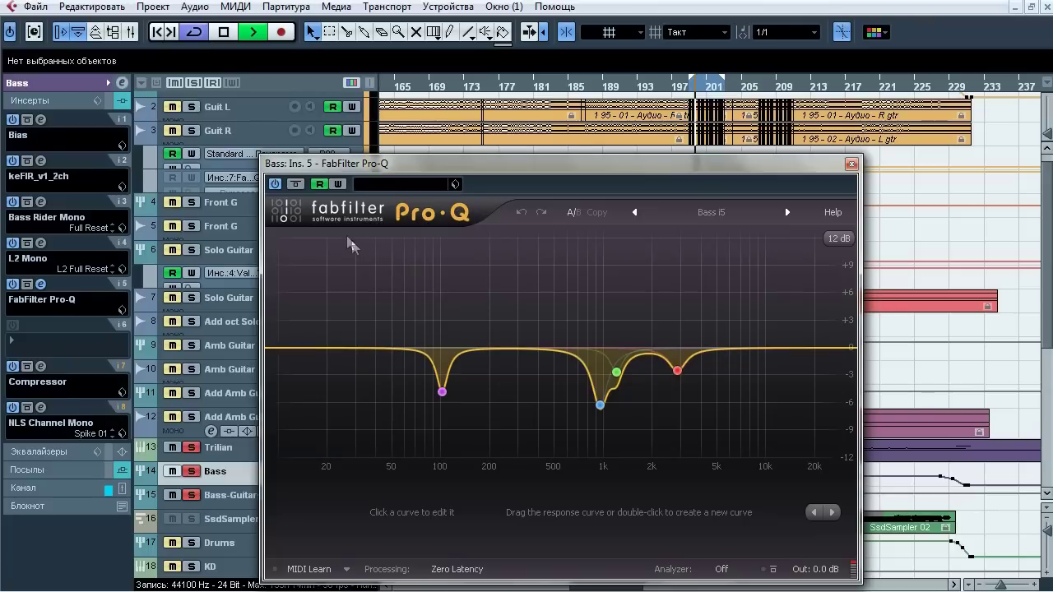
click(296, 184)
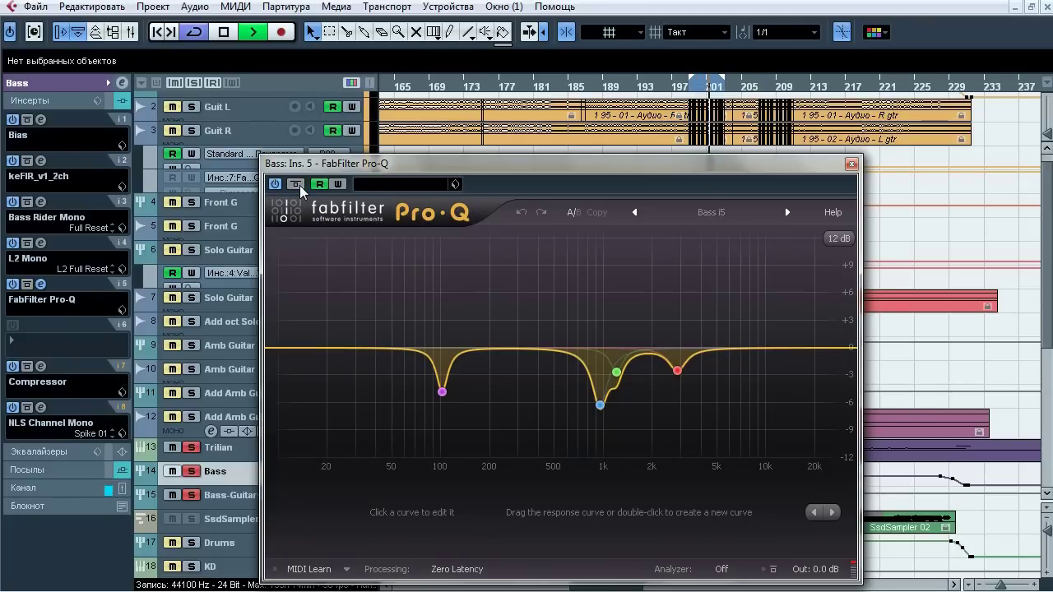
click(300, 189)
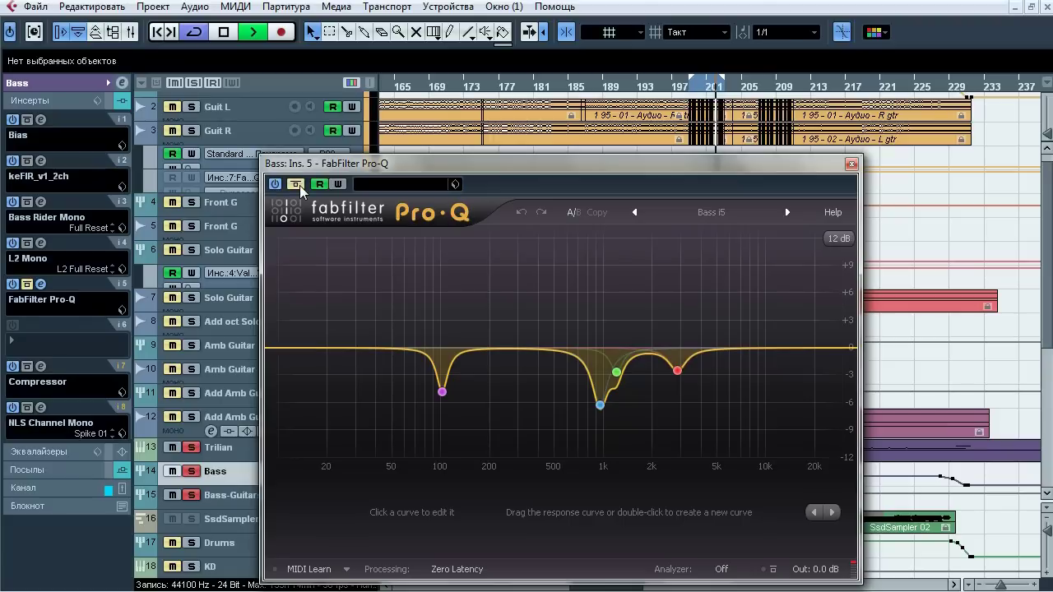
click(301, 188)
key(space)
click(852, 165)
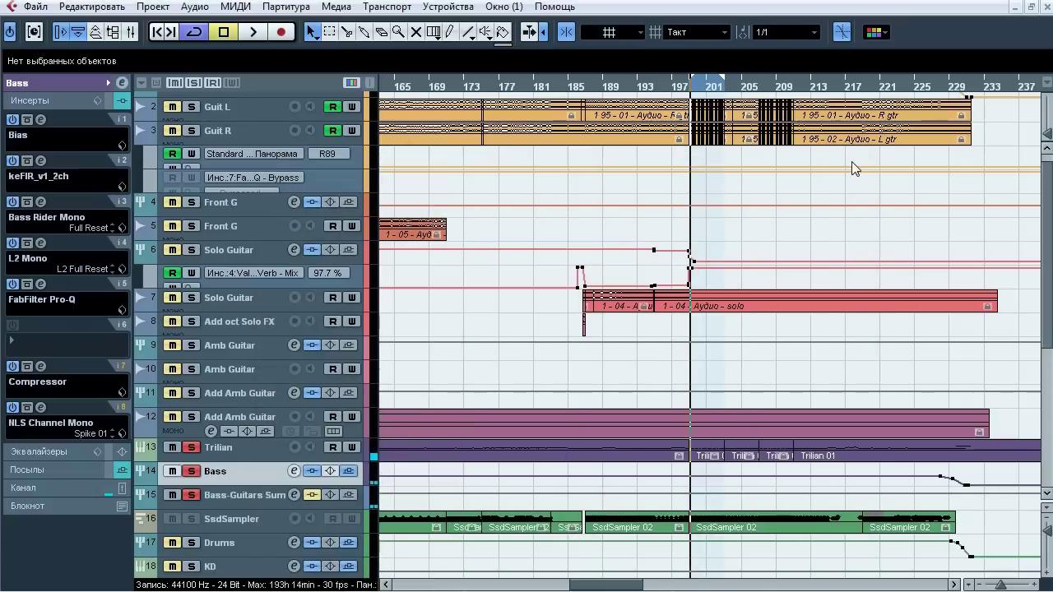
Open Compressor in insert 7 of the Bass group and compare it bypassed and active while watching its gain reduction
click(43, 364)
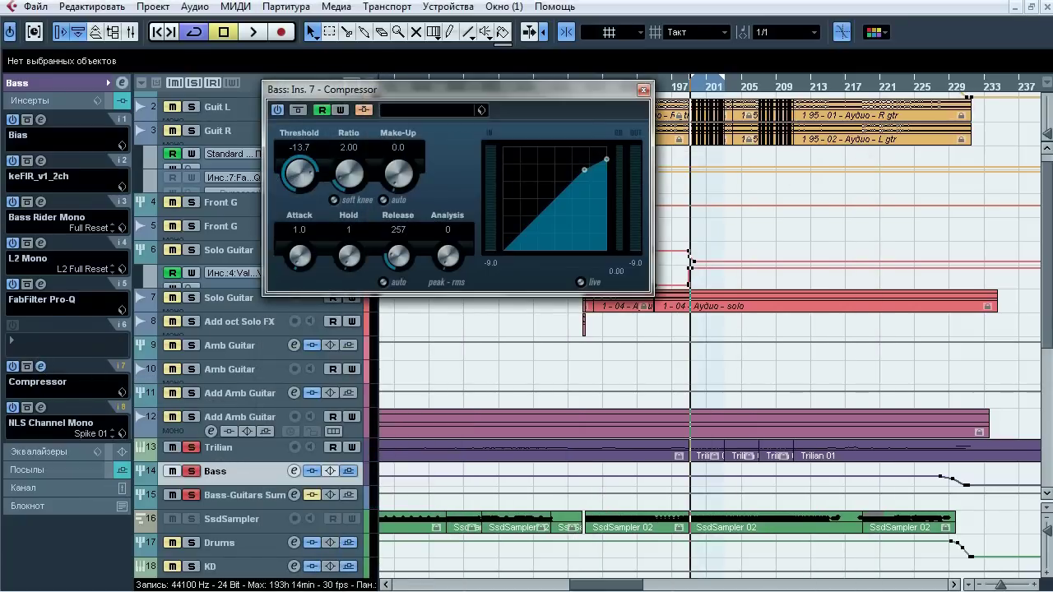
drag(1049, 310, 1051, 370)
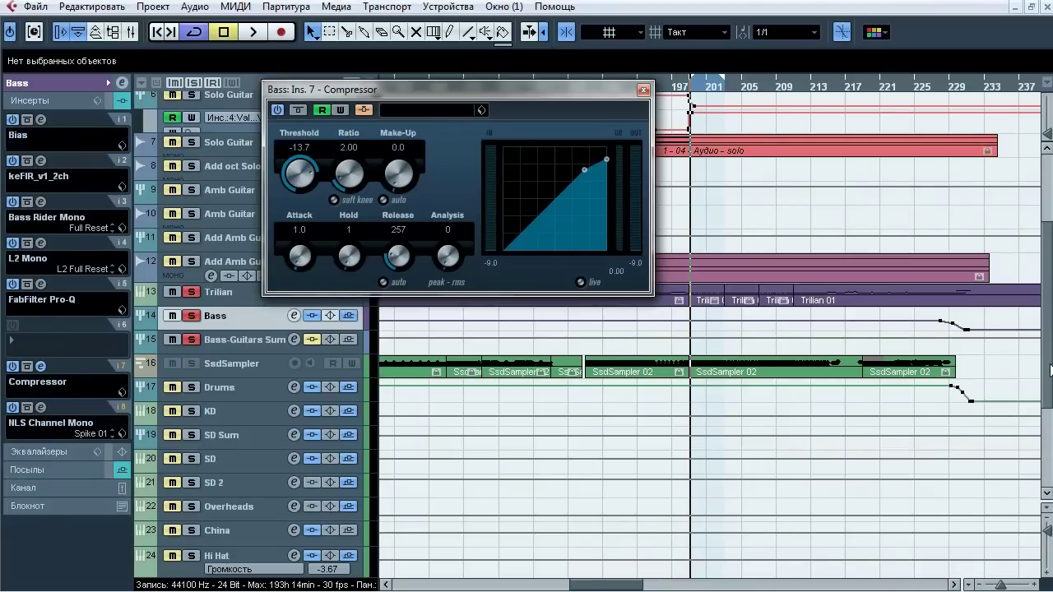
drag(1049, 351, 1049, 289)
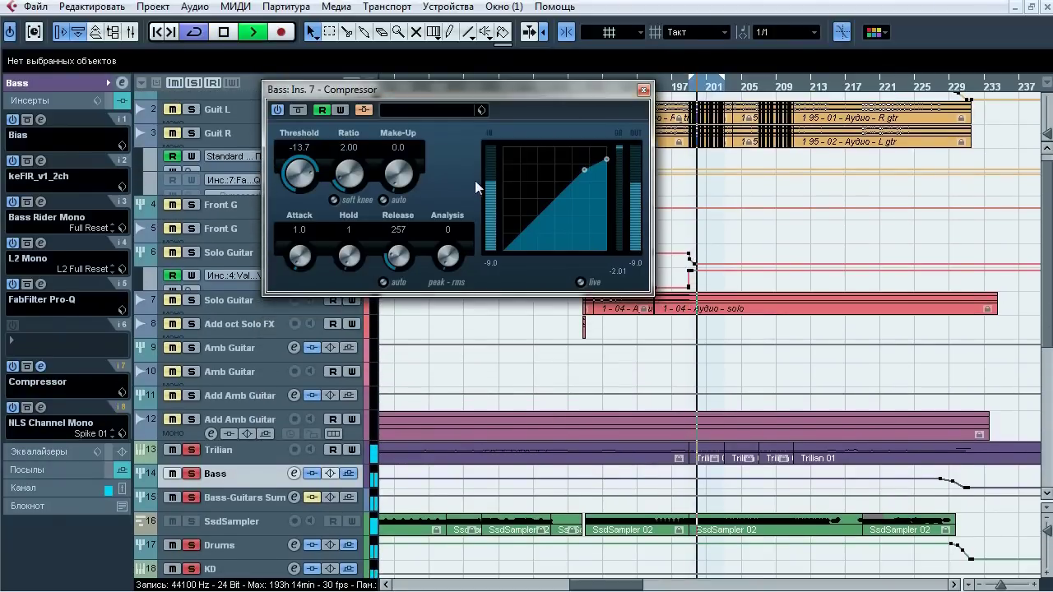
click(300, 111)
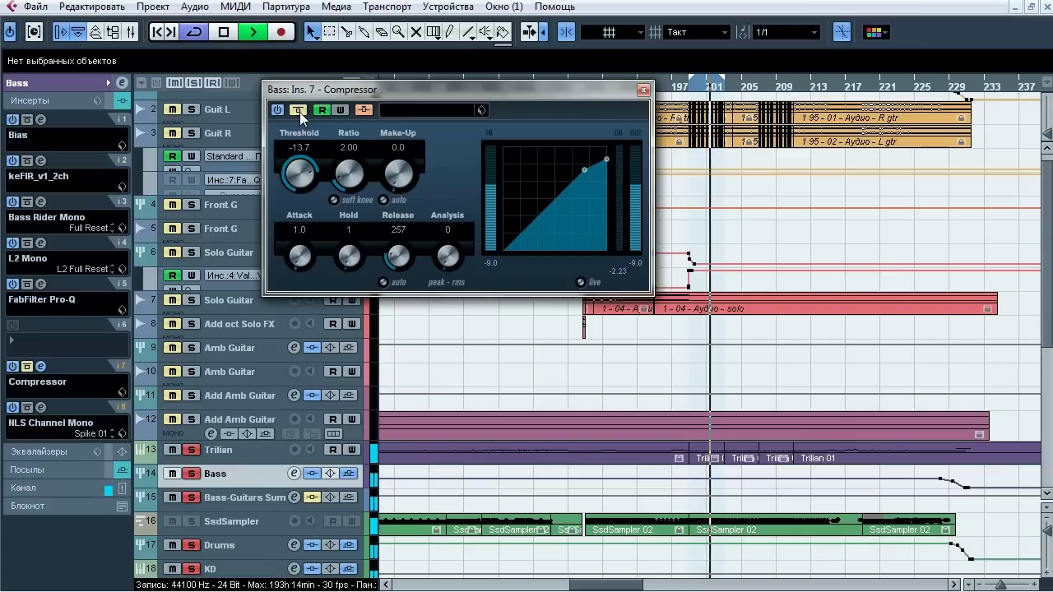
click(300, 112)
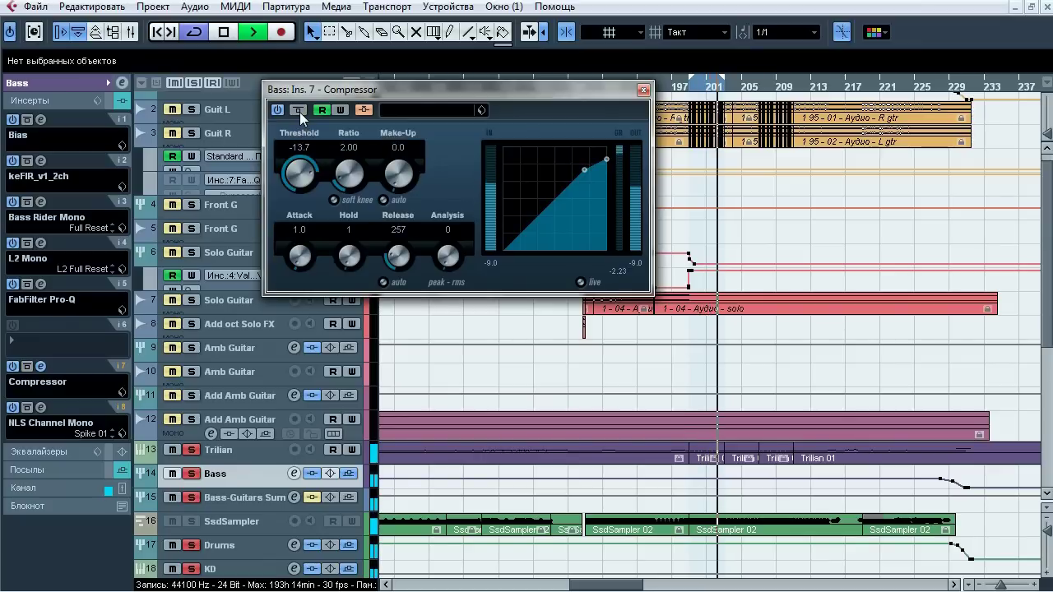
Clear all solos and listen to the Bass group's Compressor within the full mix, closing the plugin window at the end
click(192, 82)
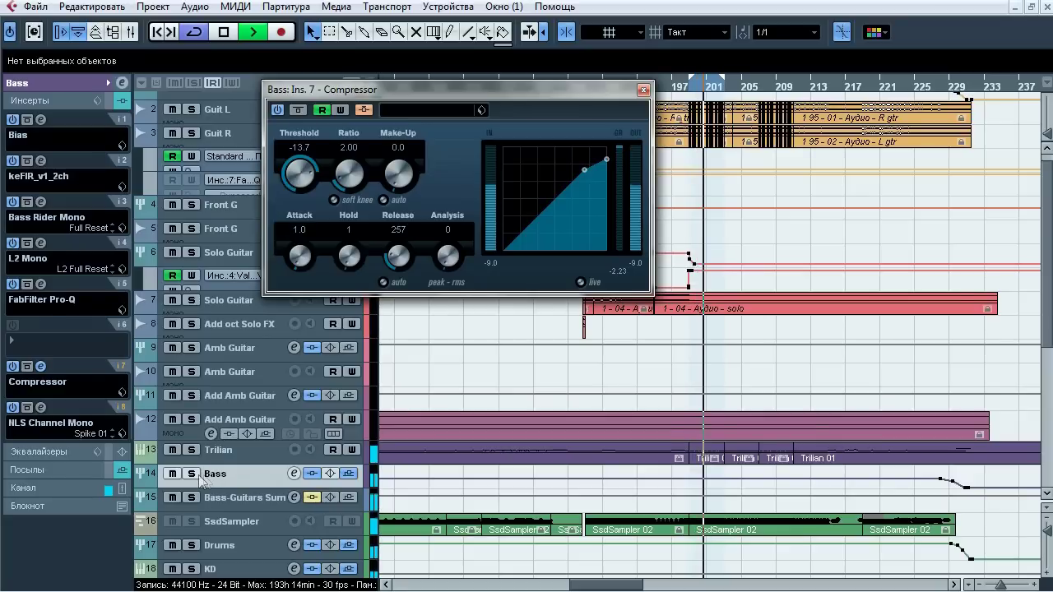
key(space)
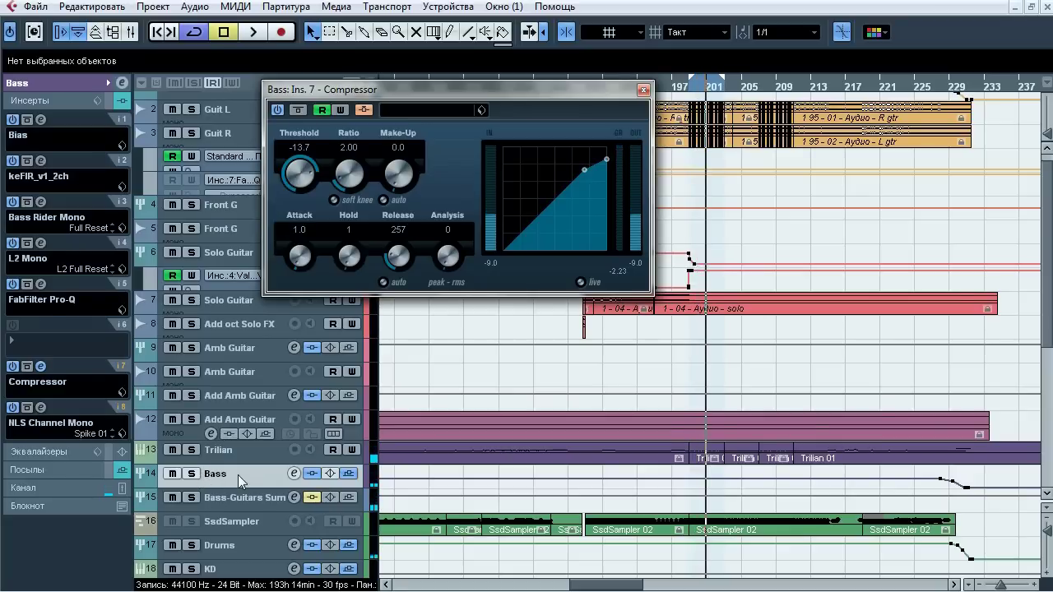
click(644, 90)
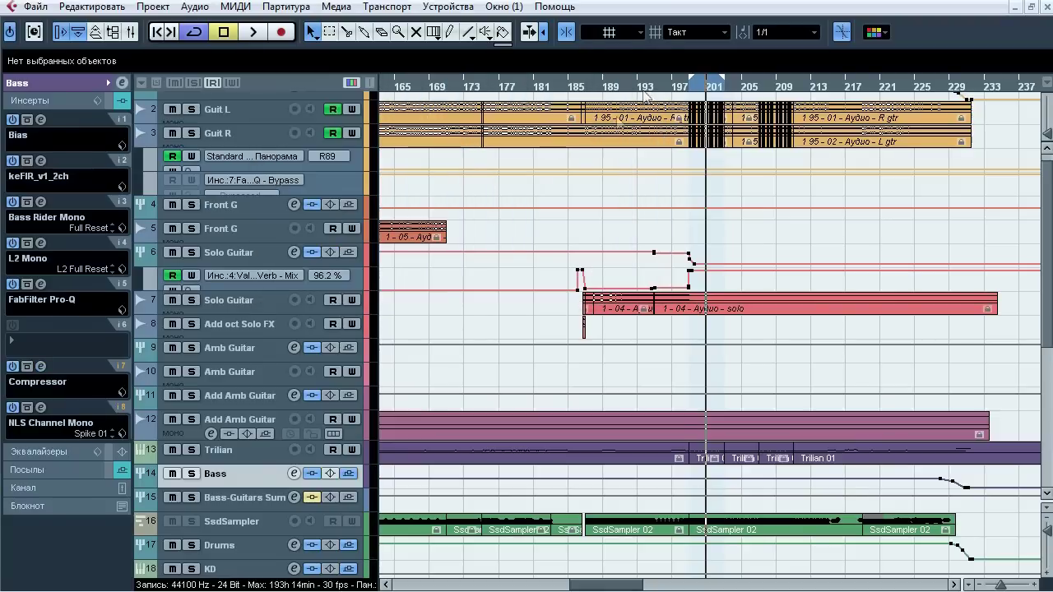
Solo the Bass group again and watch the VU meter of NLS Channel Mono in insert 8 during playback
click(41, 408)
click(196, 475)
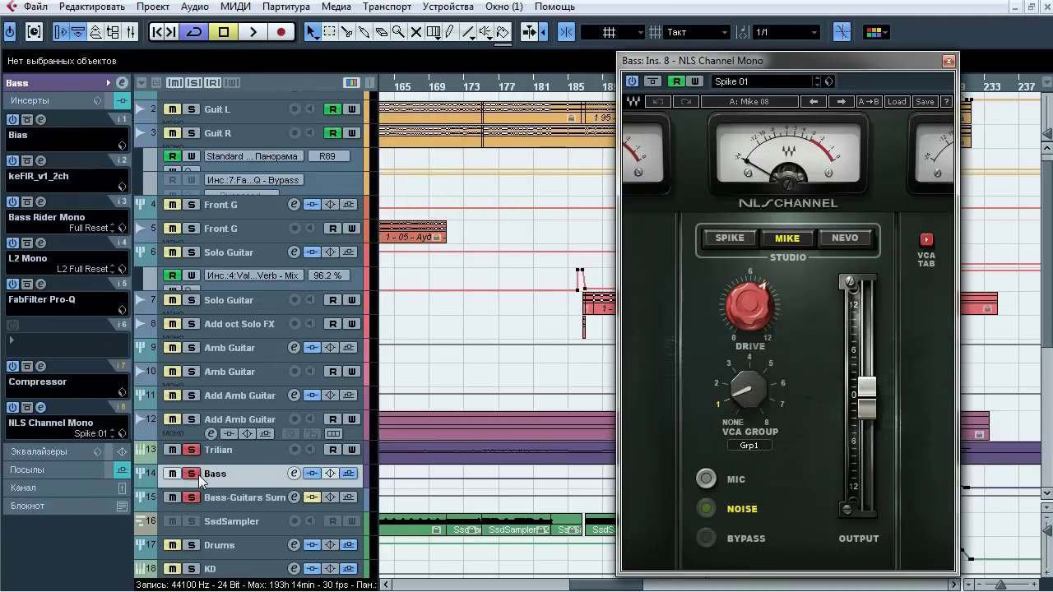
drag(743, 63, 412, 4)
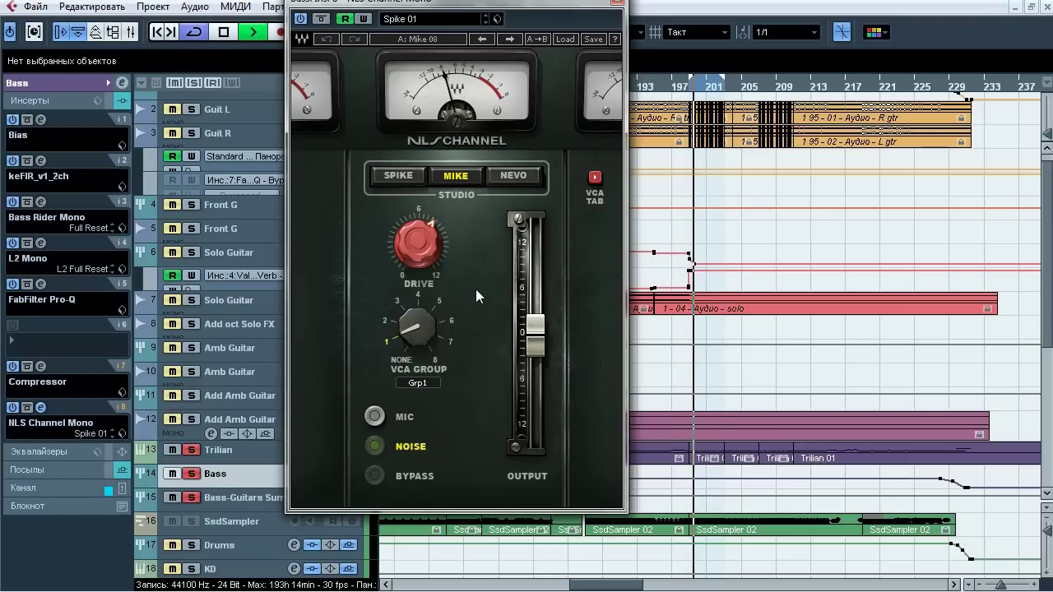
key(space)
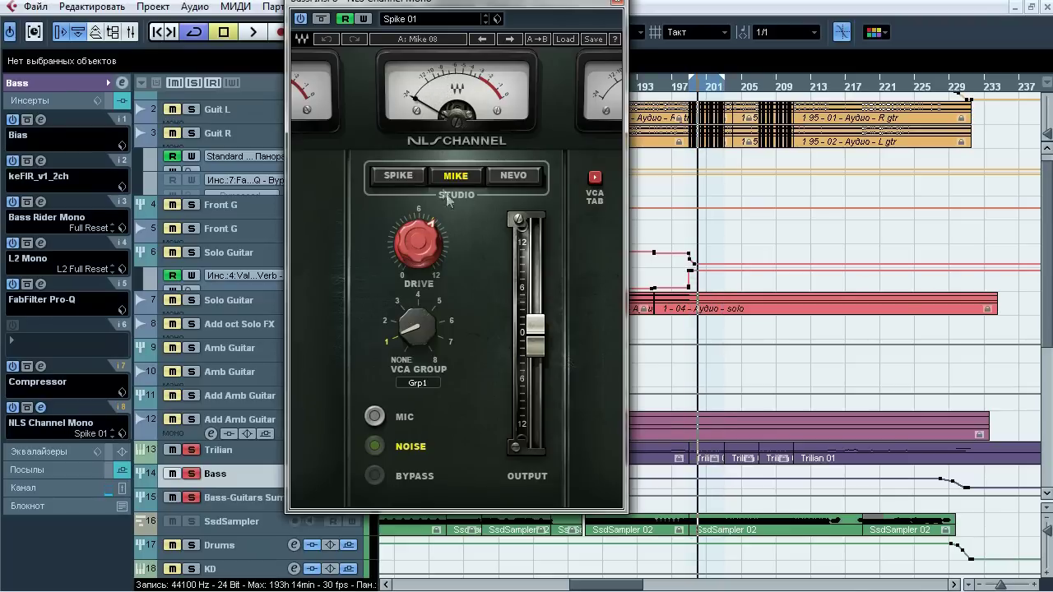
click(617, 3)
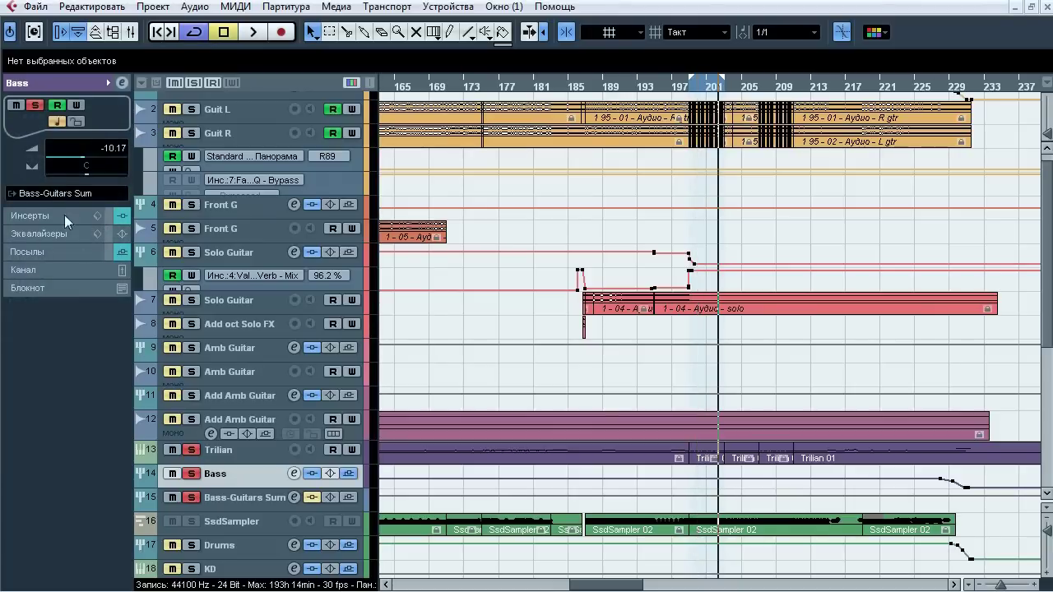
Solo the Guitars group alongside the bass and play the Bass-Guitars Sum group with its insert list shown
scroll(1027, 272, up, 1)
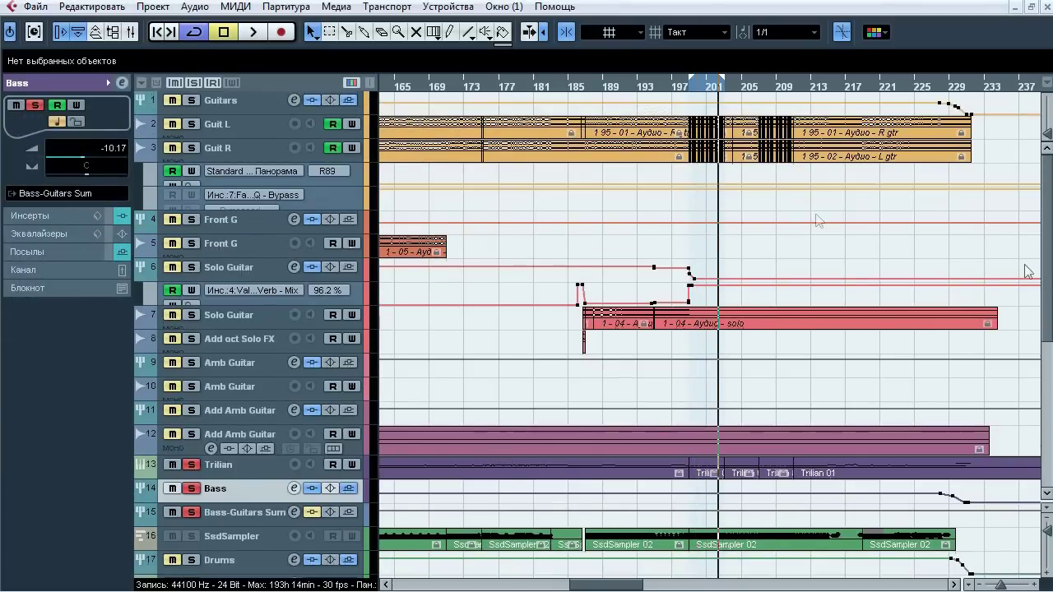
click(226, 102)
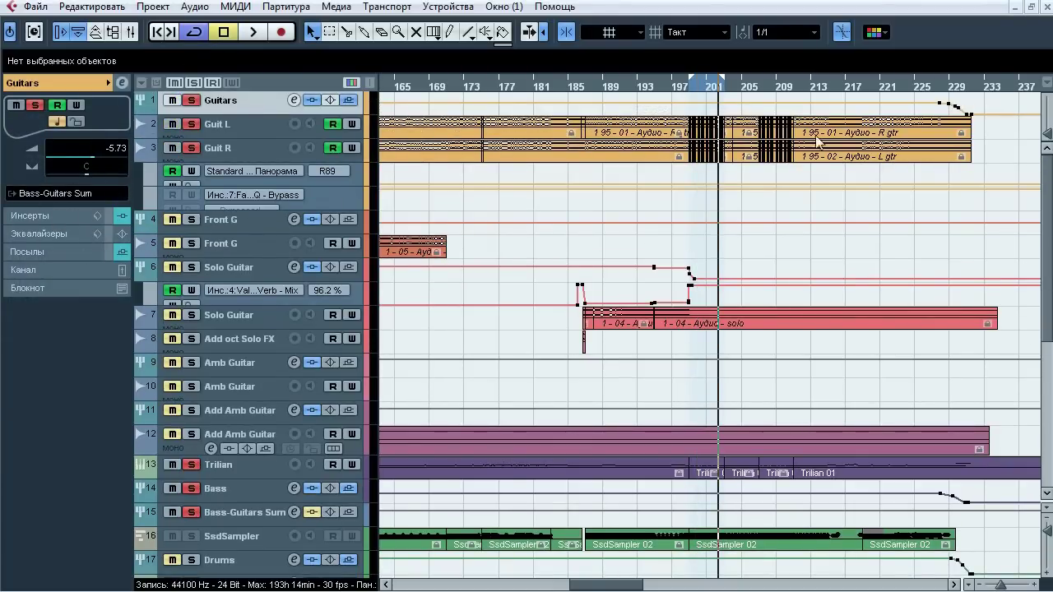
scroll(1041, 206, down, 6)
click(247, 359)
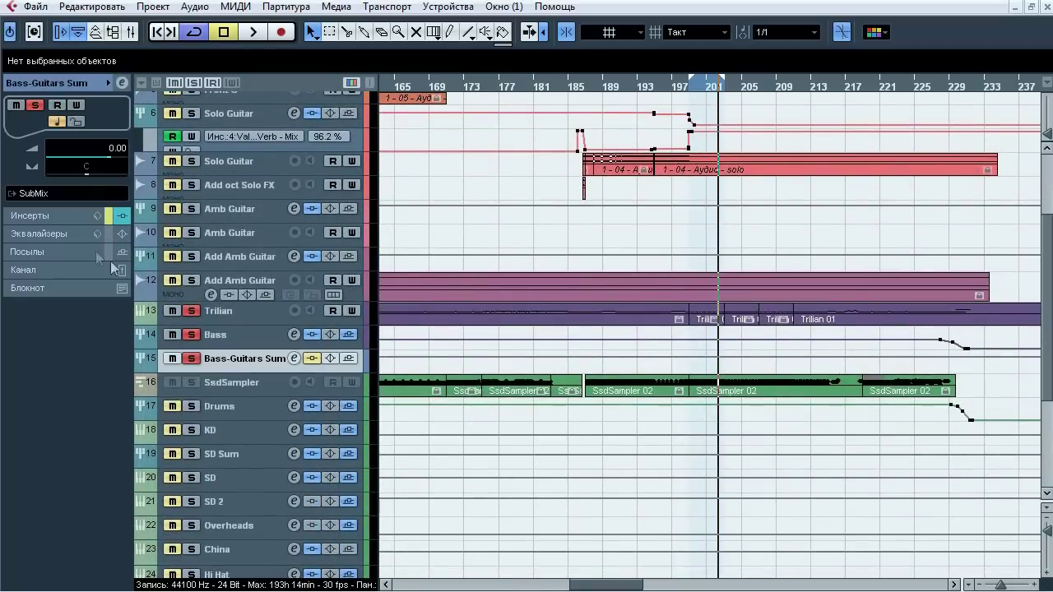
key(space)
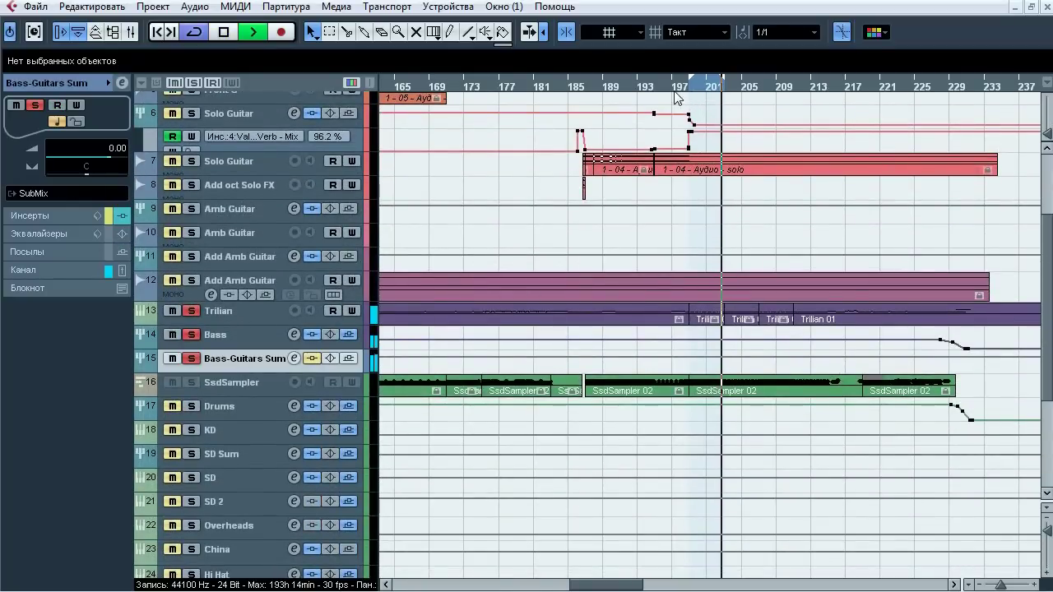
click(56, 216)
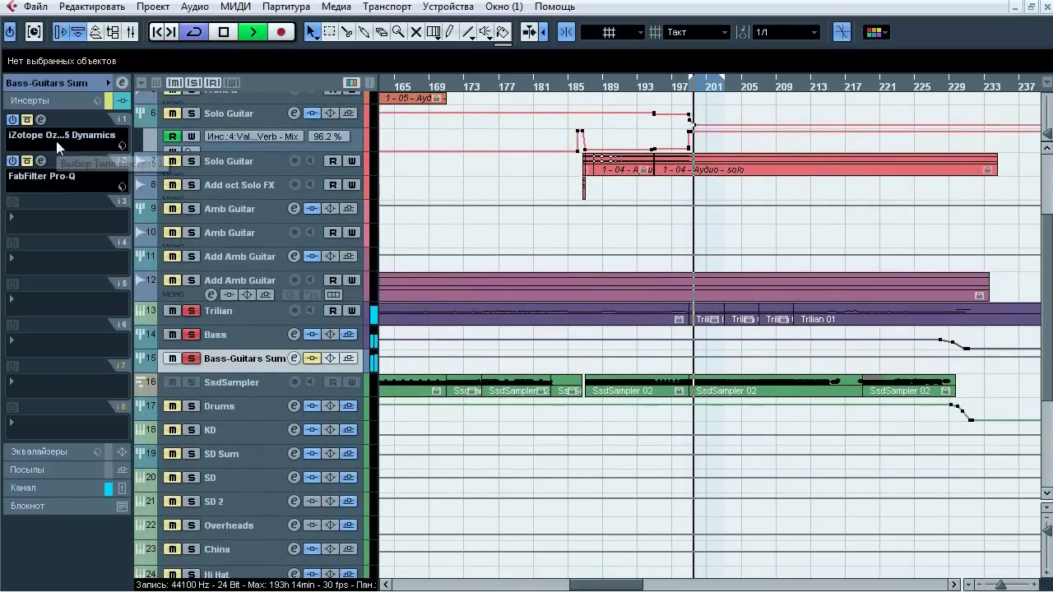
key(space)
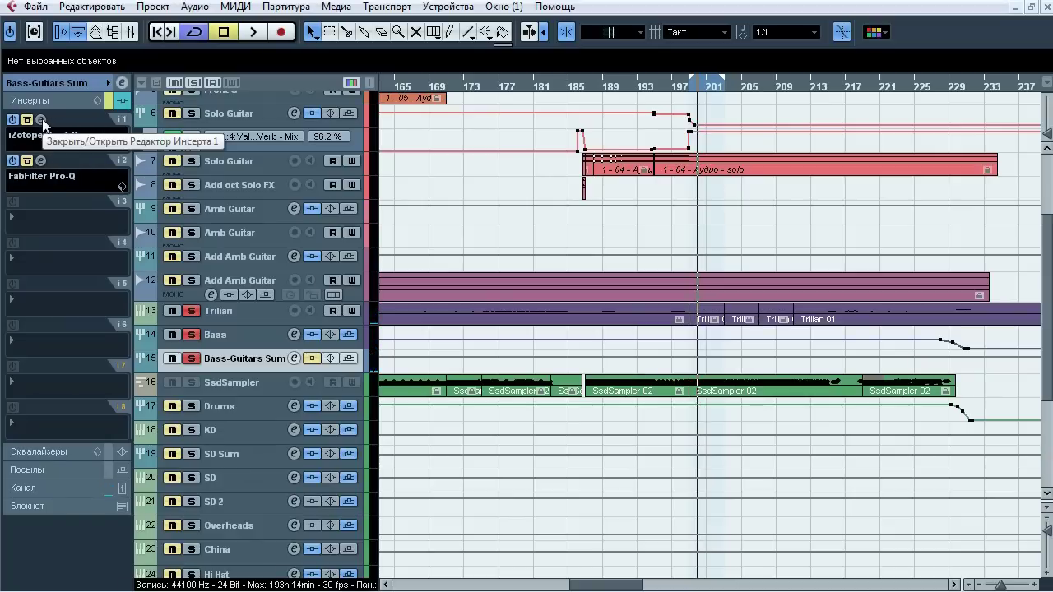
Open iZotope Ozone 5 Dynamics in insert 1 of Bass-Guitars Sum, take it out of bypass and watch its band meters during playback
click(42, 119)
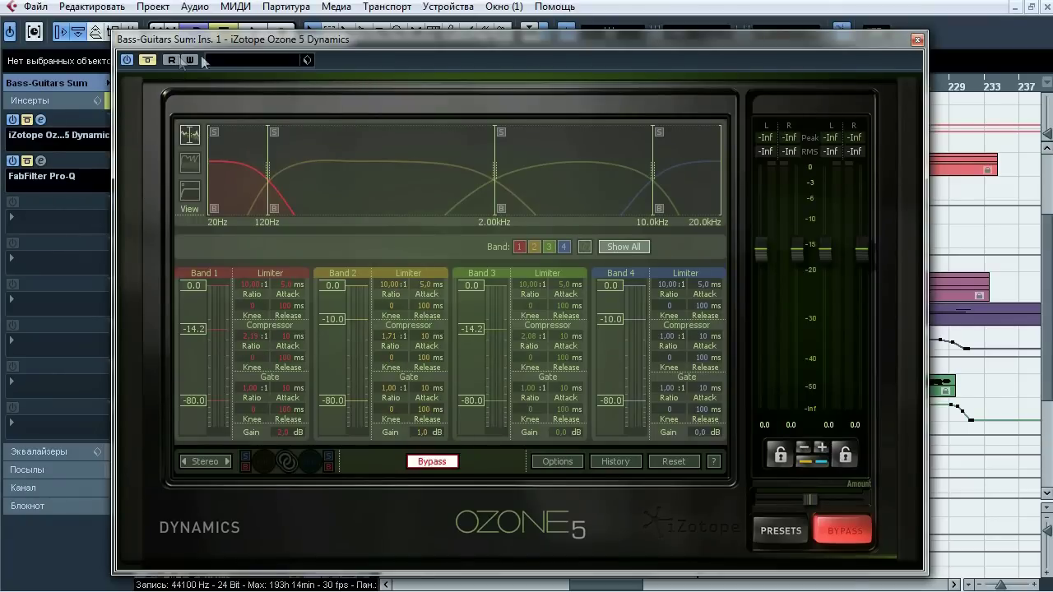
click(149, 61)
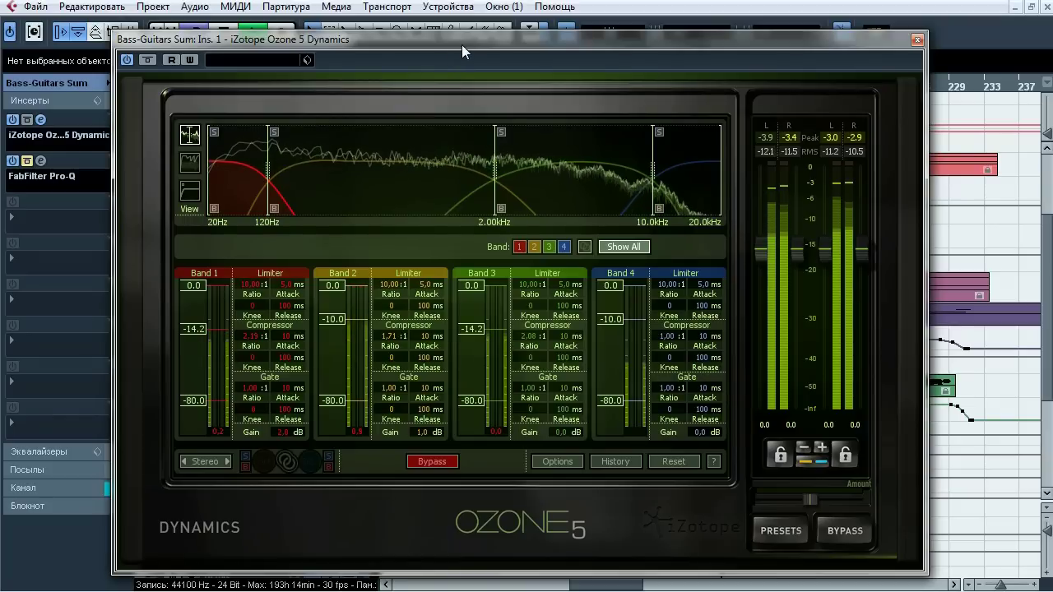
key(space)
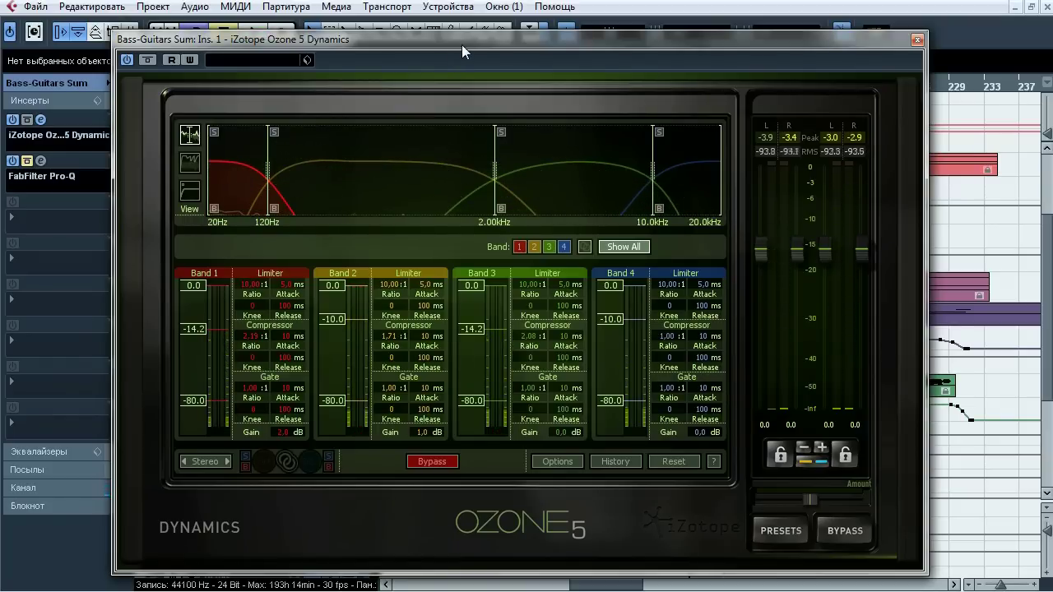
drag(462, 45, 520, 1)
key(space)
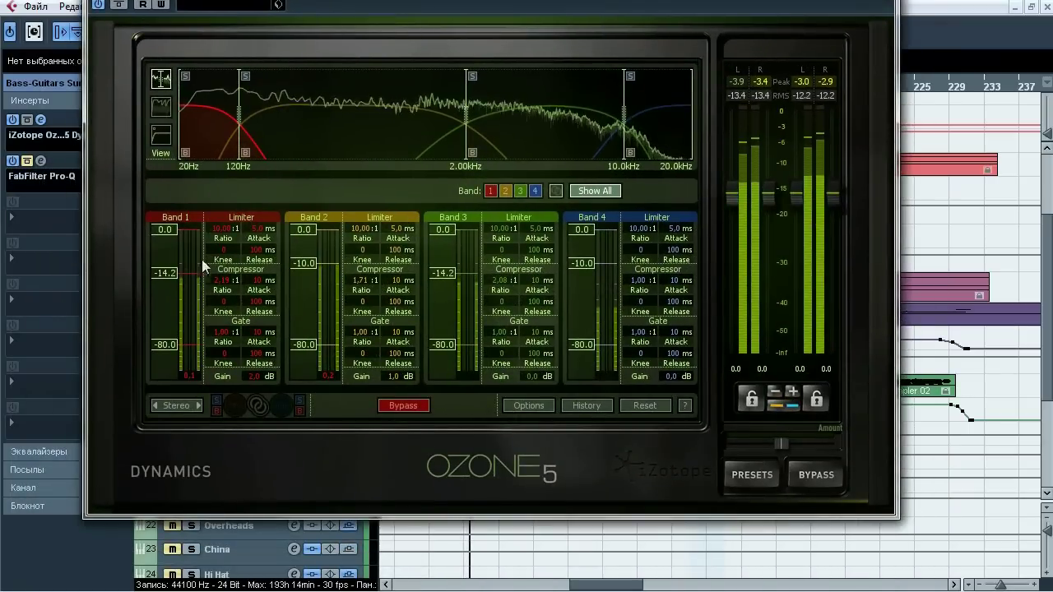
Compare Ozone 5 Dynamics on Bass-Guitars Sum bypassed and active during playback, leaving it active and its window closed
drag(531, 0, 555, 26)
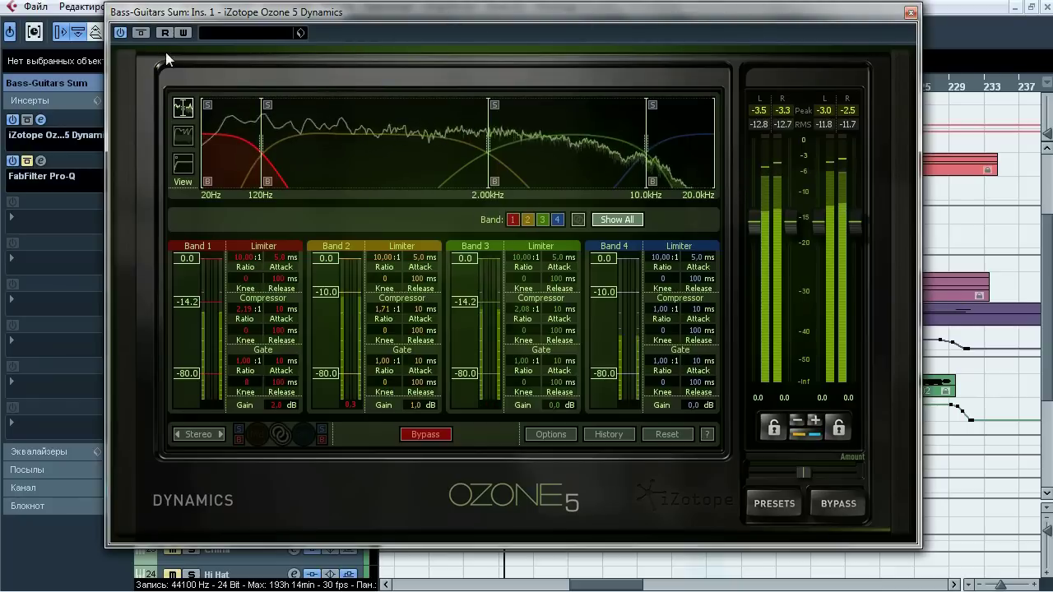
click(146, 35)
click(141, 33)
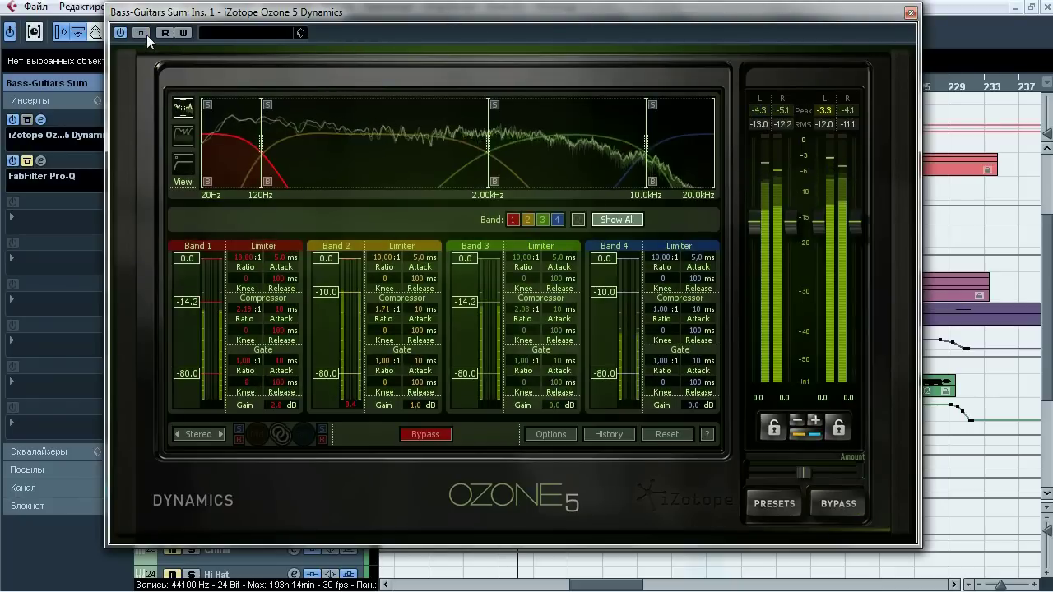
click(146, 35)
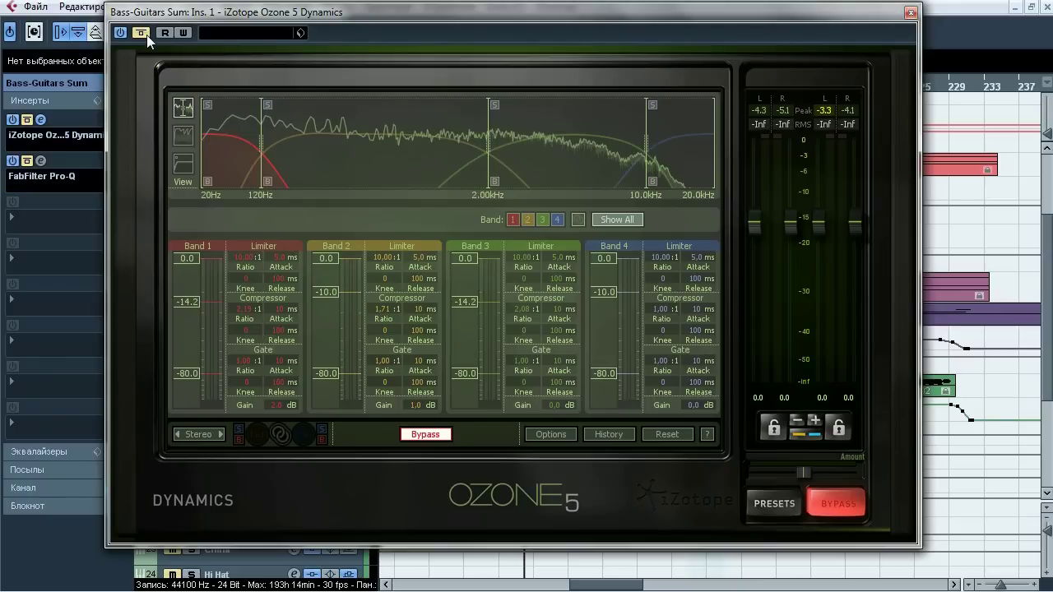
click(147, 34)
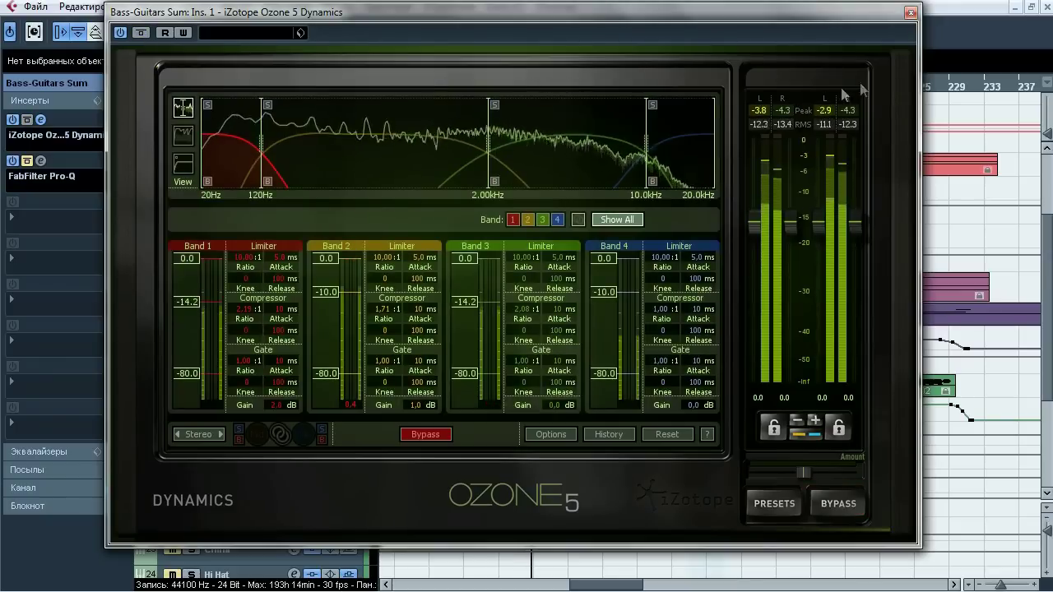
click(910, 12)
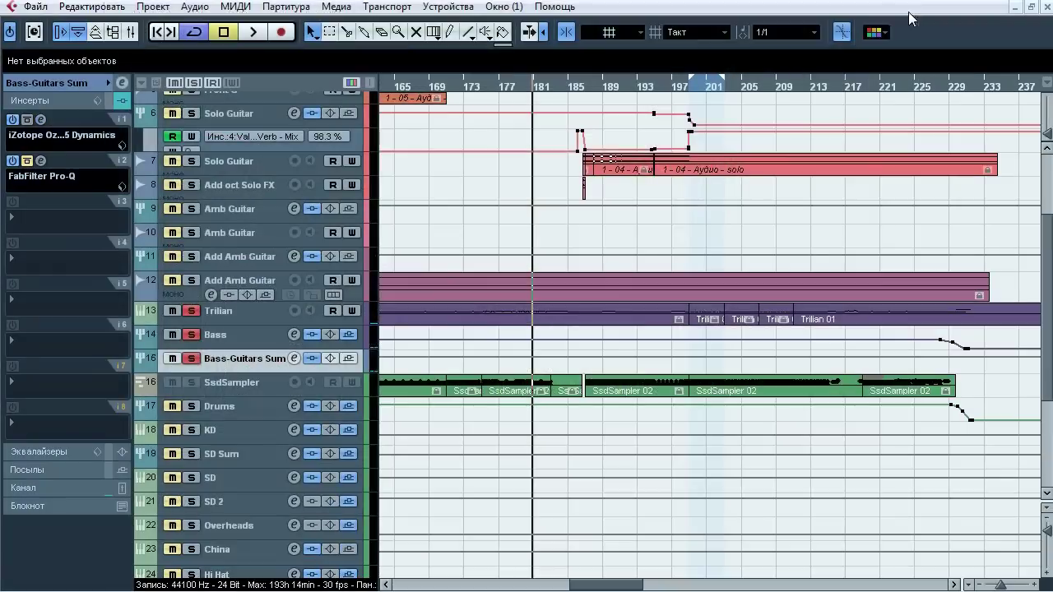
Open FabFilter Pro-Q in insert 2 of Bass-Guitars Sum and take it out of bypass during playback
click(40, 161)
drag(208, 115, 447, 78)
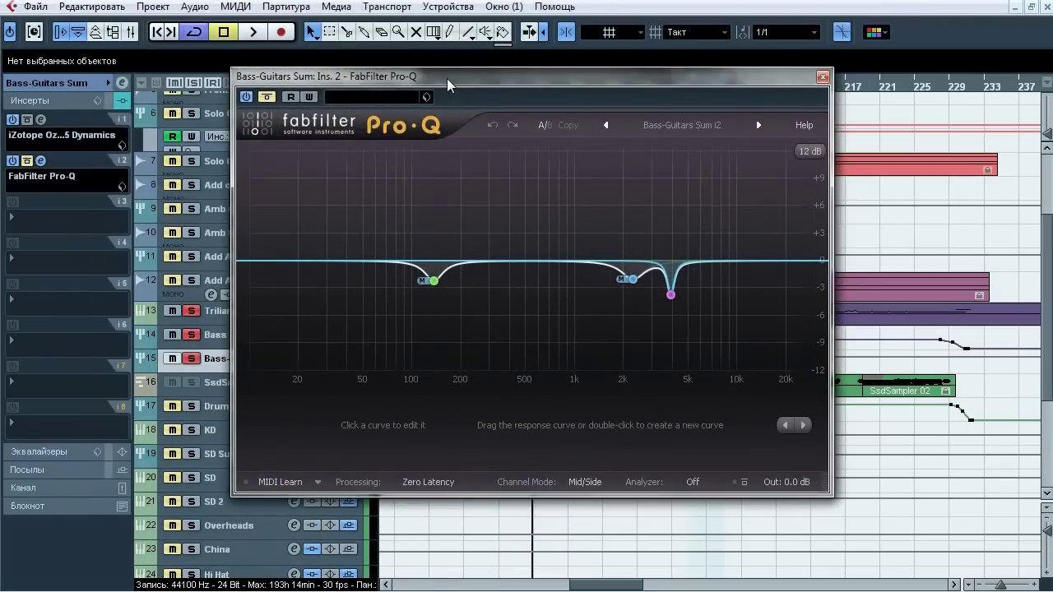
key(space)
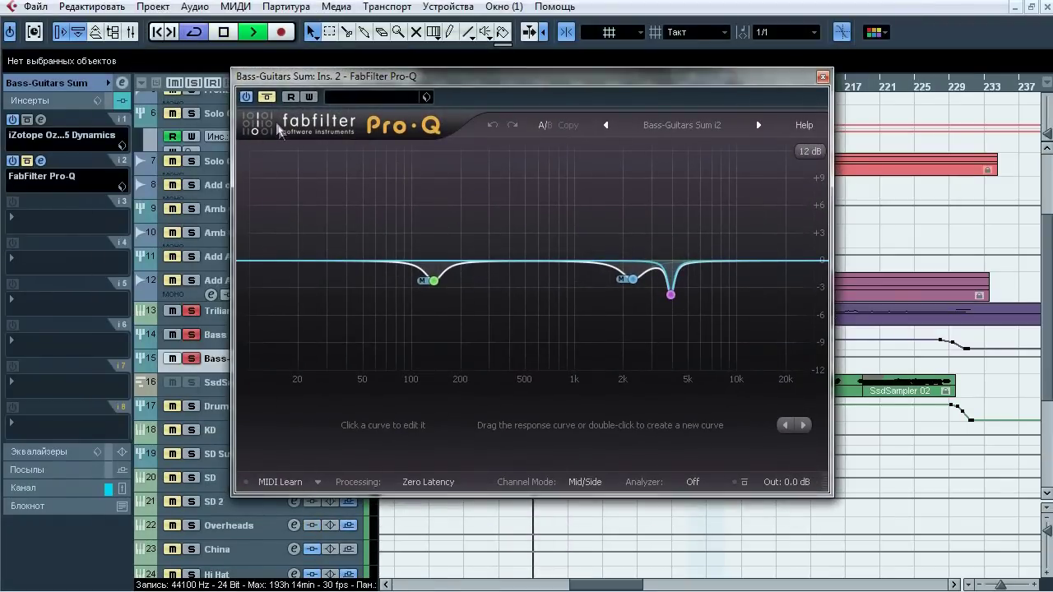
click(269, 99)
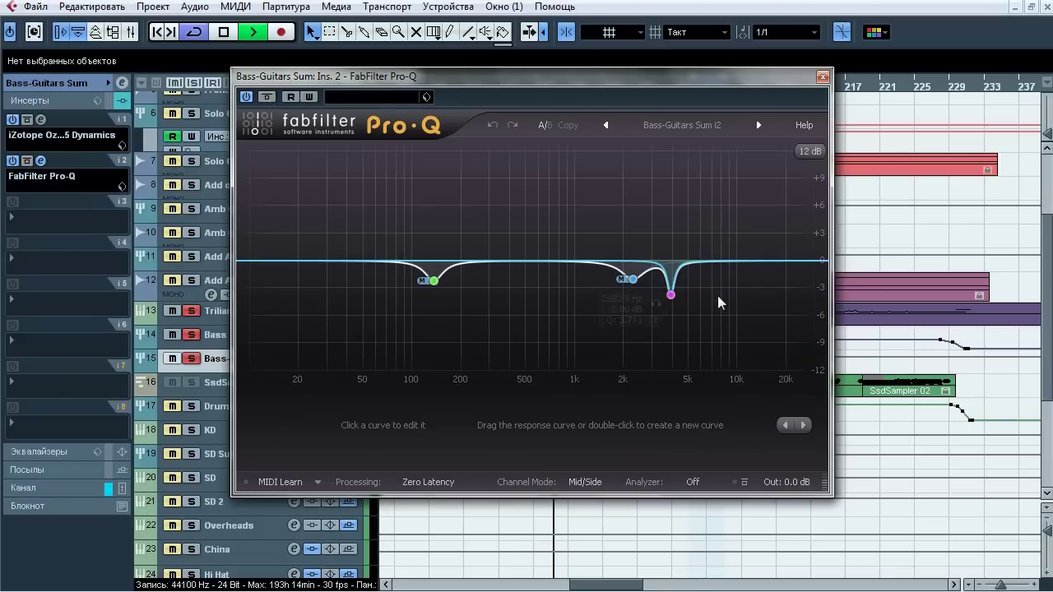
Audition Pro-Q's 3902.9 Hz band in solo, then compare that band bypassed and active during playback
click(695, 321)
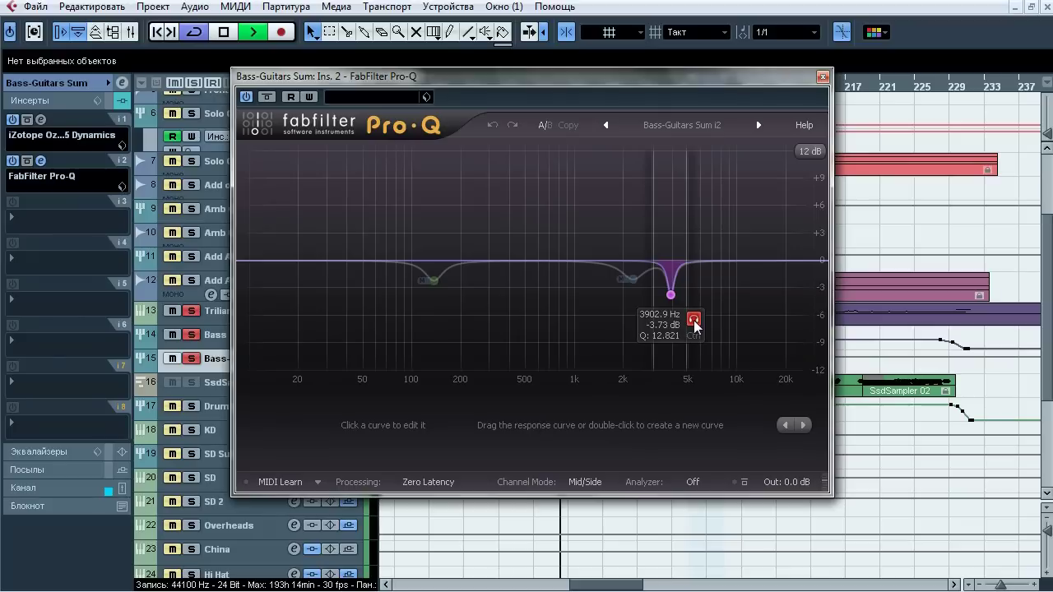
click(662, 341)
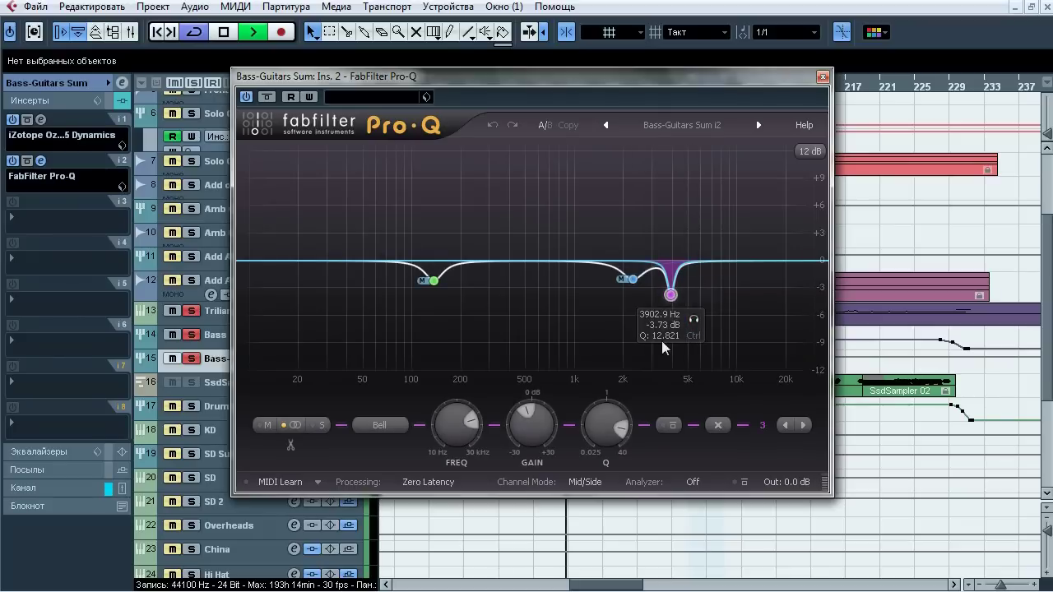
click(669, 425)
click(669, 426)
click(669, 425)
click(669, 426)
Compare the whole Pro-Q on Bass-Guitars Sum bypassed and active, close its window and stop playback
click(268, 97)
click(268, 97)
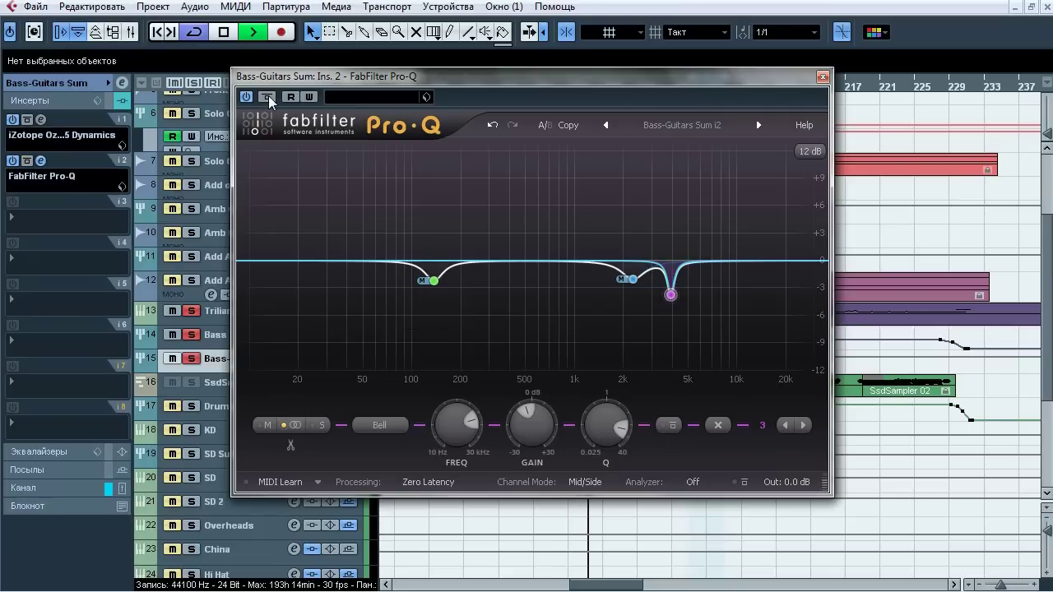
click(822, 77)
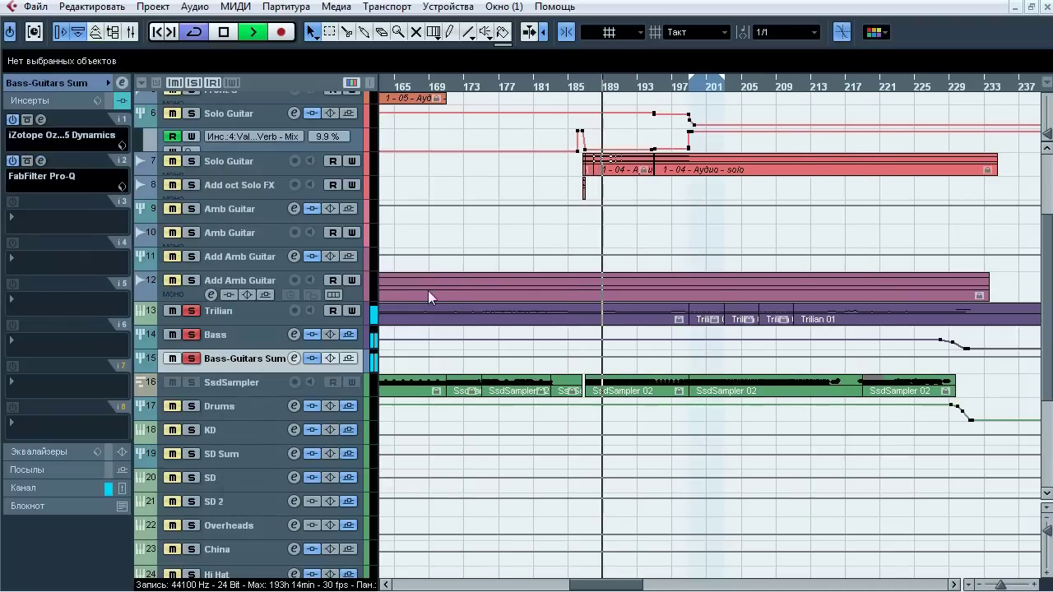
key(space)
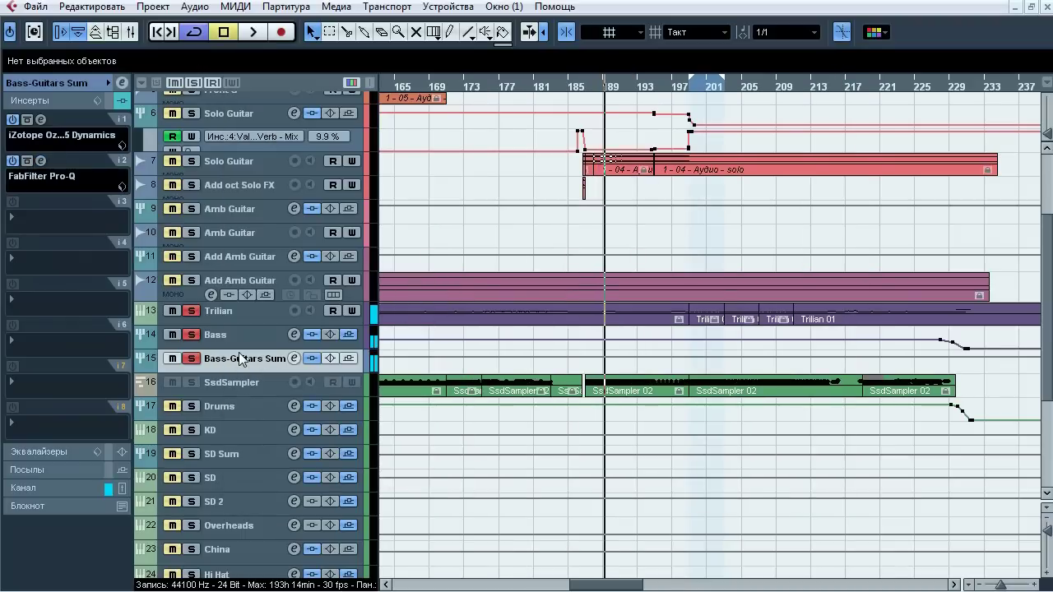
Play the full mix from bar 207, solo the SsdSampler track to hear the drums alone, and stop playback
click(71, 83)
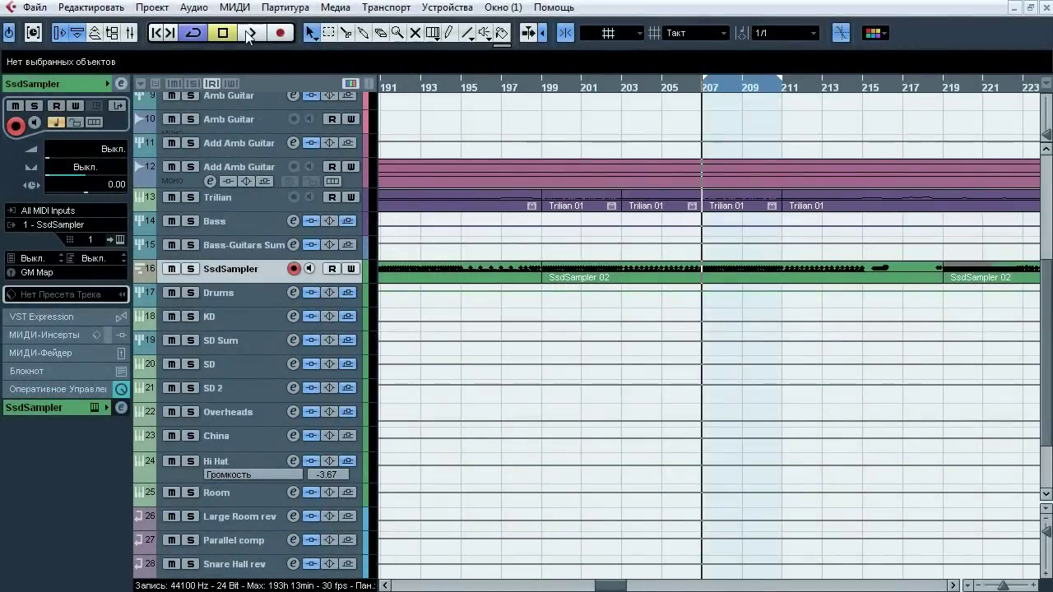
click(251, 33)
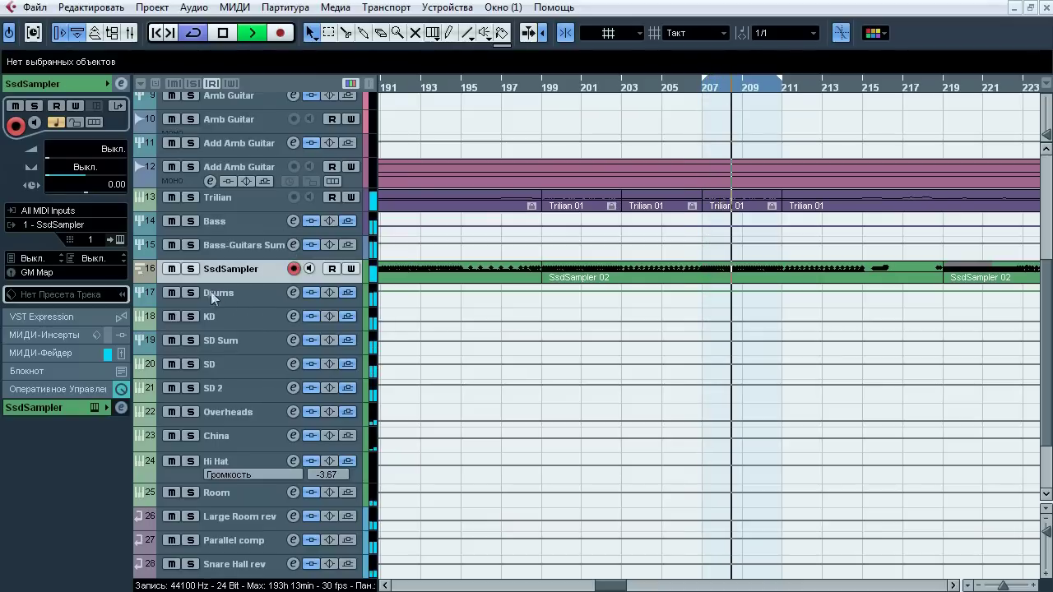
click(197, 272)
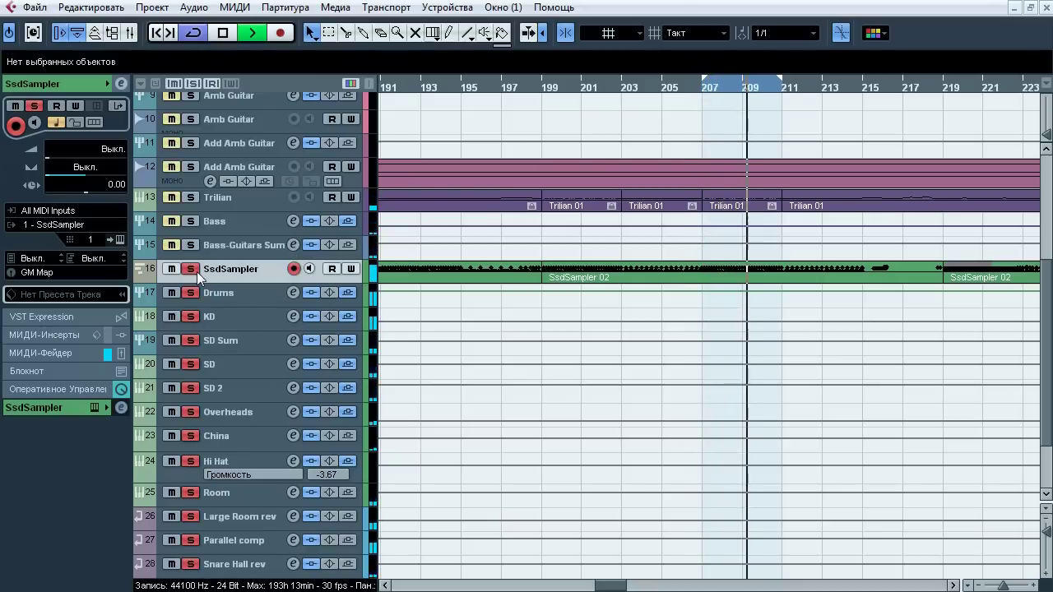
click(197, 271)
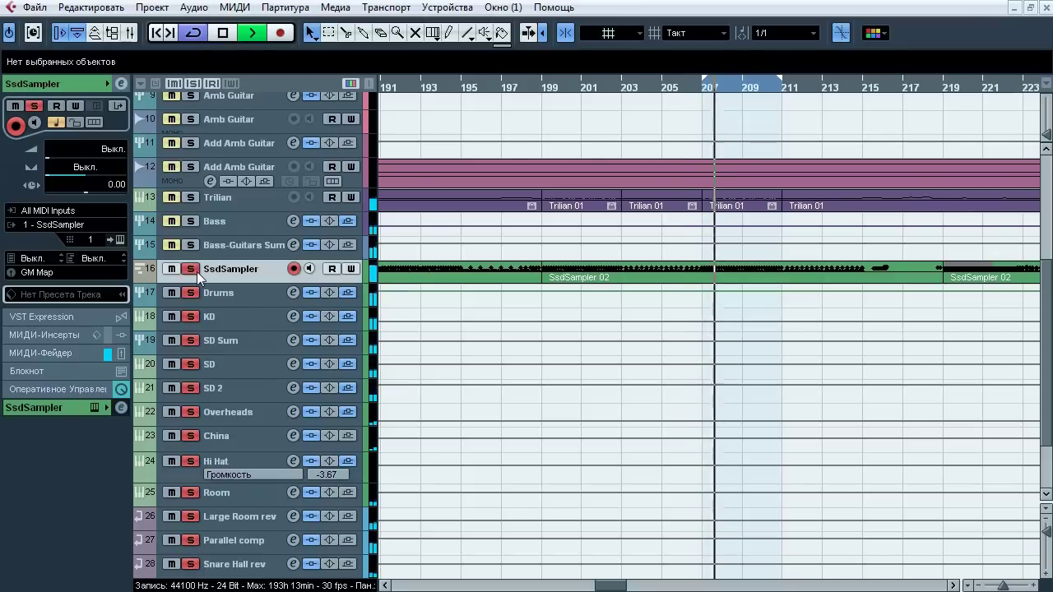
key(space)
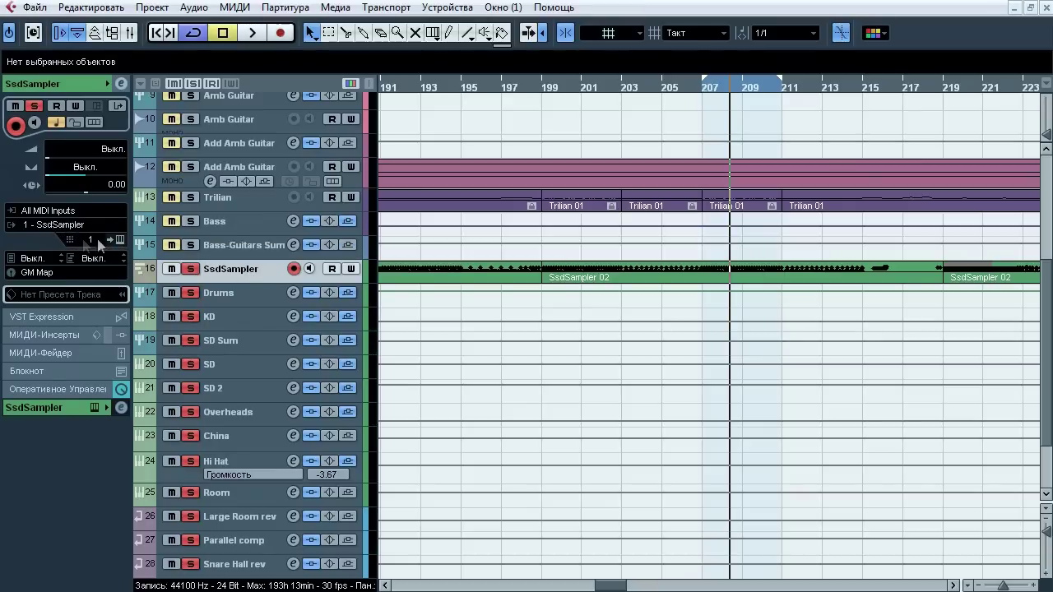
Open the SsdSampler instrument and look through its mixer's channels, bleed routing and bleed level pages
click(120, 240)
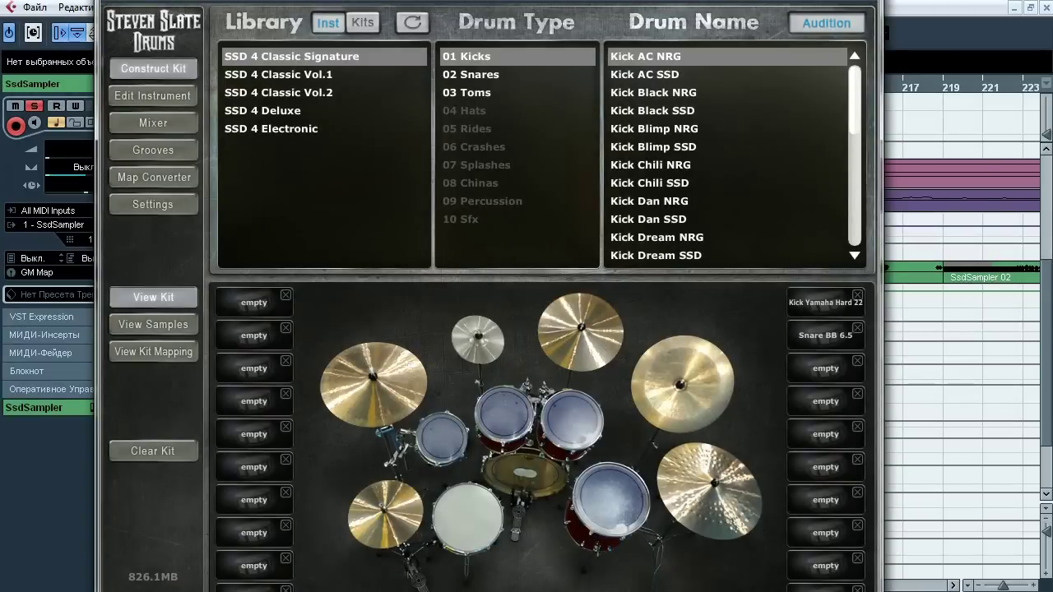
drag(489, 15, 487, 1)
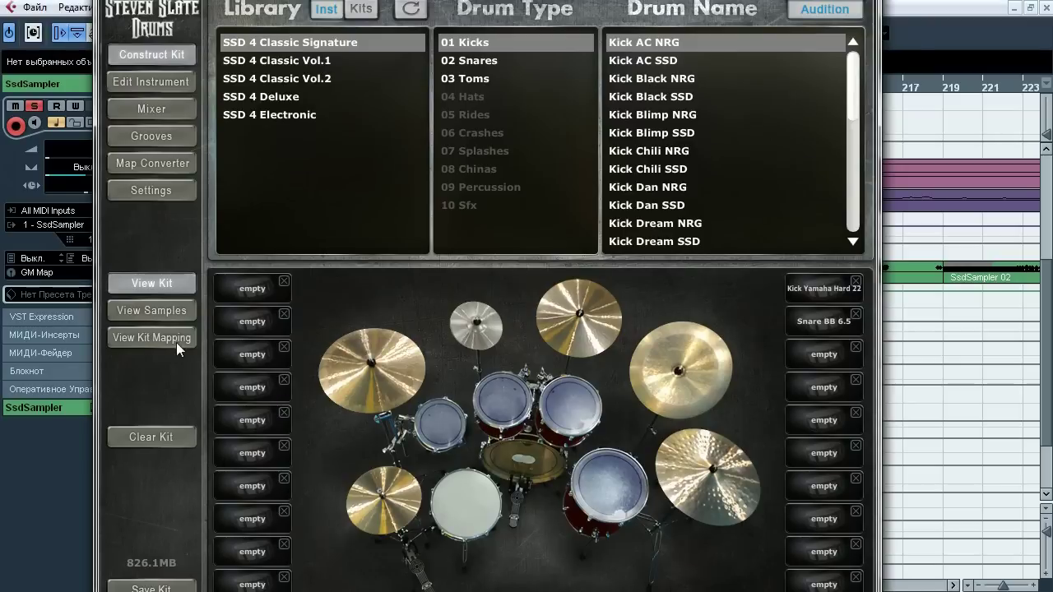
click(160, 115)
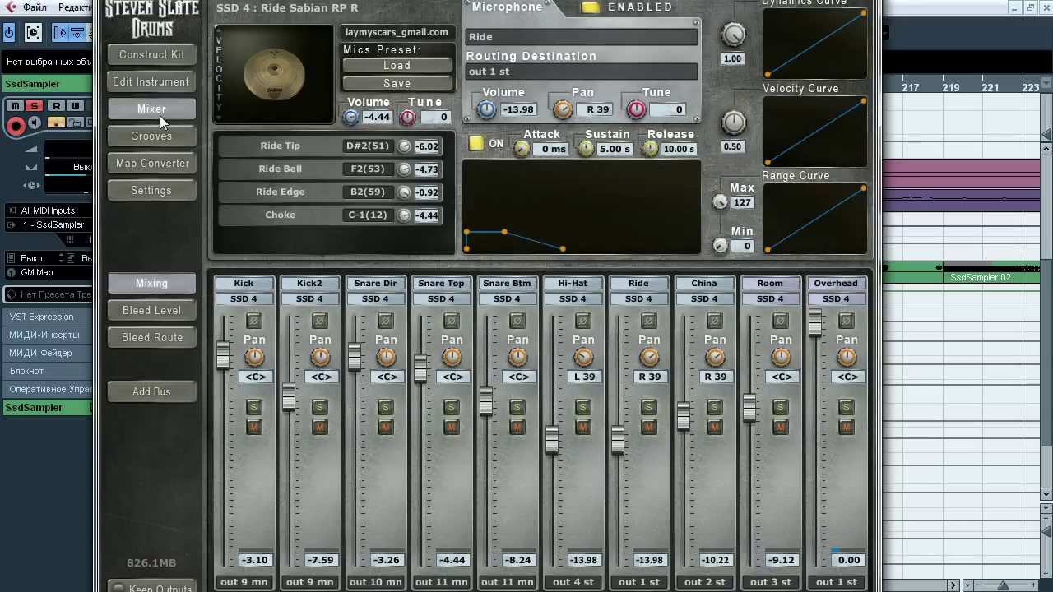
click(177, 346)
mouse_move(330, 591)
mouse_down()
mouse_move(395, 591)
mouse_move(340, 591)
mouse_up()
click(159, 320)
scroll(561, 467, right, 1)
scroll(571, 551, left, 1)
click(147, 284)
scroll(538, 434, right, 1)
scroll(537, 433, right, 1)
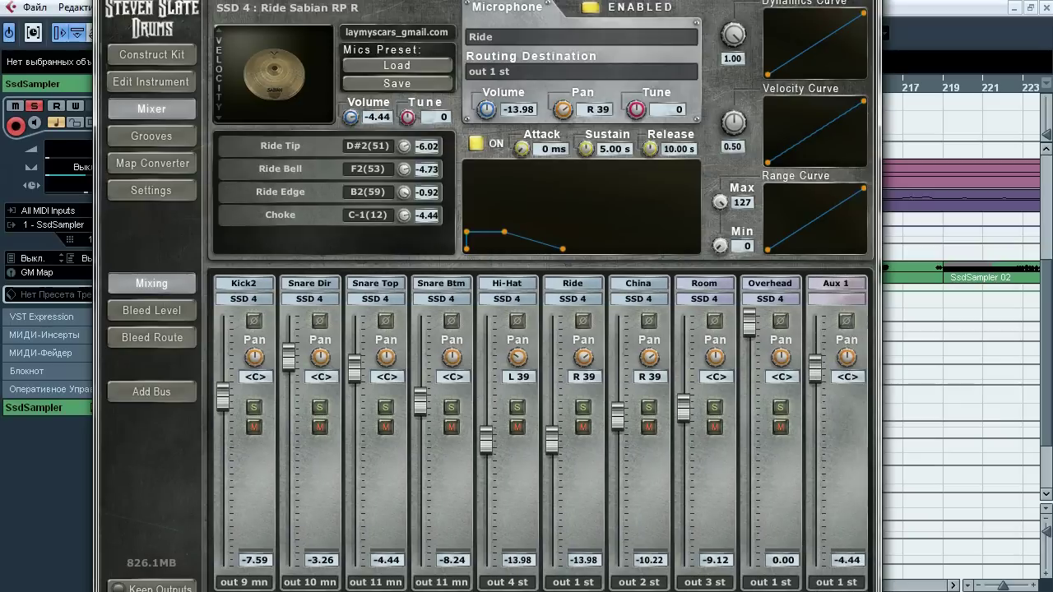
scroll(538, 433, left, 1)
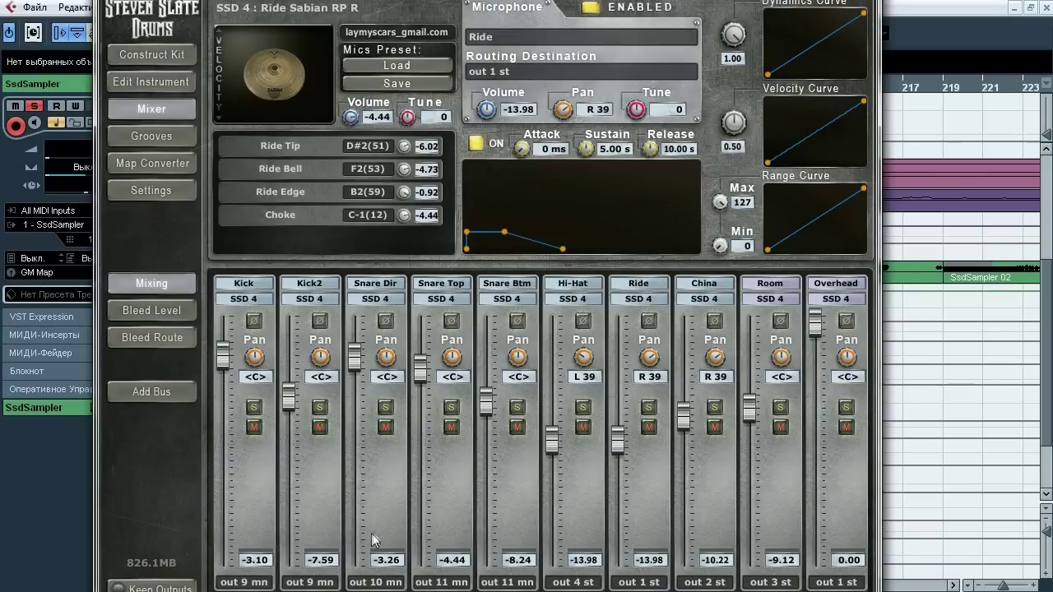
Inspect the sample and output routing of the Kick, Kick2, Snare Dir, Snare Top and Snare Btm mixer channels
click(255, 477)
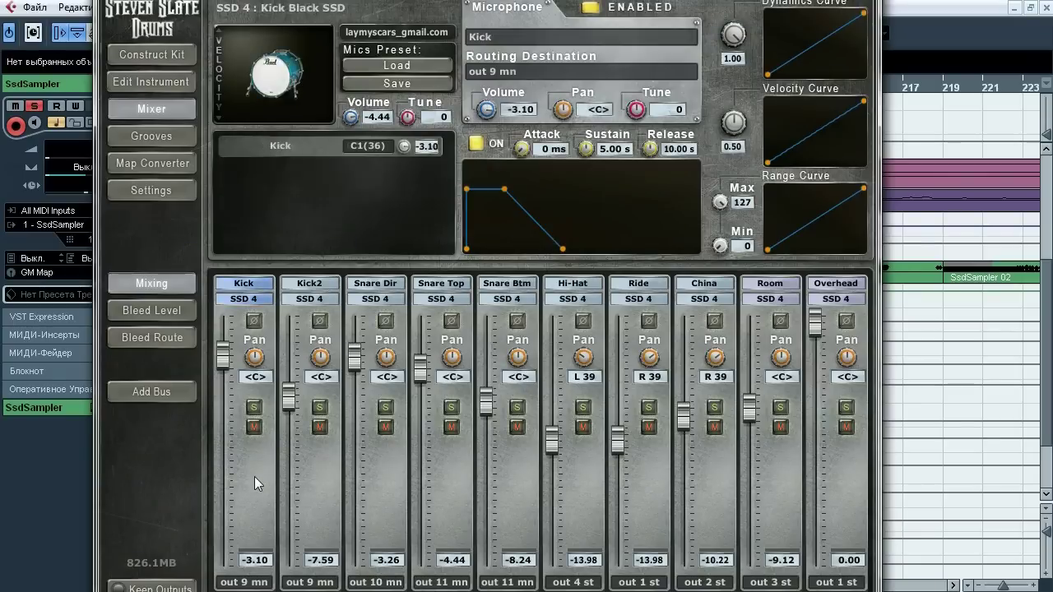
click(327, 472)
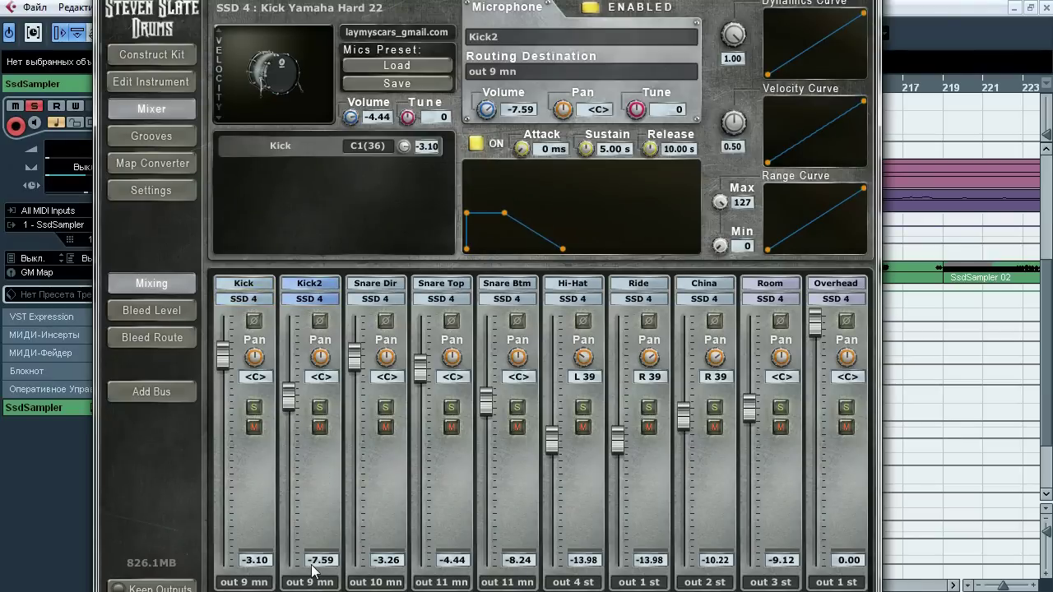
click(378, 488)
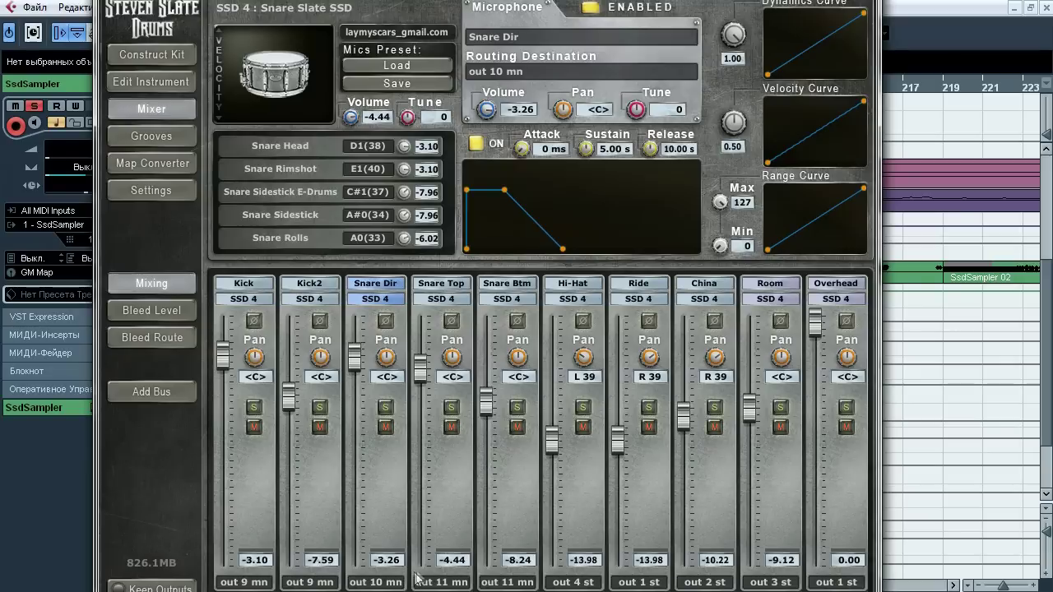
click(452, 492)
click(506, 475)
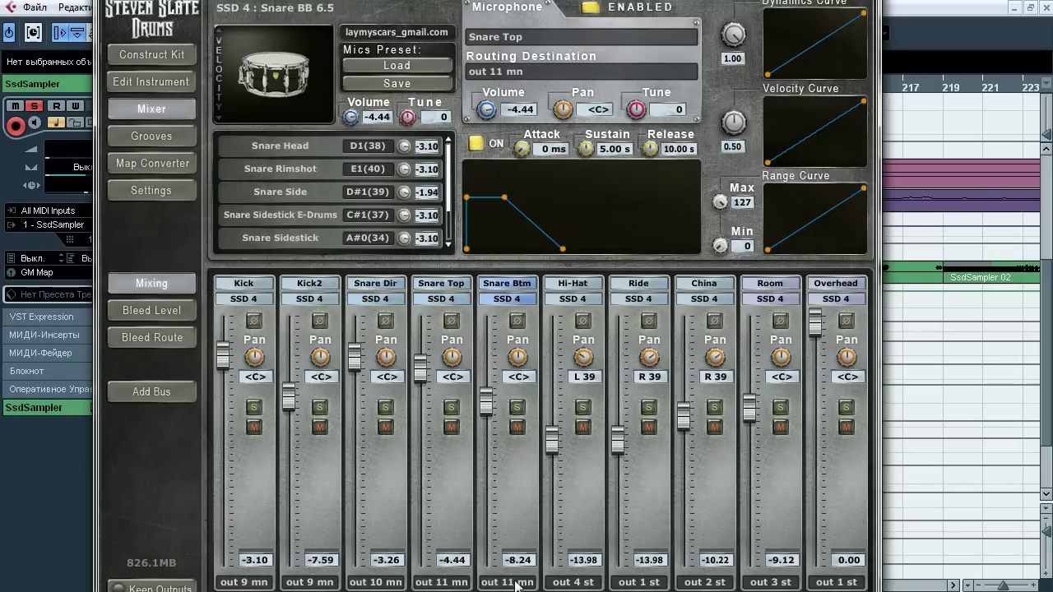
Inspect the Hi-Hat, Ride and China channels and the remaining mixer outputs, then close the drum sampler window
click(583, 479)
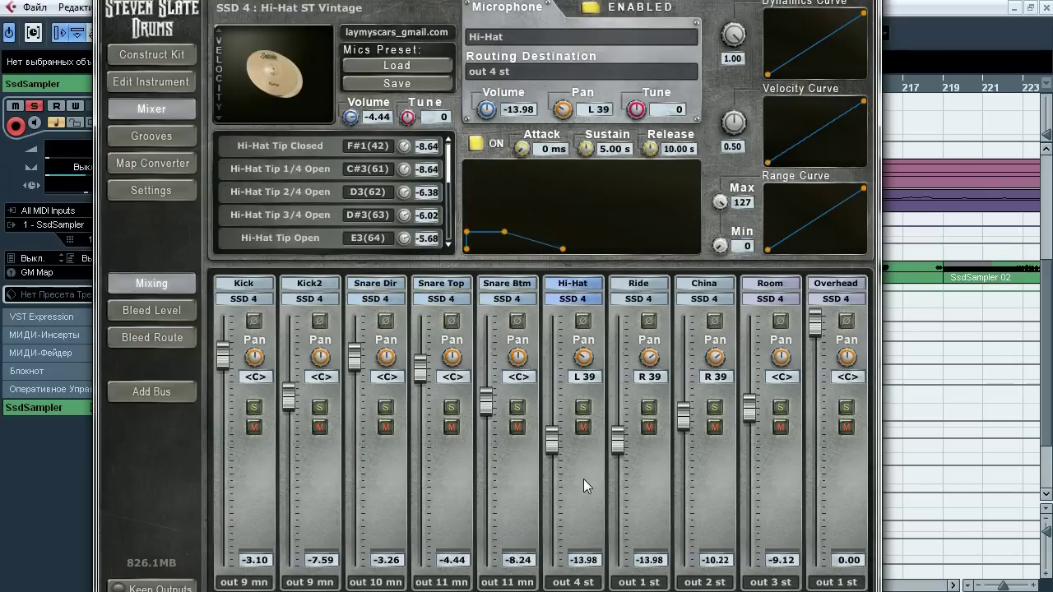
drag(578, 591, 627, 591)
click(584, 490)
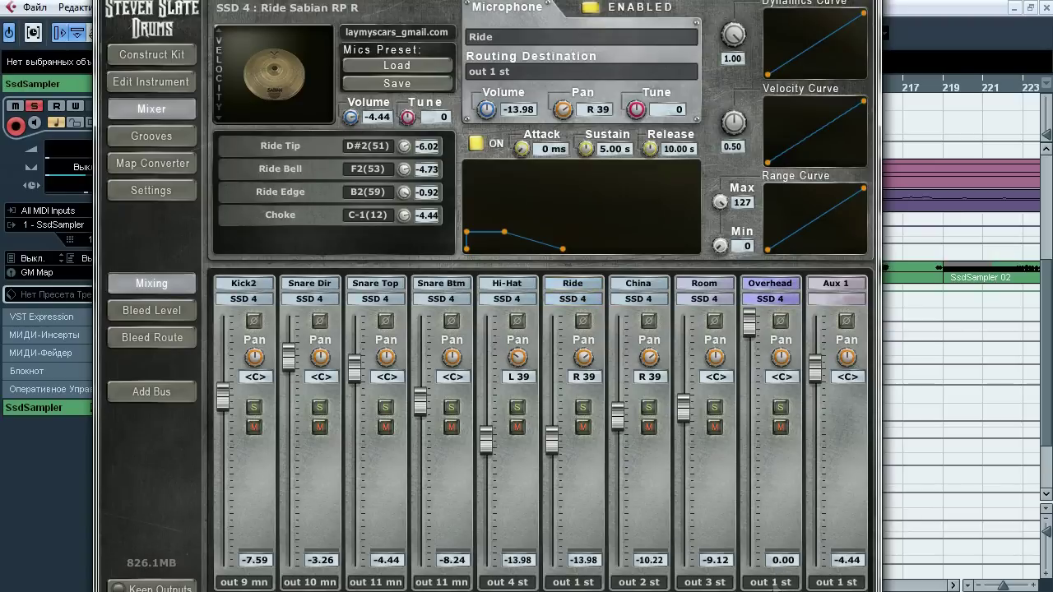
click(649, 488)
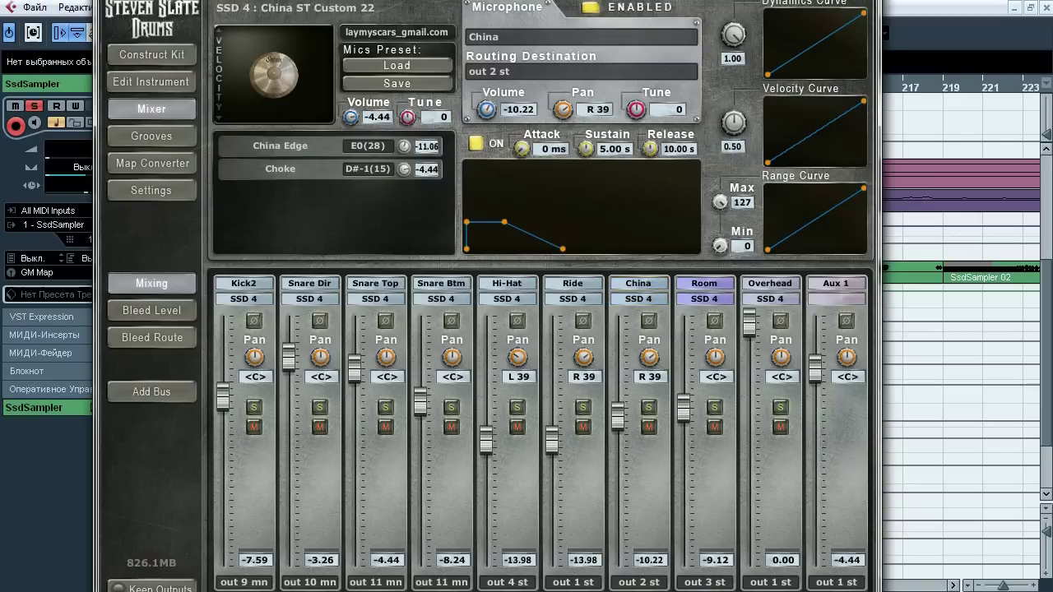
drag(735, 0, 690, 37)
click(826, 30)
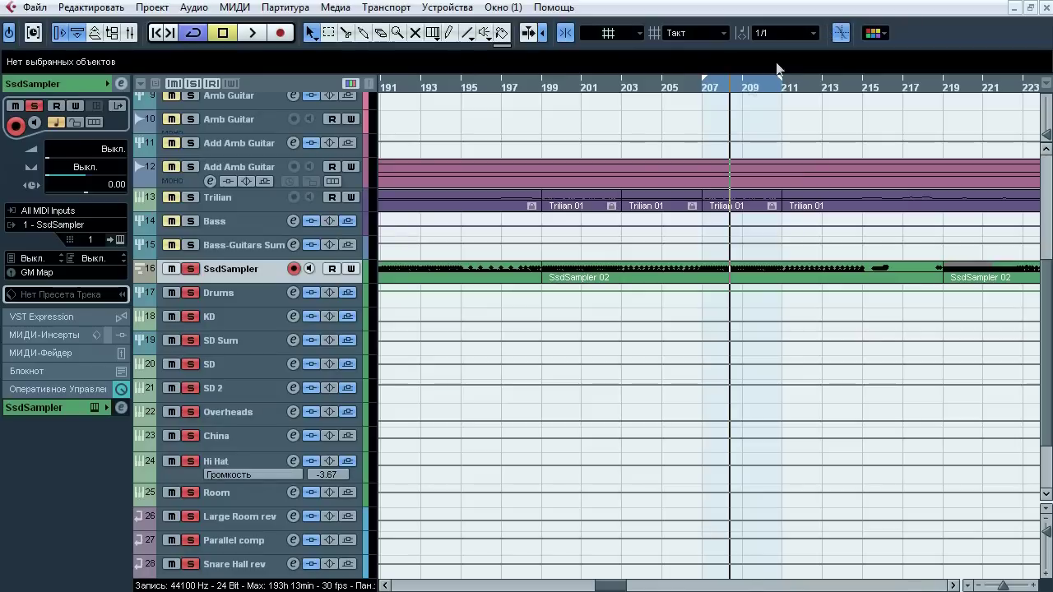
Show the basic track settings of the Drums group and the KD track to check their output routing
click(238, 296)
click(75, 90)
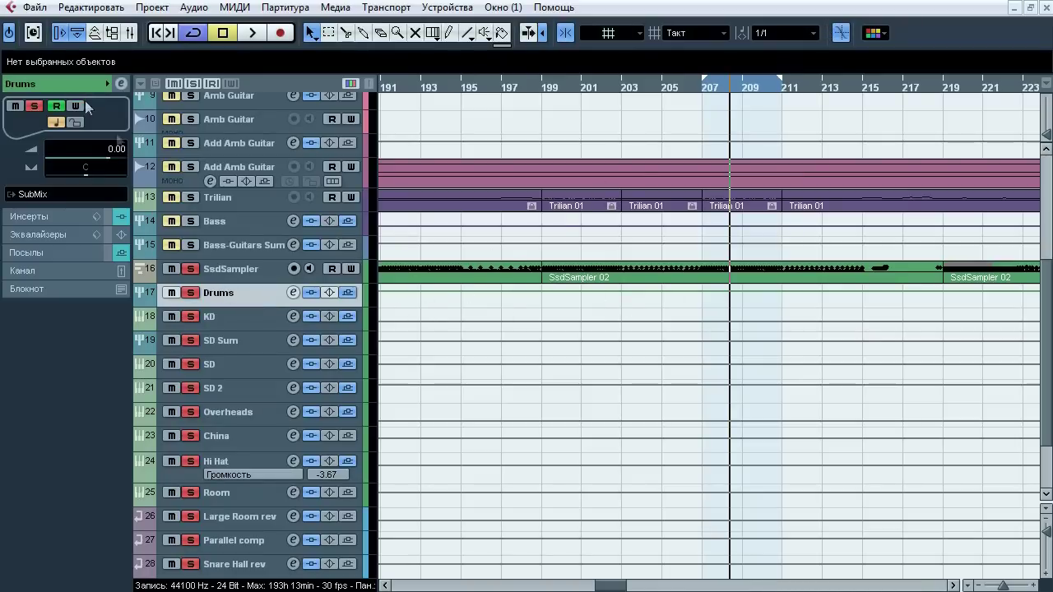
click(238, 316)
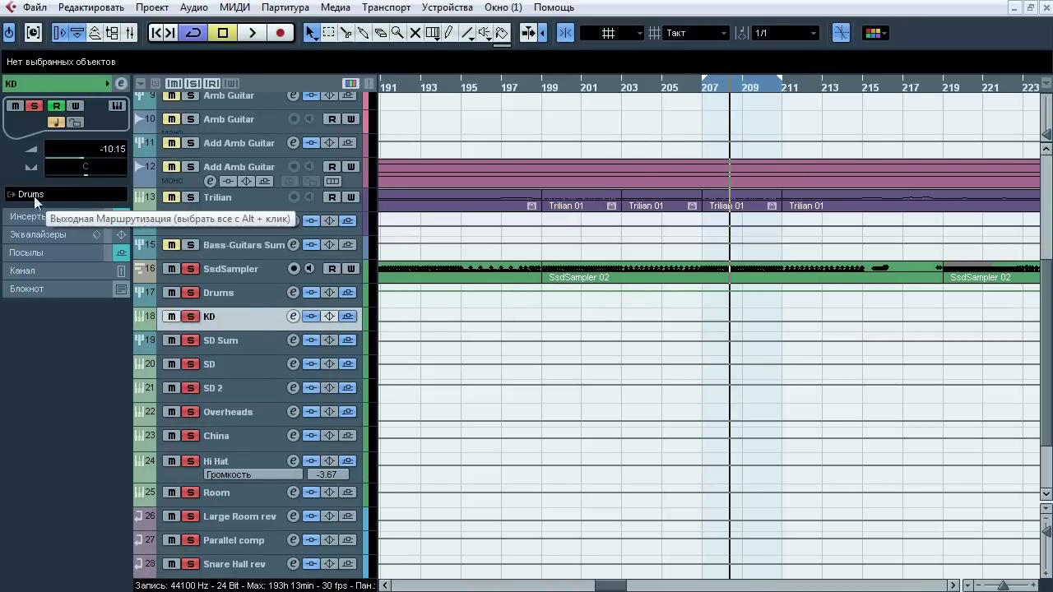
click(237, 296)
click(238, 317)
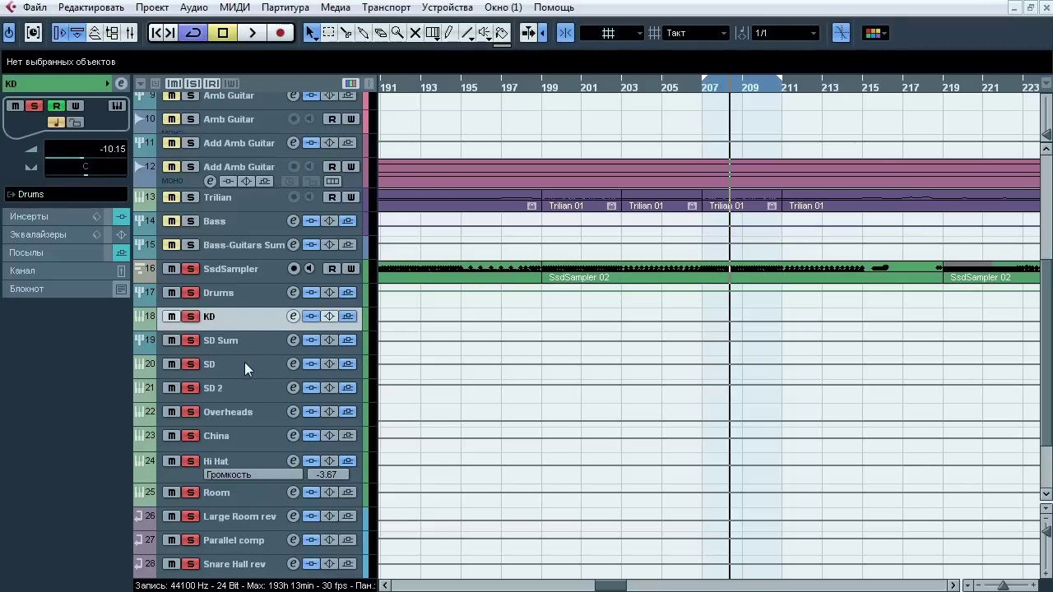
Check the output routing of the SD and SD 2 tracks together, followed by SD Sum and the Drums group
click(245, 362)
shift+click(247, 388)
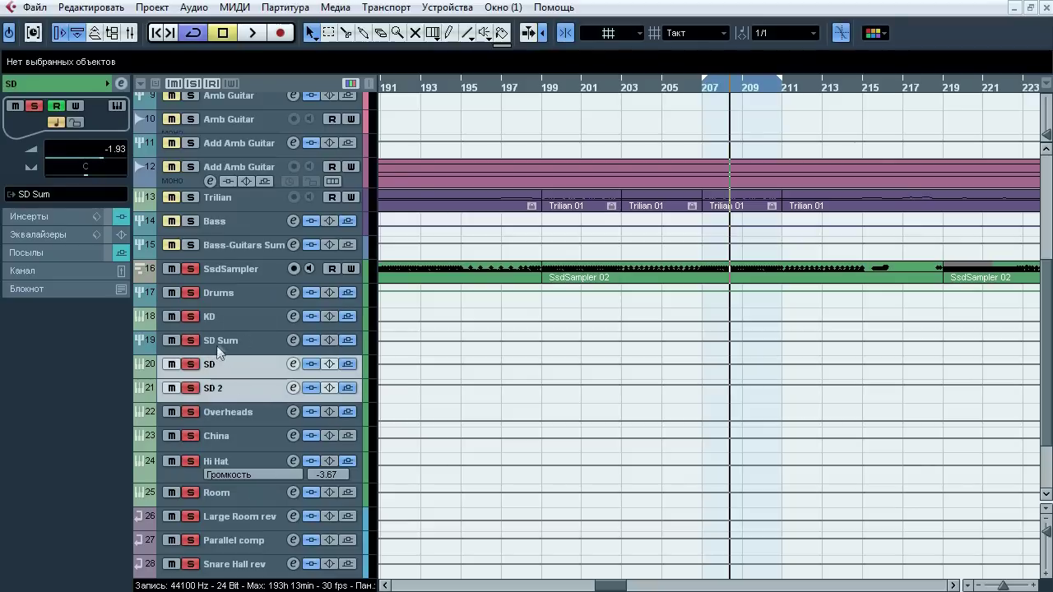
click(227, 341)
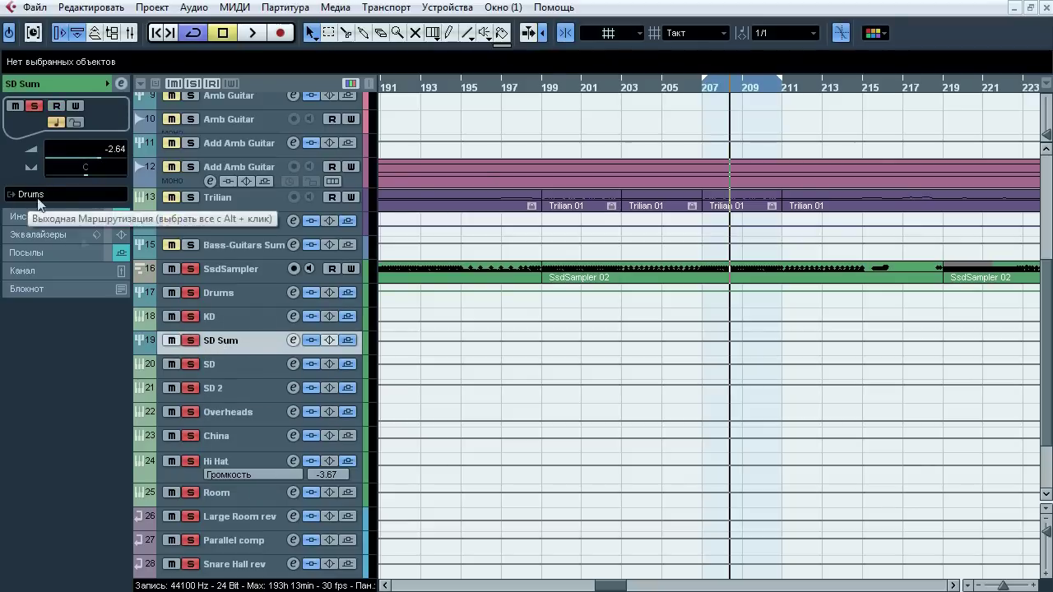
click(233, 294)
Check the output routing of the Overheads through Room tracks, reselect the Drums group and place the playhead at bar 207
scroll(250, 360, down, 3)
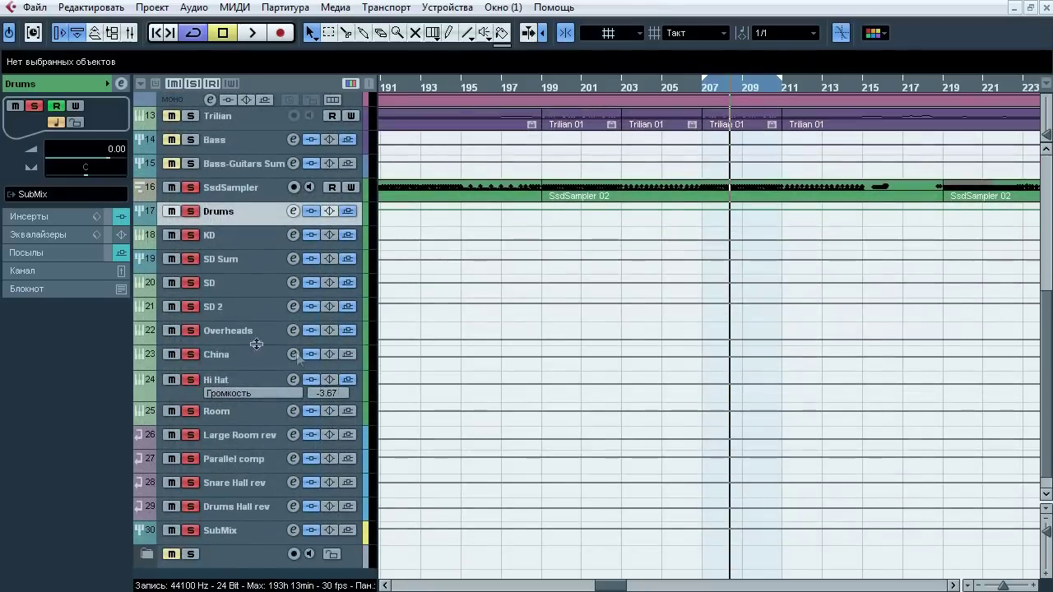
click(257, 339)
shift+click(243, 410)
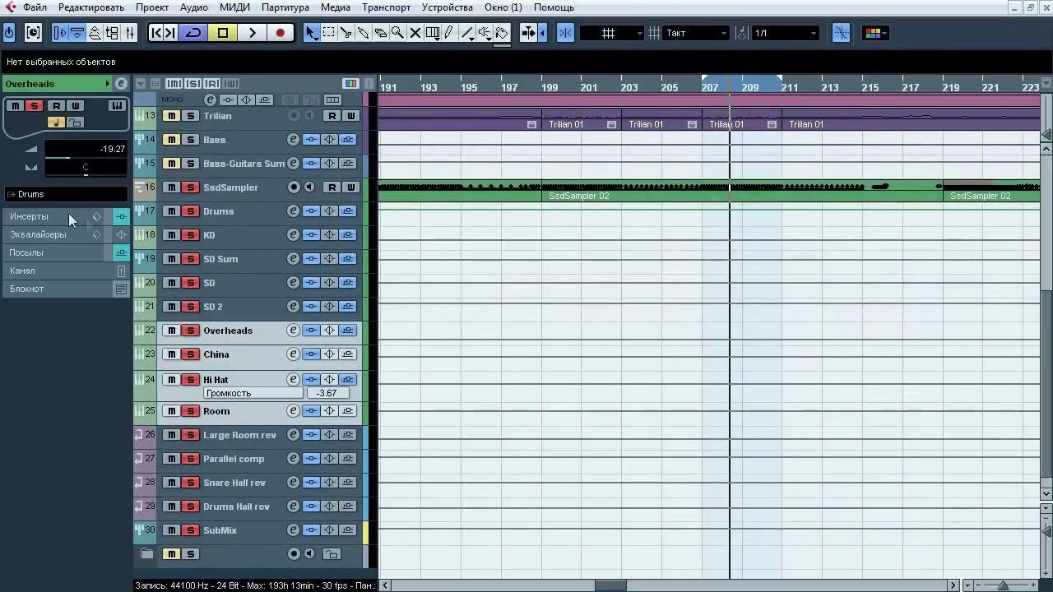
click(243, 213)
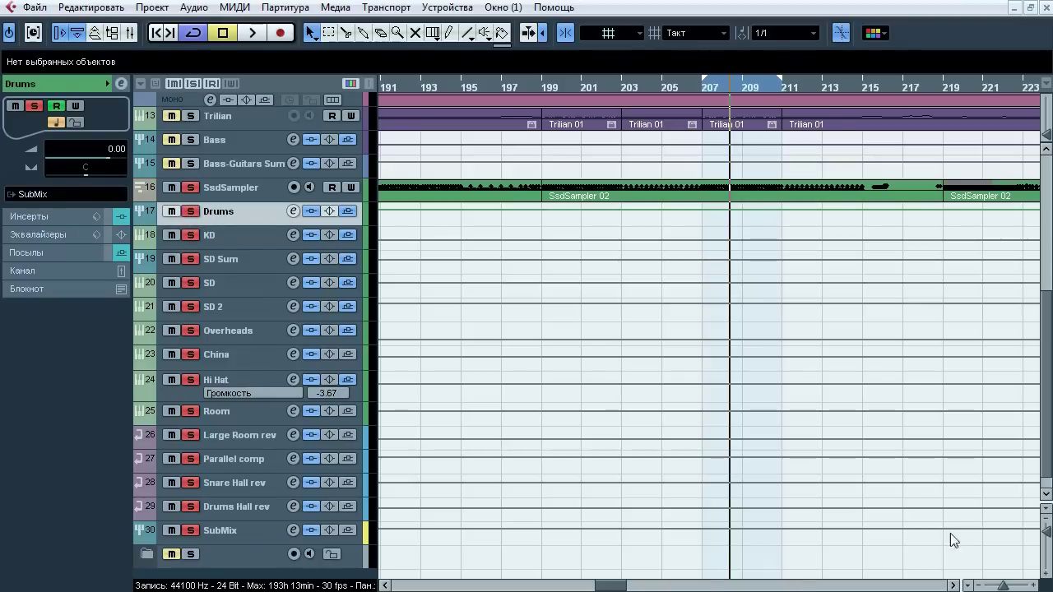
click(710, 93)
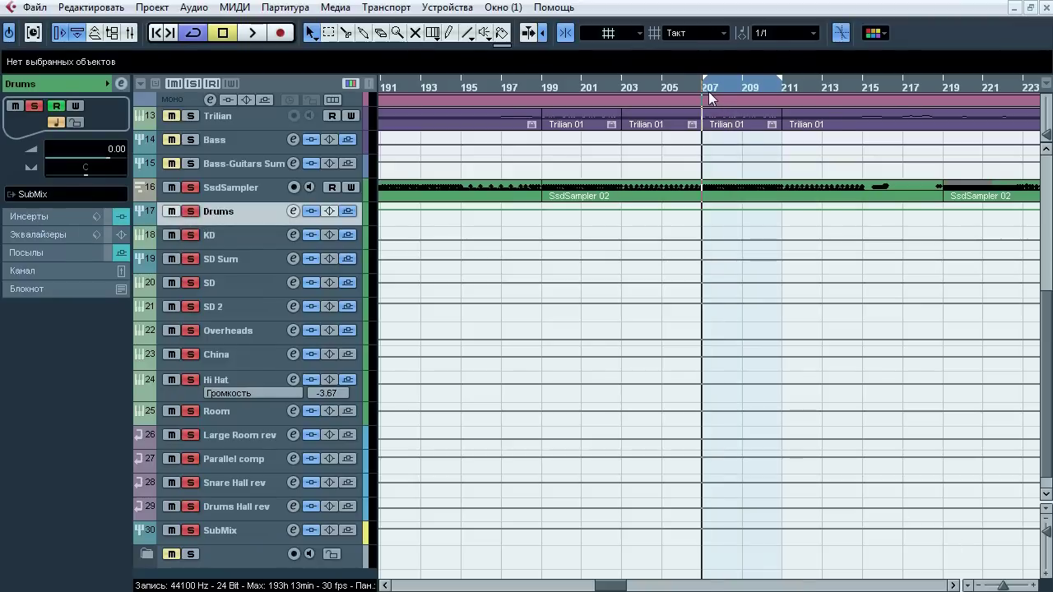
Solo the KD track with its sends bypassed and compare its sound during playback with all inserts bypassed and active
click(192, 236)
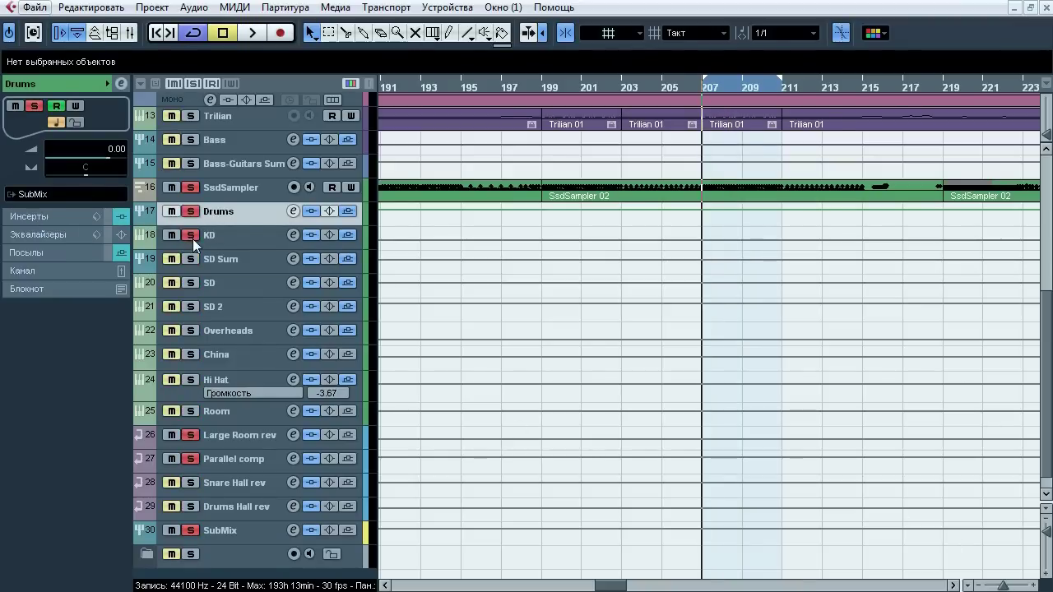
click(347, 236)
key(space)
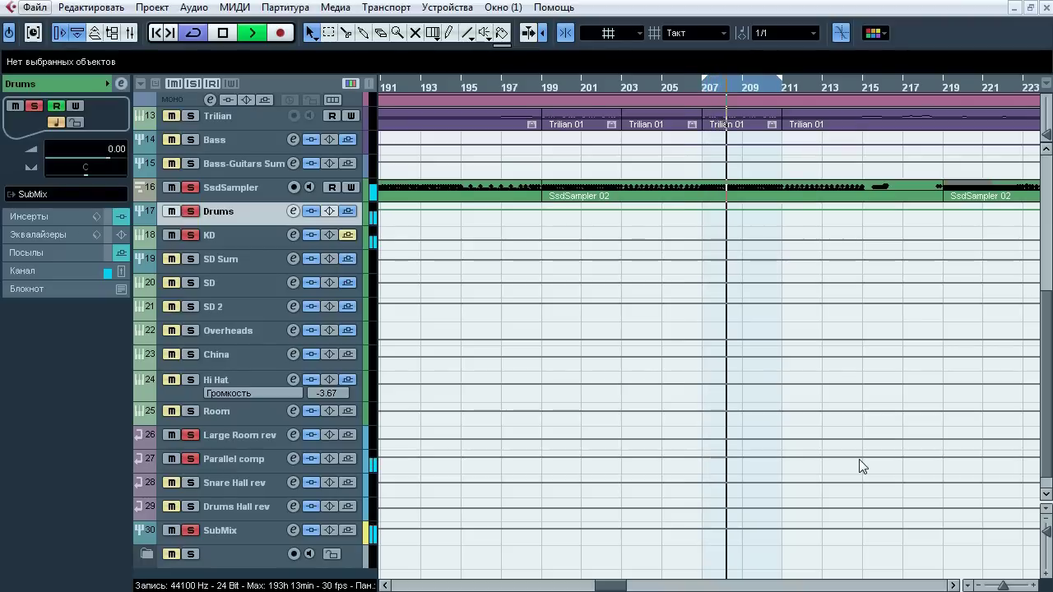
click(310, 235)
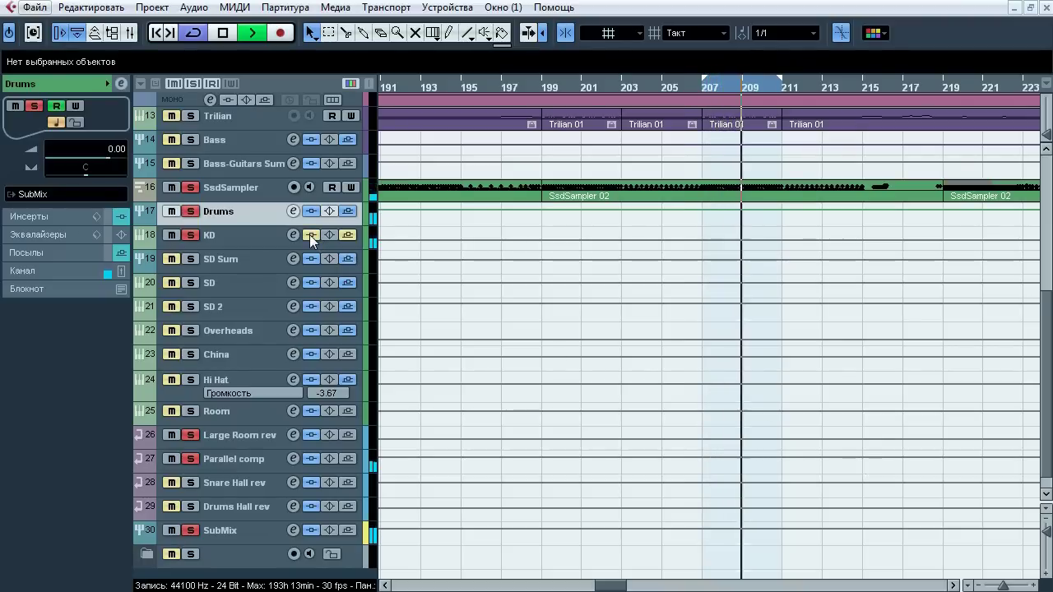
click(310, 235)
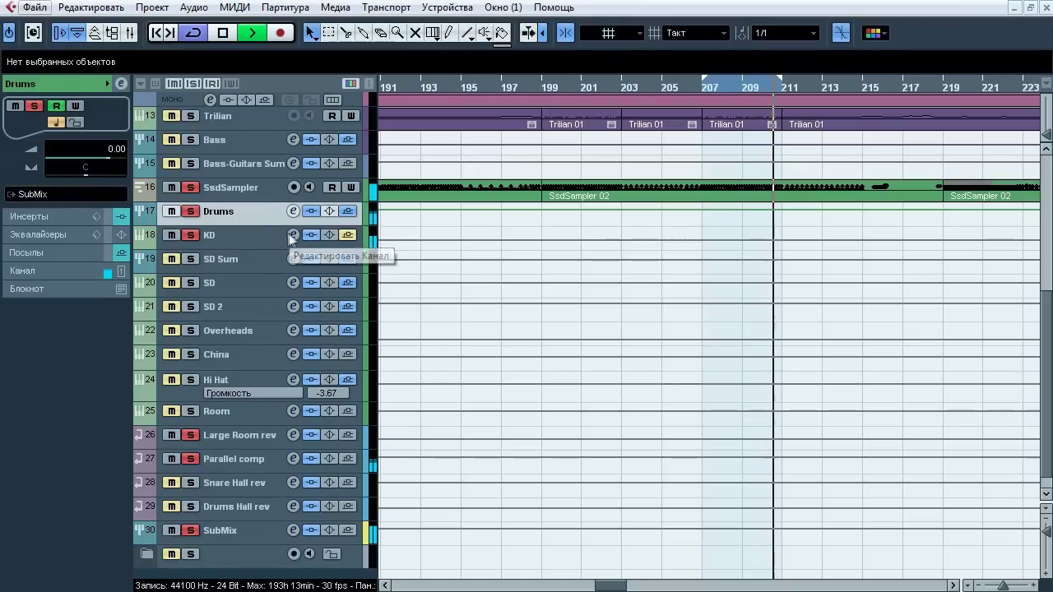
key(space)
Open the first FabFilter Pro-Q in KD's insert chain, compare it bypassed and active during playback, and close it
click(259, 239)
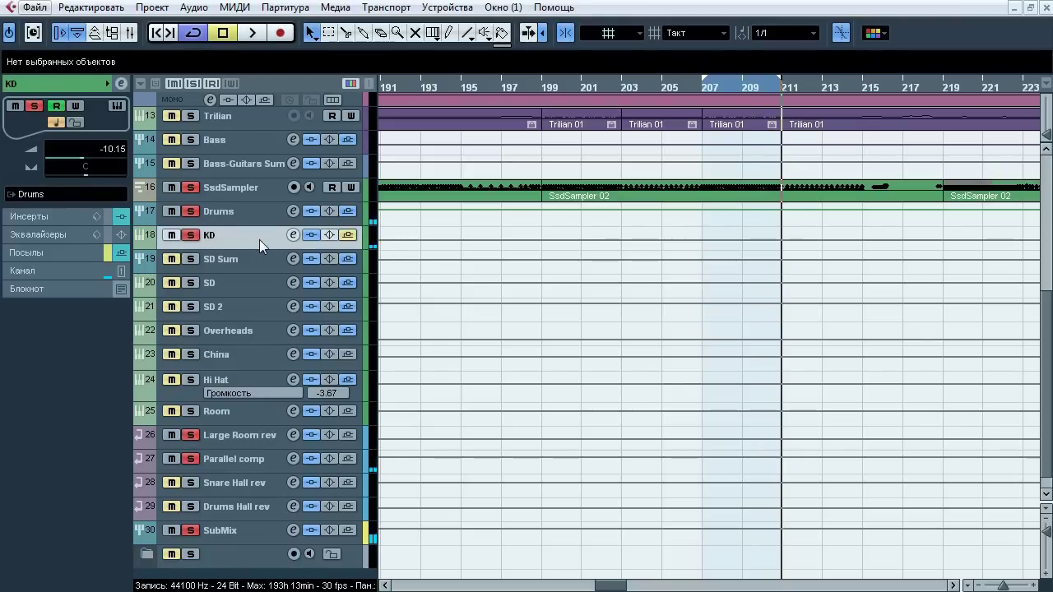
click(65, 224)
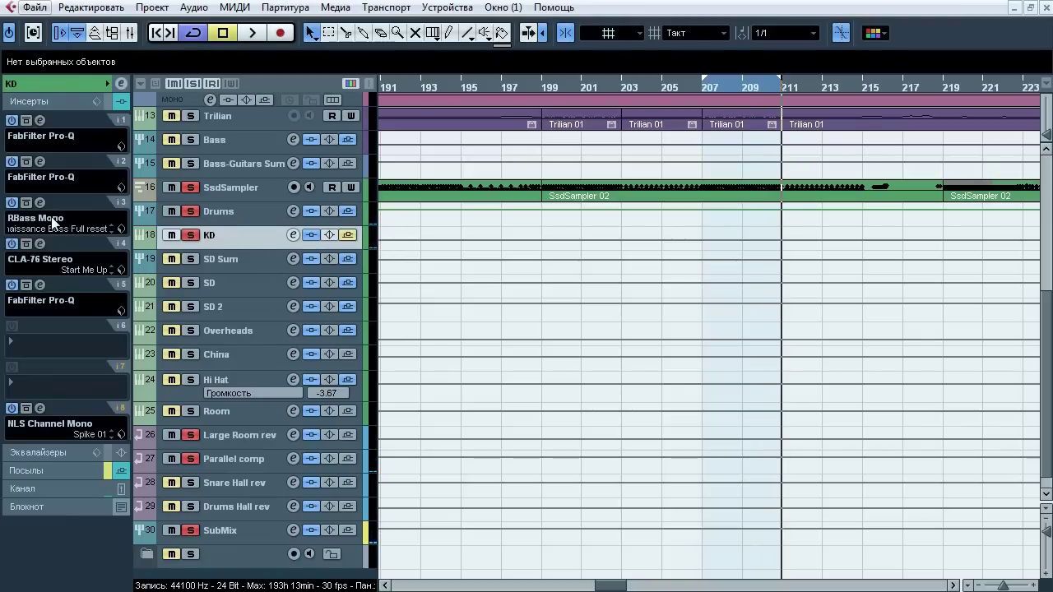
click(41, 120)
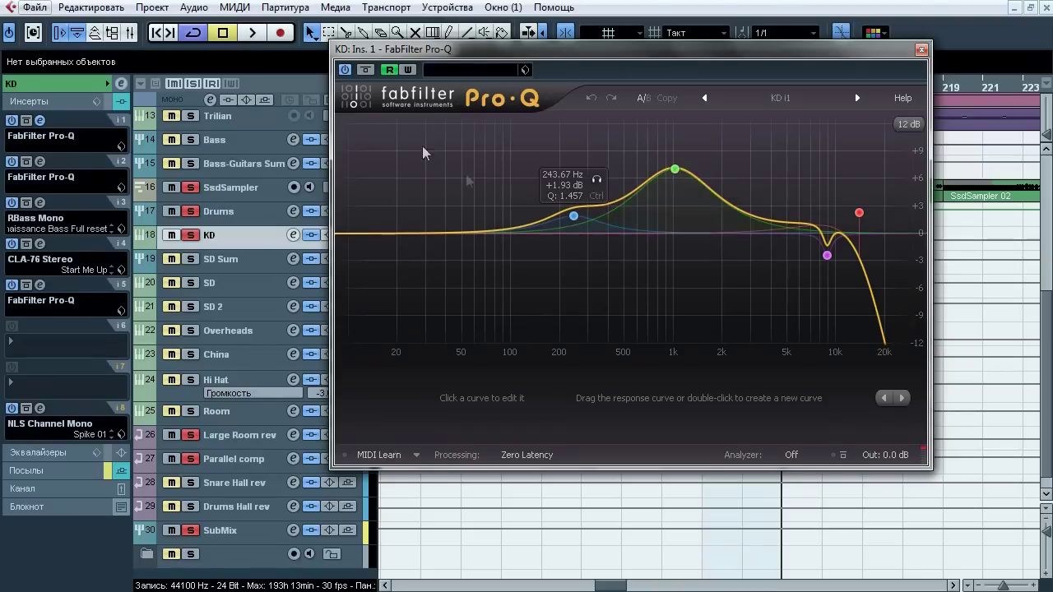
key(space)
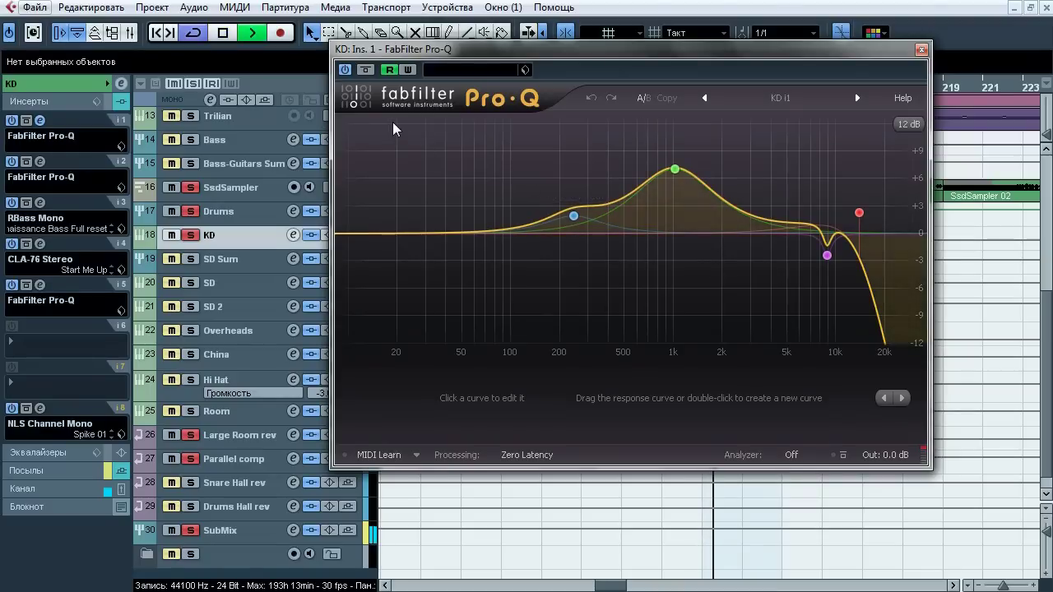
click(367, 72)
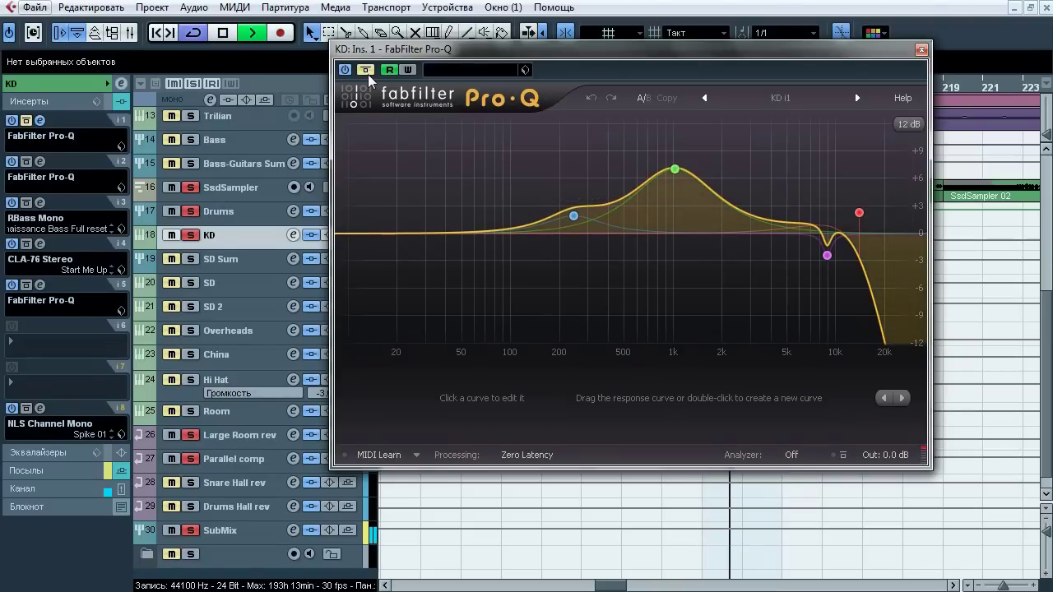
click(367, 71)
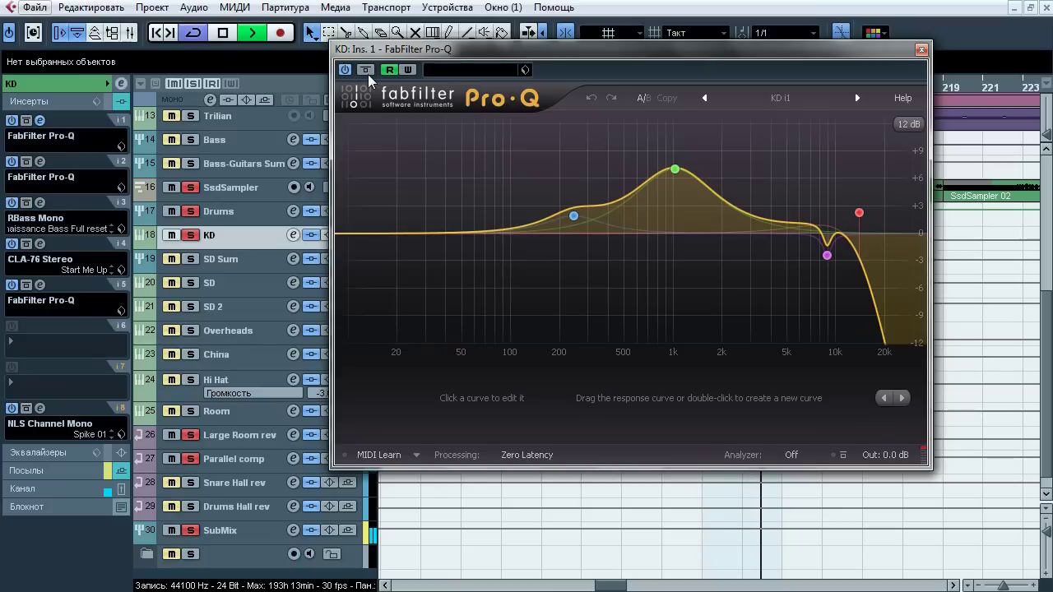
key(space)
click(921, 50)
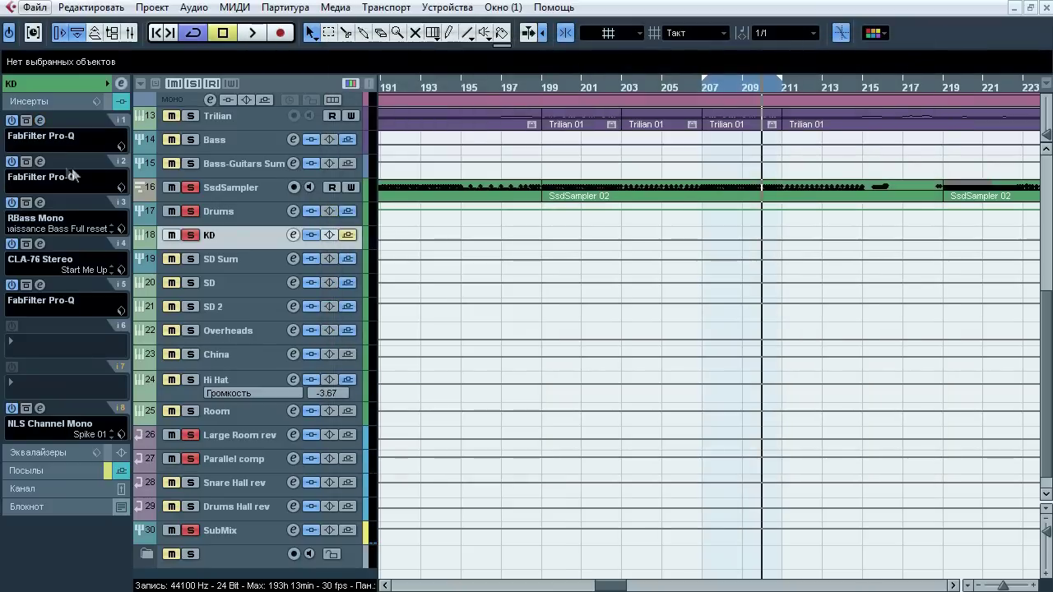
Open KD's second FabFilter Pro-Q insert and bypass it during playback to compare the sound
click(40, 161)
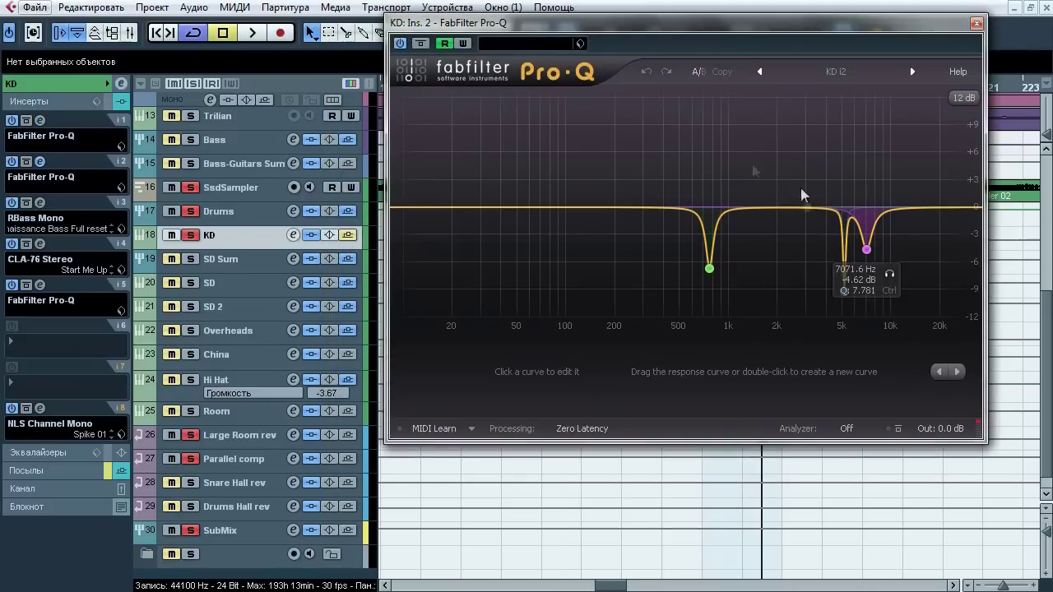
key(space)
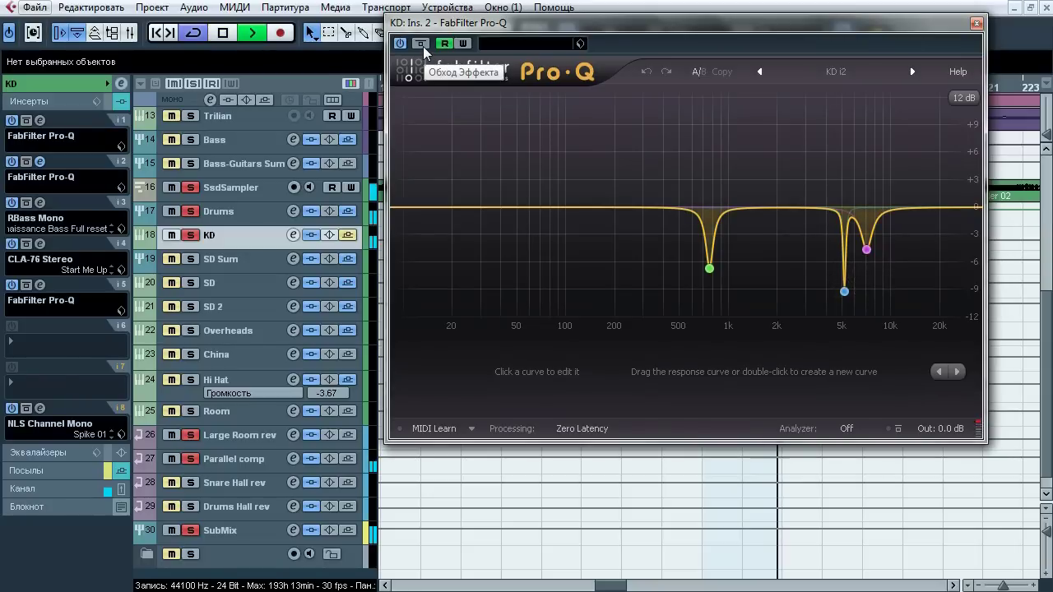
click(421, 45)
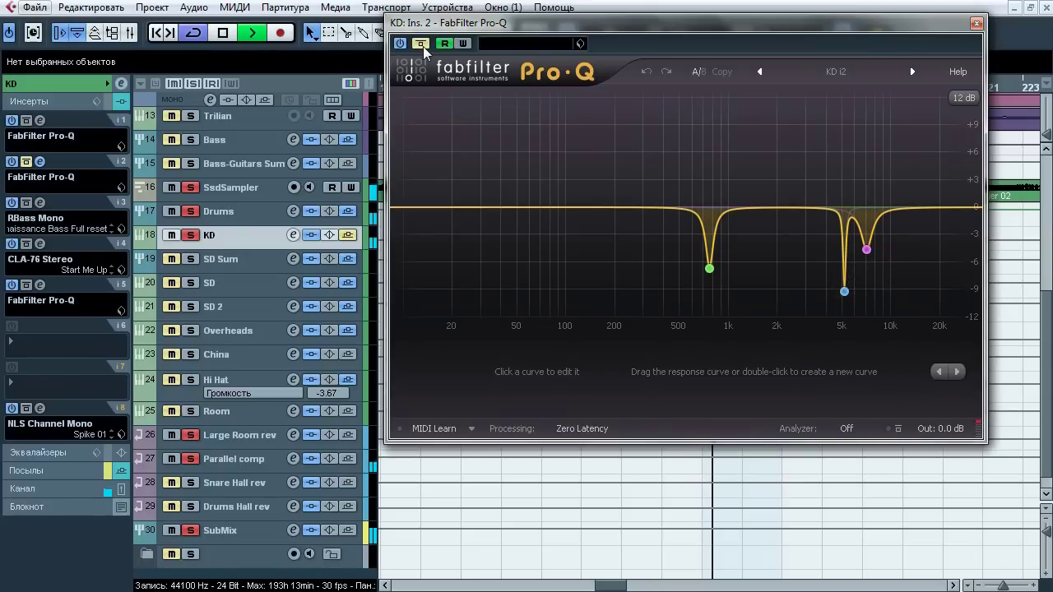
Compare the looped kick with the KD track's second-insert Pro-Q bypassed and active, leave it active and close the EQ
click(422, 45)
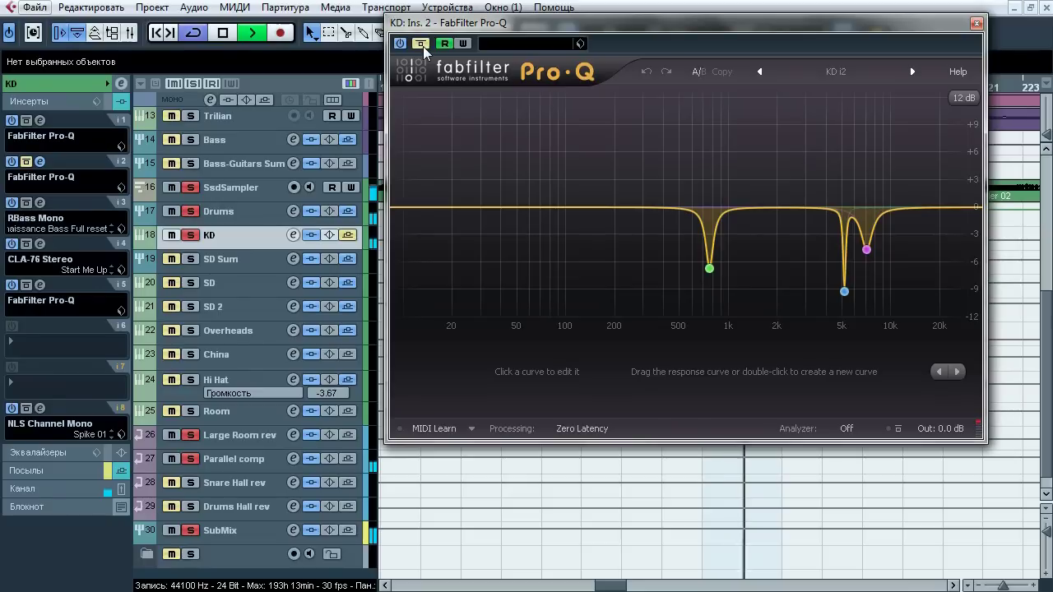
click(421, 45)
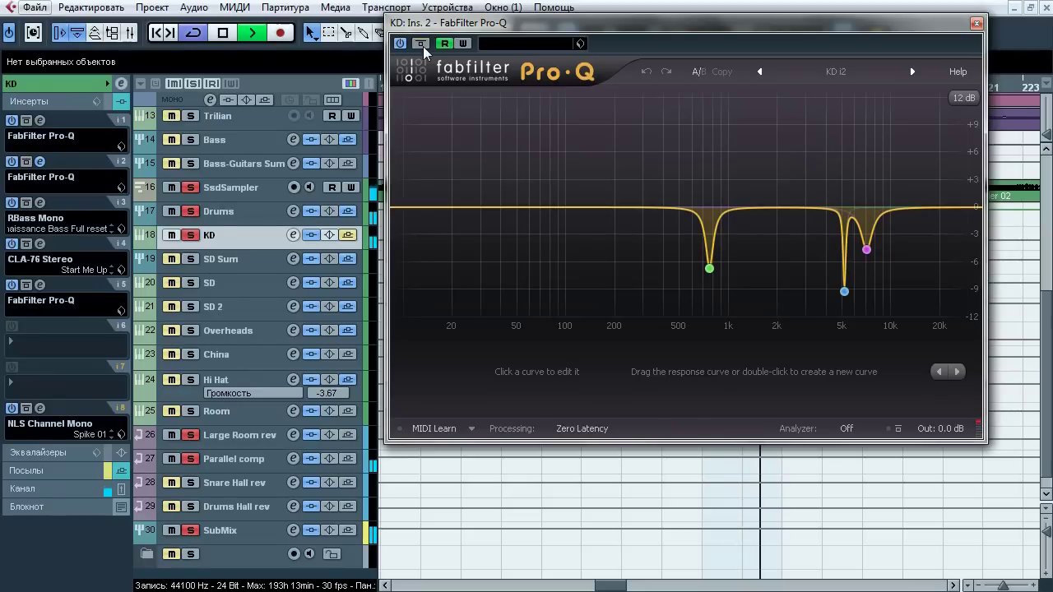
click(421, 46)
key(space)
click(977, 23)
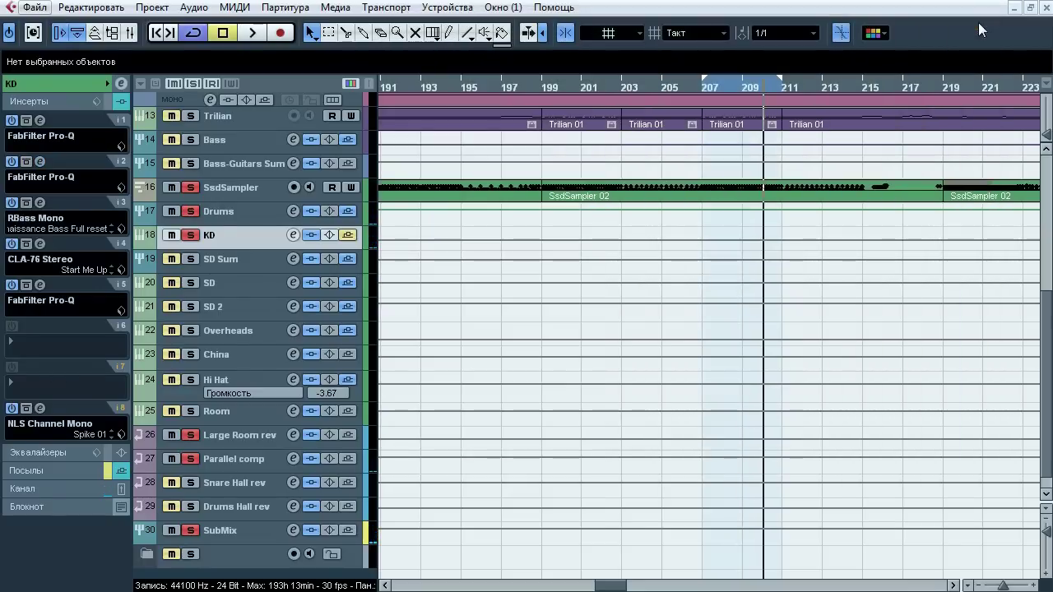
Compare the looped kick with the RBass Mono insert bypassed and active, leave it active and close the plug-in
click(41, 205)
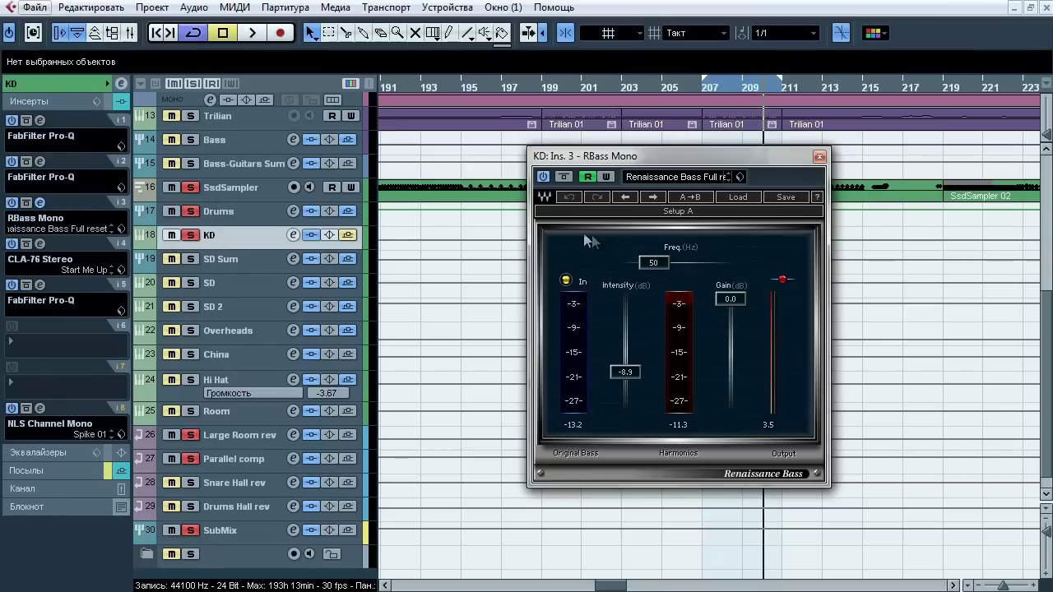
key(space)
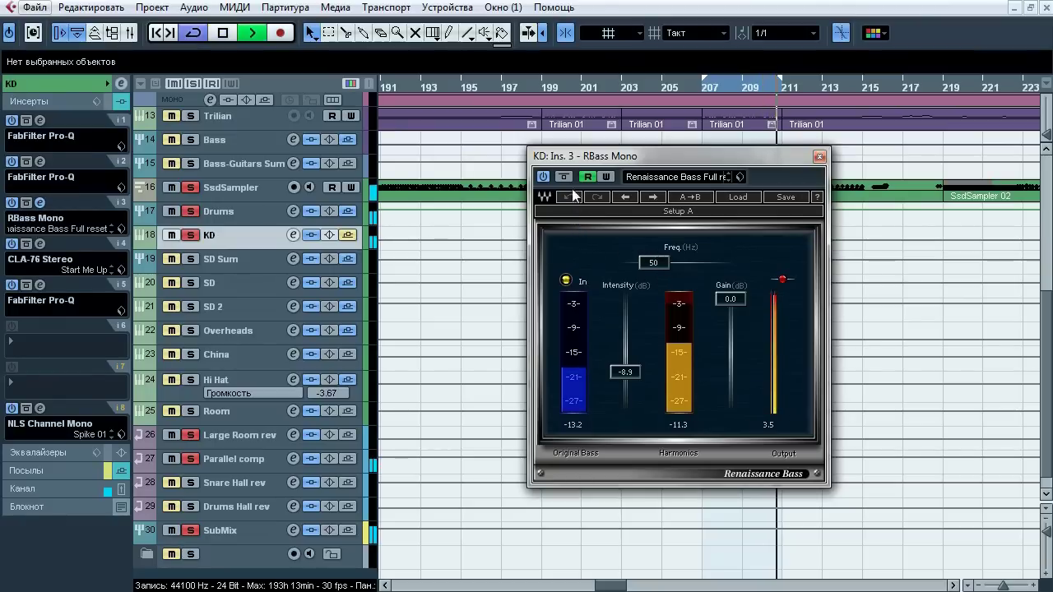
click(566, 178)
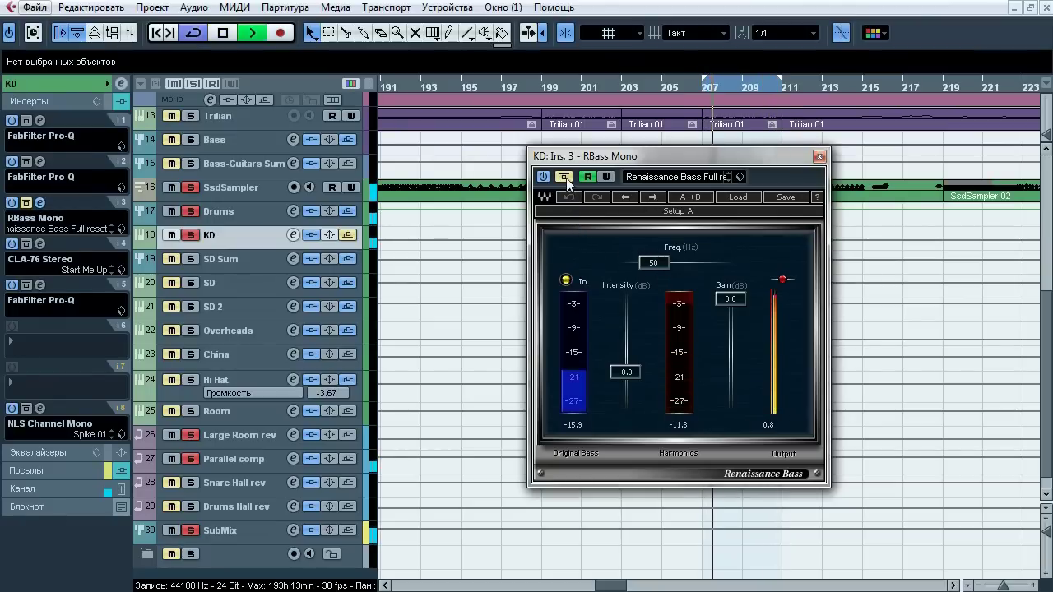
click(566, 178)
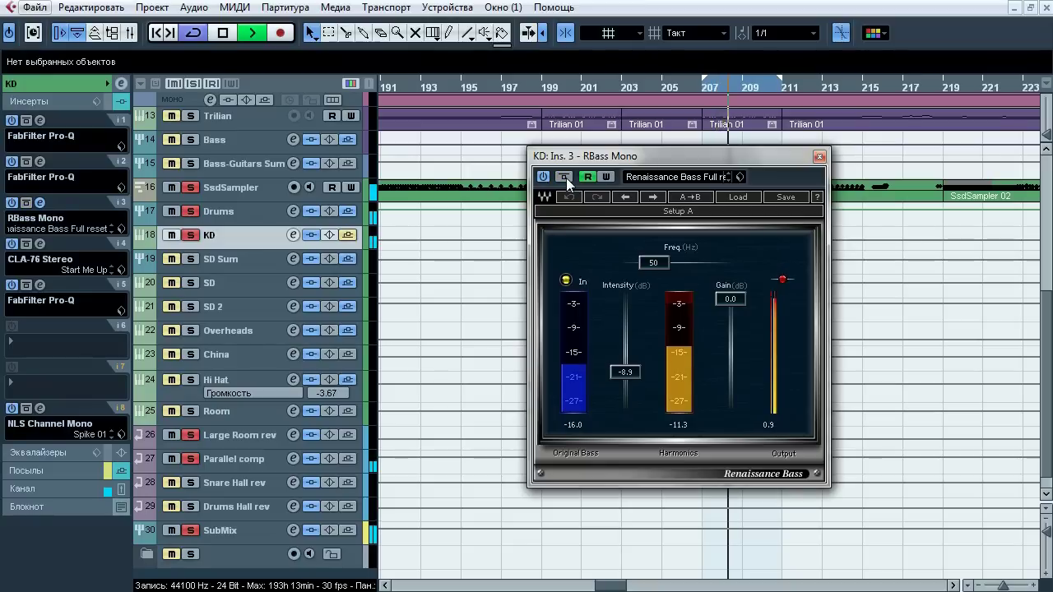
click(566, 177)
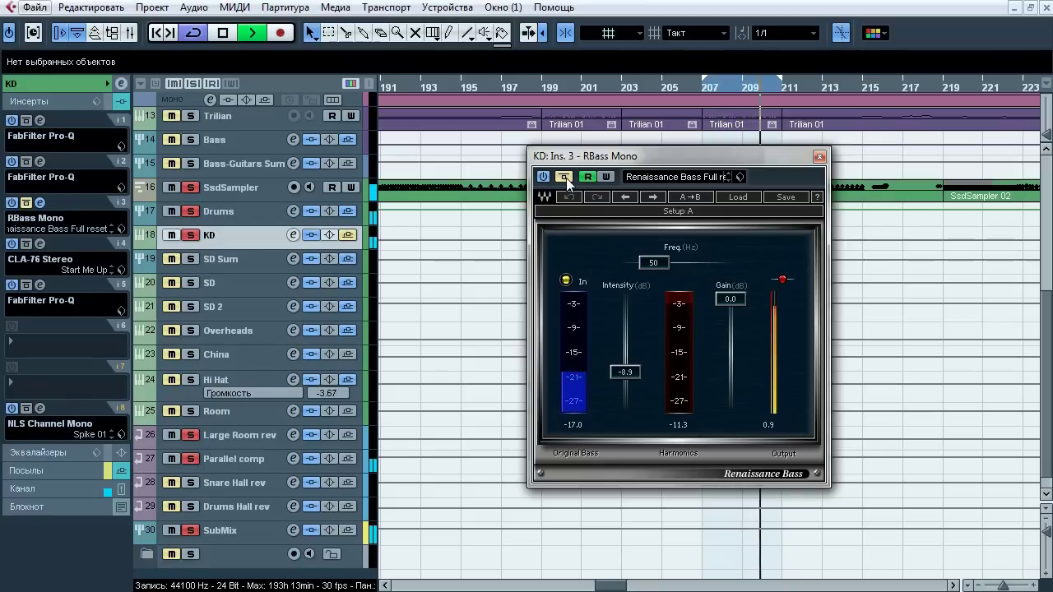
click(566, 177)
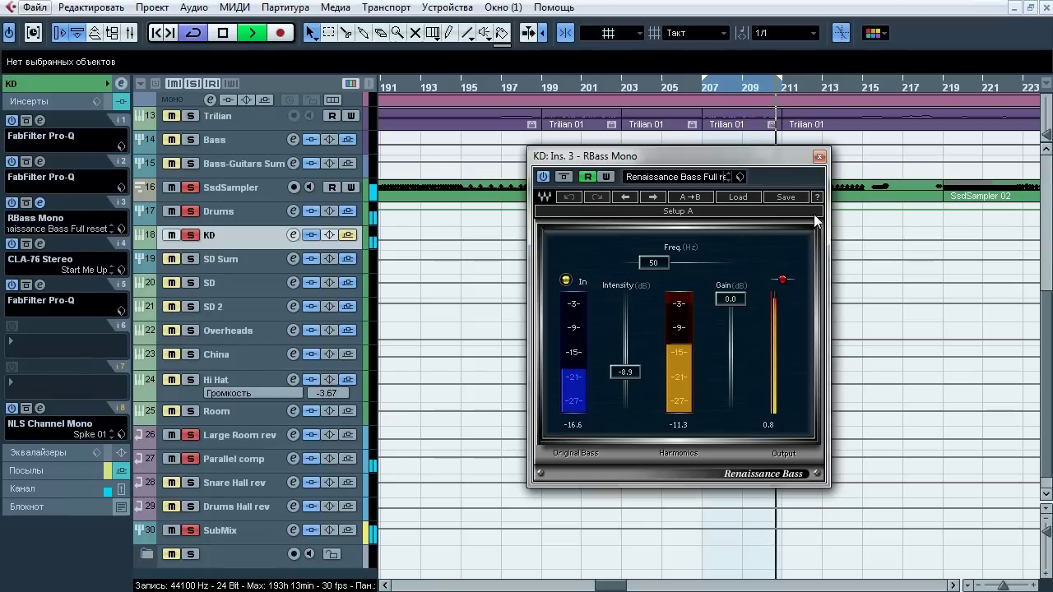
key(space)
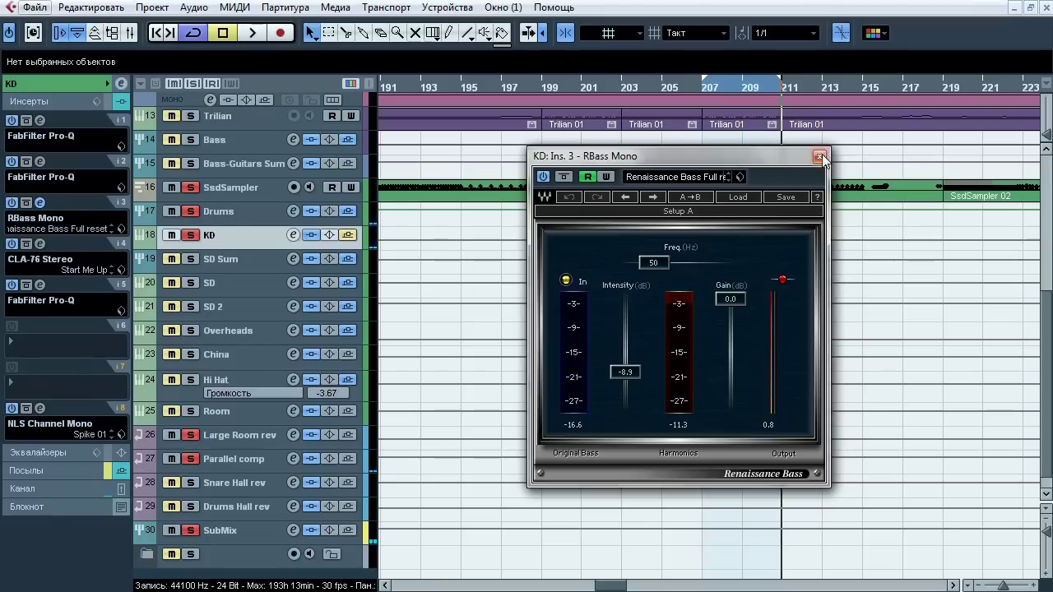
click(820, 157)
Audition the kick with the CLA-76 compressor insert active and bypassed, leave it active and close the plug-in
click(40, 243)
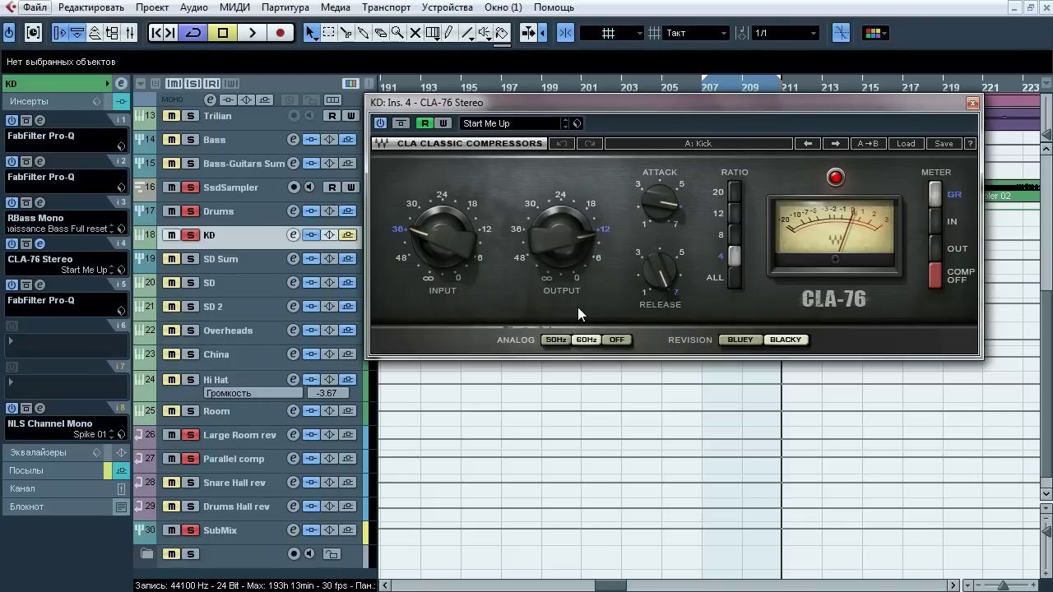
key(space)
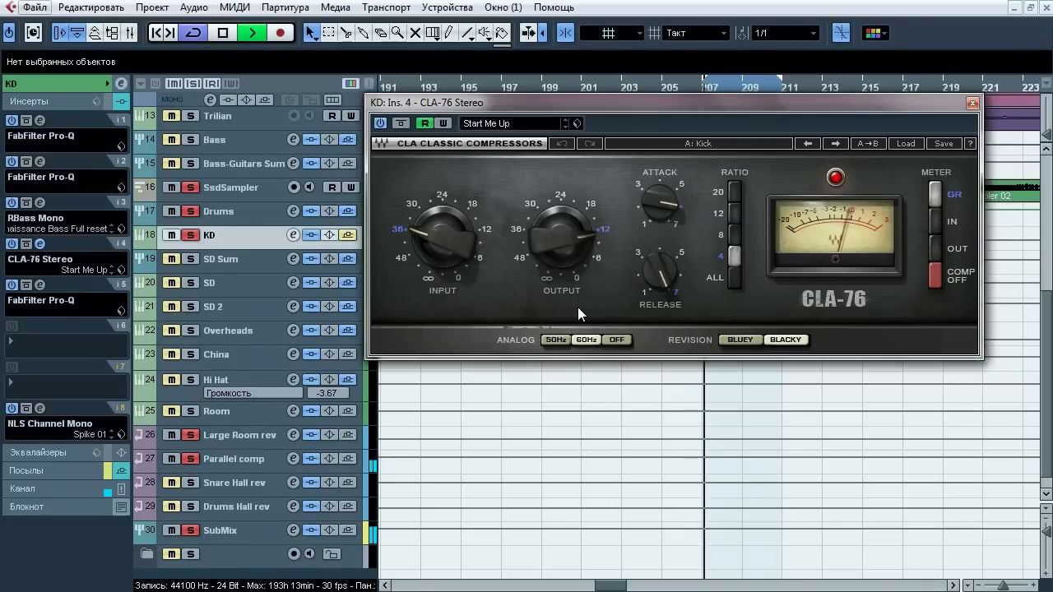
click(401, 124)
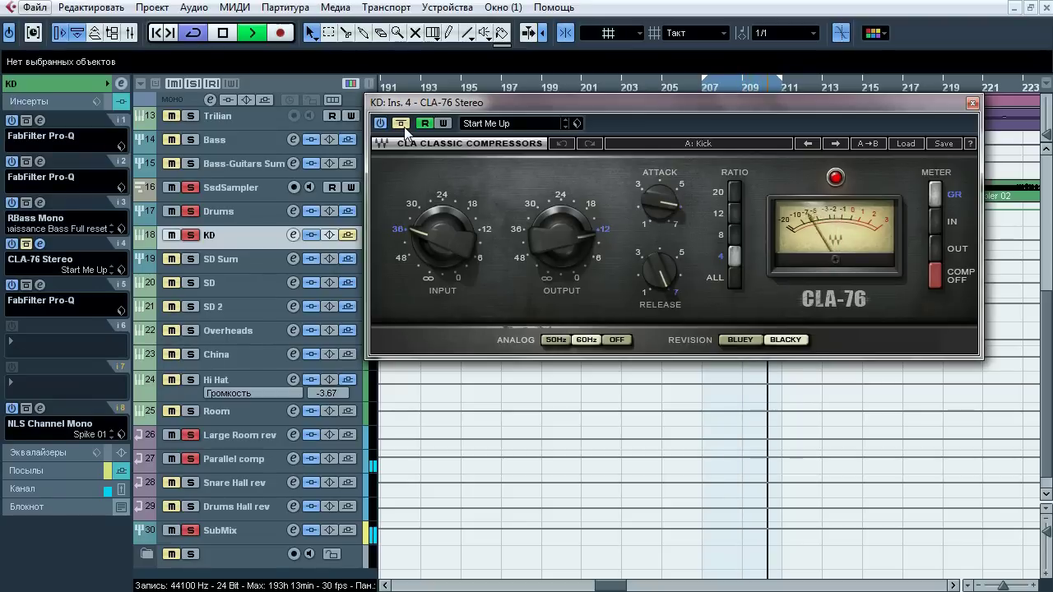
click(401, 123)
key(space)
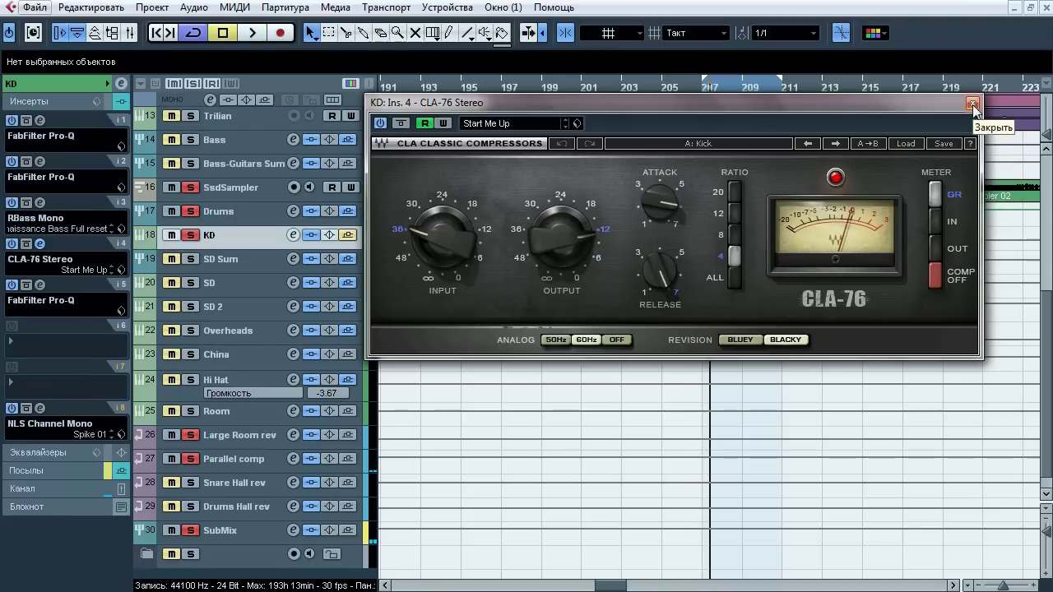
click(972, 103)
Audition the kick with the fifth-insert Pro-Q active and bypassed, leave it active and close the EQ
click(41, 285)
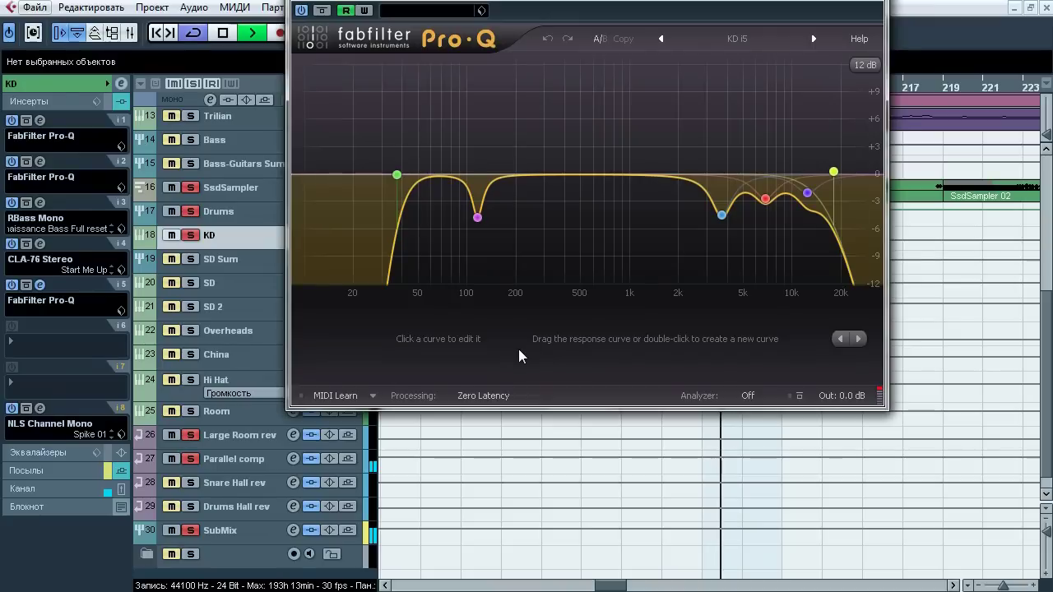
click(323, 12)
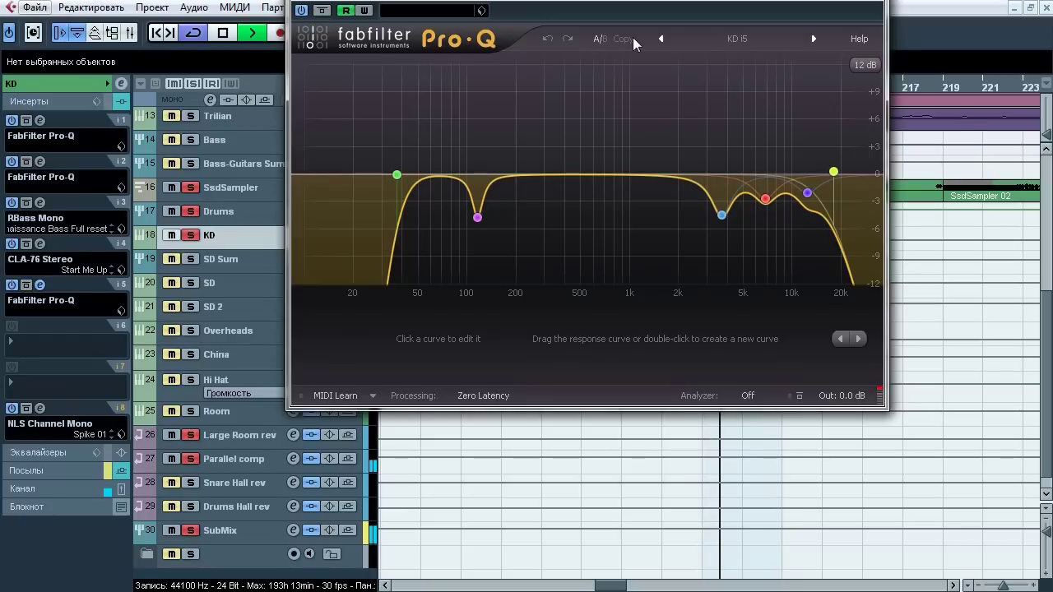
key(space)
click(38, 284)
Audition the kick with the NLS Channel Mono insert active and bypassed, leave it active and close the plug-in
click(38, 408)
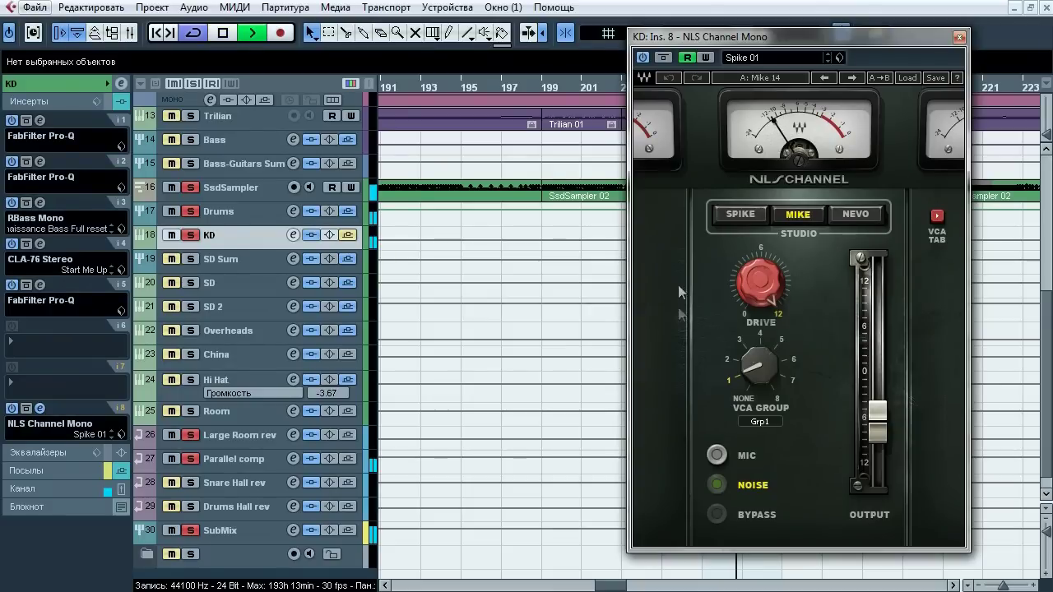
click(663, 58)
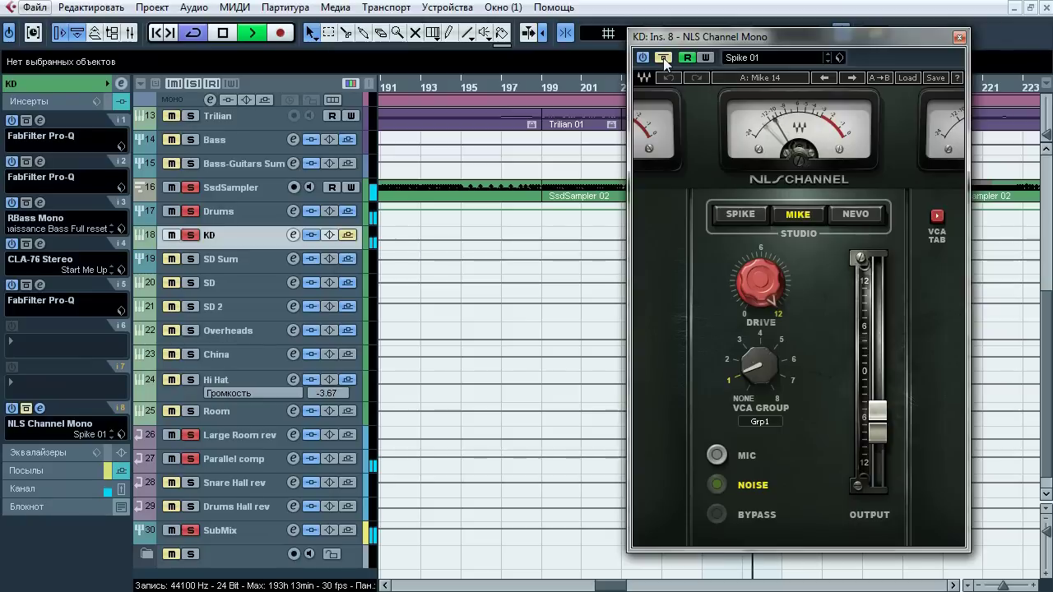
click(663, 57)
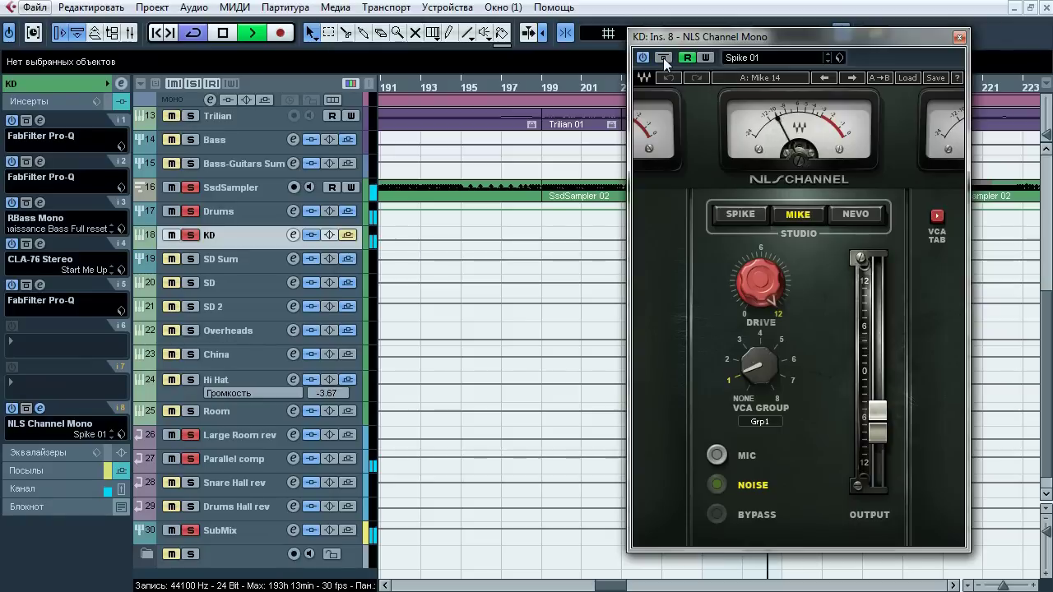
key(space)
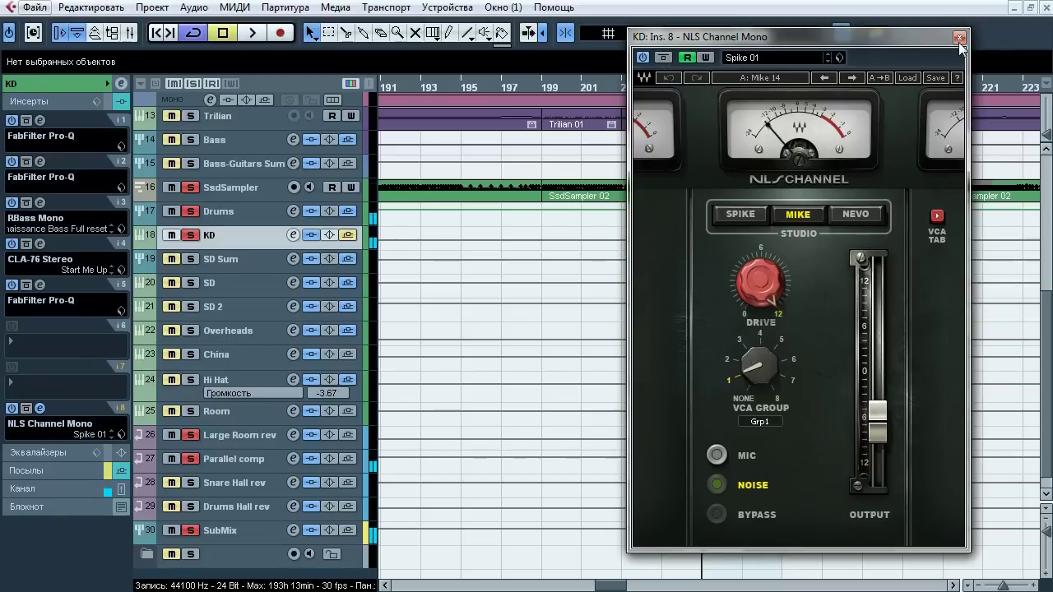
click(960, 38)
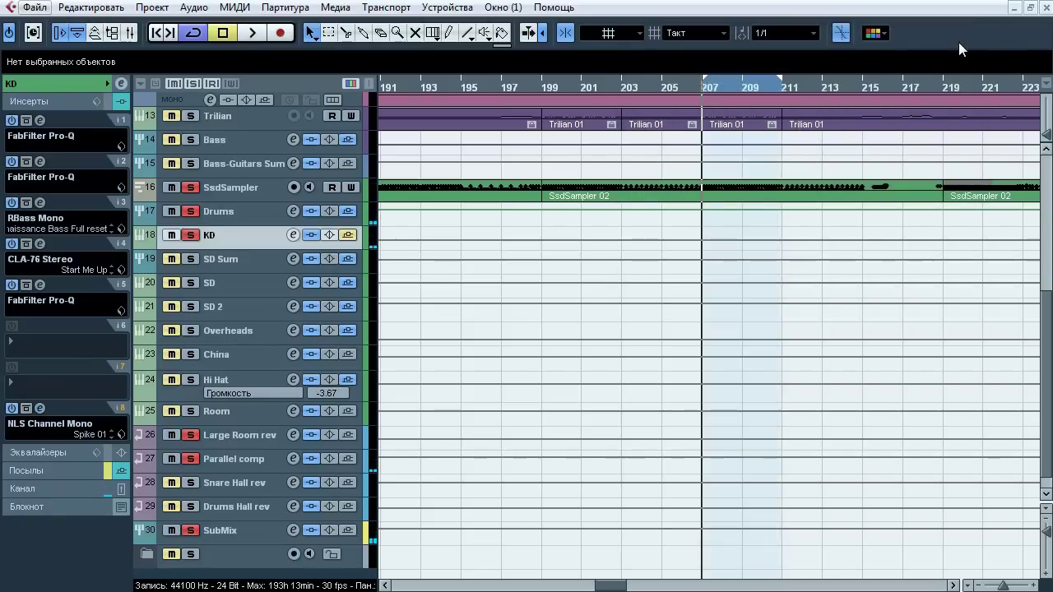
Show the KD track's sends and take them out of bypass
click(44, 470)
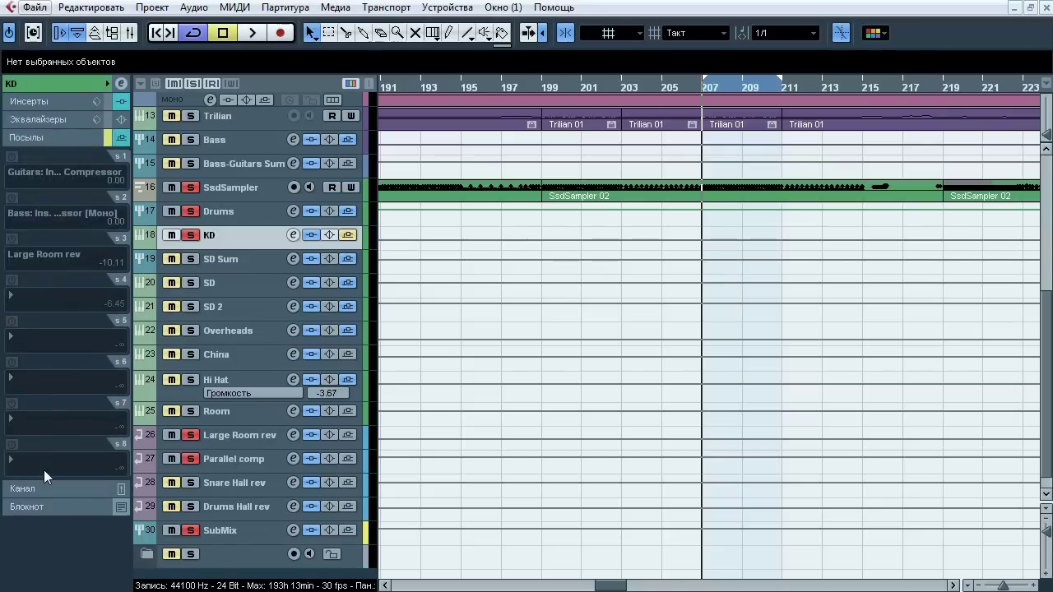
click(349, 236)
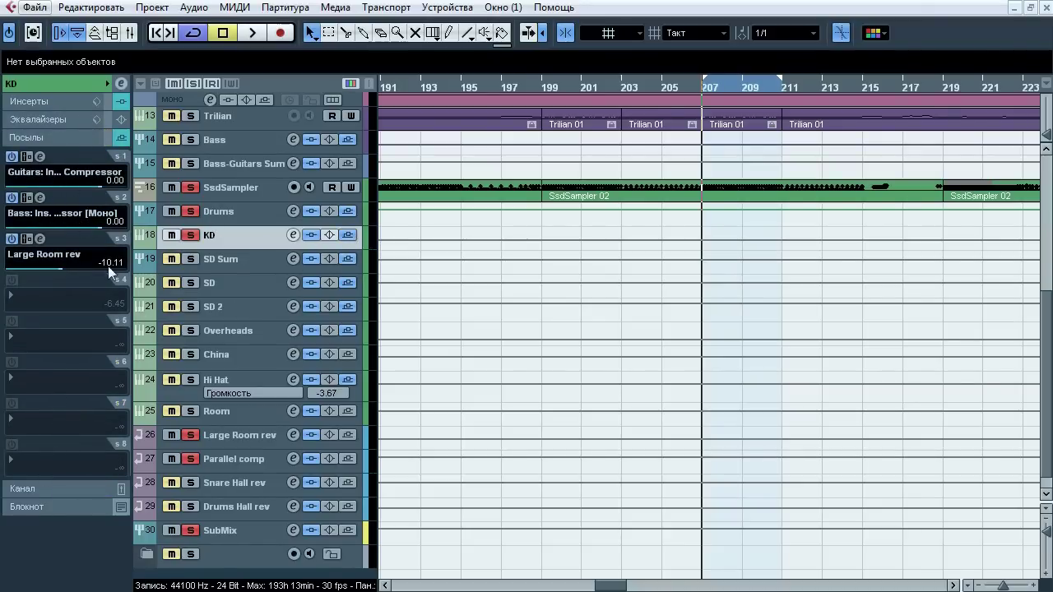
Remove the solo from the KD track, then solo and select the SD track
click(192, 235)
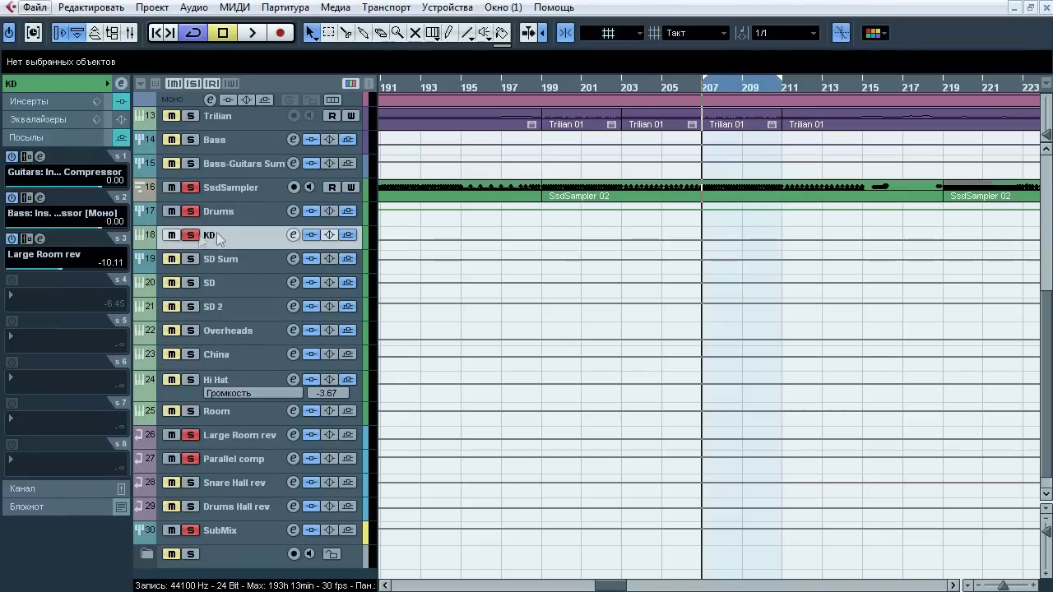
click(196, 284)
click(223, 284)
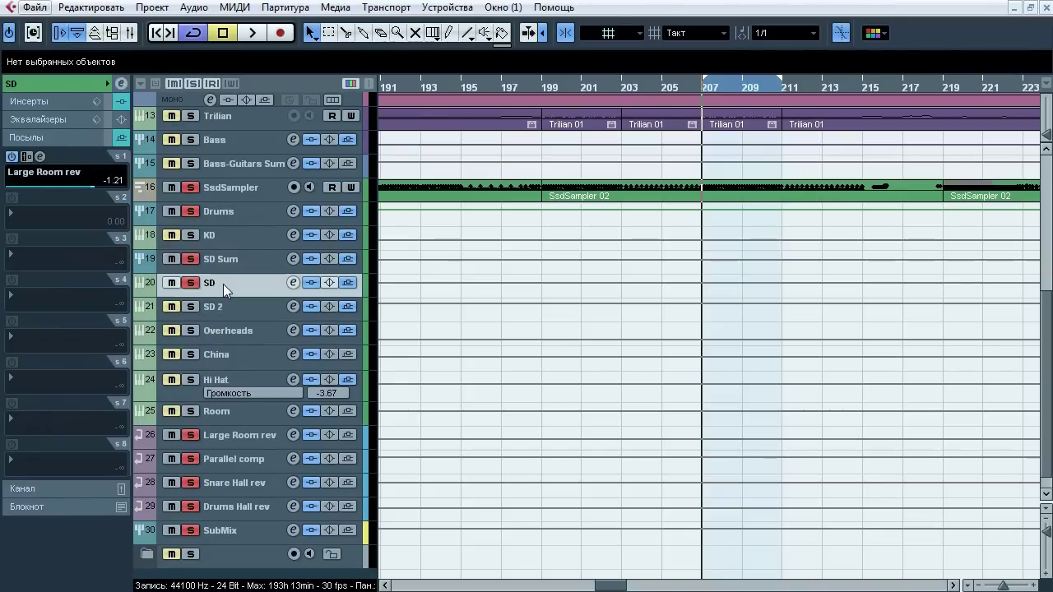
Bypass the sends on the SD and SD Sum tracks and audition the soloed snare with SD's inserts shown
click(346, 283)
click(51, 143)
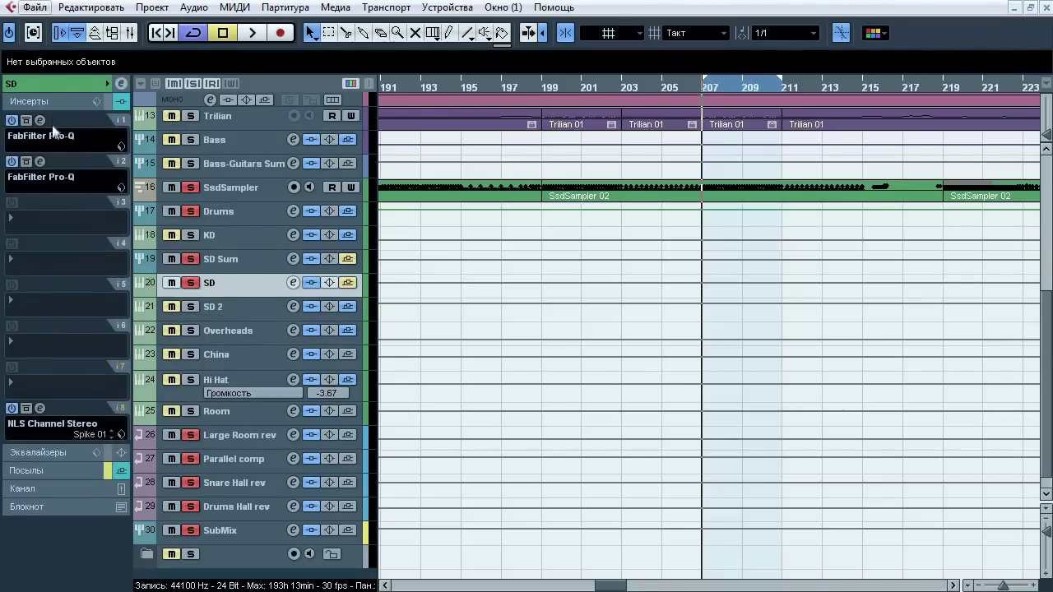
key(space)
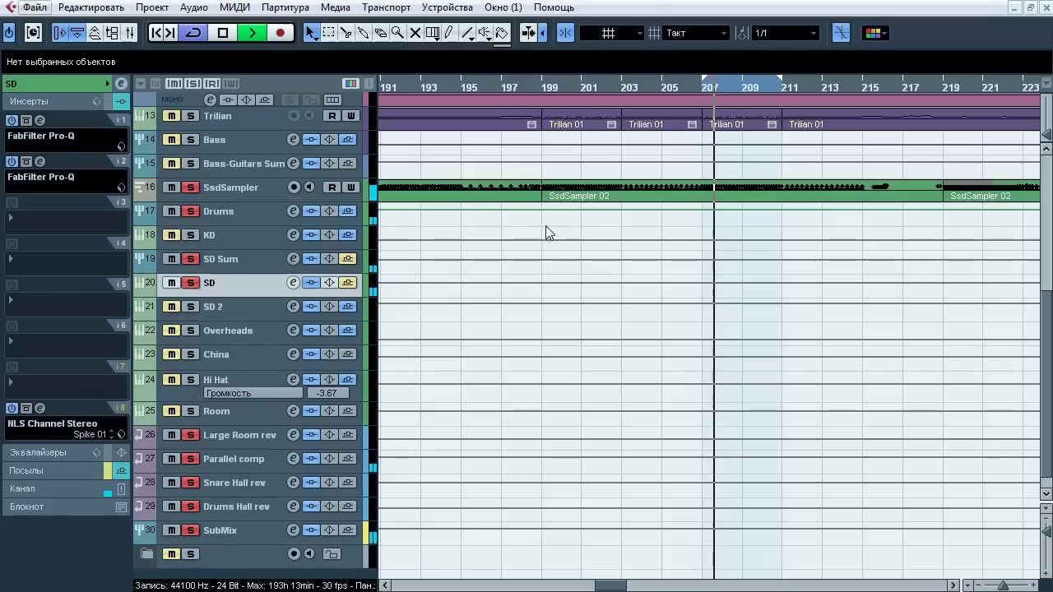
key(space)
Compare the looped snare with the SD track's first-insert Pro-Q bypassed and active, leave it active and close the EQ
click(39, 120)
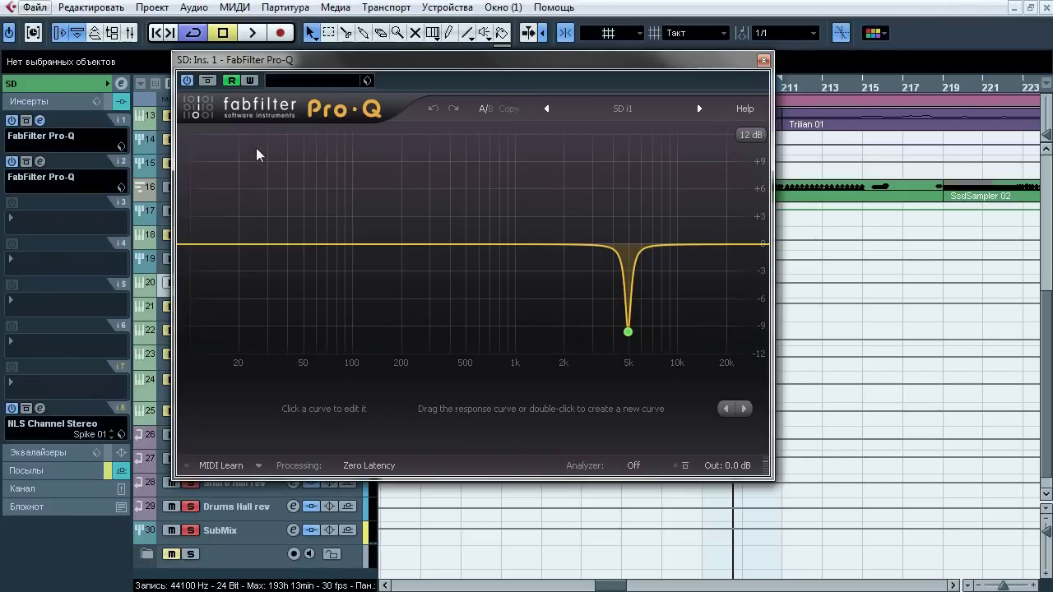
key(space)
click(208, 80)
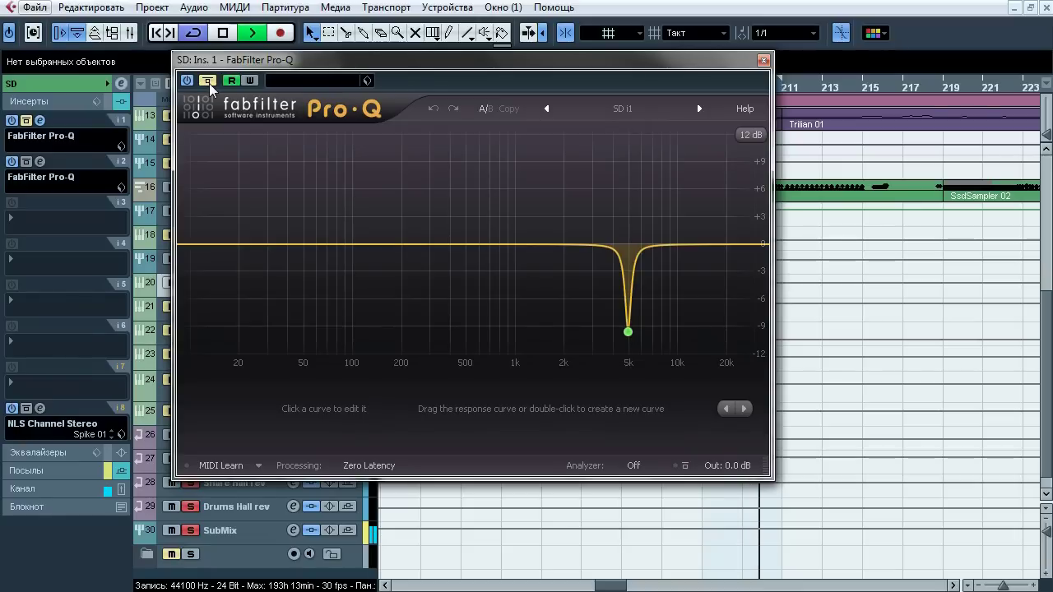
click(210, 81)
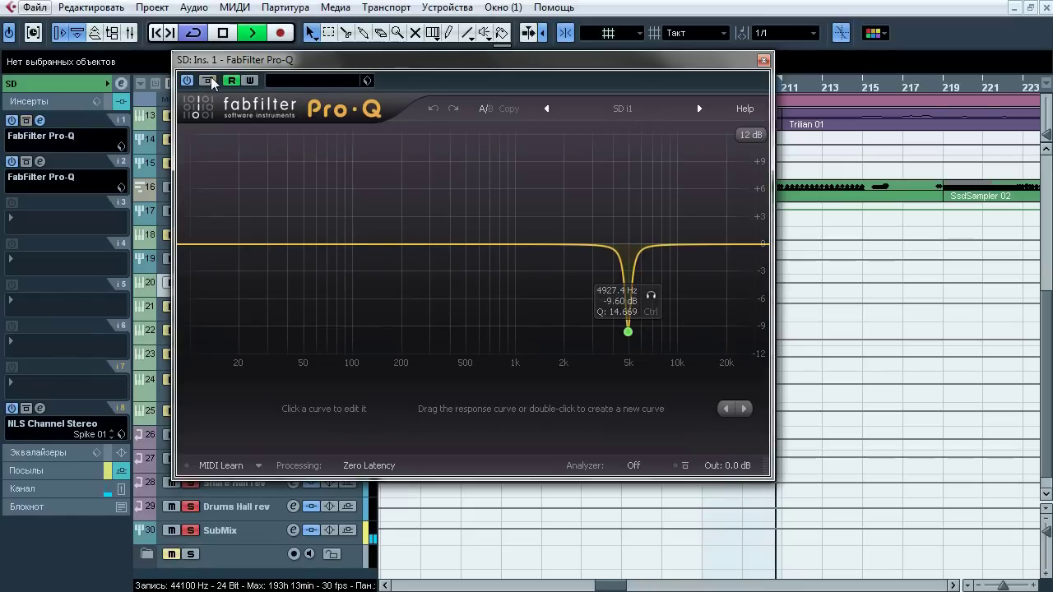
click(210, 81)
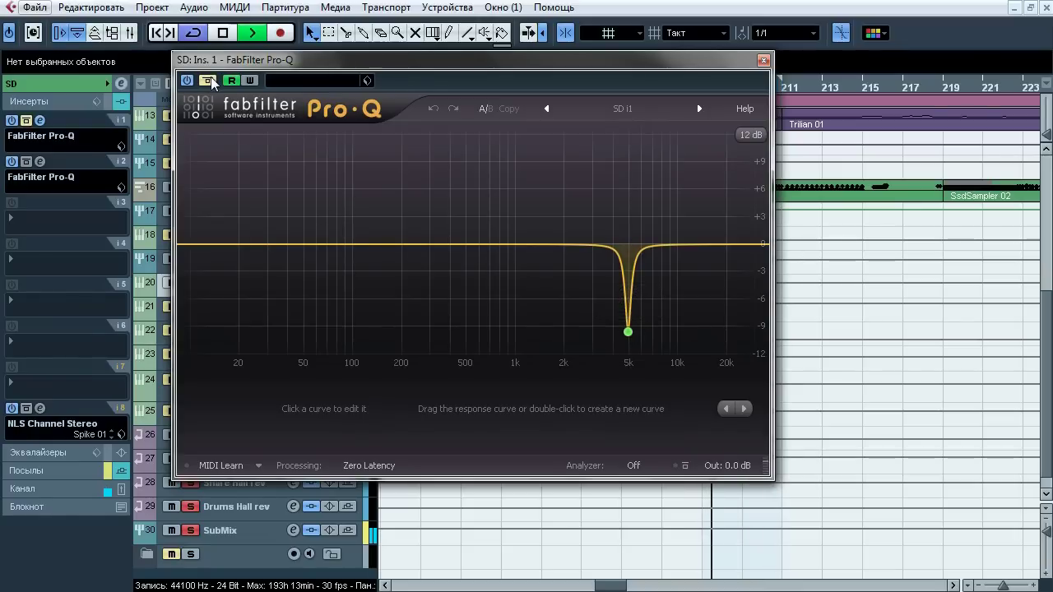
click(210, 81)
key(space)
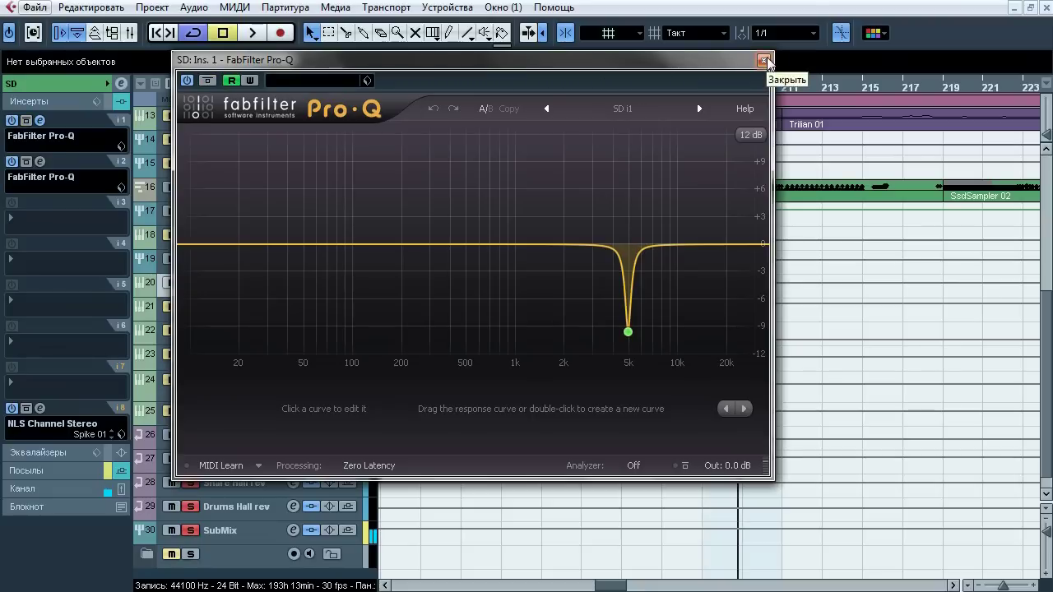
click(764, 60)
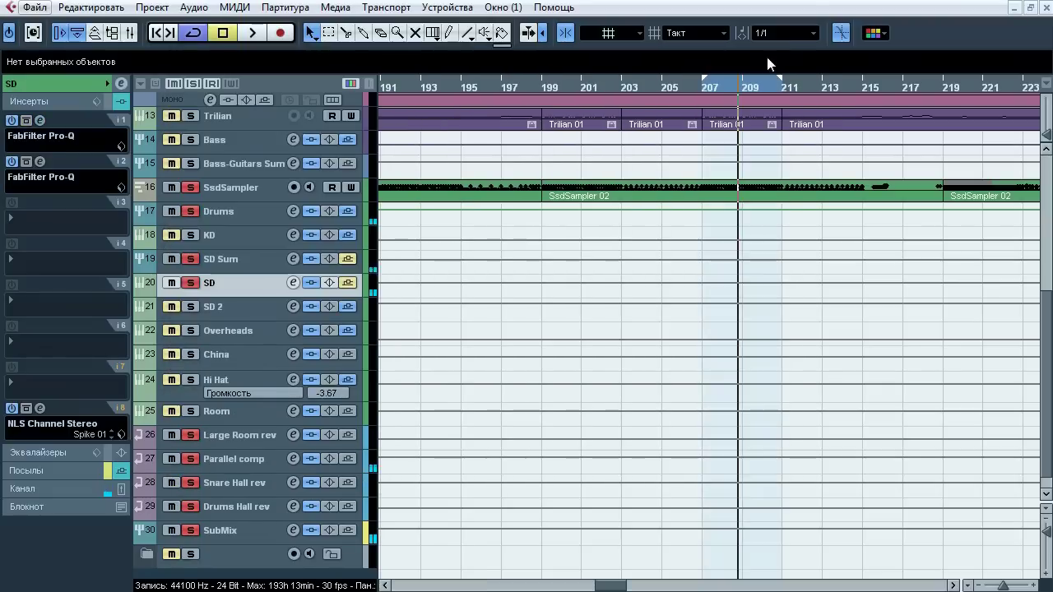
Compare the looped snare with the SD track's second-insert Pro-Q bypassed and active, leave it active and close the EQ
click(40, 162)
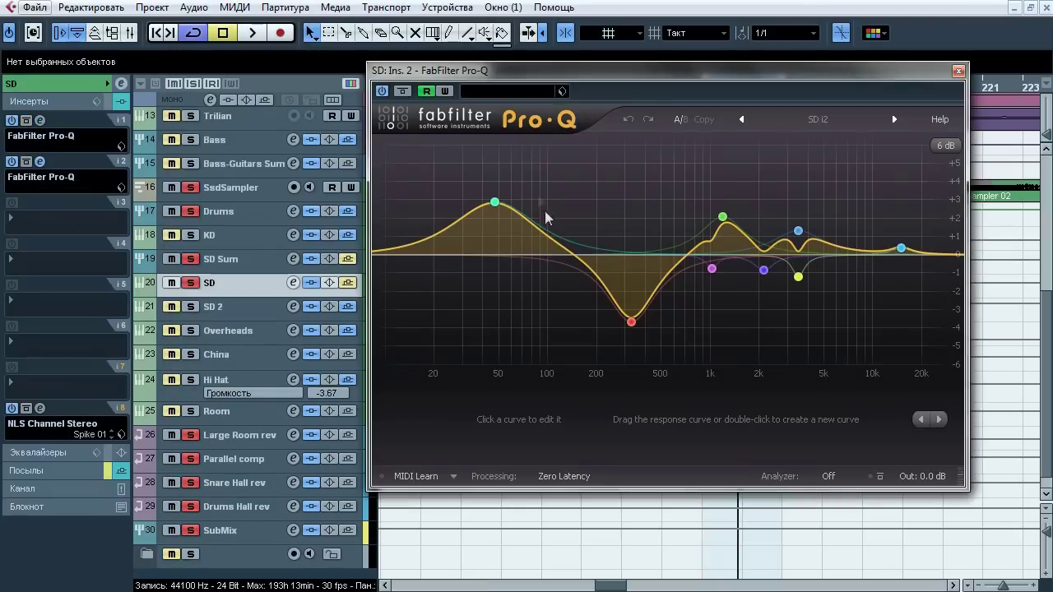
mouse_move(538, 191)
mouse_move(654, 302)
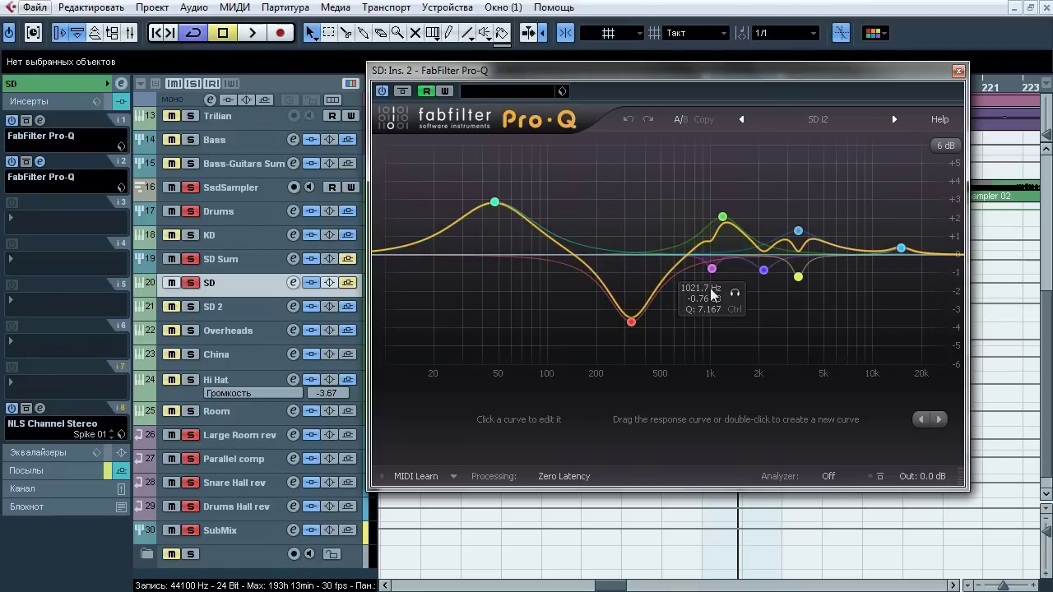
key(space)
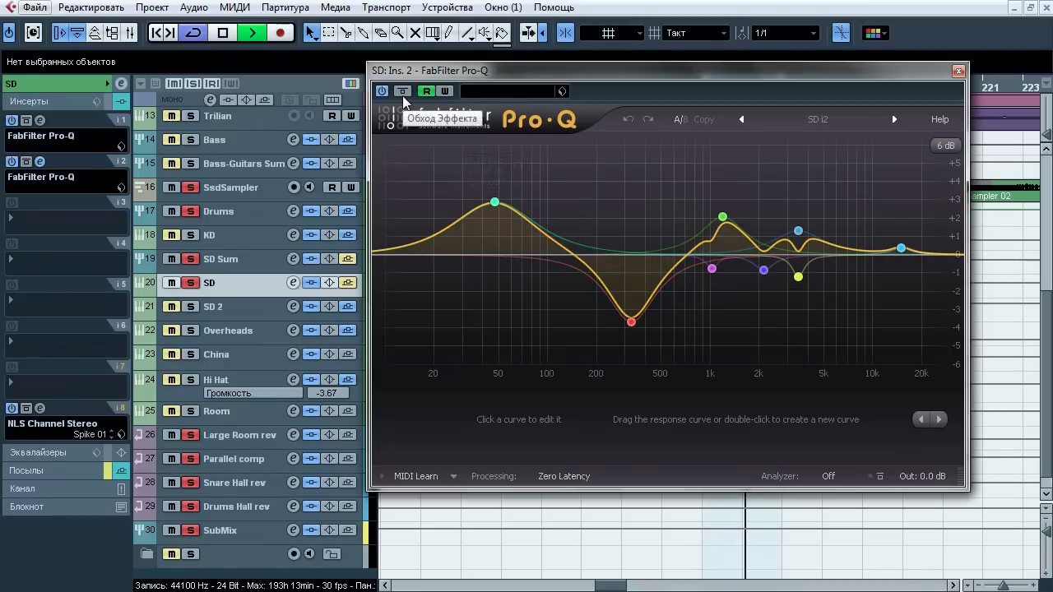
click(403, 96)
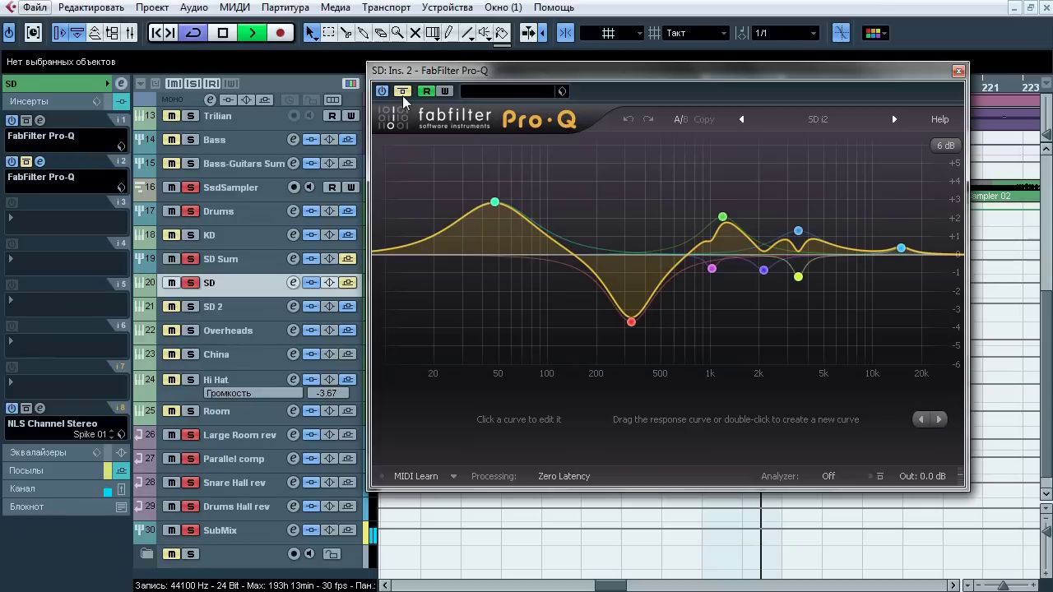
click(403, 96)
click(403, 92)
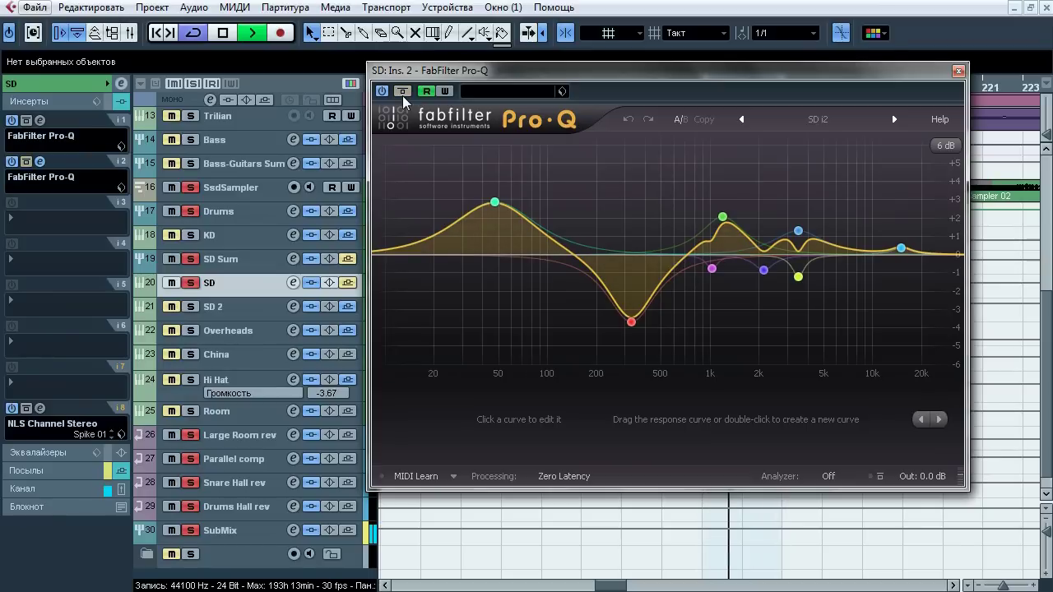
click(402, 92)
key(space)
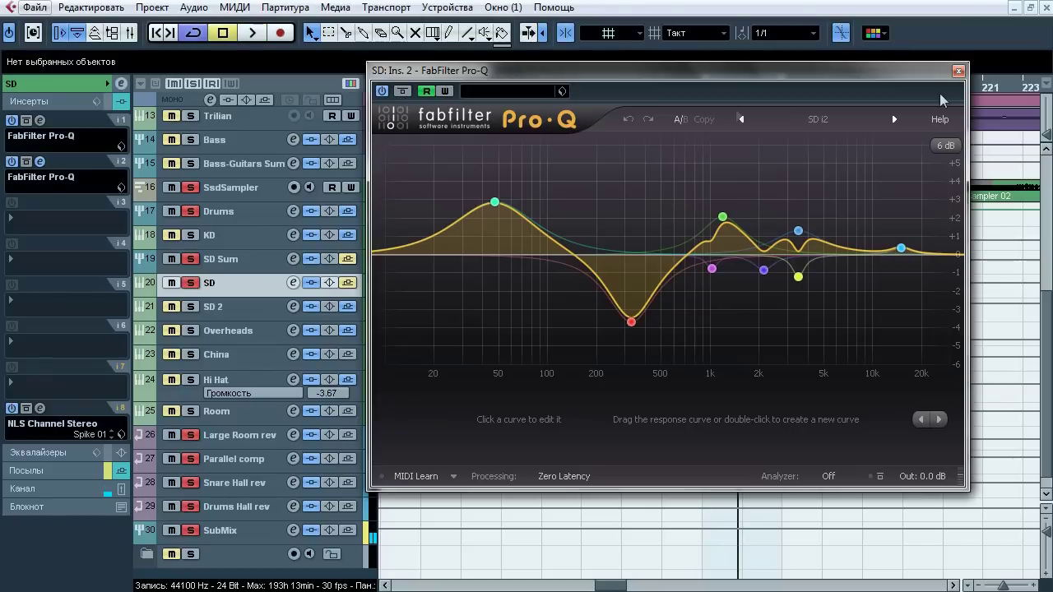
click(958, 72)
Compare the looped snare with SD's NLS Channel Stereo insert bypassed and active, leave it active and close the plug-in
click(40, 414)
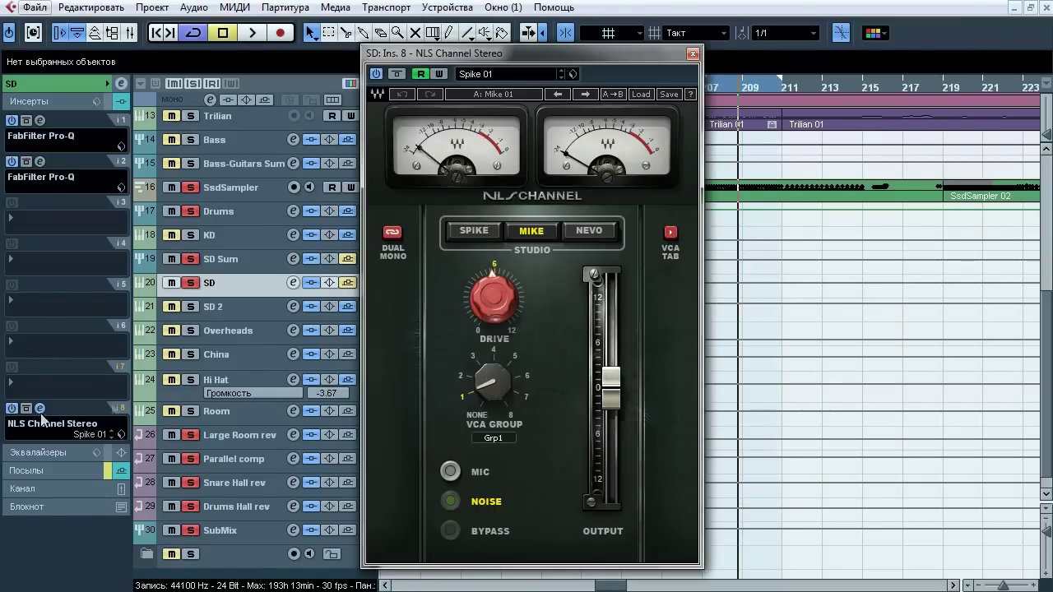
key(space)
click(401, 76)
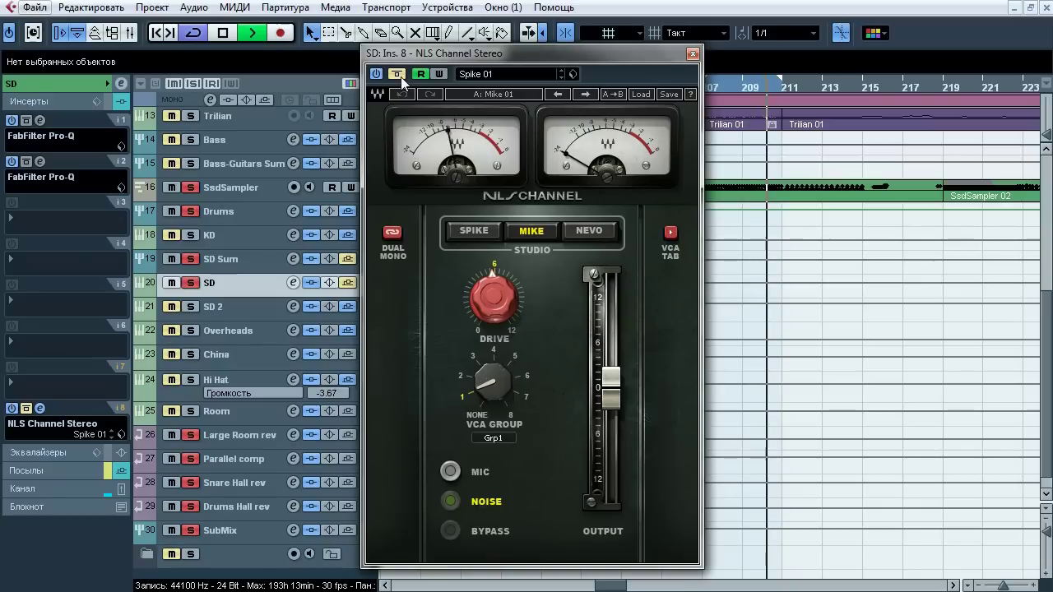
click(401, 77)
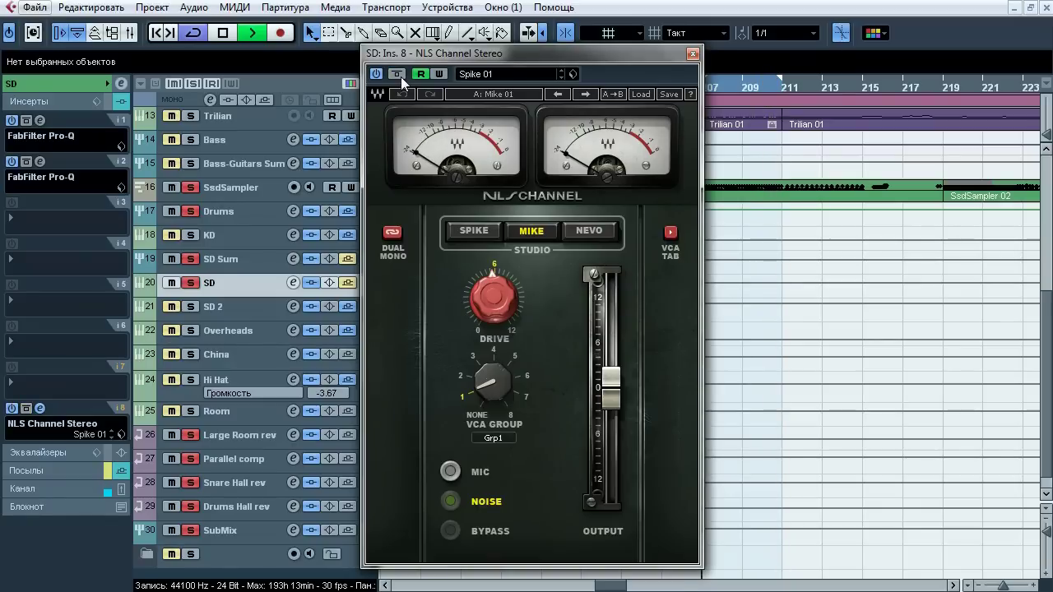
click(401, 77)
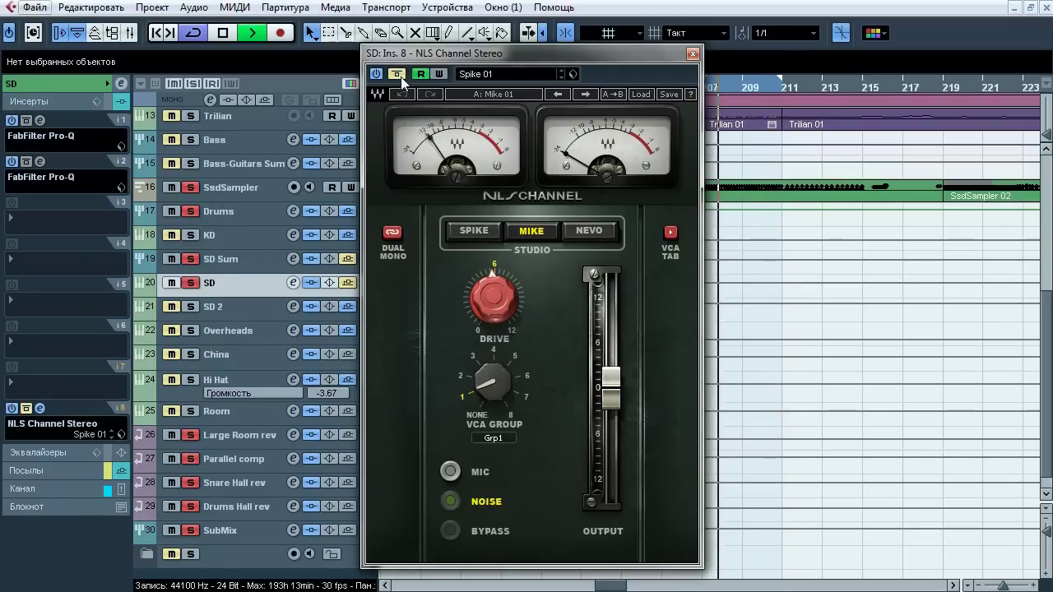
click(401, 76)
key(space)
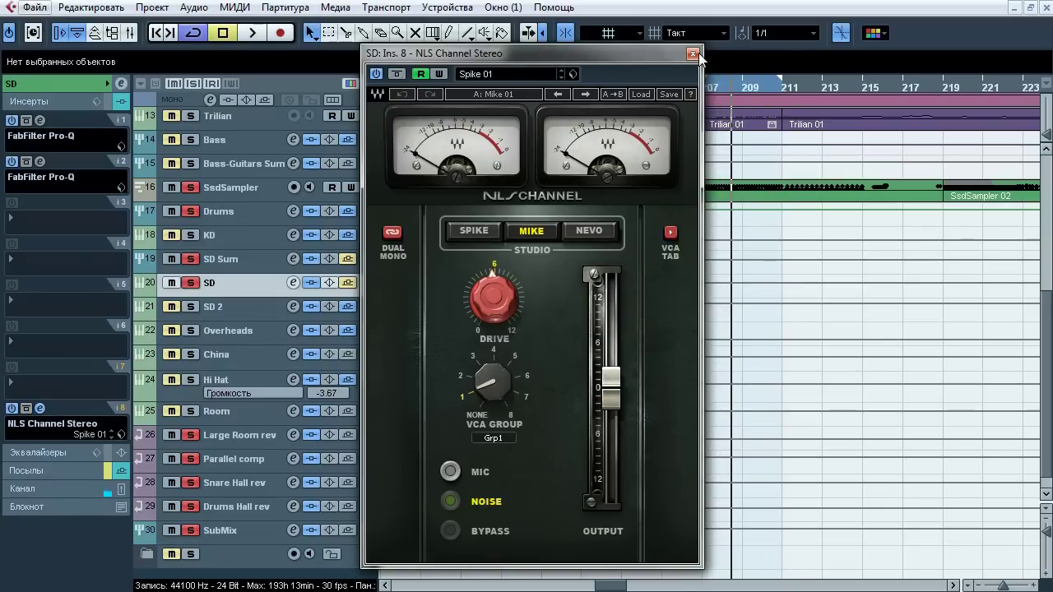
click(694, 55)
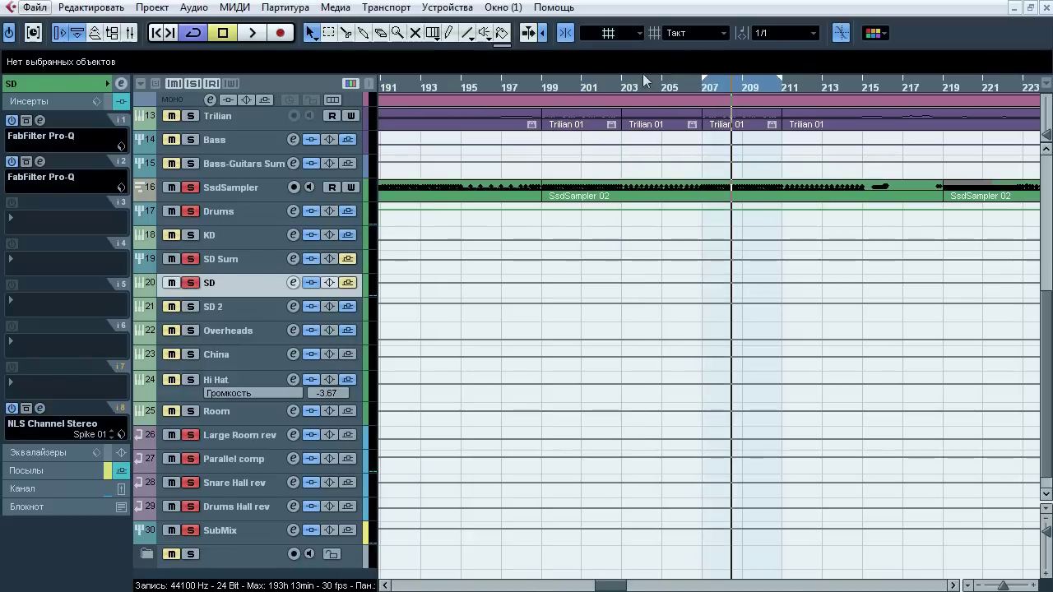
Show the SD track's sends, take them out of bypass and audition the snare with its Large Room rev send
click(44, 467)
key(space)
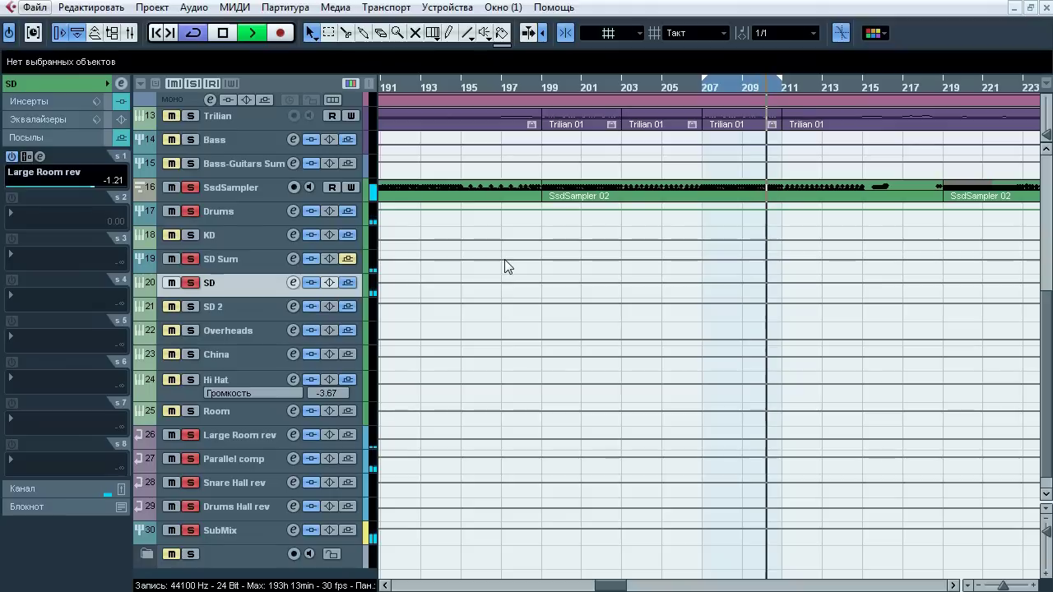
key(space)
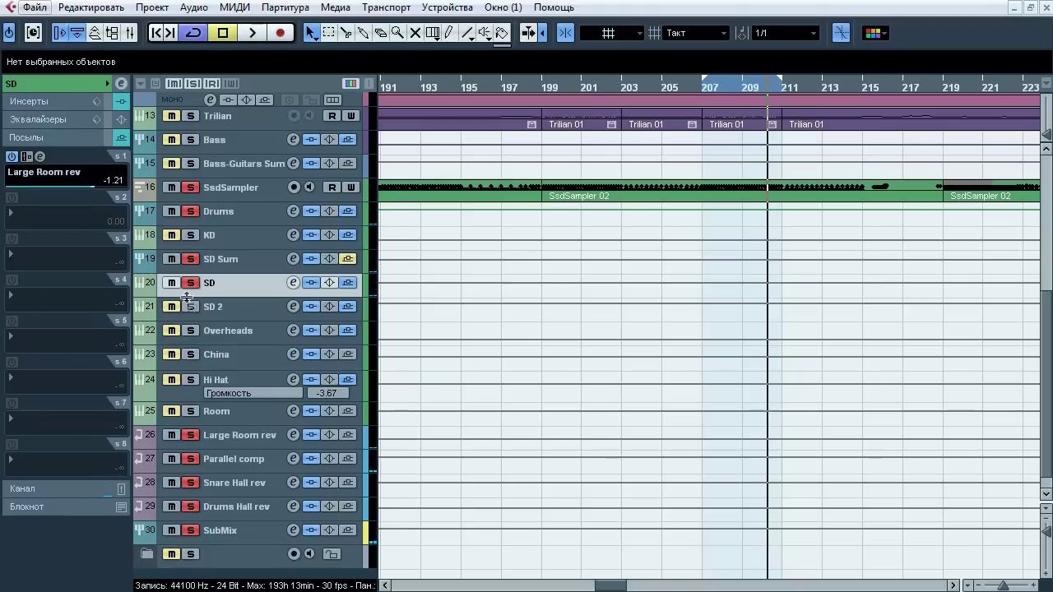
Remove the solo from the SD track, then solo and select SD 2 with its inserts shown
click(194, 285)
click(197, 306)
click(224, 307)
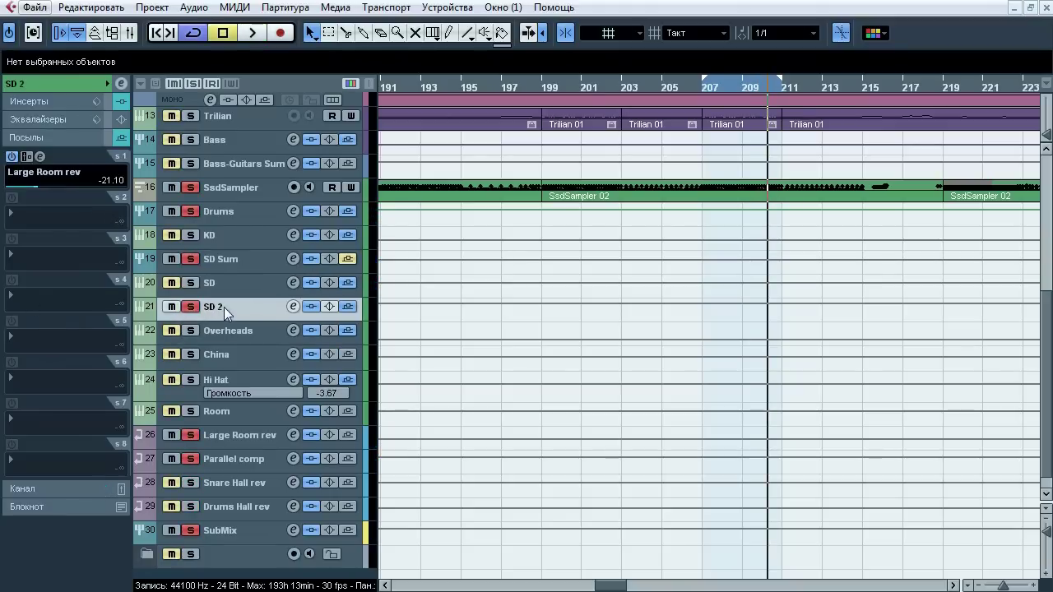
click(54, 101)
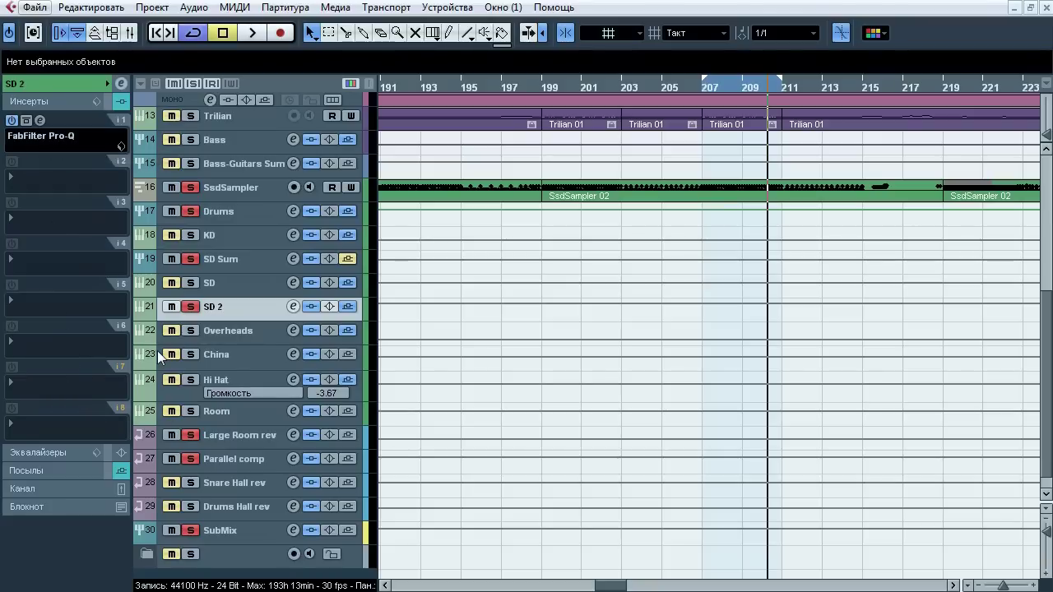
Compare looped playback with SD 2's Pro-Q insert bypassed and active, leave it active and close the EQ
click(41, 121)
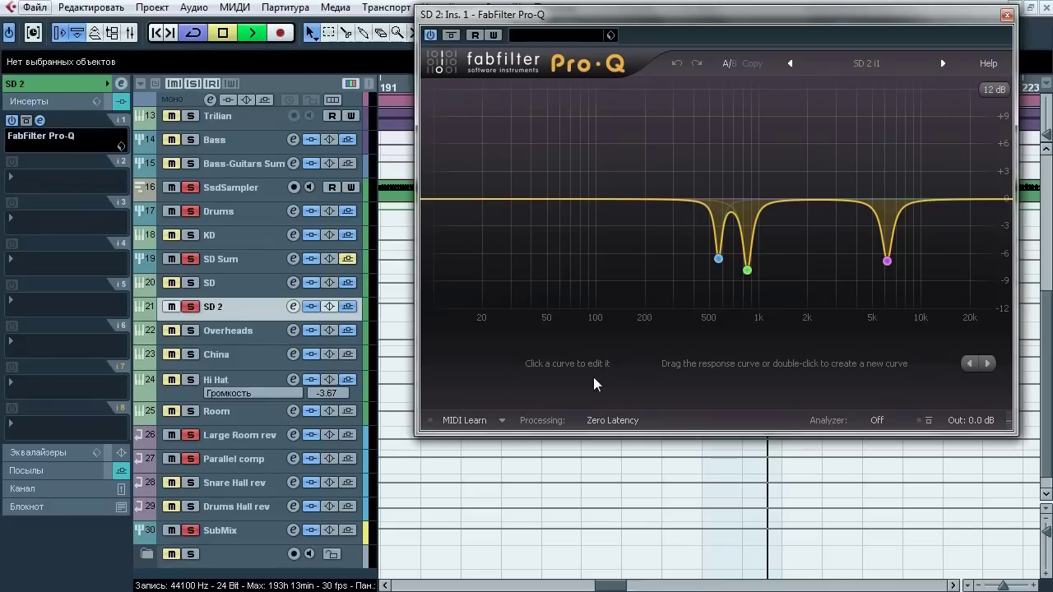
click(452, 35)
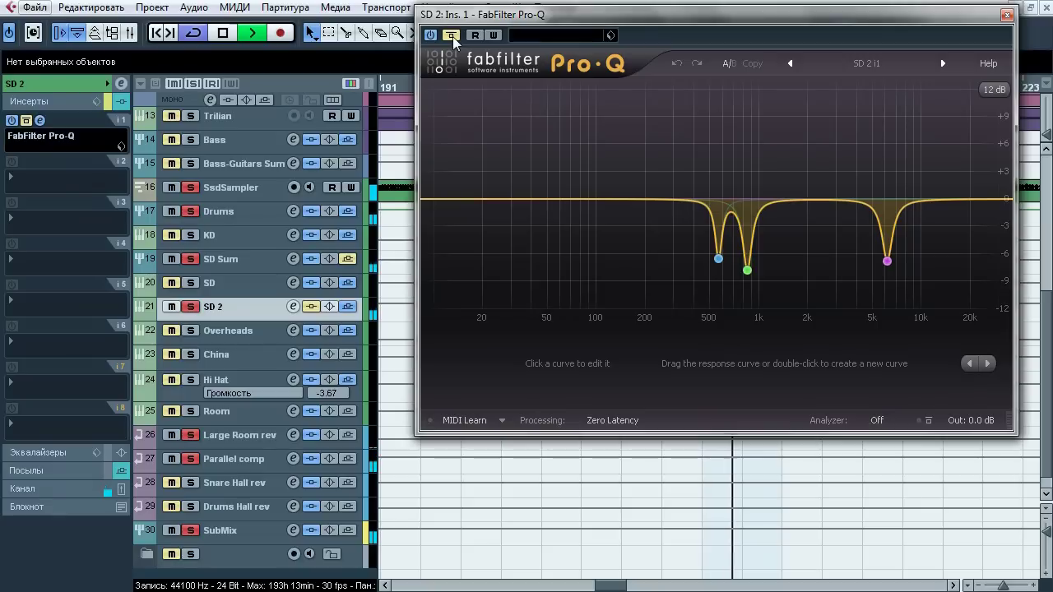
click(452, 35)
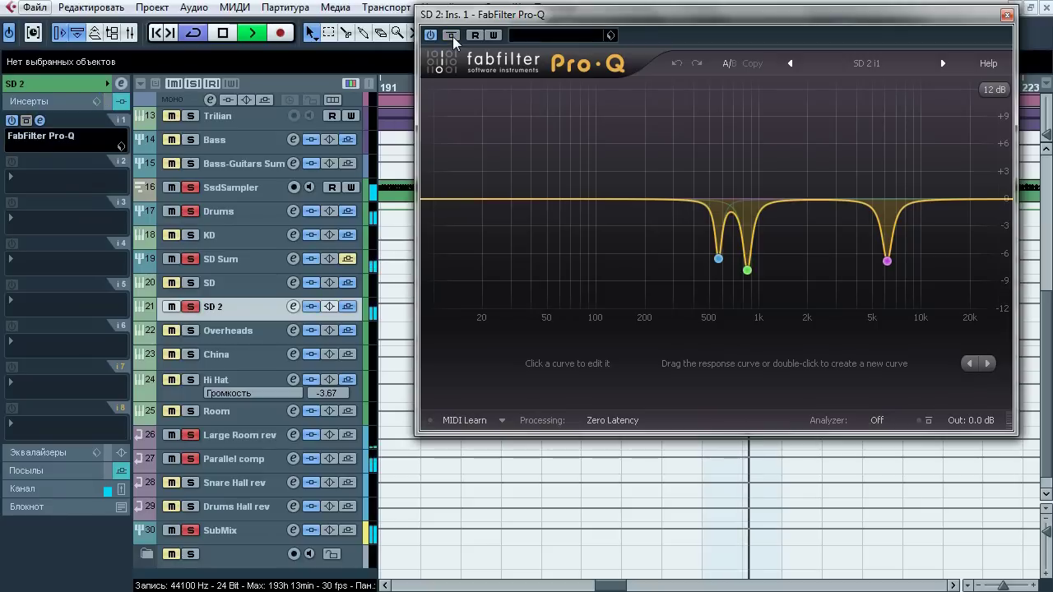
key(space)
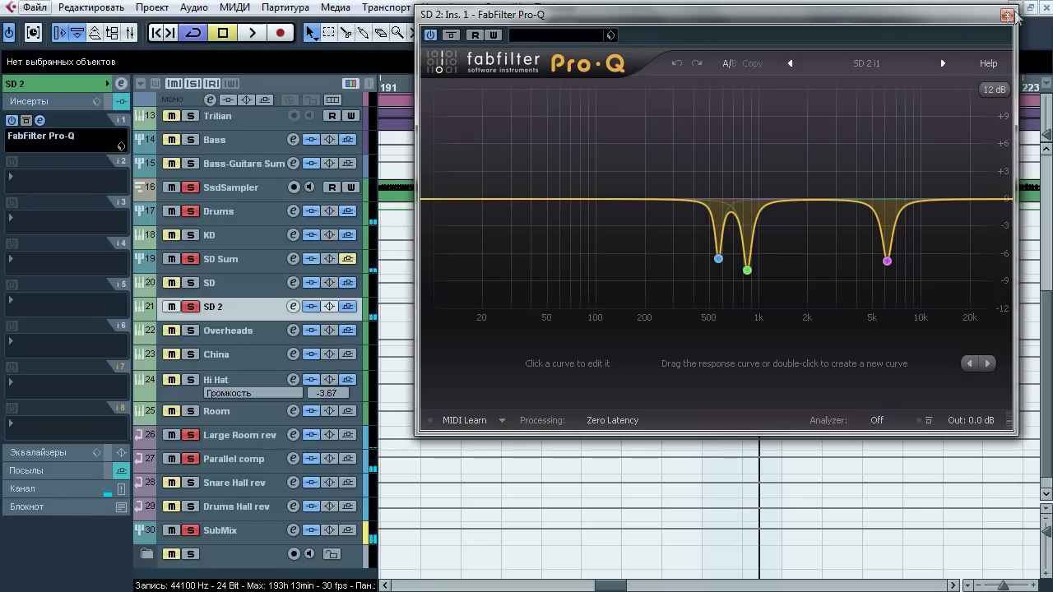
click(1006, 14)
Show SD 2's sends and audition the track with its Large Room rev send
click(31, 476)
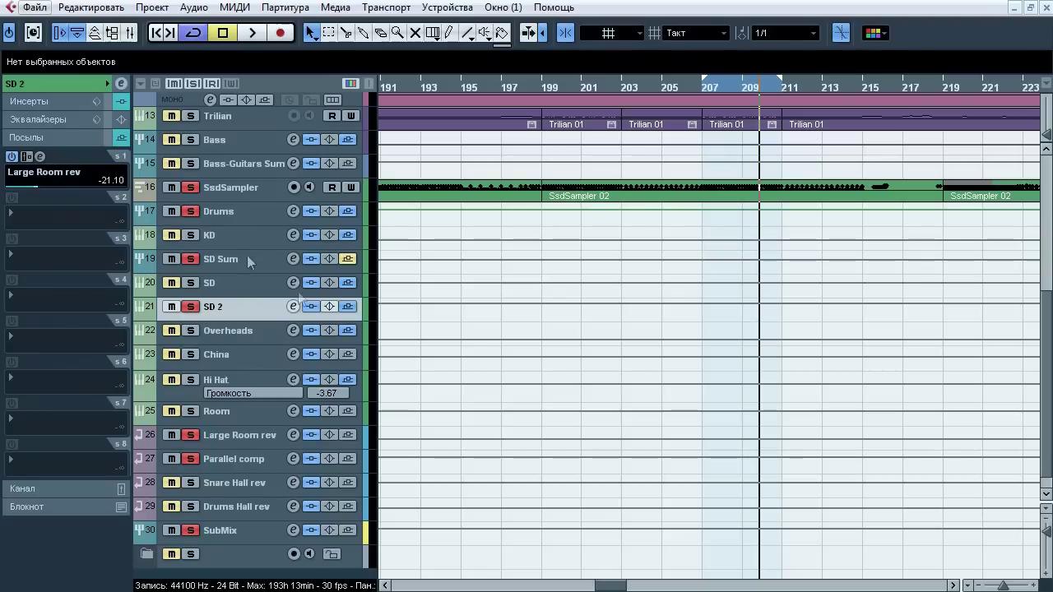
key(space)
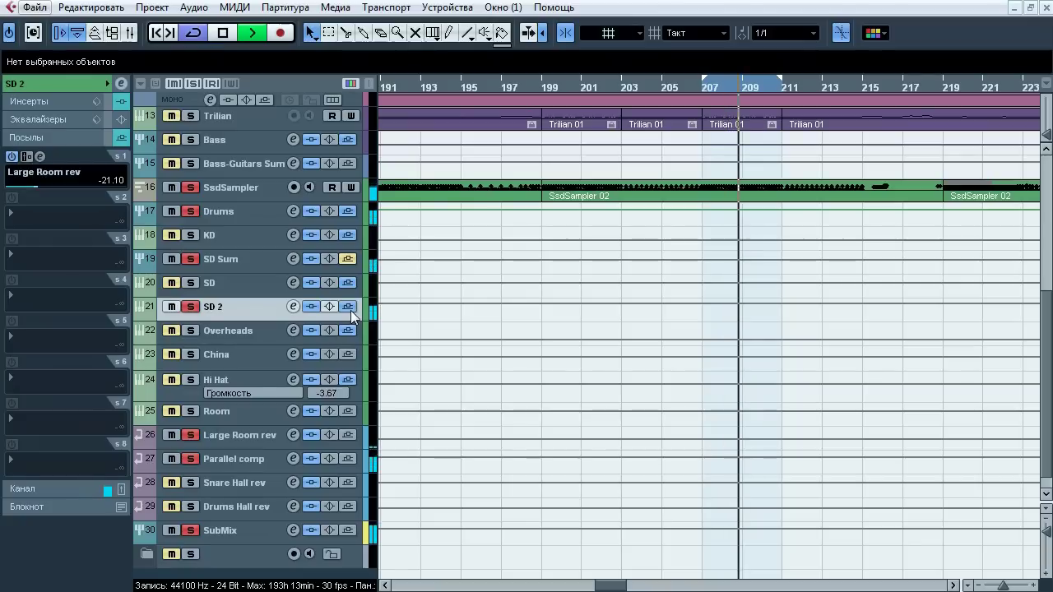
key(space)
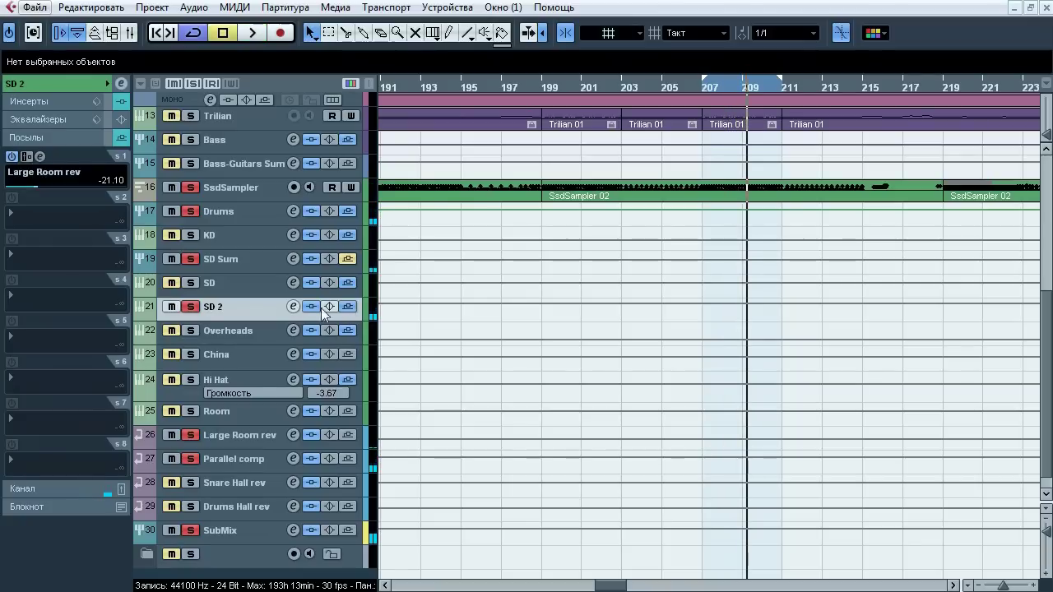
Solo SD together with SD 2 and follow SD's output routing to the inserts of the SD Sum group
click(209, 284)
click(43, 84)
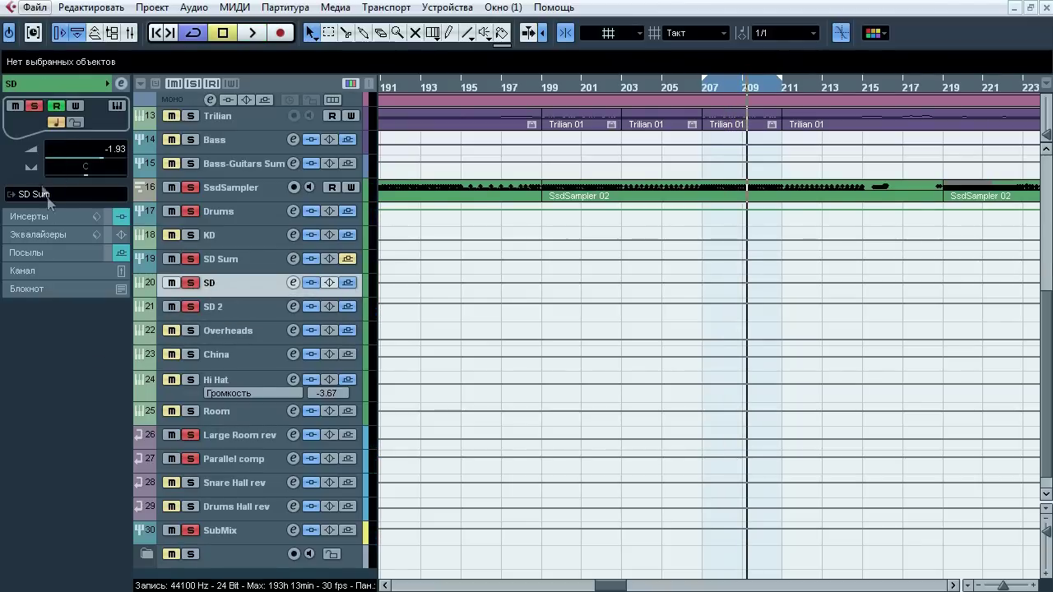
click(237, 260)
click(76, 217)
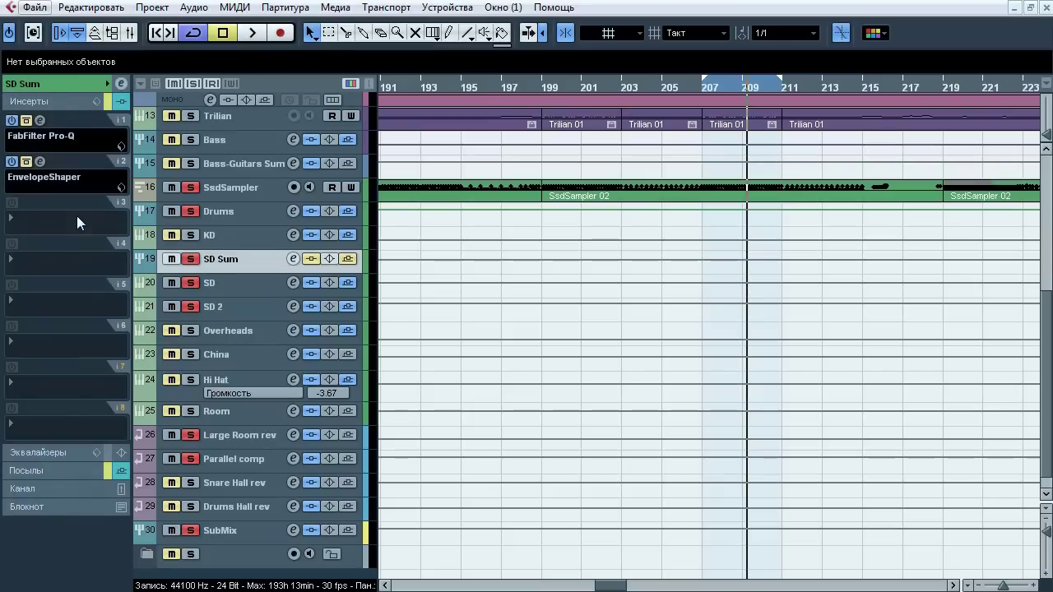
Compare the looped snares with SD Sum's Pro-Q insert bypassed and active, leave it active and close the EQ
click(41, 121)
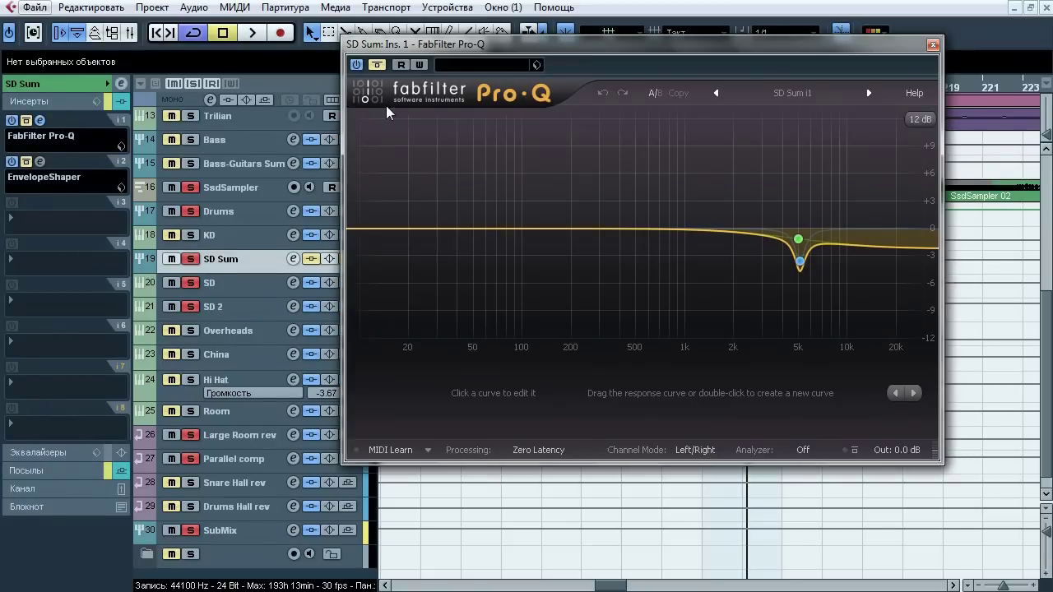
key(space)
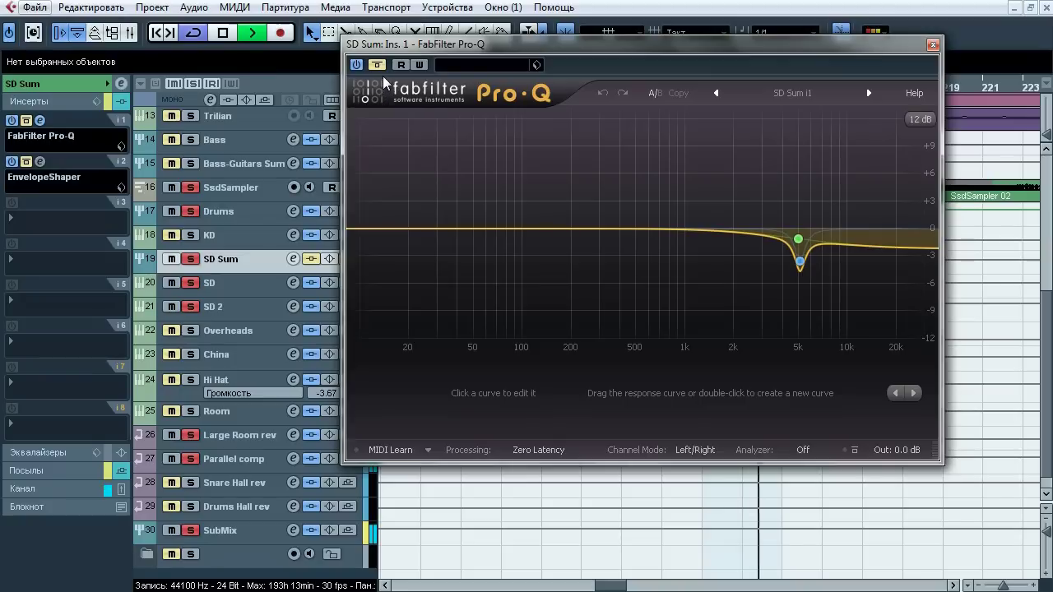
click(377, 65)
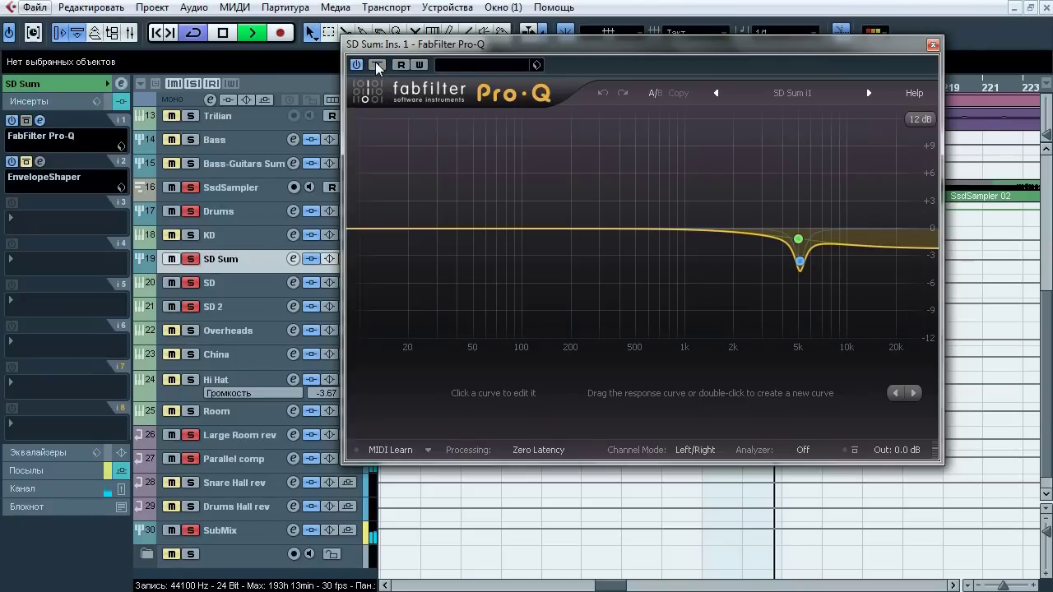
click(377, 65)
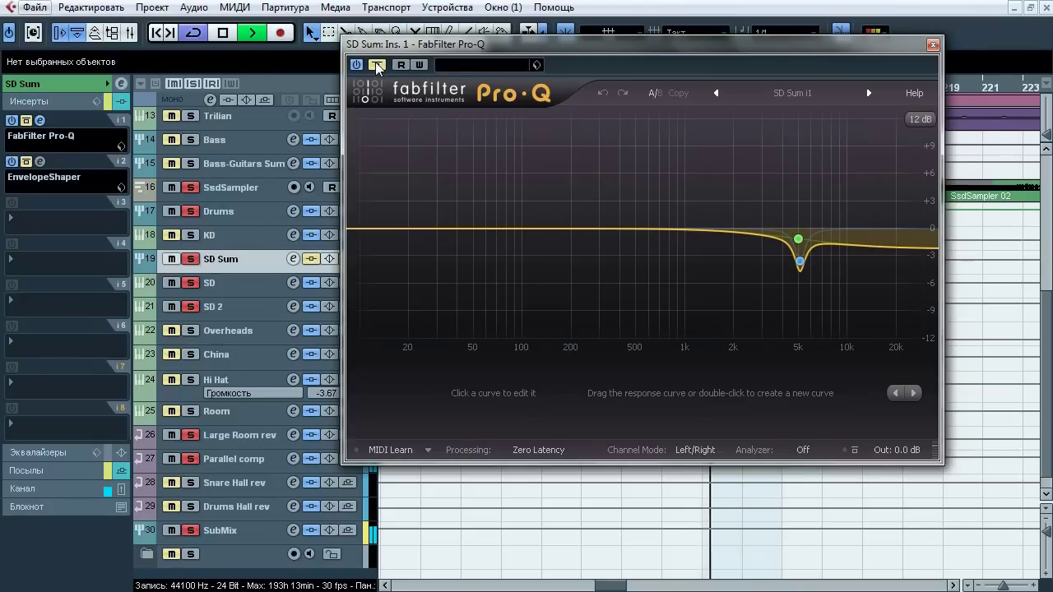
click(377, 65)
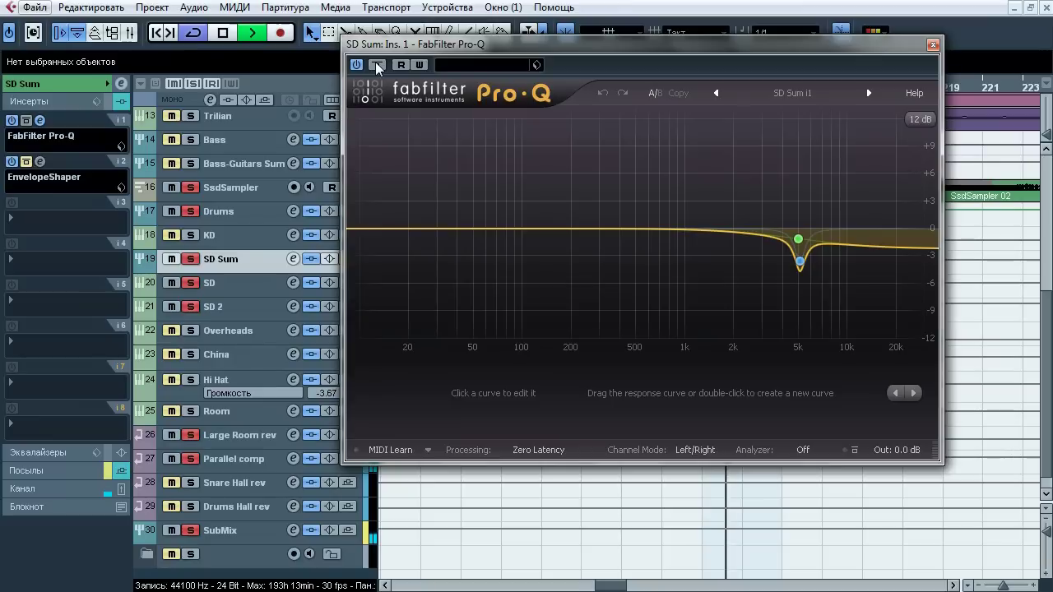
key(space)
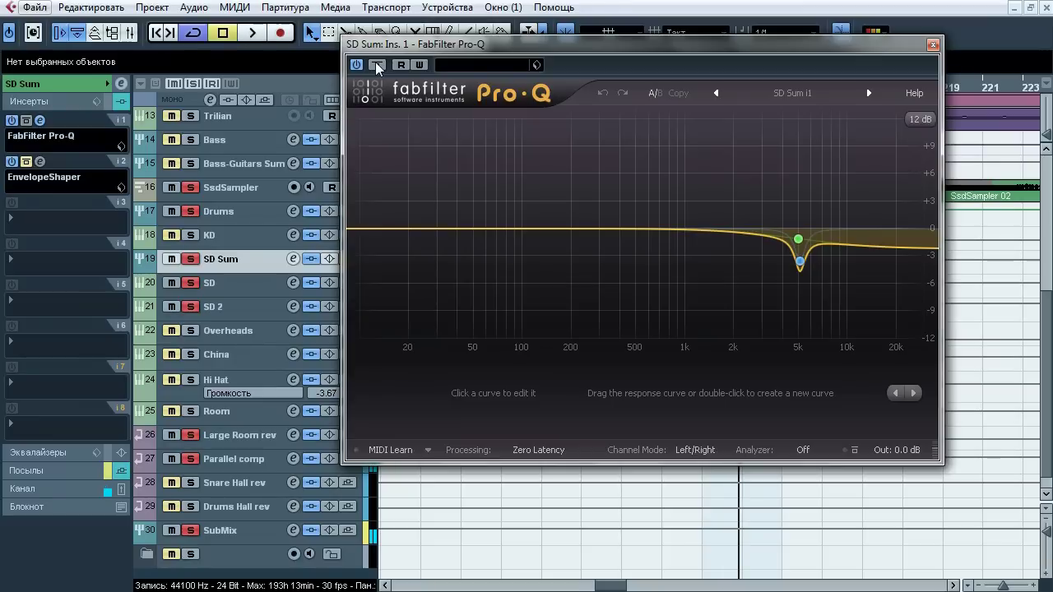
click(933, 45)
Compare the looped snares with SD Sum's EnvelopeShaper insert bypassed and active, leave it active and close the plug-in
click(41, 163)
key(space)
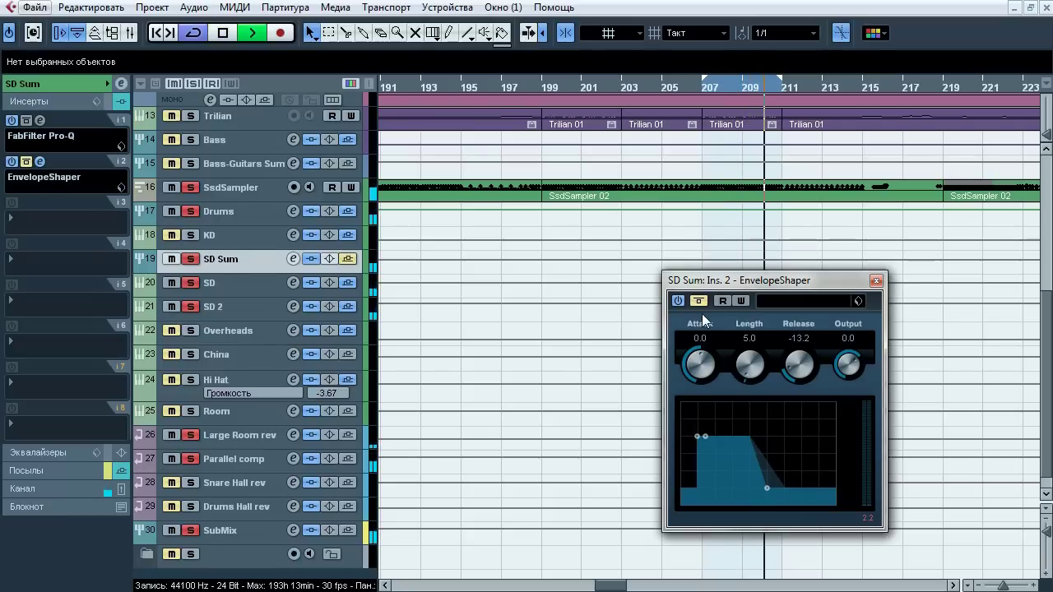
click(704, 300)
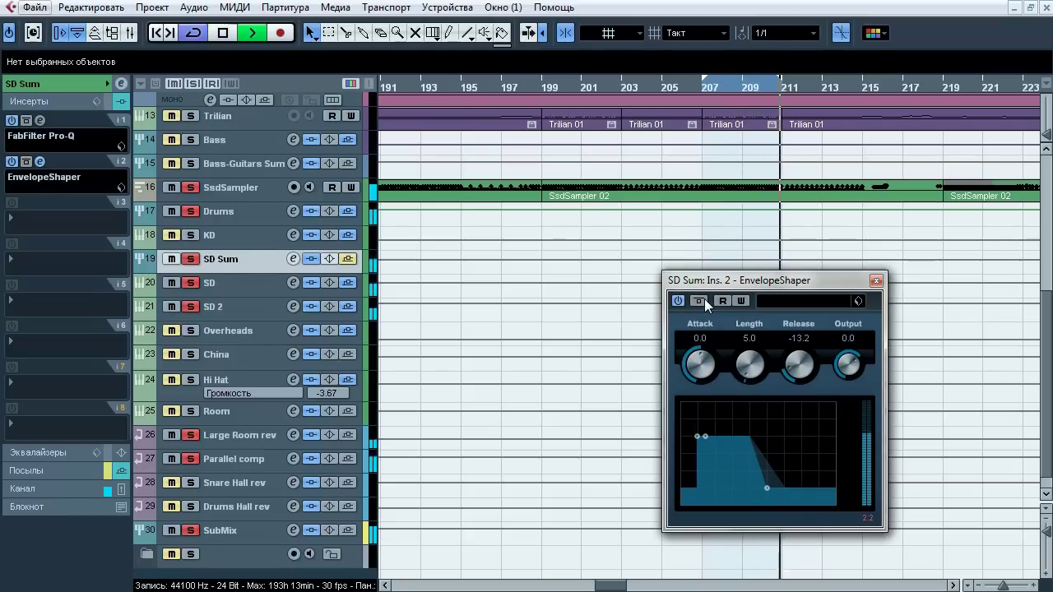
click(704, 299)
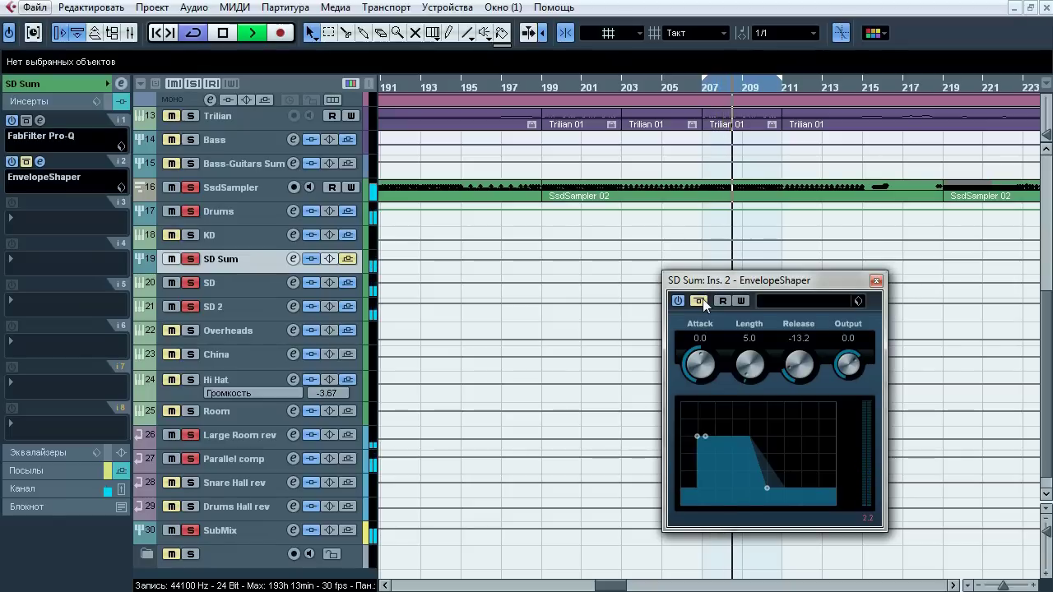
click(704, 301)
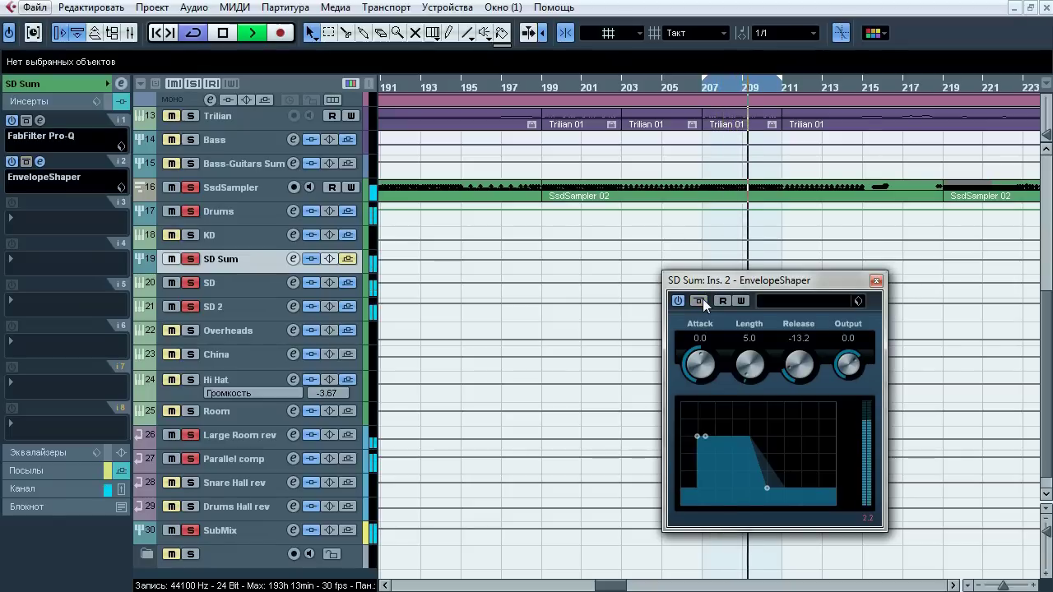
key(space)
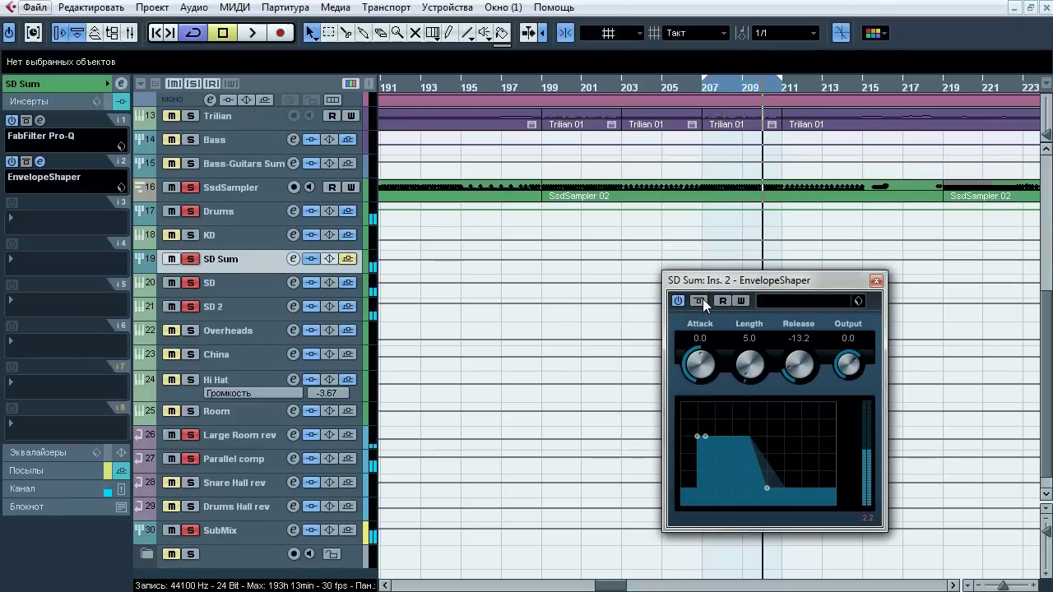
click(876, 280)
Show SD Sum's sends, reactivate them and audition the looped snares with the Snare Hall rev and Drums Hall rev sends
click(26, 470)
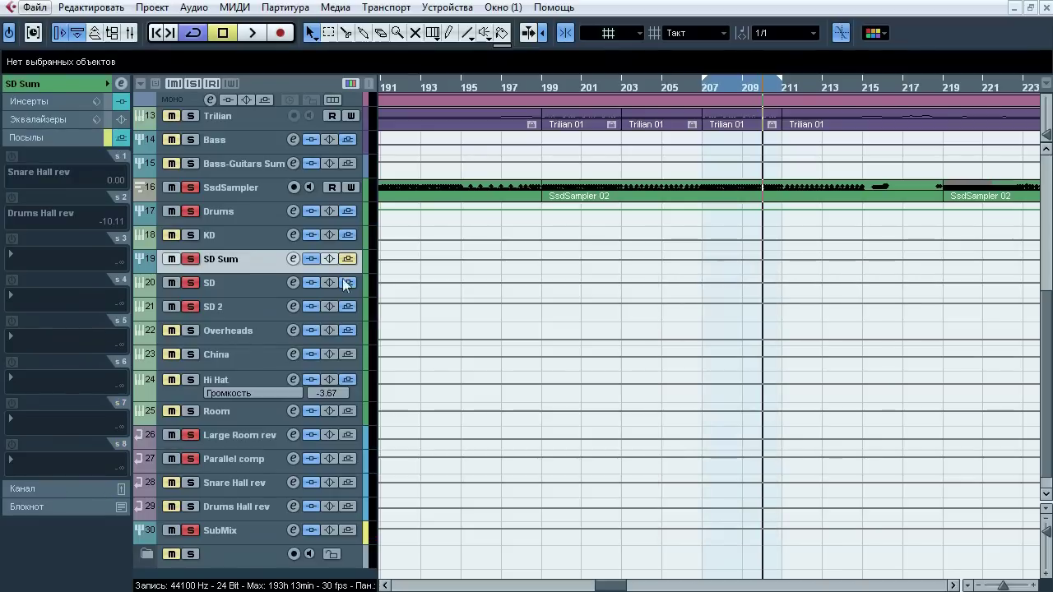
click(348, 259)
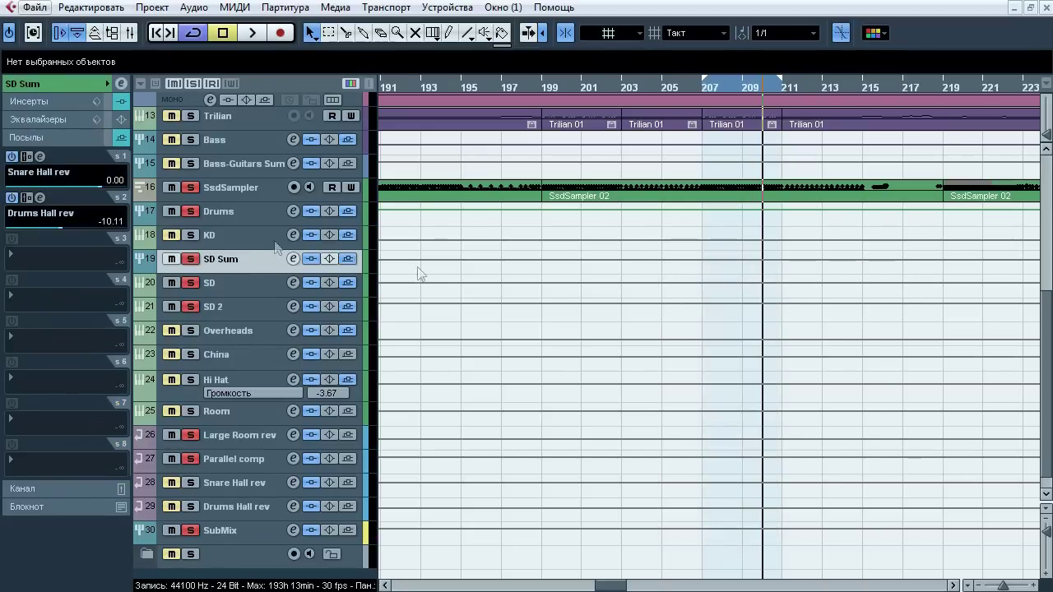
key(space)
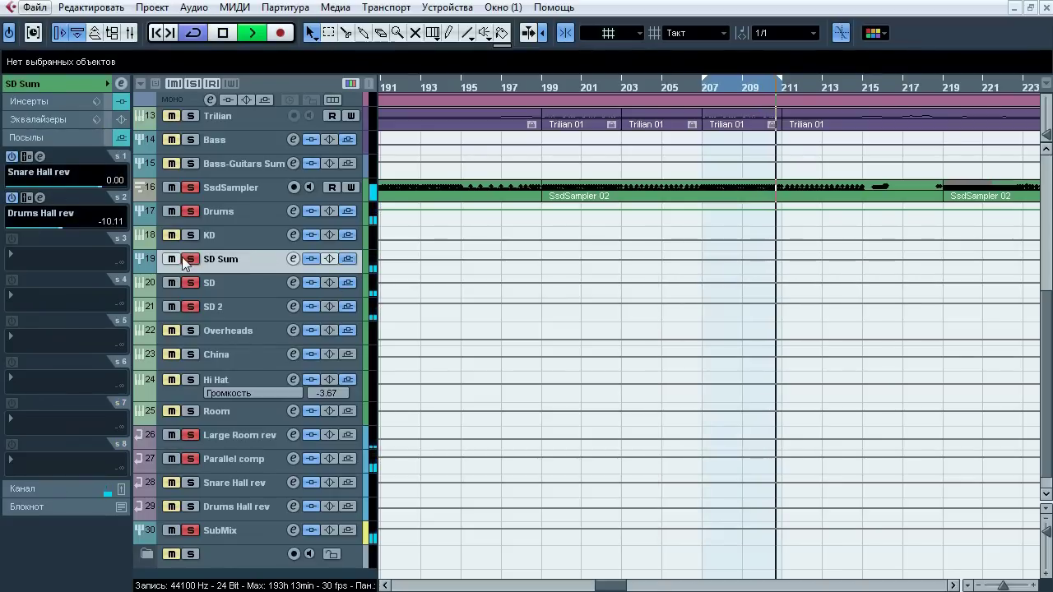
key(space)
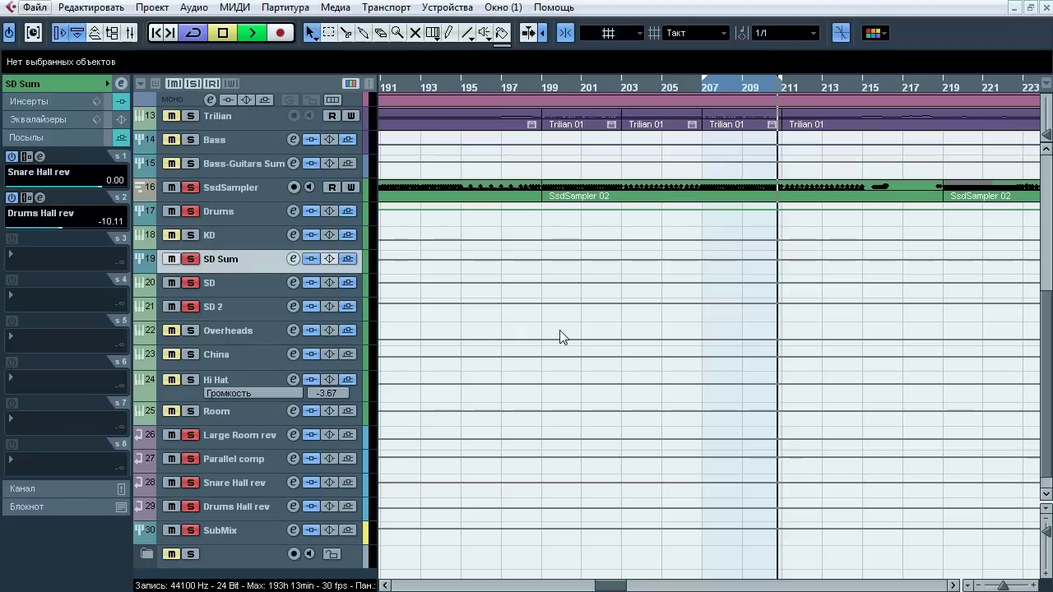
key(space)
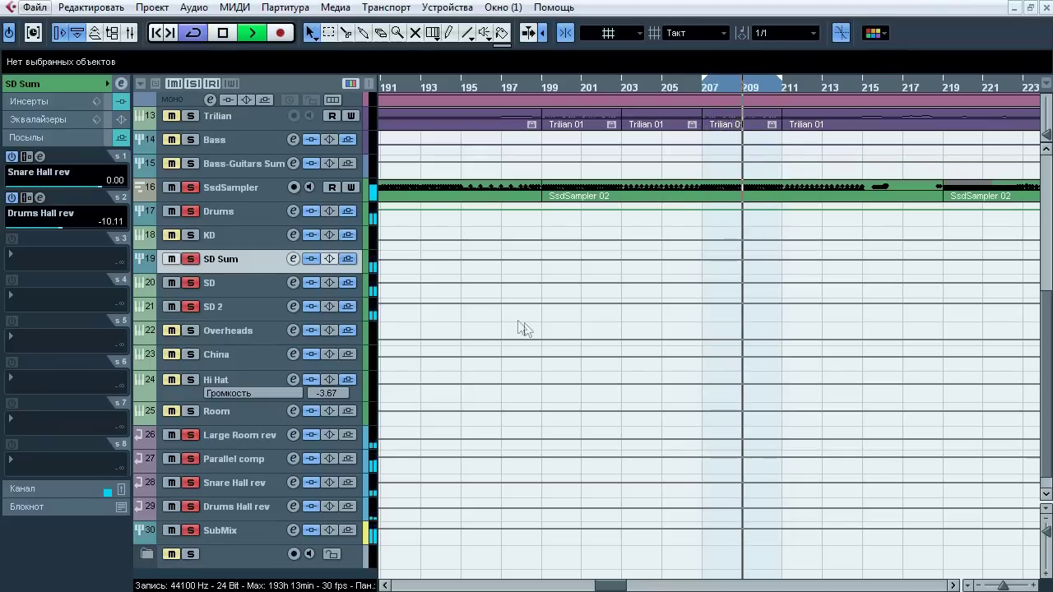
key(space)
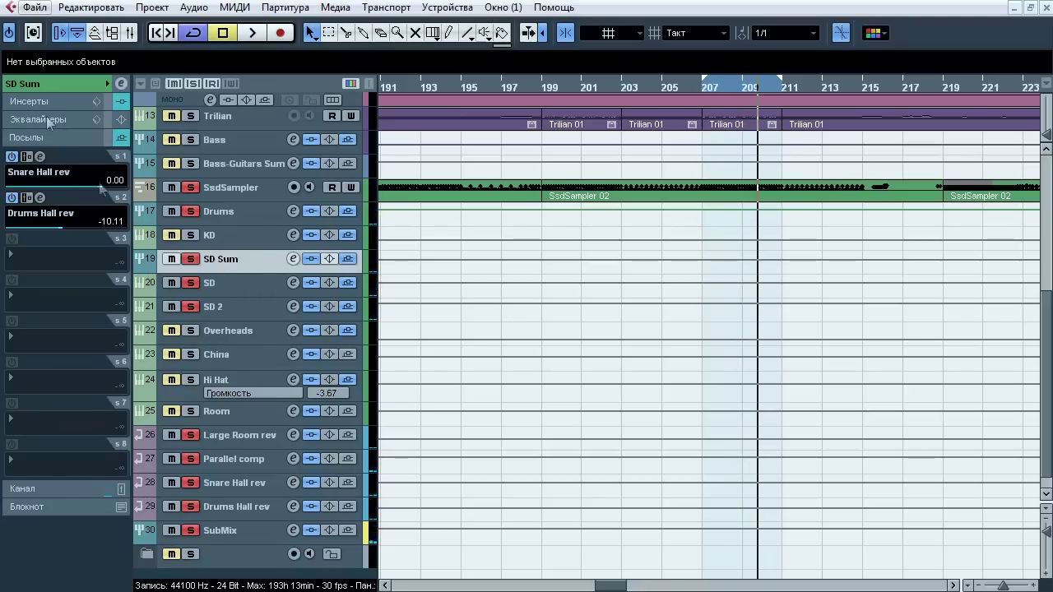
Show SD Sum's output routing, and clear all solos with the playback position reset to bar 207
click(47, 83)
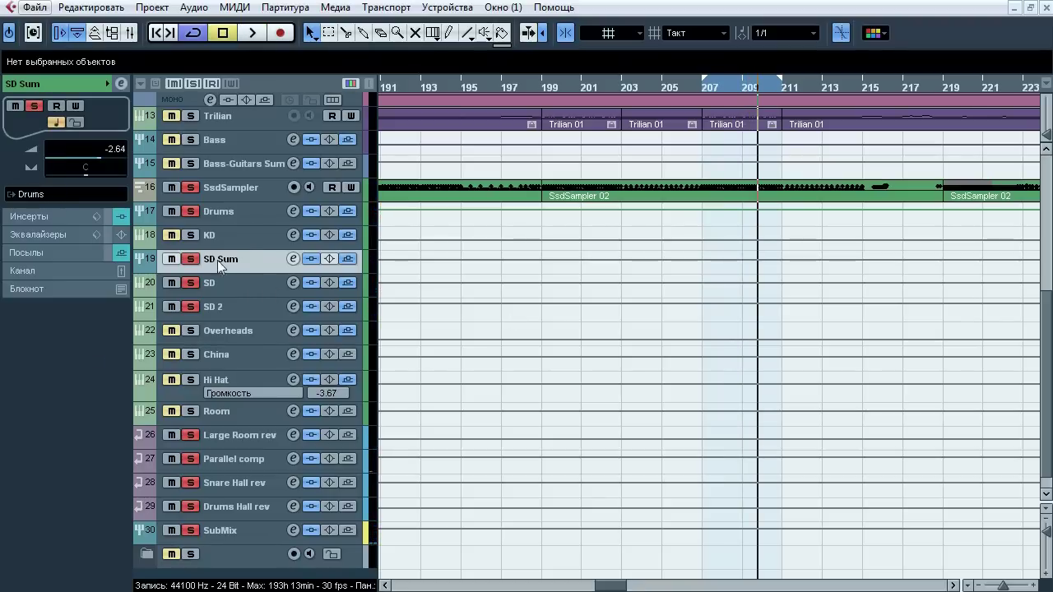
click(191, 283)
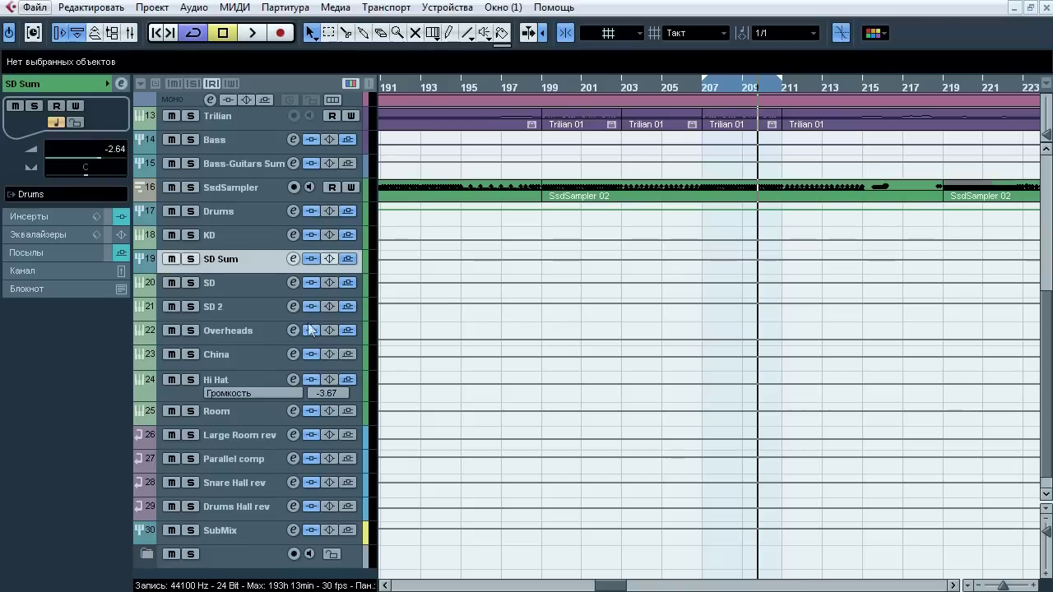
click(708, 96)
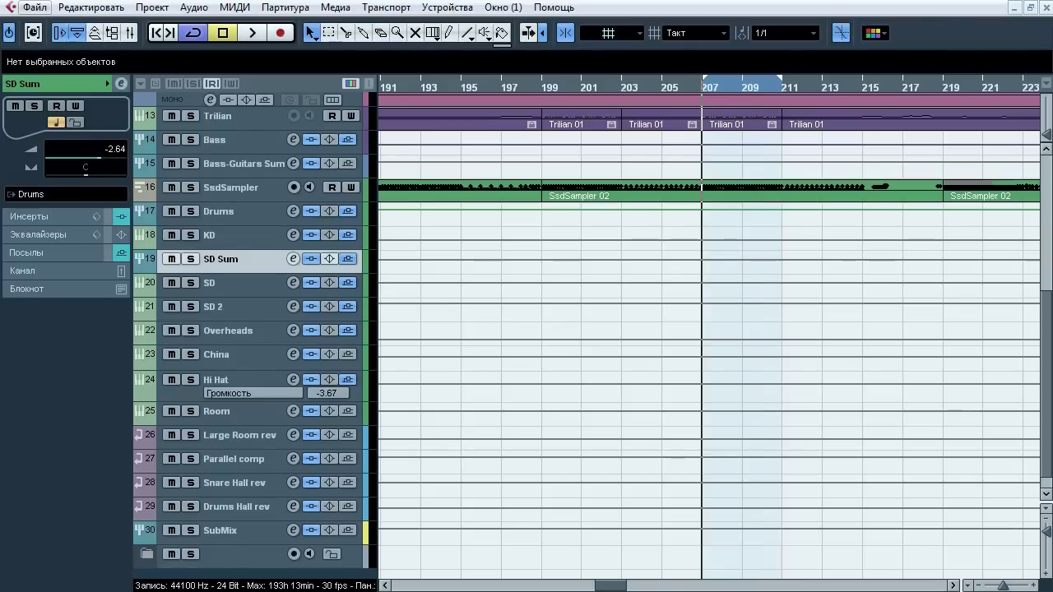
Solo the Overheads track and compare its looped playback with all inserts bypassed and active, leaving them active
click(191, 330)
click(225, 330)
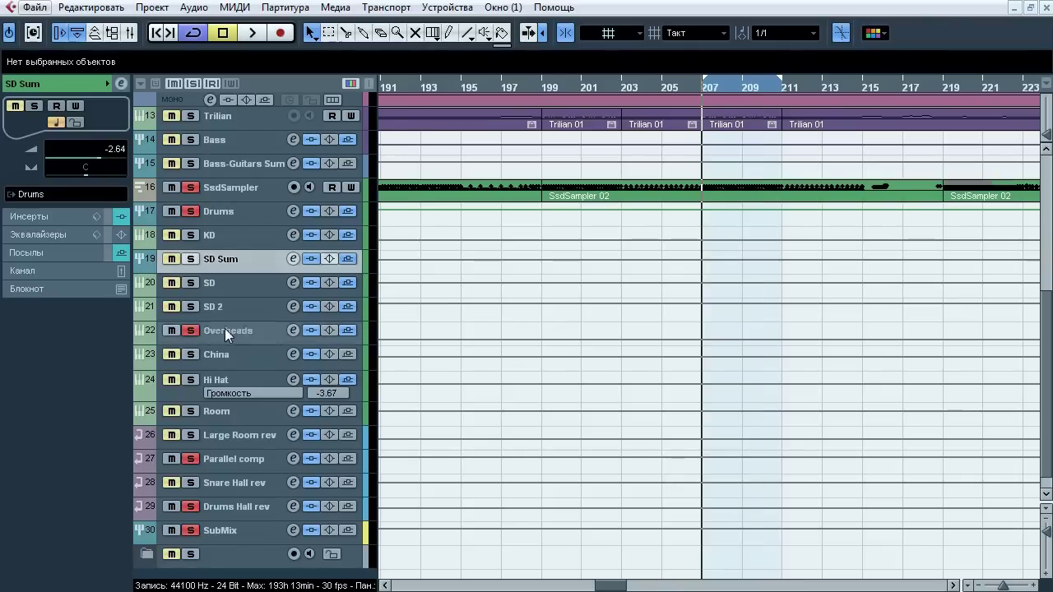
click(243, 32)
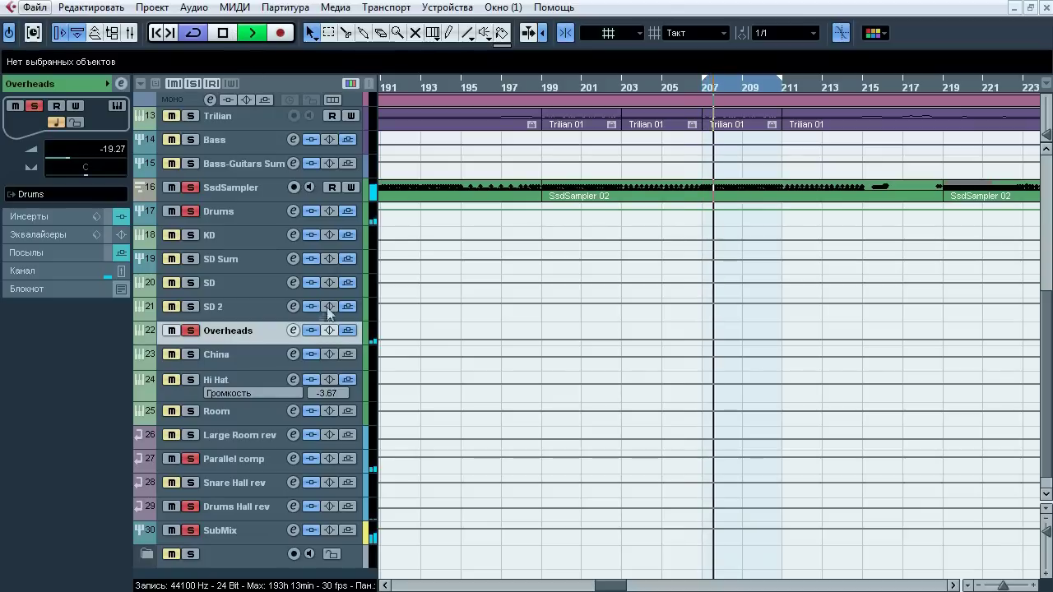
click(312, 331)
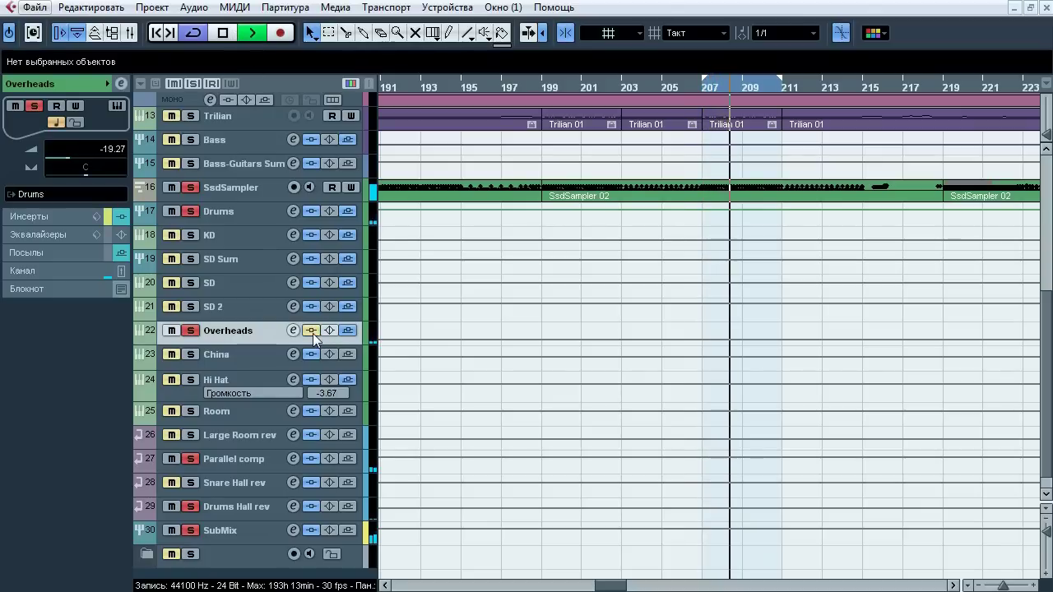
click(312, 330)
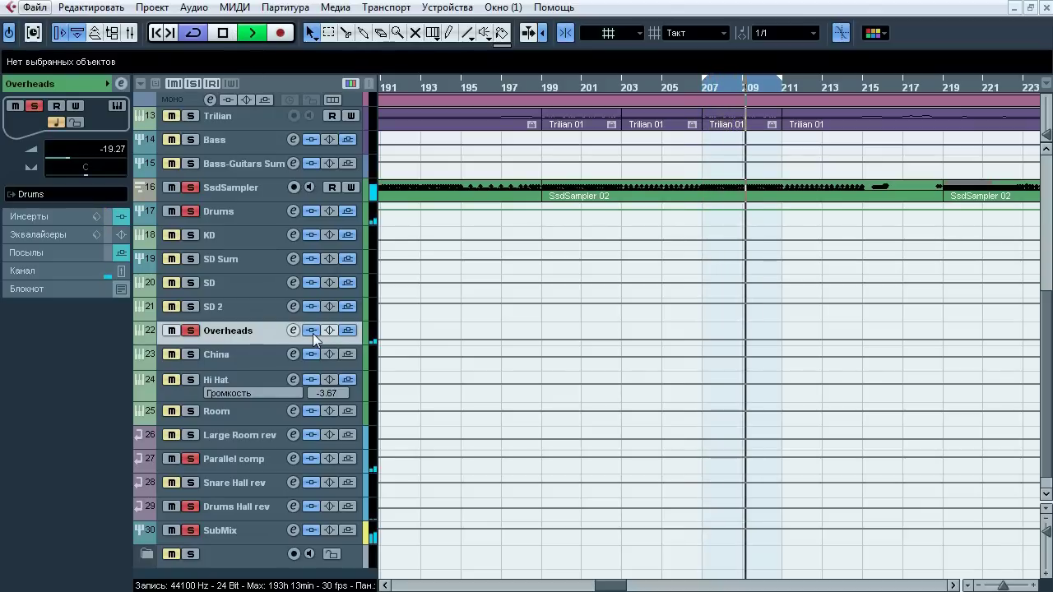
click(223, 34)
Compare the looped Overheads with the first Pro-Q insert active and bypassed, leave it active and close the EQ
click(64, 217)
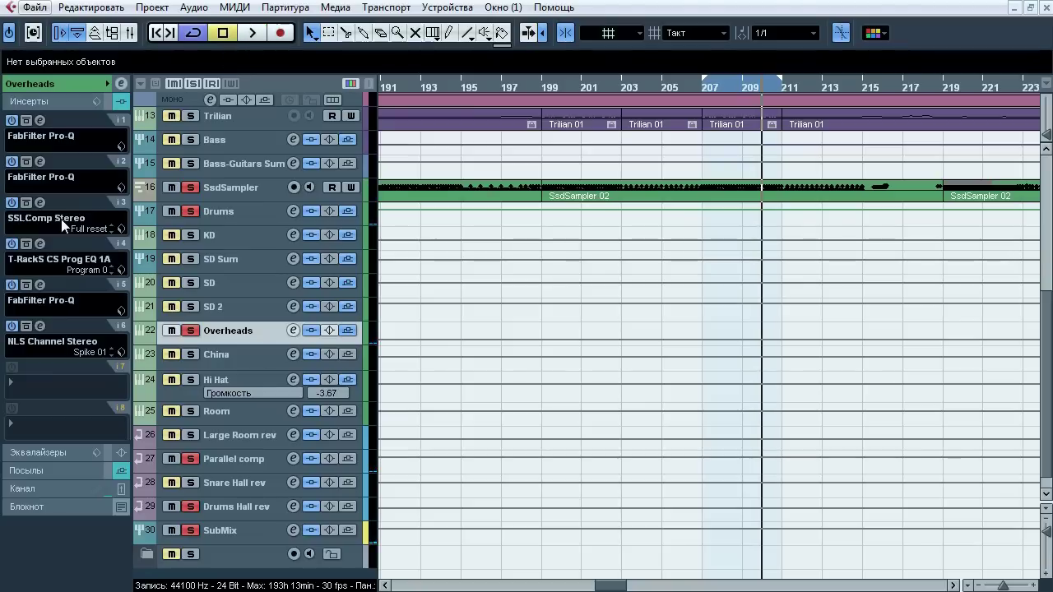
click(40, 120)
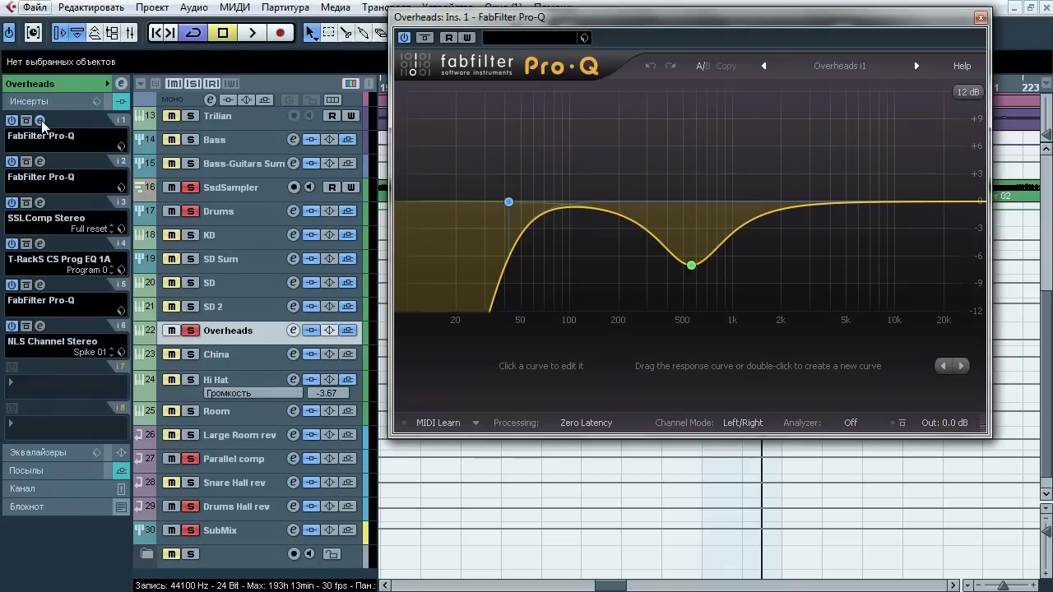
click(253, 34)
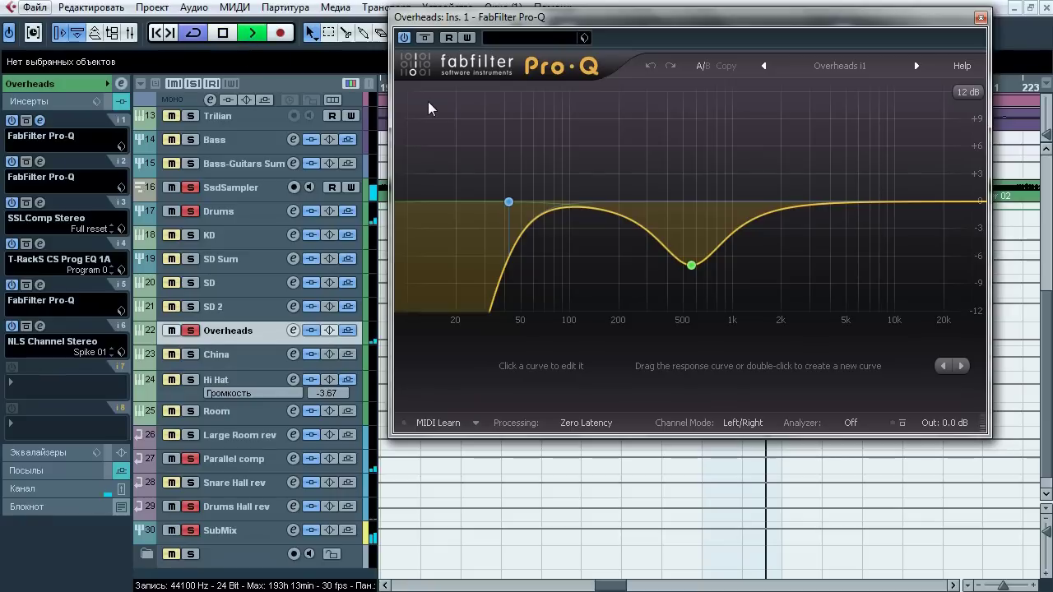
click(429, 38)
click(429, 39)
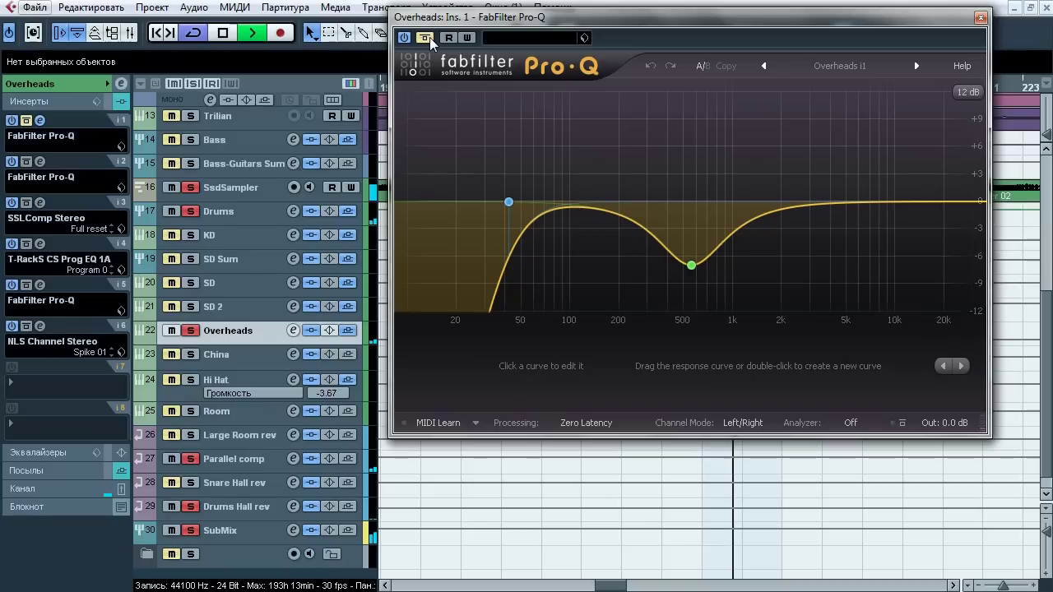
click(981, 17)
click(229, 37)
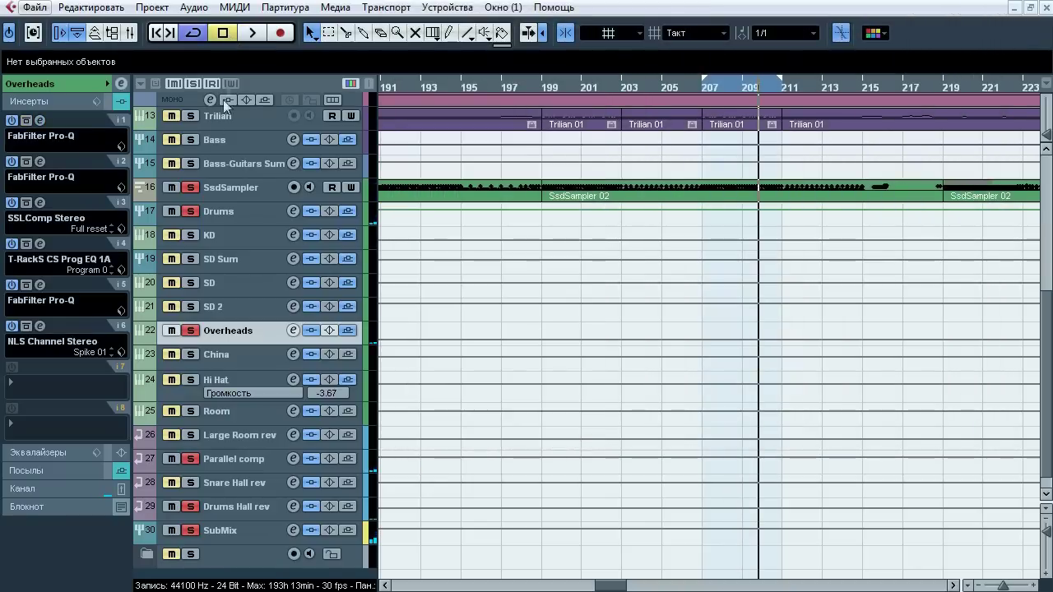
Compare the looped Overheads with the second Pro-Q insert bypassed and active, leave it active and close the EQ
click(39, 161)
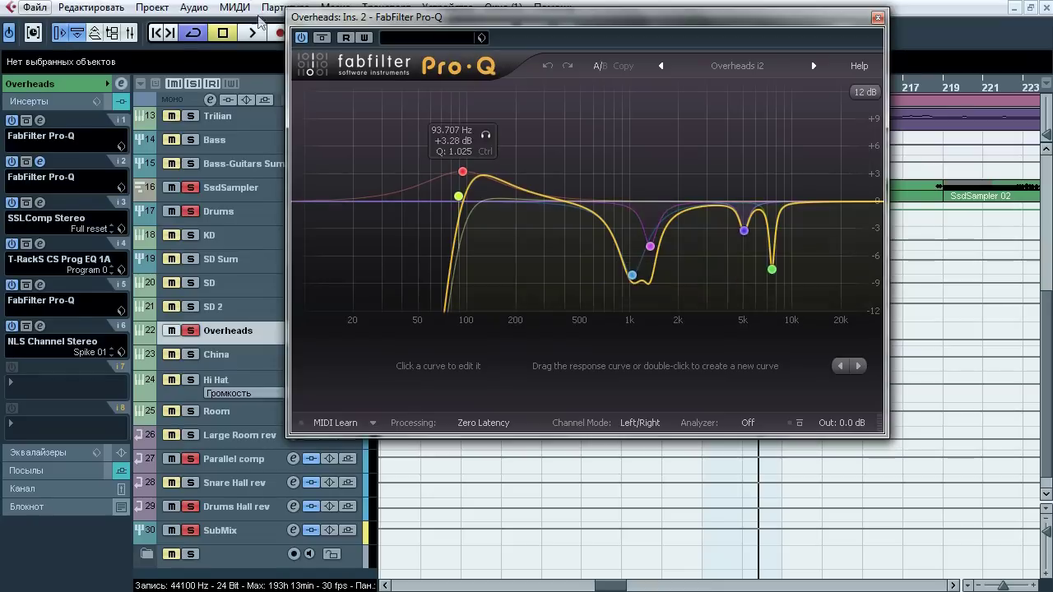
key(space)
click(323, 38)
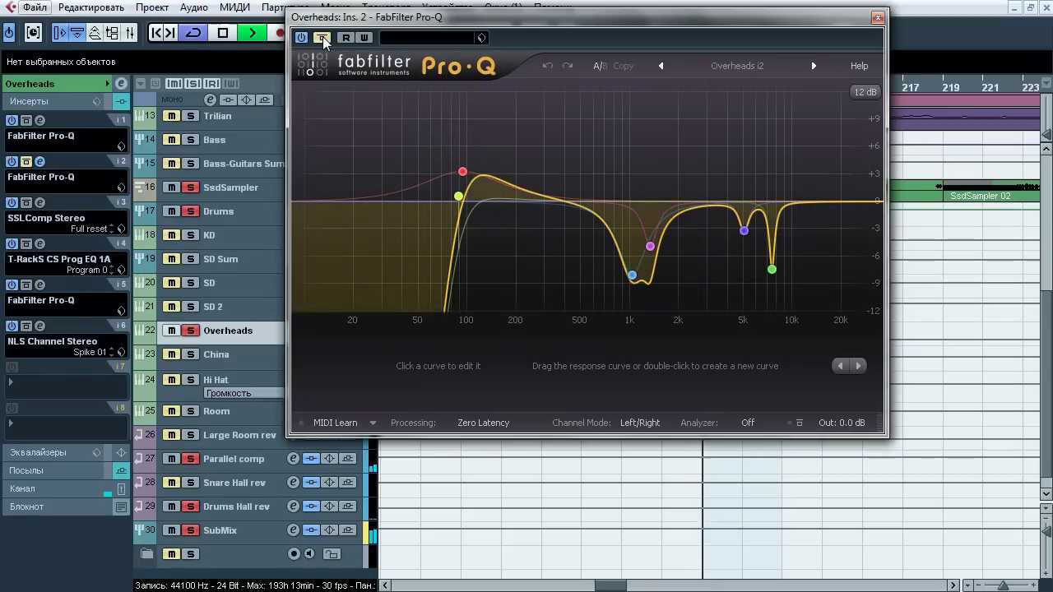
click(323, 38)
click(323, 37)
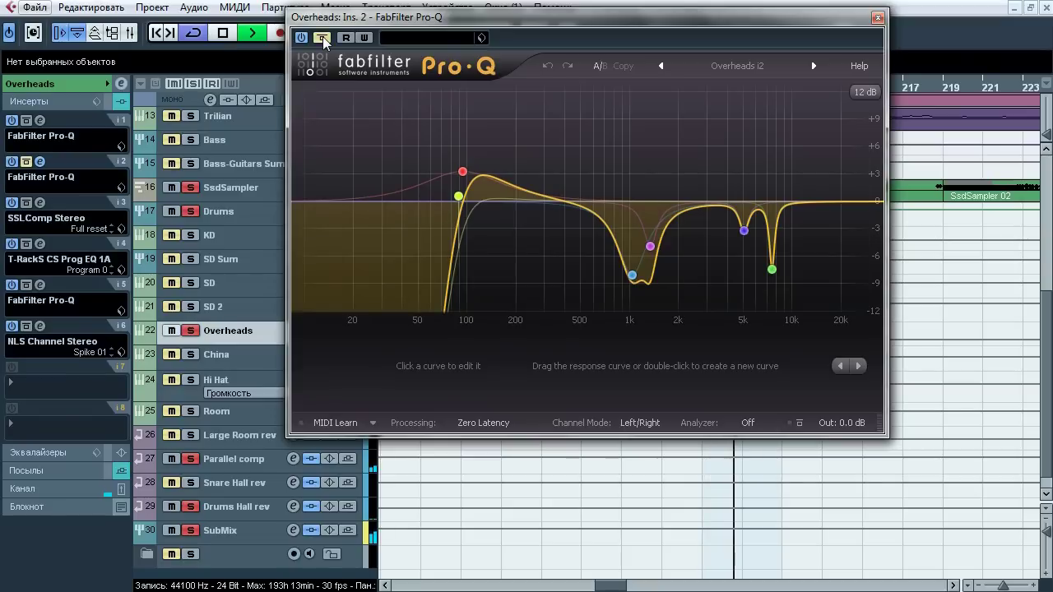
click(323, 38)
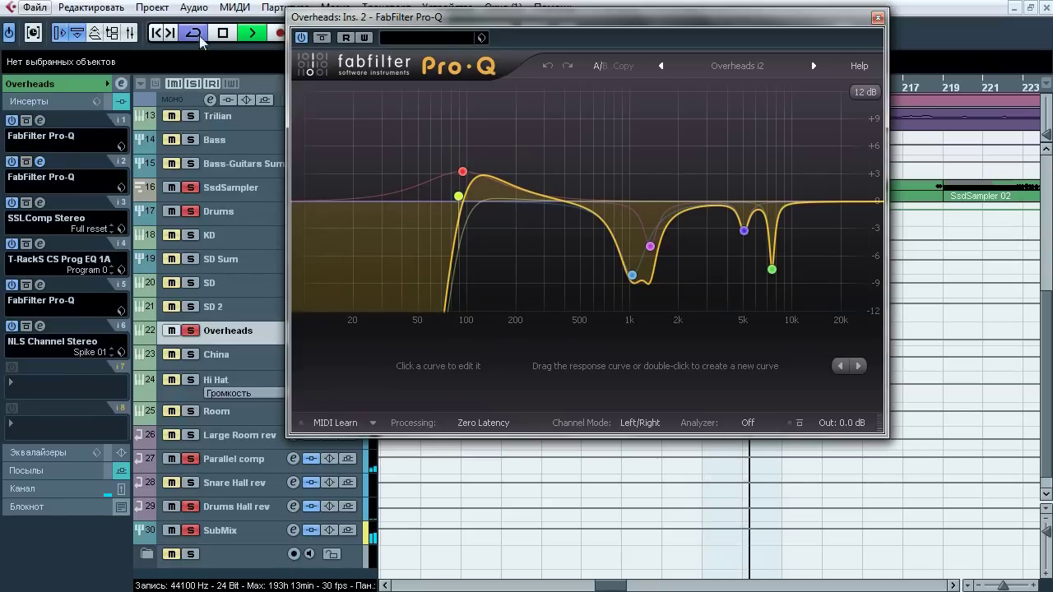
key(space)
click(878, 16)
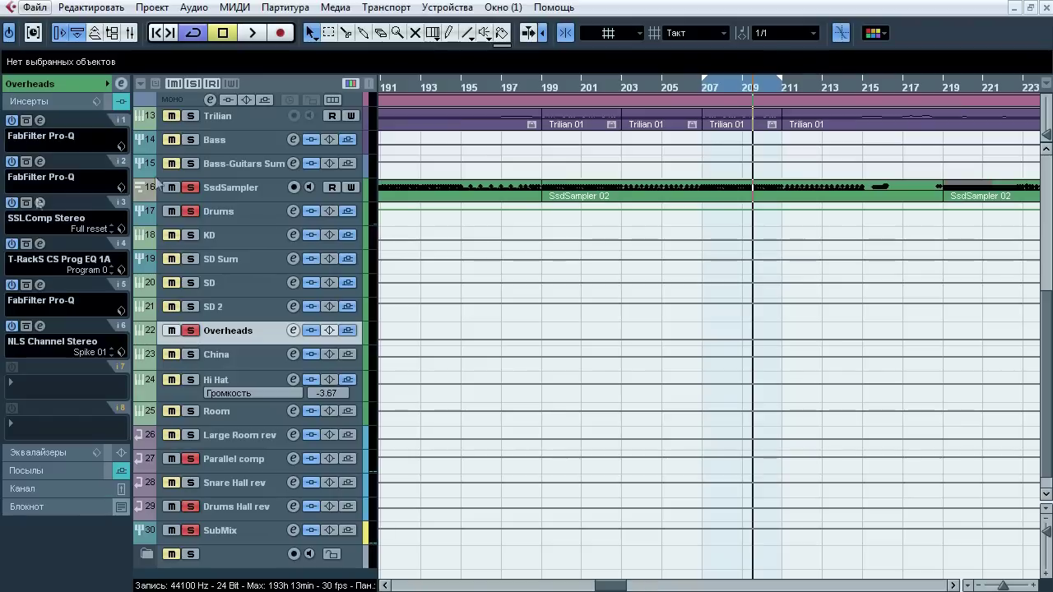
Examine the Overheads' SSLComp Stereo insert settings during looped playback, stop and close the compressor
click(26, 203)
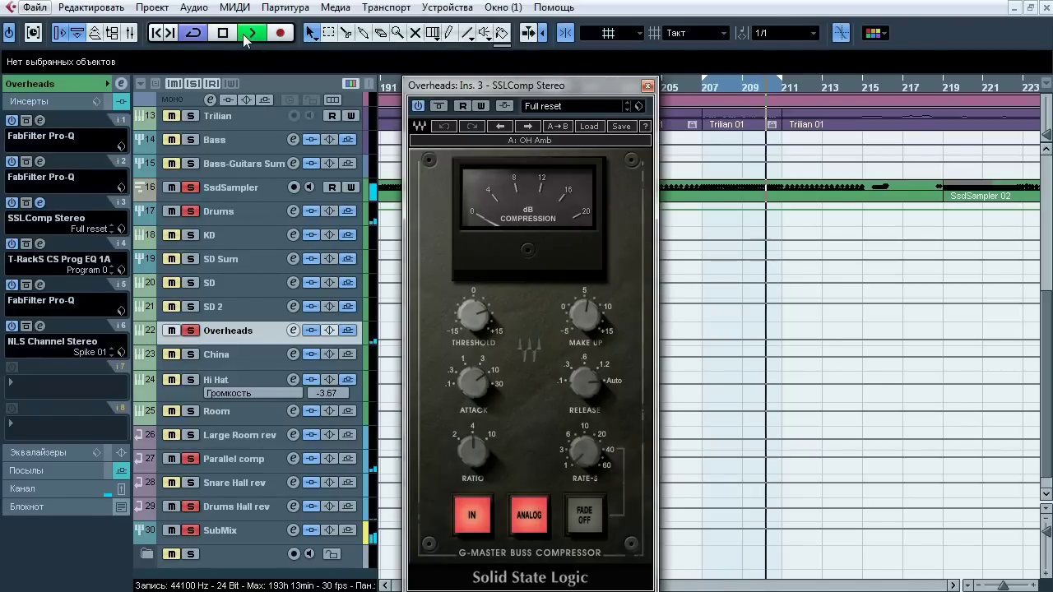
key(space)
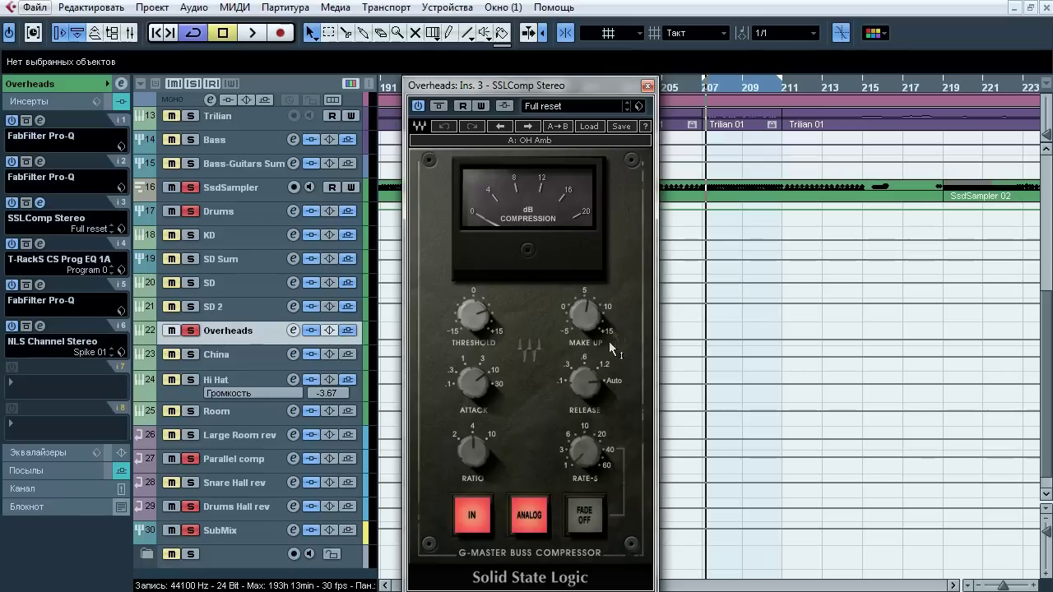
click(647, 86)
Compare the looped Overheads with the T-RackS CS Prog EQ 1A insert bypassed and active, leave it active, close the EQ and stop
click(44, 243)
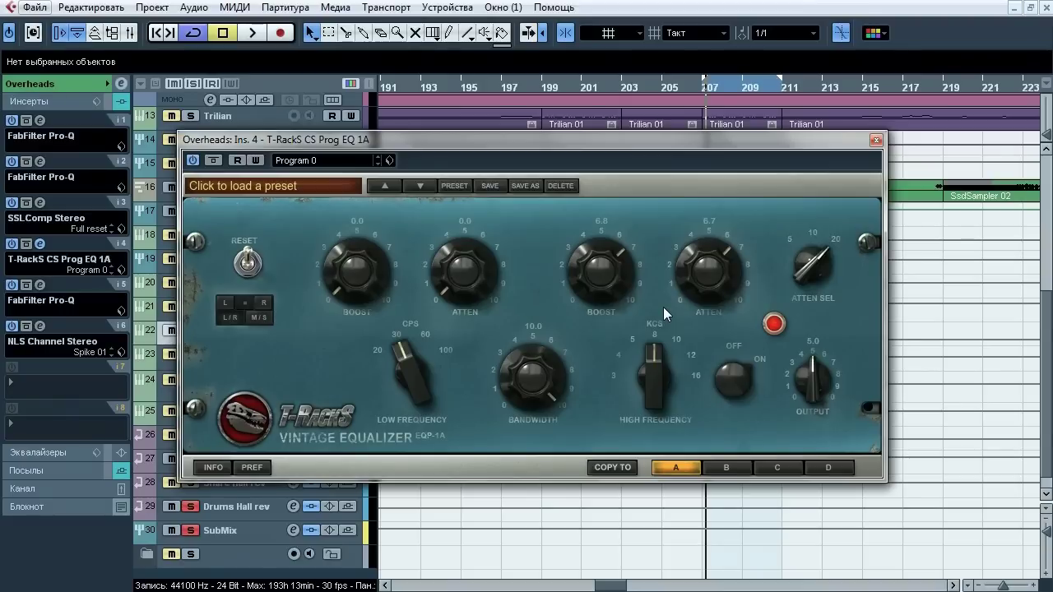
click(253, 32)
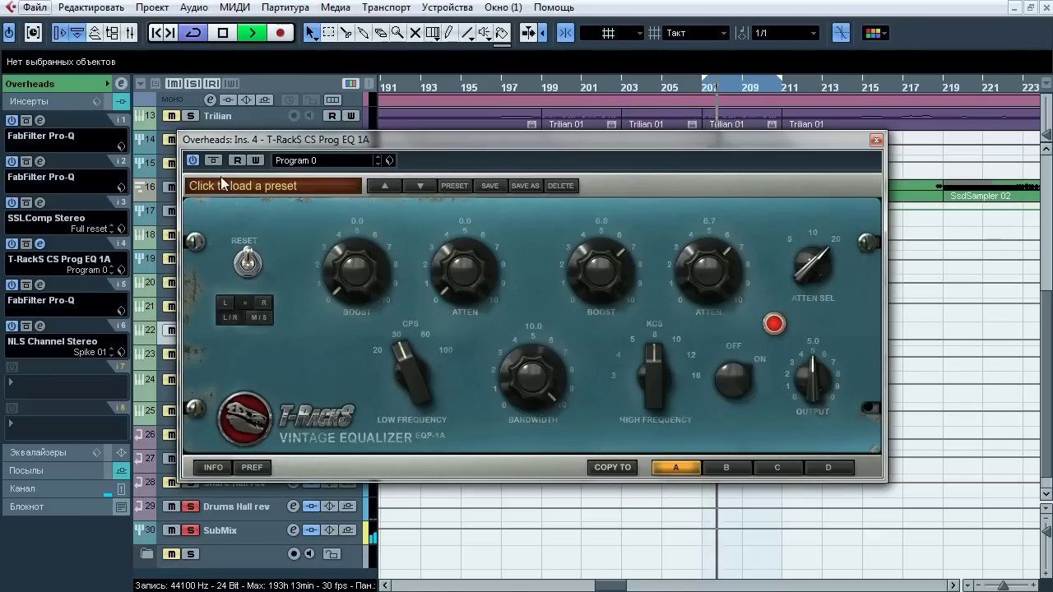
click(213, 160)
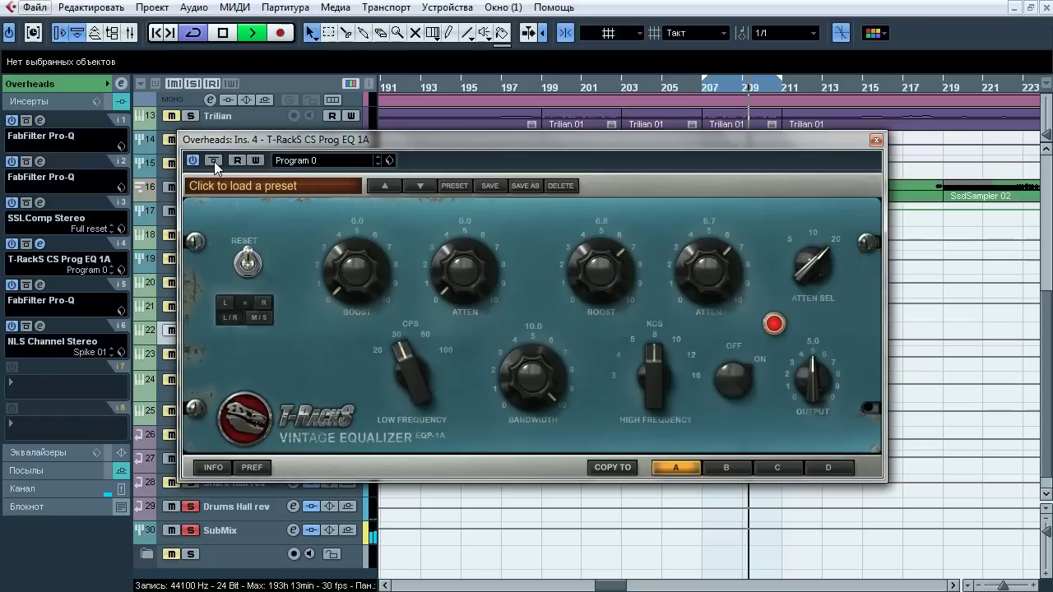
click(214, 160)
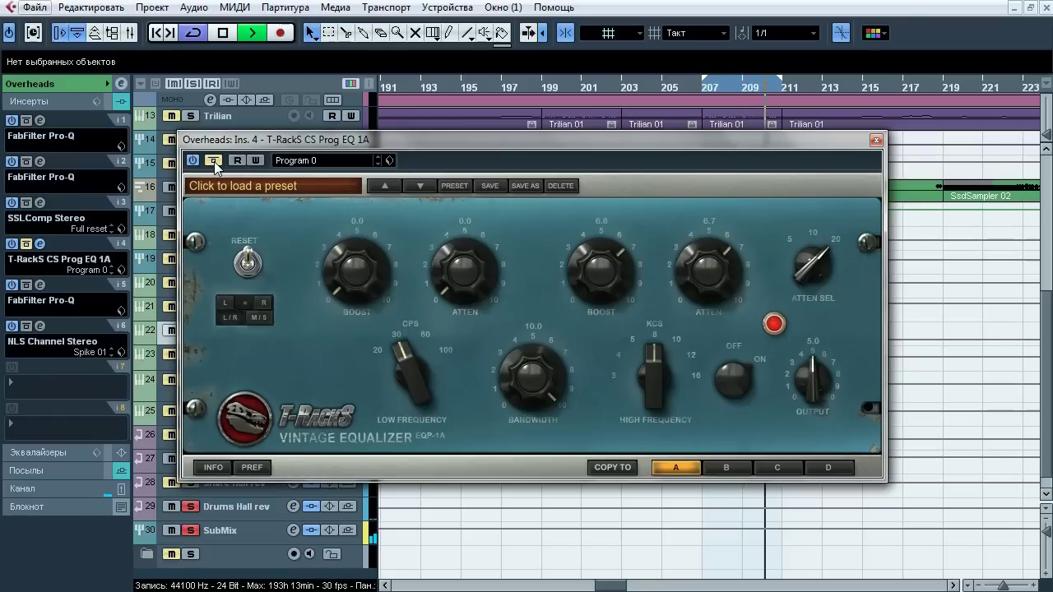
click(214, 162)
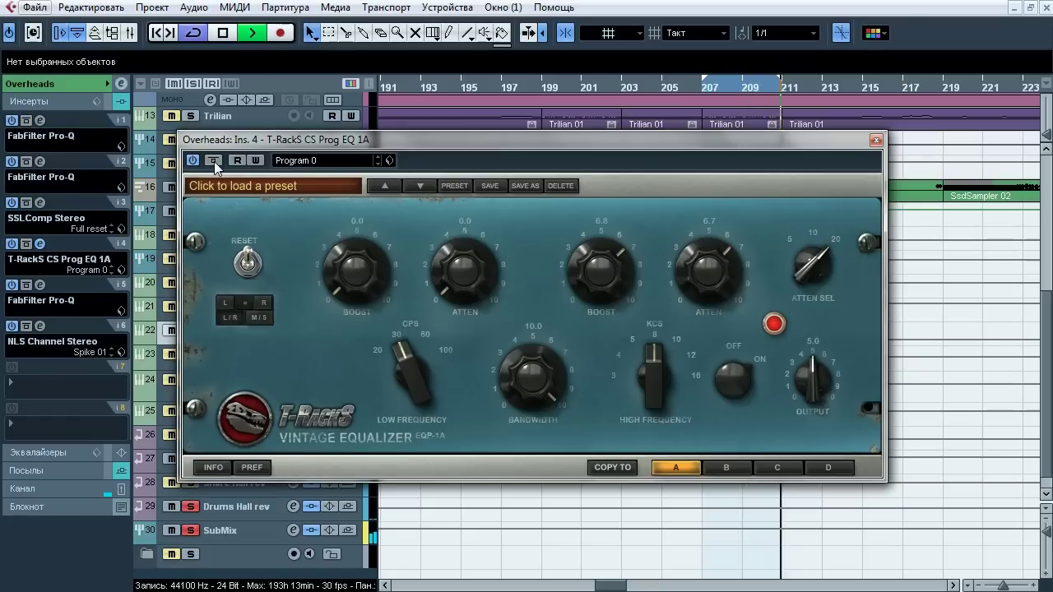
click(214, 161)
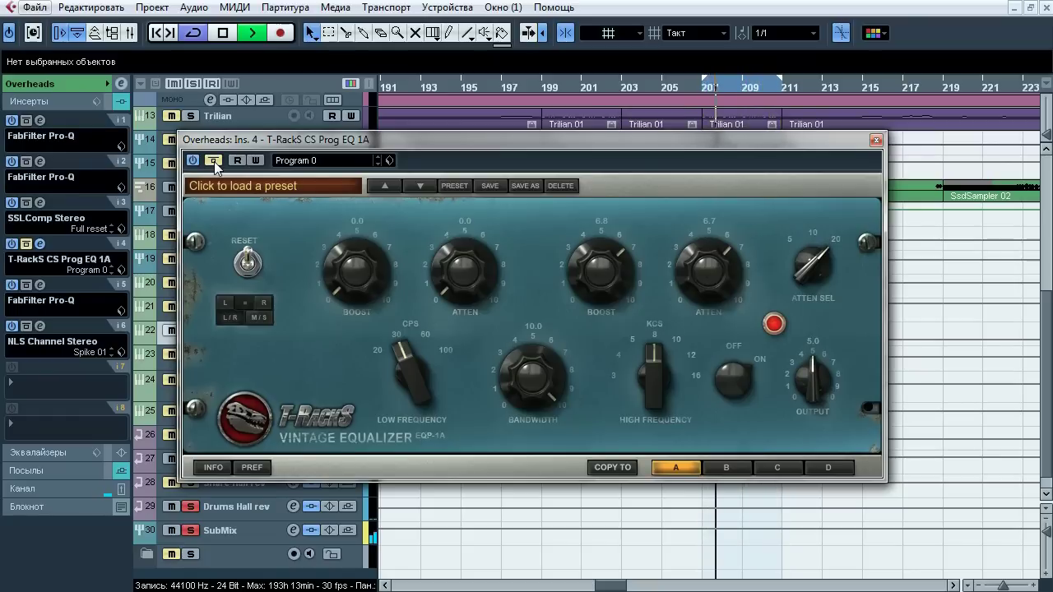
click(214, 161)
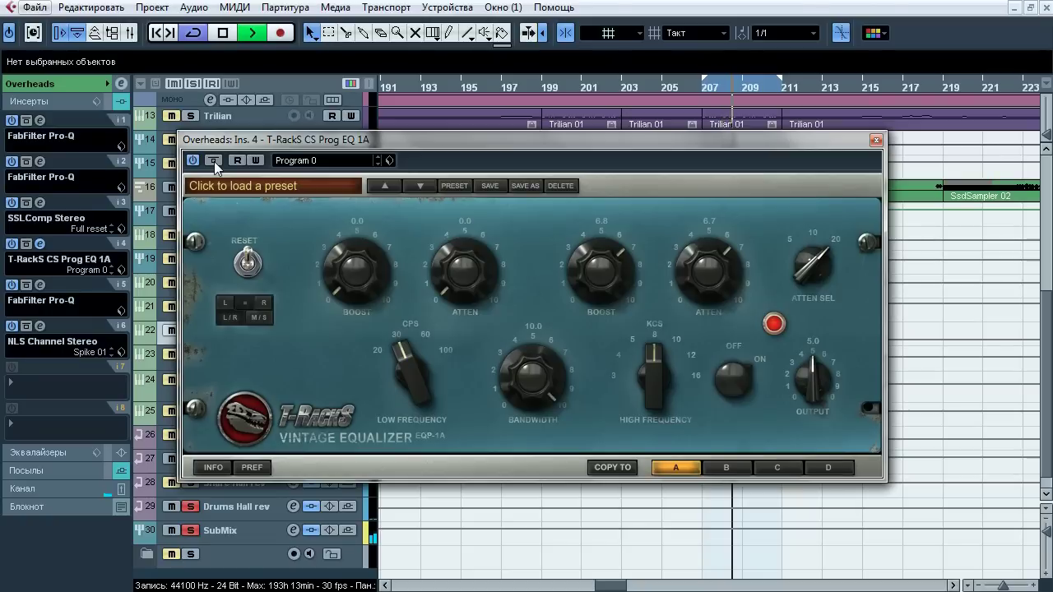
click(214, 161)
click(213, 161)
click(877, 140)
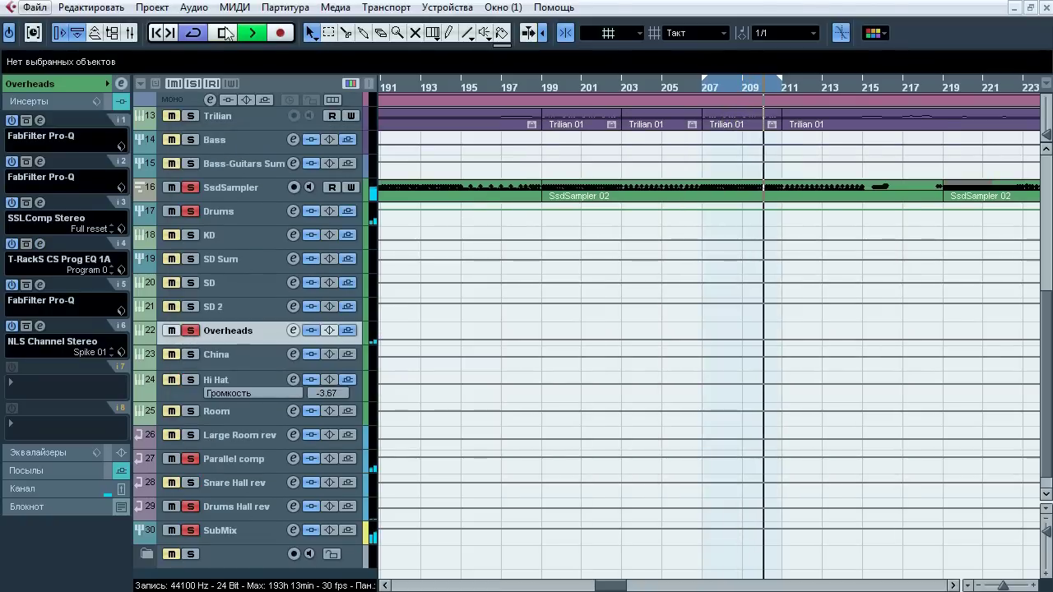
click(223, 33)
Open the Overheads' Pro-Q in insert slot 5 and compare the soloed track's looped playback with it bypassed and active
click(39, 286)
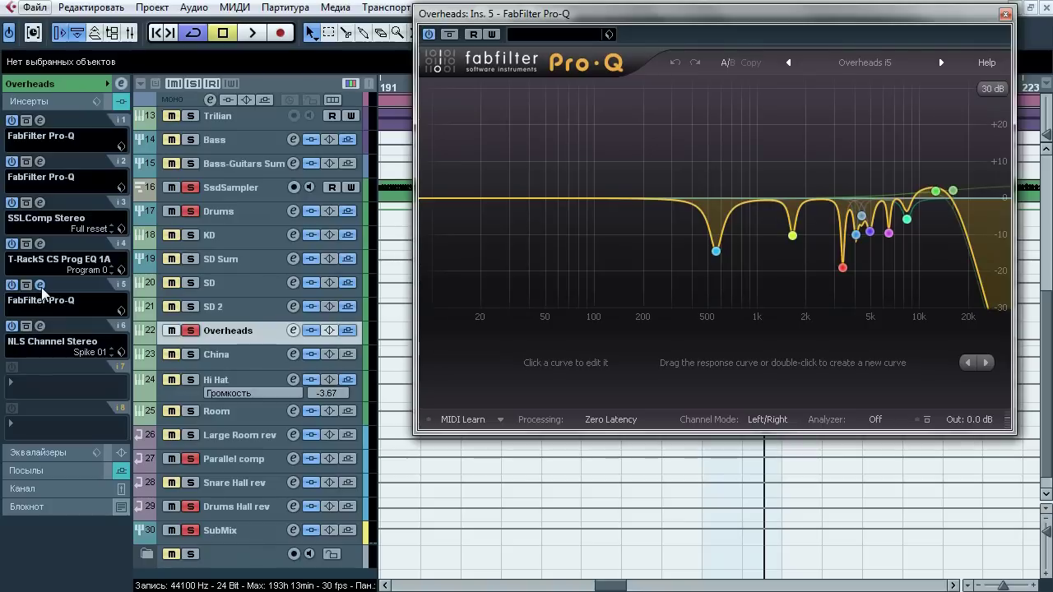
drag(630, 16, 454, 29)
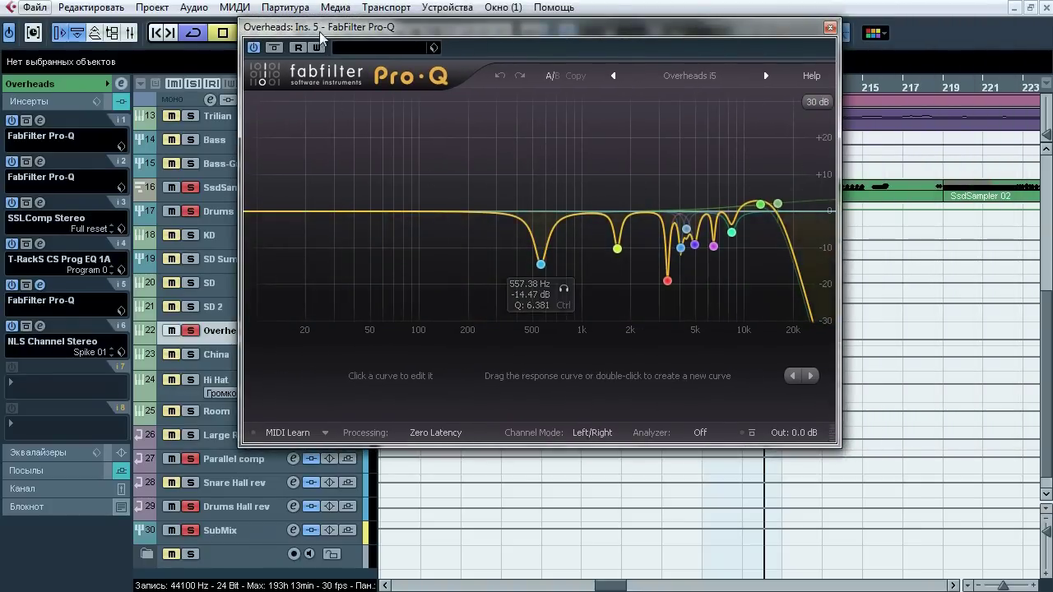
drag(318, 33, 391, 32)
key(space)
click(351, 48)
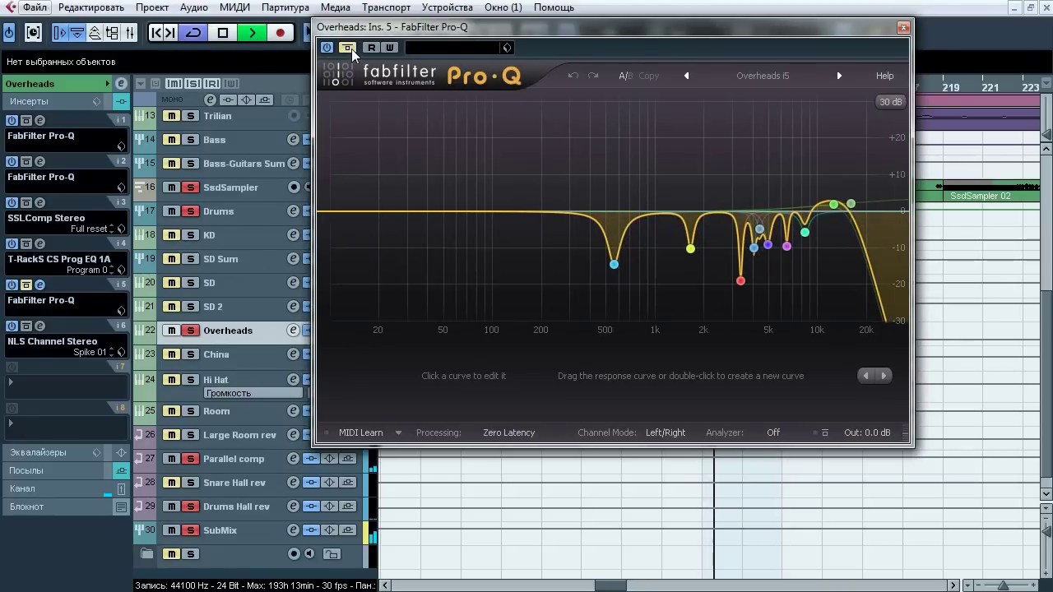
click(351, 48)
click(352, 49)
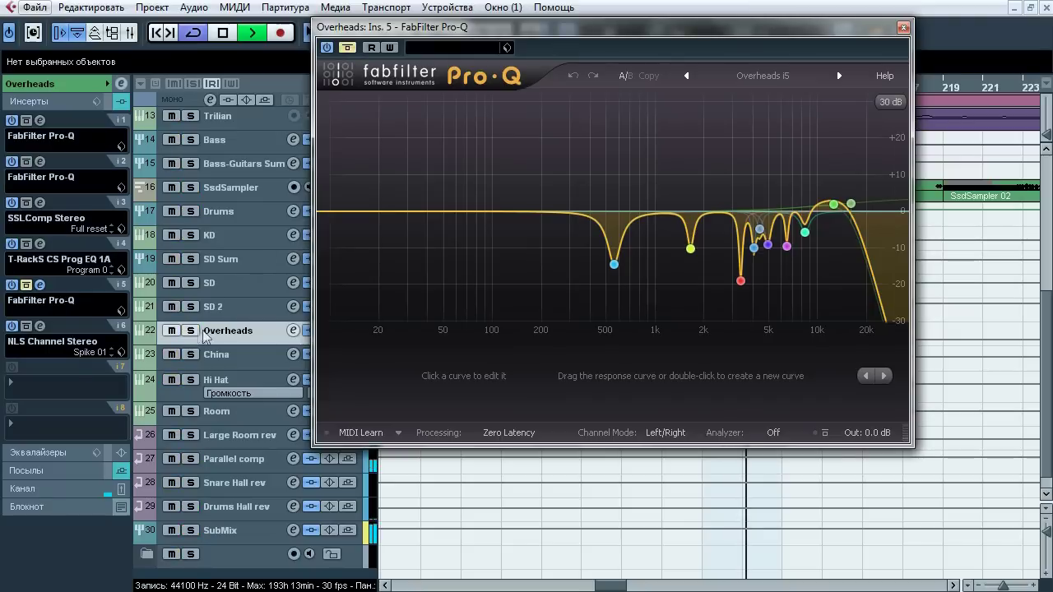
Compare the unsoloed mix with the Overheads' slot 5 Pro-Q active and bypassed, leave it active, re-solo Overheads, stop and close the EQ
click(351, 49)
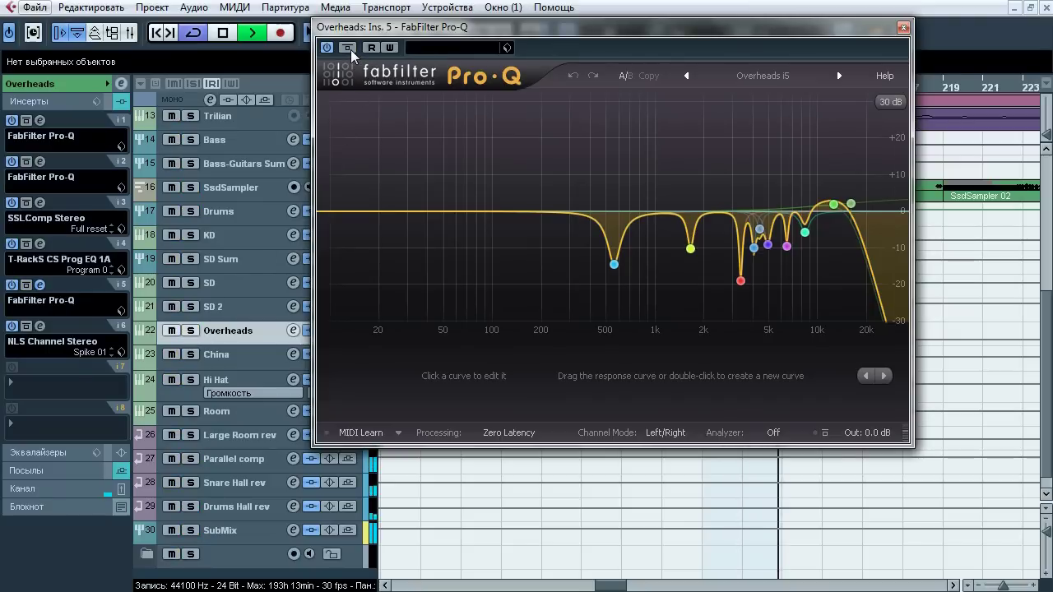
click(351, 50)
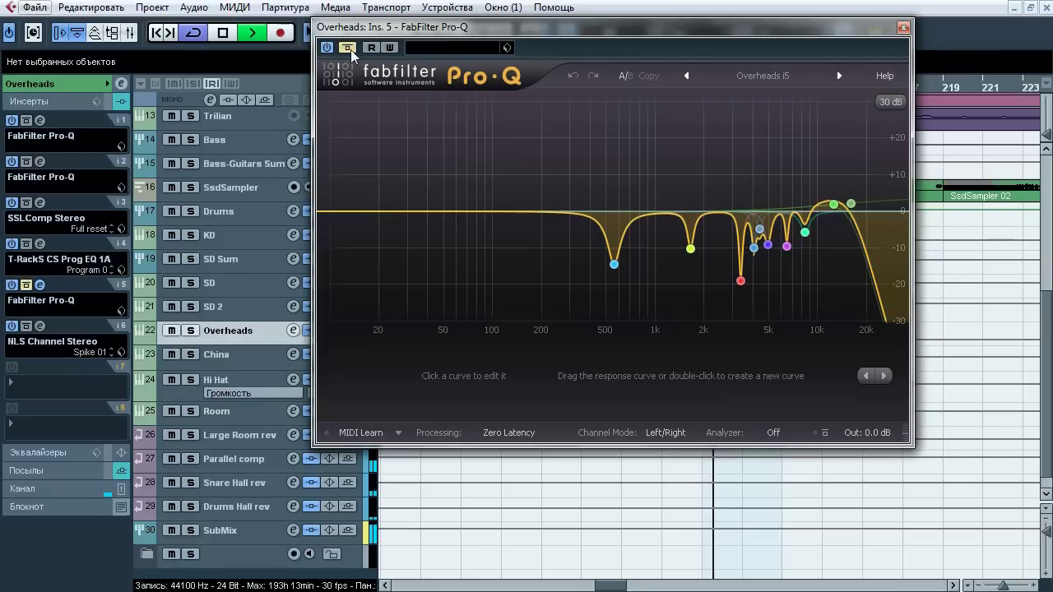
click(351, 49)
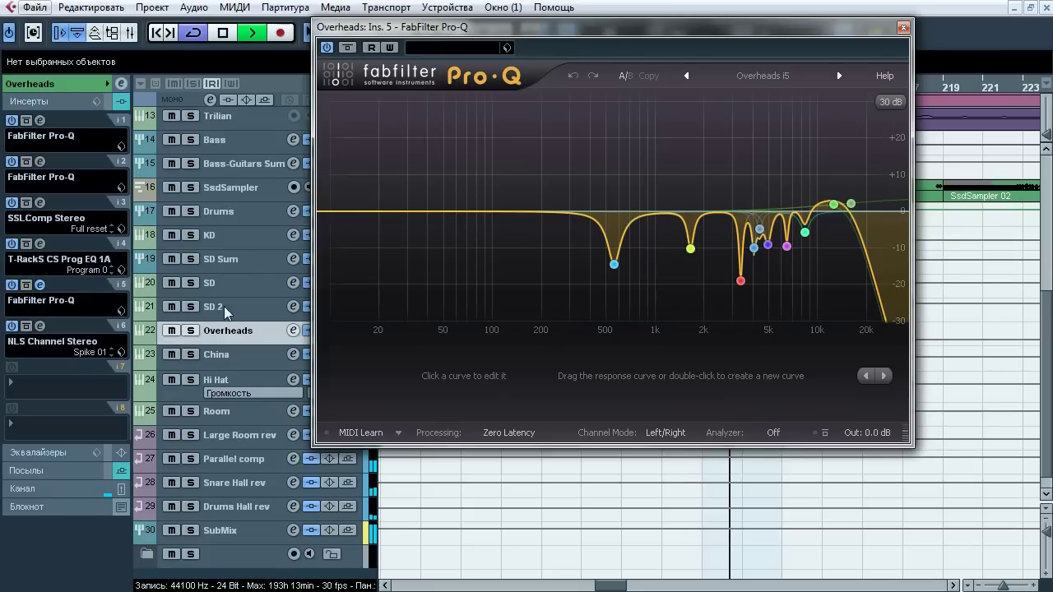
click(191, 331)
click(230, 37)
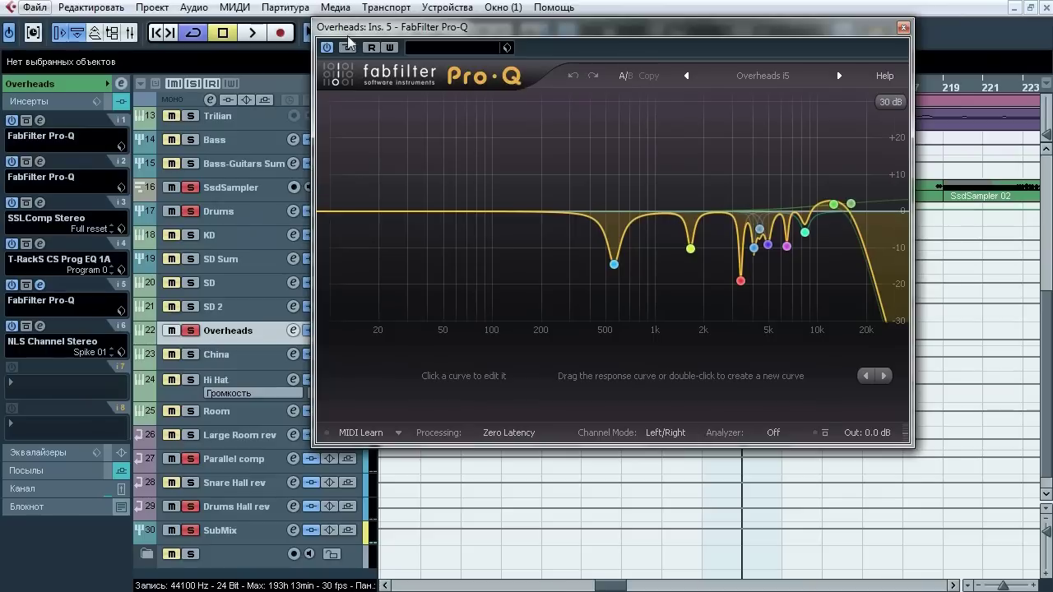
click(903, 27)
Compare the looped Overheads with the NLS Channel Stereo insert bypassed and active, leave it active, close it and show the track's sends
click(42, 325)
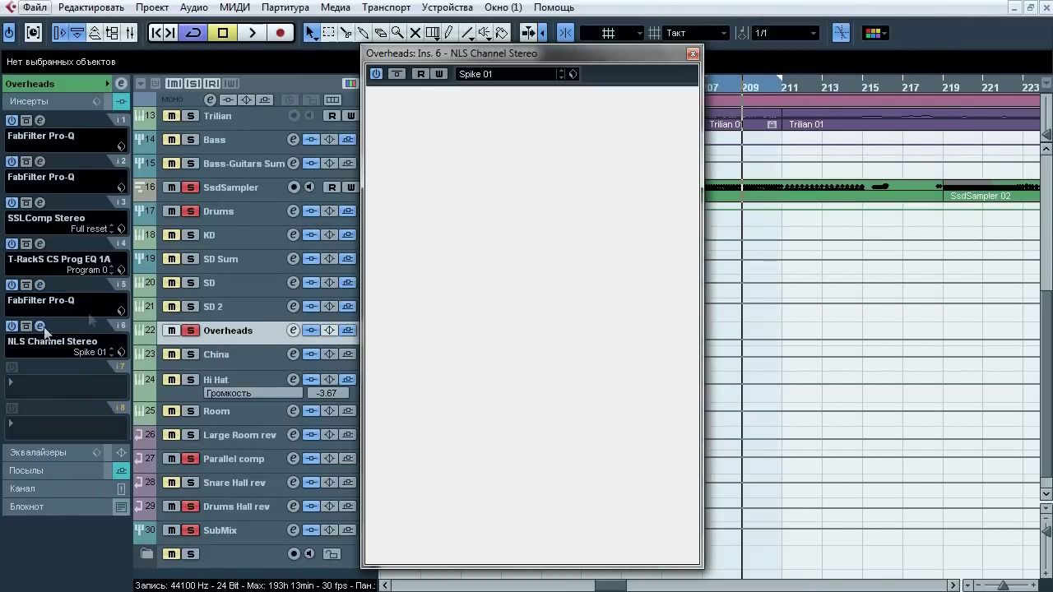
click(252, 34)
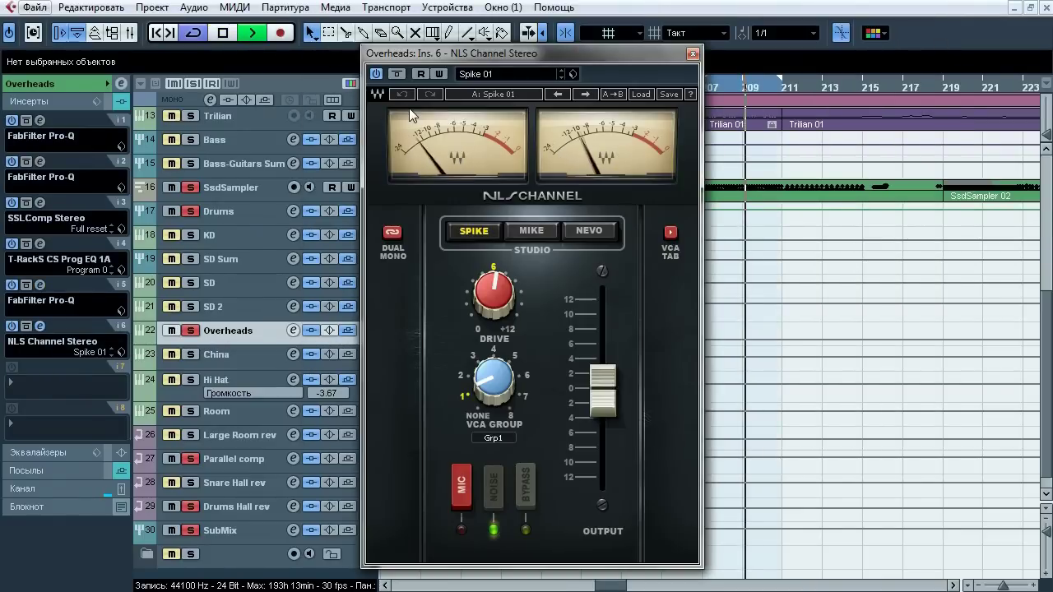
click(399, 77)
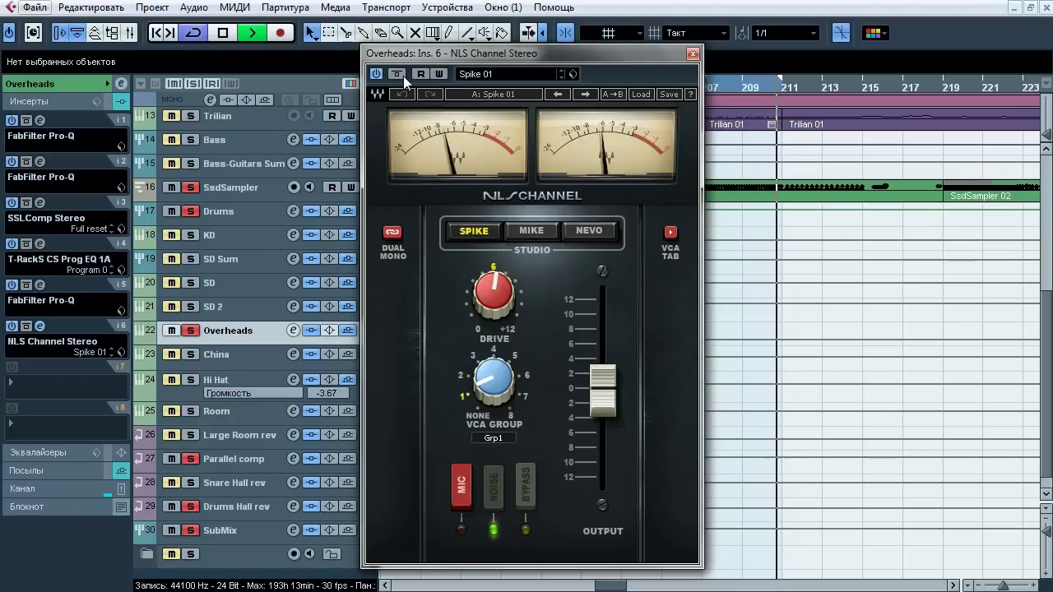
click(398, 76)
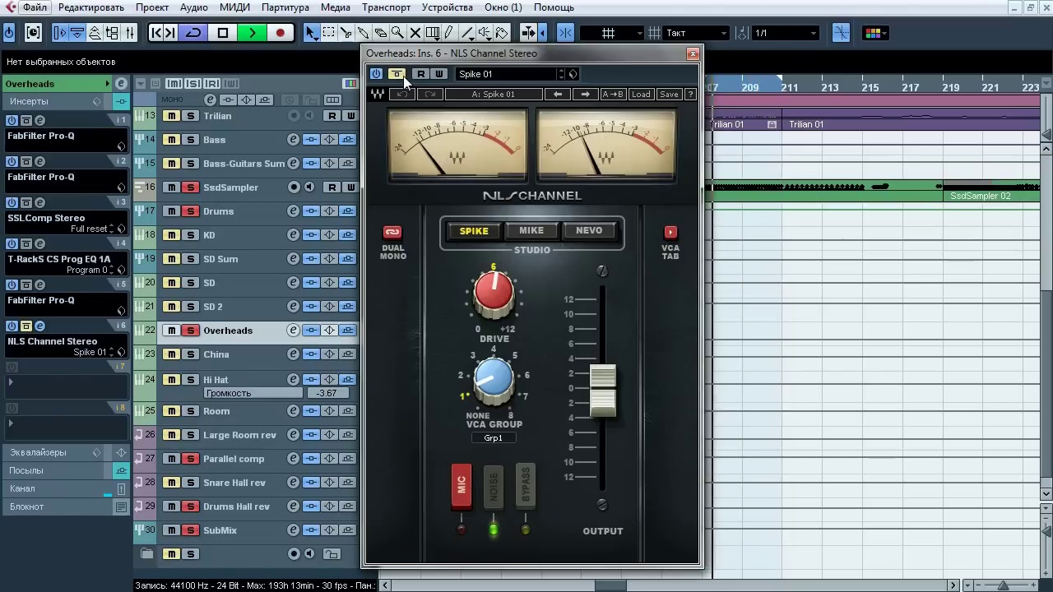
click(222, 33)
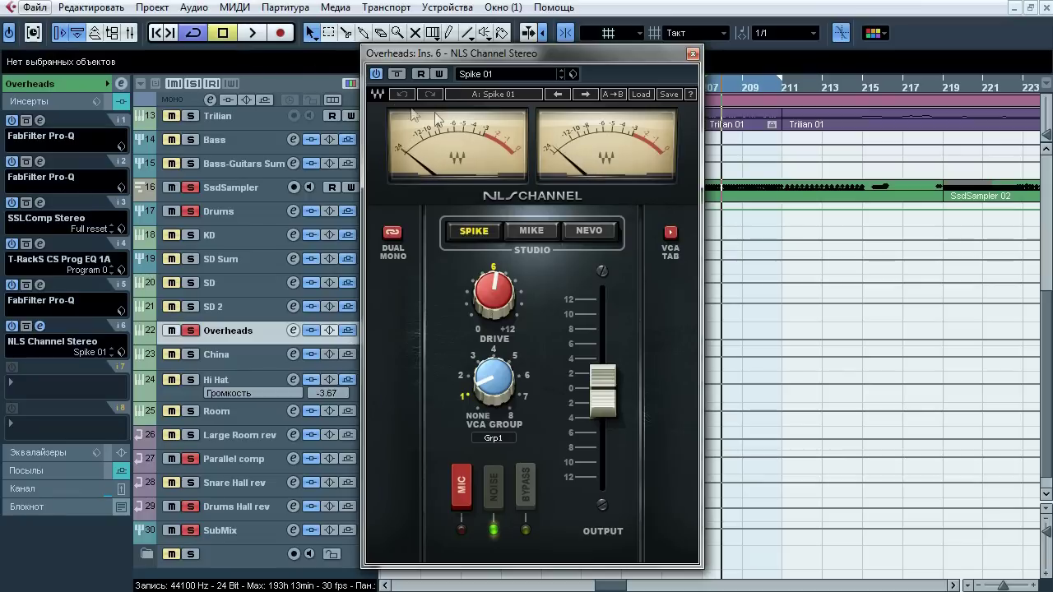
click(693, 54)
click(24, 471)
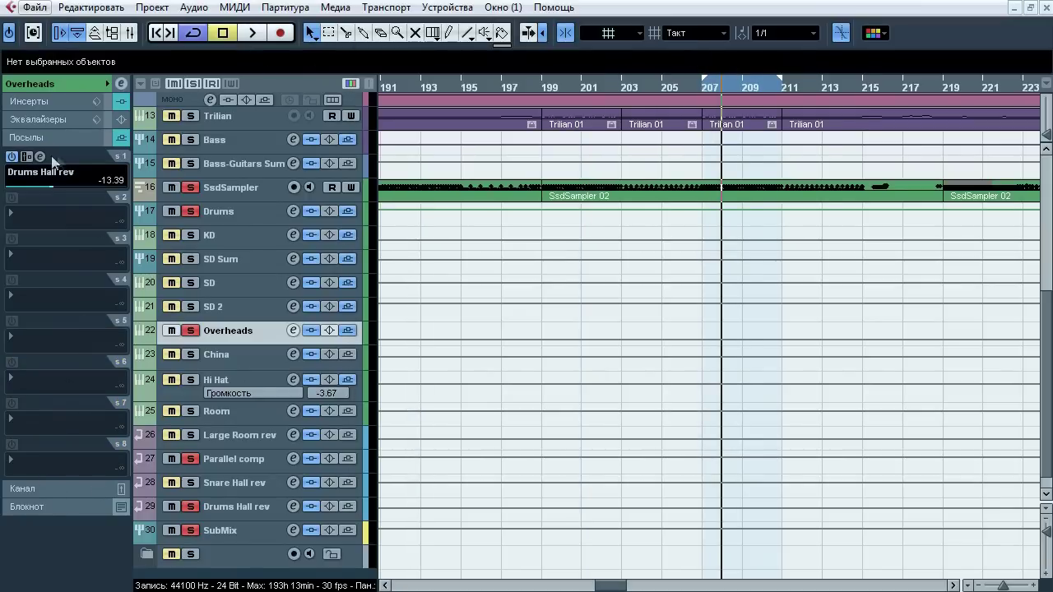
Solo the China track and compare its looped playback with all inserts bypassed and active, leave them active and stop
click(215, 353)
click(193, 355)
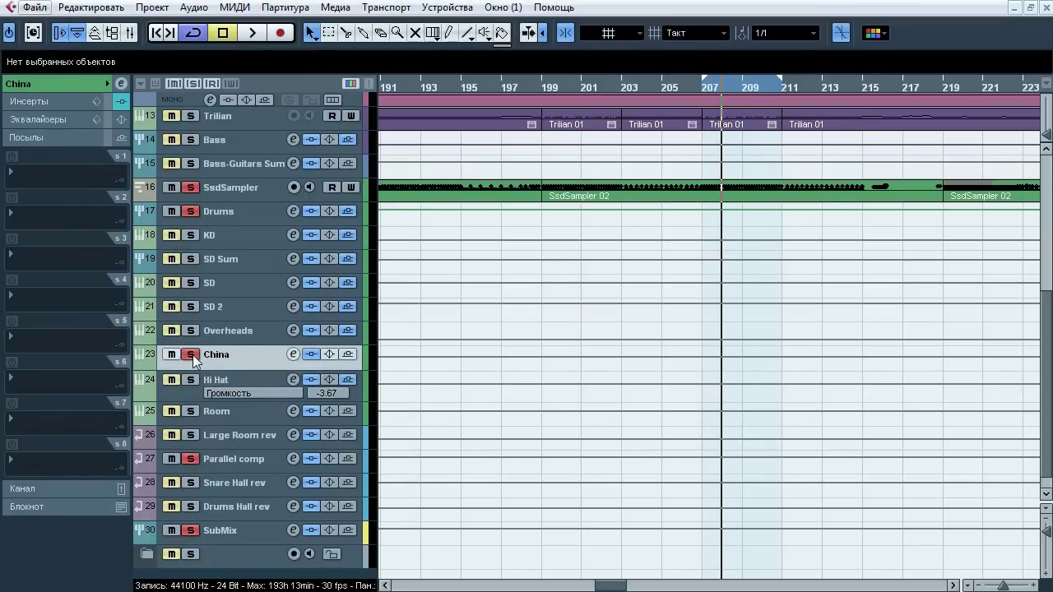
click(254, 39)
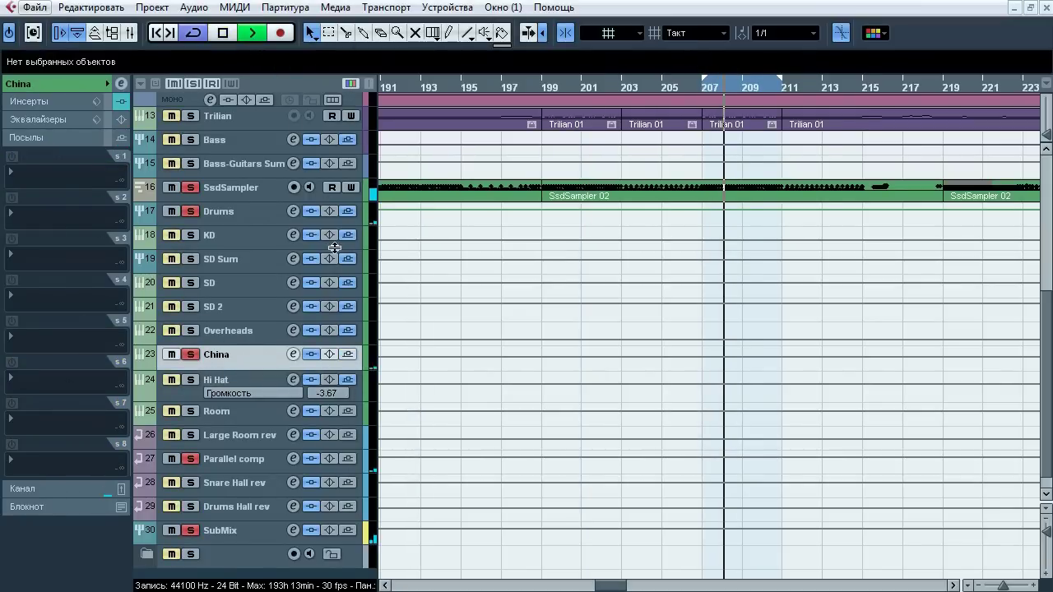
click(311, 353)
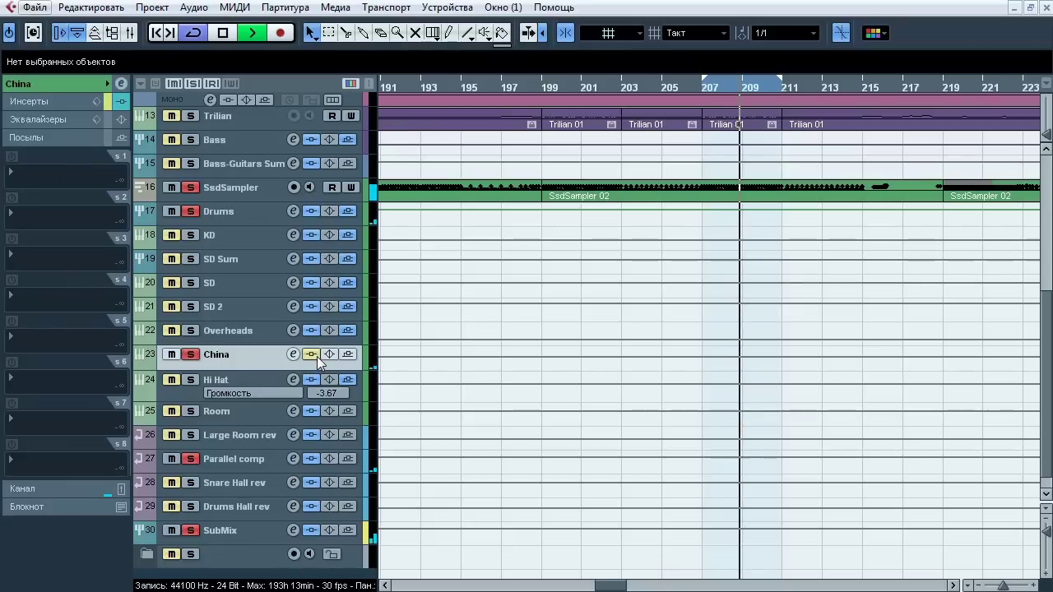
click(311, 354)
click(311, 354)
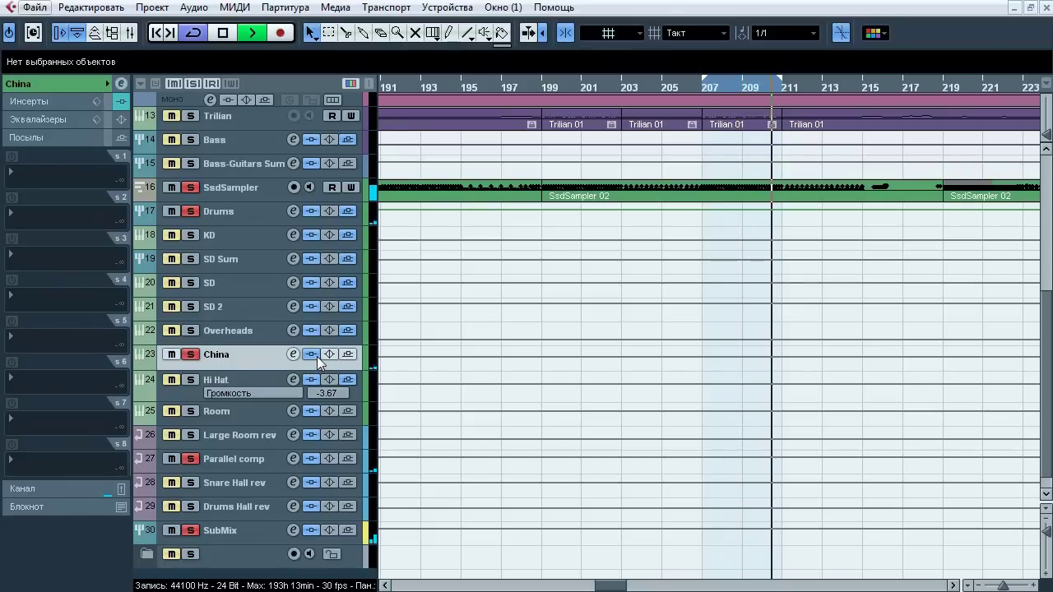
click(312, 354)
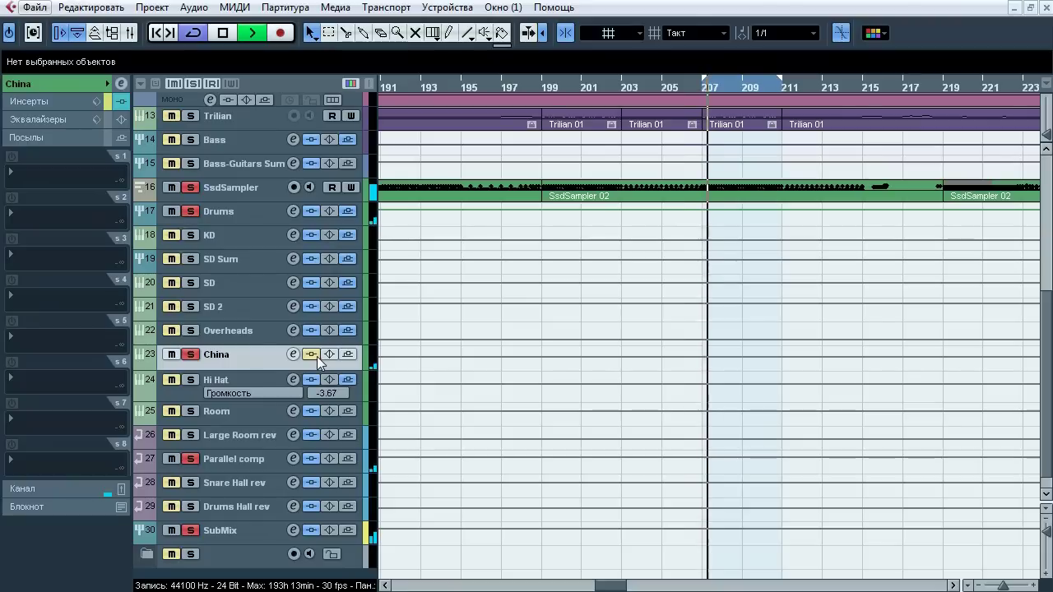
click(230, 33)
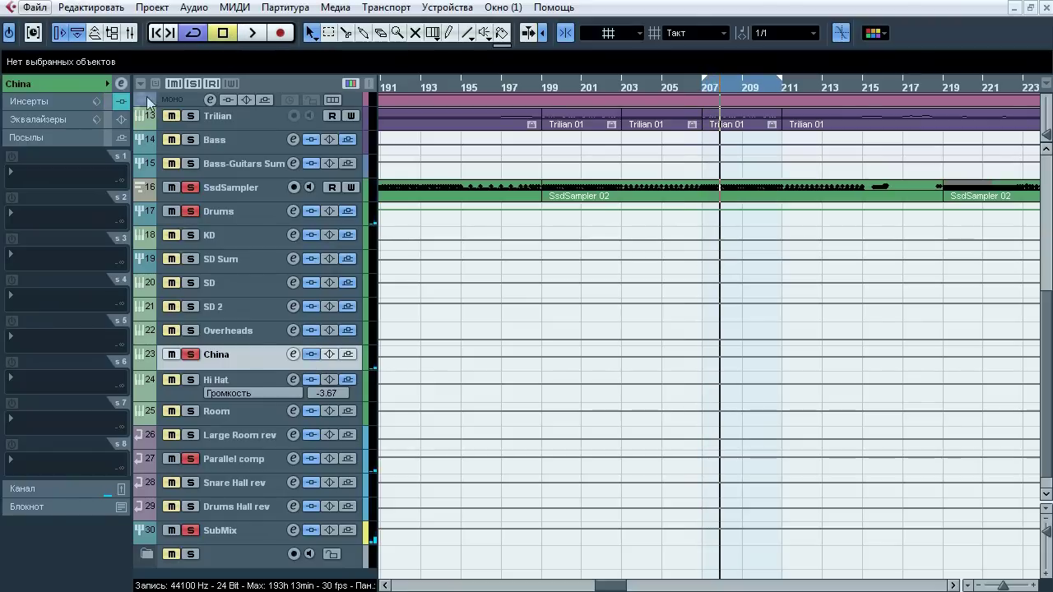
Open the China track's Pro-Q insert and compare its looped playback with the EQ bypassed and active, leaving it active
click(73, 102)
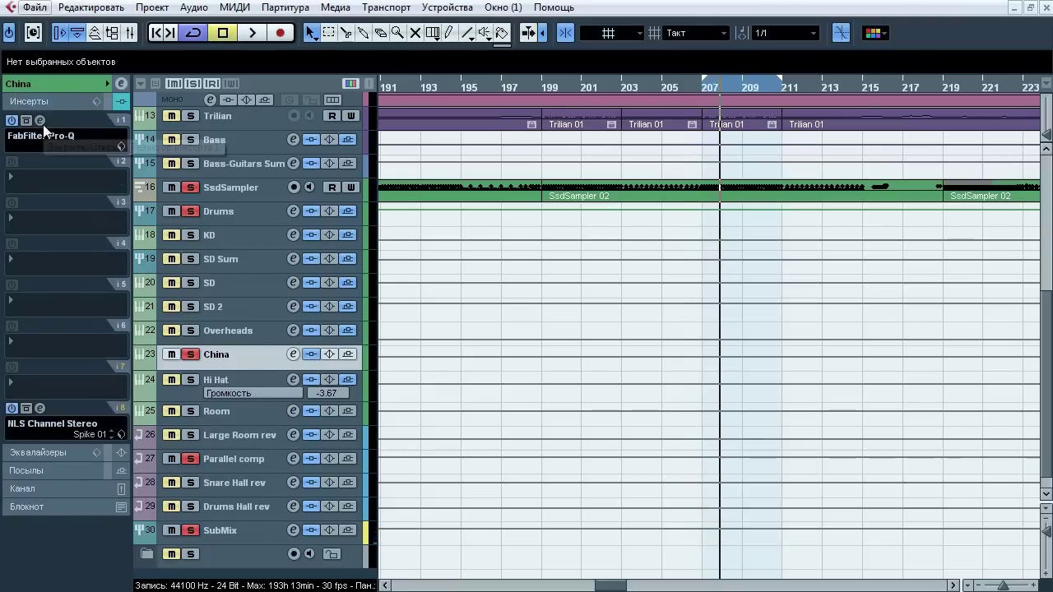
click(41, 122)
click(253, 32)
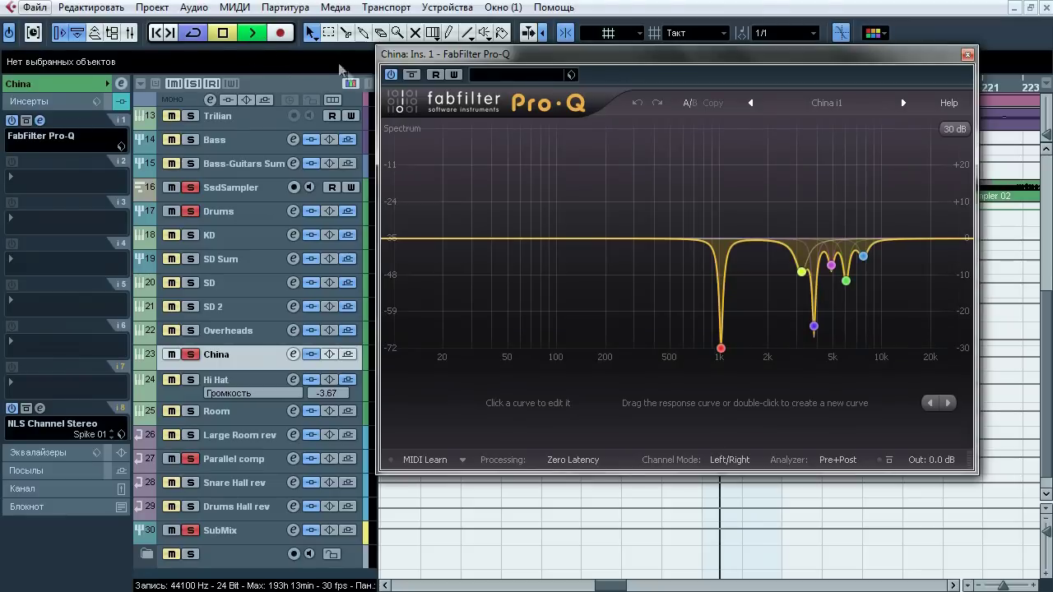
click(417, 78)
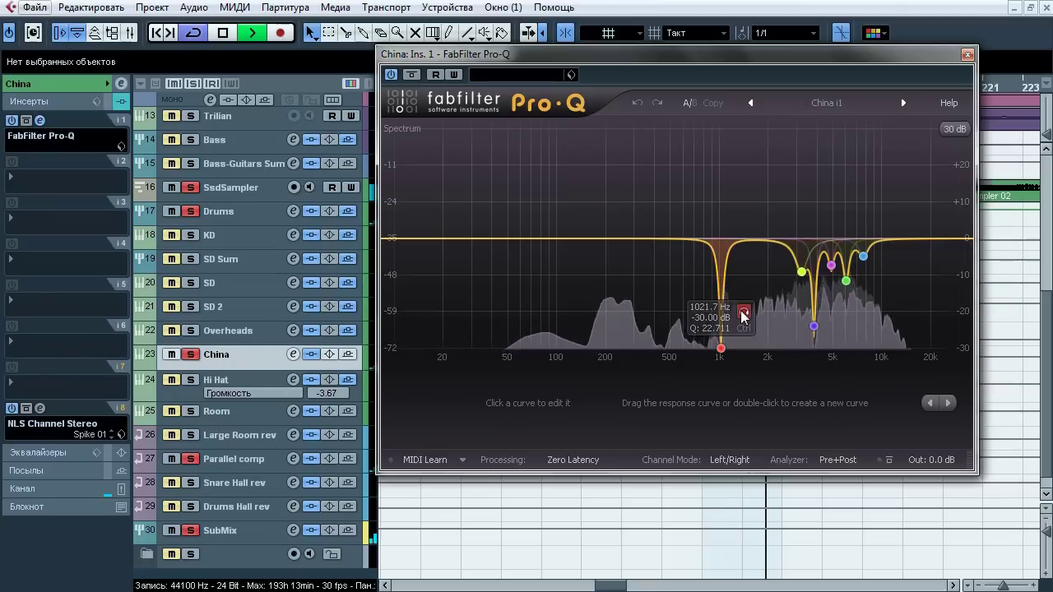
Audition the China Pro-Q's 1021.7 Hz, 3813 Hz, 3201.5 Hz and 6007 Hz bands in solo during looped playback
click(743, 314)
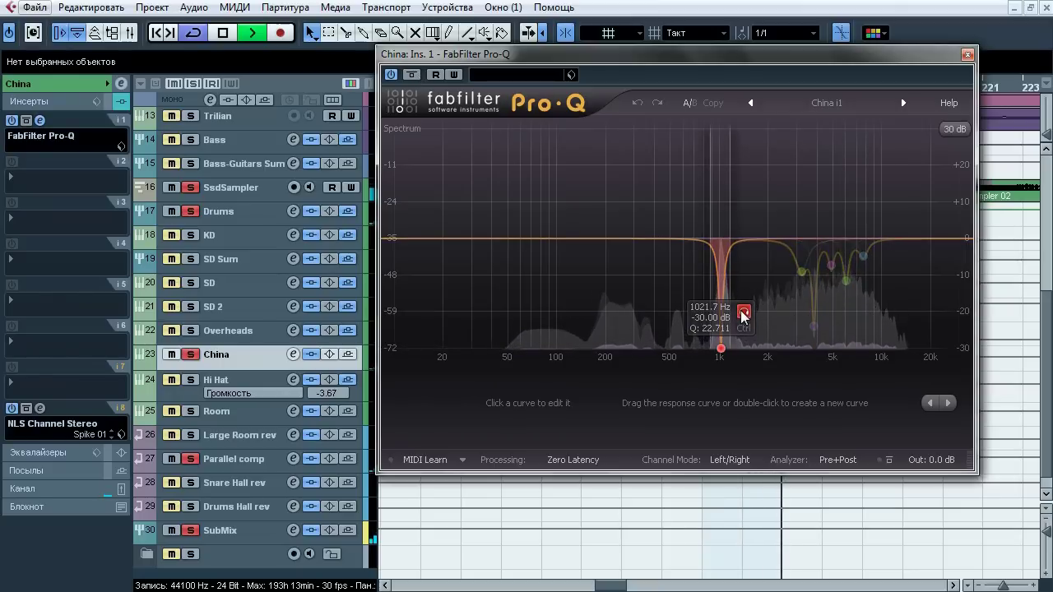
click(744, 315)
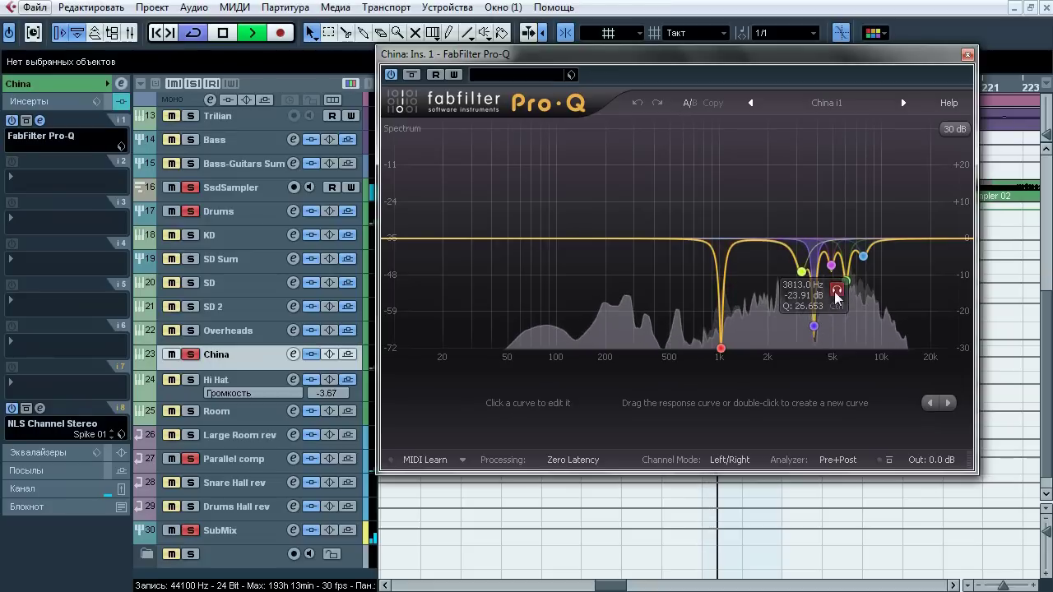
click(836, 293)
click(836, 292)
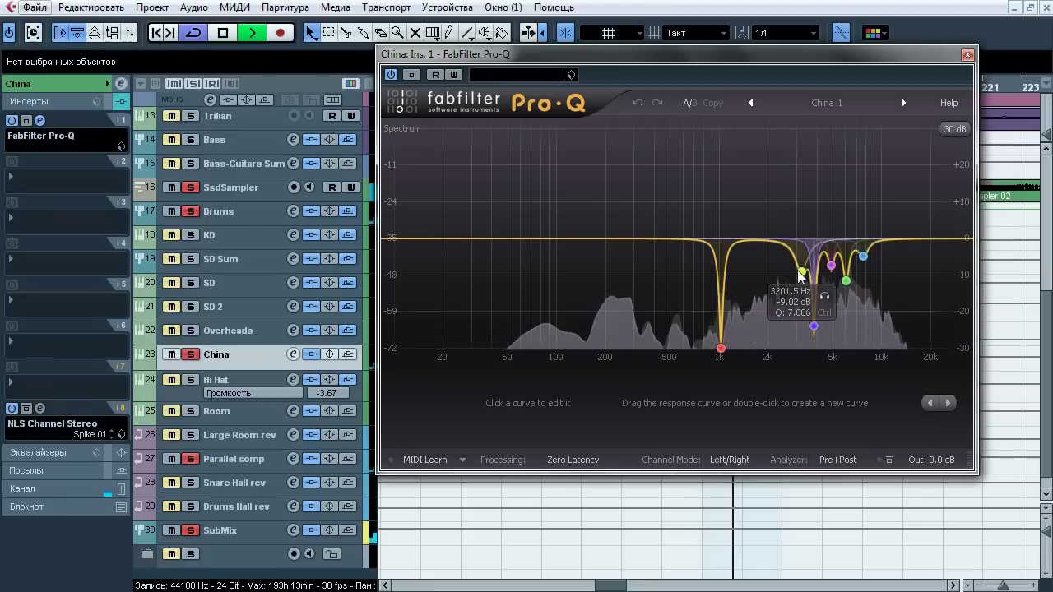
click(823, 298)
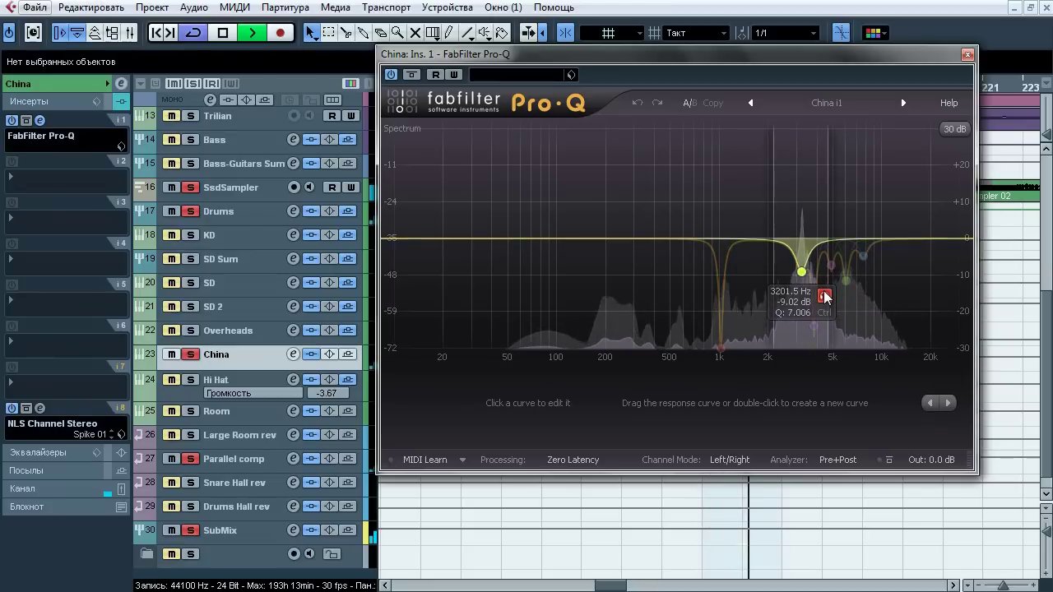
click(823, 298)
click(868, 307)
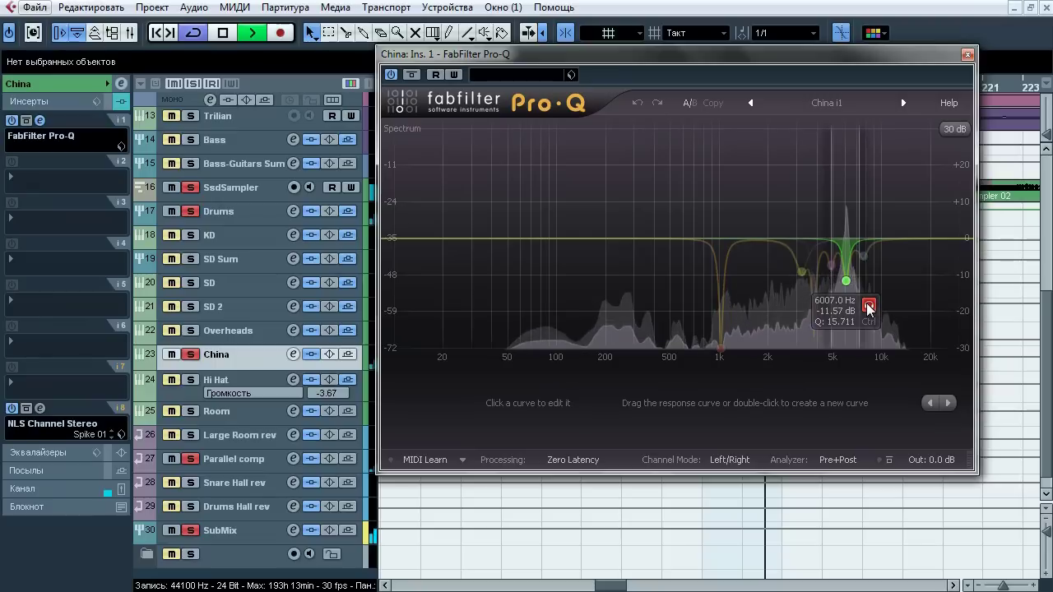
Recheck the looped China track with Pro-Q bypassed and active, leave it active, close the EQ and stop playback
click(410, 75)
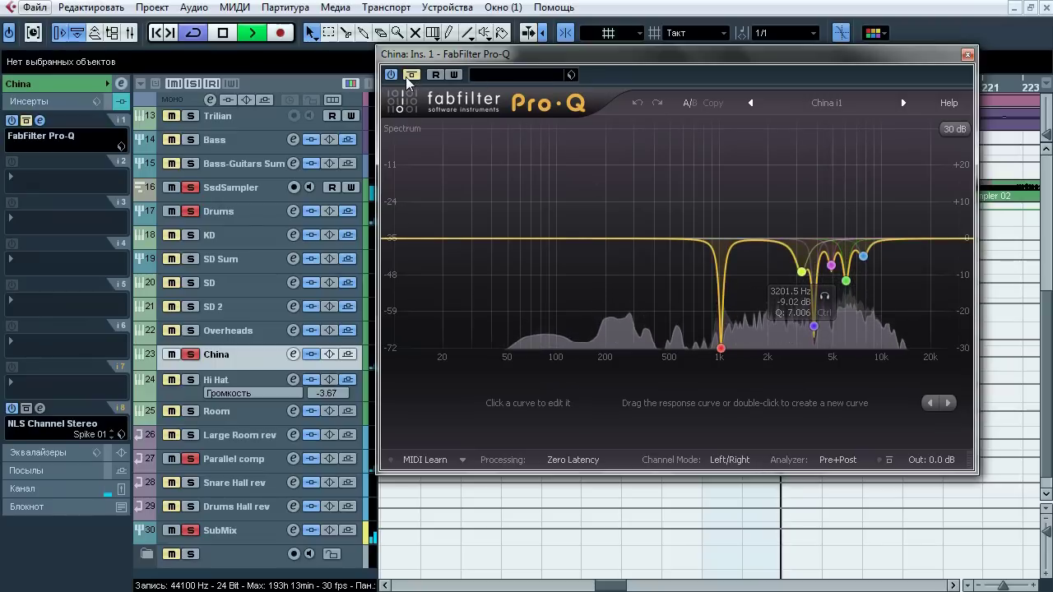
click(410, 75)
click(967, 56)
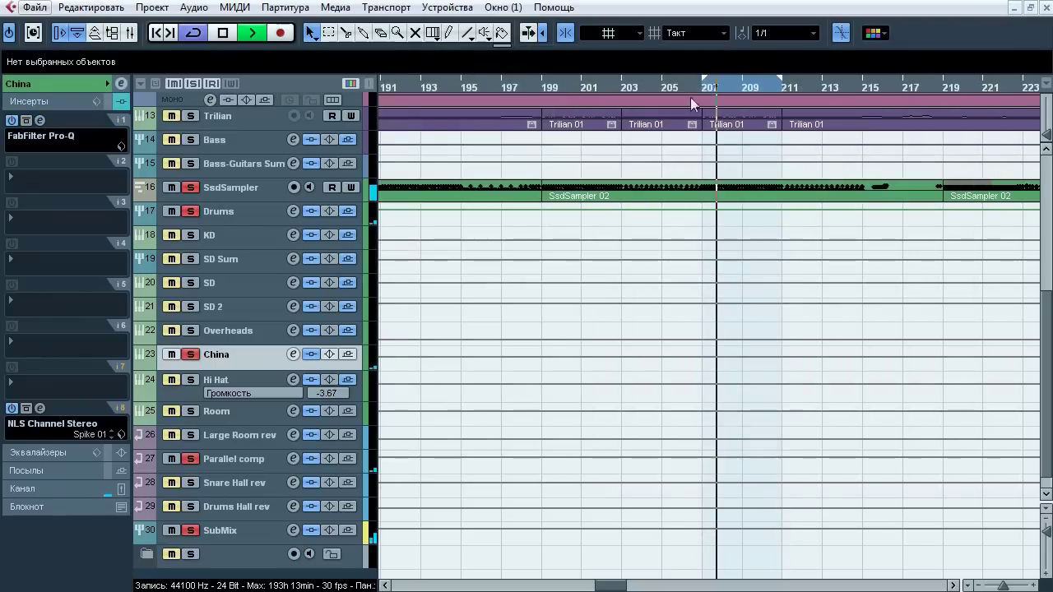
click(230, 37)
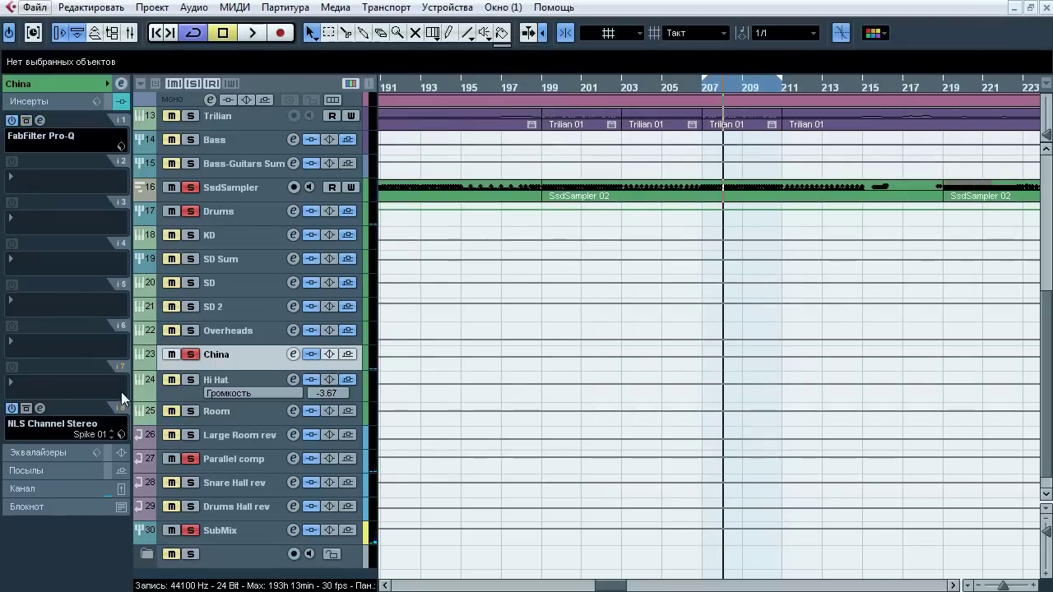
Open China's NLS Channel Stereo insert, compare looped playback with it bypassed and active, leave it active and stop
click(40, 409)
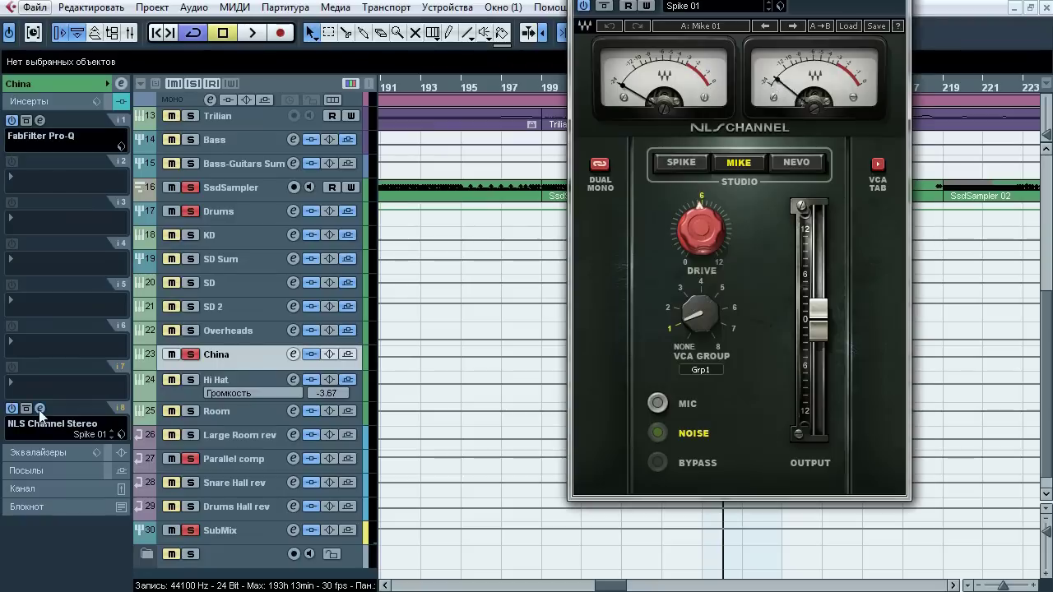
click(262, 33)
click(607, 8)
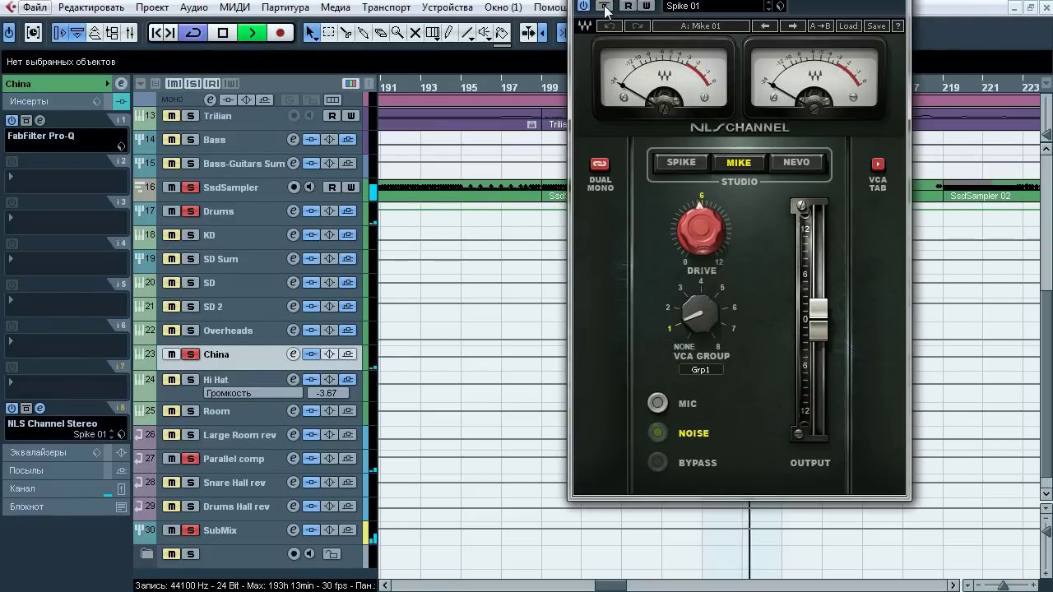
click(606, 9)
click(605, 8)
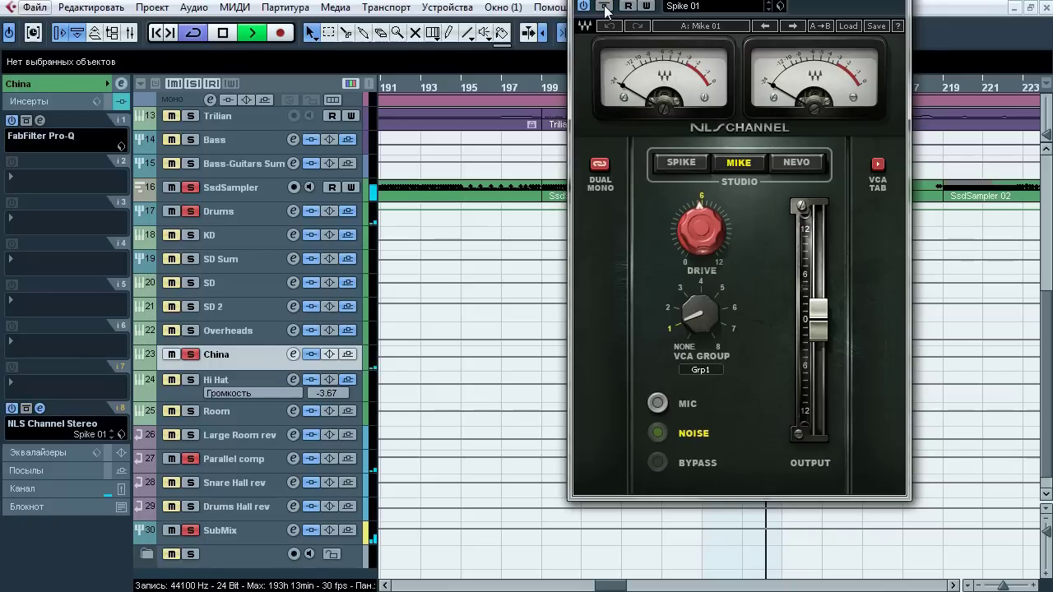
key(space)
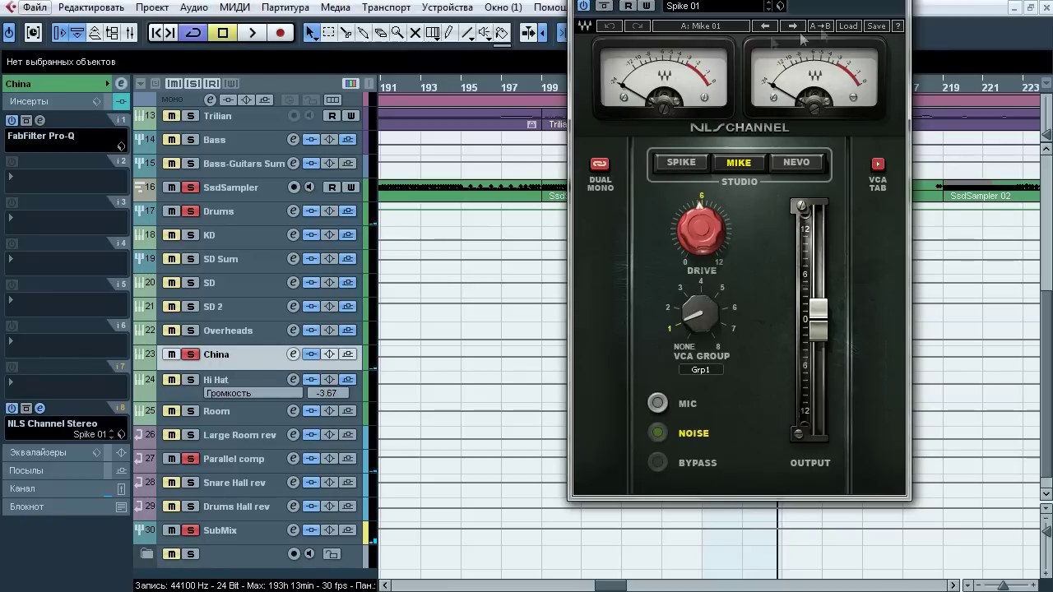
Compare the looped Hi Hat soloed, in the full mix and together with Overheads, leaving only Hi Hat soloed among them, then stop
click(238, 379)
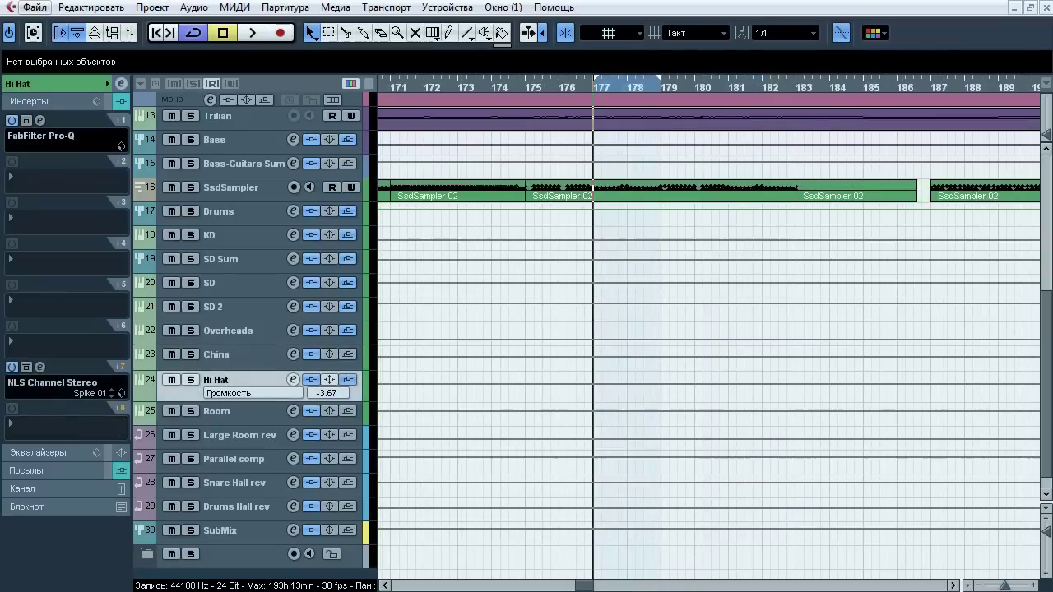
key(space)
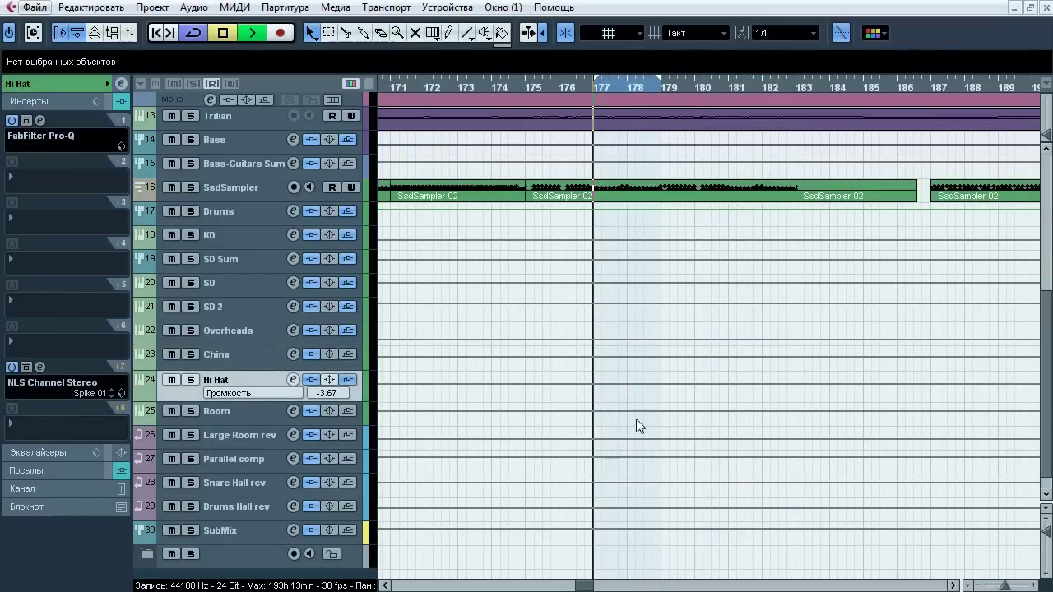
click(191, 380)
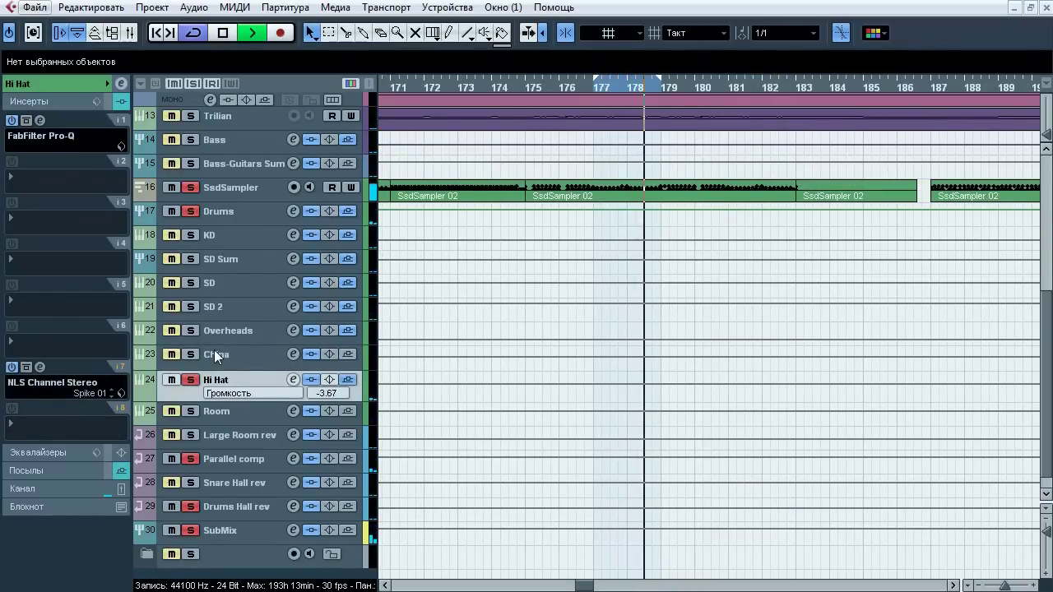
click(191, 383)
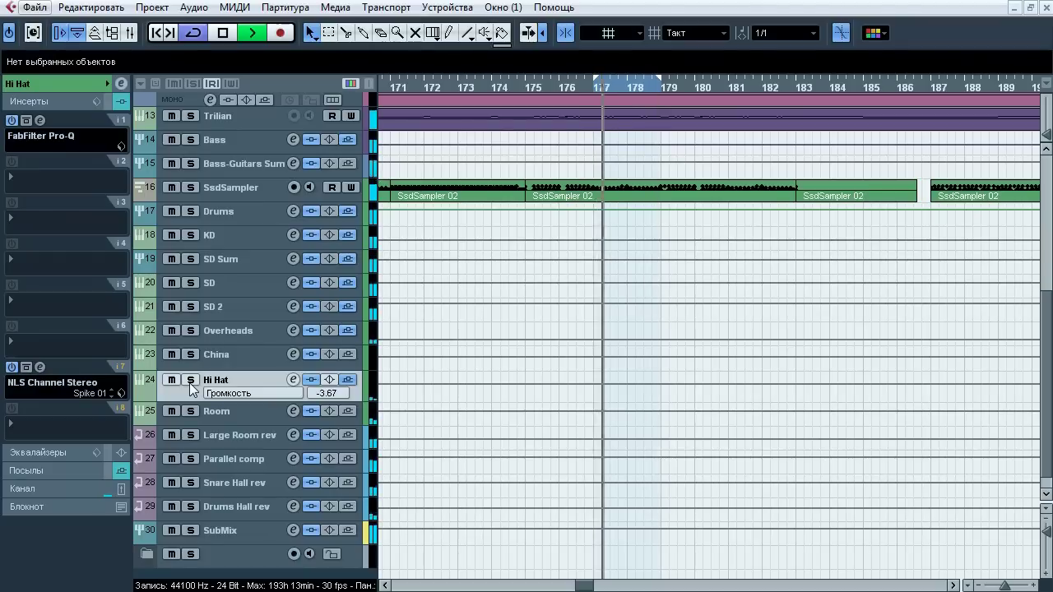
click(191, 380)
click(191, 331)
click(190, 331)
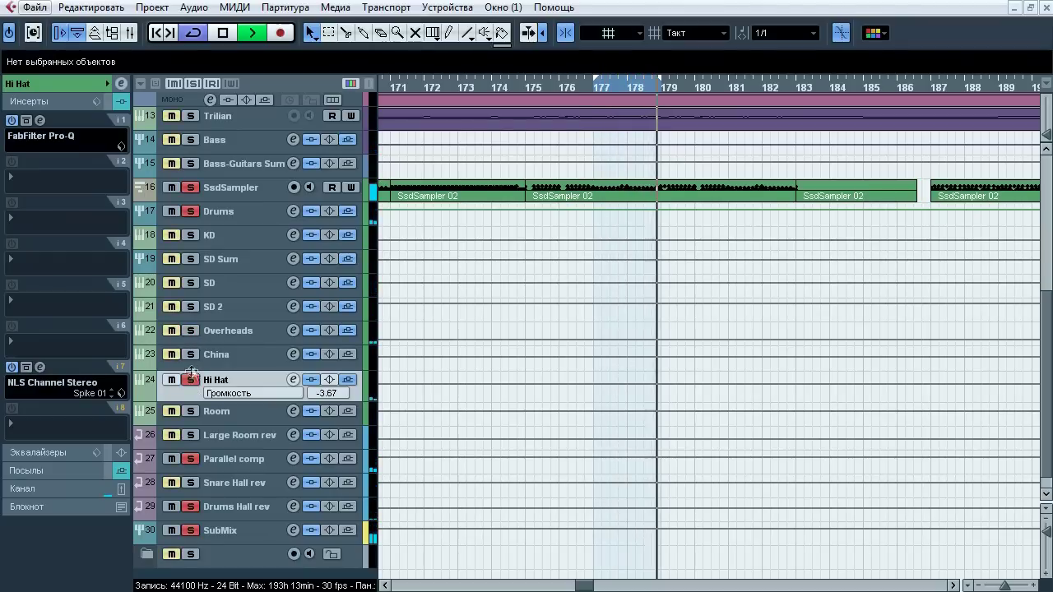
key(space)
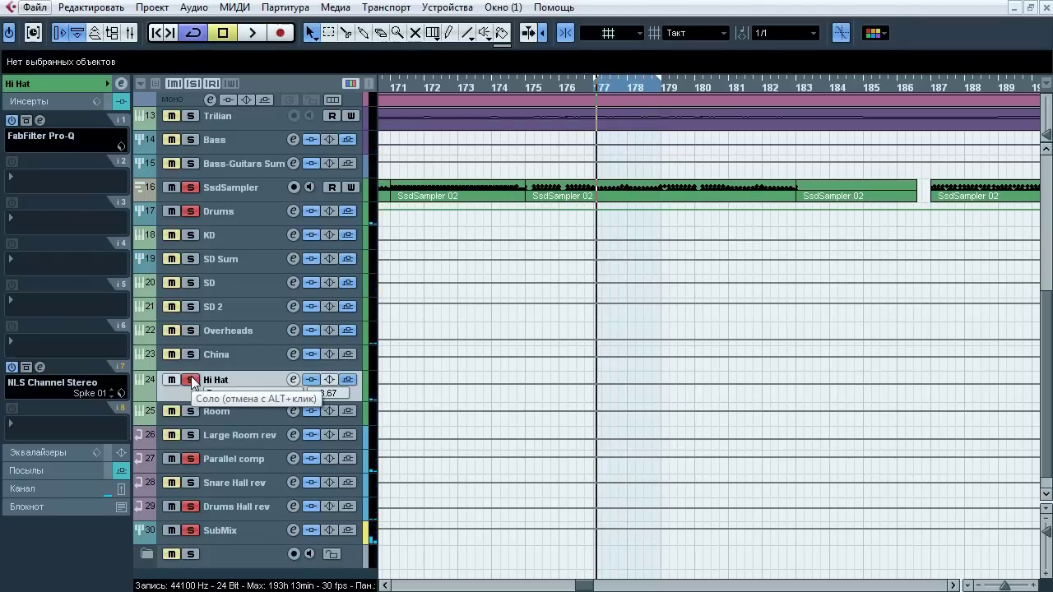
Compare the looped Hi Hat with its Pro-Q insert bypassed and active, leave it active, stop and close the EQ
click(40, 120)
key(space)
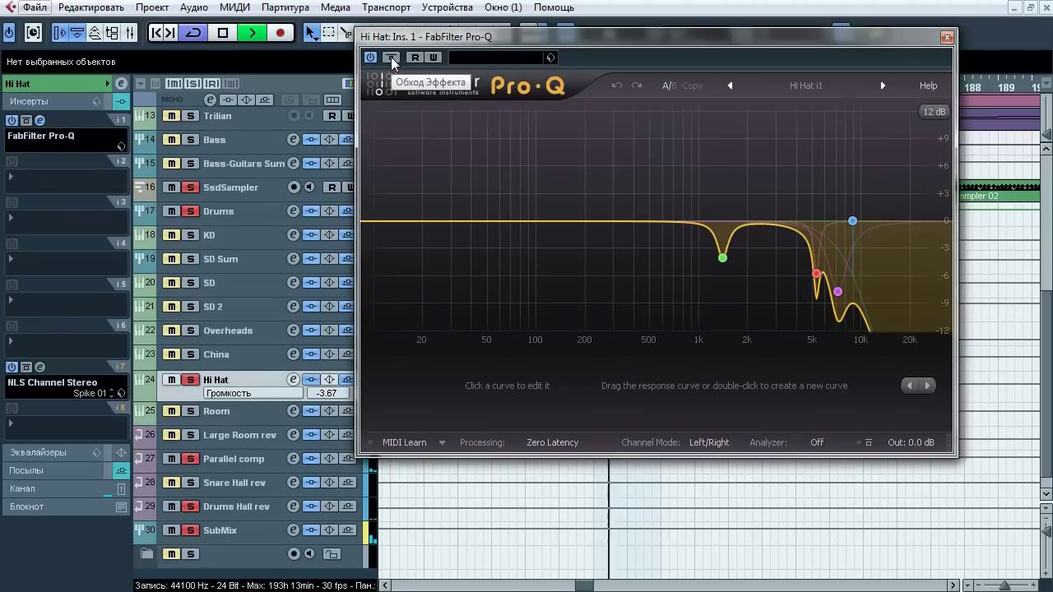
click(392, 58)
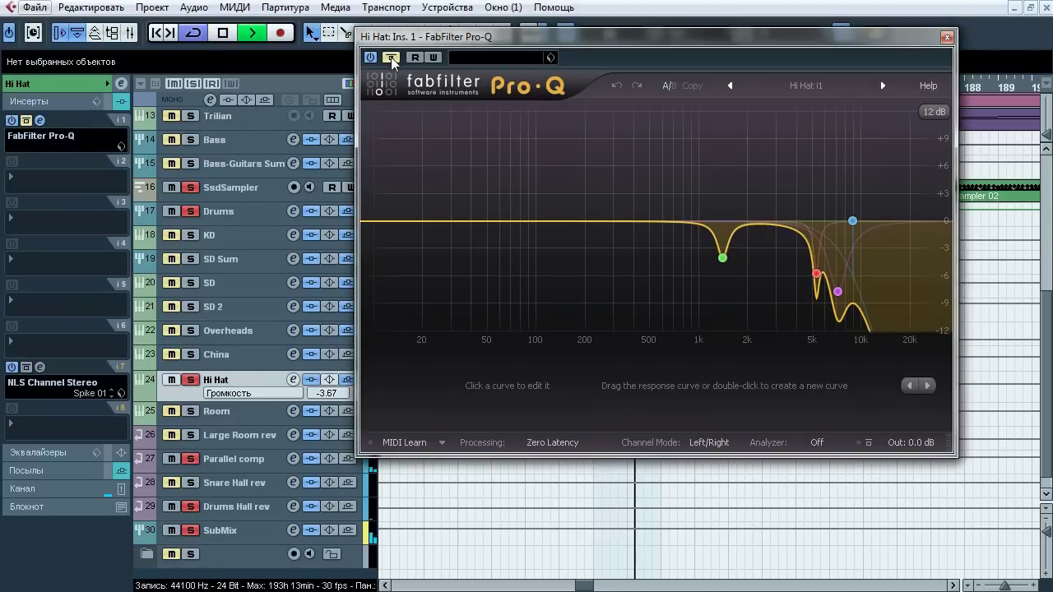
click(391, 58)
click(392, 57)
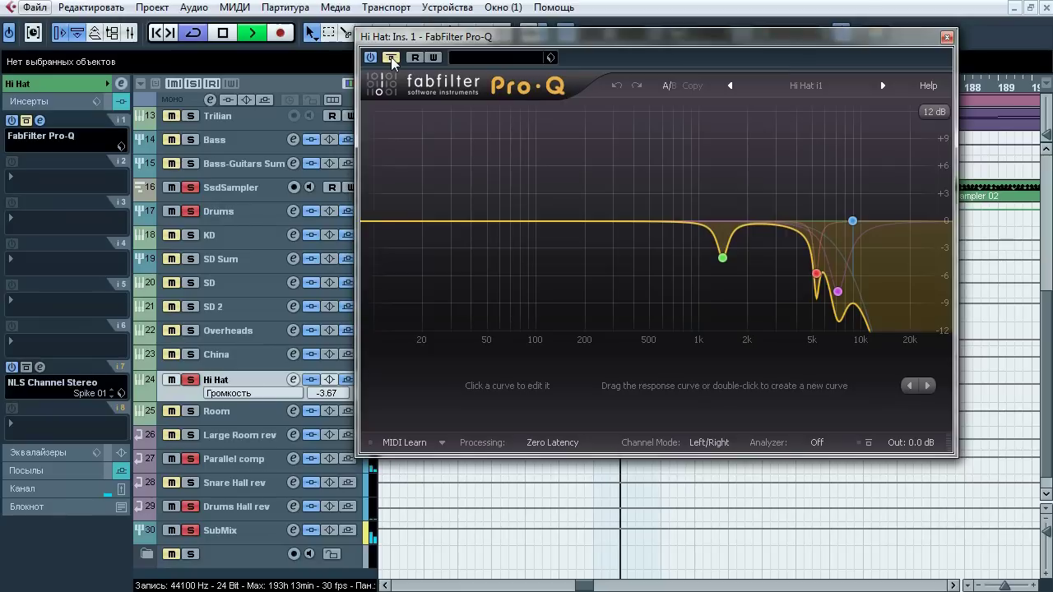
key(space)
click(947, 37)
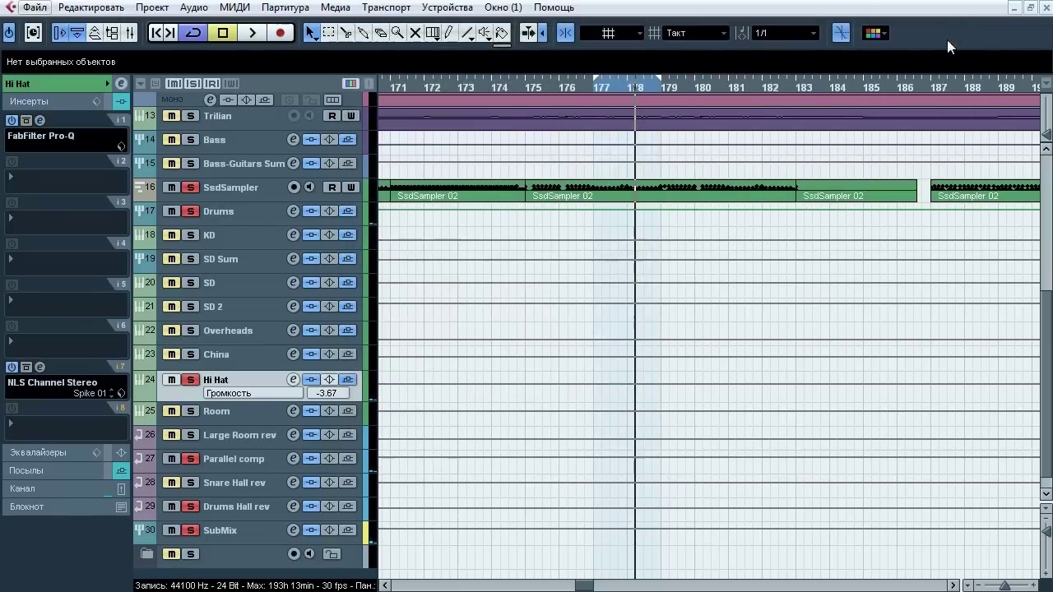
Compare the looped Hi Hat with its NLS Channel Stereo insert bypassed and active, leave it active, stop and close it
click(40, 368)
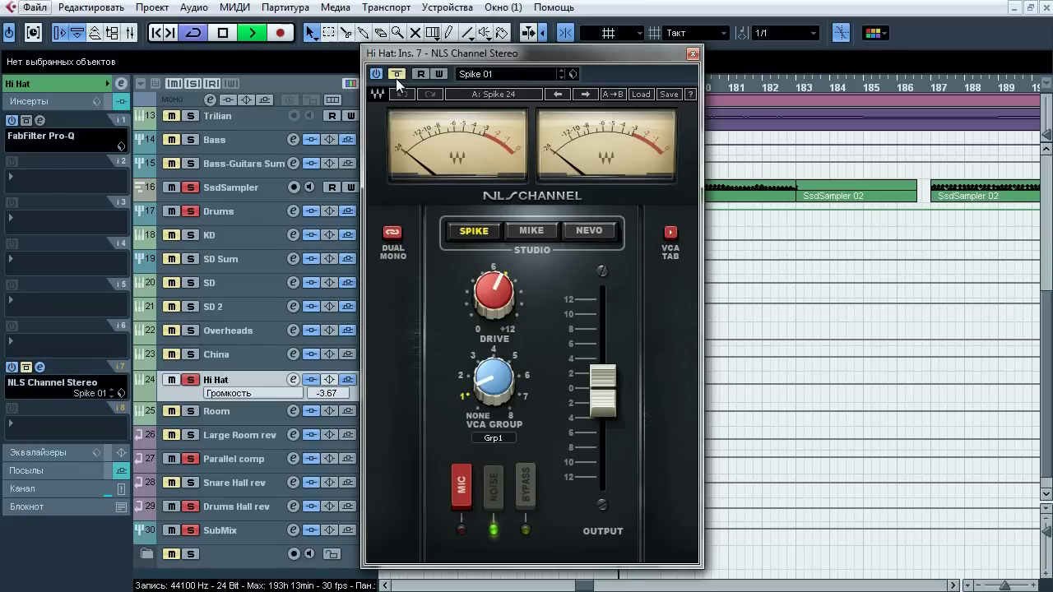
key(space)
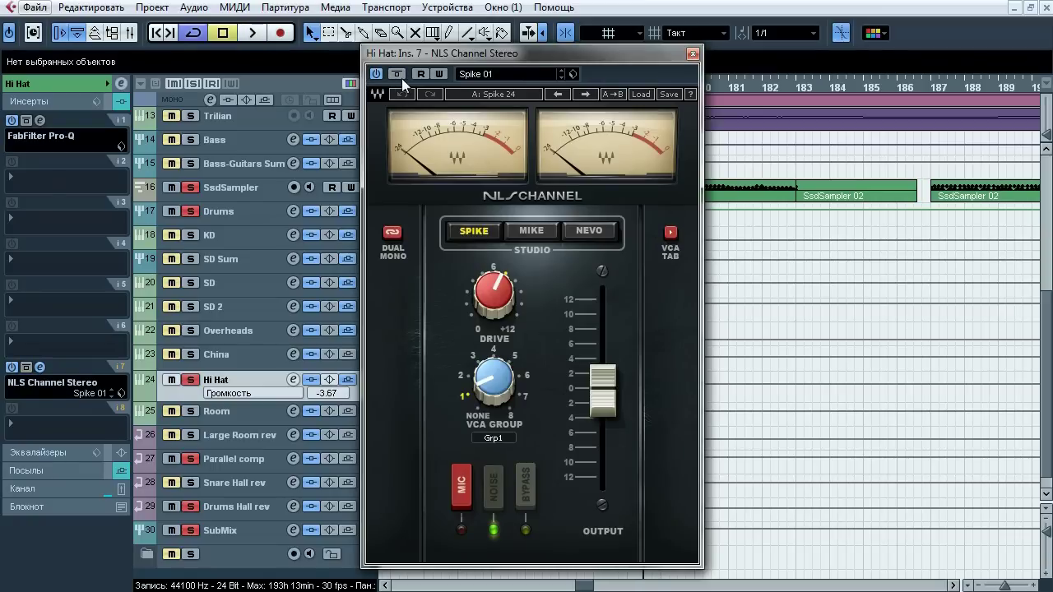
click(692, 54)
Select the Room track, compare its looped playback soloed and within the full mix, leave it soloed and stop
click(244, 409)
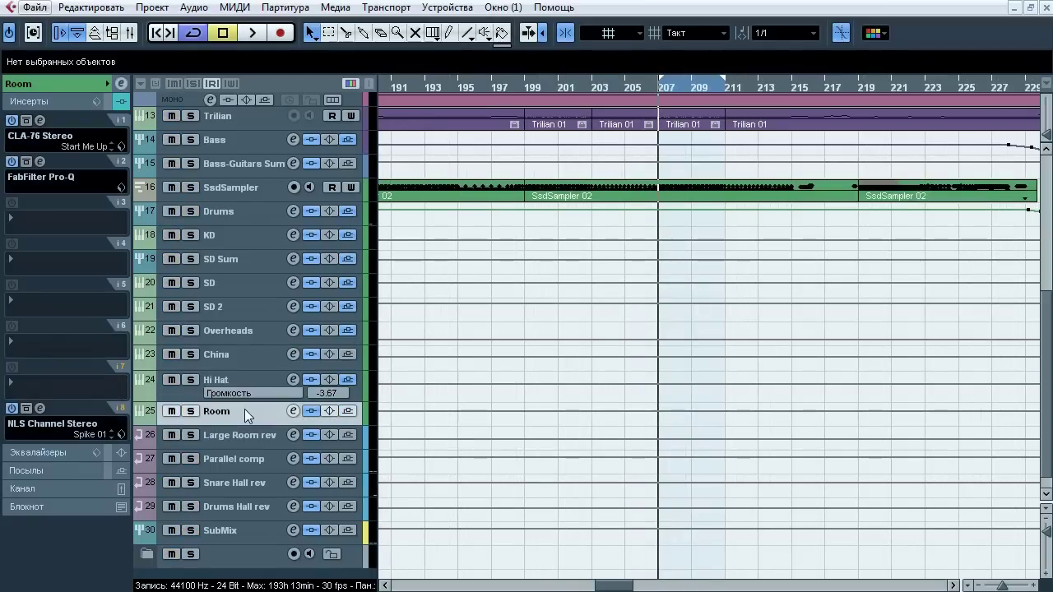
click(192, 412)
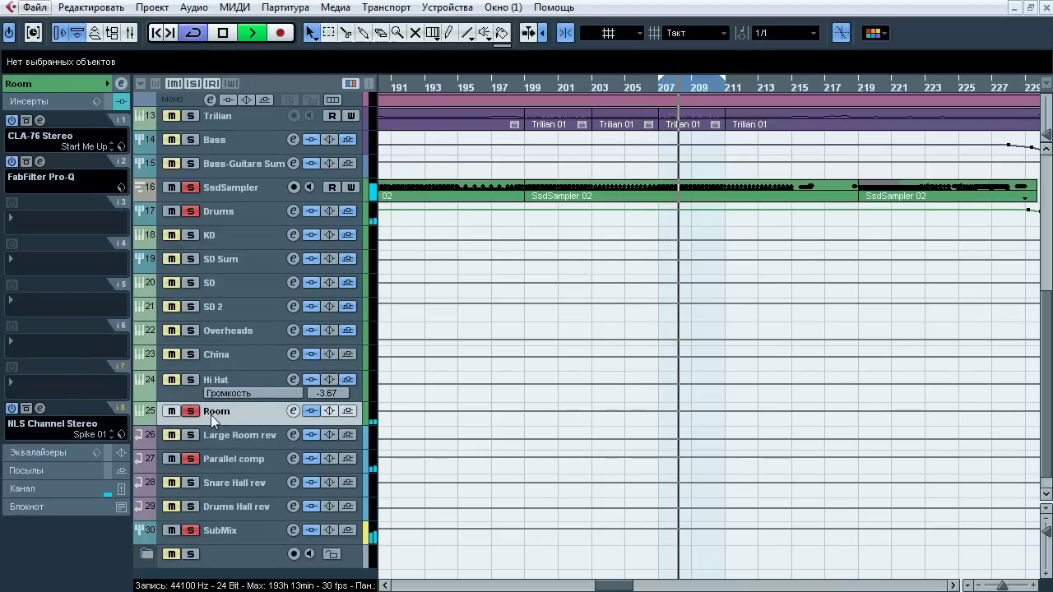
click(192, 412)
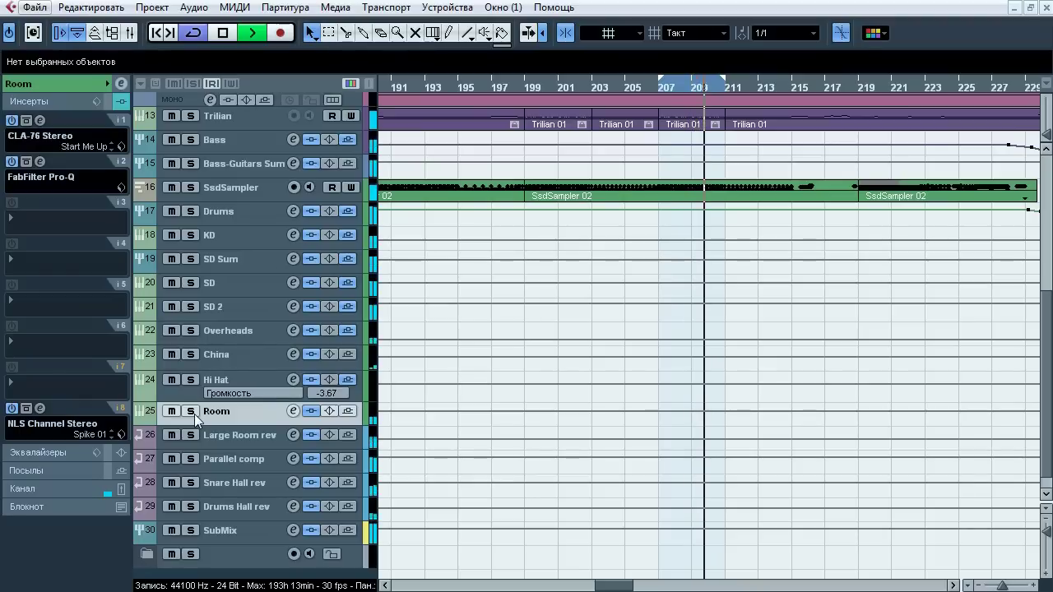
click(192, 412)
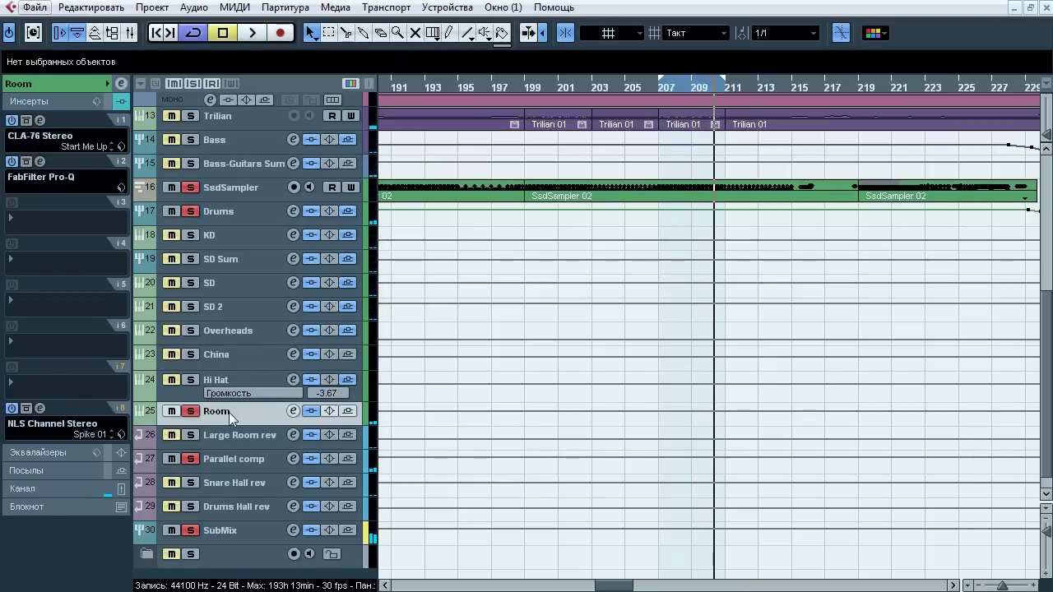
Open Room's CLA-76 compressor, compare looped playback with ratio 4 and All, leave it on All, stop and close it
click(41, 121)
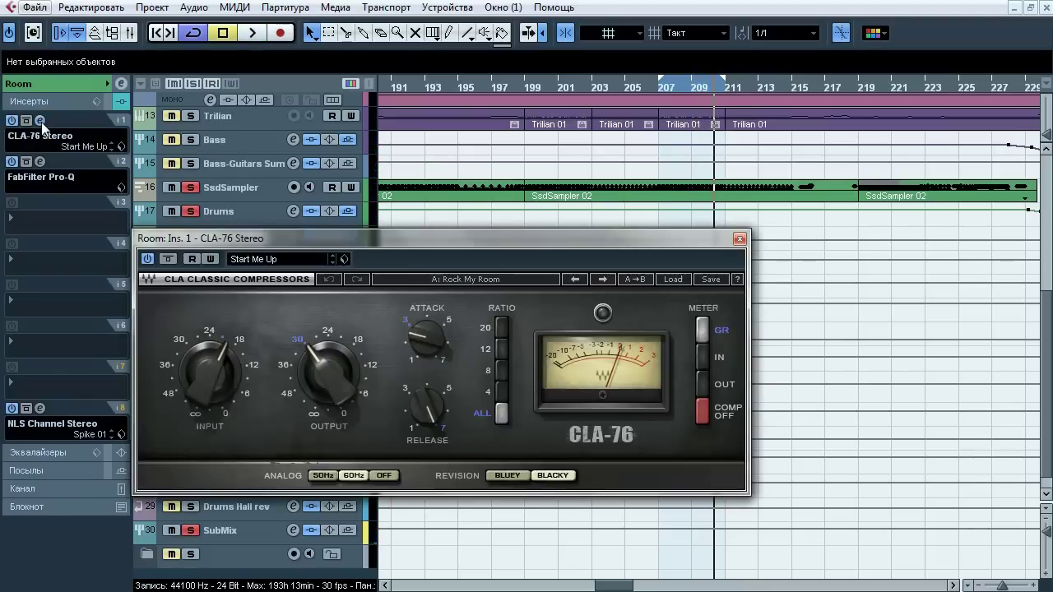
drag(263, 237, 281, 194)
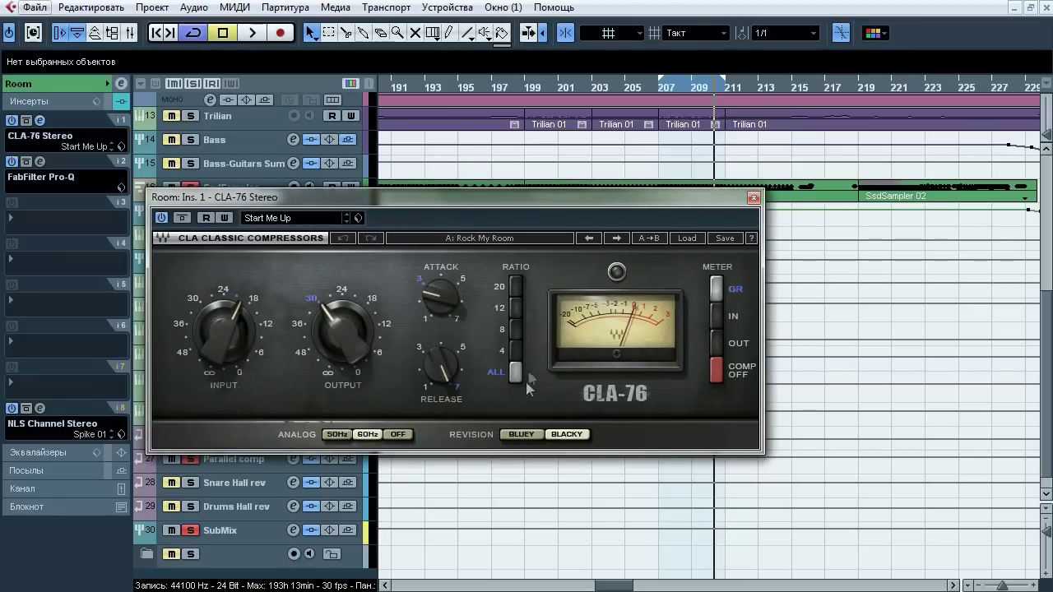
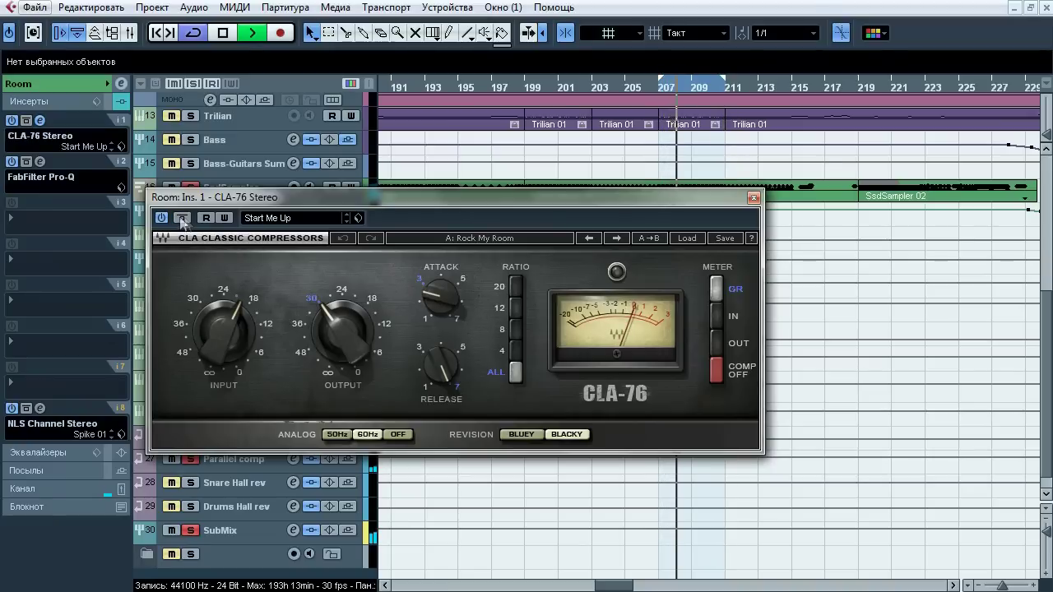
click(515, 351)
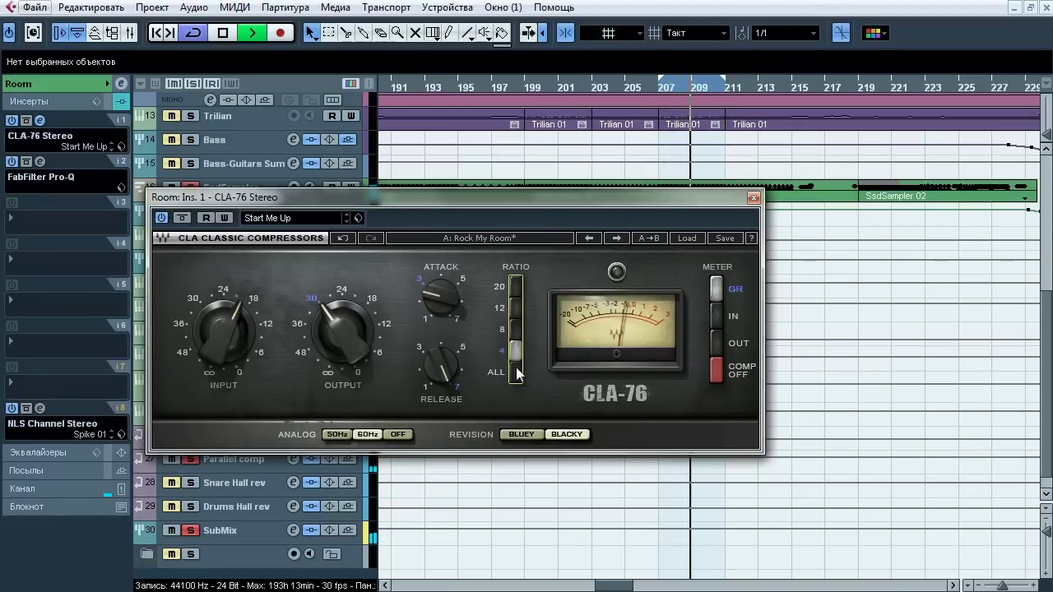
click(517, 373)
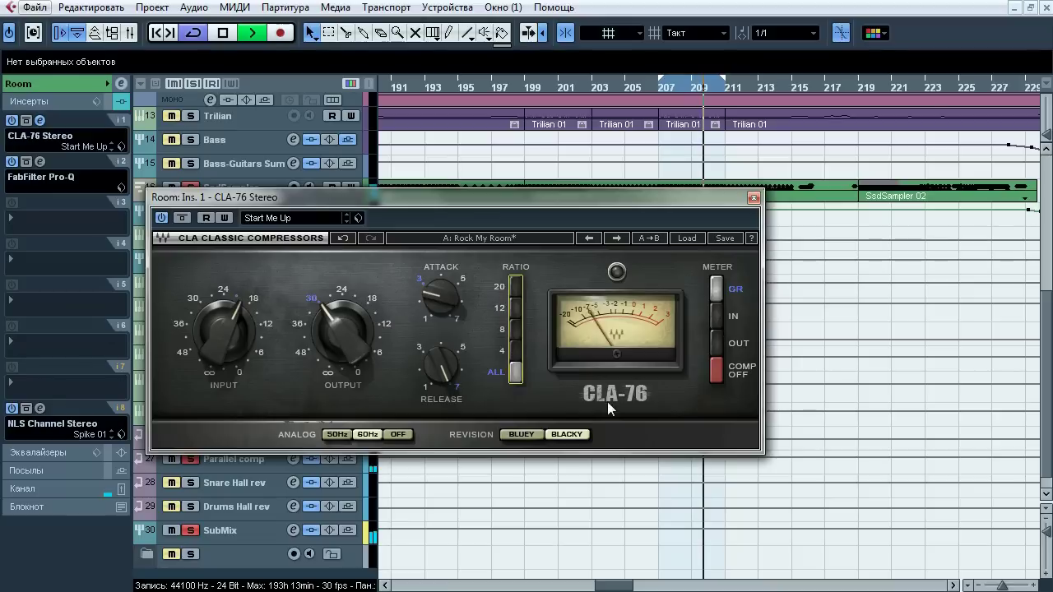
key(space)
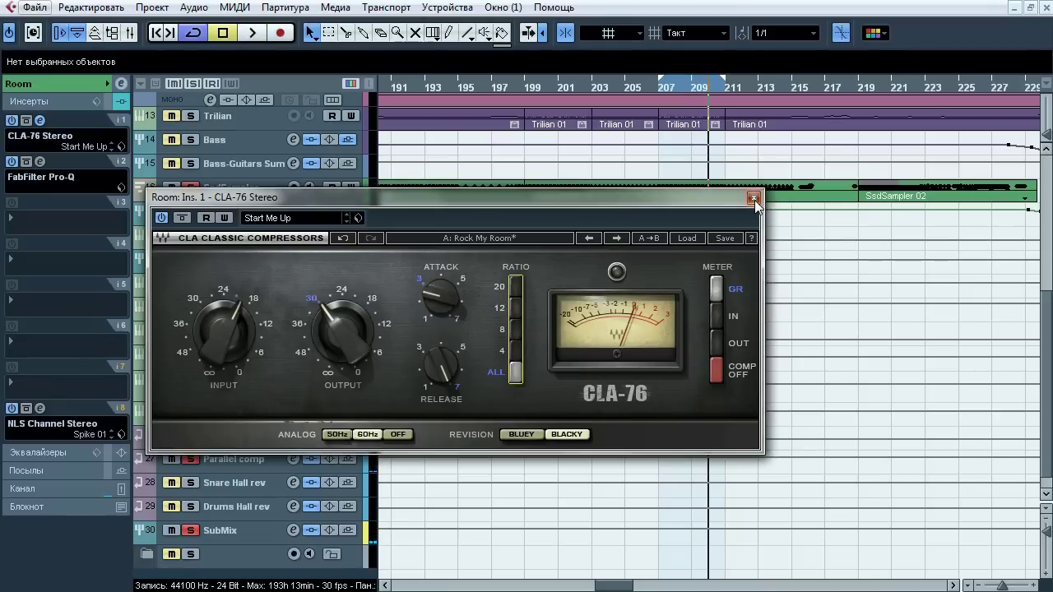
click(754, 198)
Open Room's FabFilter Pro-Q and audition its 125.40 Hz band in isolation during looped playback
click(41, 162)
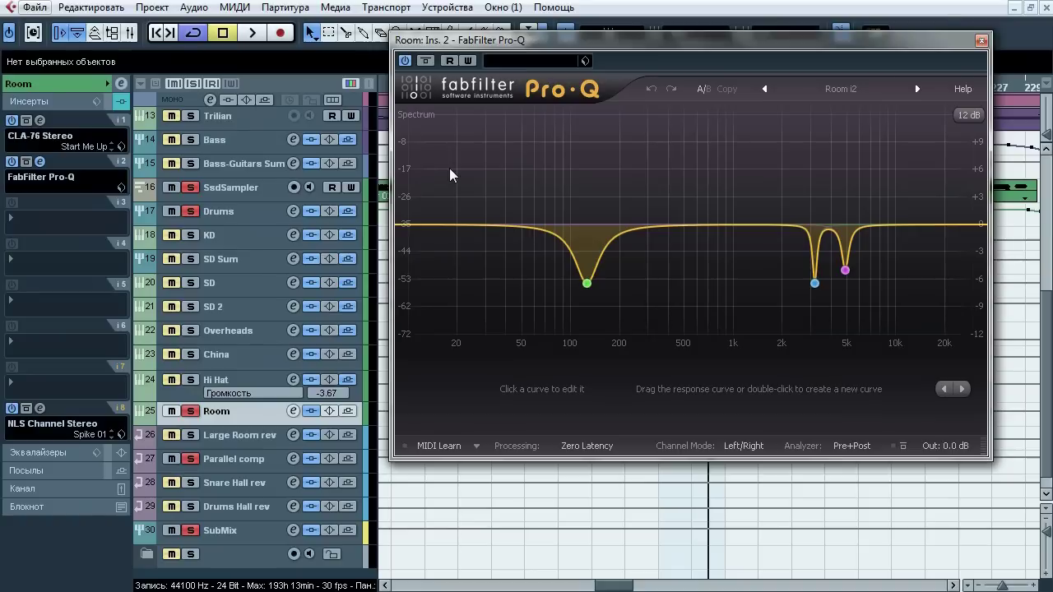
key(space)
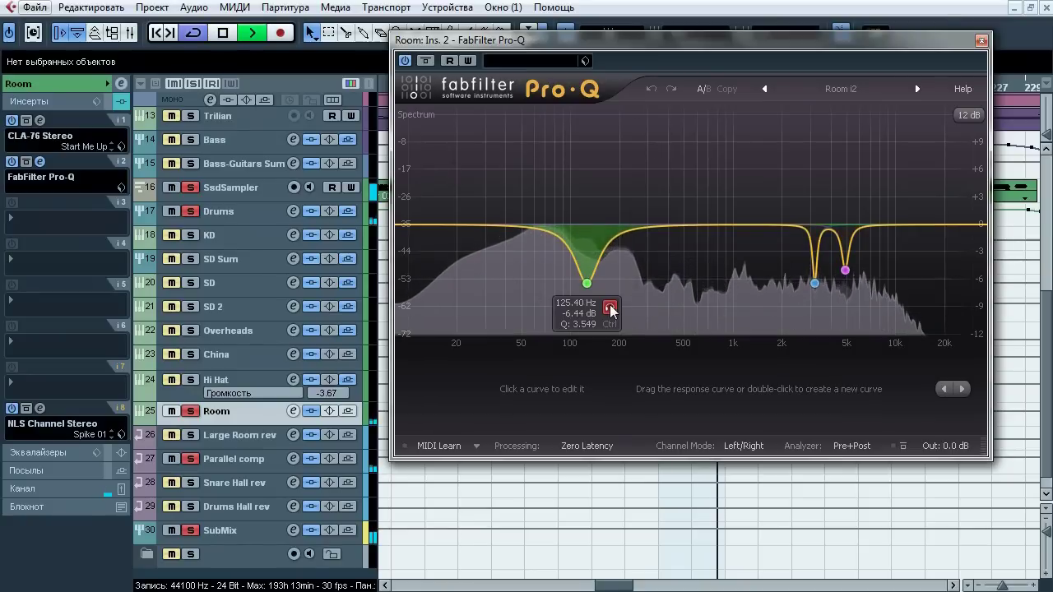
click(610, 308)
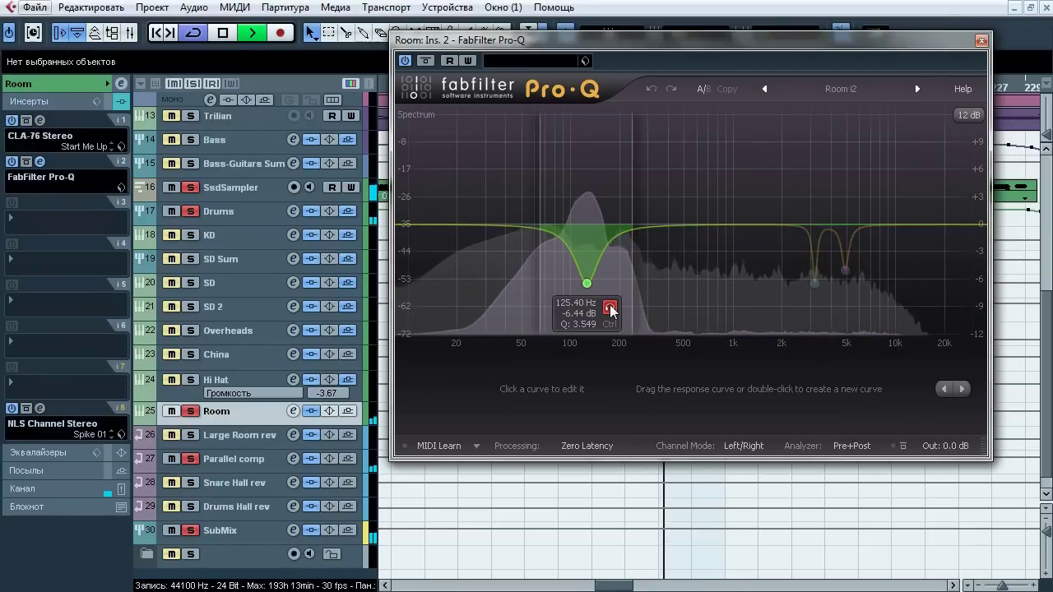
Compare looped Room playback with Pro-Q's two high-frequency cuts bypassed and active, leave them active, stop and close the EQ
click(814, 283)
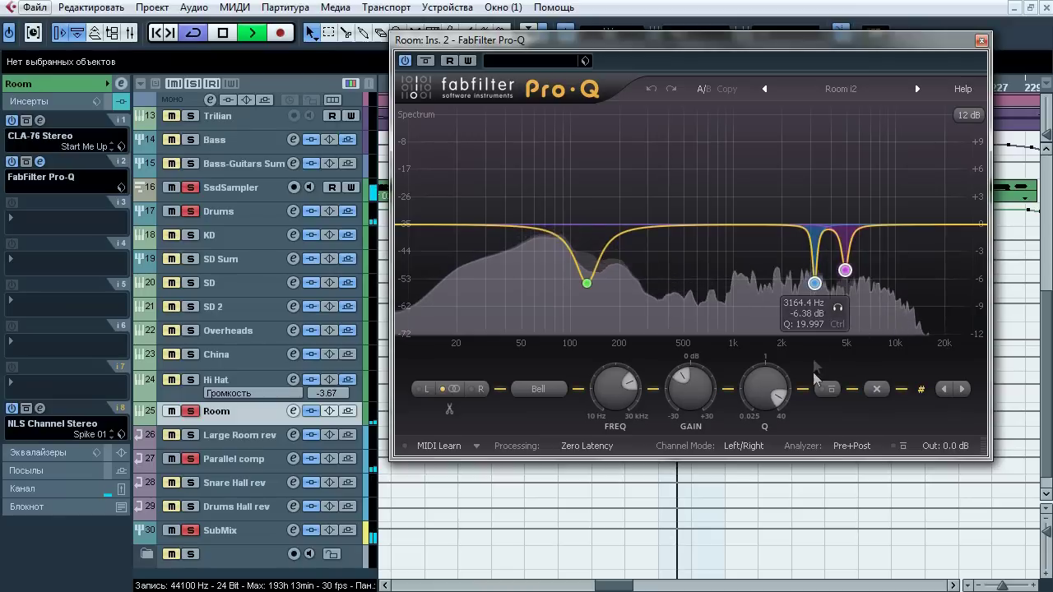
click(824, 390)
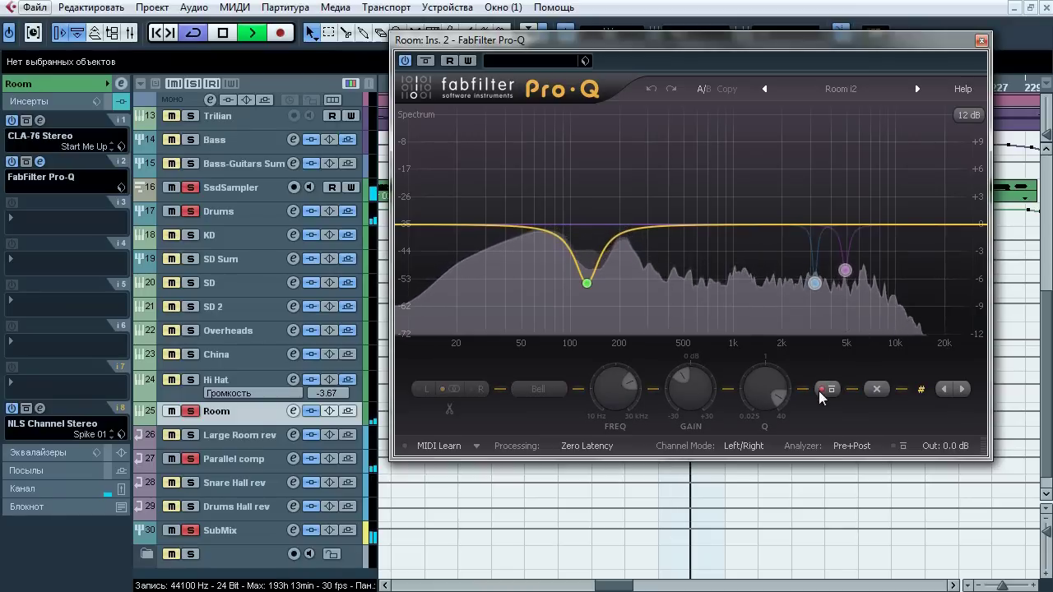
click(824, 390)
key(space)
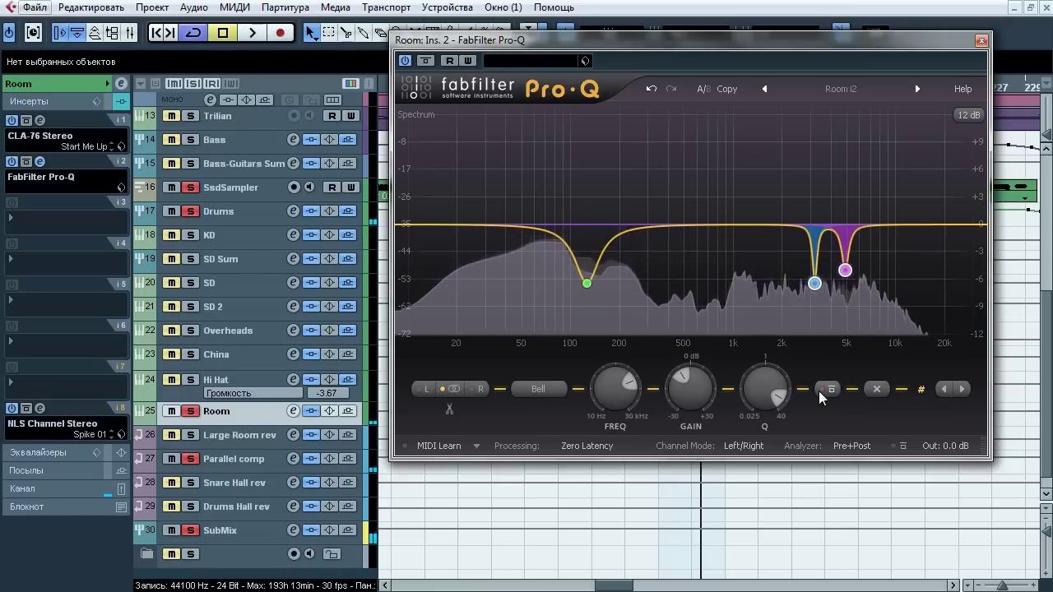
click(981, 41)
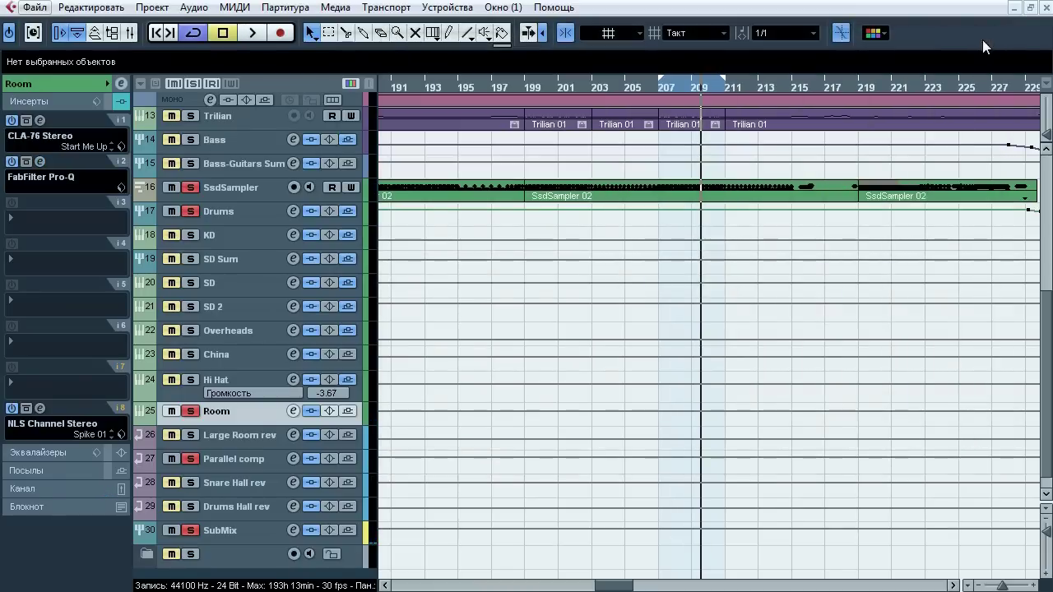
Compare the looped Room track with its NLS Channel Stereo insert bypassed and active, leave it active, stop and close it
click(40, 409)
key(space)
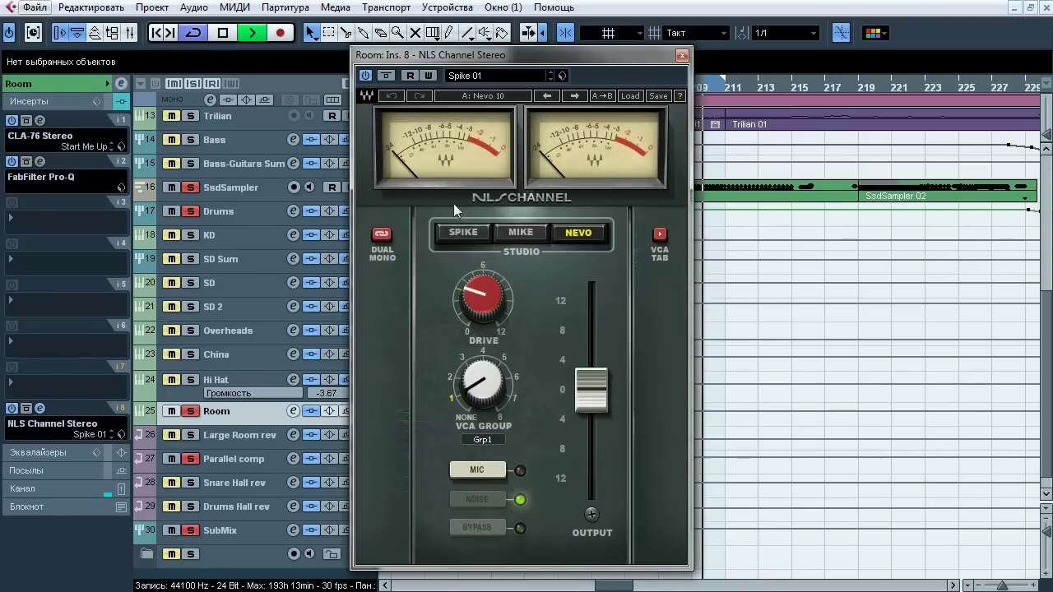
click(386, 76)
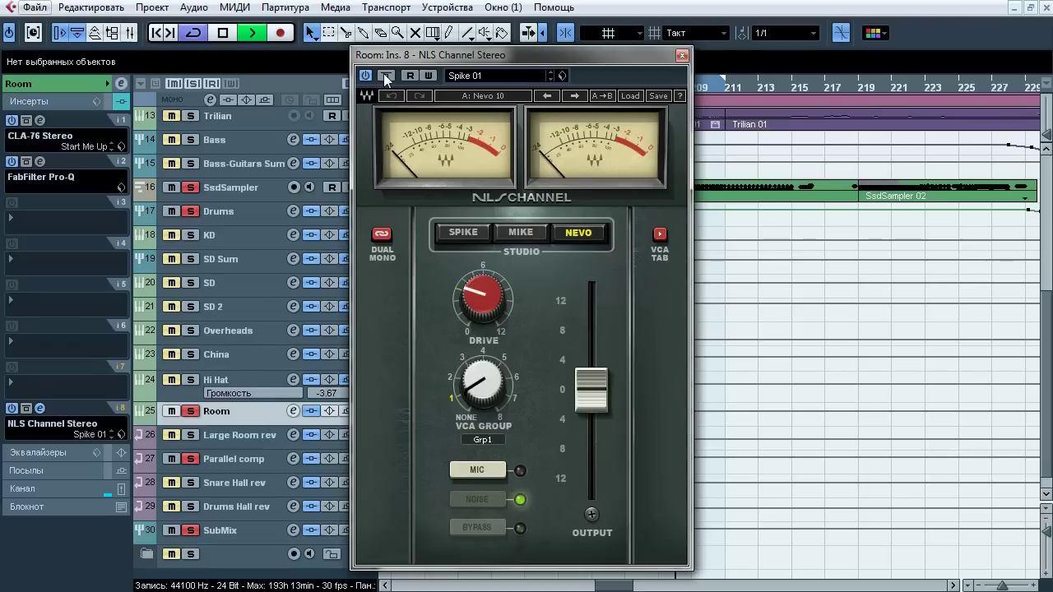
click(386, 76)
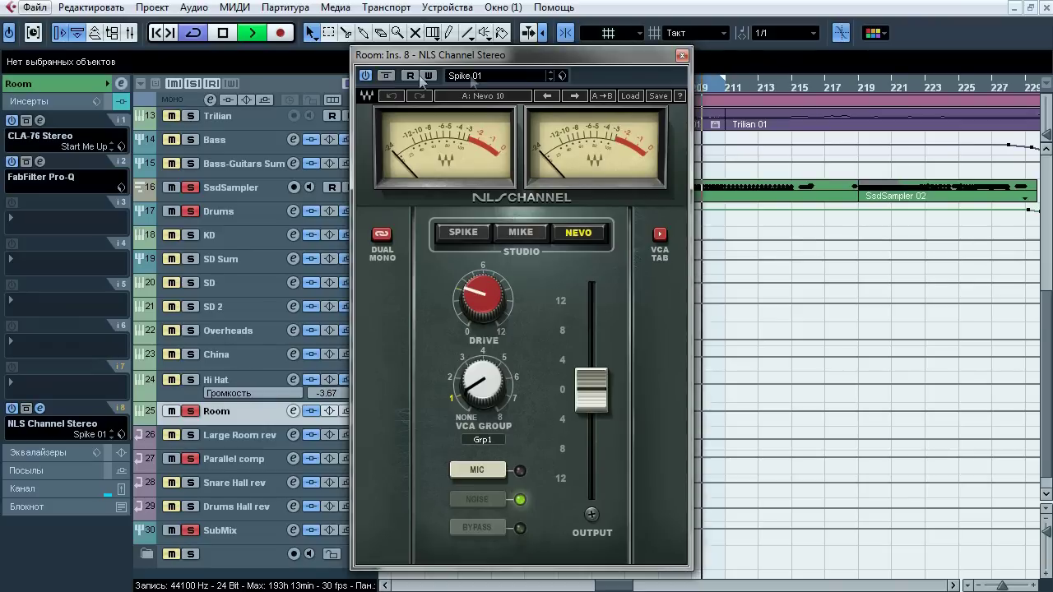
key(space)
click(681, 57)
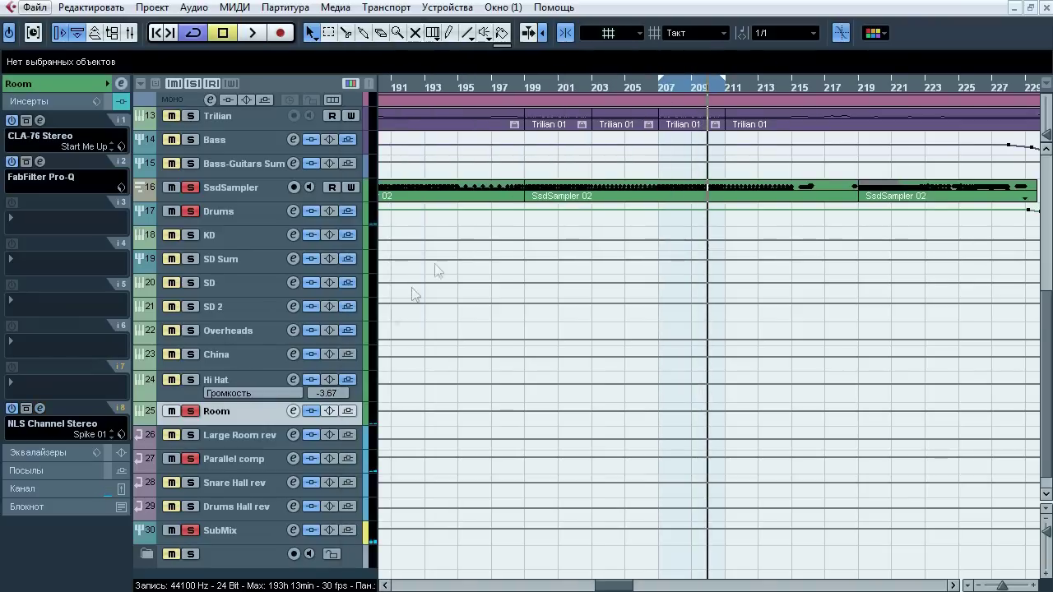
Clear the Room solo, select and solo the Drums group, and listen briefly to its looped playback
alt+click(191, 414)
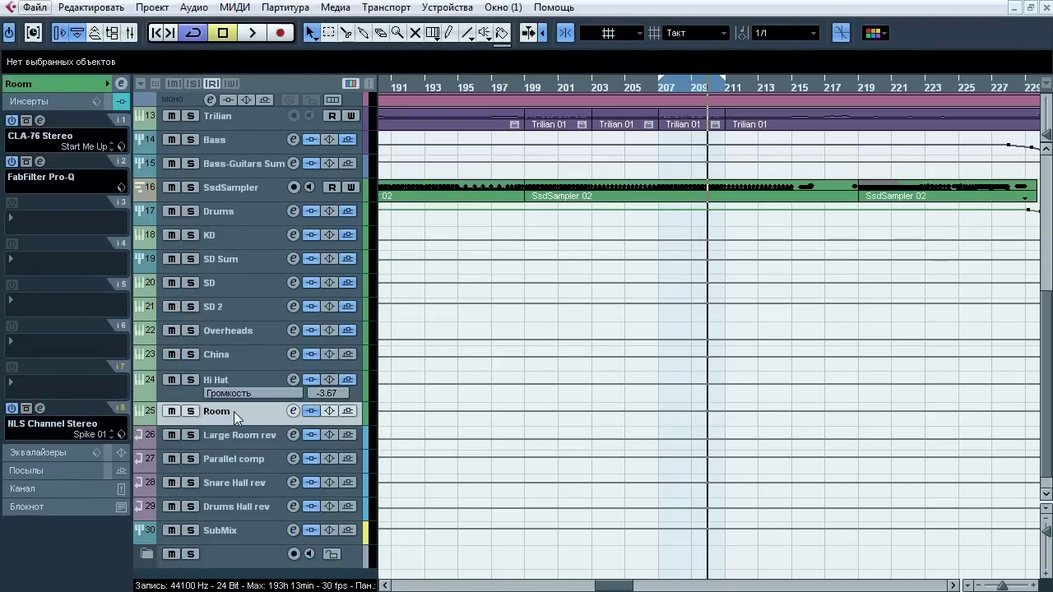
click(231, 208)
click(191, 211)
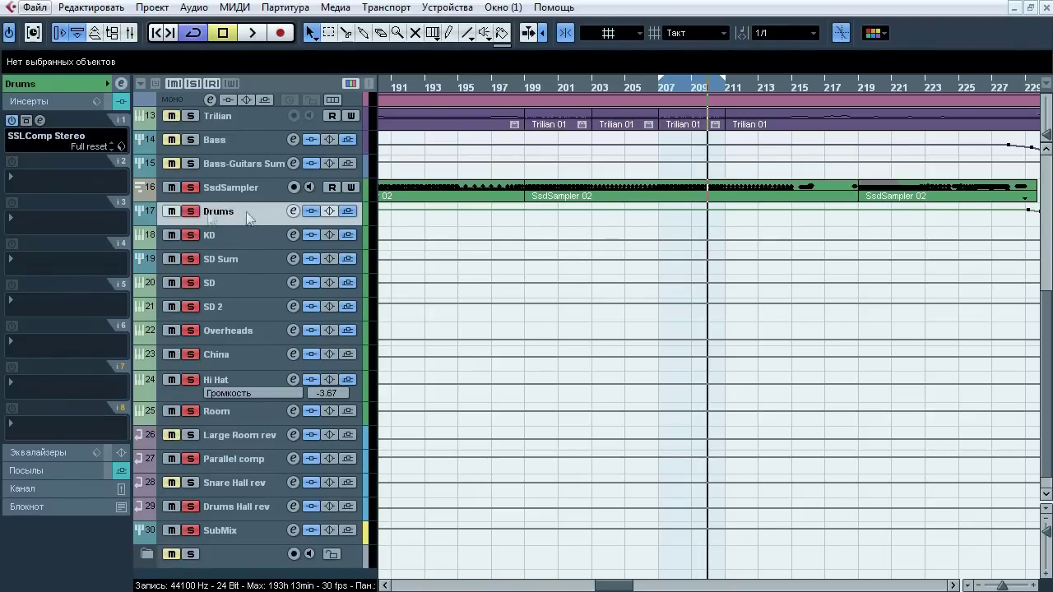
key(space)
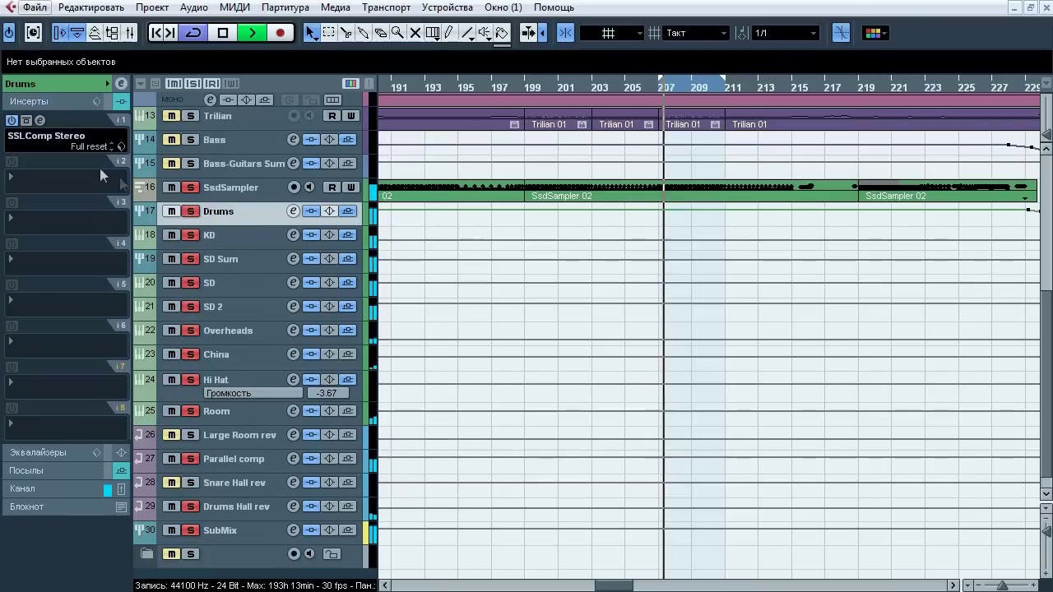
key(space)
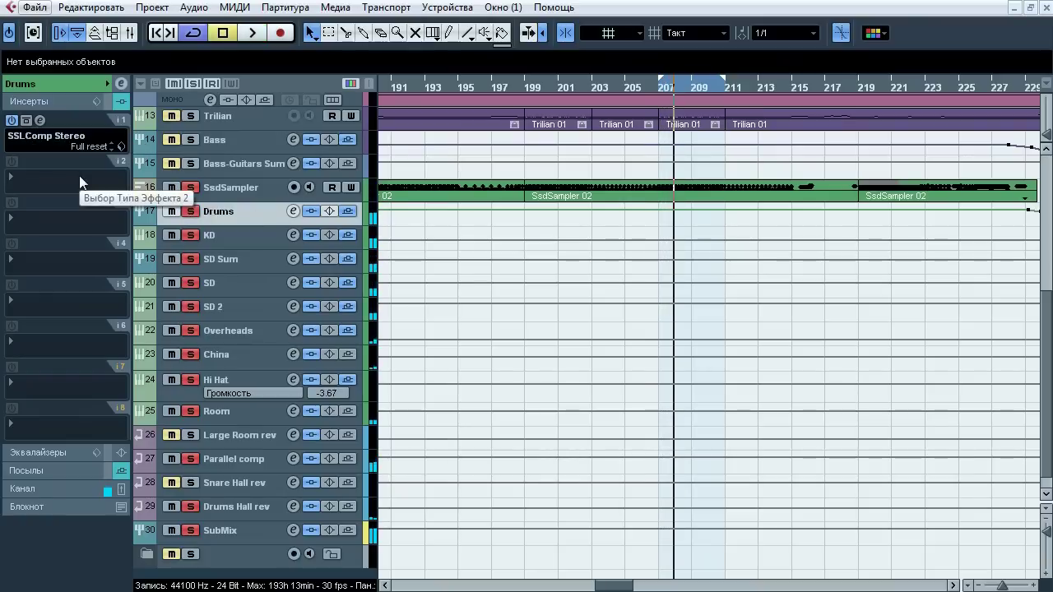
Open the Drums group's SSLComp Stereo, compare playback from bar 219 with it bypassed and active, leave it active, stop and close it
click(40, 121)
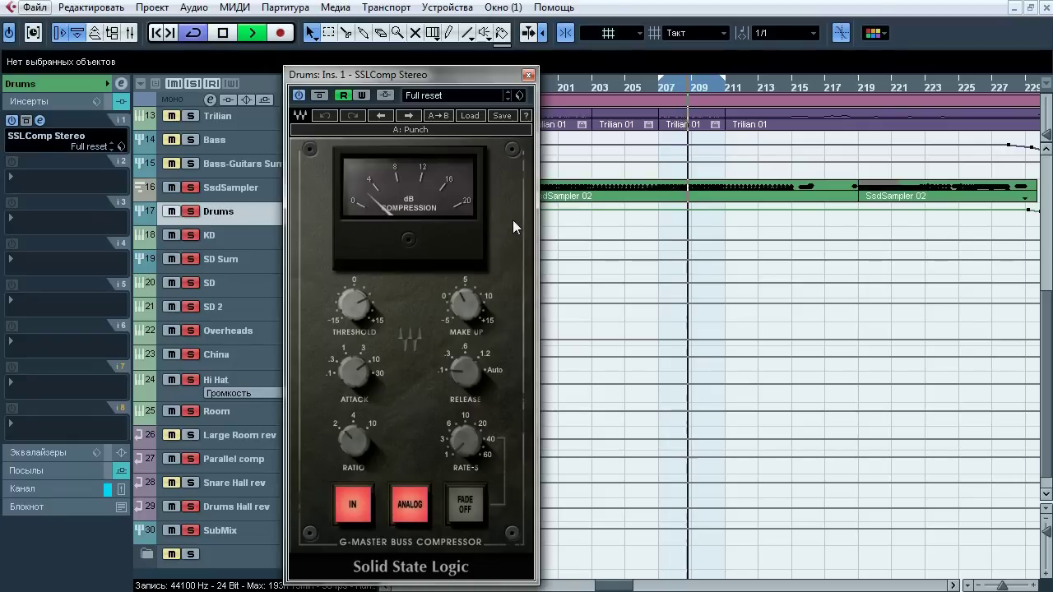
click(763, 88)
click(806, 88)
click(866, 88)
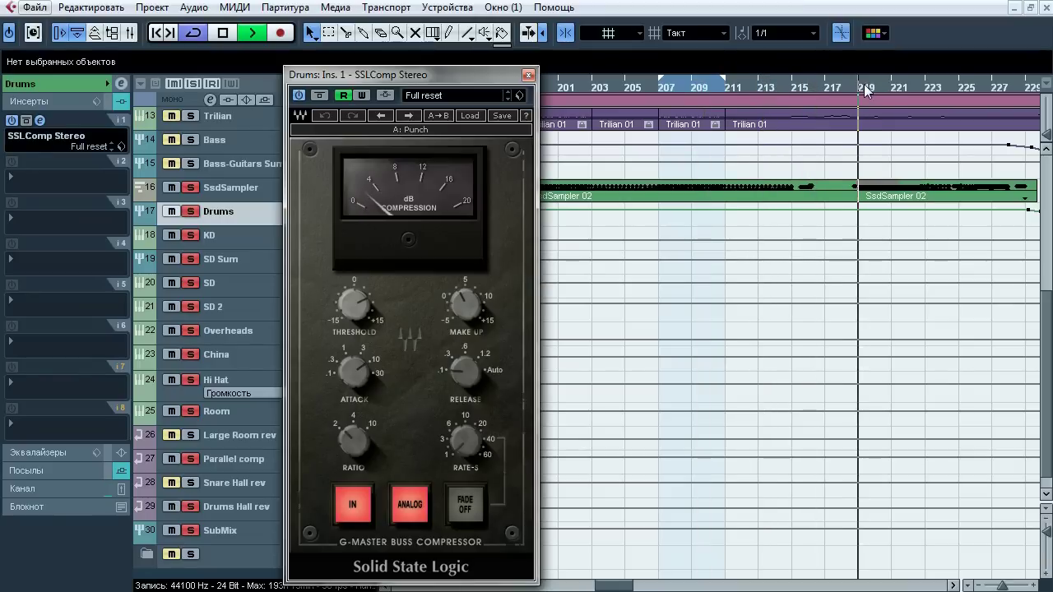
click(323, 98)
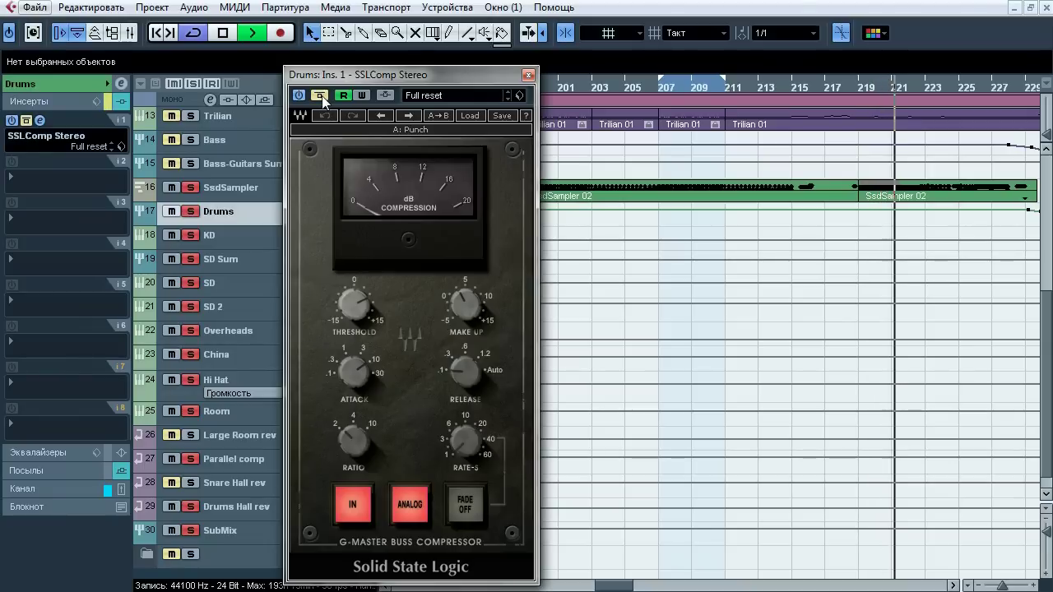
click(323, 98)
click(321, 96)
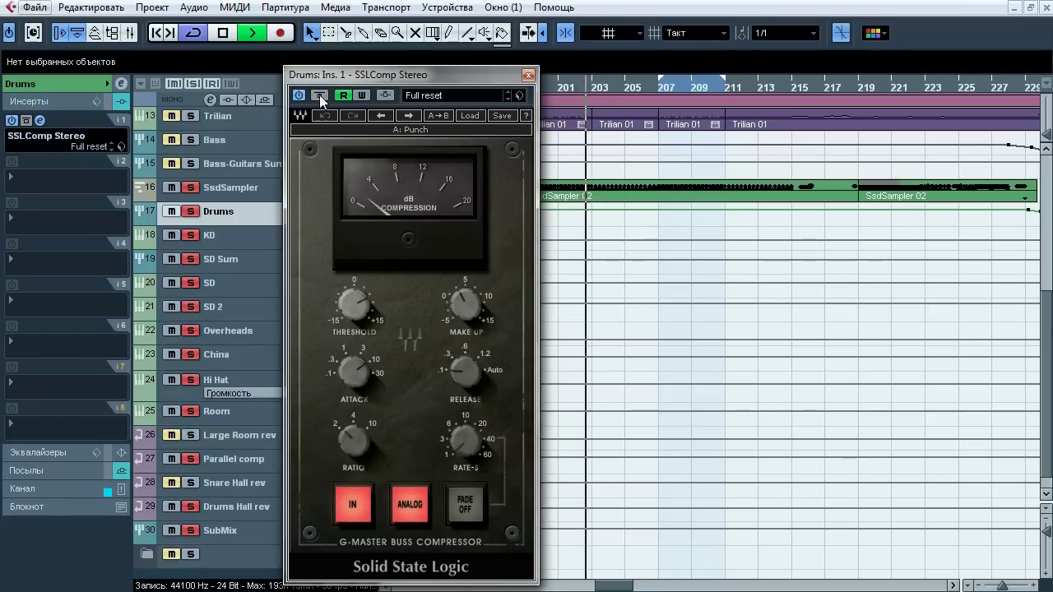
click(321, 96)
key(space)
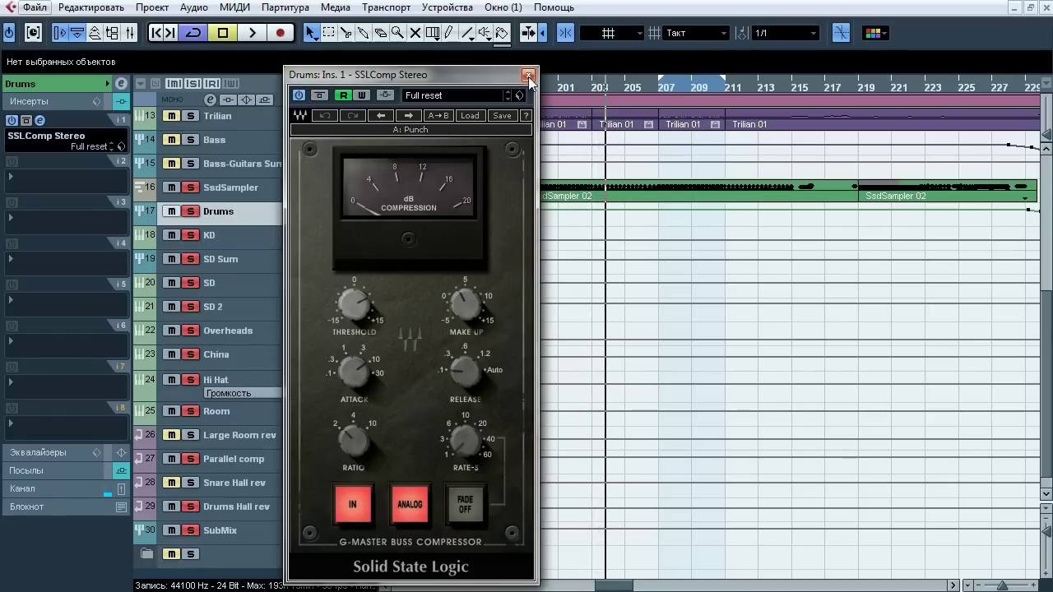
click(528, 76)
Display the Drums group's sends to examine its Parallel comp routing, and turn off the Drums solo
click(97, 101)
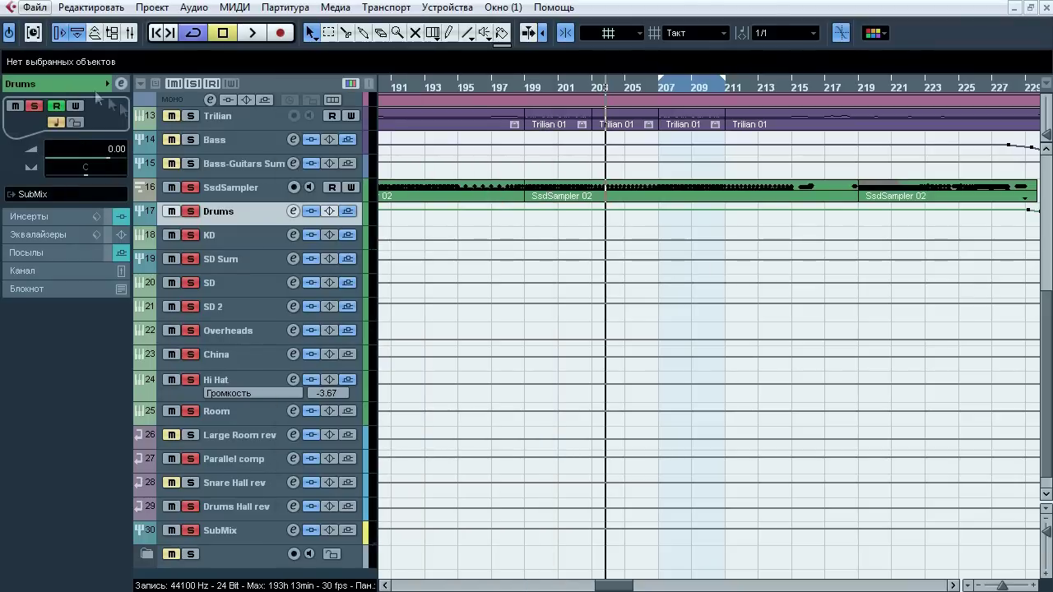
click(57, 253)
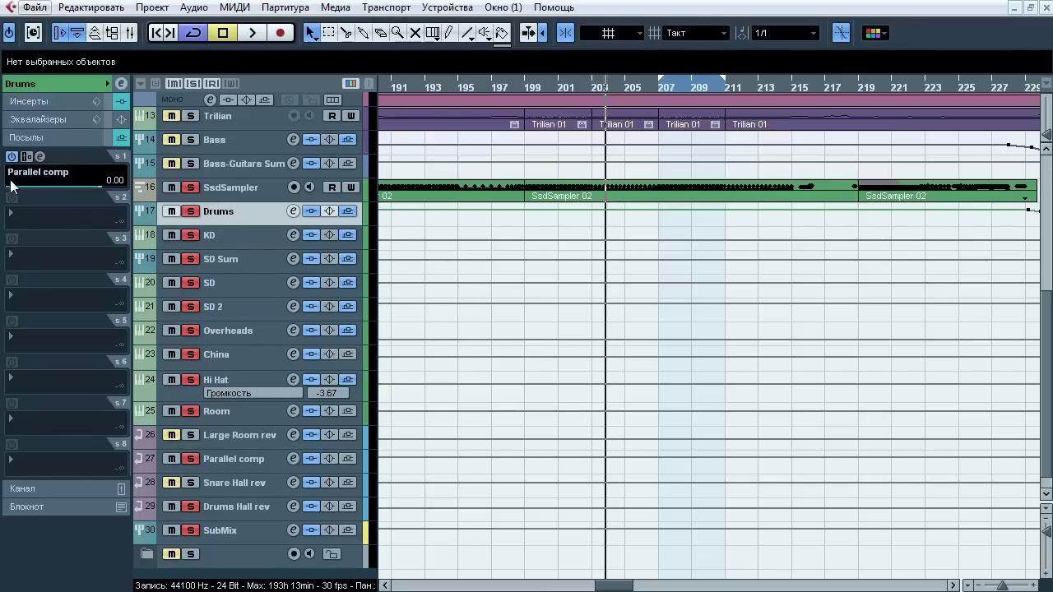
click(190, 212)
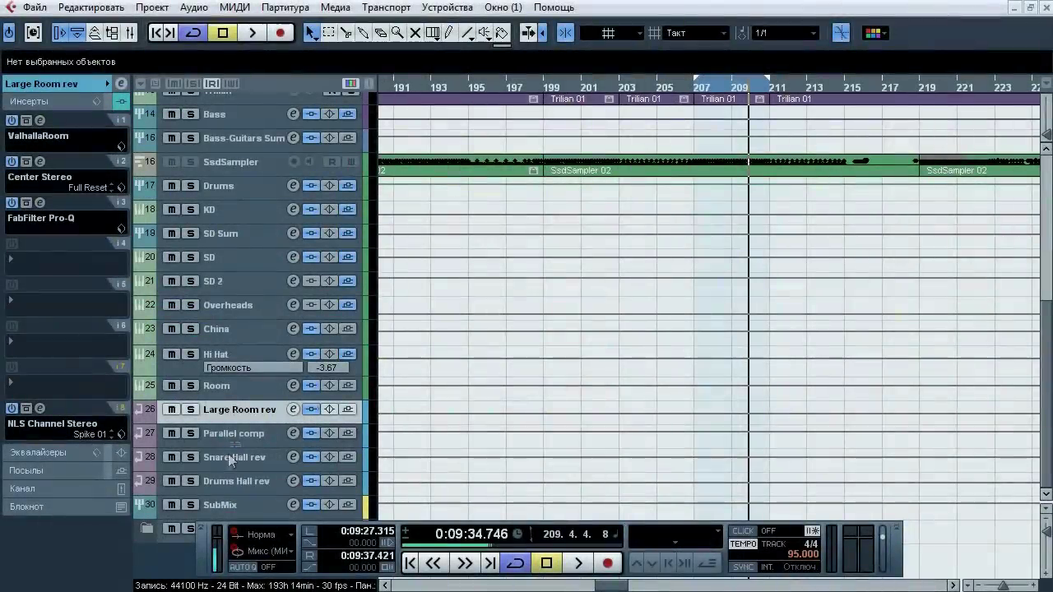
Solo the Large Room rev track, compare looped playback with all its inserts bypassed and active, leave them active and stop
shift+click(233, 483)
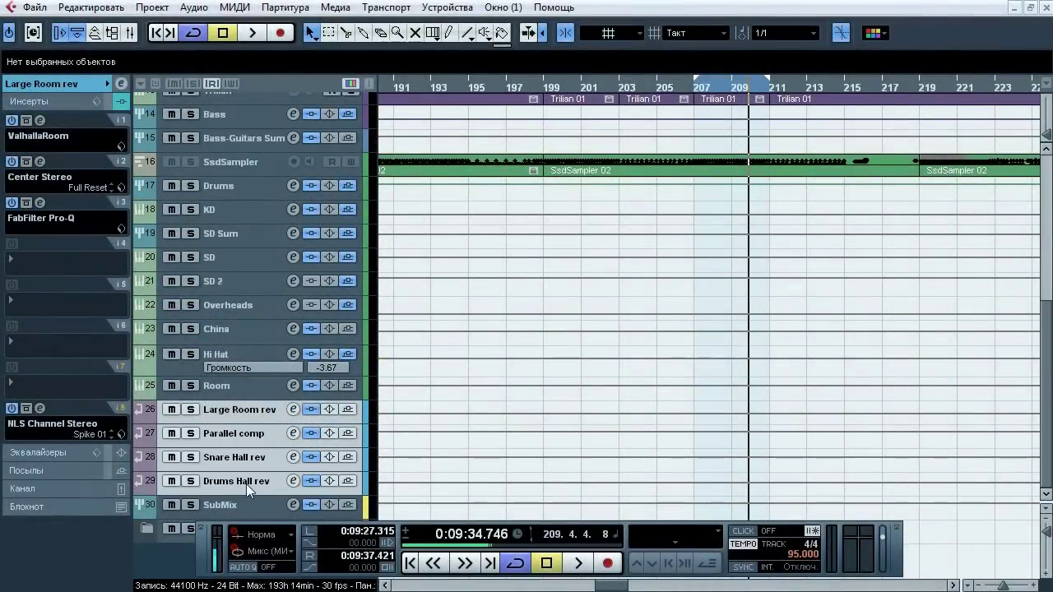
click(238, 413)
click(191, 413)
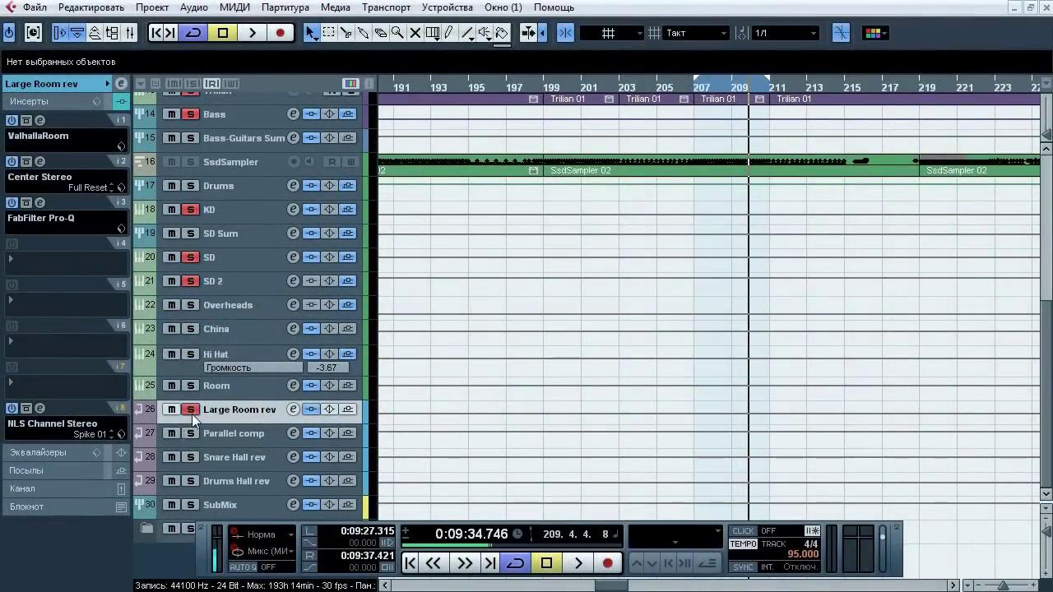
key(space)
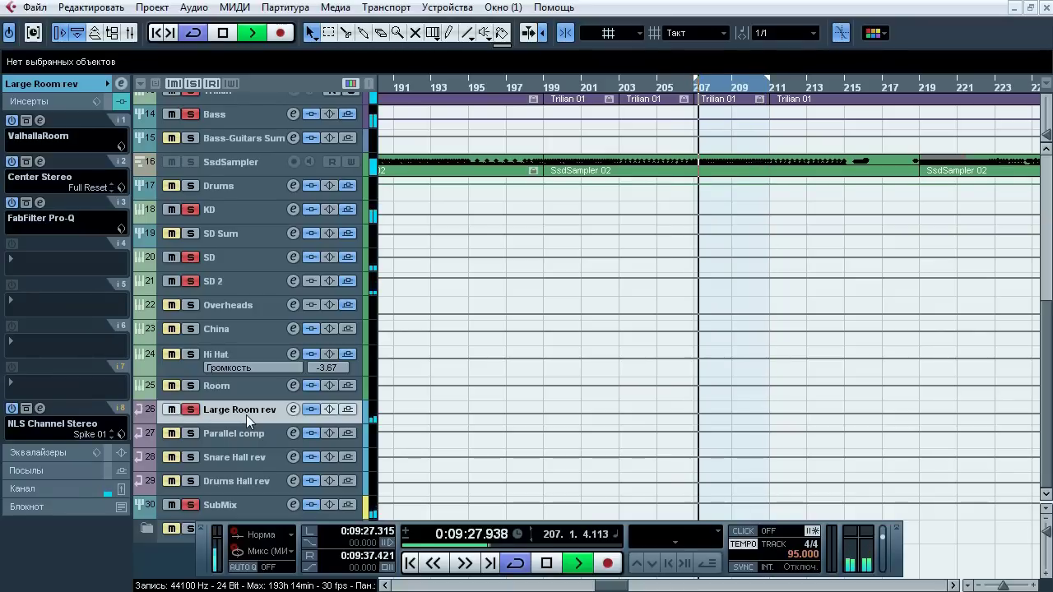
click(311, 410)
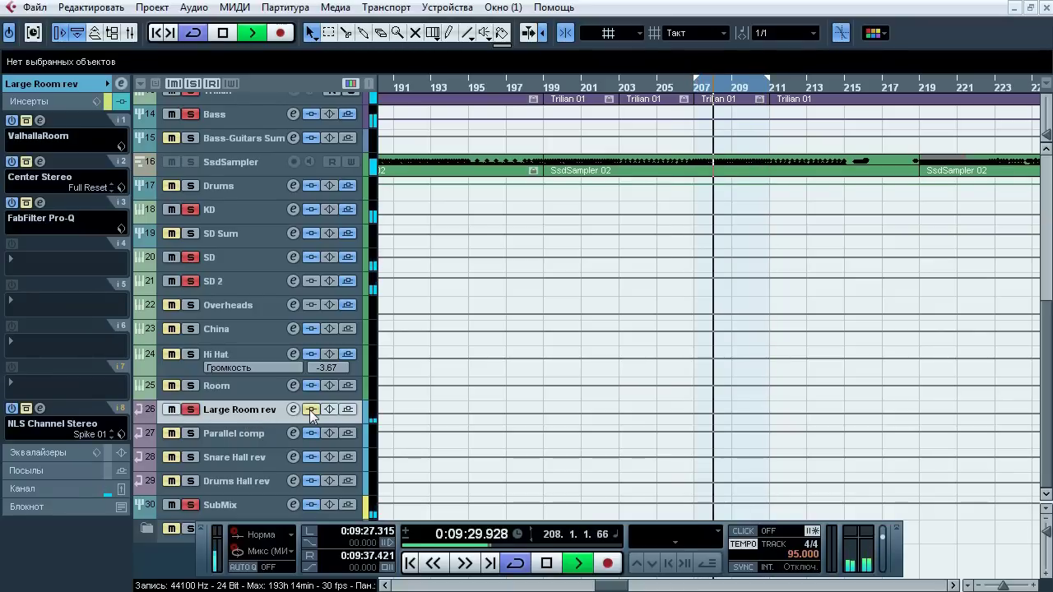
click(311, 410)
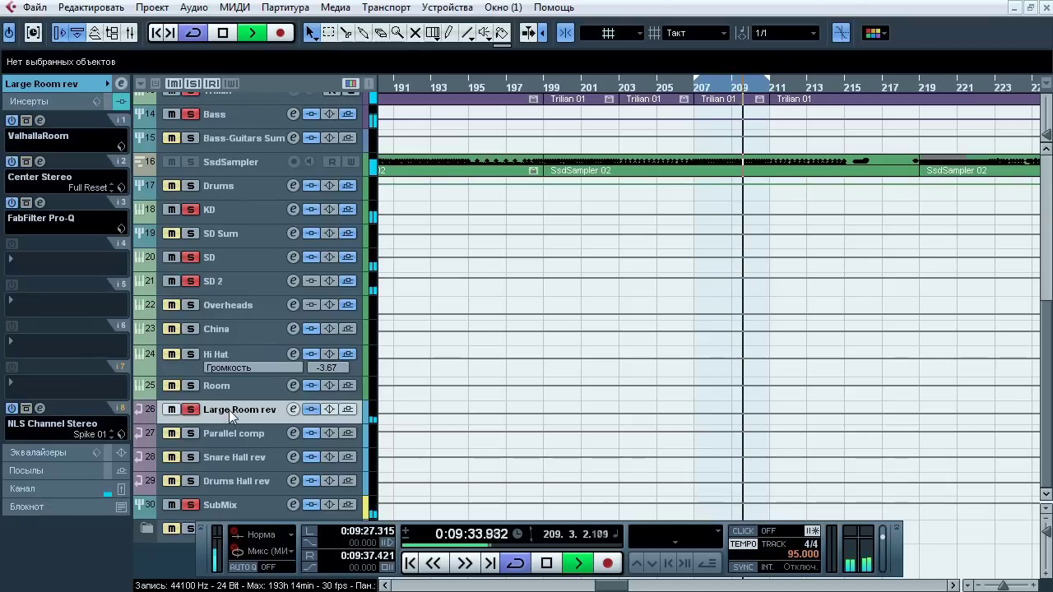
key(space)
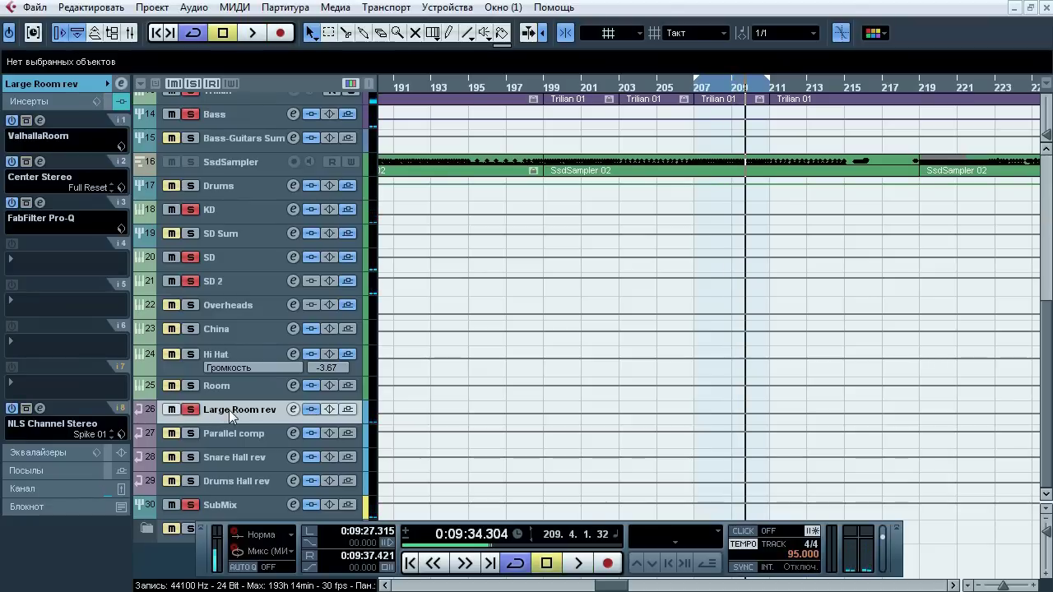
View Large Room rev's ValhallaRoom settings, then compare looped playback with its Center Stereo insert bypassed and active, leave it active and stop
click(40, 121)
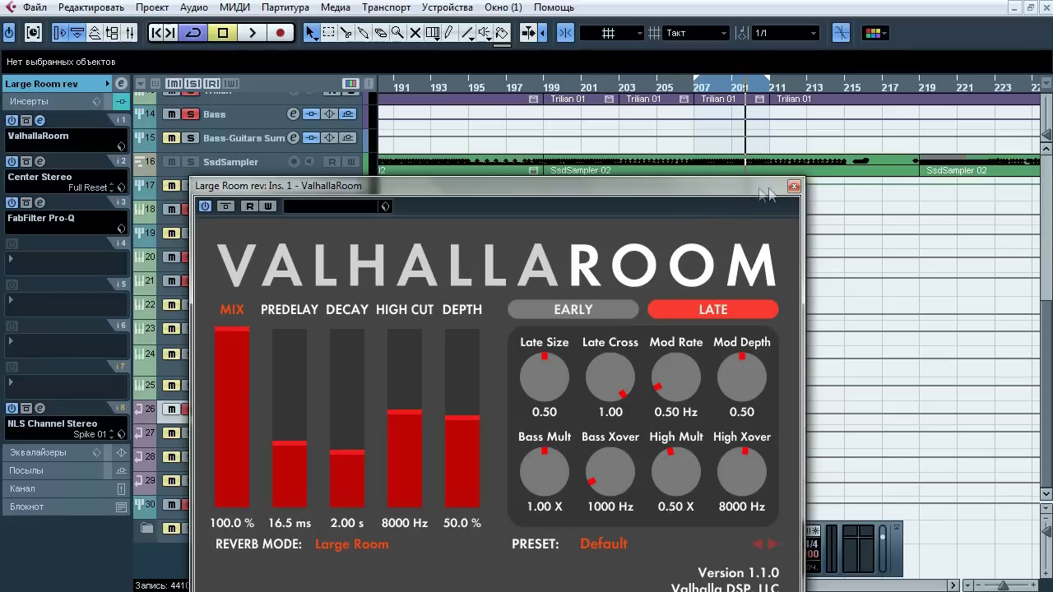
click(794, 187)
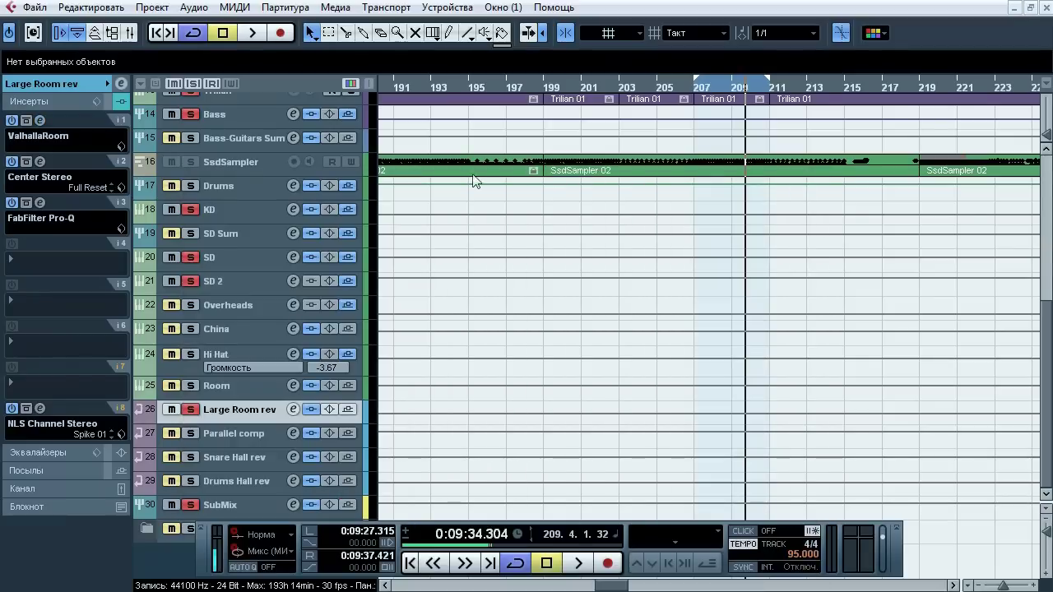
click(40, 162)
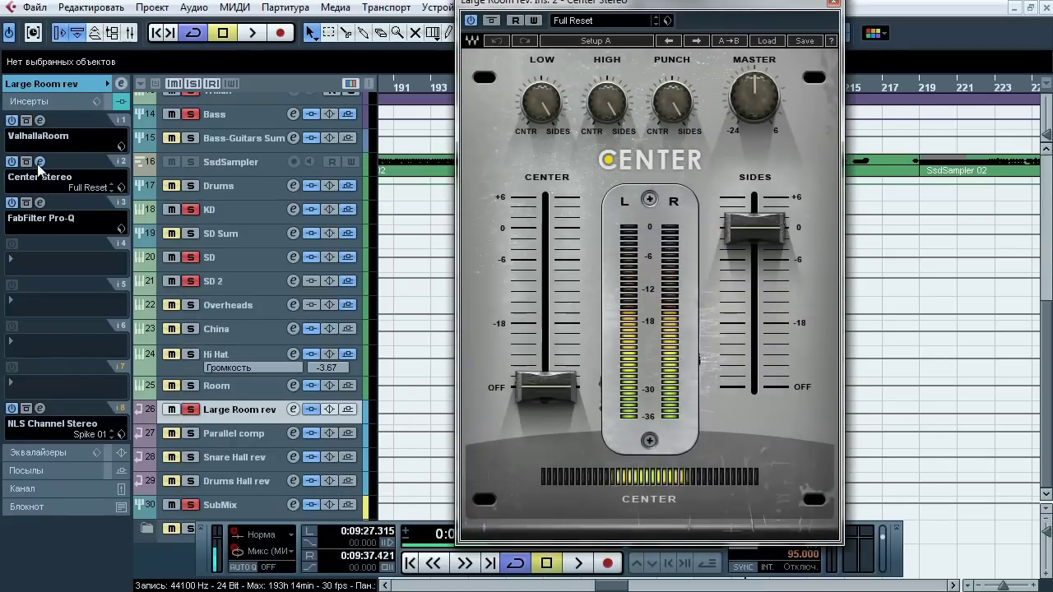
click(253, 35)
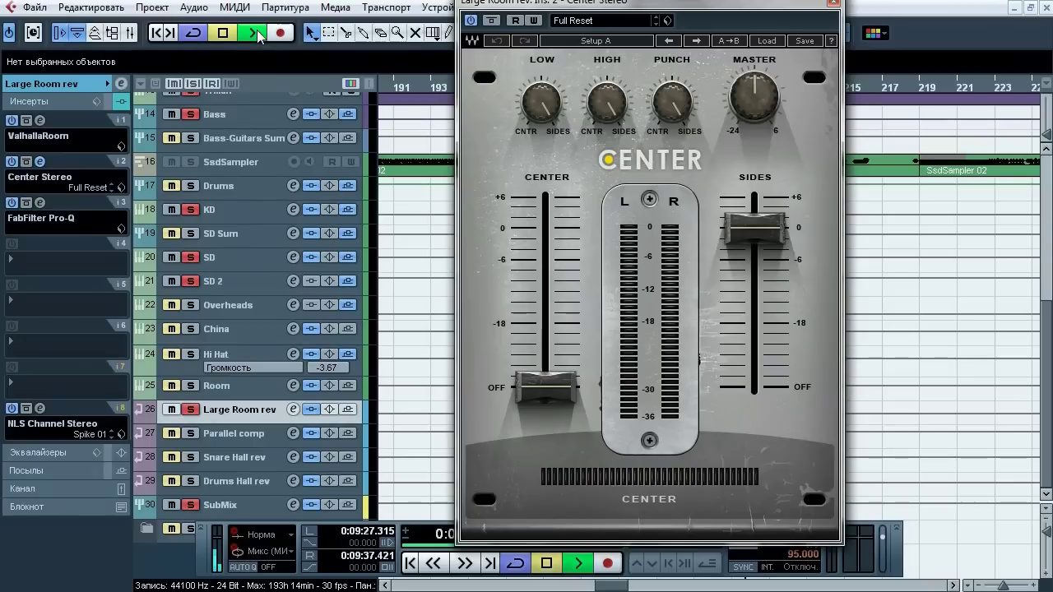
click(492, 20)
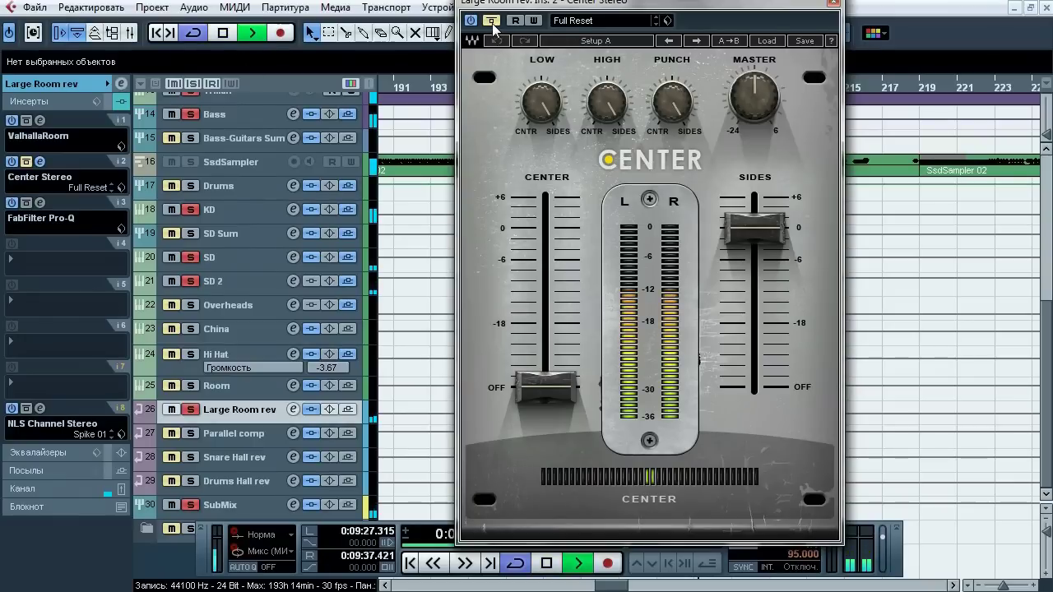
click(491, 21)
key(space)
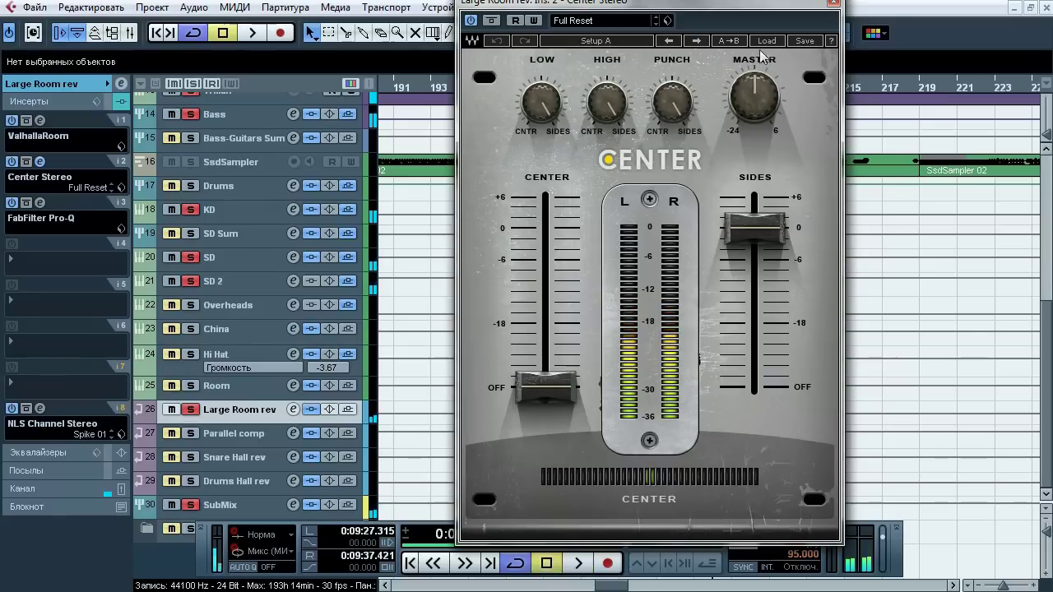
Close Center Stereo, examine Large Room rev's FabFilter Pro-Q curve during looped playback, stop and close it
click(834, 3)
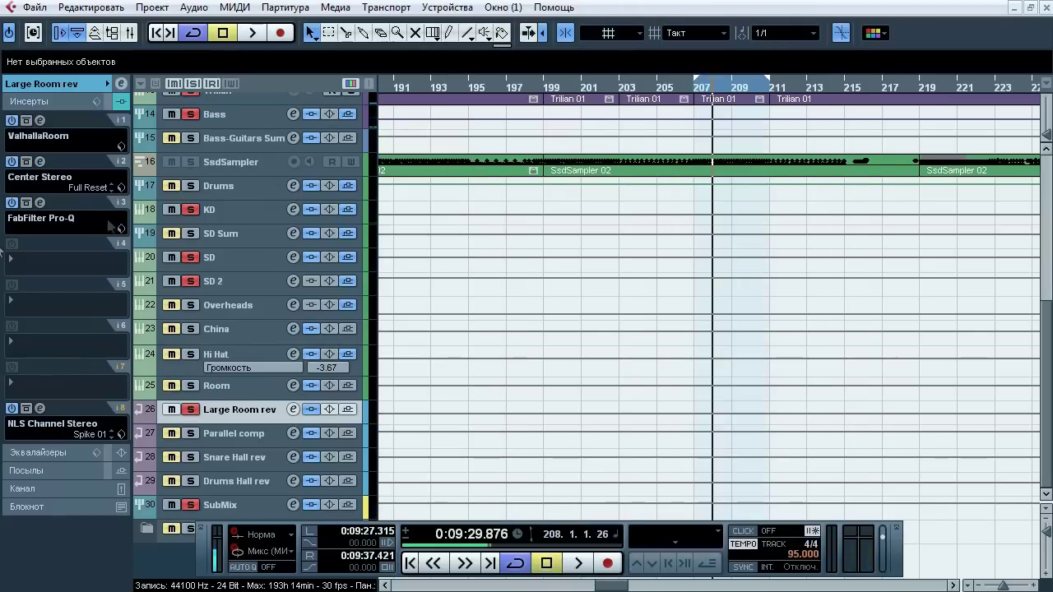
click(39, 203)
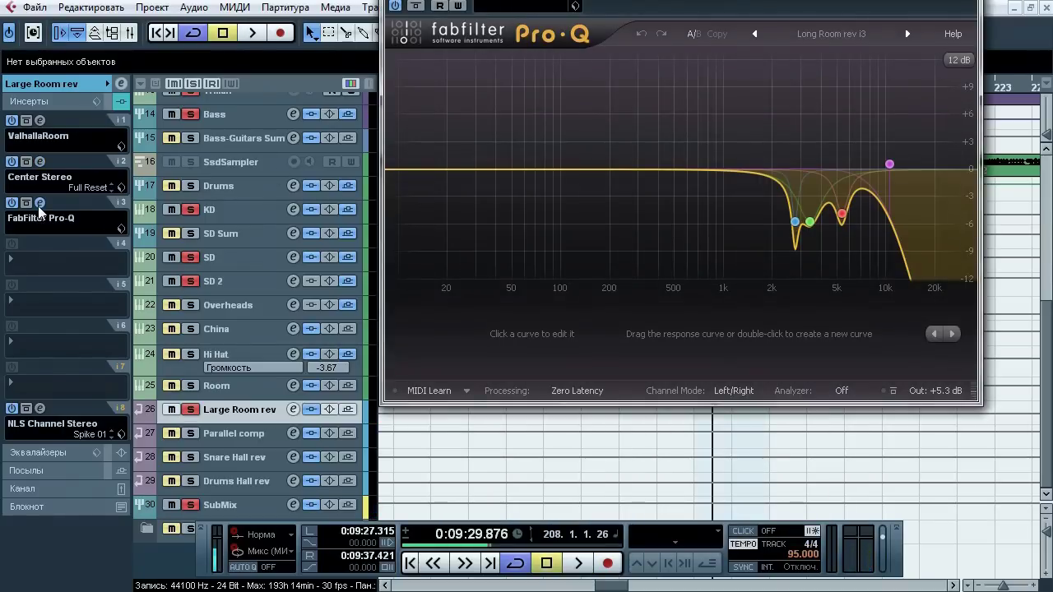
key(space)
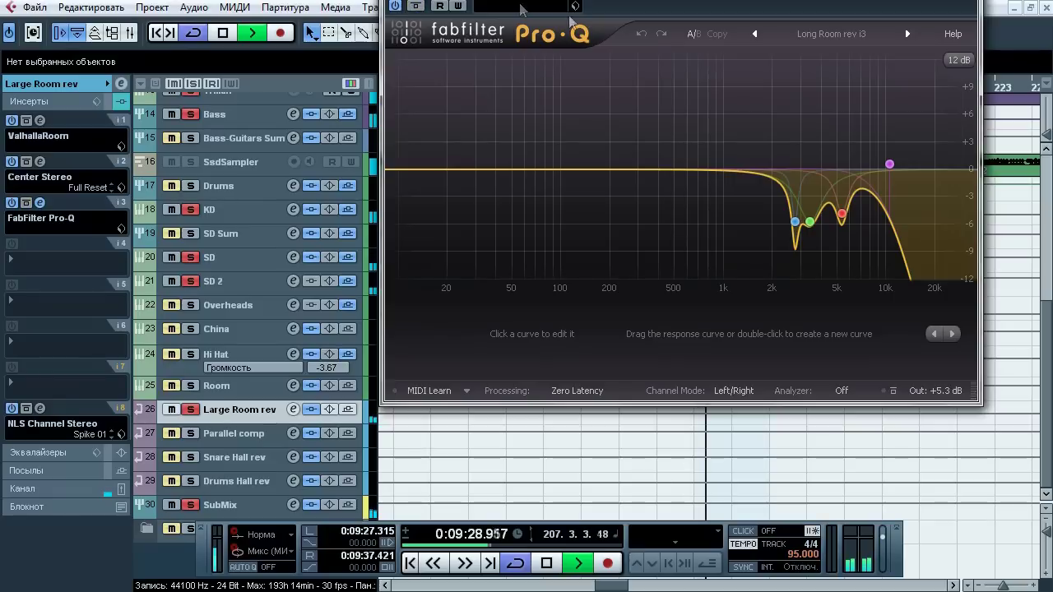
key(space)
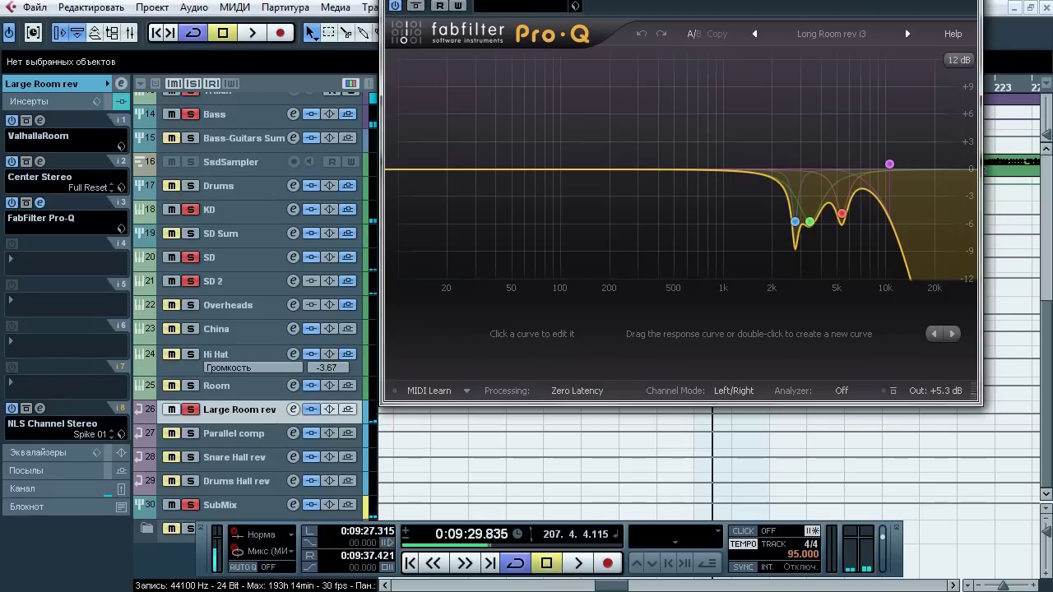
click(971, 0)
Open Large Room rev's NLS Channel Stereo, compare looped playback with it bypassed and active, leave it active, stop and close it
click(41, 409)
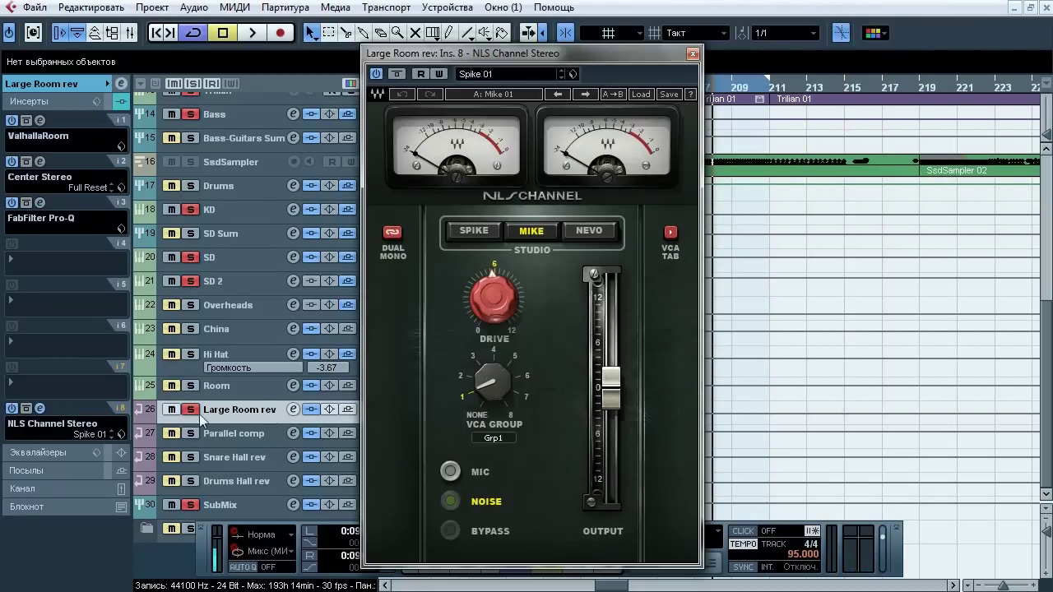
key(space)
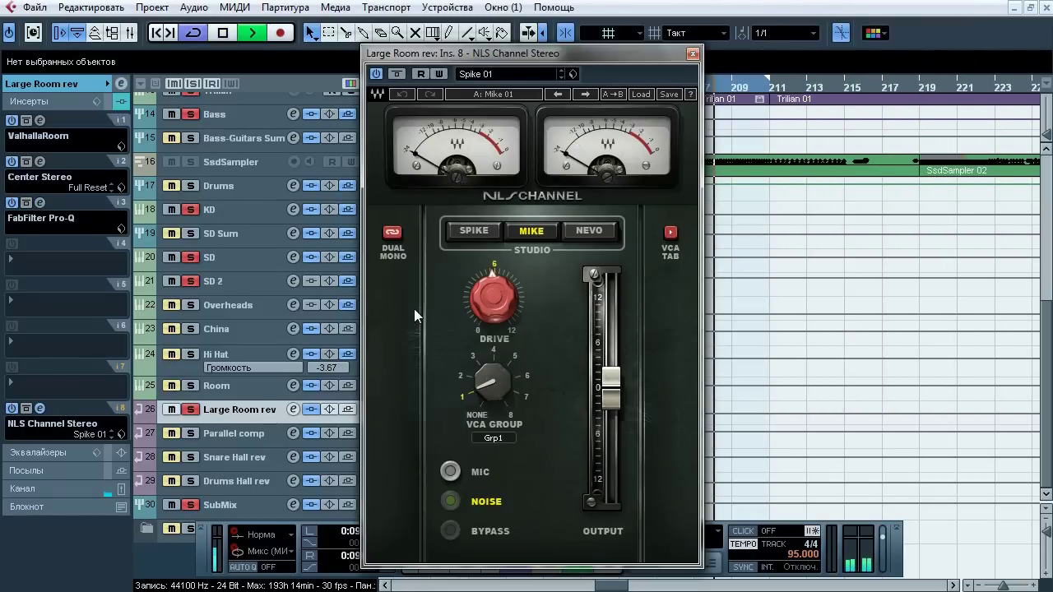
click(396, 75)
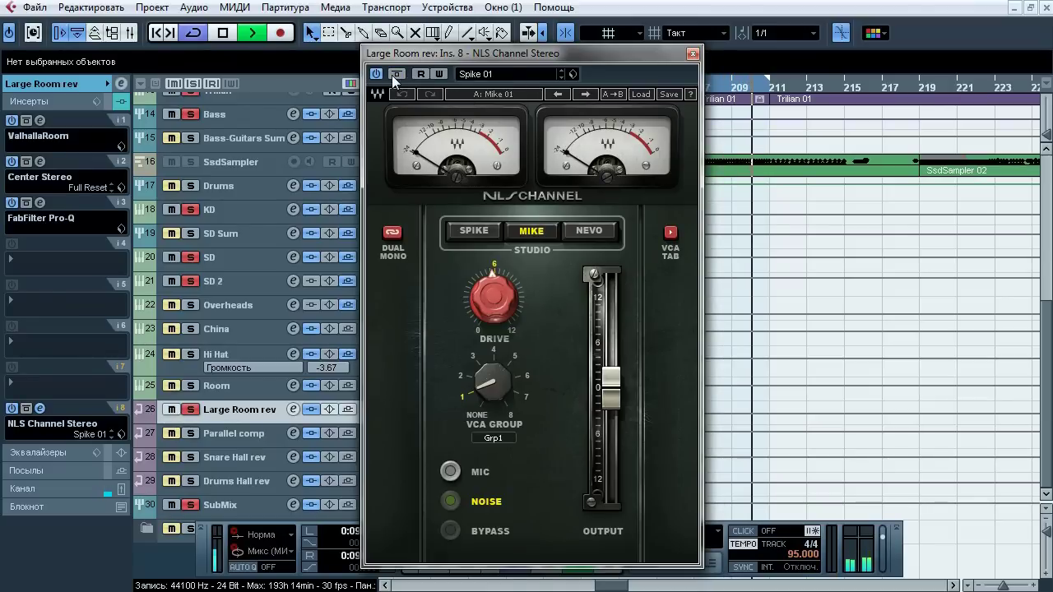
click(394, 77)
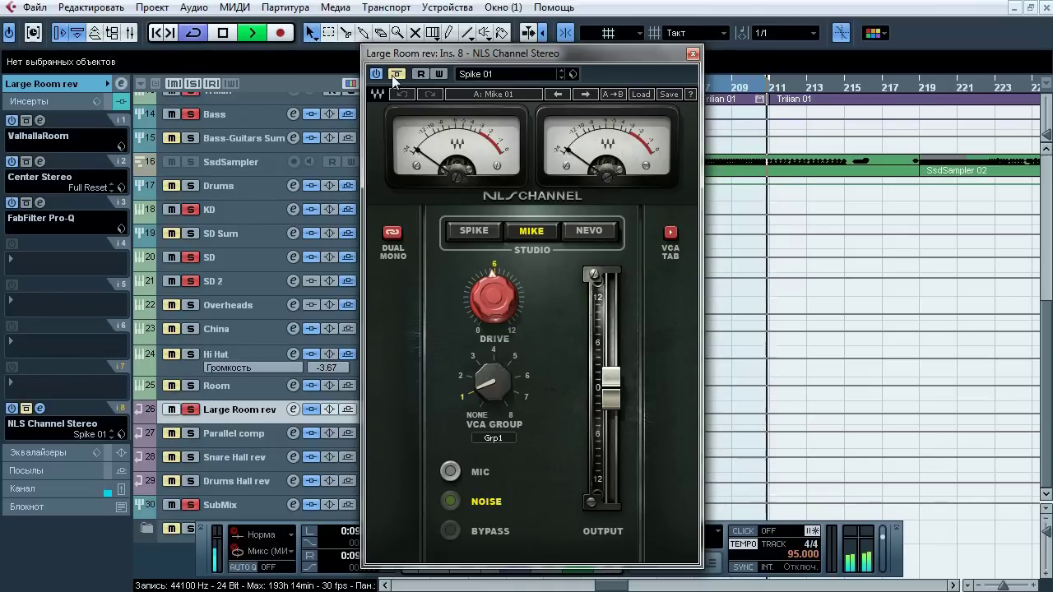
click(394, 77)
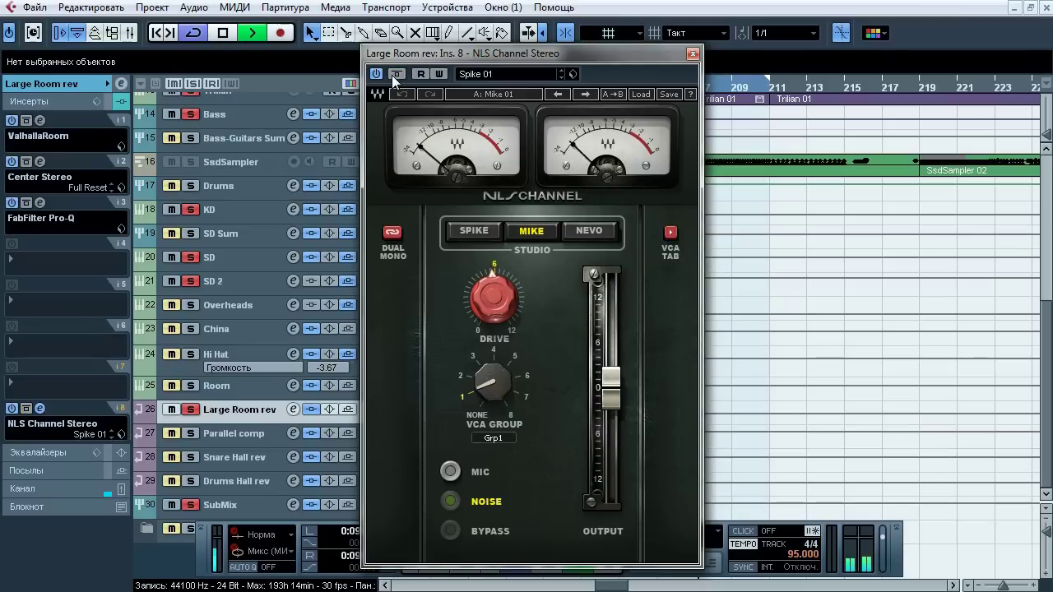
key(space)
click(694, 56)
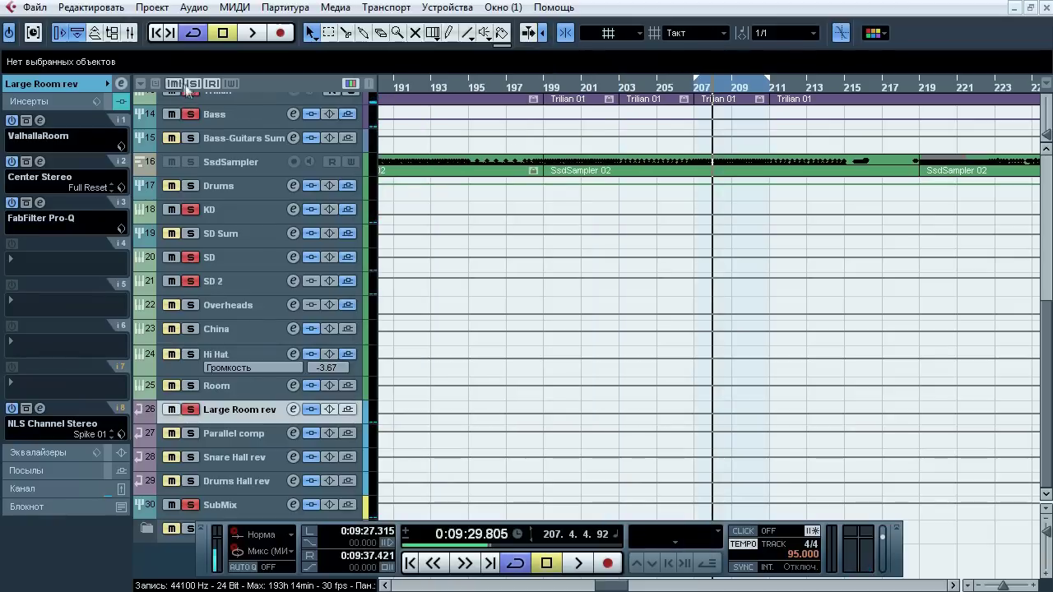
Route the Parallel comp track's output to Stereo Out and solo the track
click(214, 434)
click(50, 83)
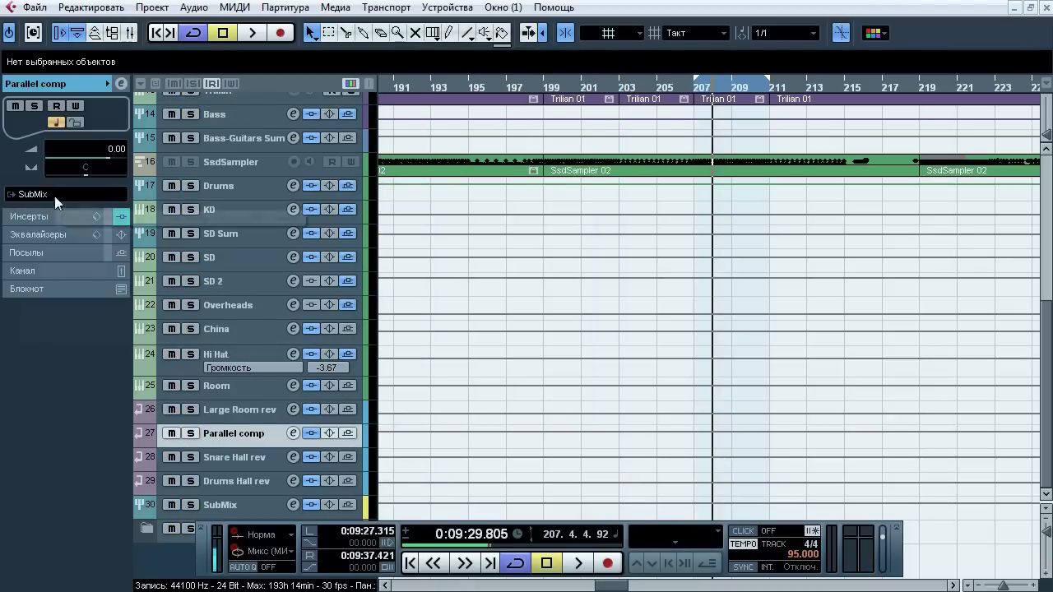
click(191, 434)
Compare looped playback with all of Parallel comp's inserts bypassed and active, leave them active and stop
key(space)
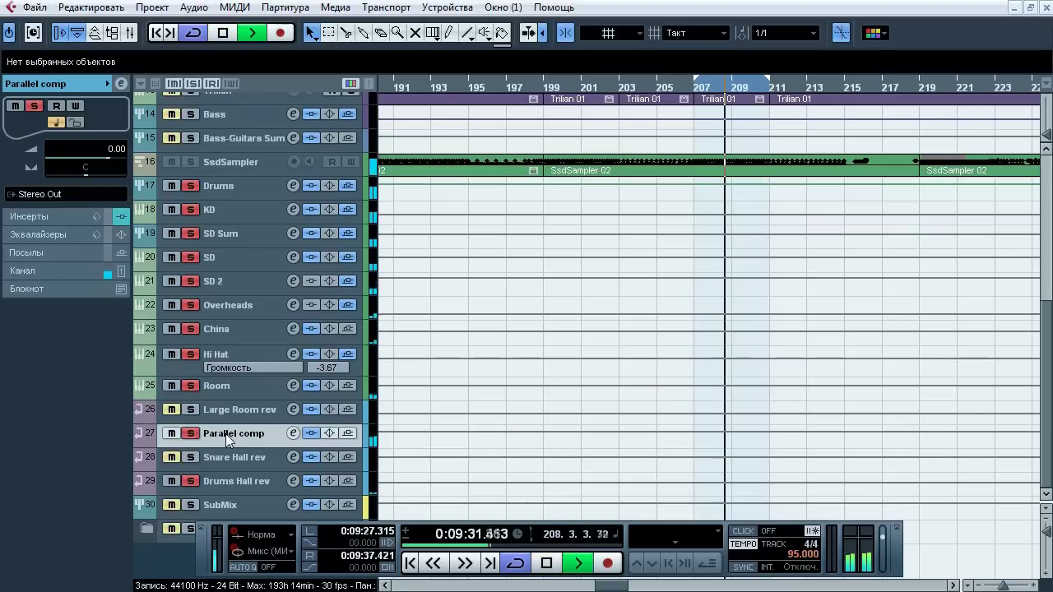
click(311, 434)
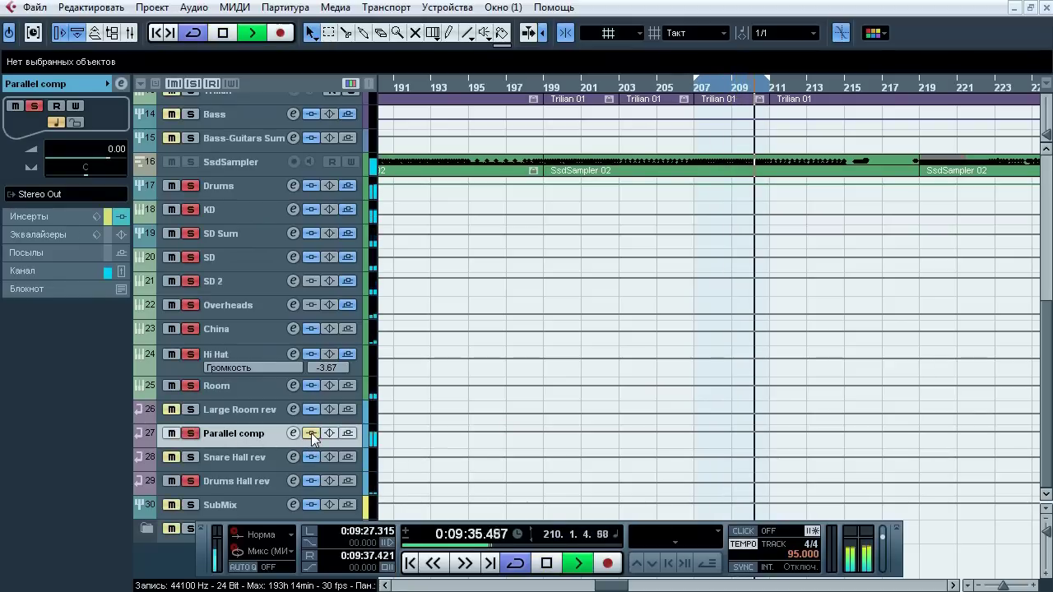
click(311, 434)
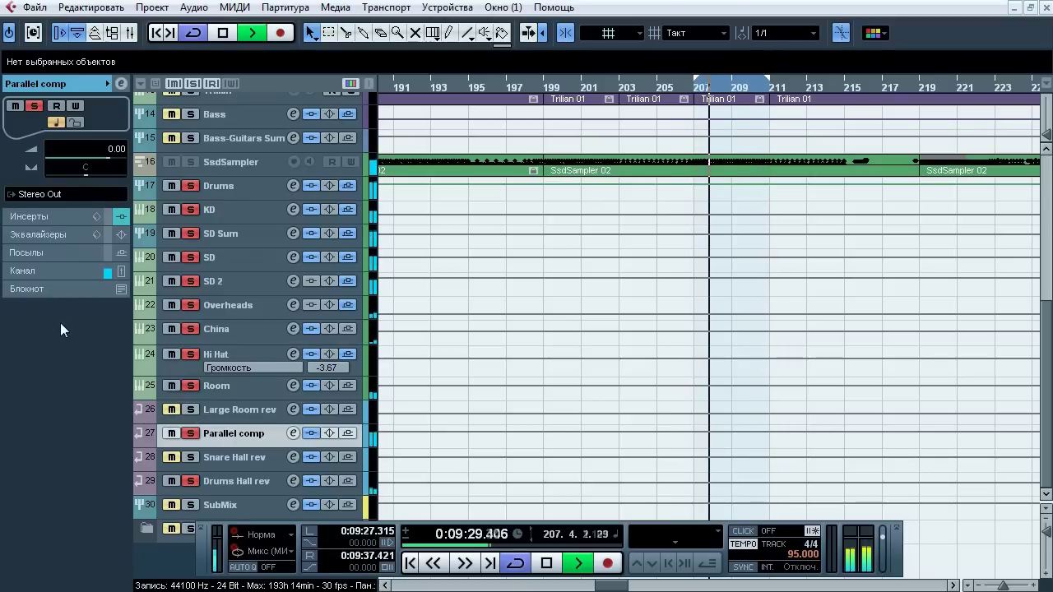
key(space)
Open Parallel comp's SSLComp Stereo, compare looped playback with it bypassed and active, leave it active, stop and close it
click(58, 219)
click(40, 121)
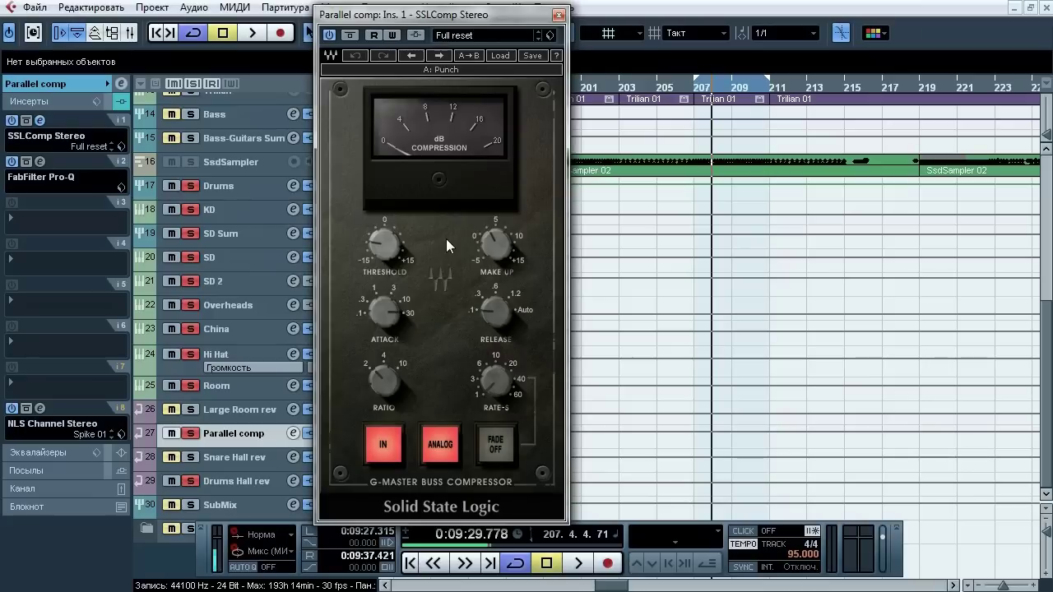
key(space)
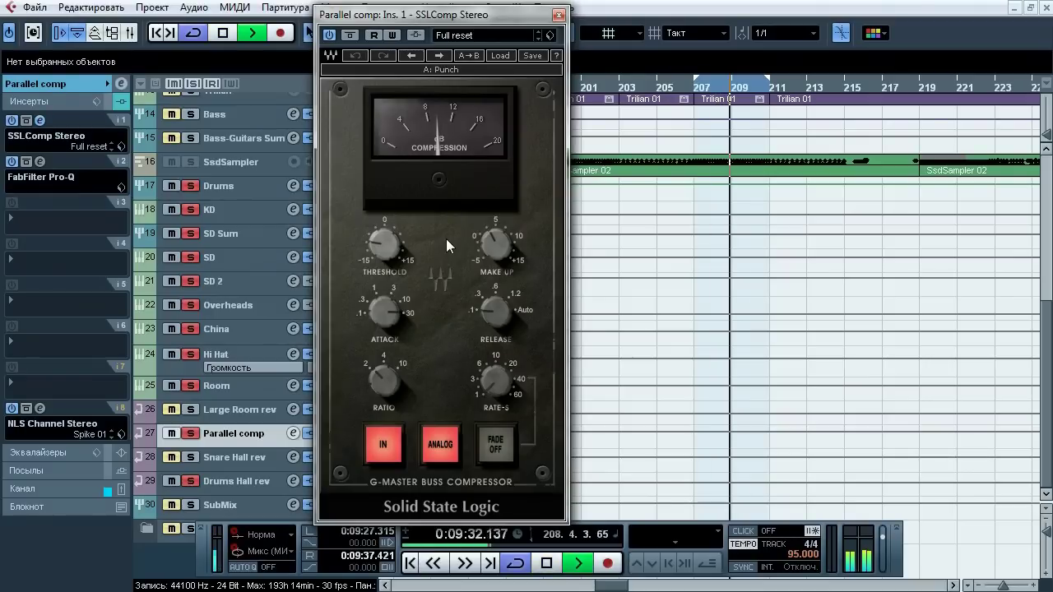
click(349, 35)
click(349, 35)
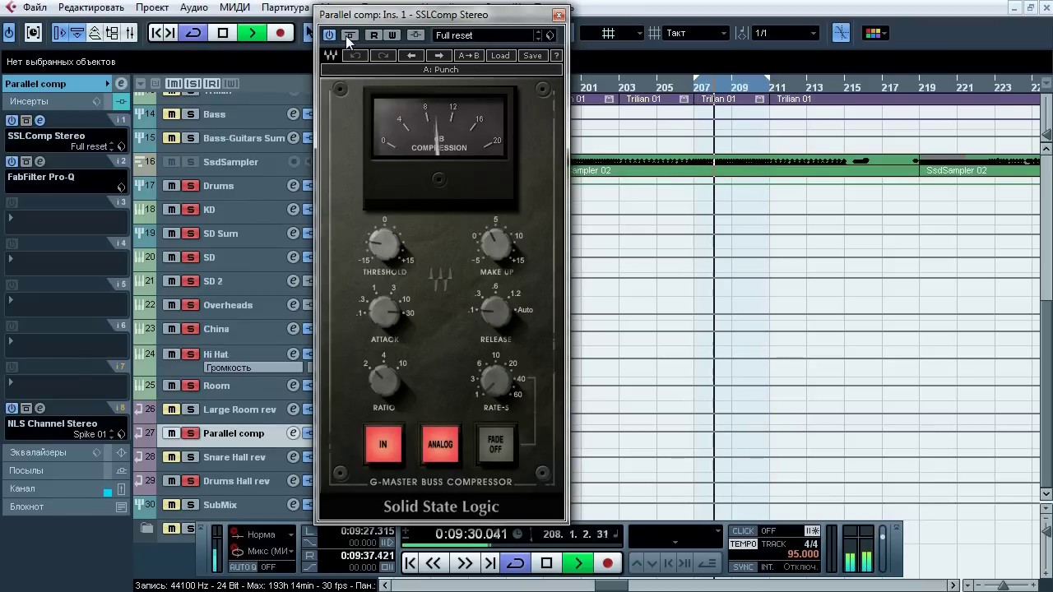
key(space)
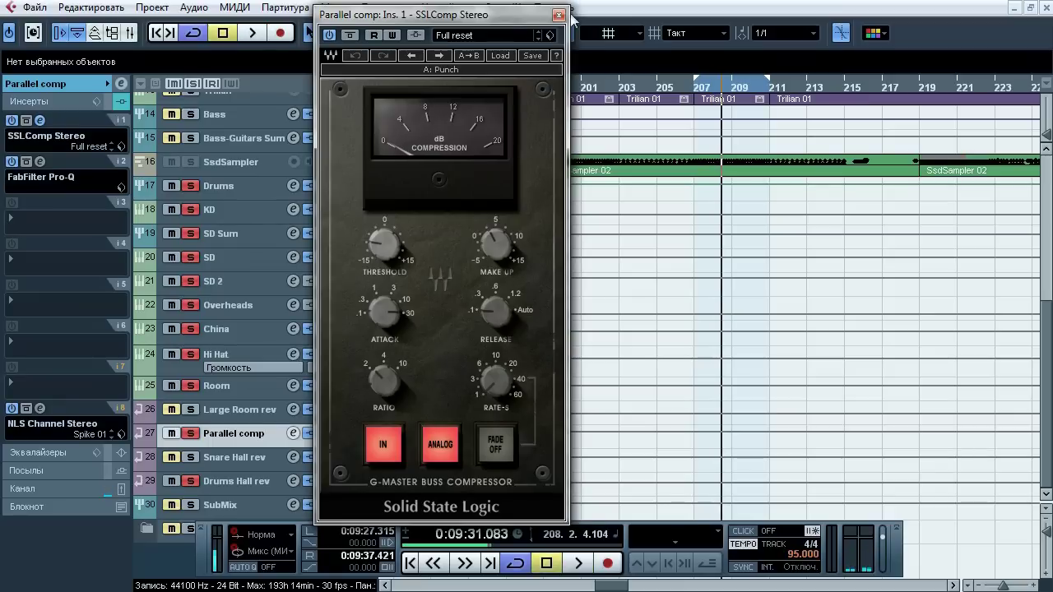
click(558, 15)
Open Parallel comp's FabFilter Pro-Q, compare looped playback with it active and bypassed, stop, reactivate it and close it
click(40, 161)
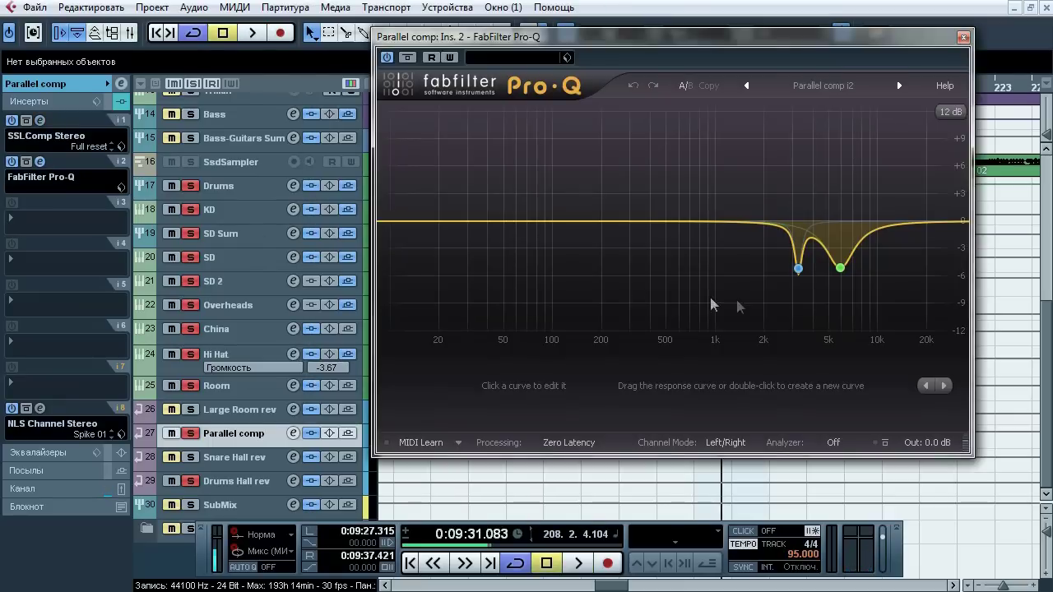
key(space)
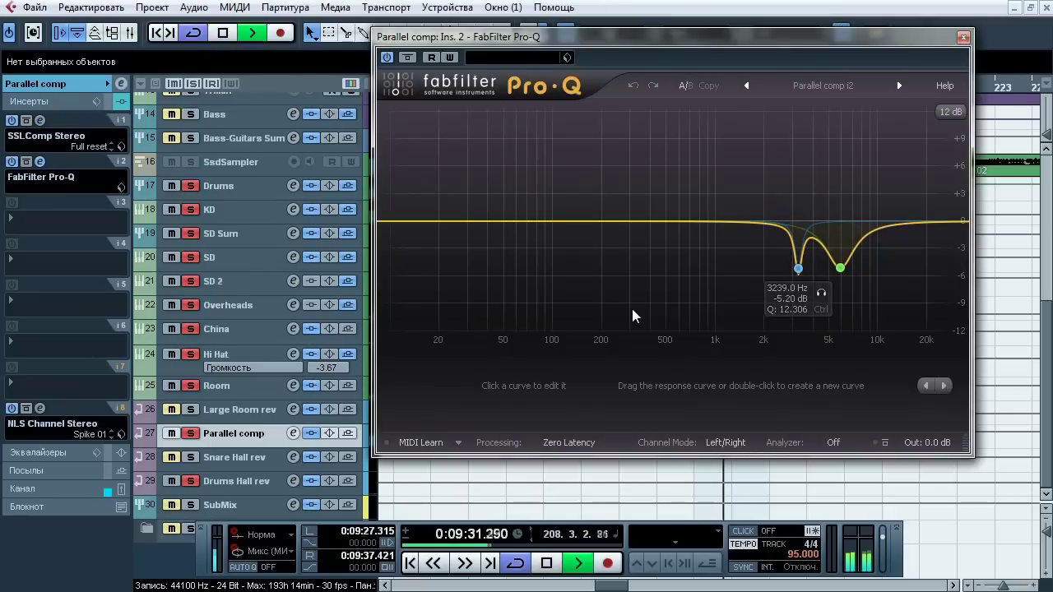
click(408, 58)
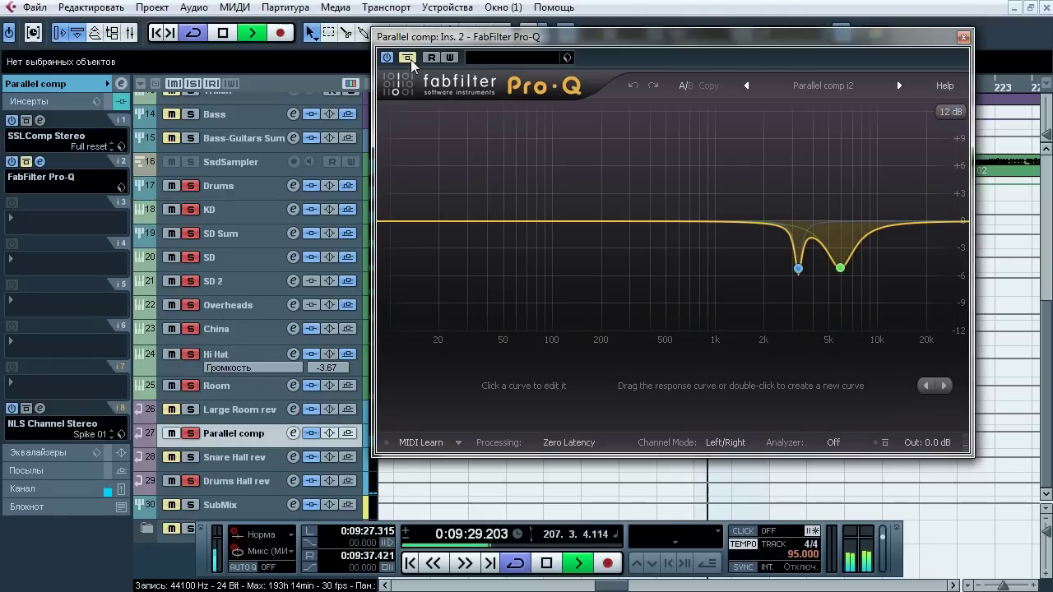
key(space)
click(408, 58)
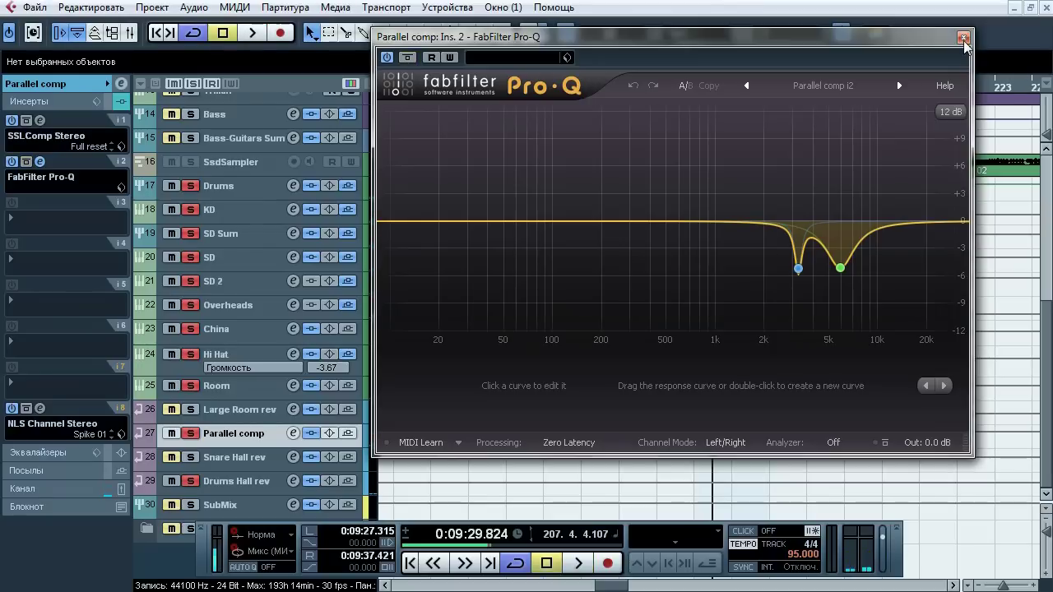
click(964, 38)
Open Parallel comp's NLS Channel Stereo, compare looped playback with it bypassed and active, leave it active, stop and close it
click(40, 408)
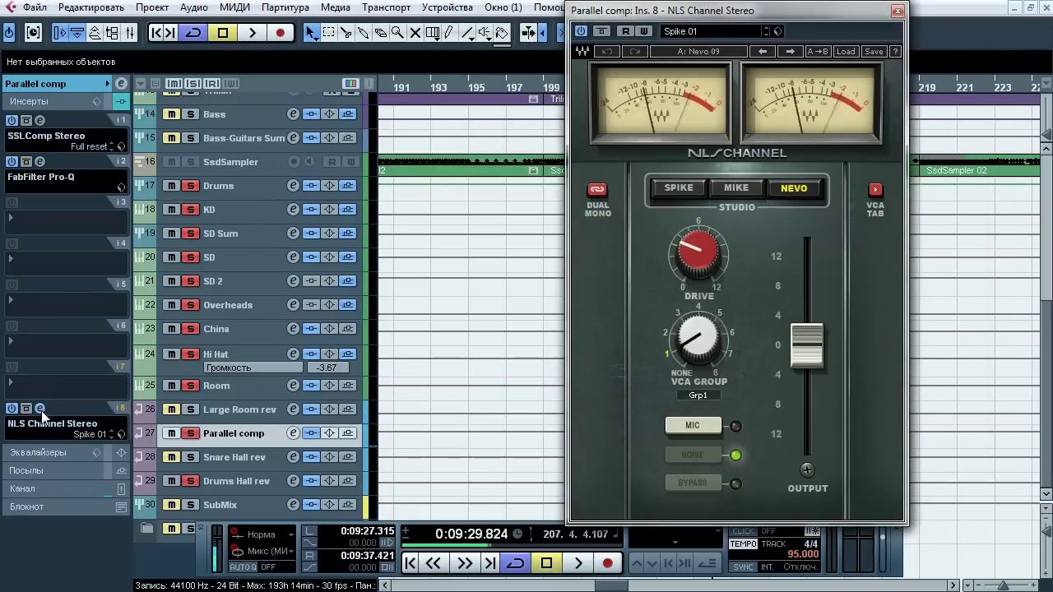
key(space)
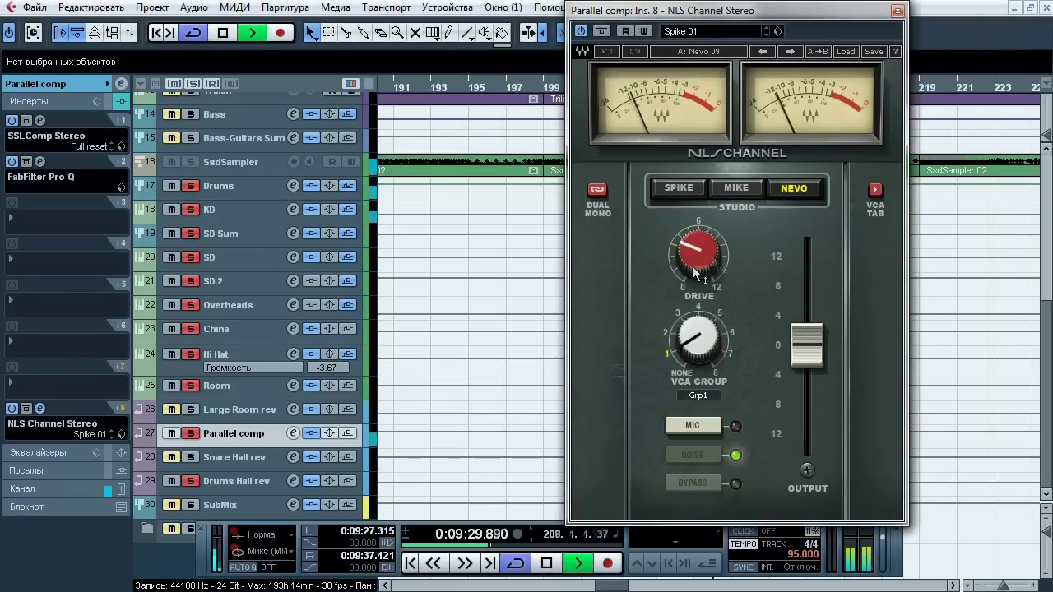
click(602, 31)
click(602, 31)
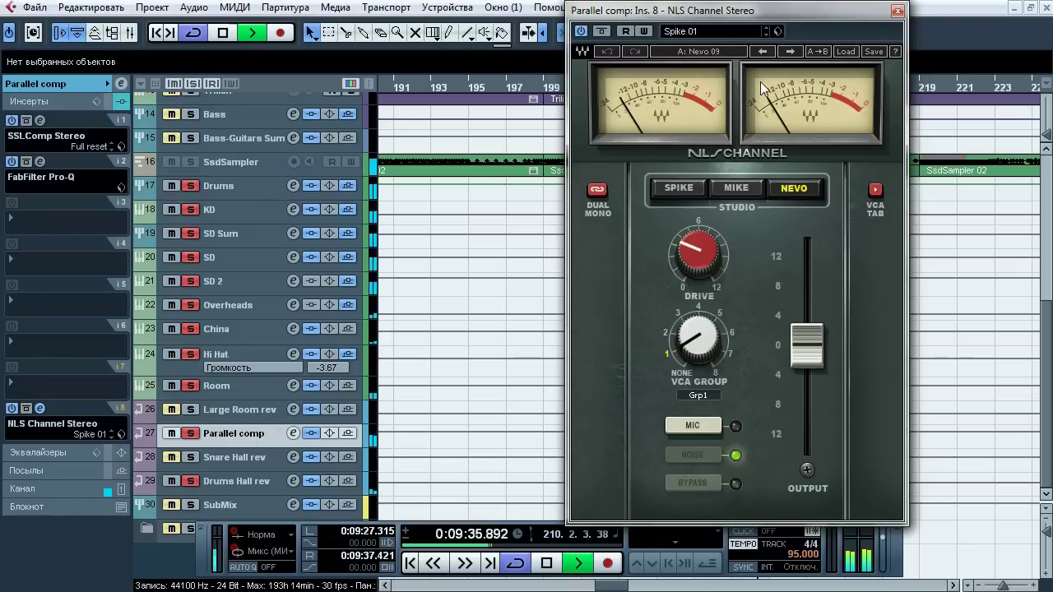
key(space)
click(898, 11)
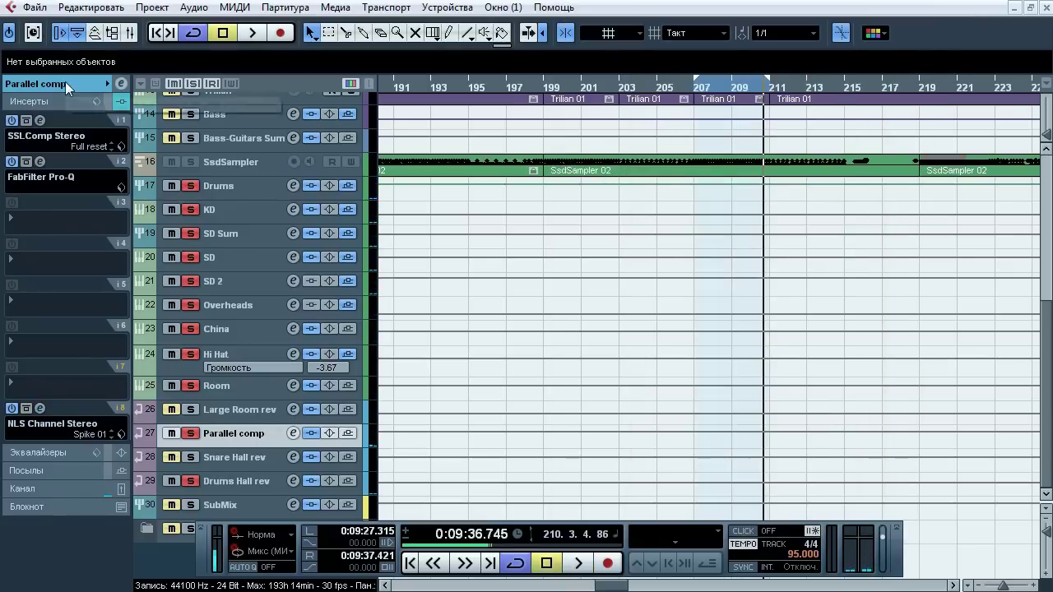
Route the Parallel comp track's output back to SubMix
click(68, 86)
click(49, 195)
mouse_move(57, 298)
click(223, 434)
Compare looped playback with the Parallel comp track soloed and muted, and stop
key(space)
key(space)
click(190, 436)
click(190, 436)
key(space)
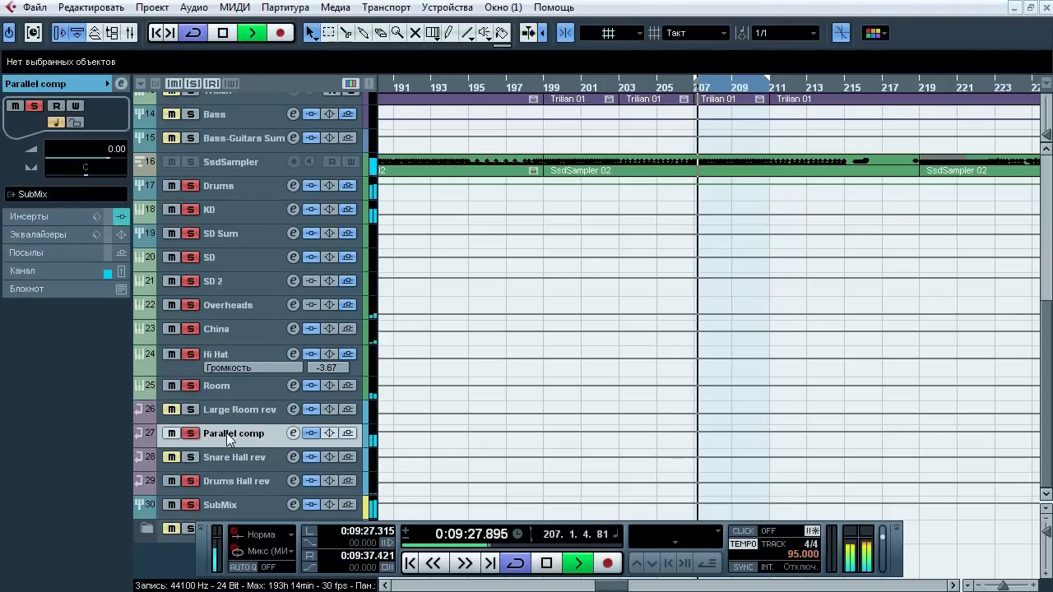
click(190, 433)
click(176, 434)
key(space)
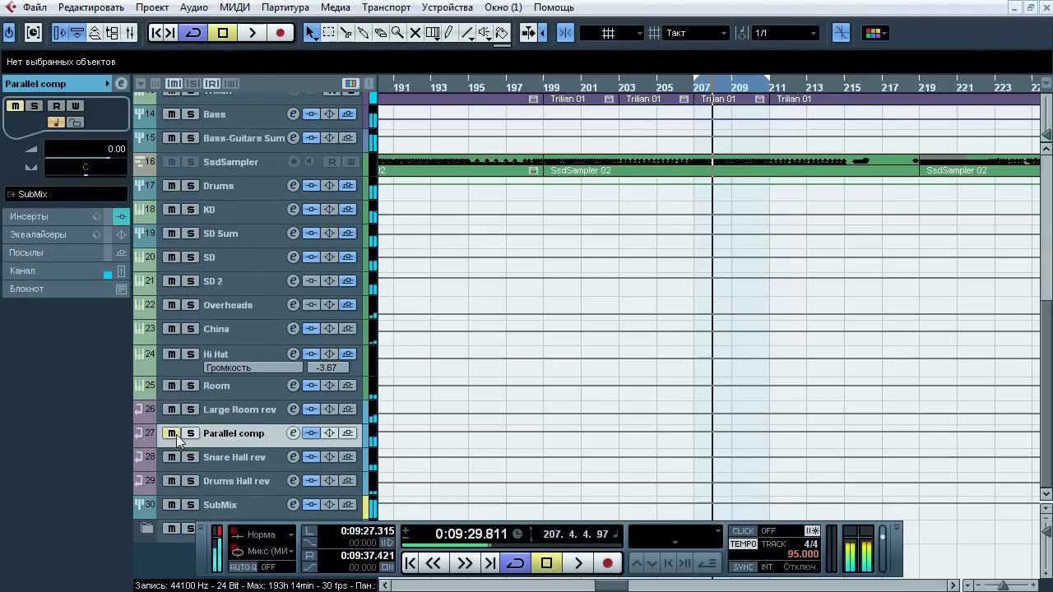
Solo Parallel comp again, listen to the loop while toggling its solo, stop and turn off all solos
click(190, 438)
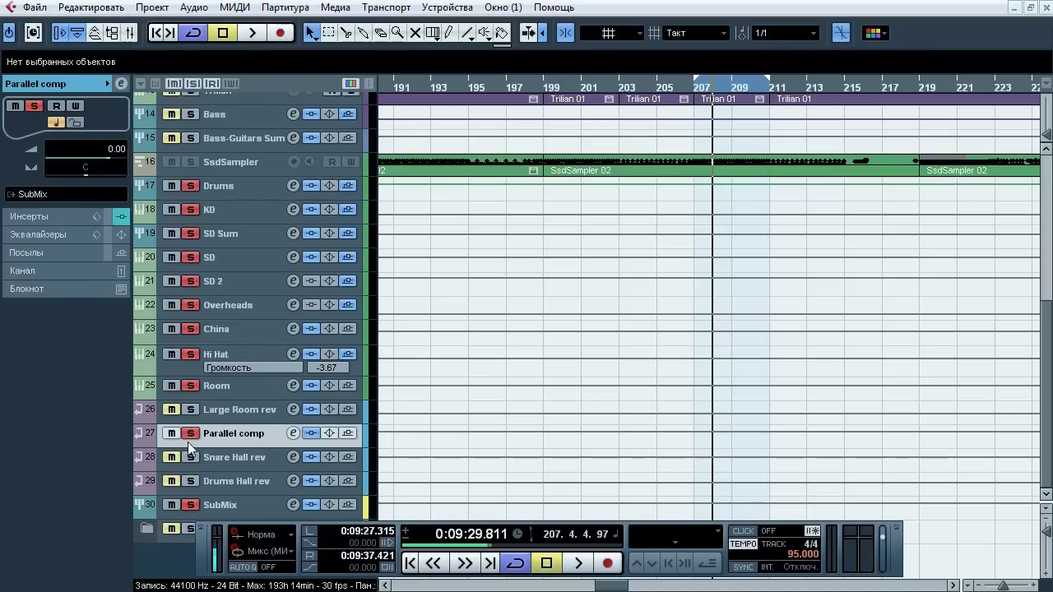
key(space)
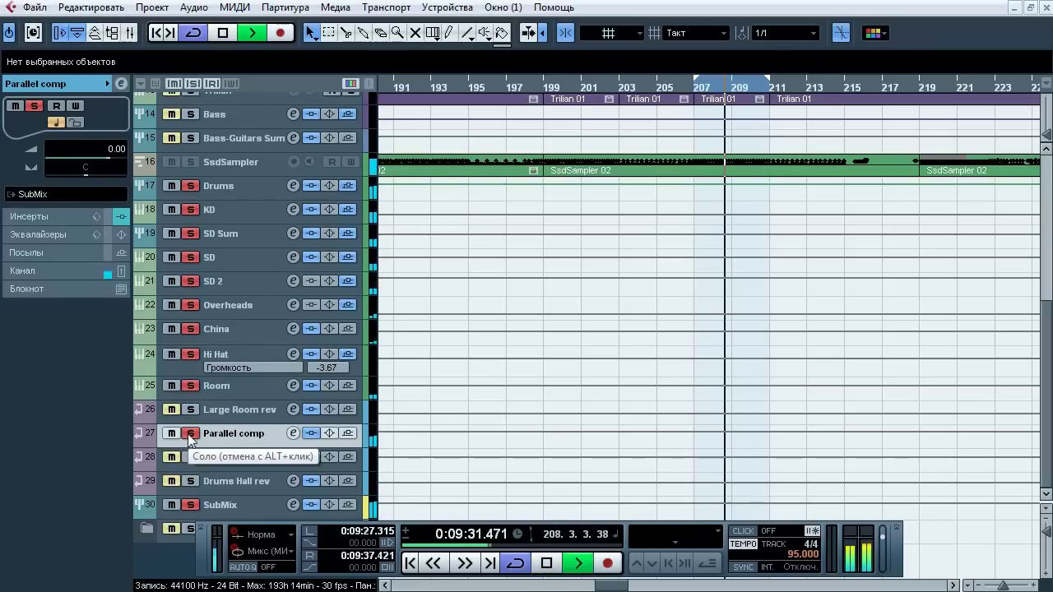
click(188, 439)
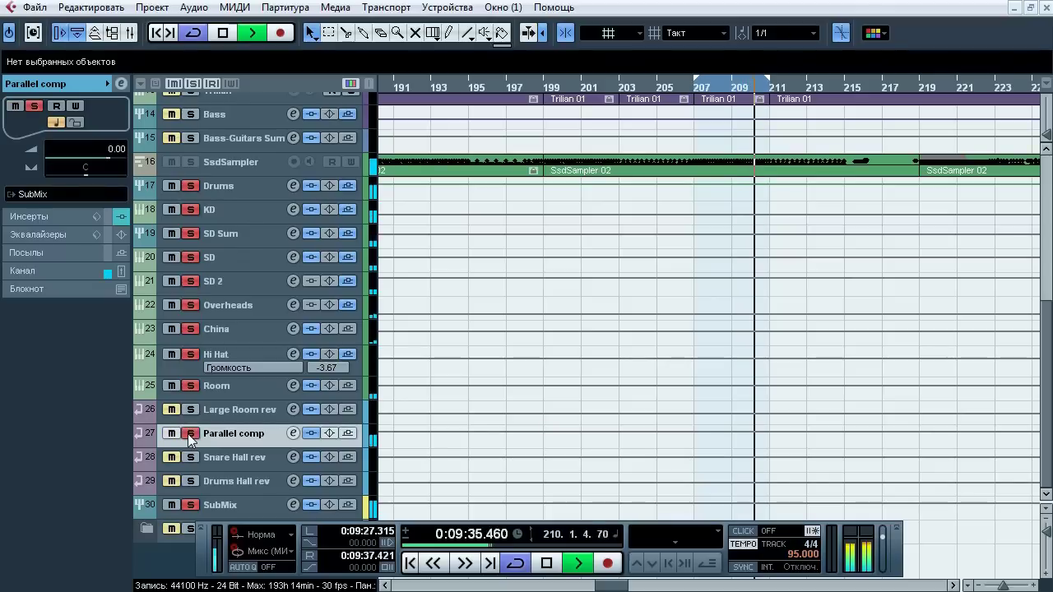
click(190, 436)
key(space)
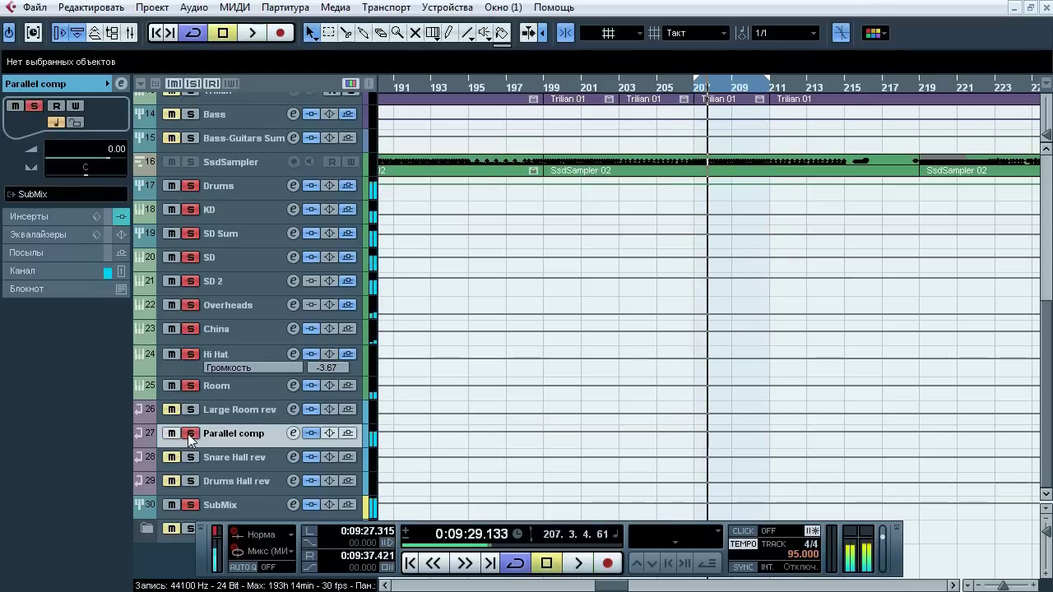
click(191, 83)
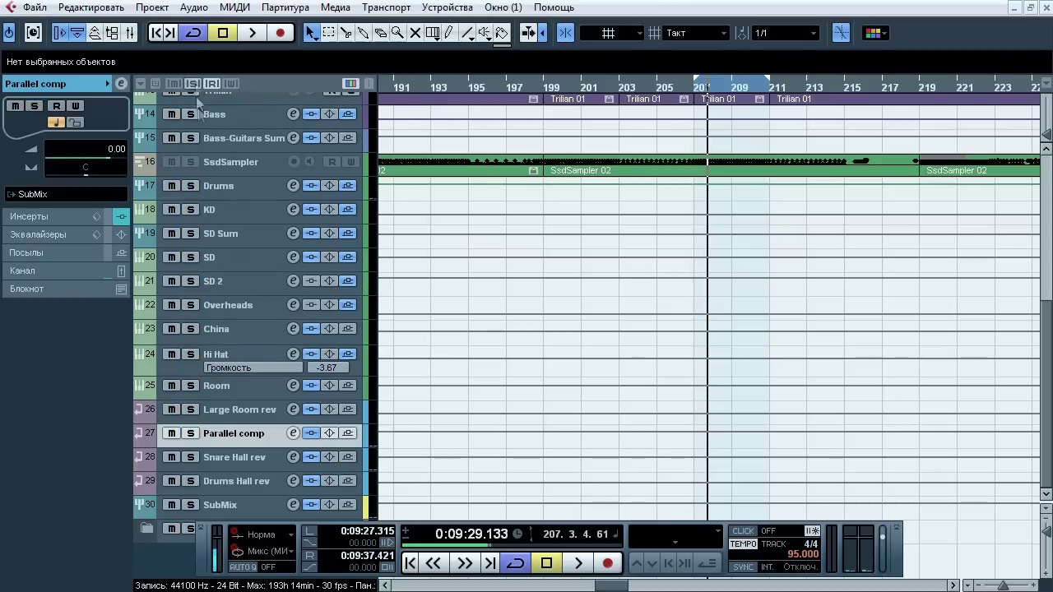
Solo the Snare Hall rev track, listen to the looped section and stop playback
click(237, 462)
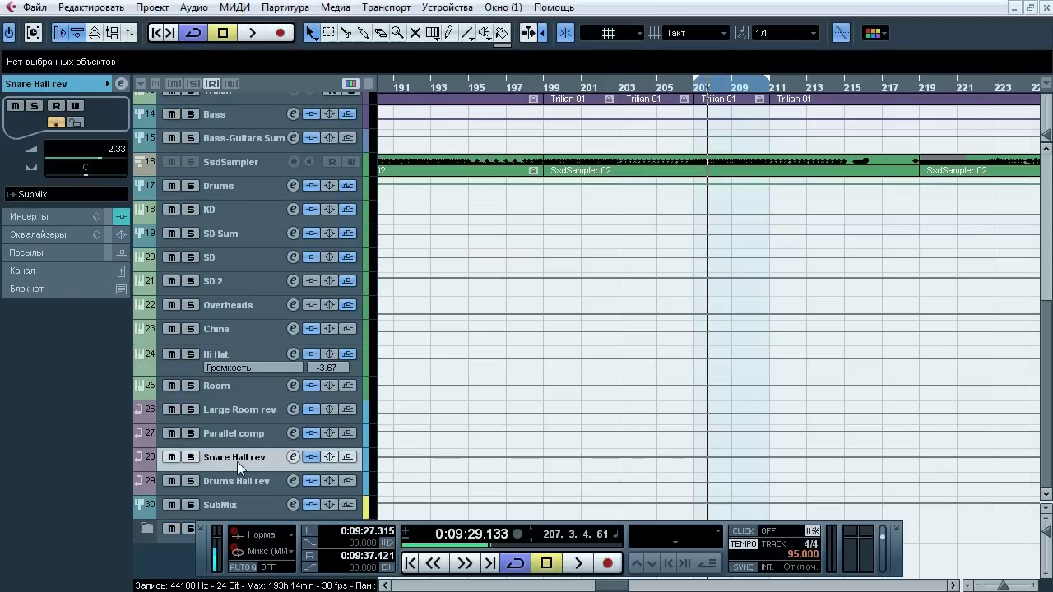
click(196, 459)
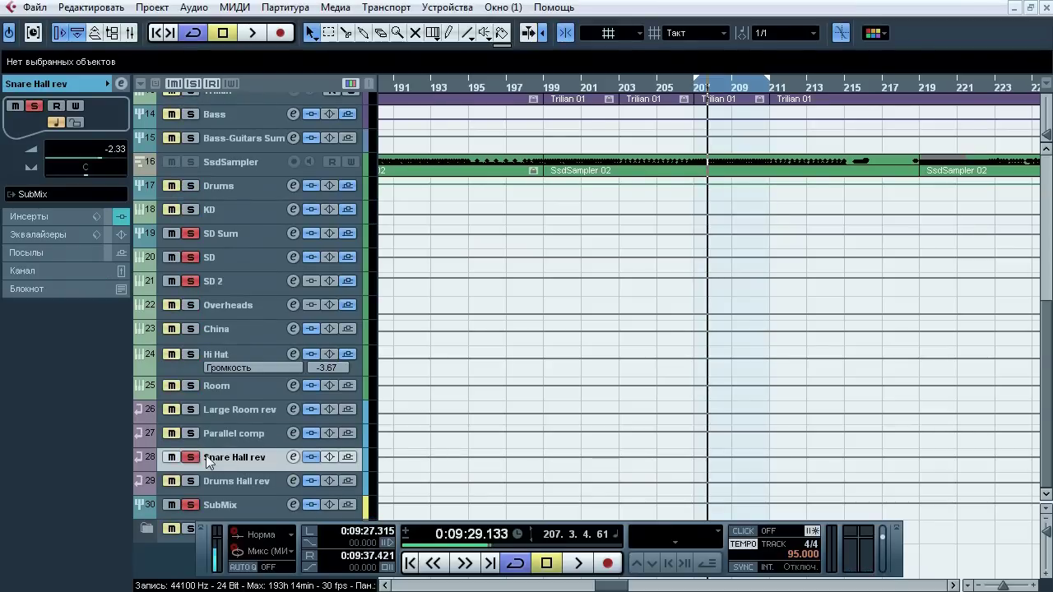
key(space)
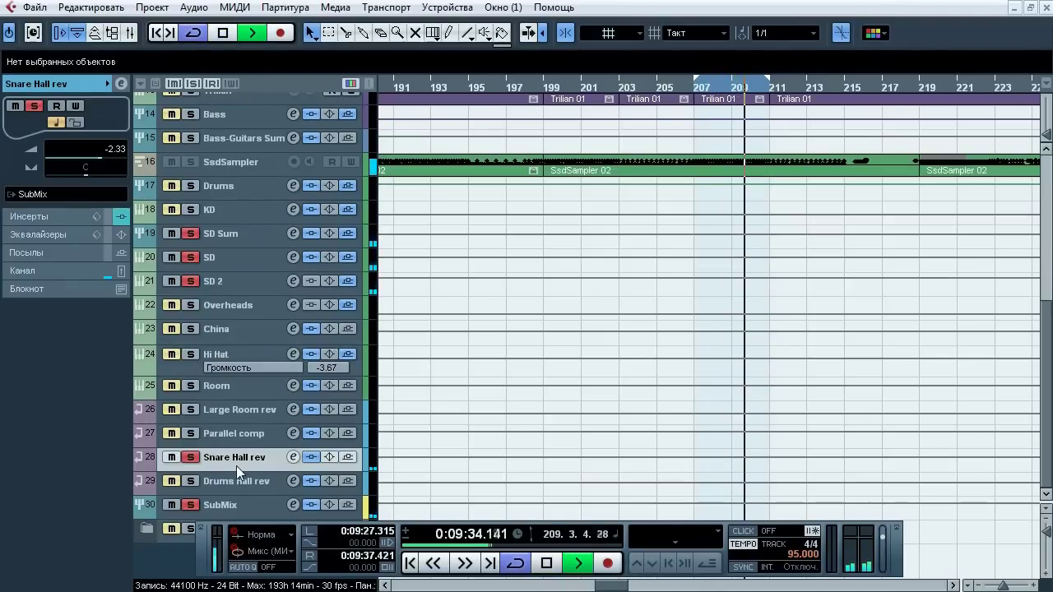
key(space)
Show Snare Hall rev's inserts, review the ValhallaVintageVerb settings and close the plugin
click(46, 217)
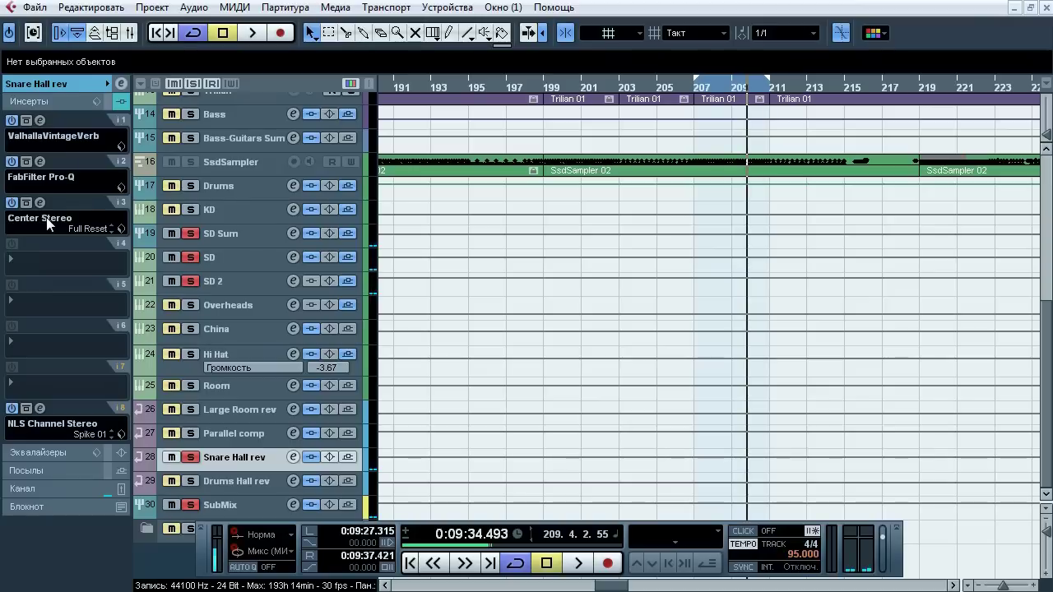
click(39, 121)
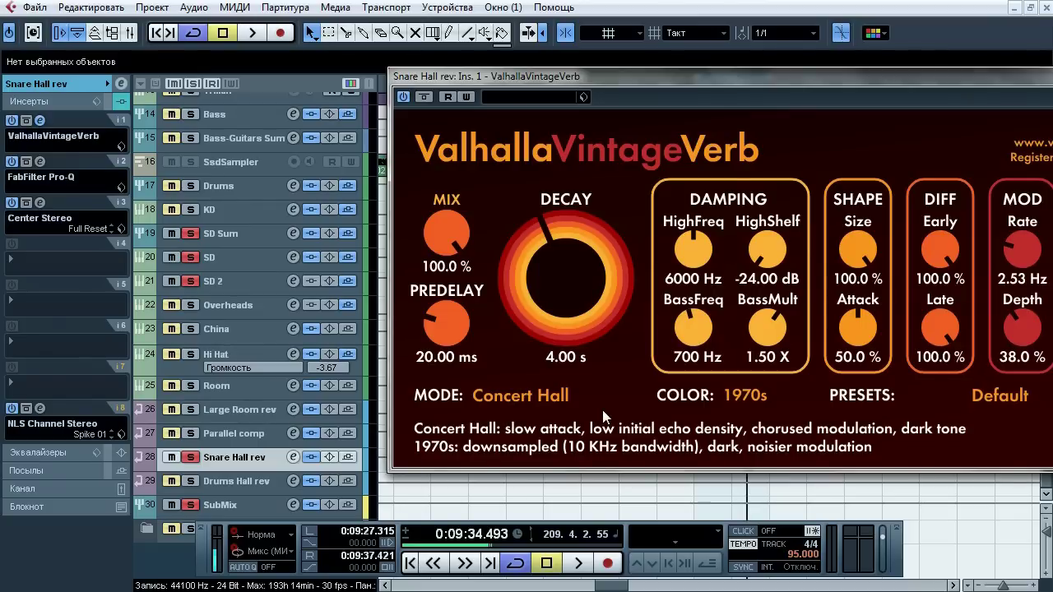
click(39, 121)
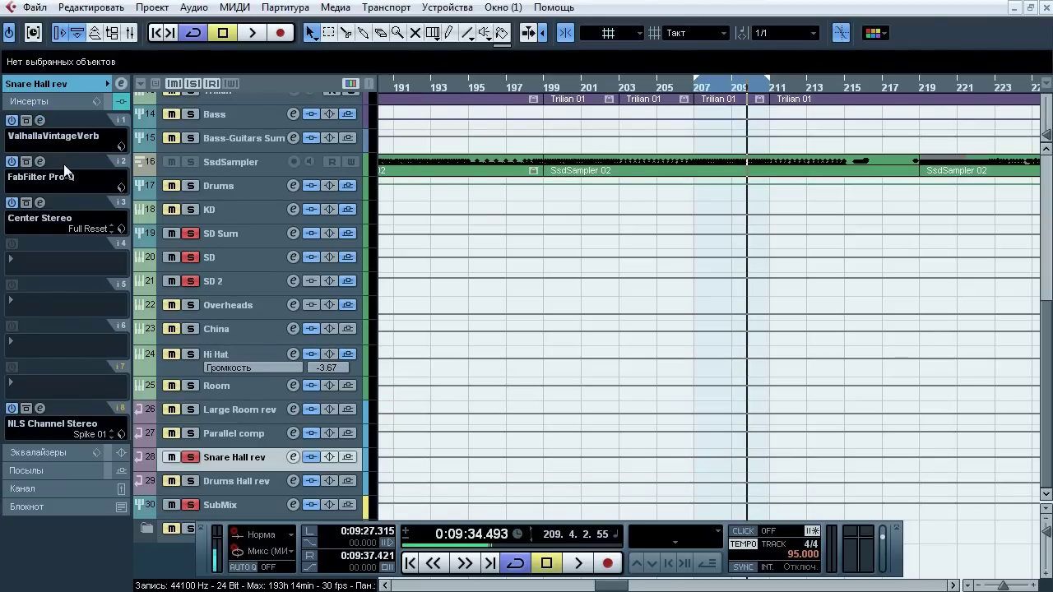
Open Snare Hall rev's FabFilter Pro-Q, compare looped playback bypassed and active, inspect both EQ cuts, stop and close it
click(40, 162)
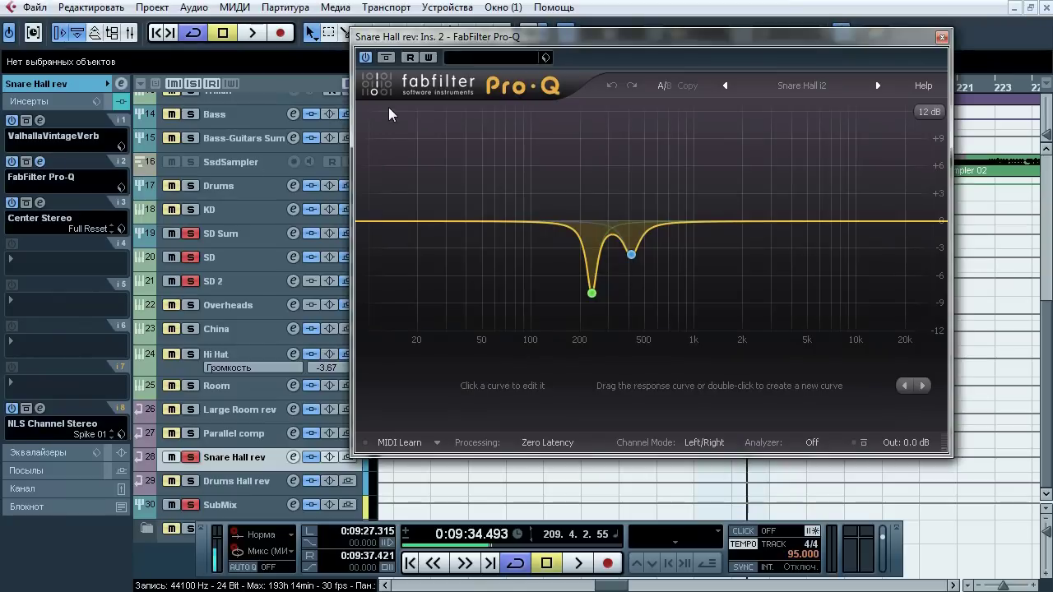
key(space)
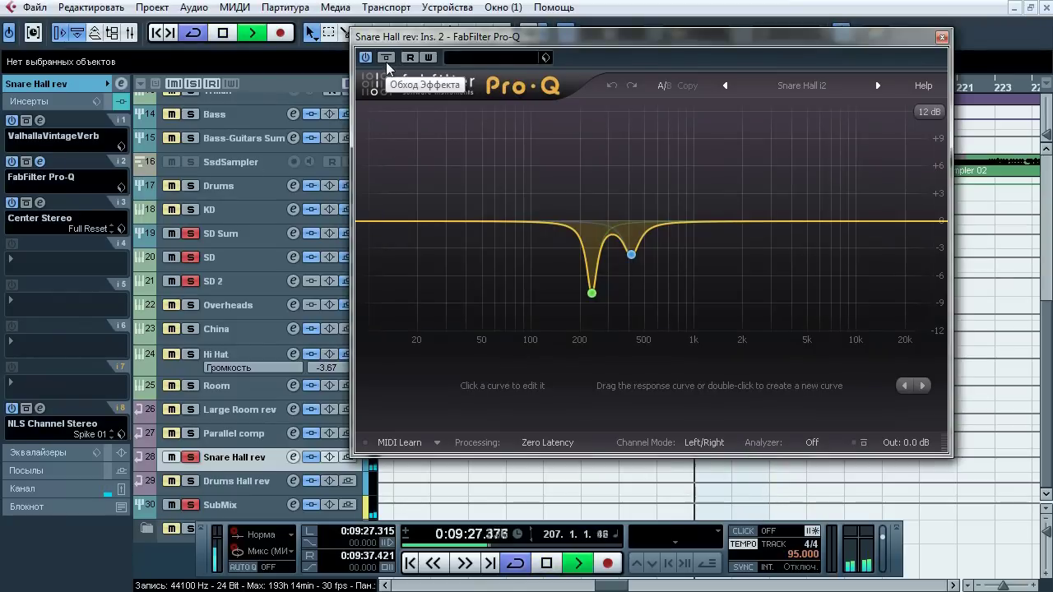
click(385, 59)
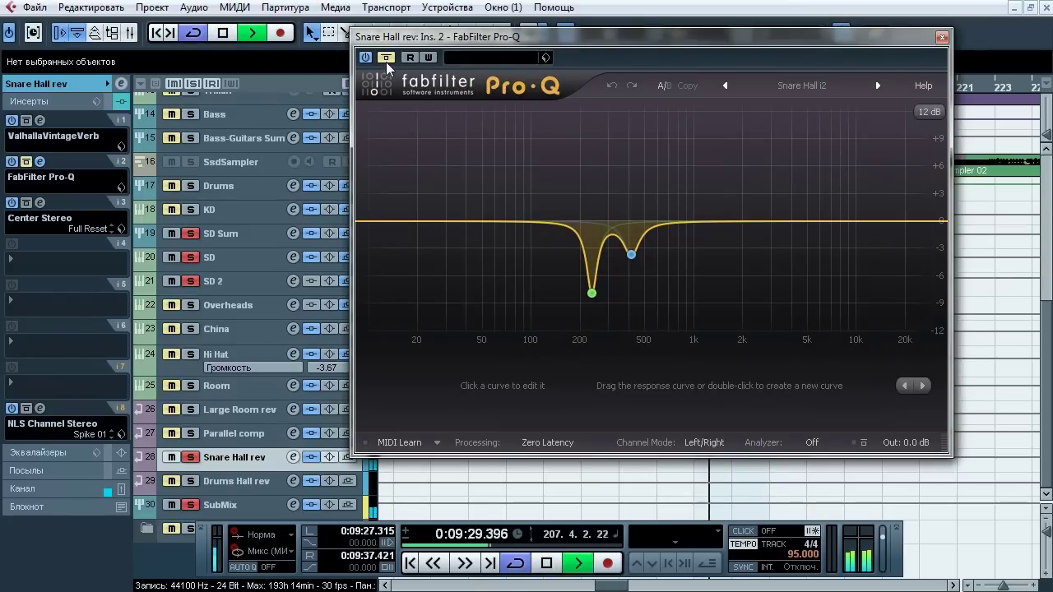
click(386, 62)
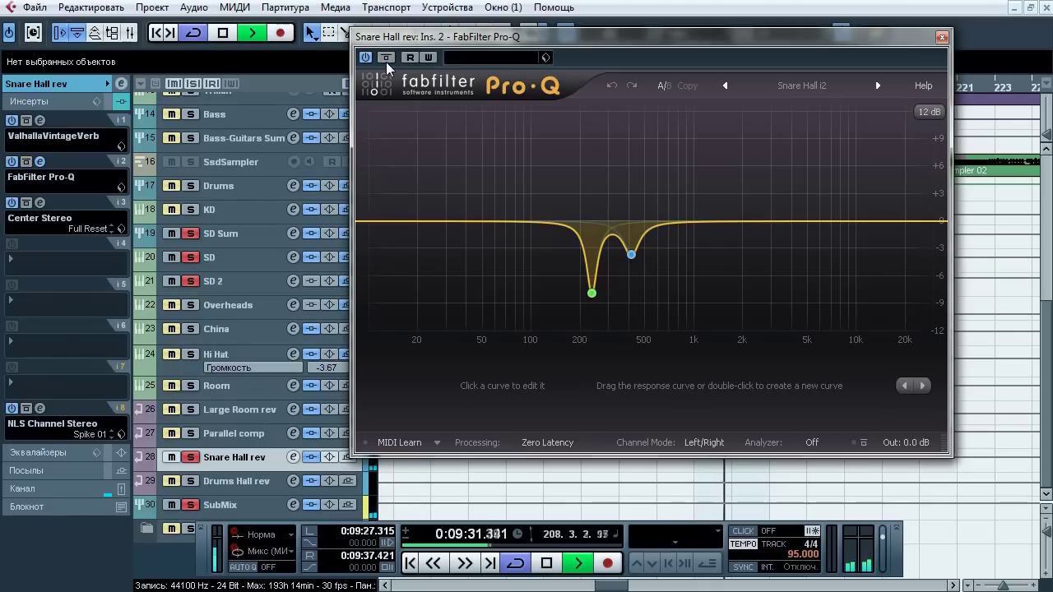
click(387, 62)
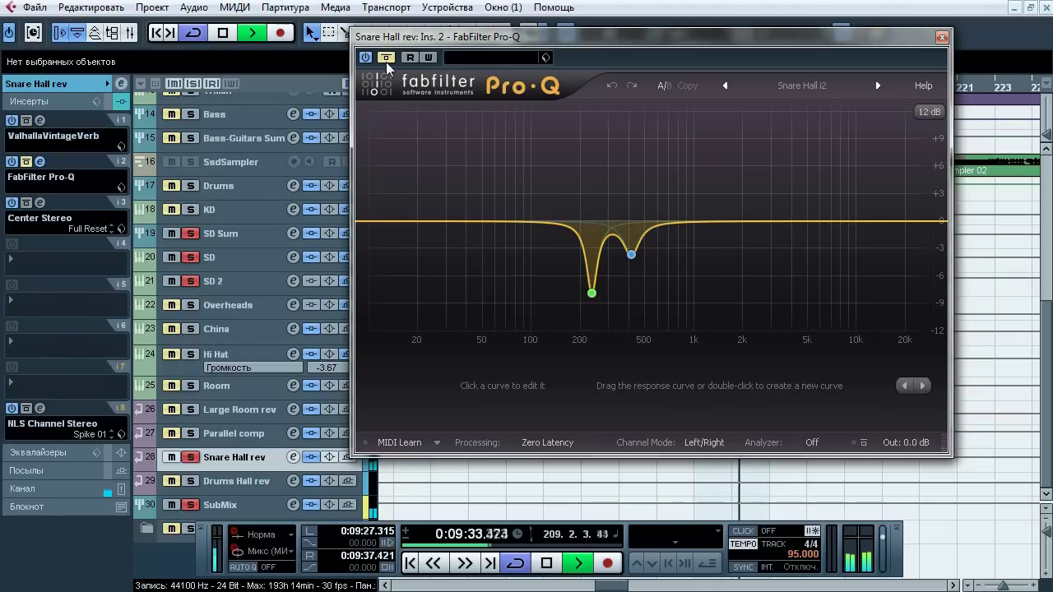
click(386, 62)
mouse_move(616, 317)
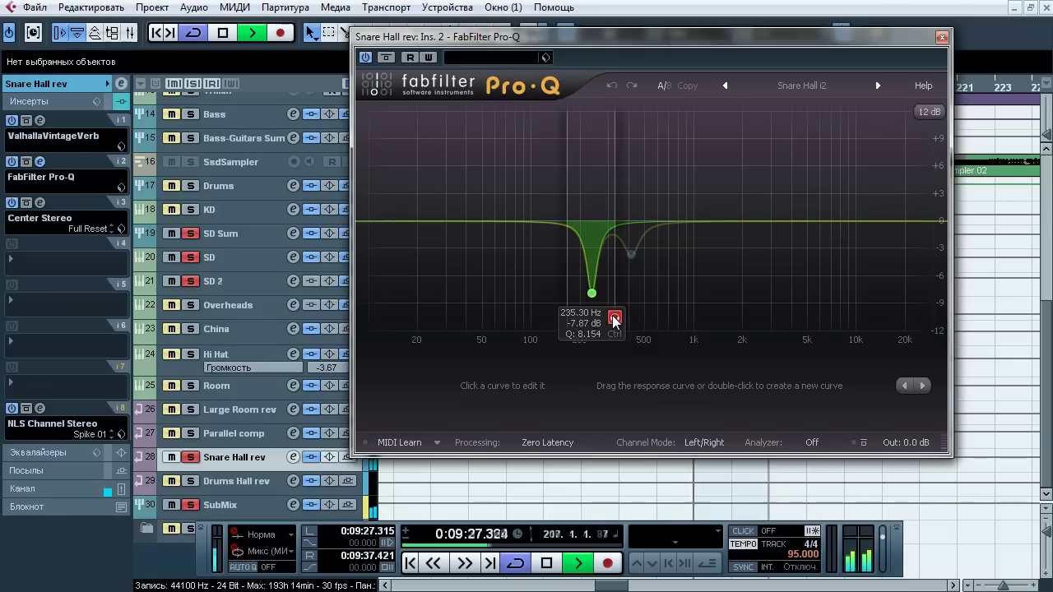
mouse_move(631, 257)
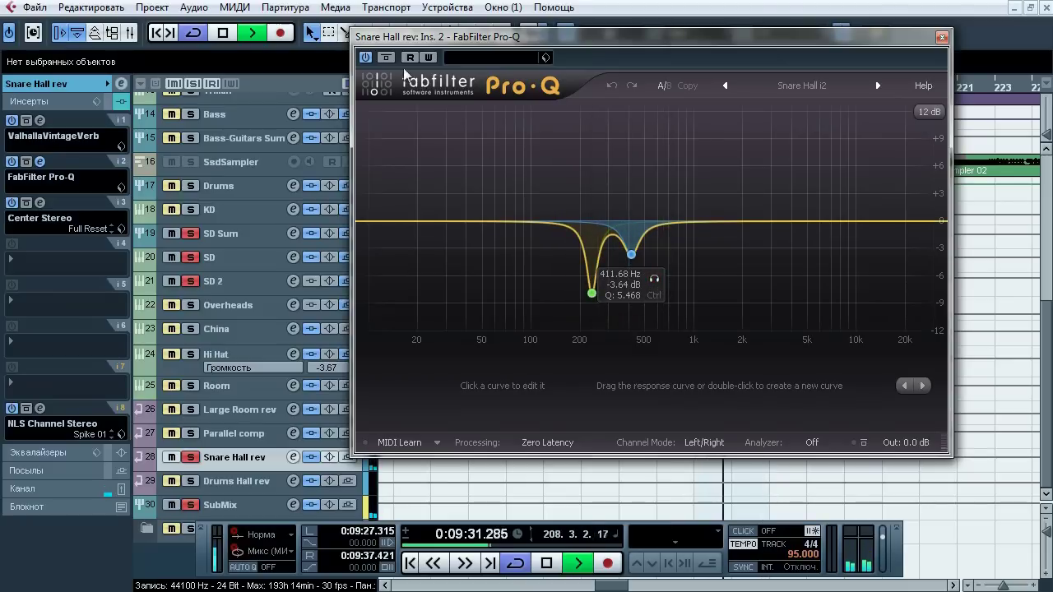
key(space)
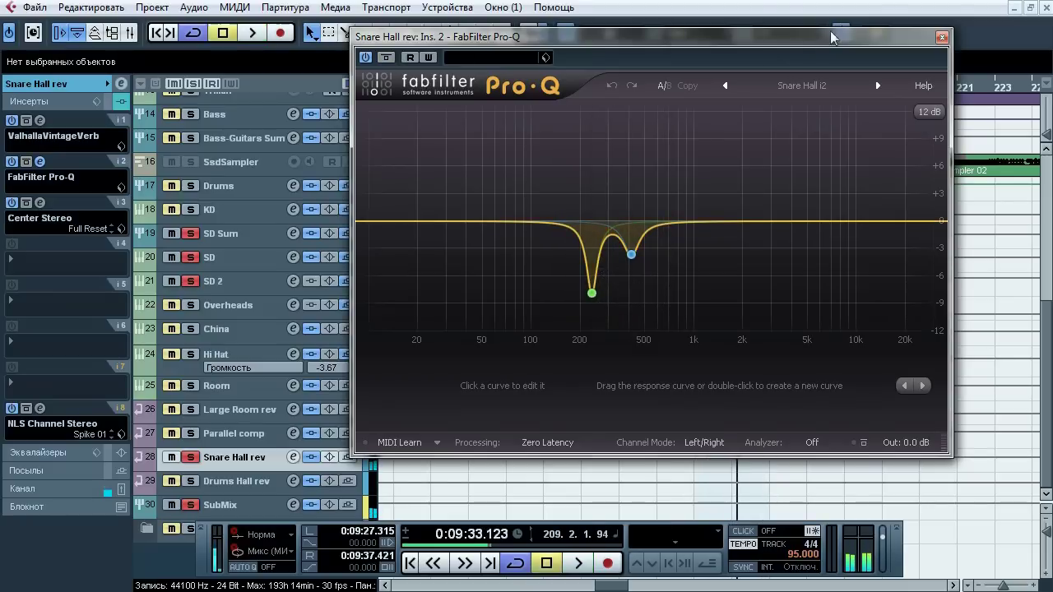
click(942, 37)
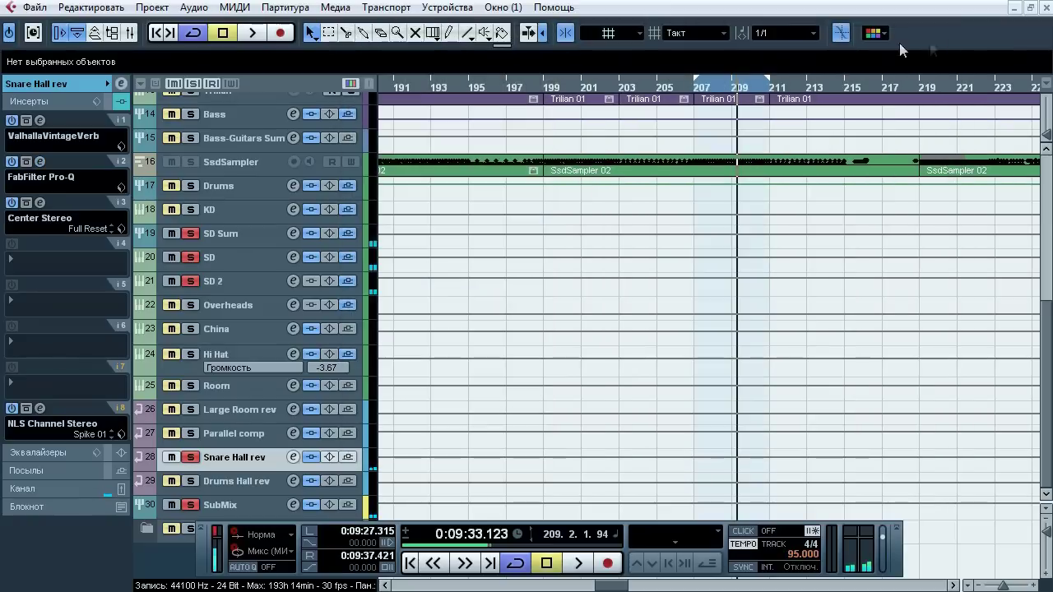
Open Snare Hall rev's Center Stereo, compare looped playback with it bypassed and active, leave it active, stop and close it
click(39, 203)
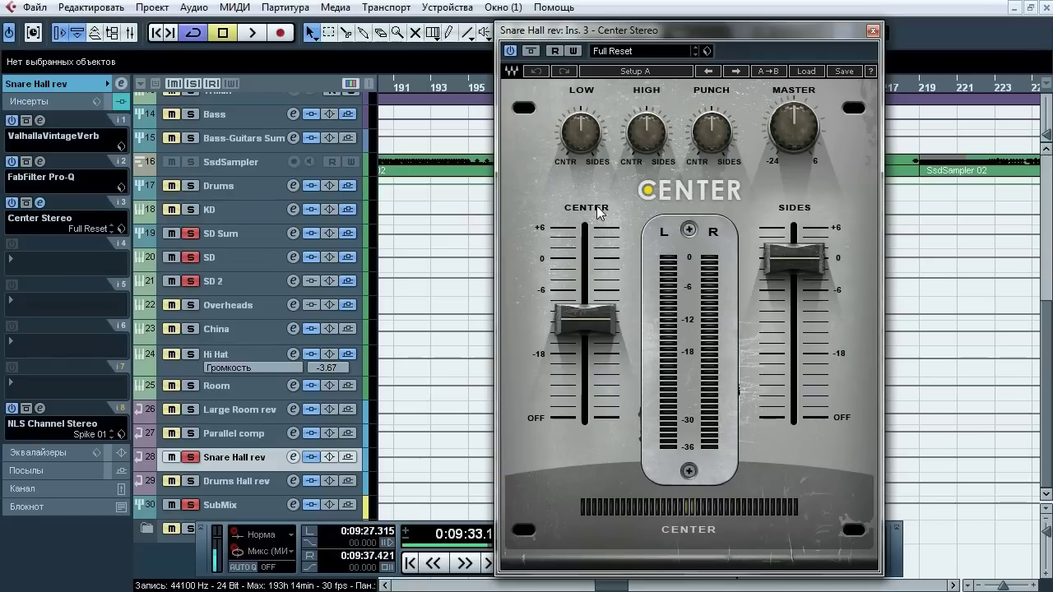
key(space)
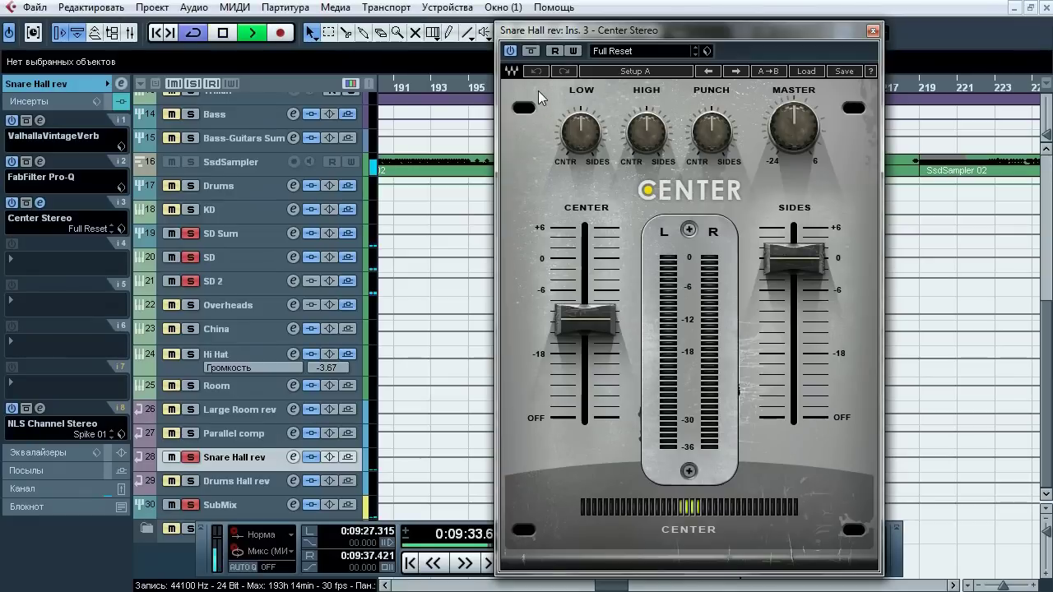
click(532, 52)
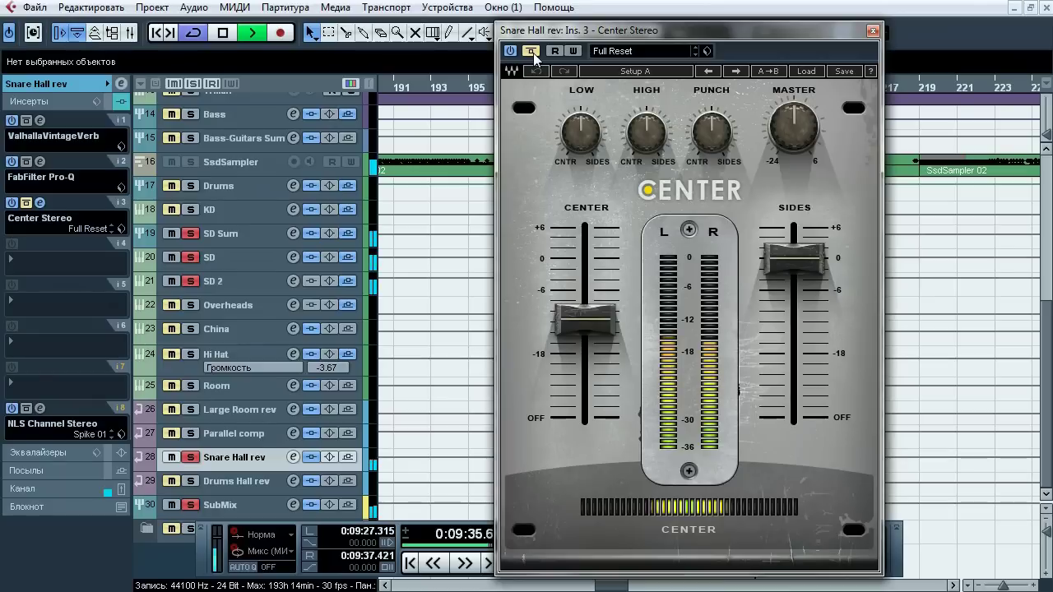
click(533, 52)
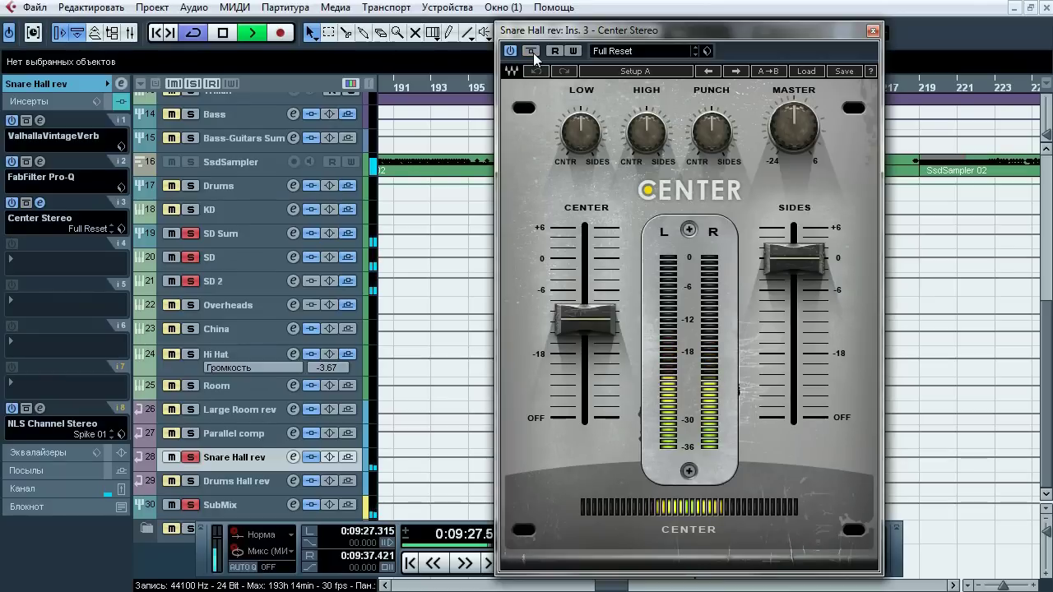
key(space)
click(873, 31)
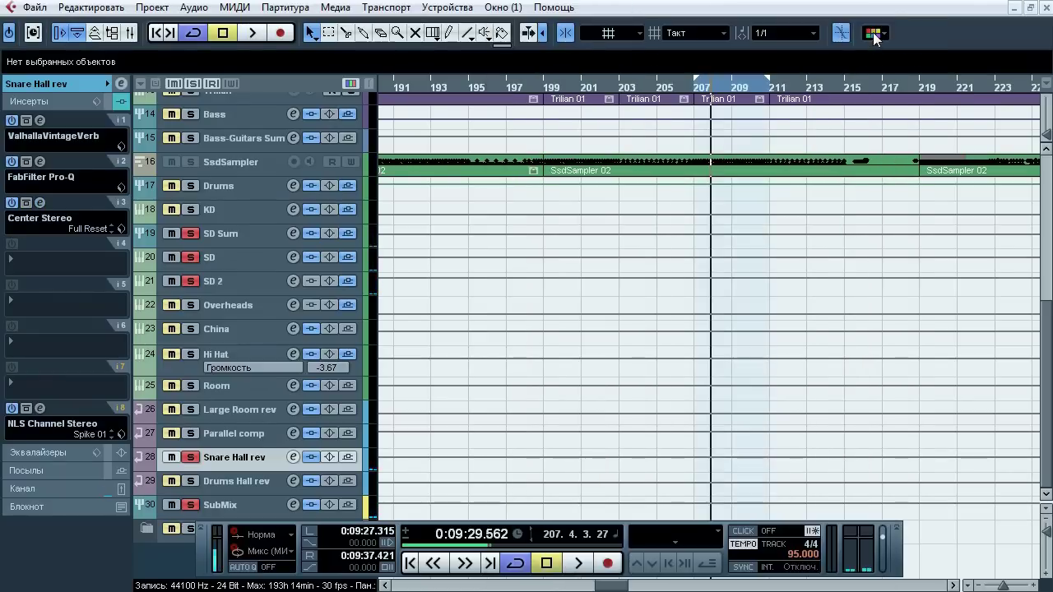
Open Snare Hall rev's NLS Channel Stereo, compare looped playback with it bypassed and active, leave it active, stop and close it
click(40, 409)
key(space)
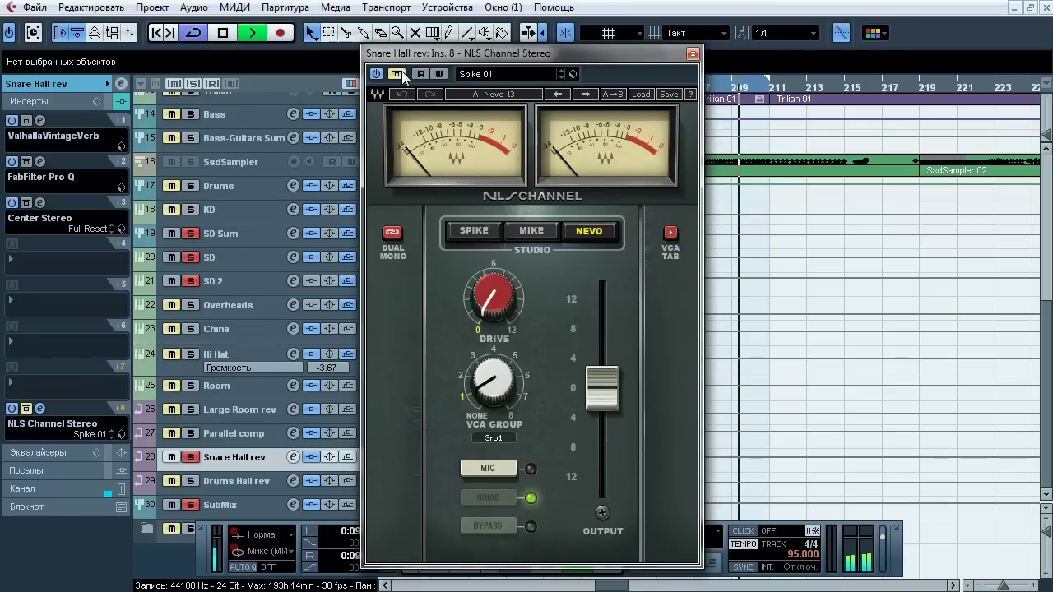
key(space)
click(693, 54)
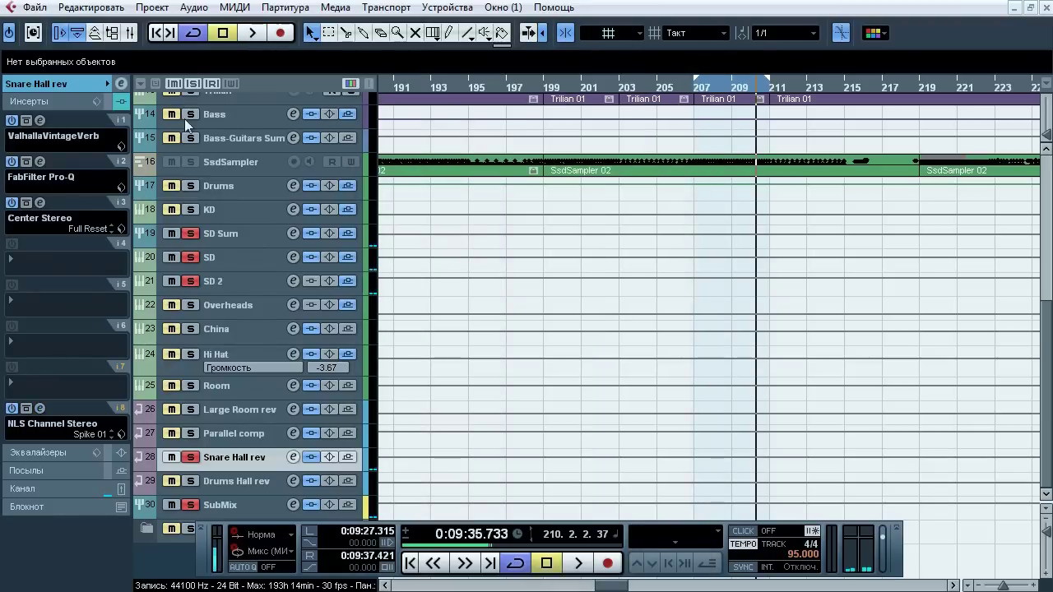
Turn off all solos and route the Drums Hall rev track's output to SubMix
click(83, 88)
click(216, 486)
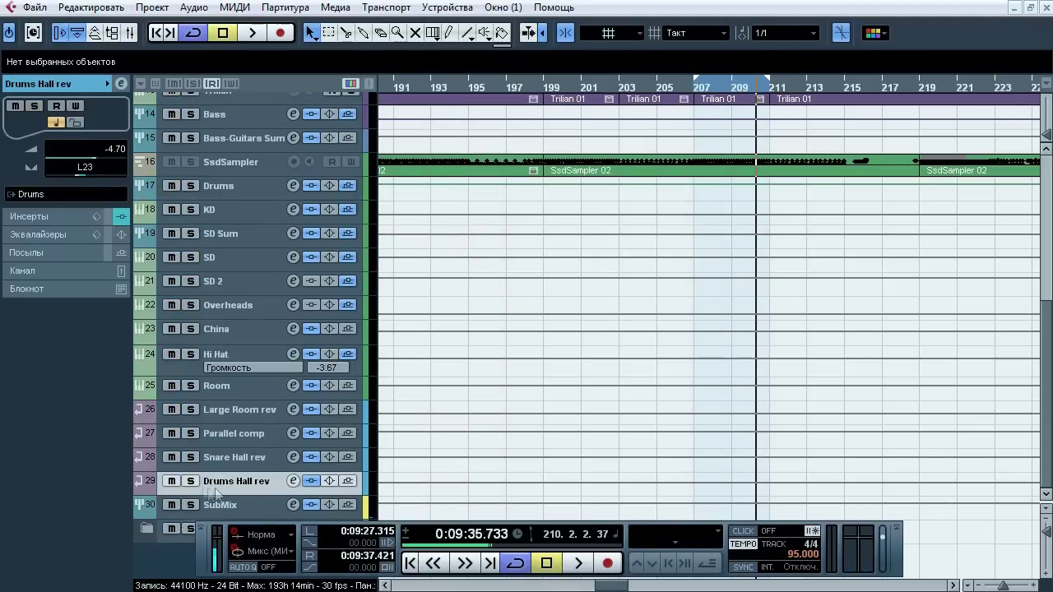
click(46, 197)
click(190, 442)
Compare looped playback of the soloed Drums Hall rev track with all its inserts bypassed and active, and stop
key(space)
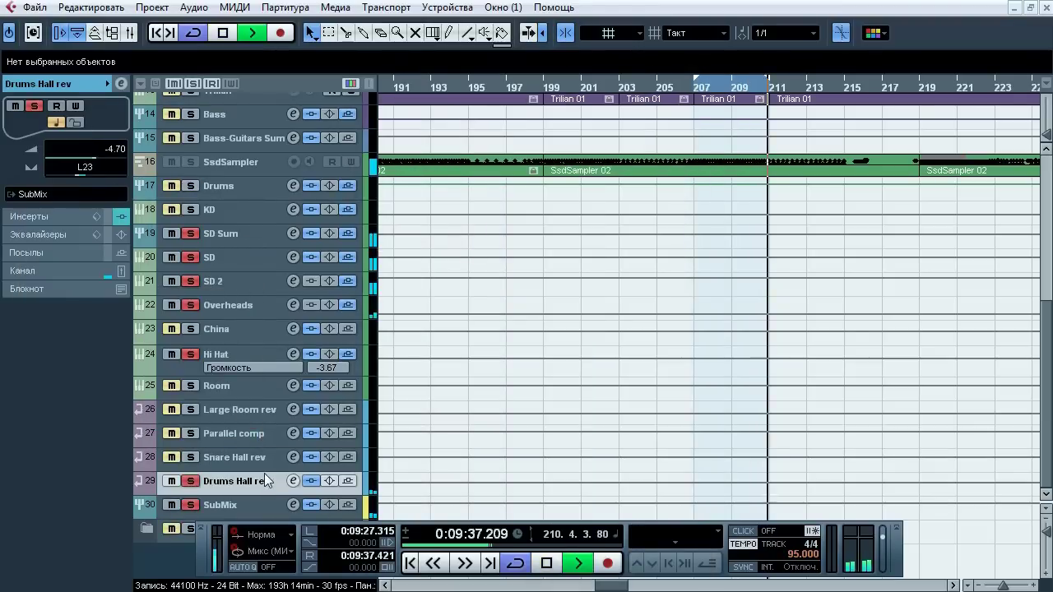
click(312, 481)
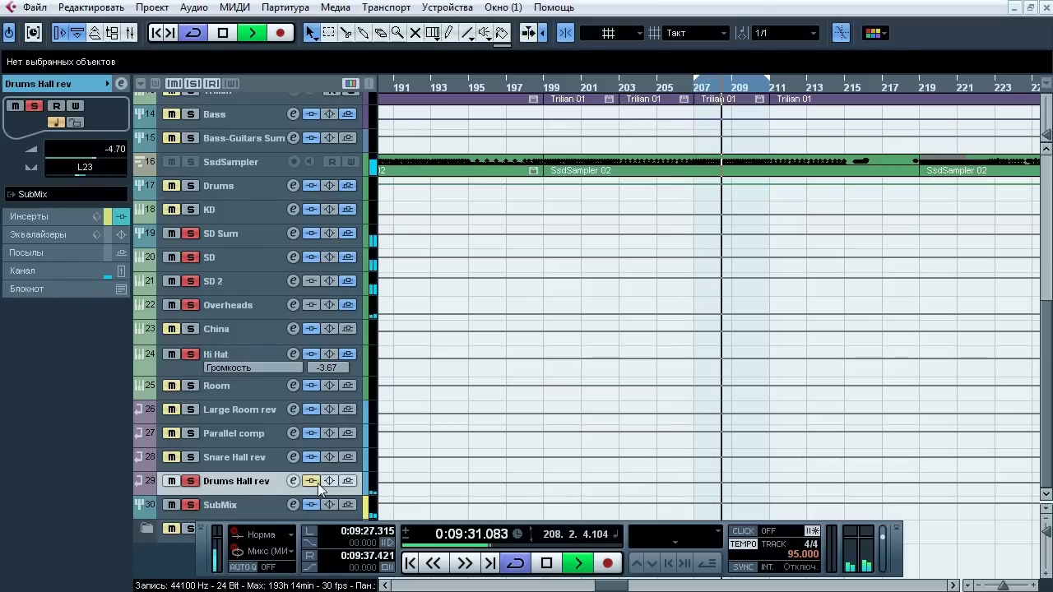
click(313, 482)
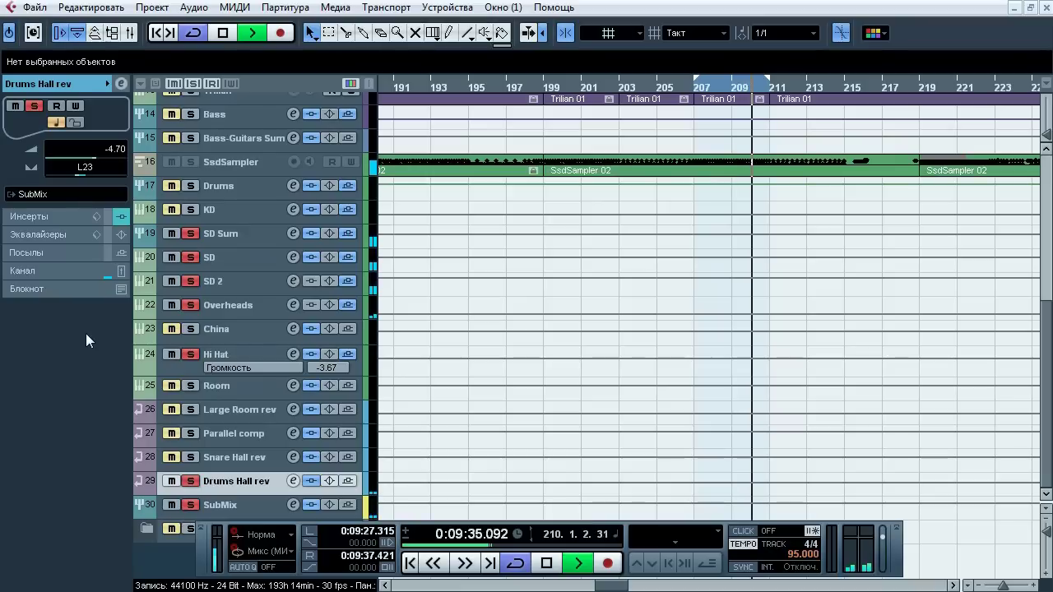
key(space)
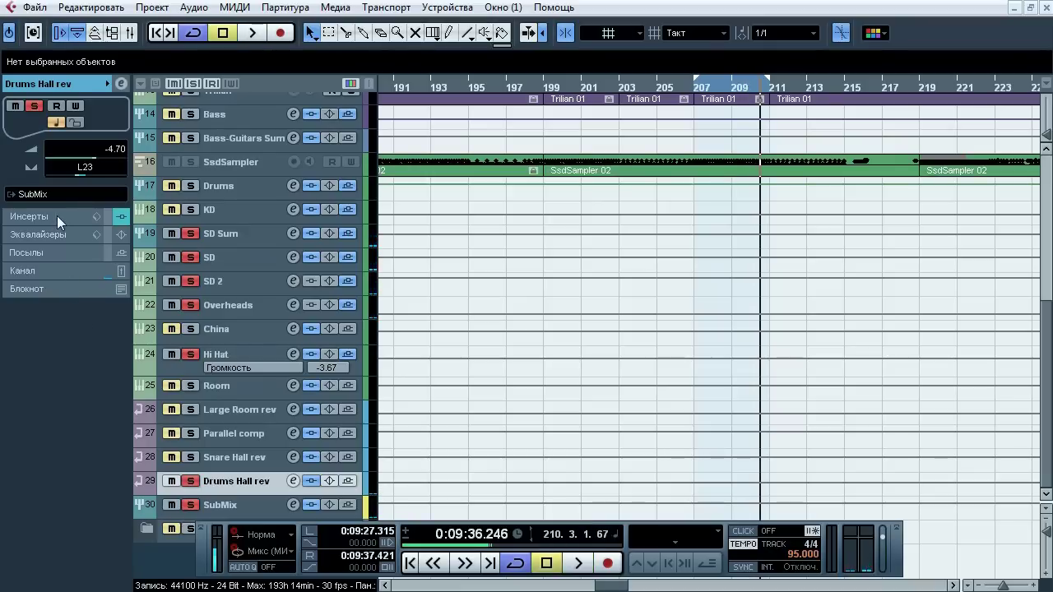
Show Drums Hall rev's inserts, review ValhallaVintageVerb's settings while listening to the loop, stop and close it
click(57, 216)
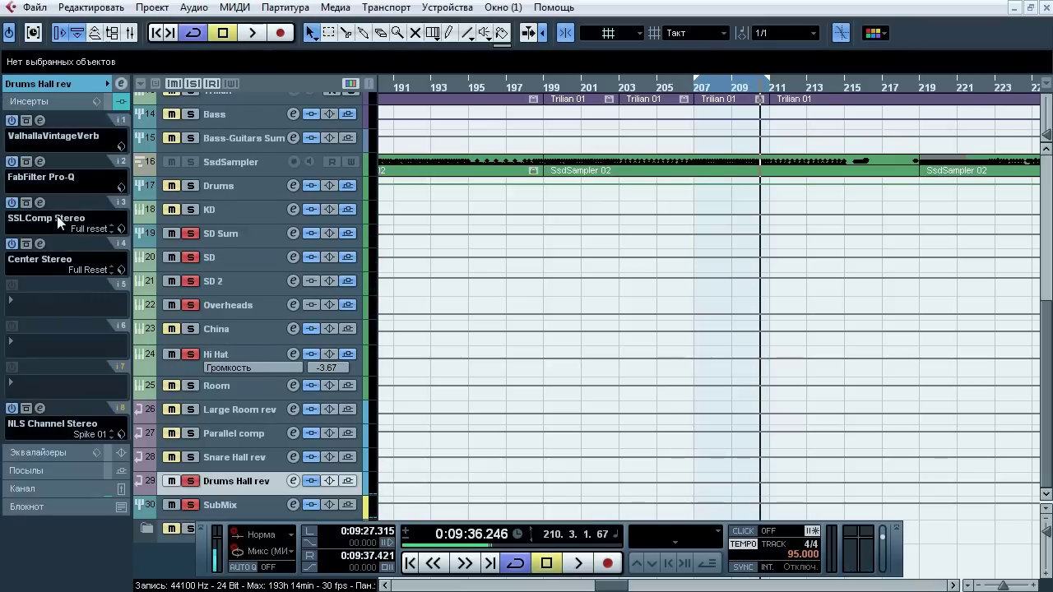
click(41, 120)
key(space)
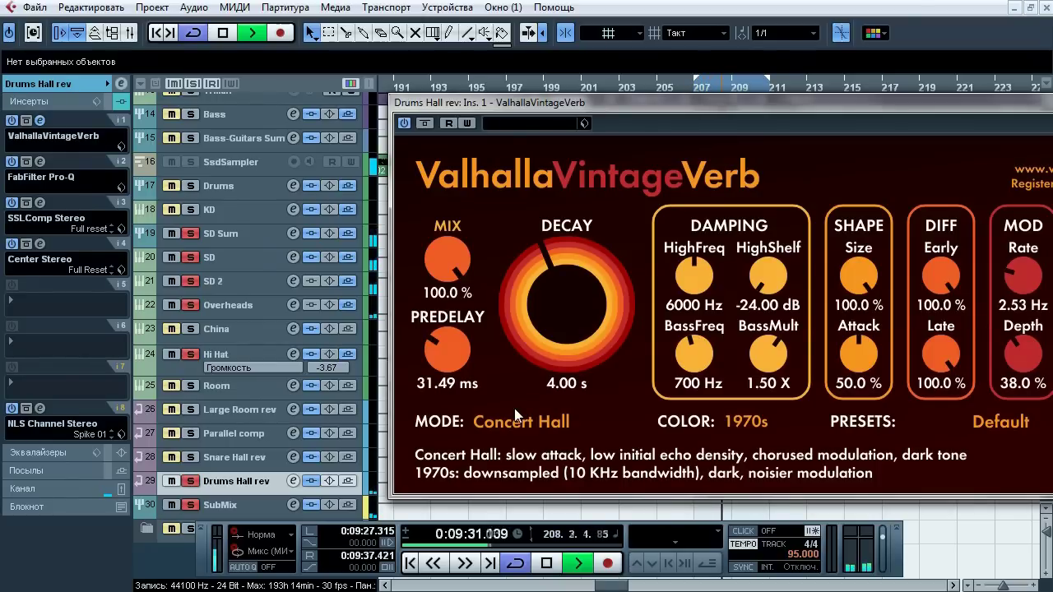
key(space)
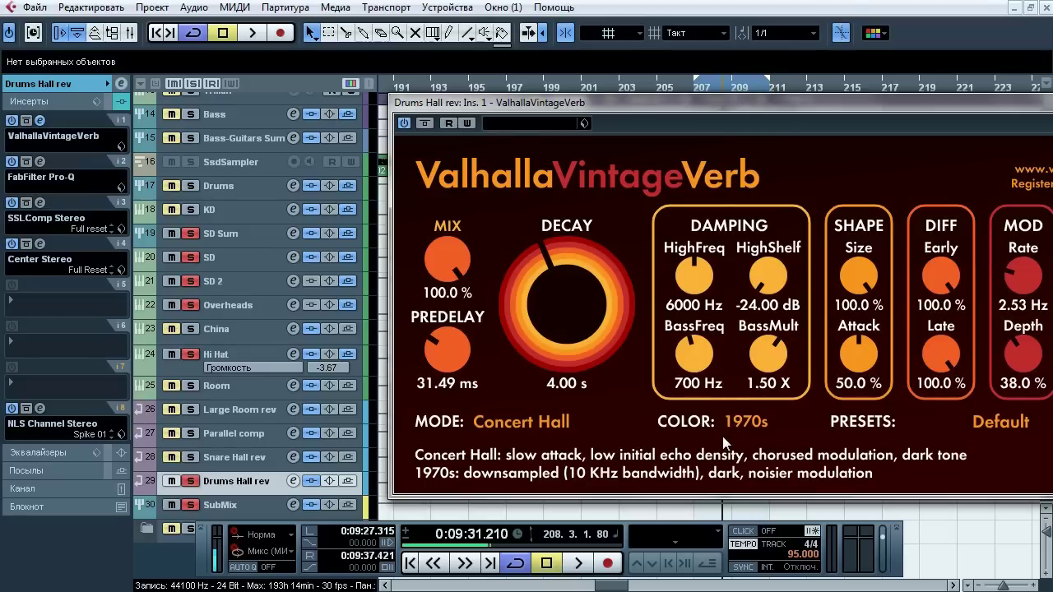
click(39, 120)
Open Drums Hall rev's FabFilter Pro-Q, compare looped playback with it bypassed and active, leave it active, stop and close it
click(39, 161)
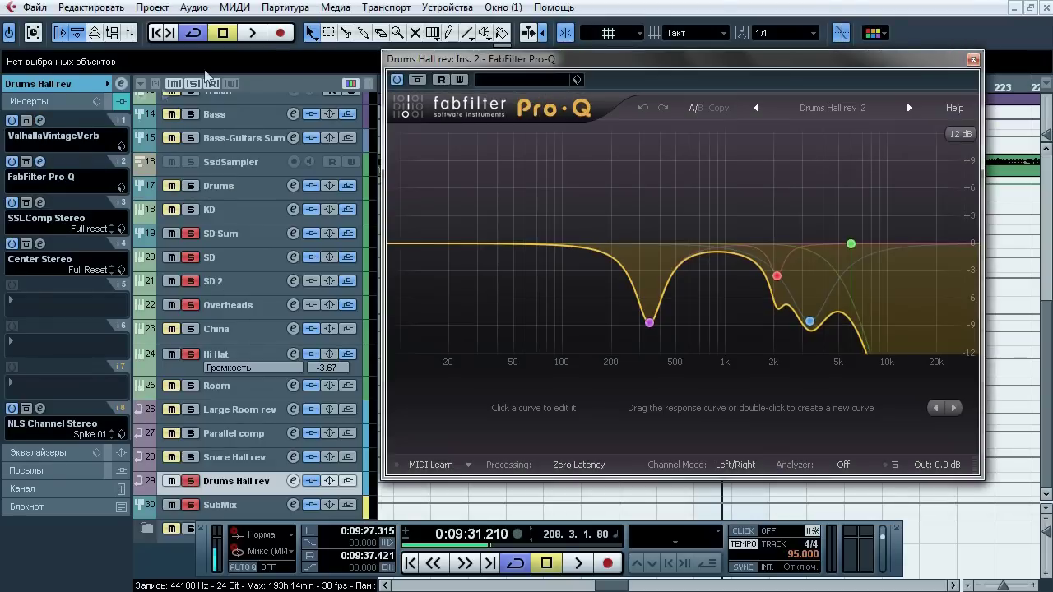
click(256, 35)
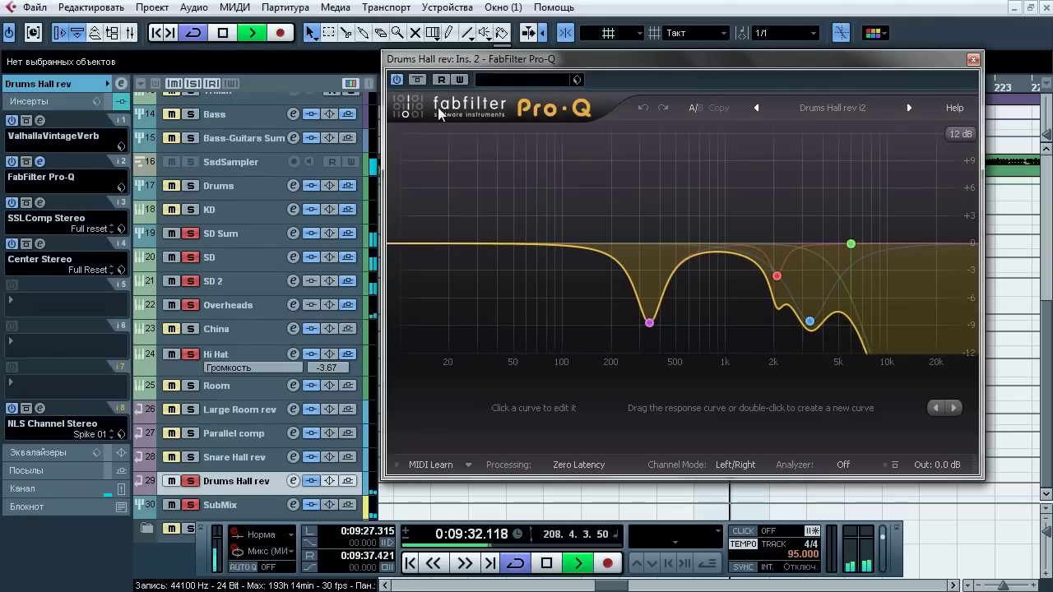
click(416, 81)
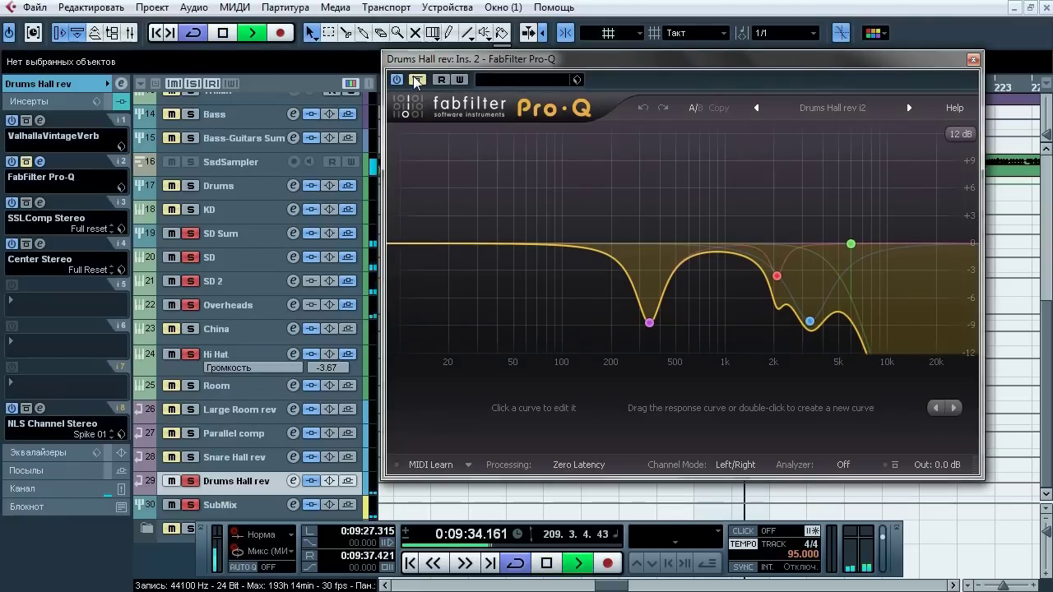
click(417, 81)
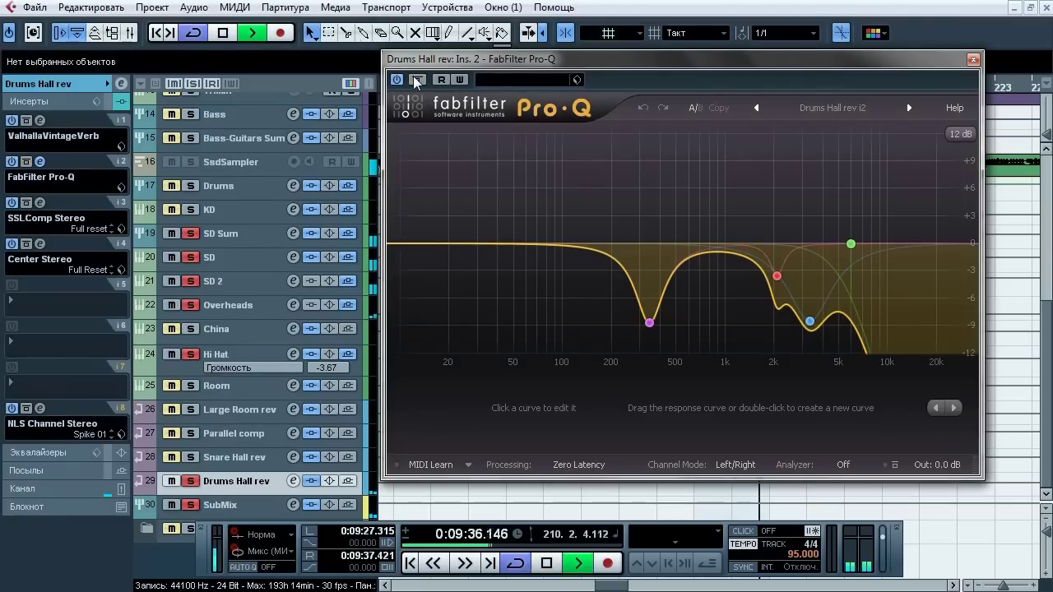
click(224, 35)
click(974, 60)
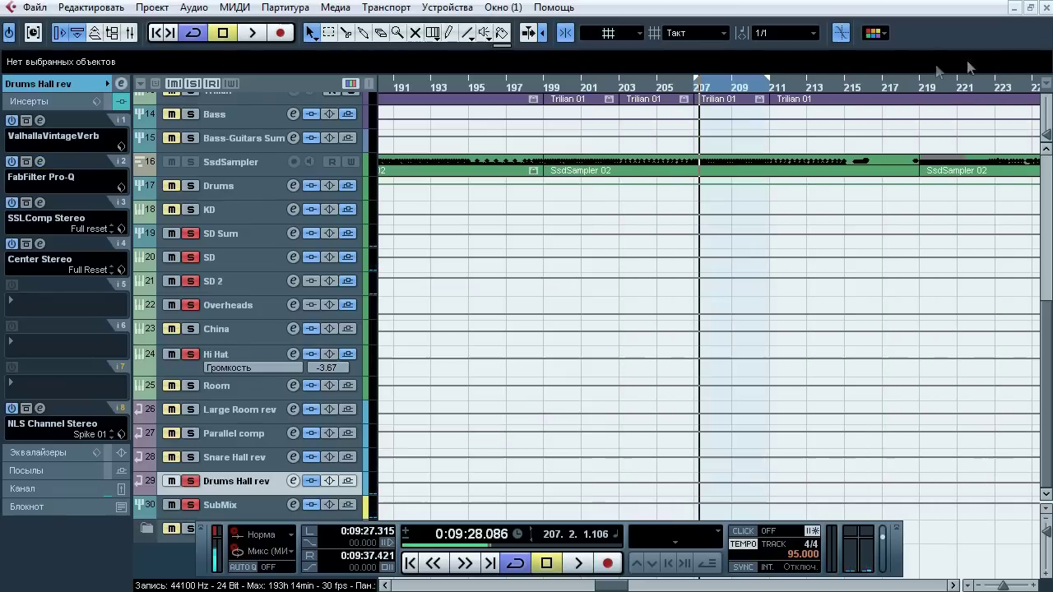
Open Drums Hall rev's SSLComp Stereo, review its settings while listening to the loop, stop playback and close it
click(39, 202)
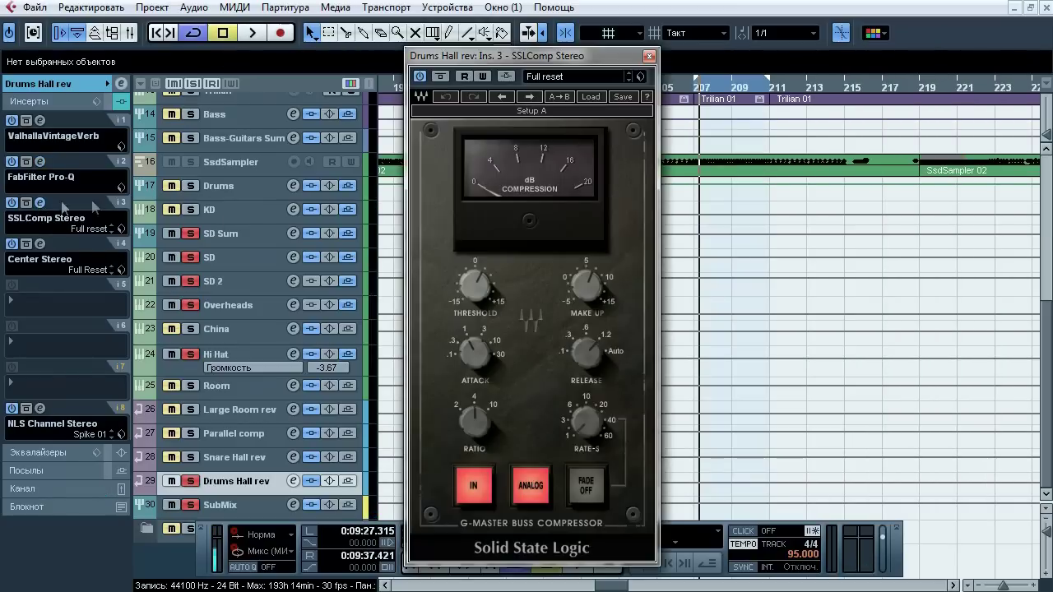
click(251, 34)
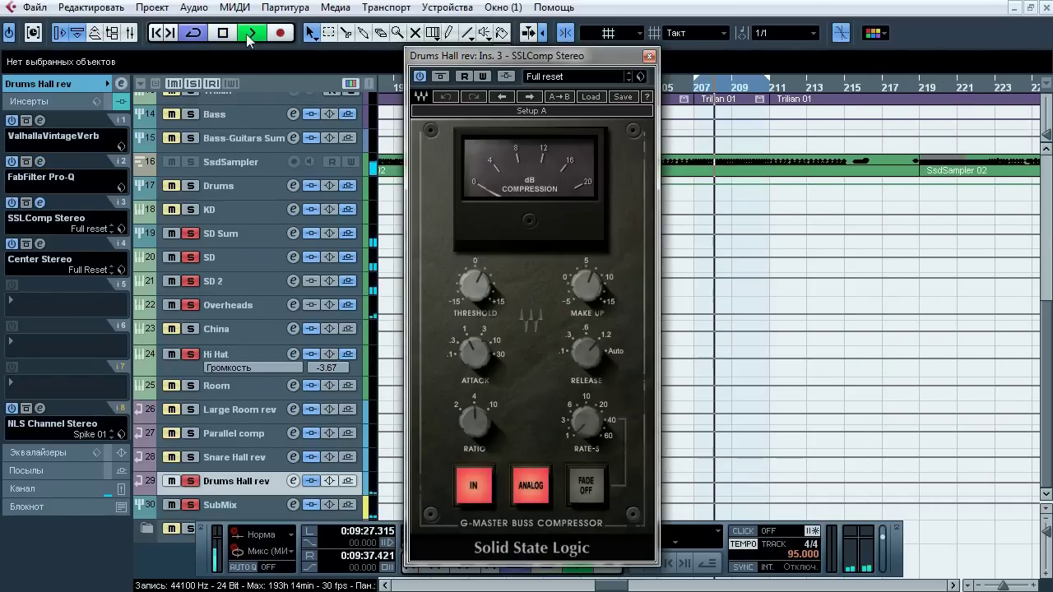
click(222, 34)
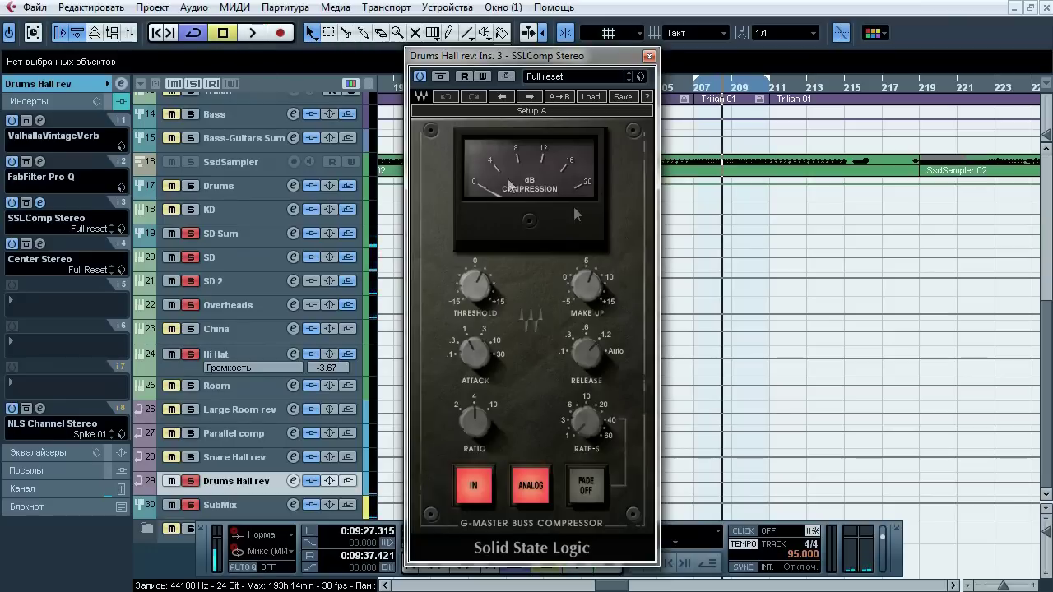
click(251, 34)
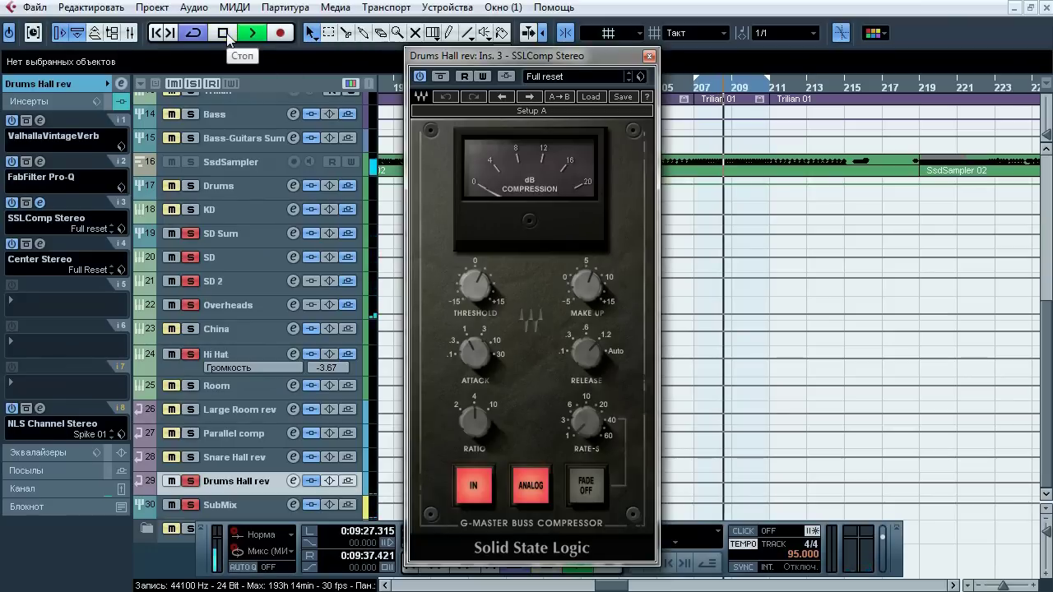
click(224, 33)
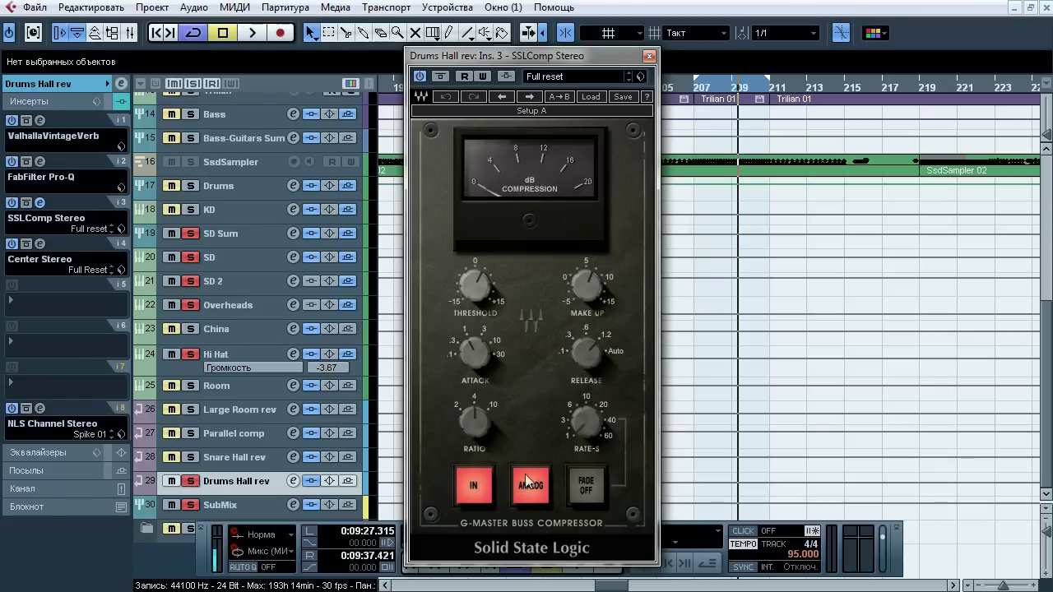
click(648, 56)
Open Drums Hall rev's Center Stereo, compare looped playback with it bypassed and active, leave it active, close it and stop
click(40, 244)
click(252, 33)
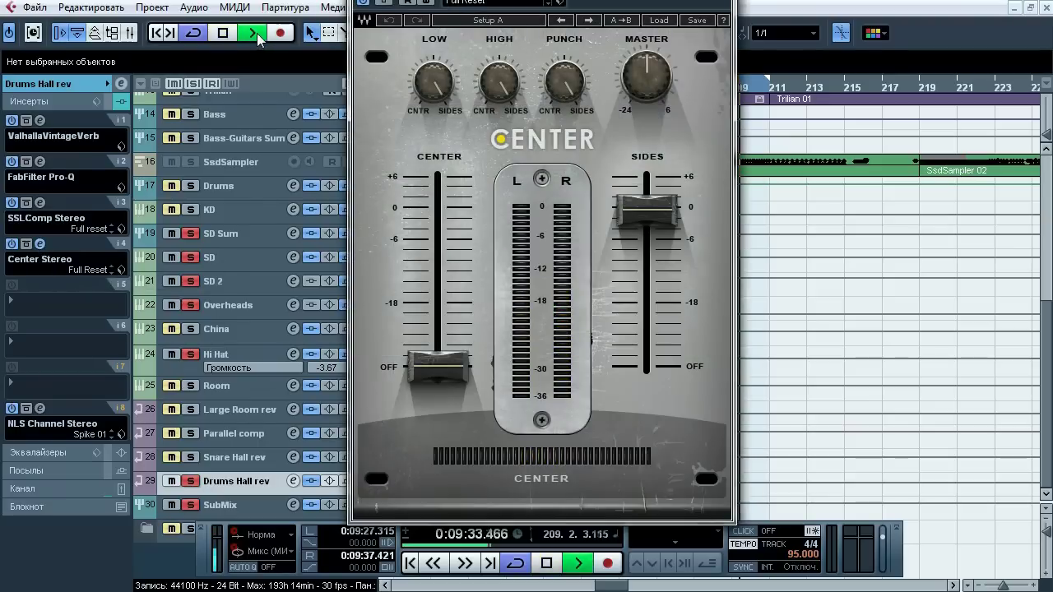
click(380, 2)
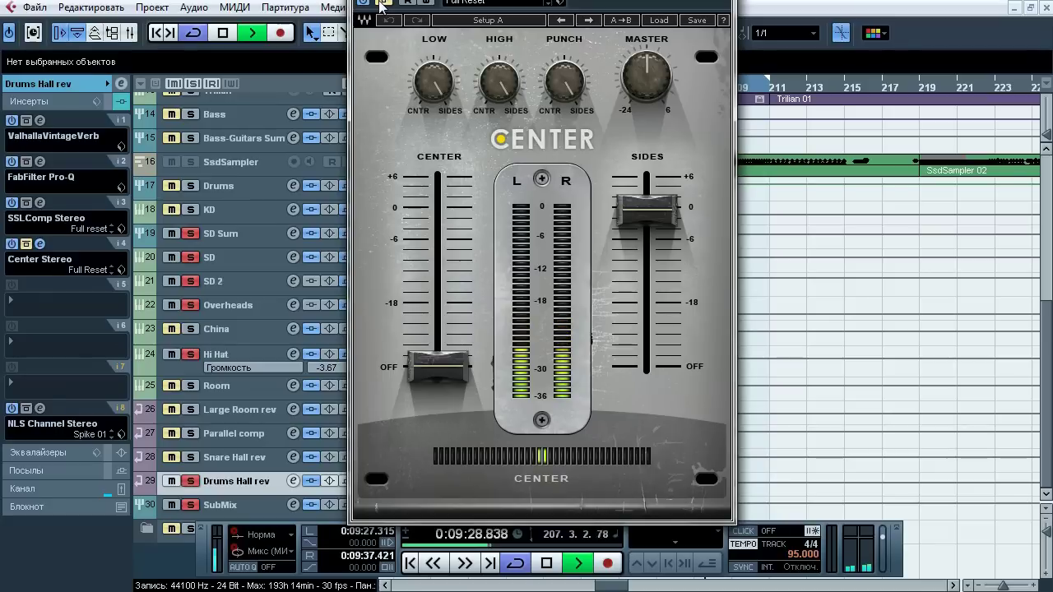
click(381, 4)
click(381, 4)
click(381, 3)
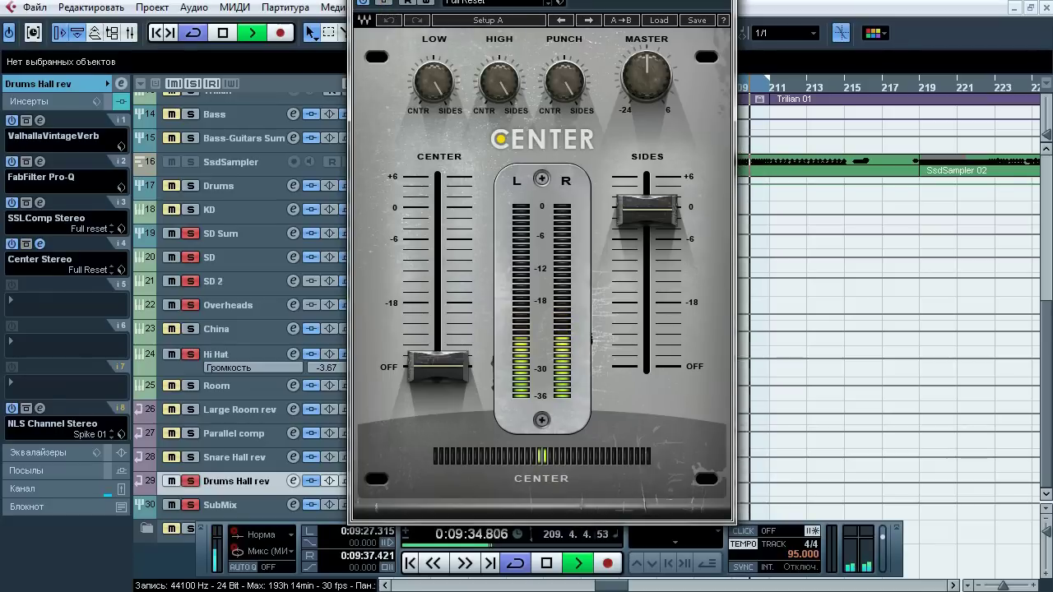
click(722, 1)
click(221, 35)
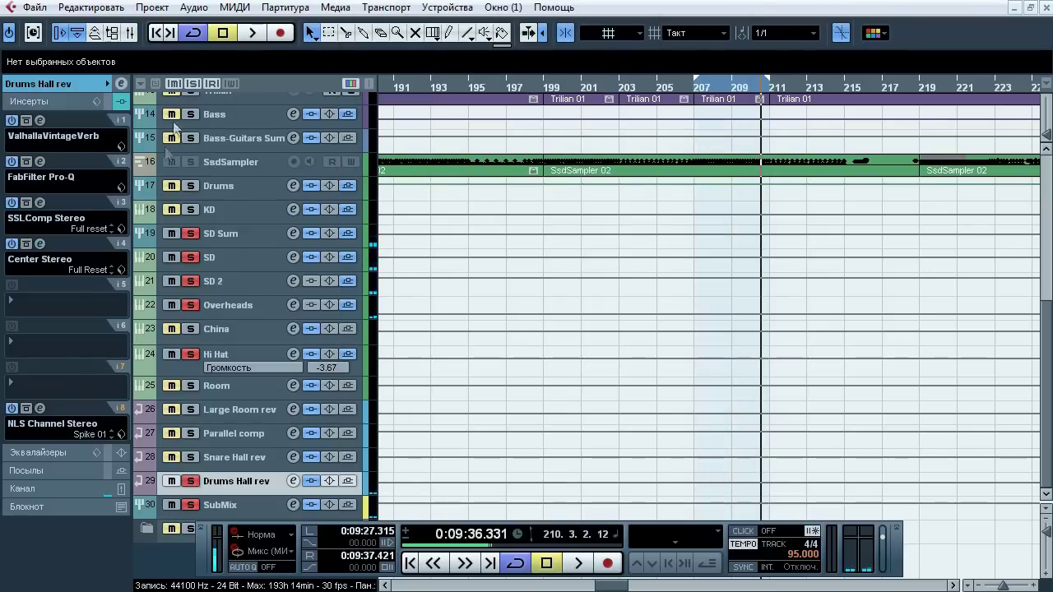
Open Drums Hall rev's NLS Channel Stereo, compare looped playback with it active and bypassed, leave it active, close it and stop
click(40, 409)
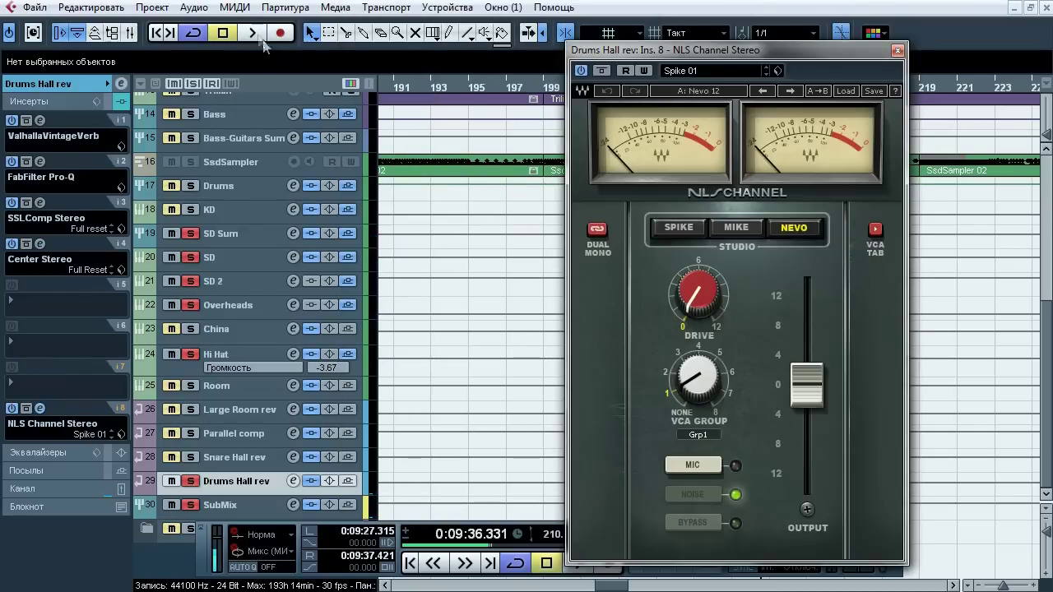
click(246, 34)
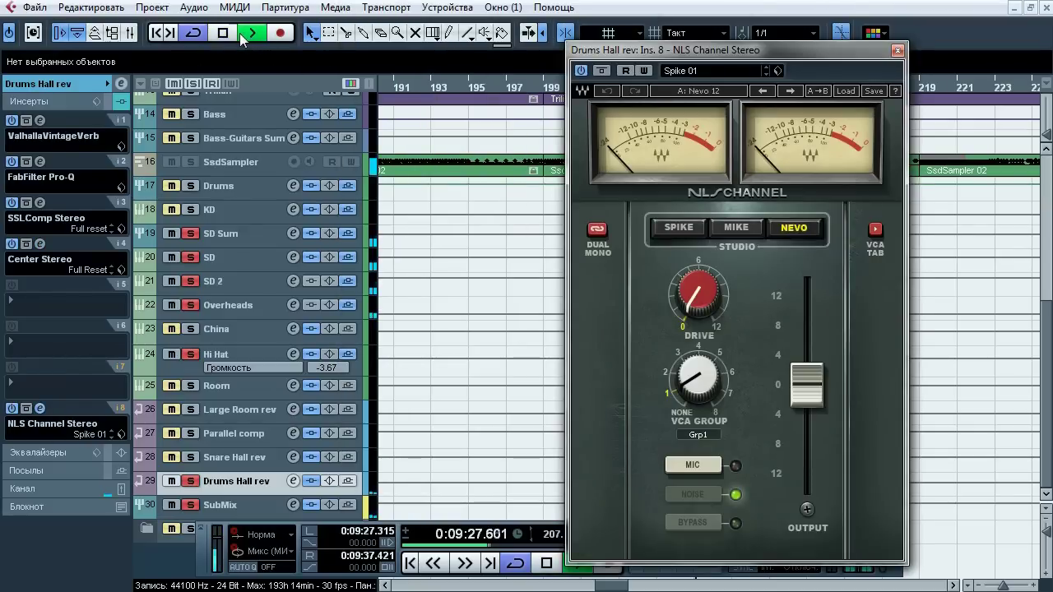
click(603, 71)
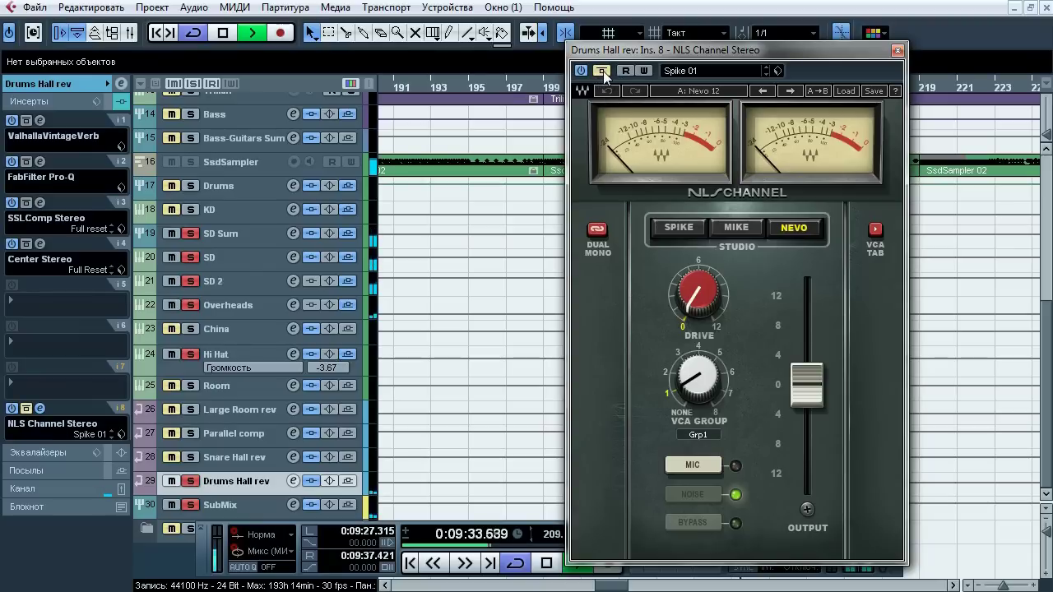
click(898, 50)
click(222, 33)
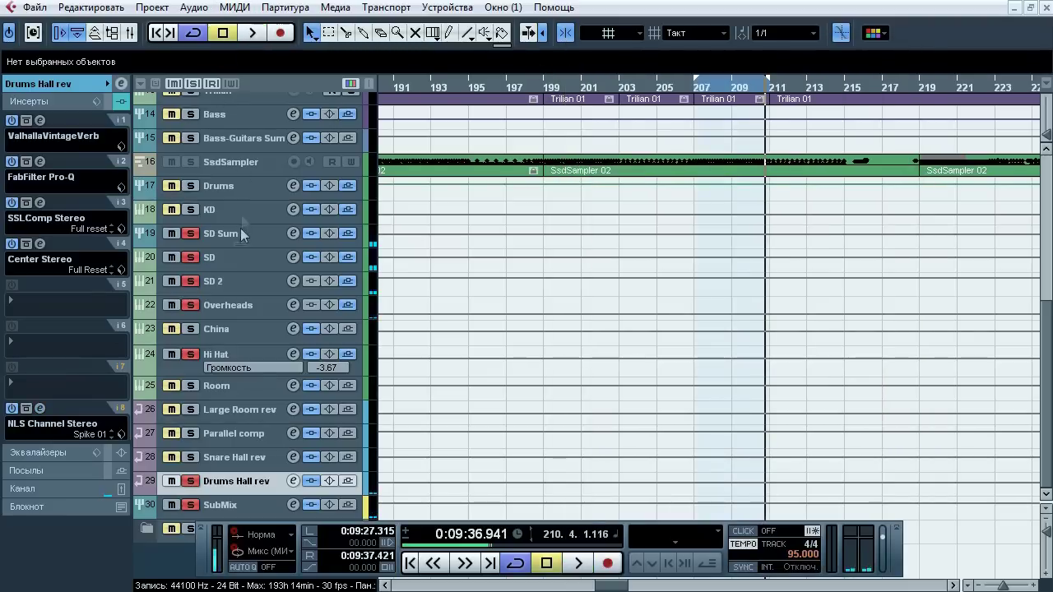
Route the Drums Hall rev track's output to Drums and turn off all solos
click(53, 85)
click(49, 194)
click(183, 404)
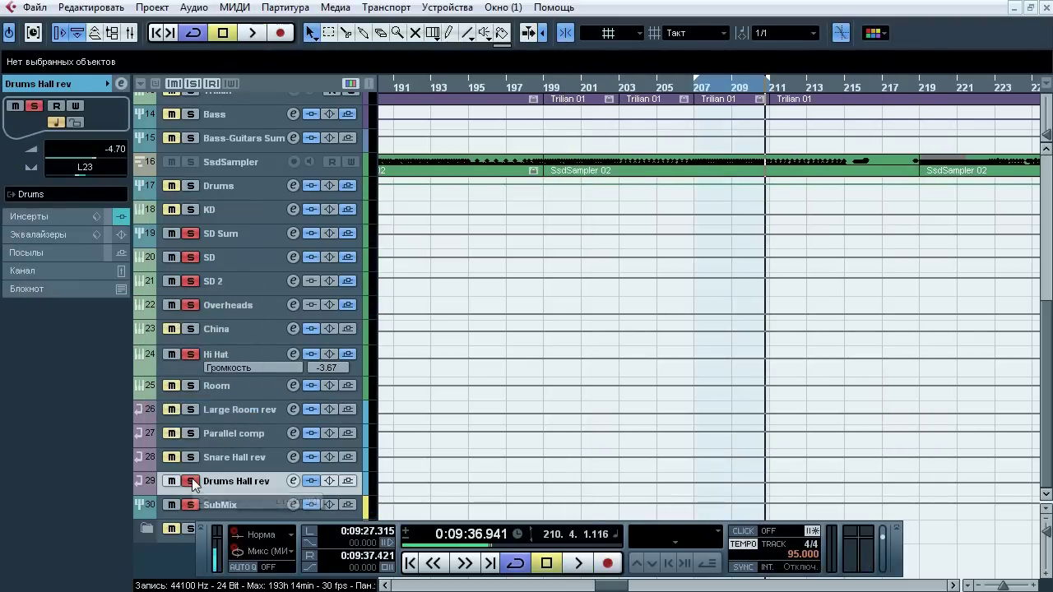
click(191, 482)
Check the output routing of the Snare Hall rev, Parallel comp and Large Room rev tracks
key(Up)
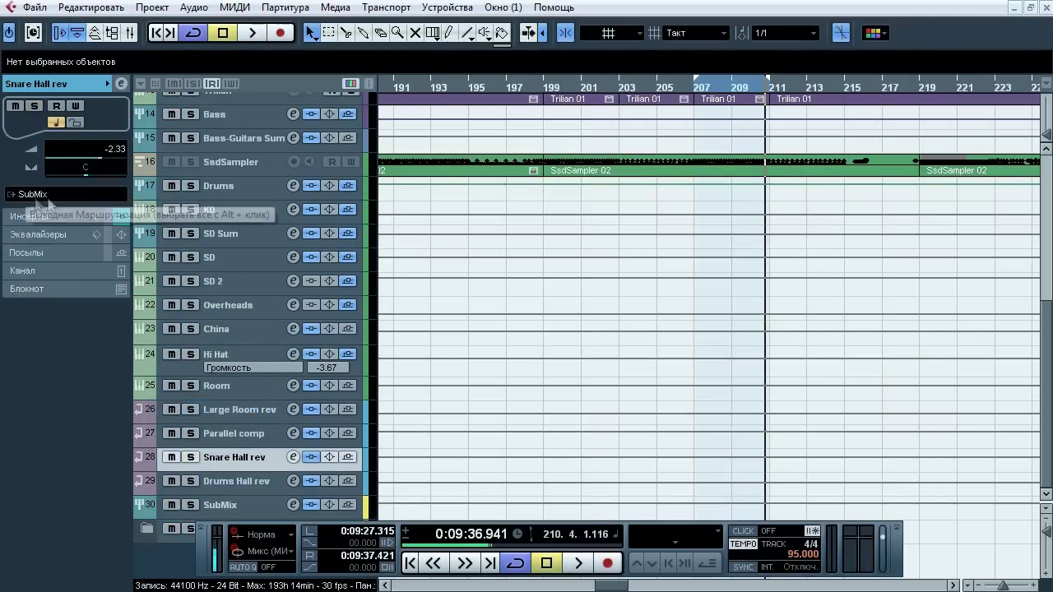
key(Up)
key(Up)
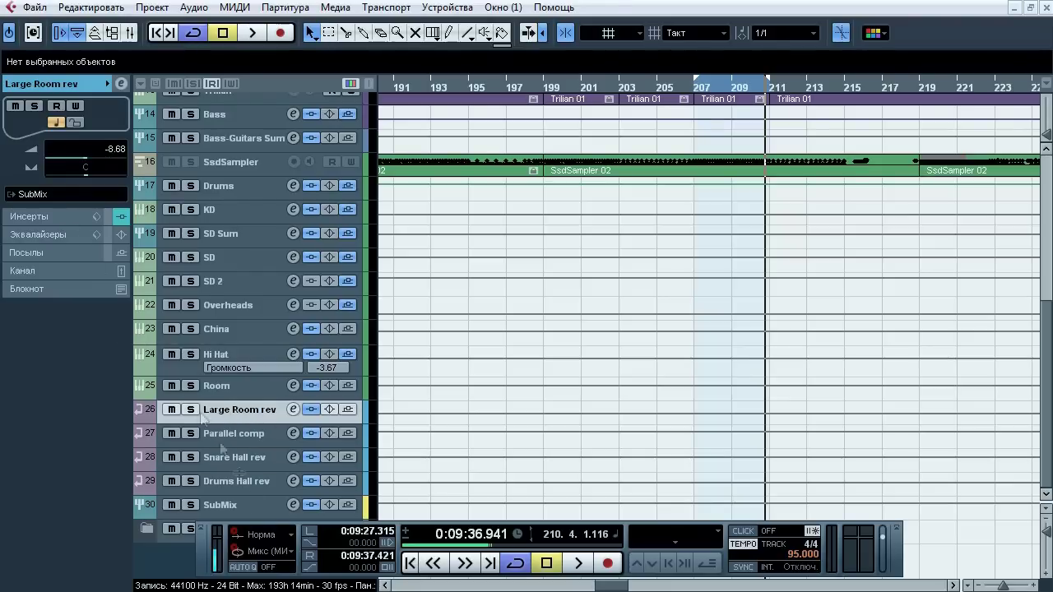
Hide the transport panel, open the mixer and look through its channels and their insert effects
key(F2)
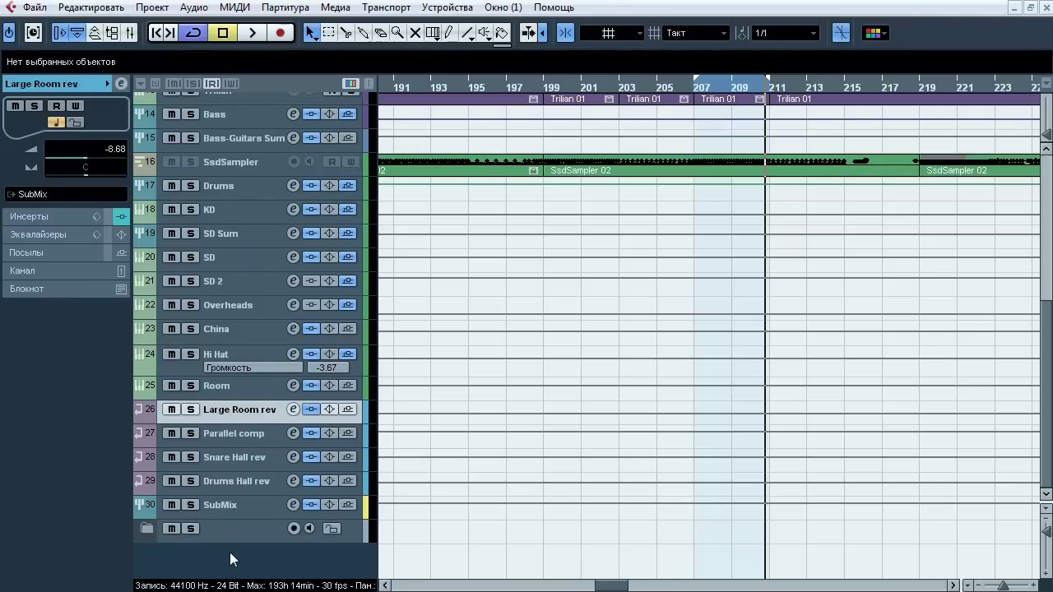
key(F3)
drag(651, 527, 171, 500)
click(171, 499)
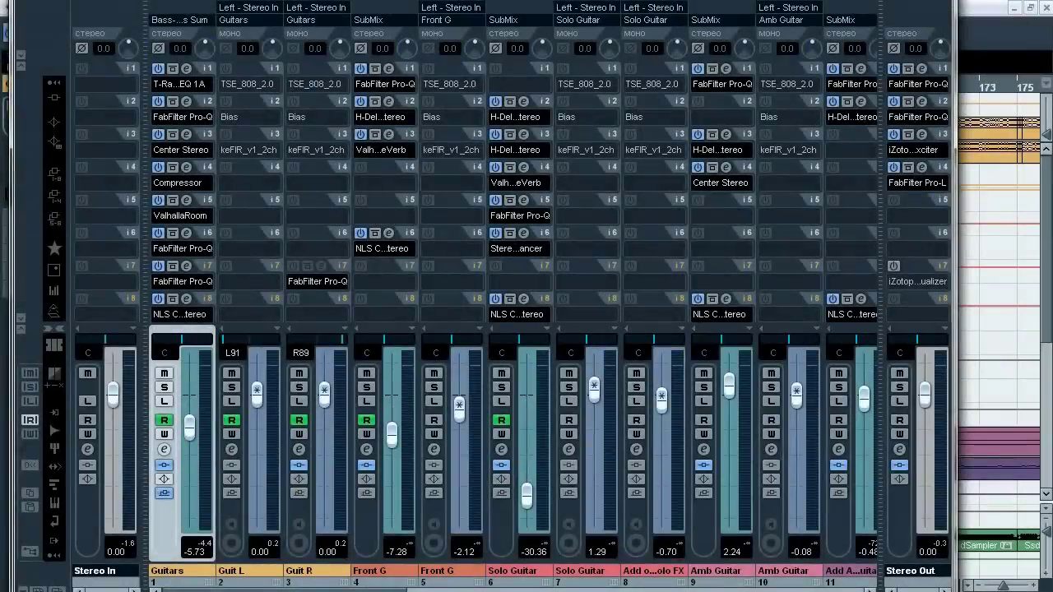
drag(280, 589, 675, 590)
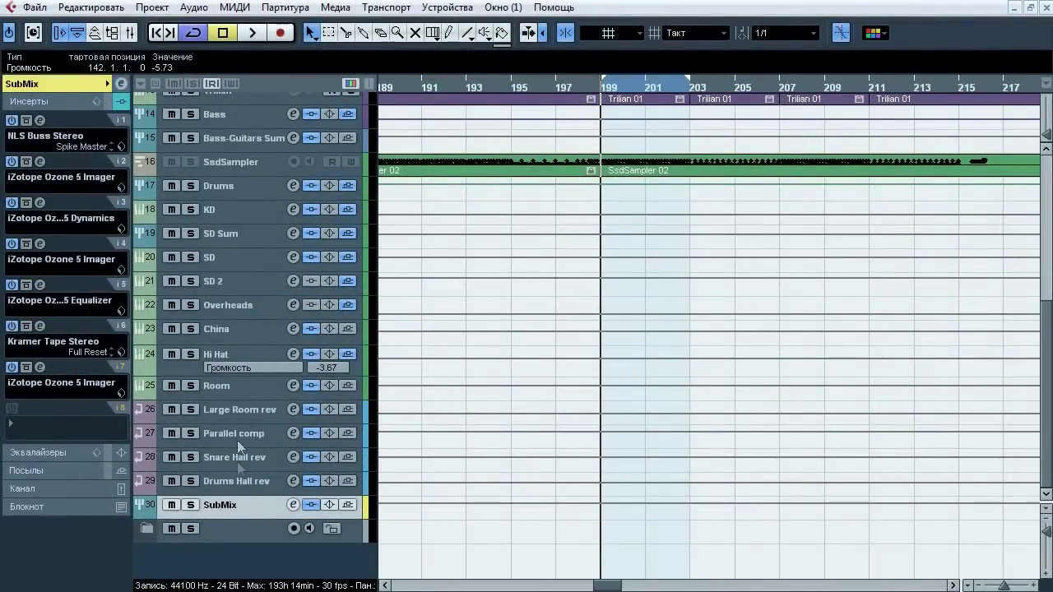
Select the SubMix track and open its NLS Buss Stereo insert, placing the plug-in window fully in view
click(239, 539)
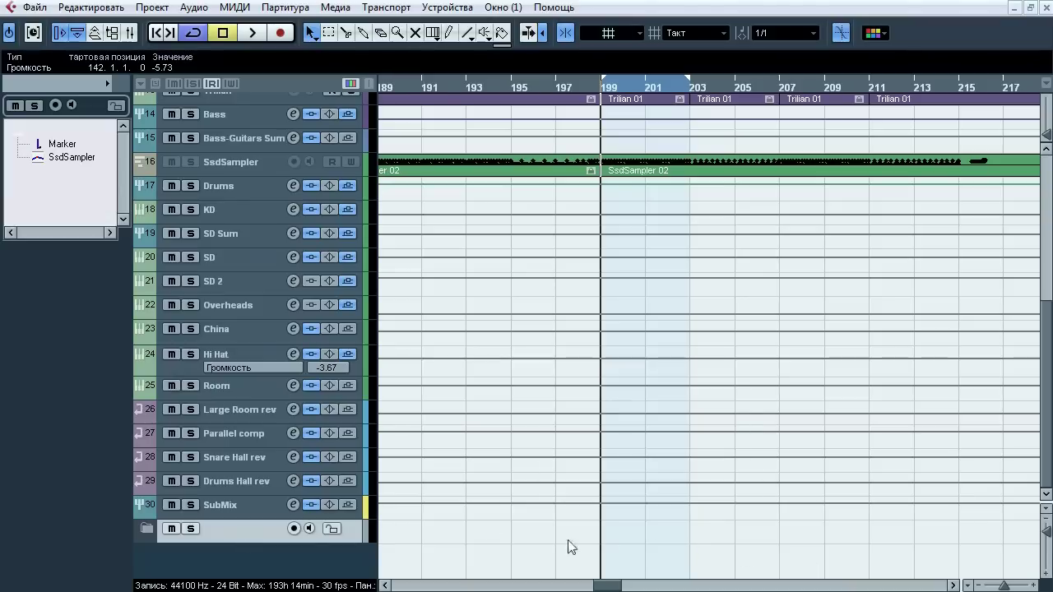
click(228, 510)
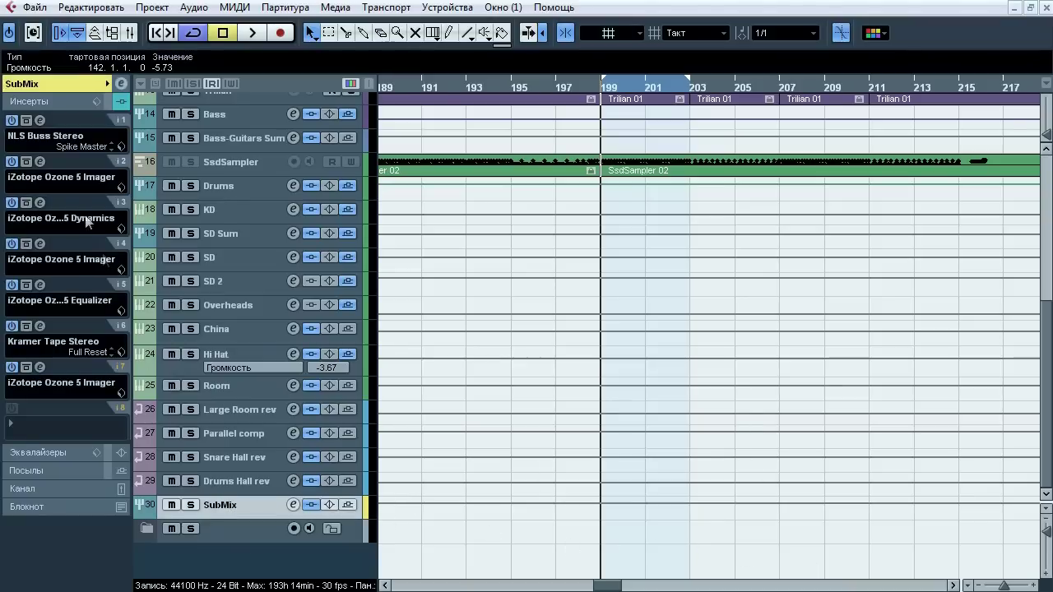
click(40, 120)
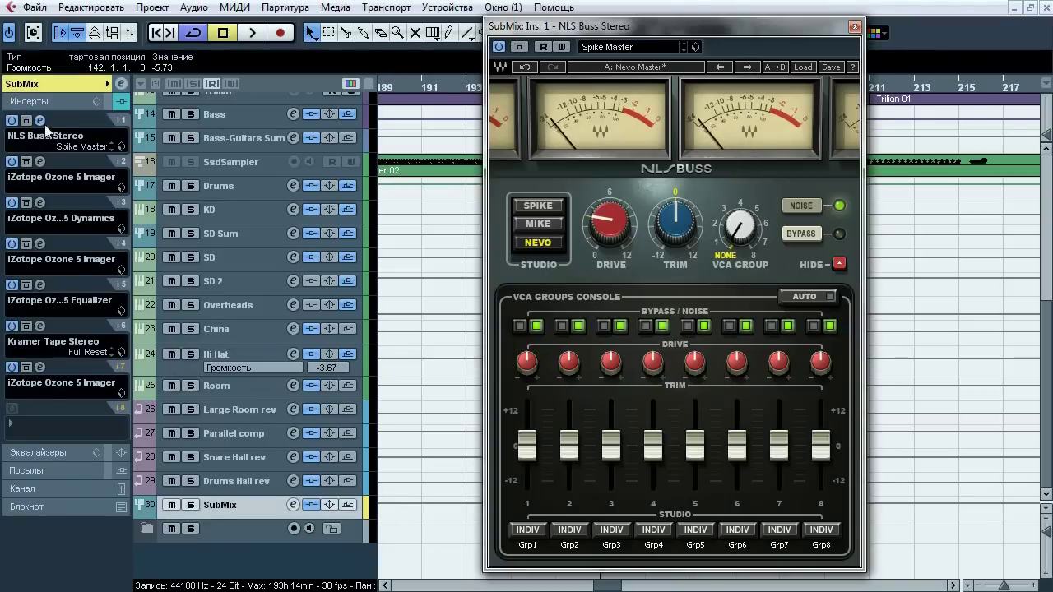
drag(582, 31, 505, 0)
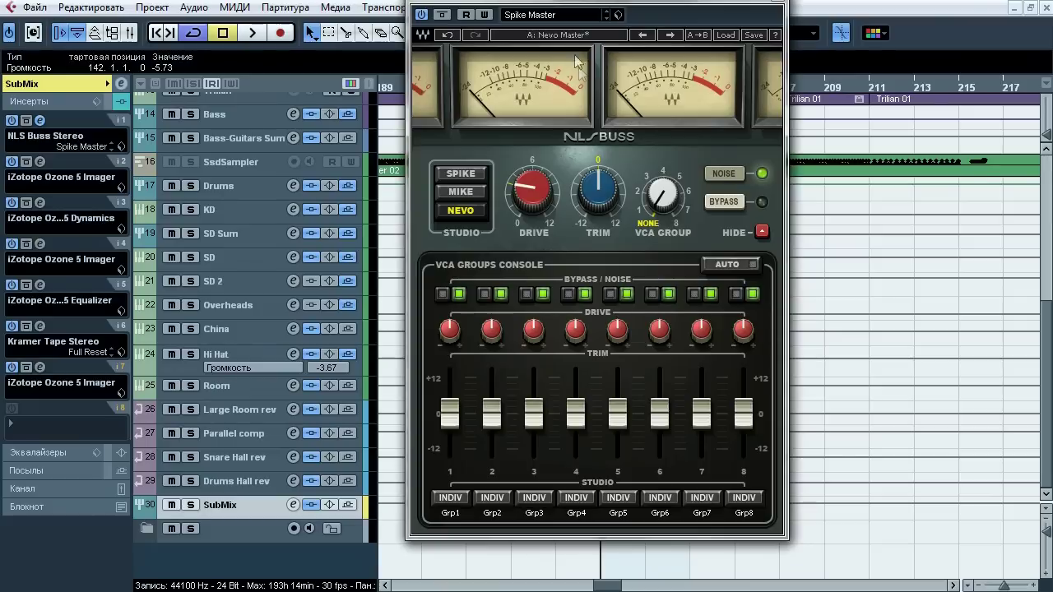
Compare looped playback with SubMix's NLS Buss bypassed and active, leave it active, stop and close it
click(255, 34)
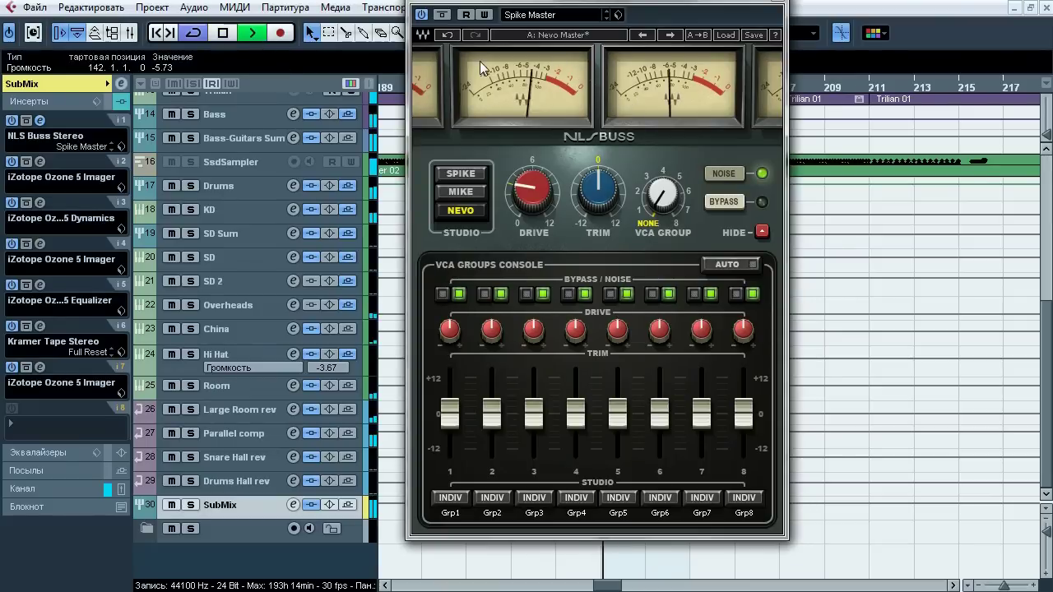
click(443, 15)
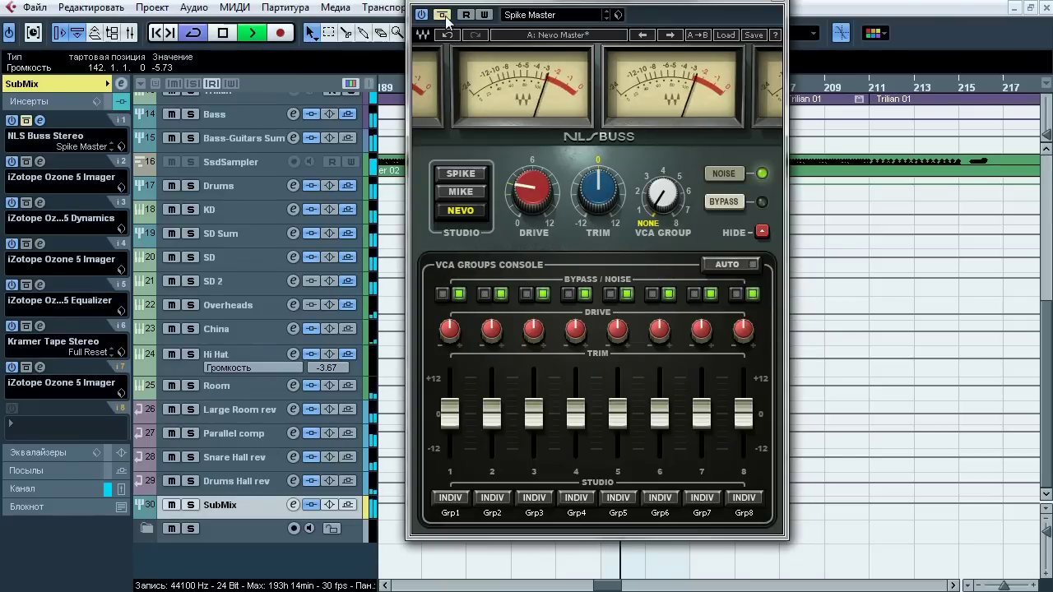
click(446, 16)
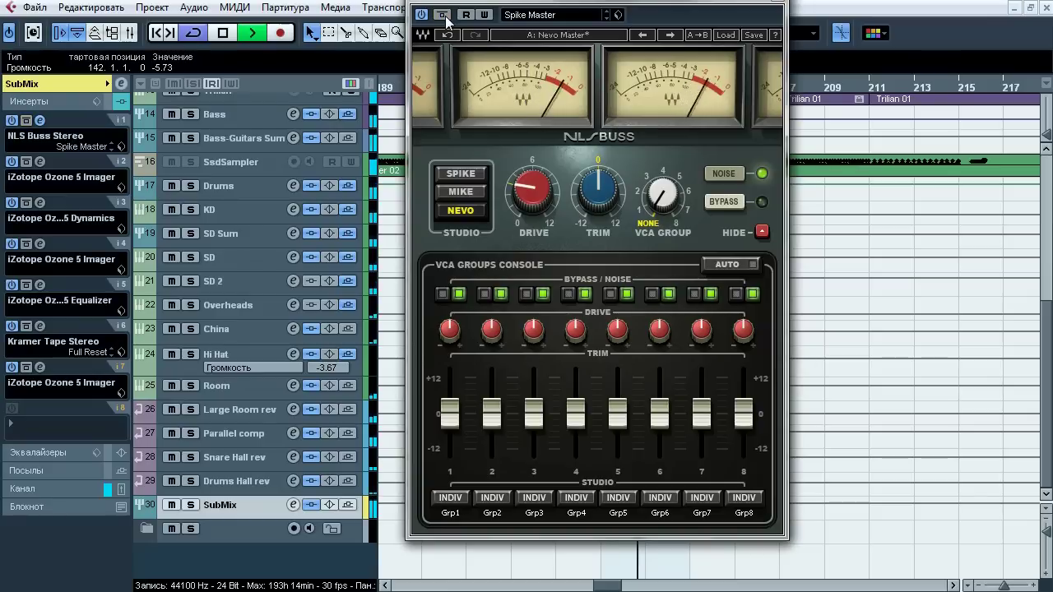
click(446, 17)
click(446, 16)
click(227, 33)
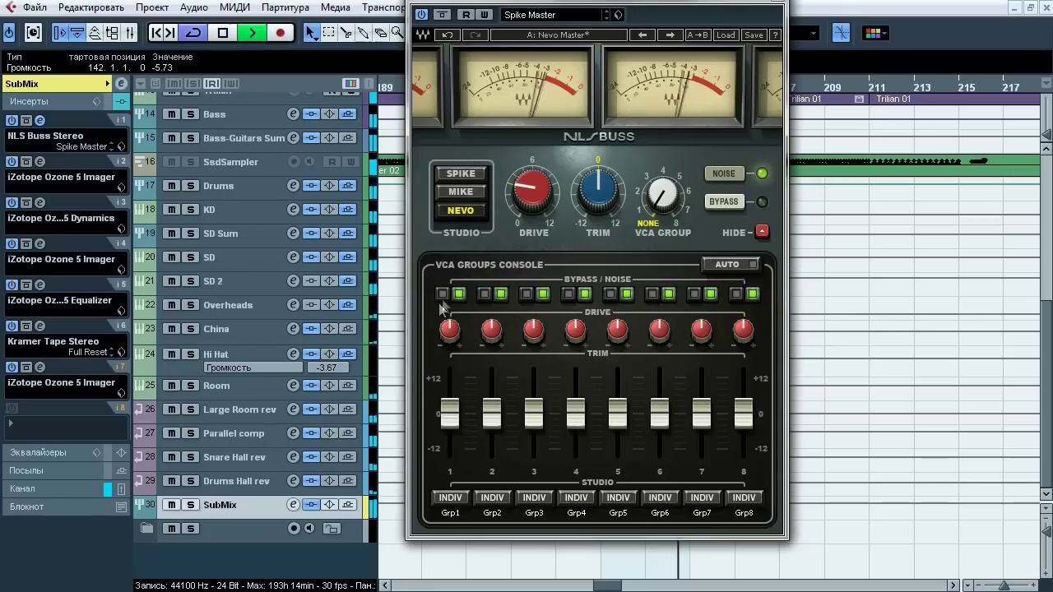
click(713, 202)
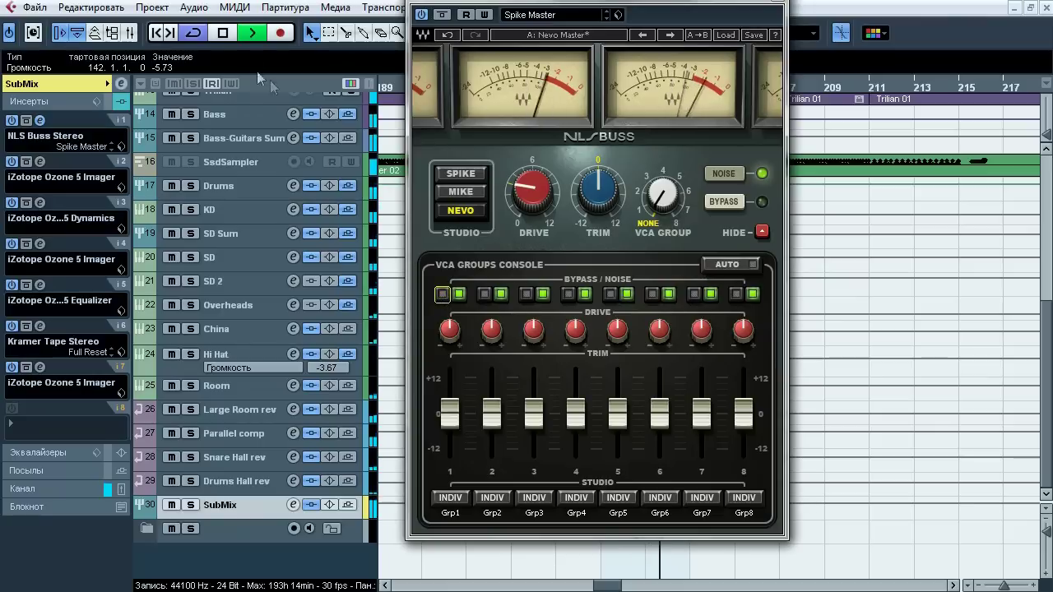
click(224, 34)
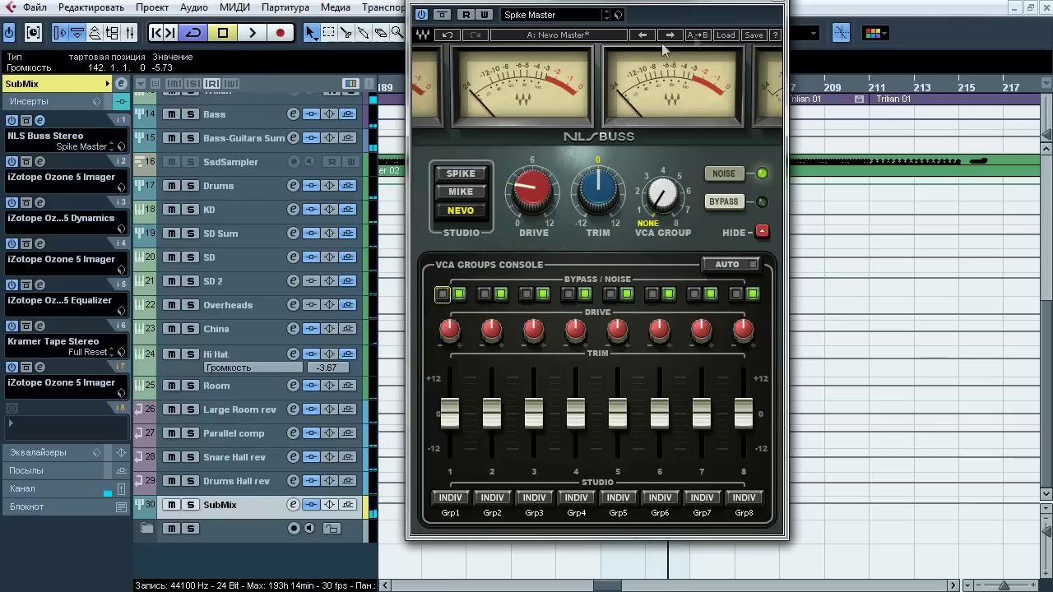
click(784, 3)
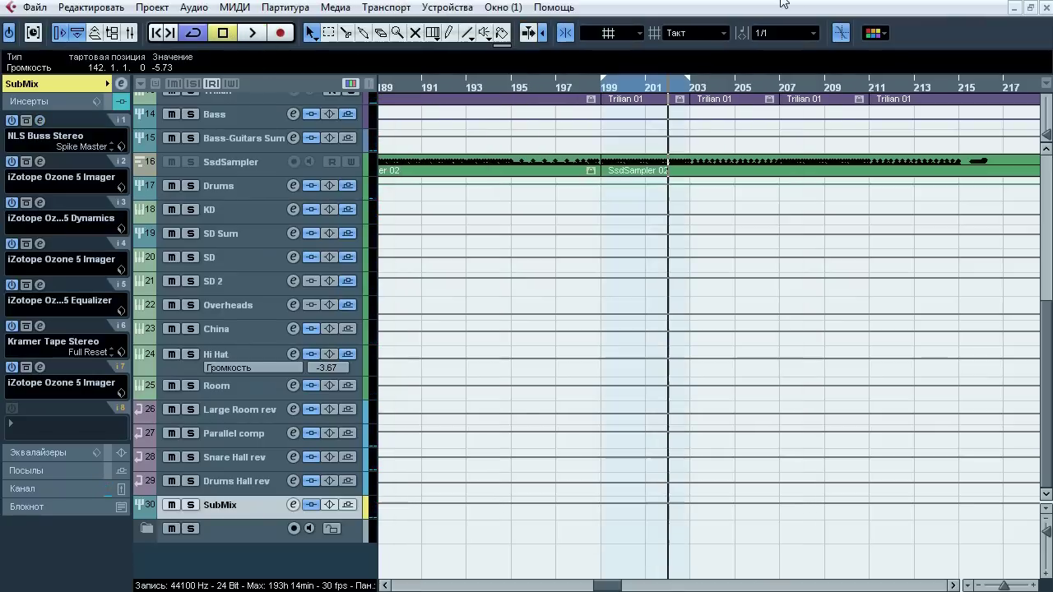
Open the iZotope Ozone 5 Imager in SubMix's second insert slot, compare looped playback with it bypassed and active, stop and close it
click(40, 163)
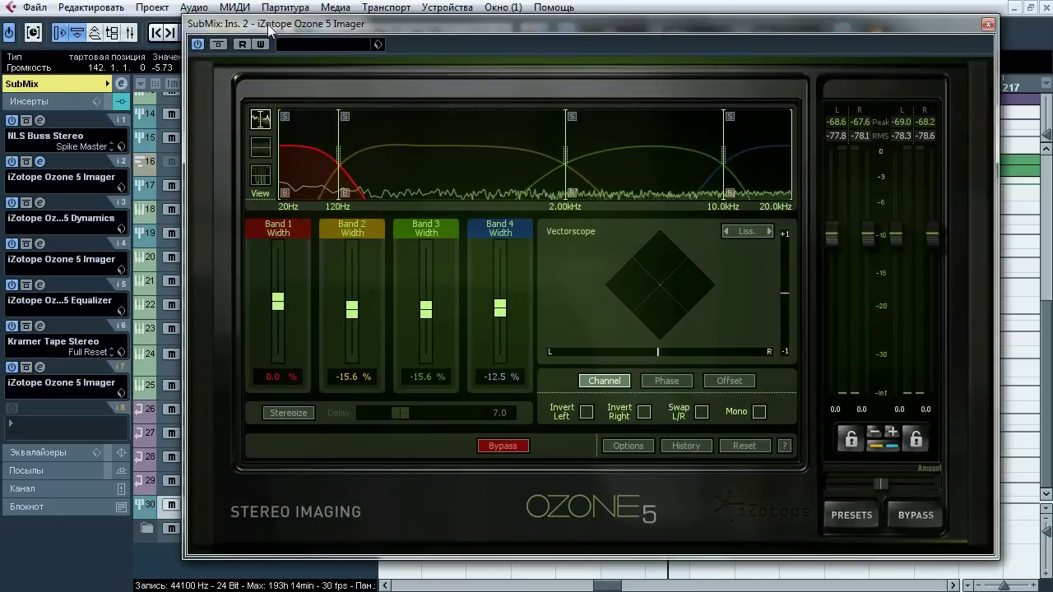
drag(269, 29, 251, 72)
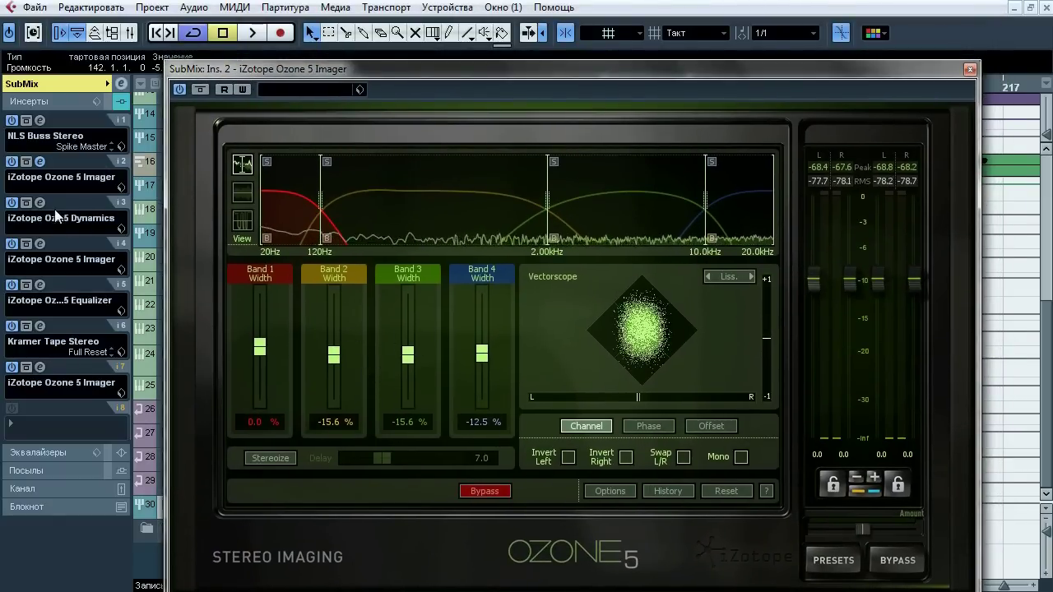
click(251, 34)
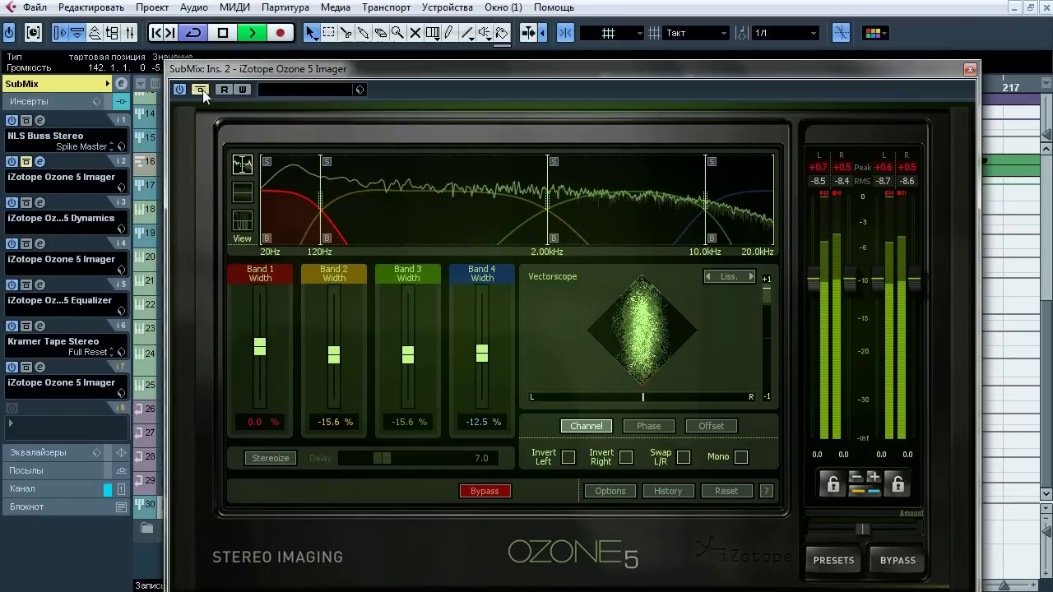
click(223, 33)
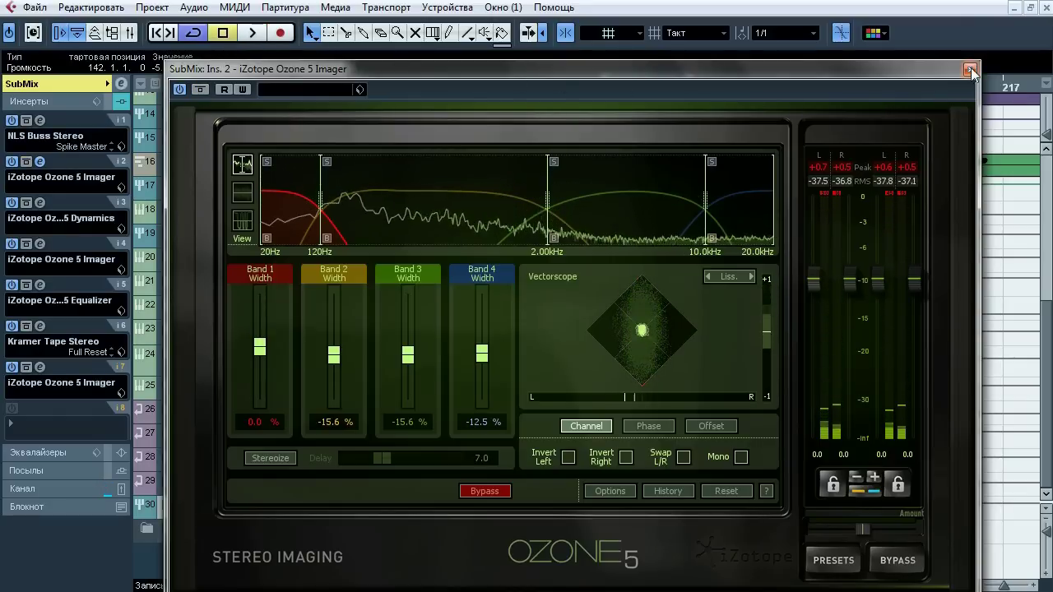
click(970, 69)
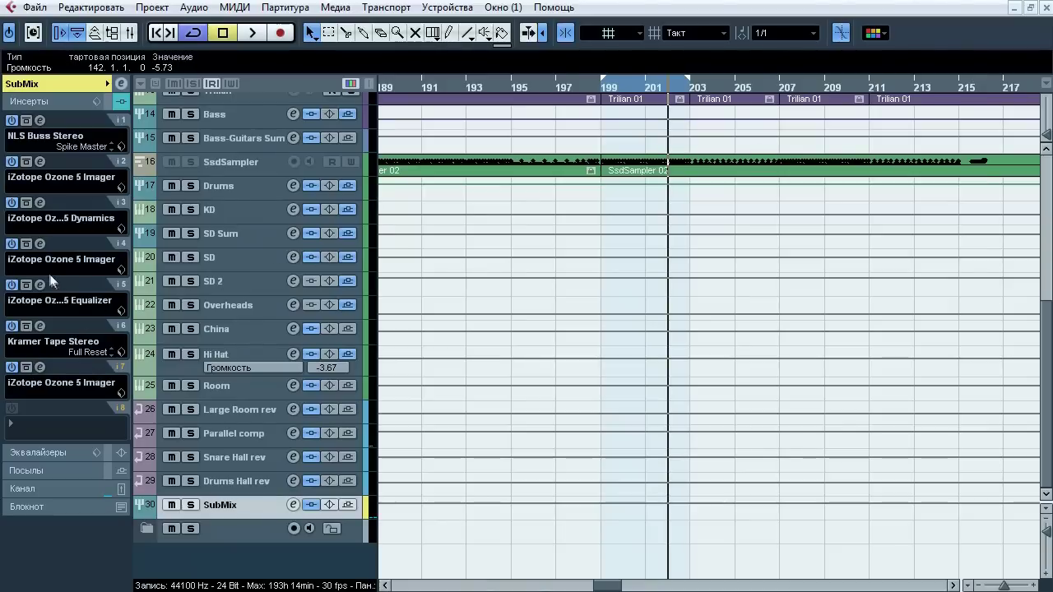
Open the iZotope Ozone 5 Dynamics in SubMix's third insert slot, compare looped playback with it bypassed and active, and stop playback
click(42, 204)
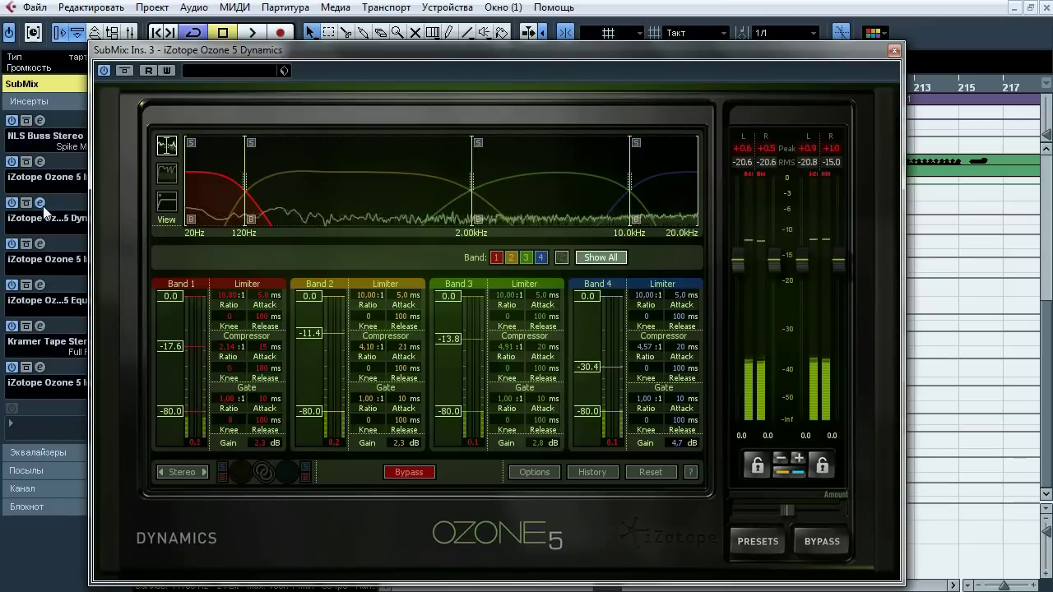
click(253, 31)
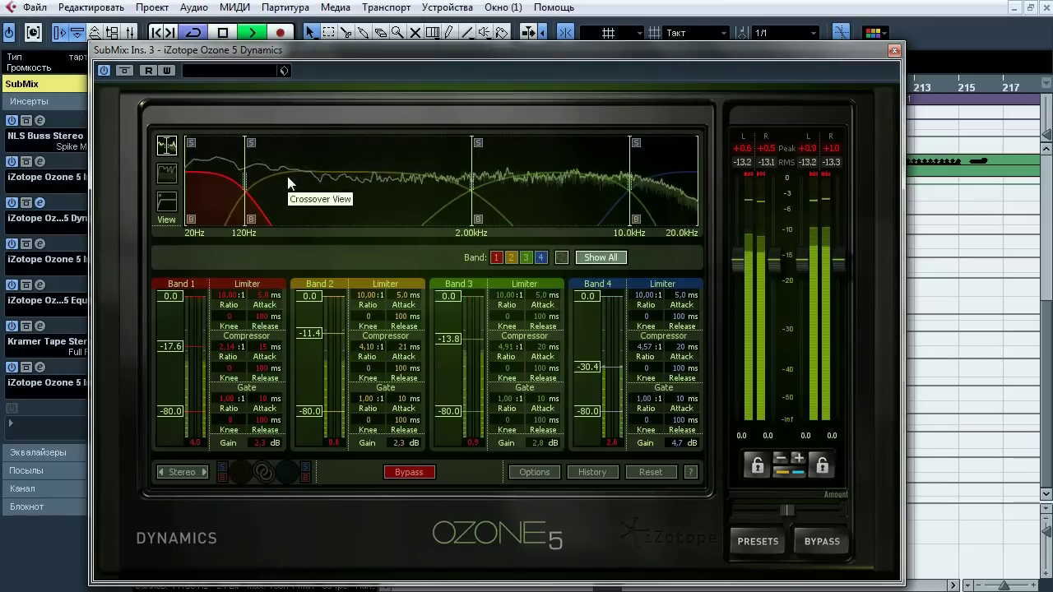
click(124, 71)
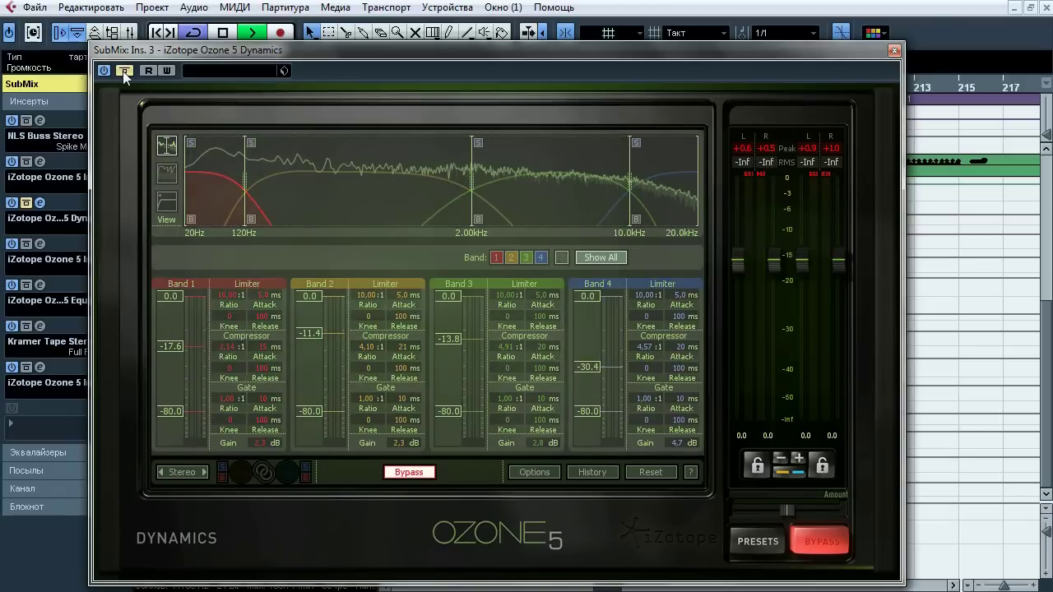
click(124, 71)
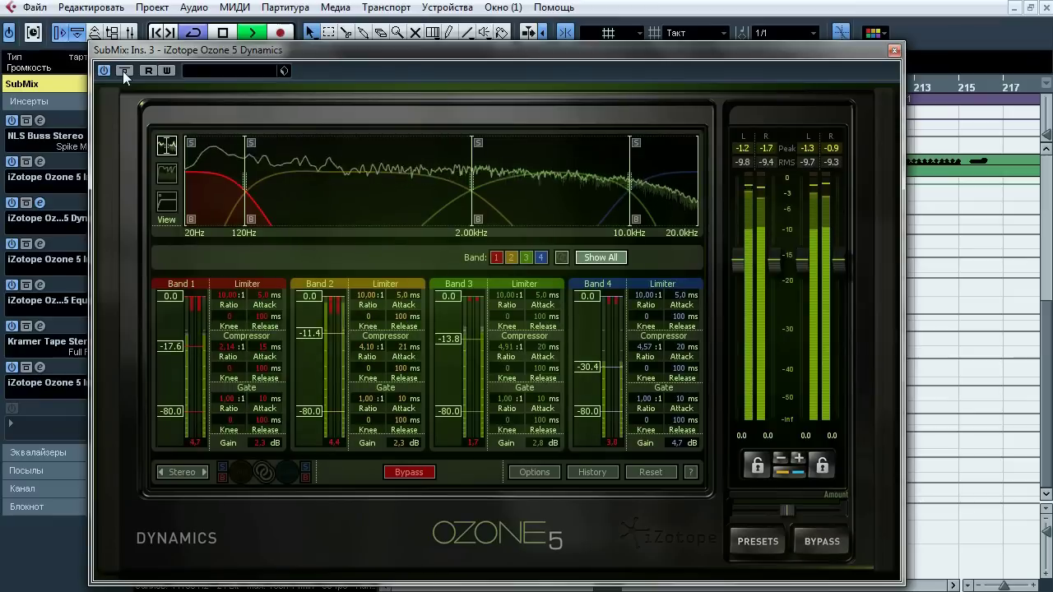
click(124, 71)
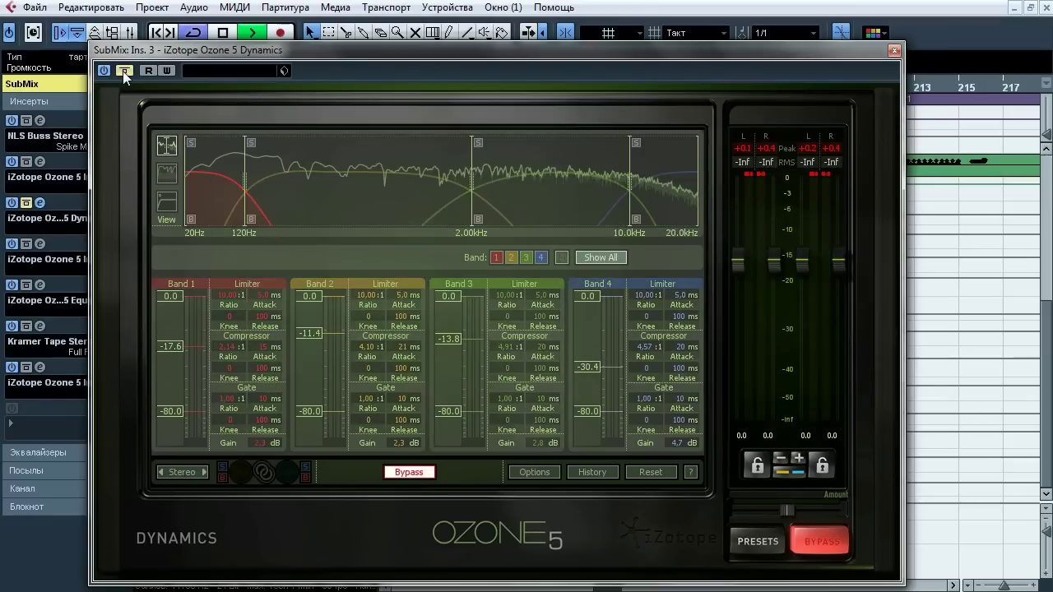
click(124, 71)
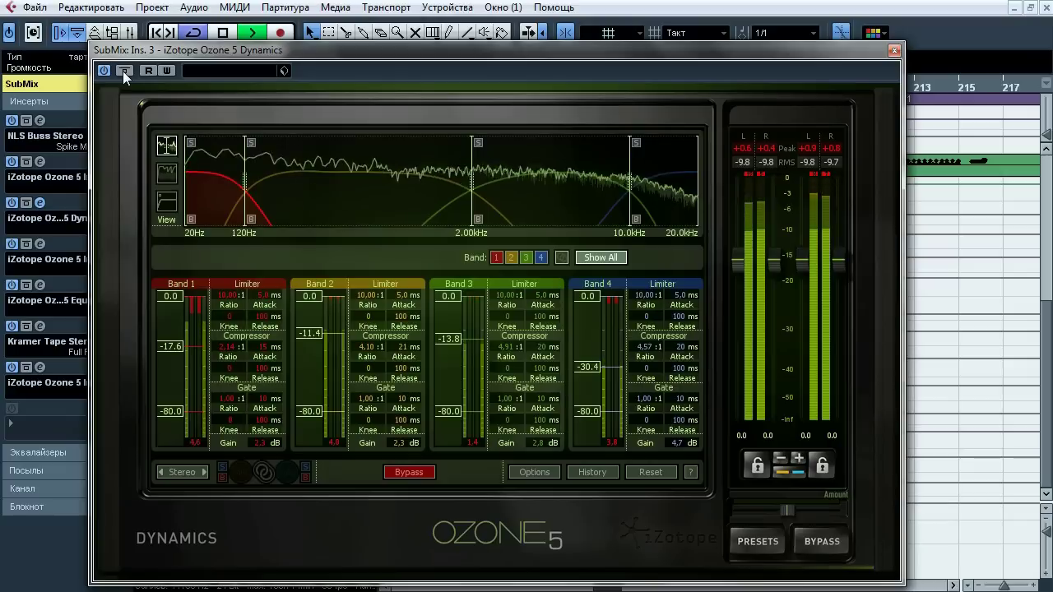
click(124, 71)
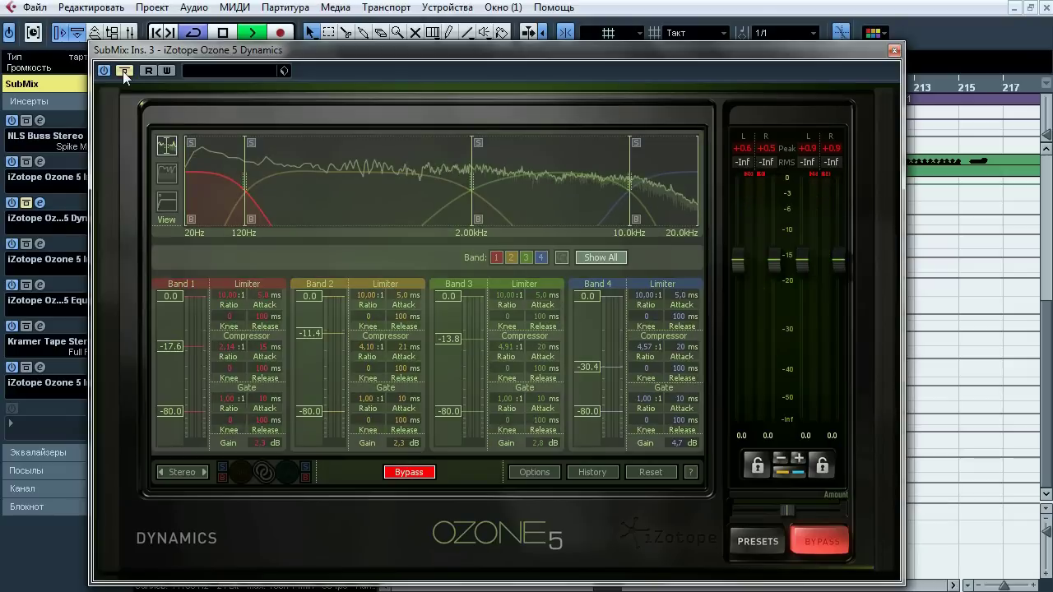
click(124, 70)
click(223, 32)
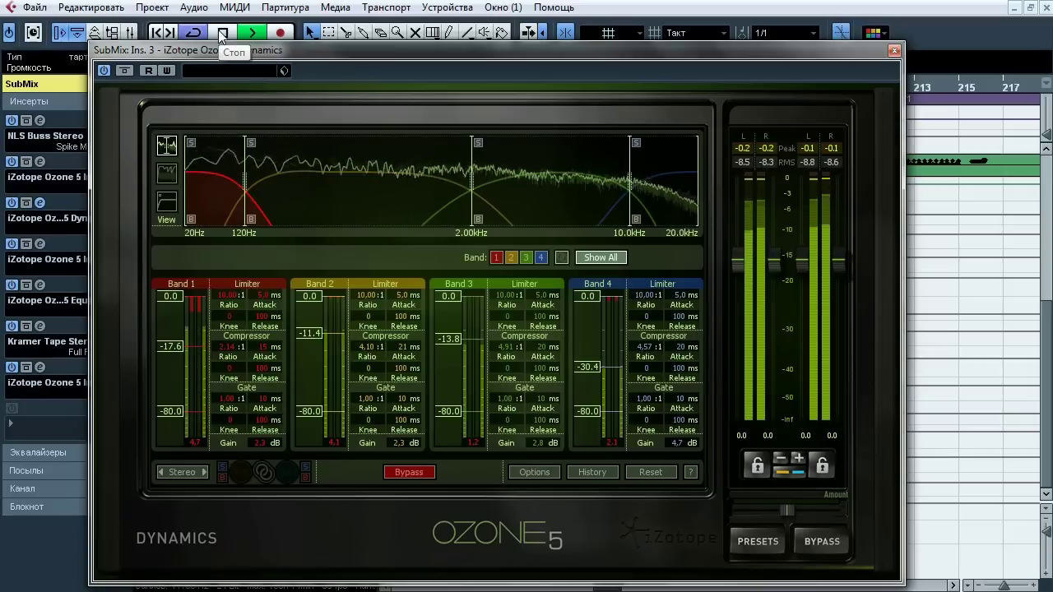
Audition the Ozone 5 Dynamics frequency bands in solo during looped playback, clear the solos and close the plug-in
click(191, 142)
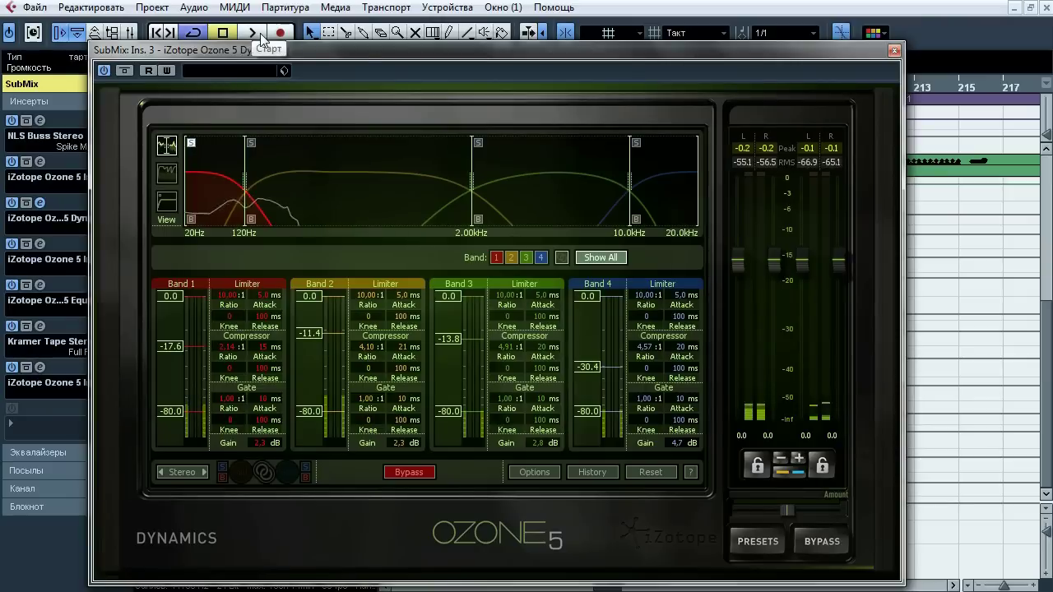
click(193, 144)
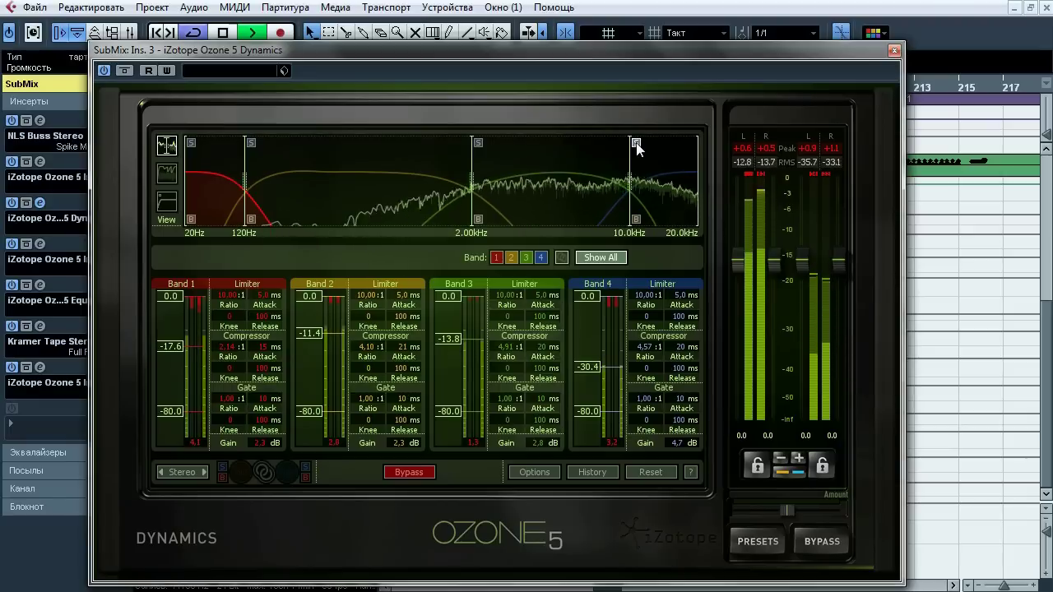
click(895, 51)
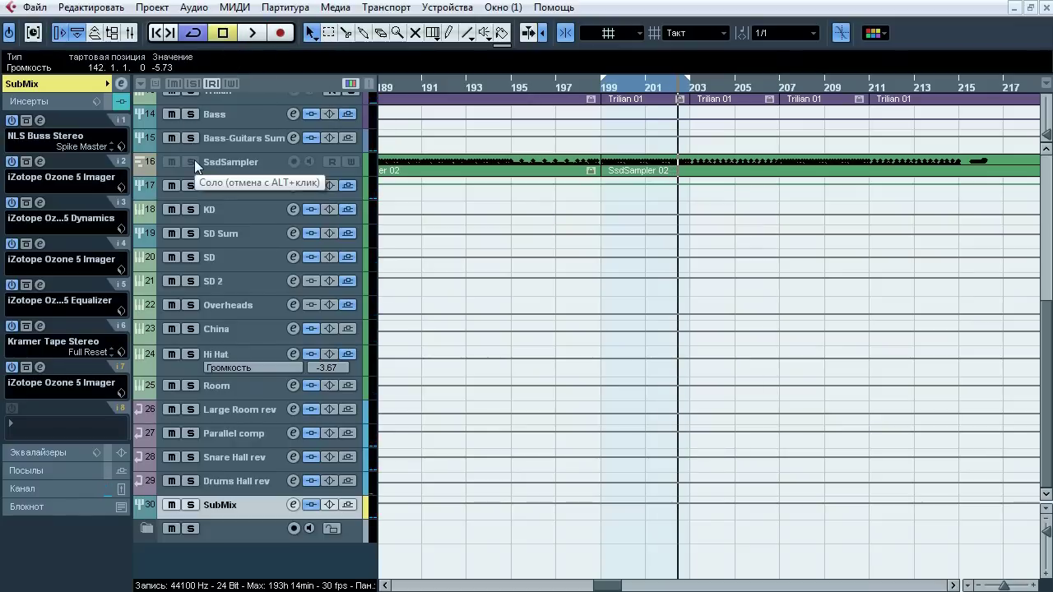
Open the Ozone 5 Imager in SubMix's fourth insert slot, compare looped playback with it bypassed and active, stop and close it
click(39, 244)
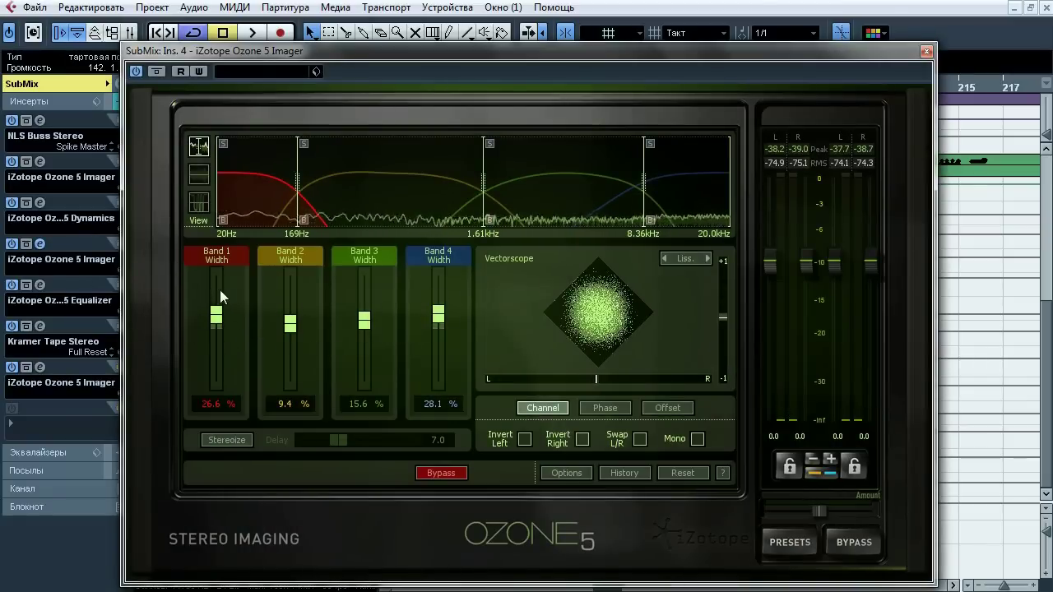
click(253, 32)
drag(255, 51, 264, 52)
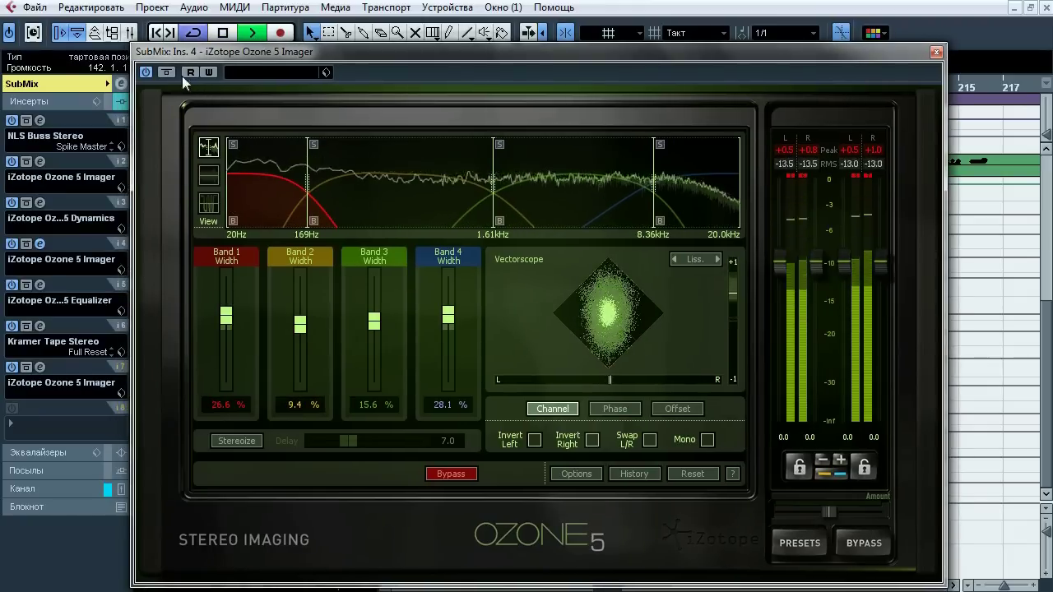
click(167, 72)
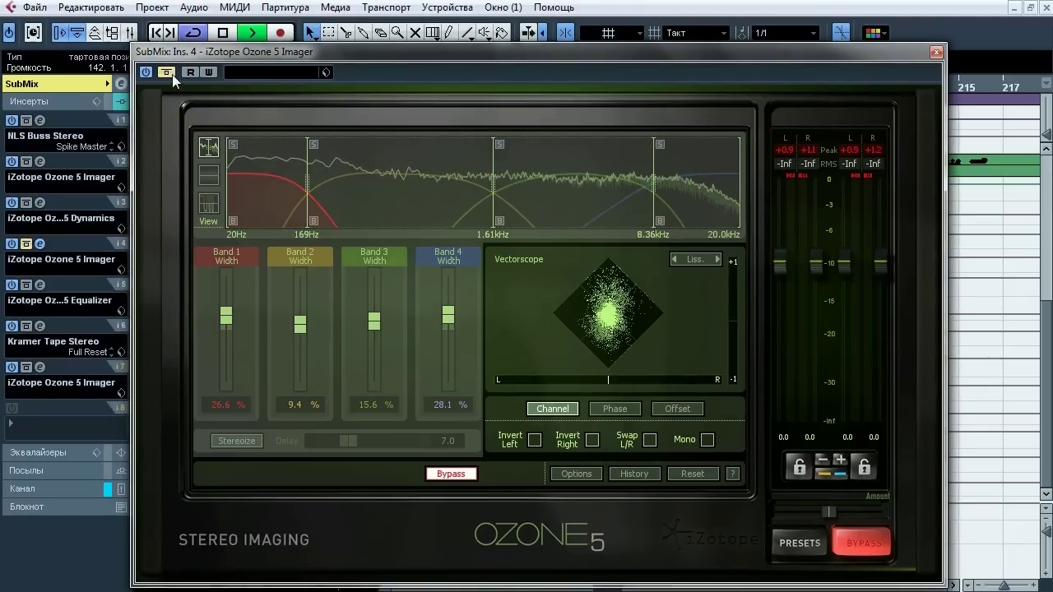
click(172, 74)
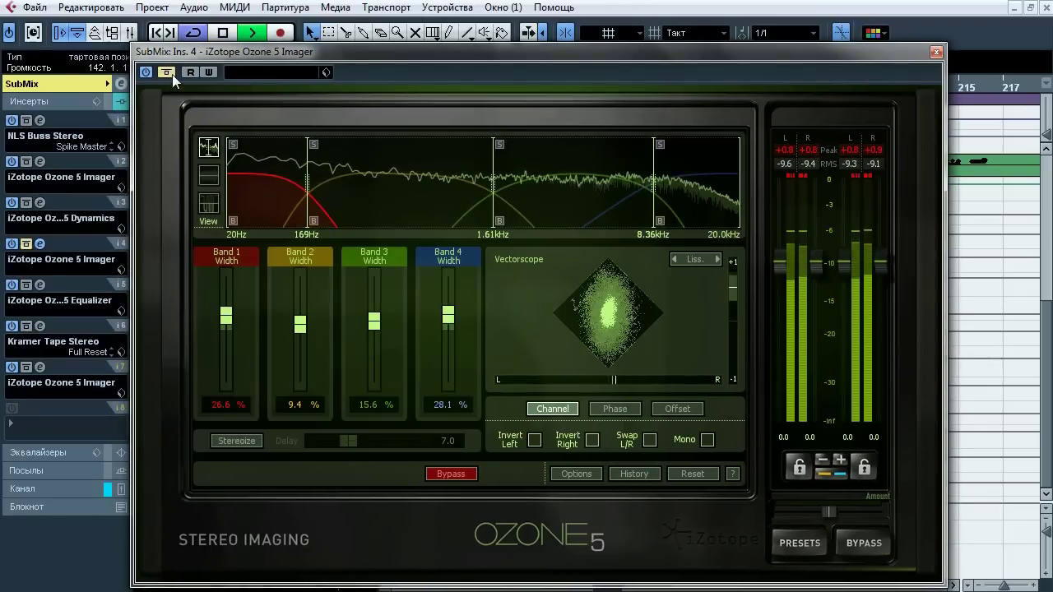
click(172, 74)
click(172, 74)
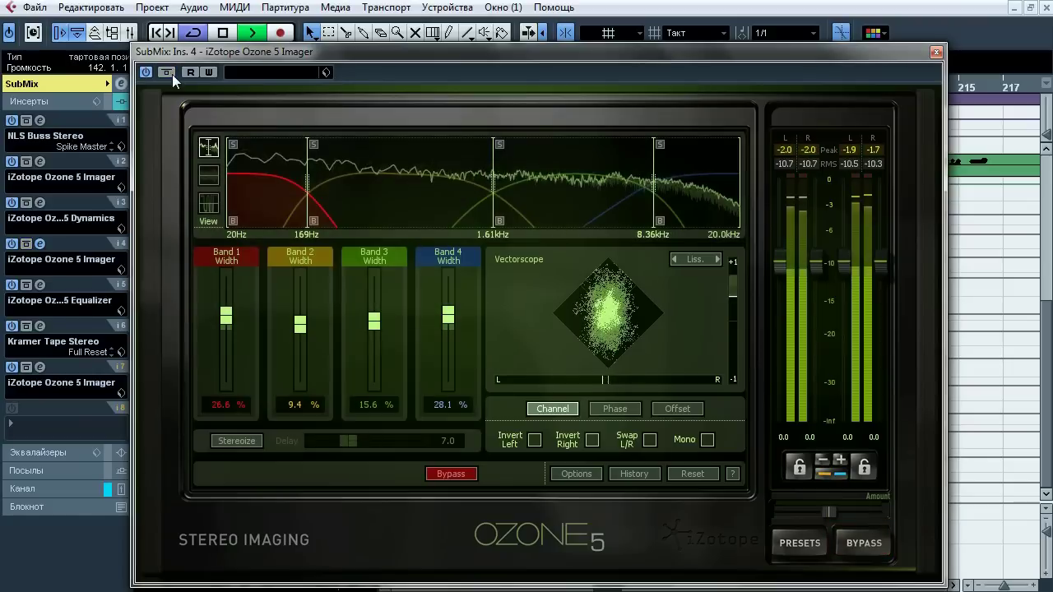
click(222, 32)
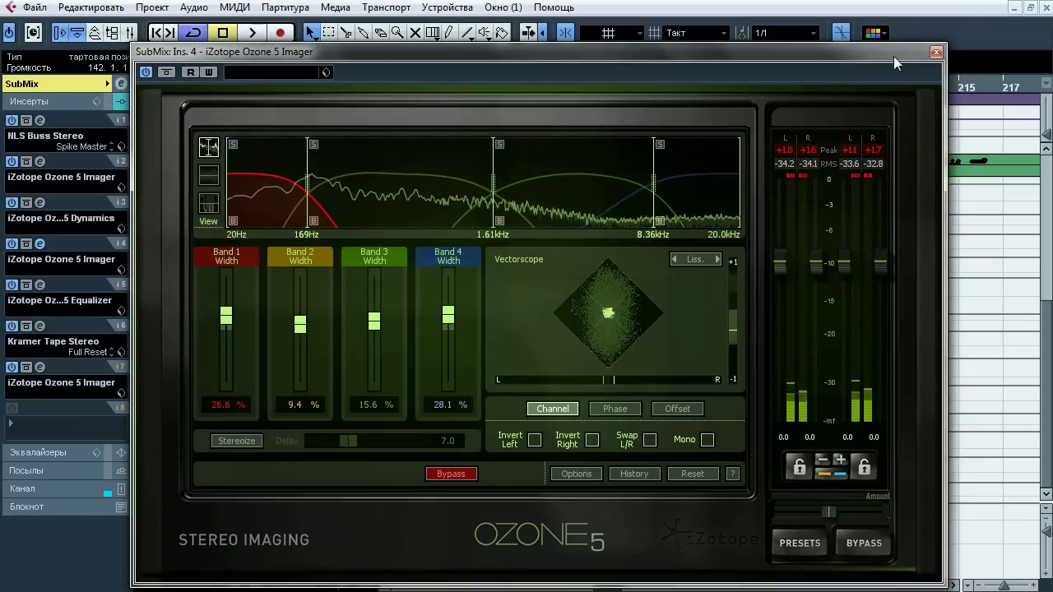
click(936, 52)
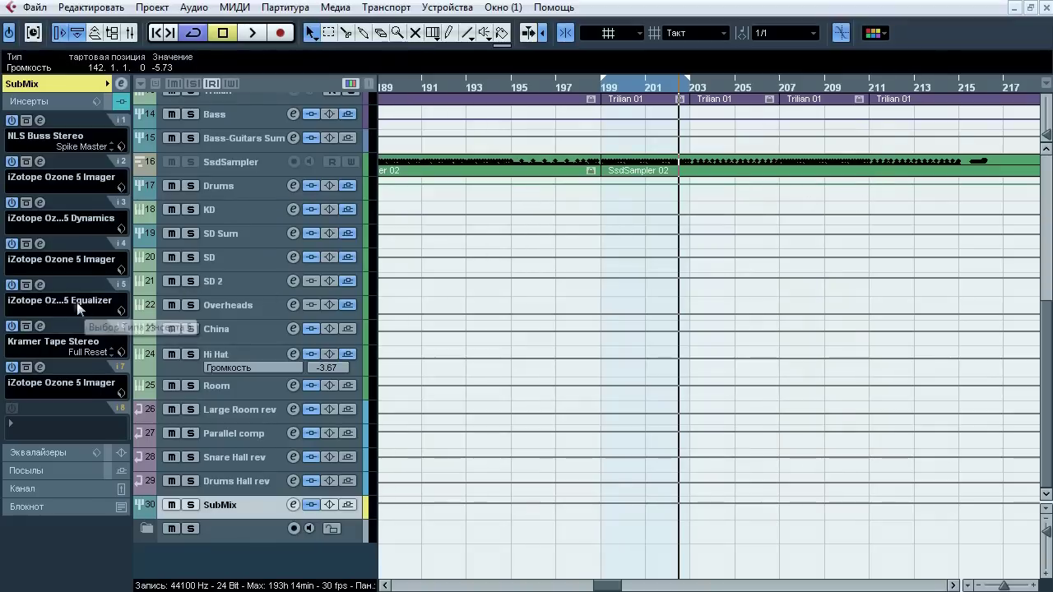
Open the Ozone 5 Equalizer in SubMix's fifth insert slot and disable EQ bands 1, 2 and 8
click(40, 284)
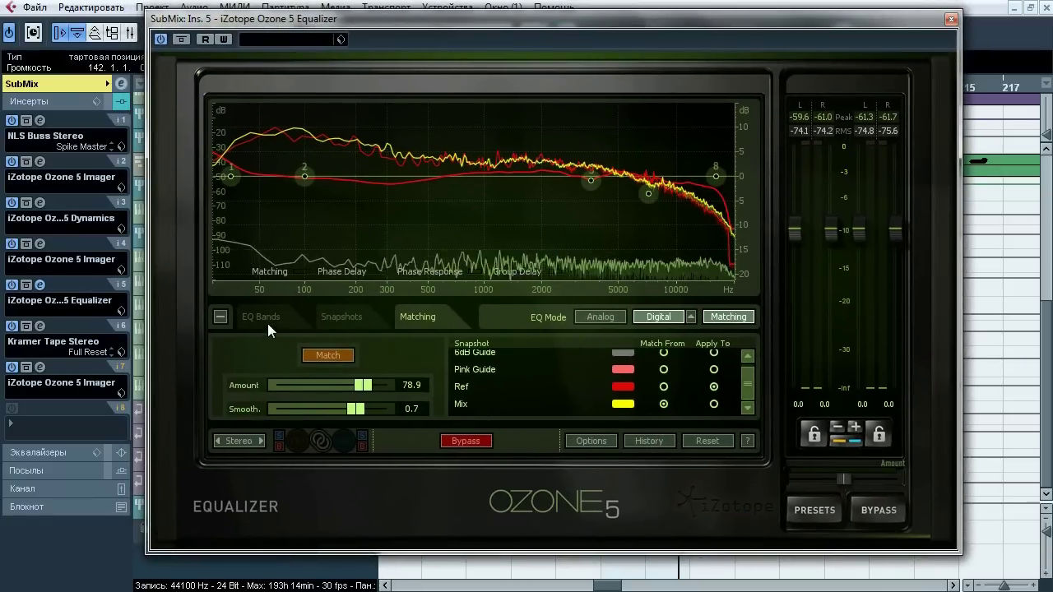
click(262, 318)
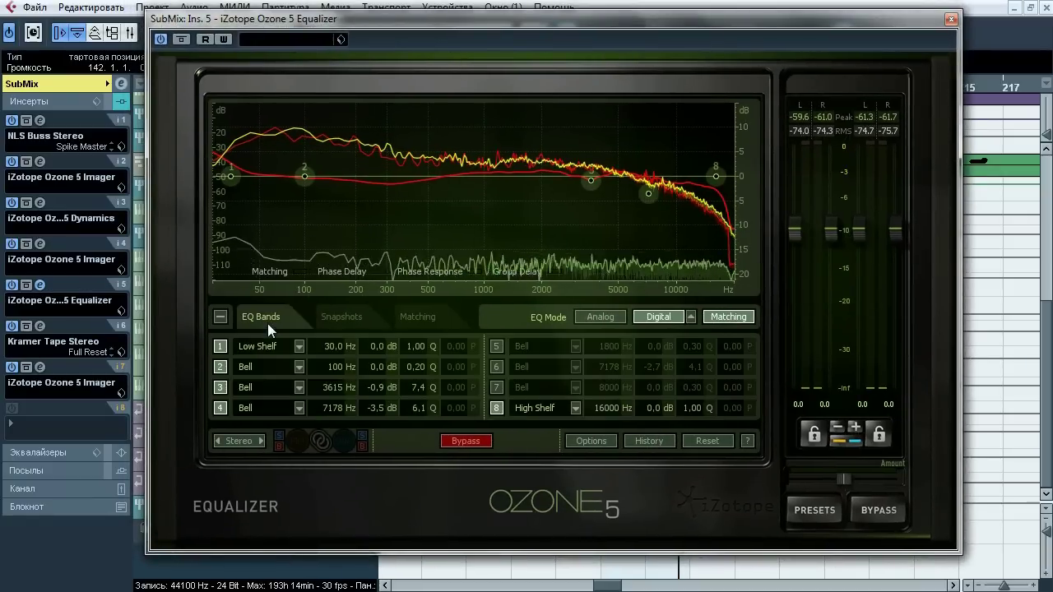
click(220, 367)
click(220, 346)
click(496, 408)
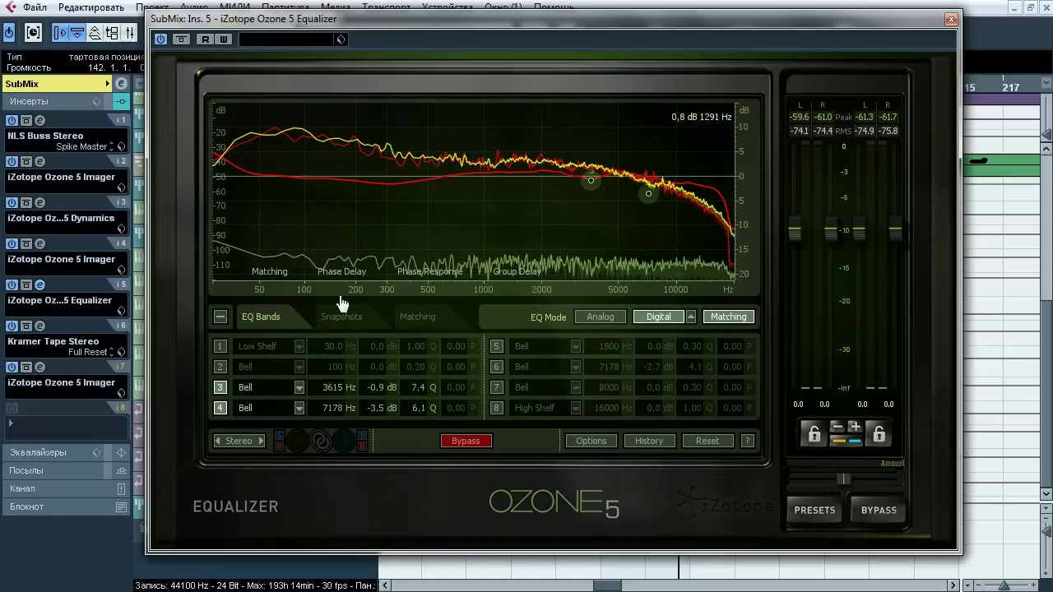
Examine the equalizer's matching settings and its Ref and Mix spectrum snapshots
click(418, 320)
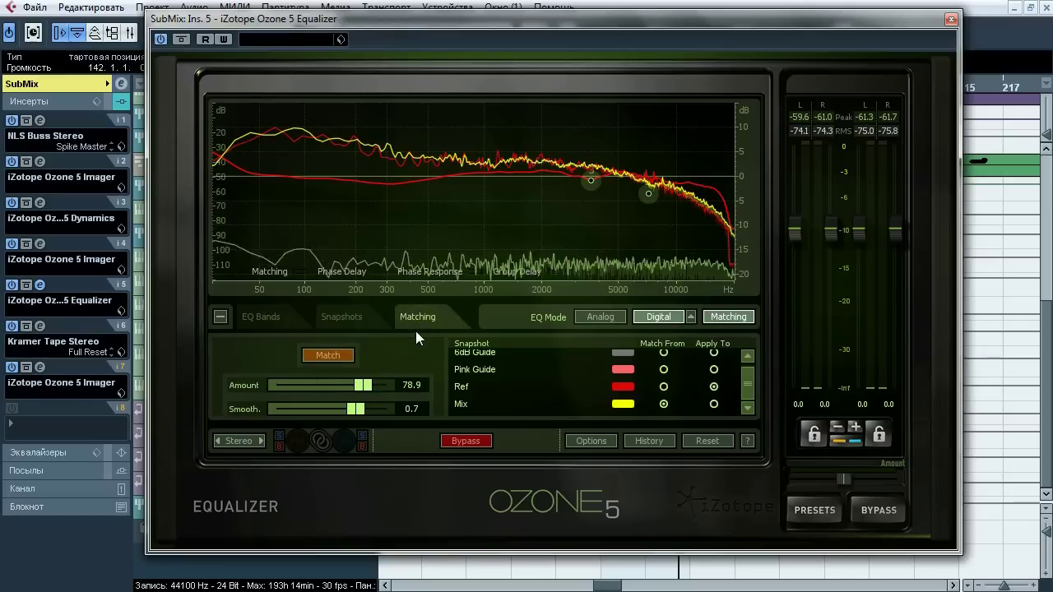
click(357, 322)
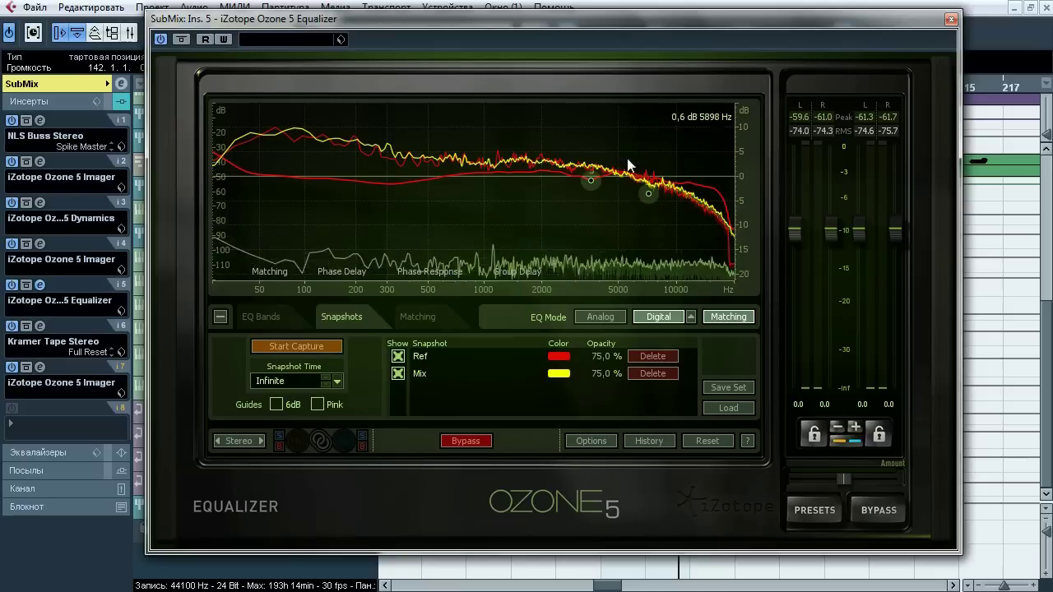
click(427, 317)
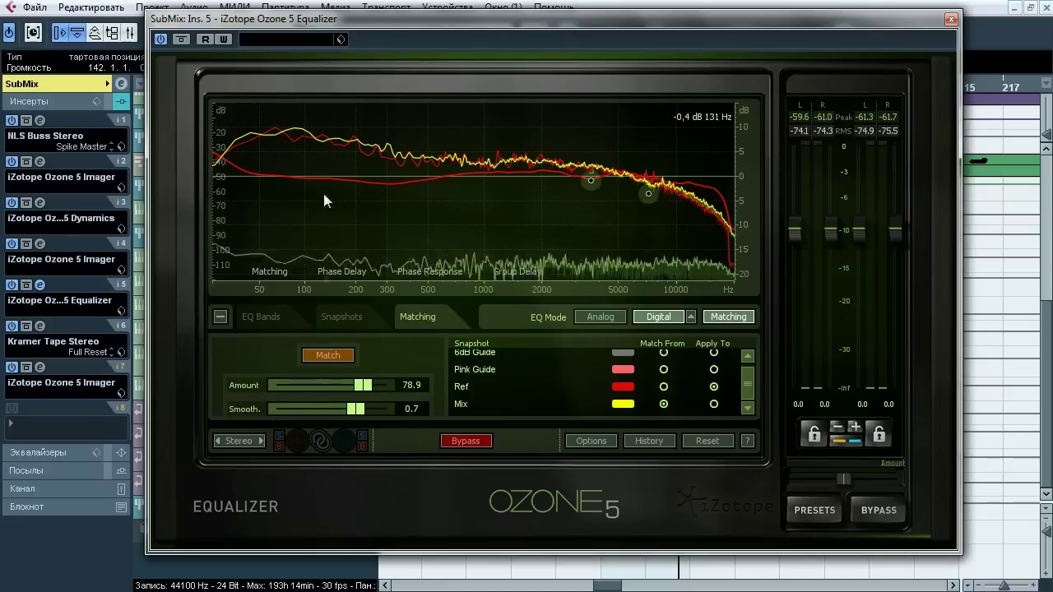
Uncover the transport controls, compare looped playback with the Ozone 5 Equalizer bypassed and active, stop and close it
drag(424, 27, 469, 111)
click(259, 36)
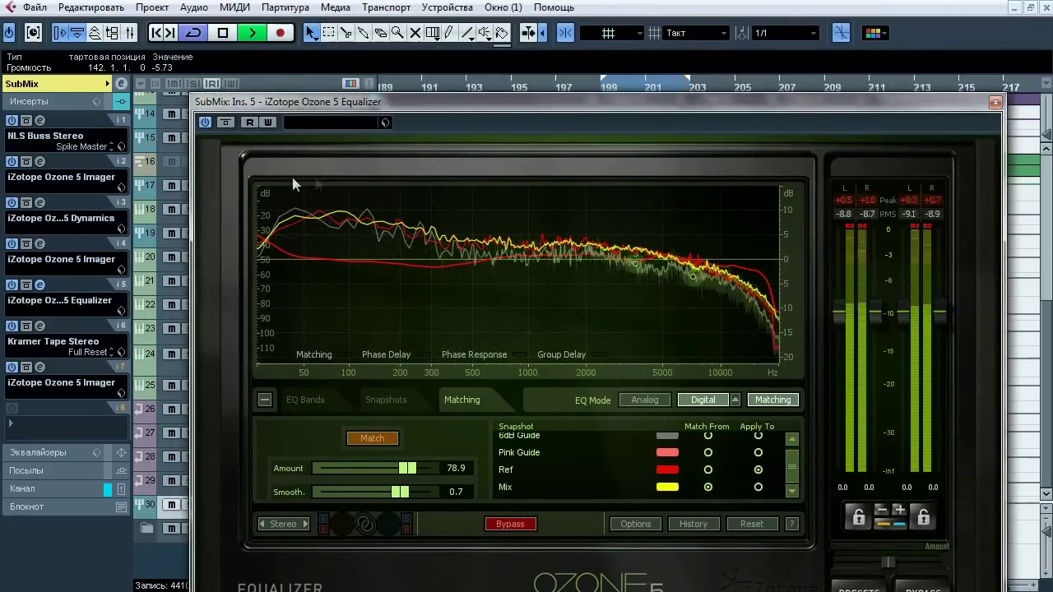
click(227, 122)
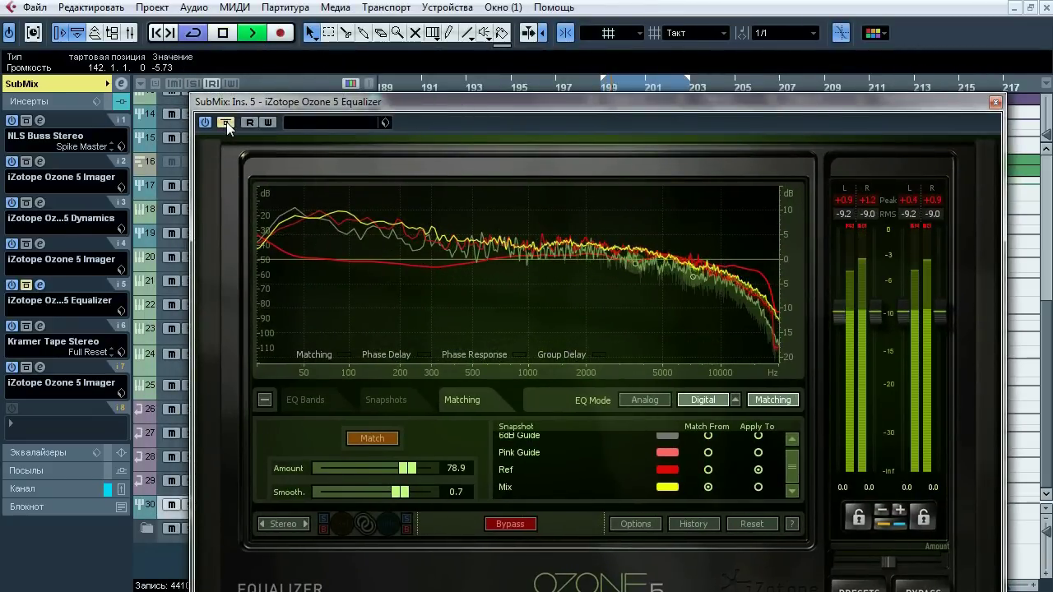
click(227, 122)
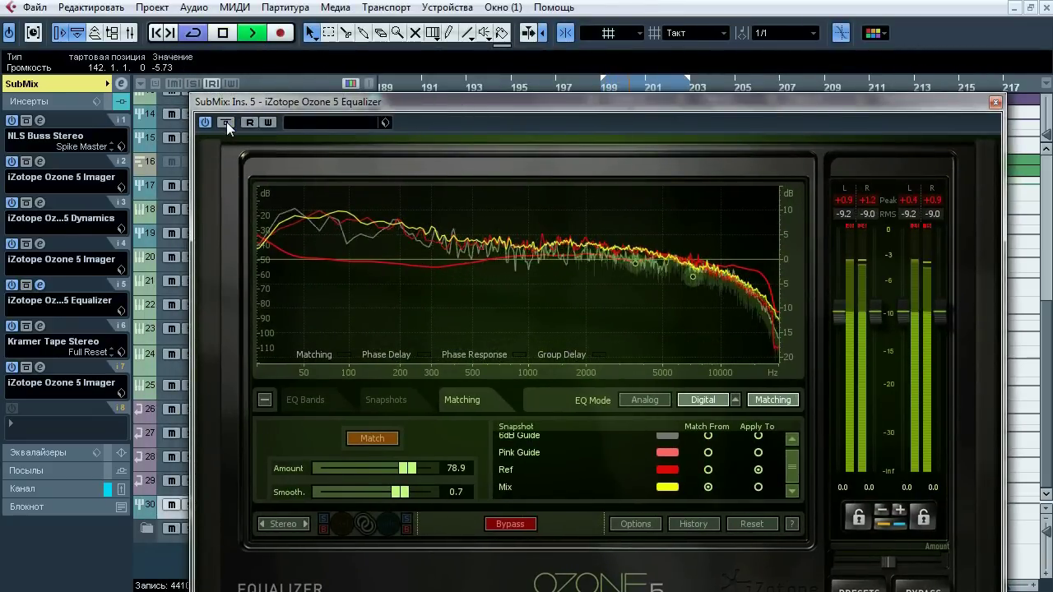
click(226, 122)
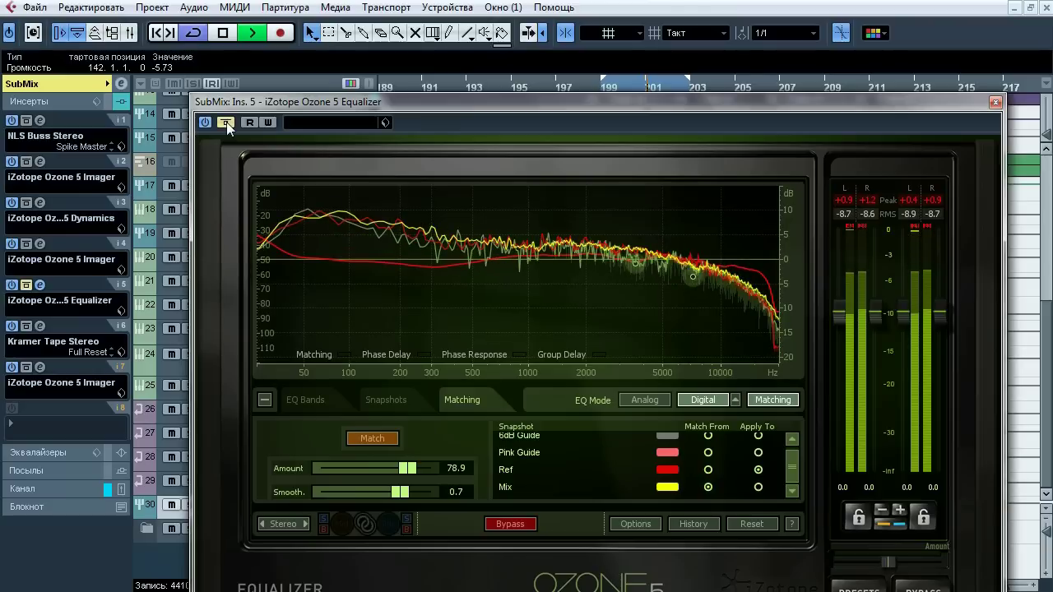
click(226, 122)
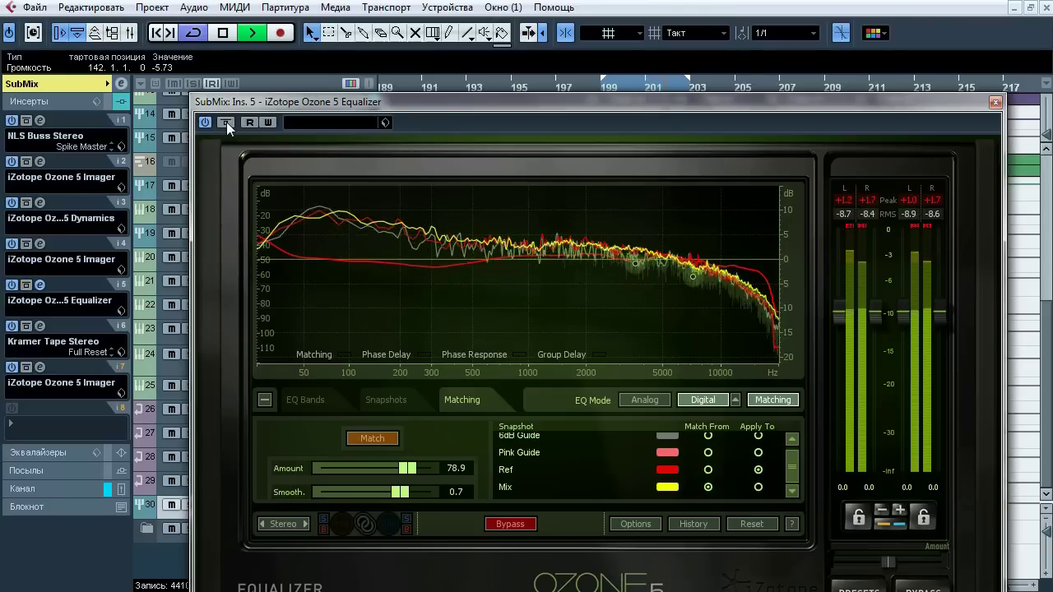
click(227, 121)
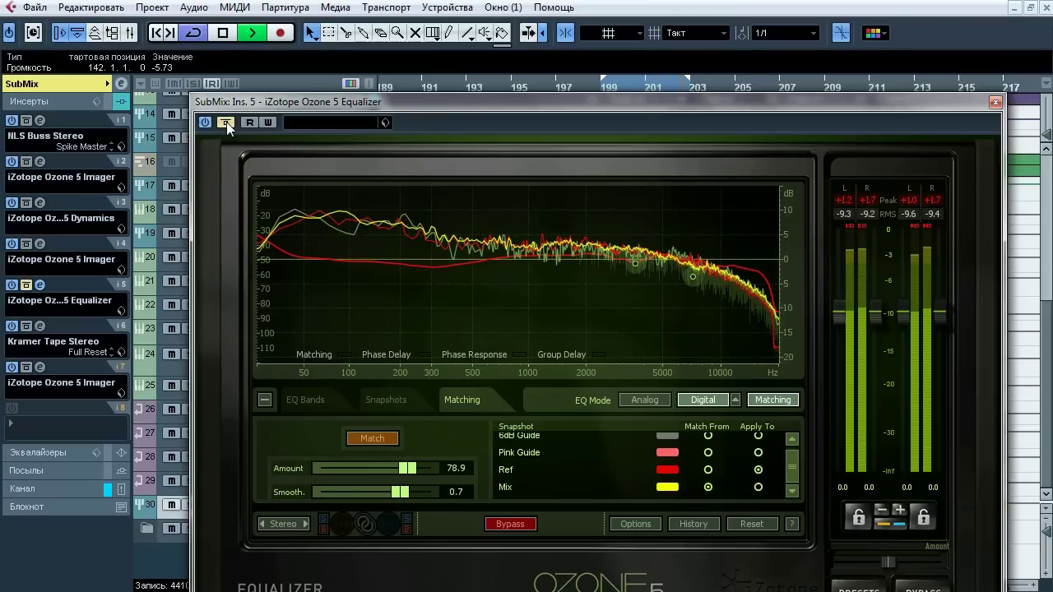
click(226, 121)
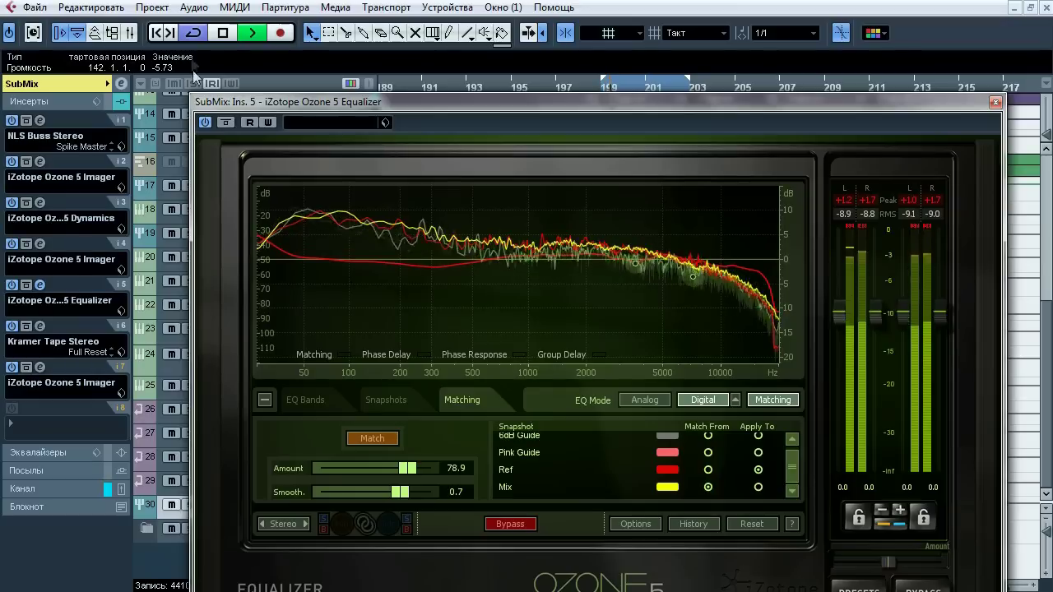
click(222, 35)
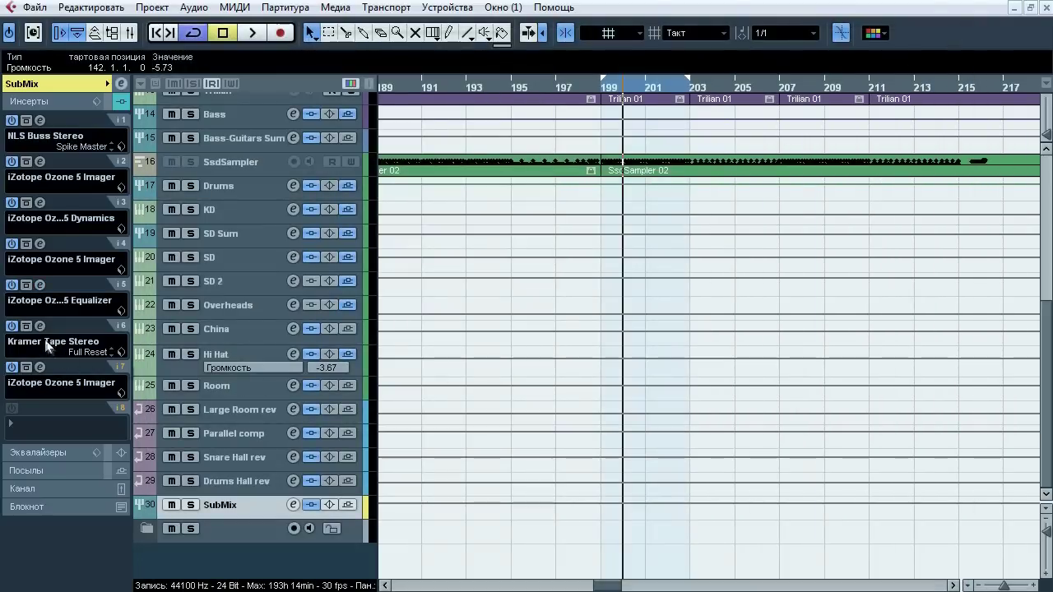
Open Kramer Tape Stereo in SubMix's sixth insert slot, compare looped playback with it bypassed and active, stop and close it
click(39, 328)
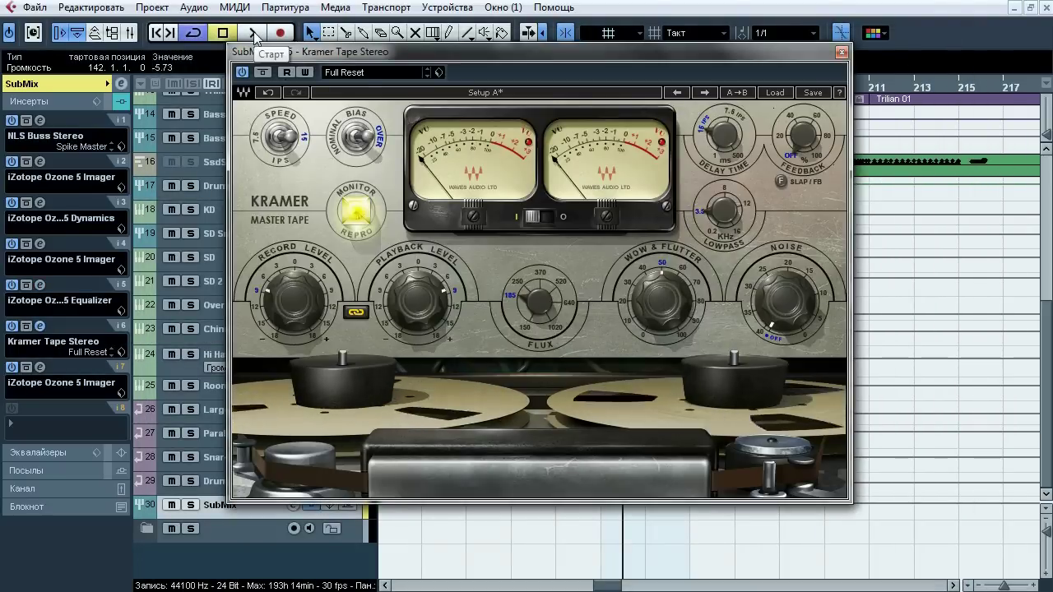
click(351, 212)
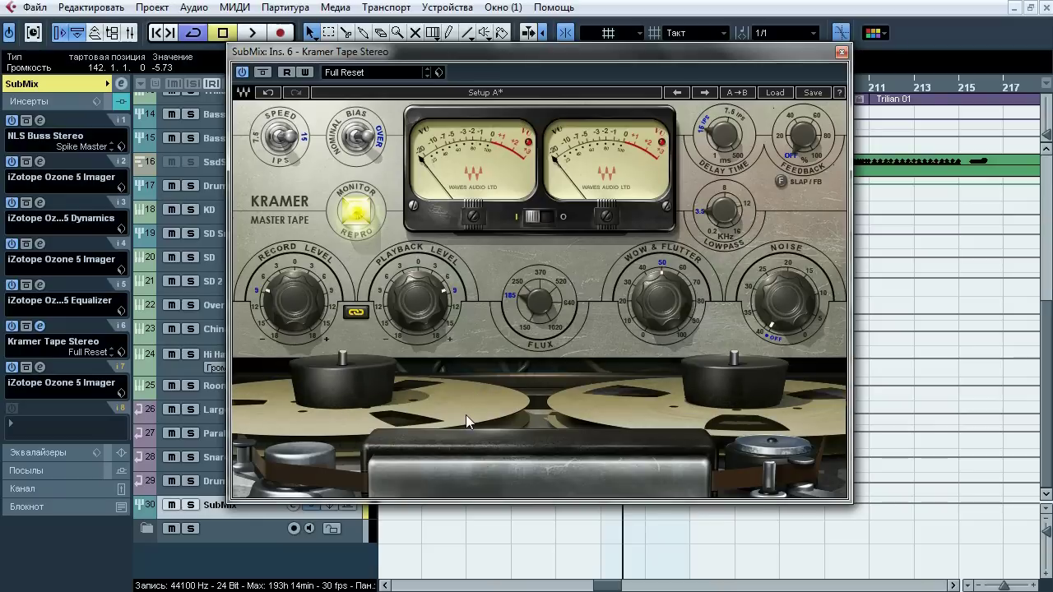
click(251, 34)
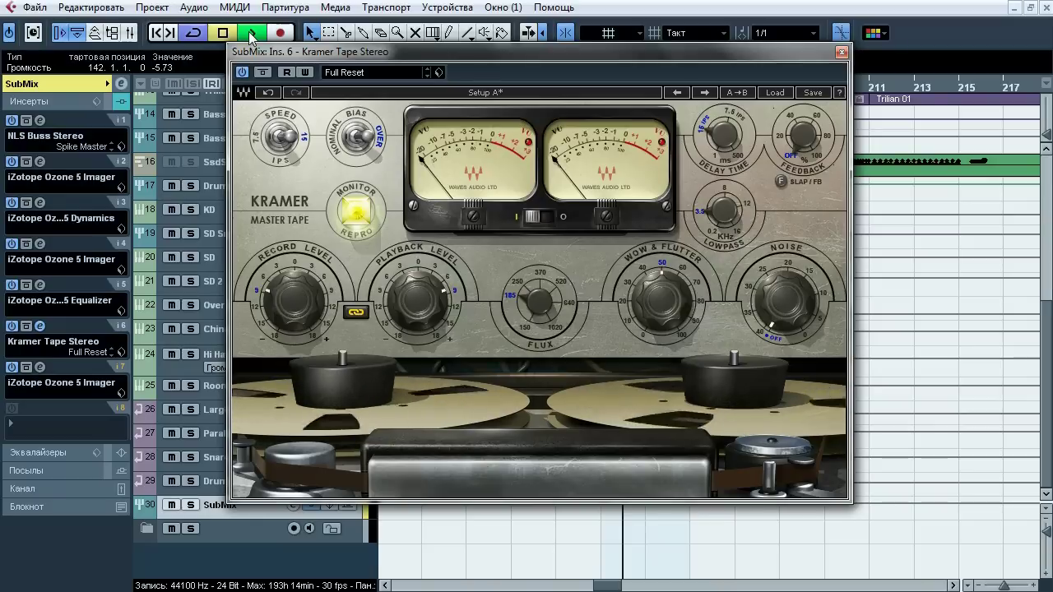
click(263, 72)
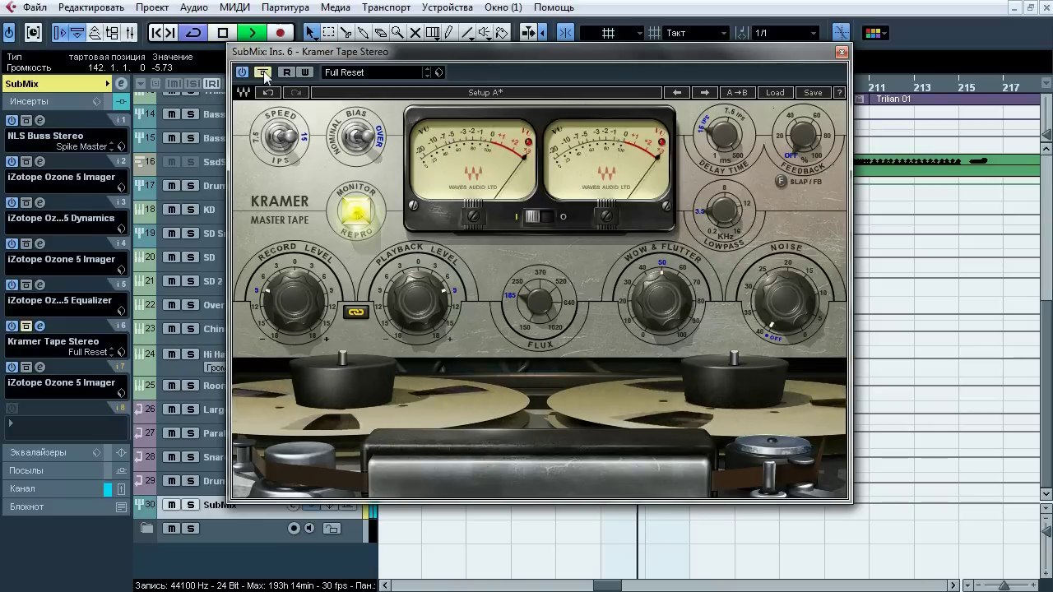
click(263, 72)
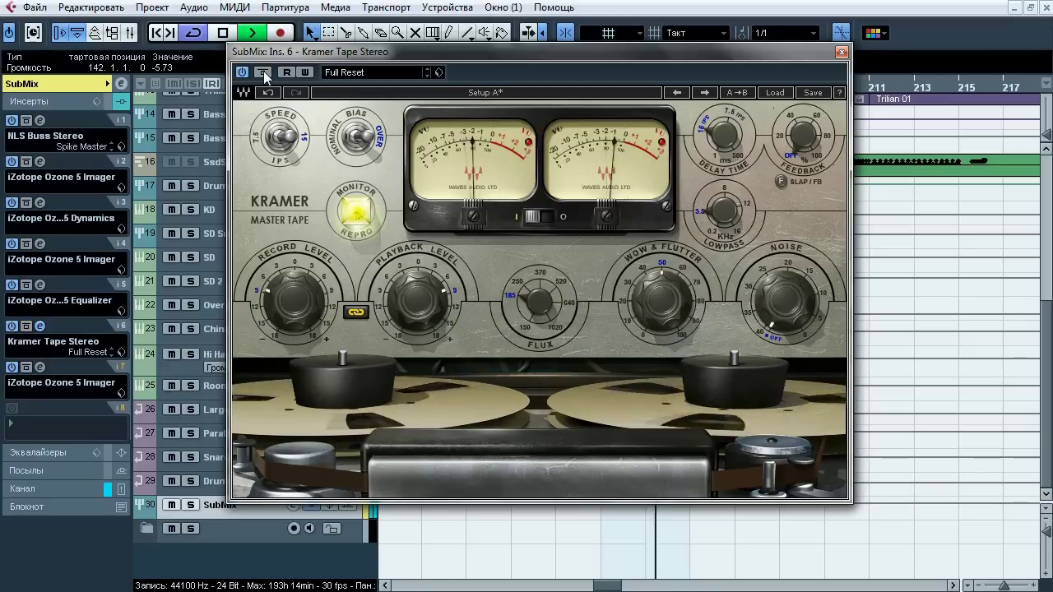
click(263, 72)
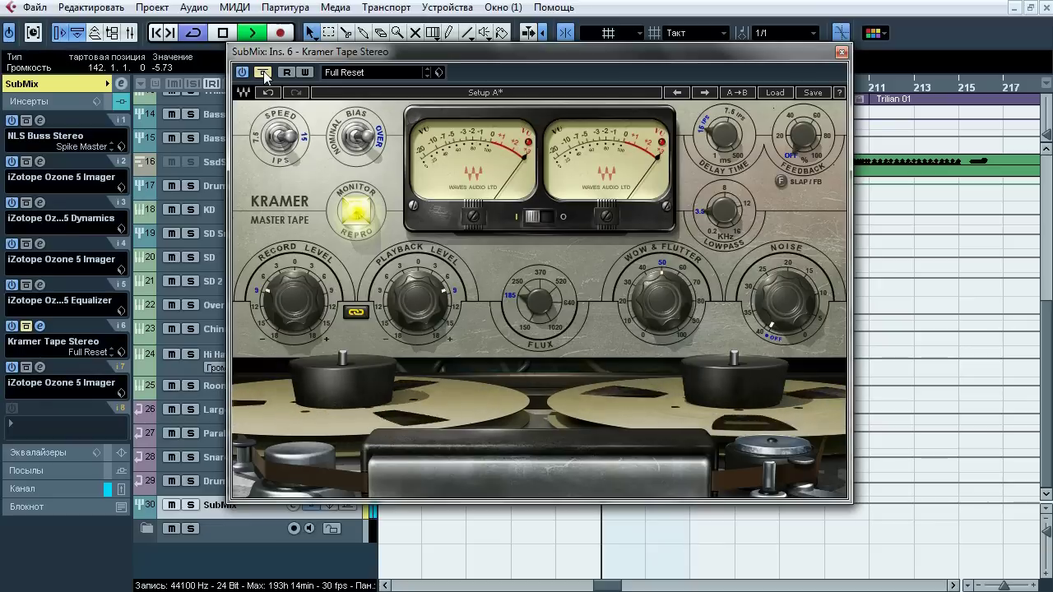
click(263, 72)
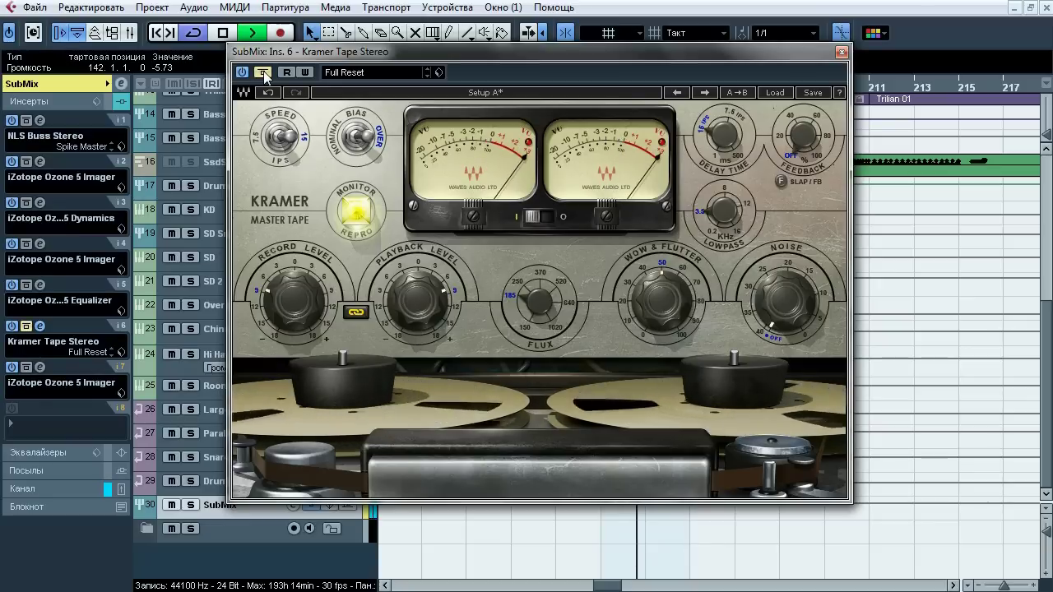
click(222, 33)
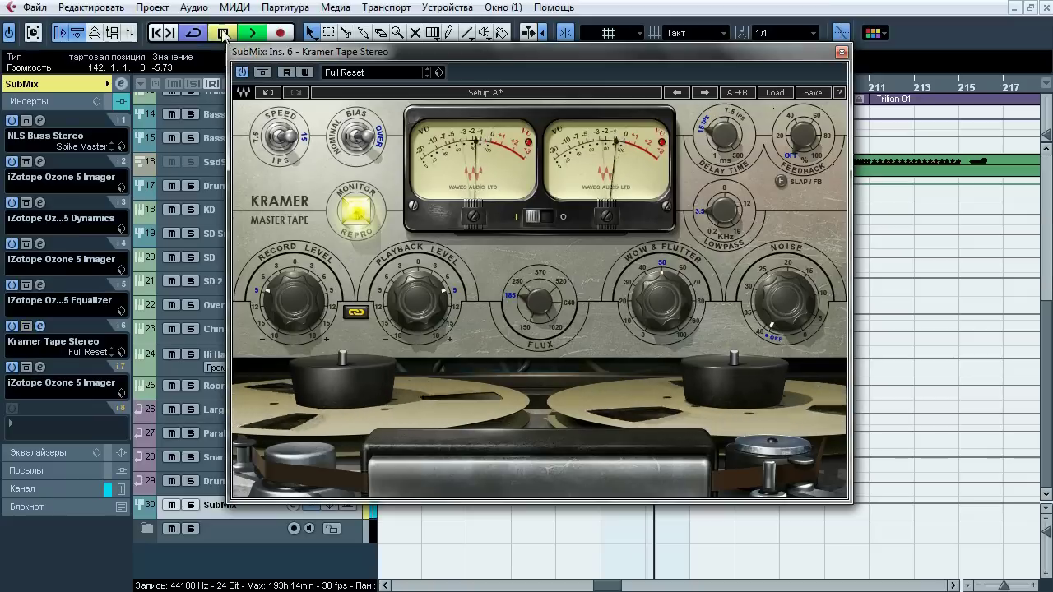
click(842, 52)
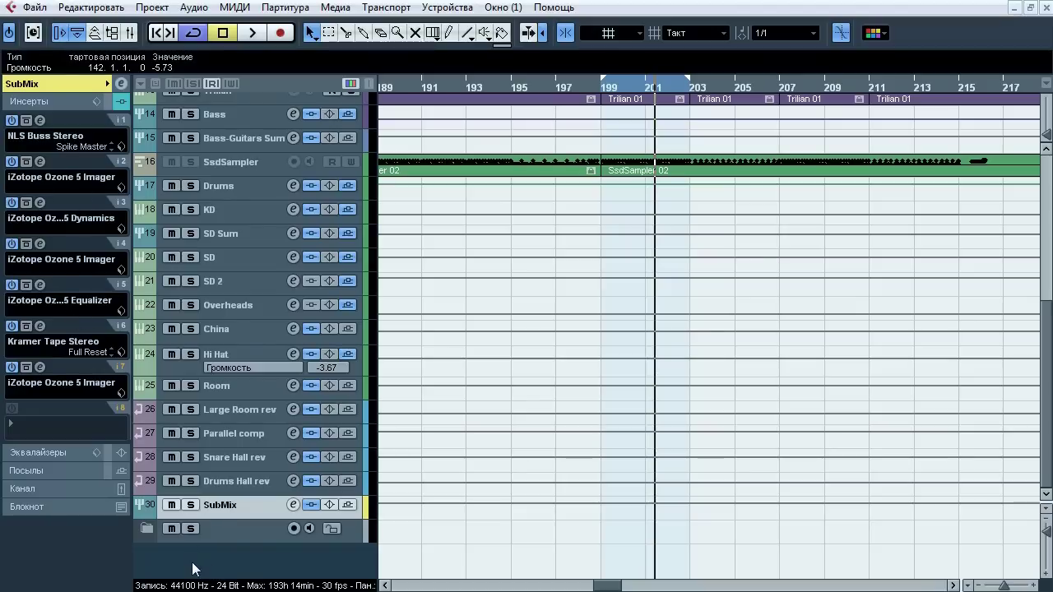
Open the Ozone 5 Imager in SubMix's seventh insert slot, compare looped playback with it bypassed and active, stop and close it
click(40, 368)
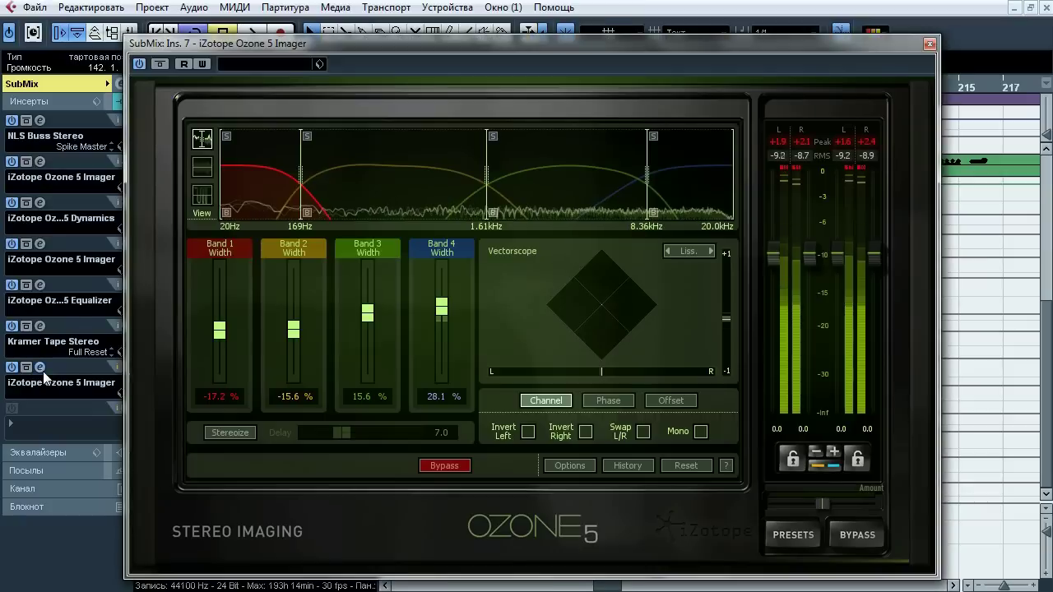
click(252, 33)
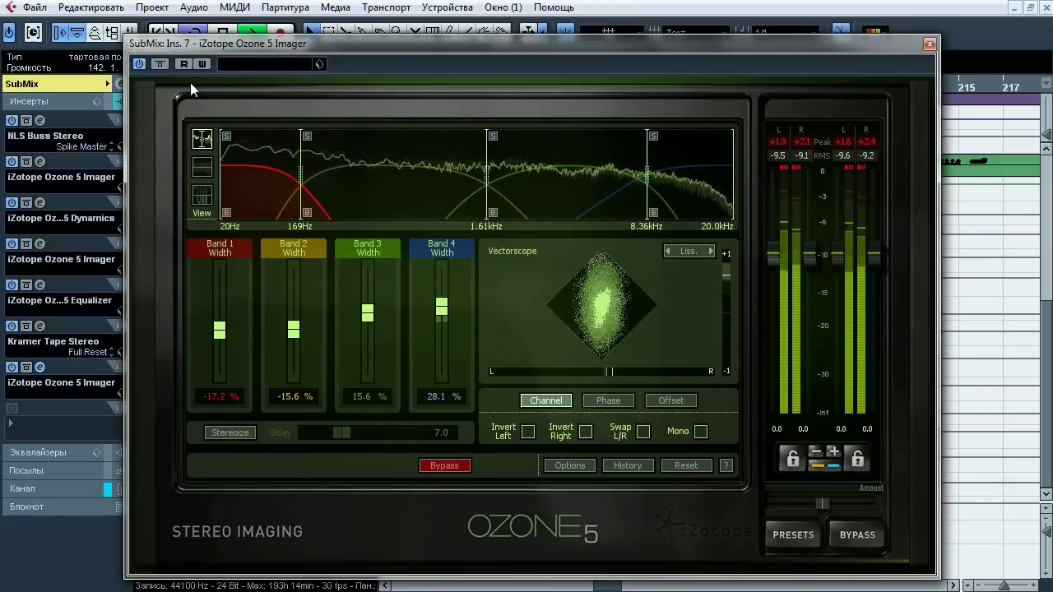
click(159, 64)
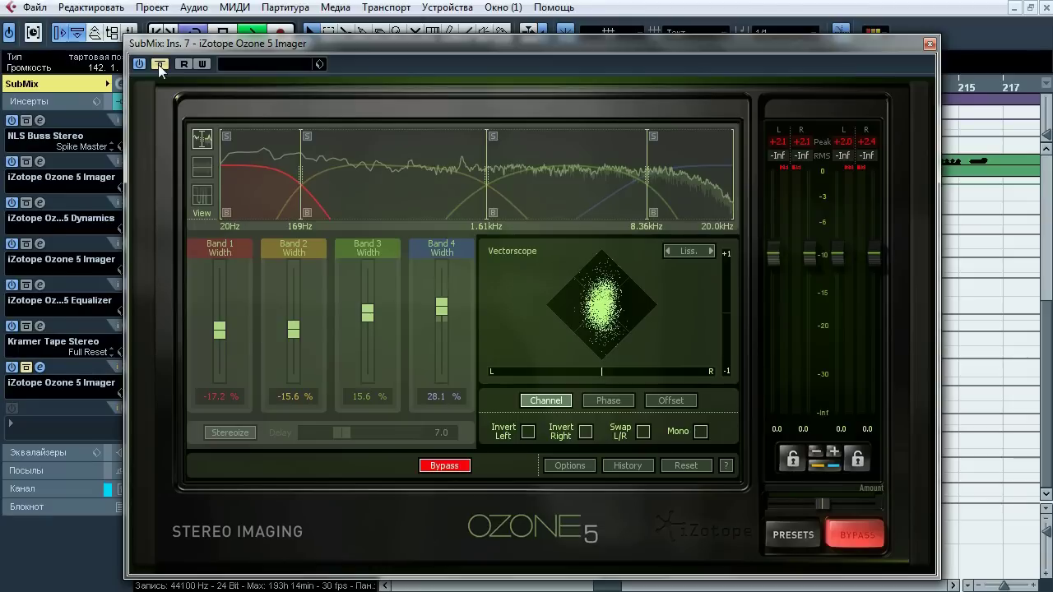
click(159, 65)
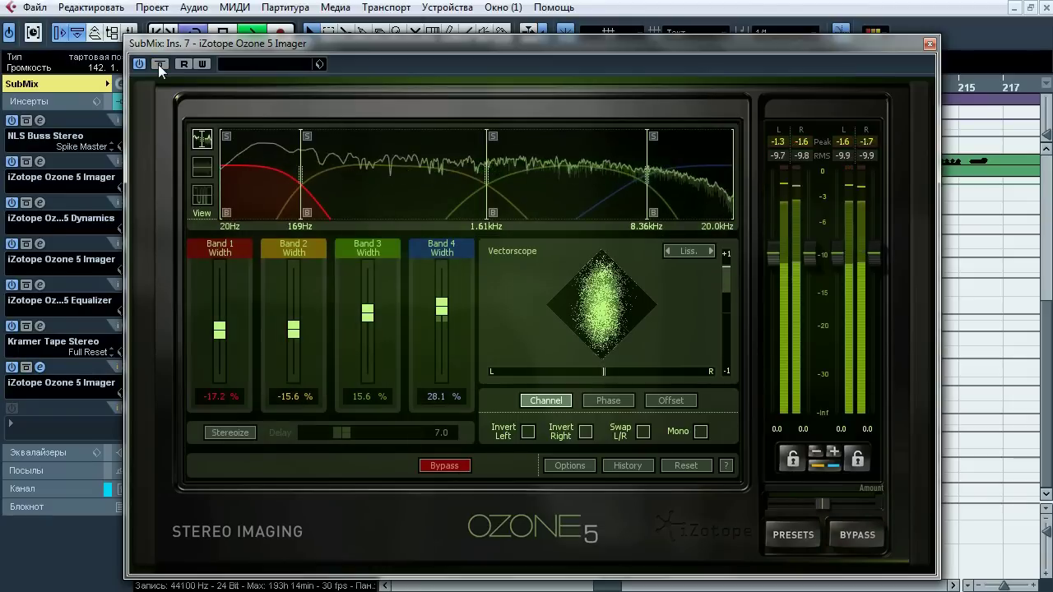
click(160, 64)
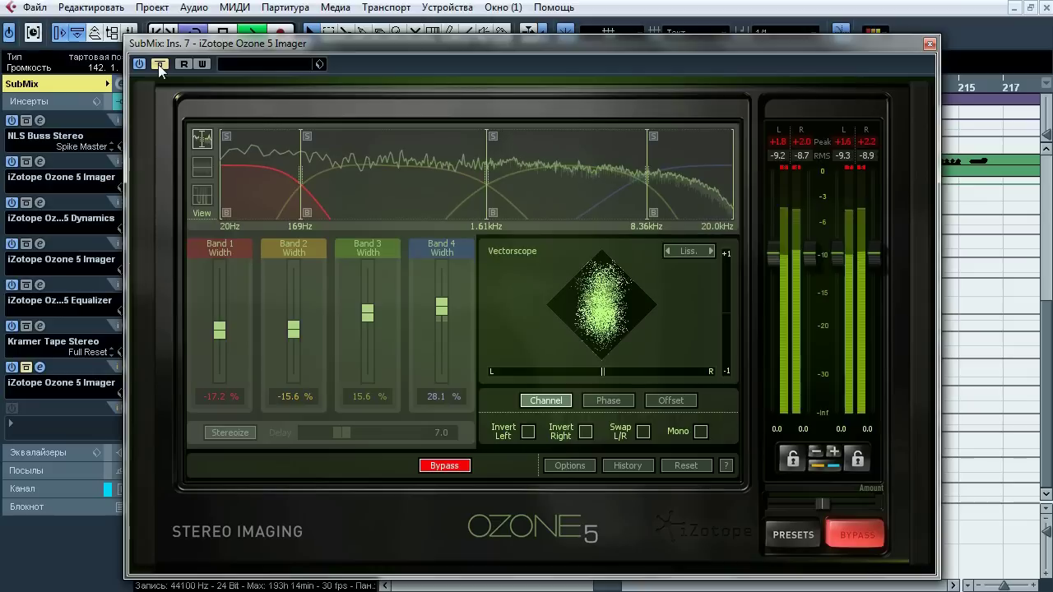
click(160, 64)
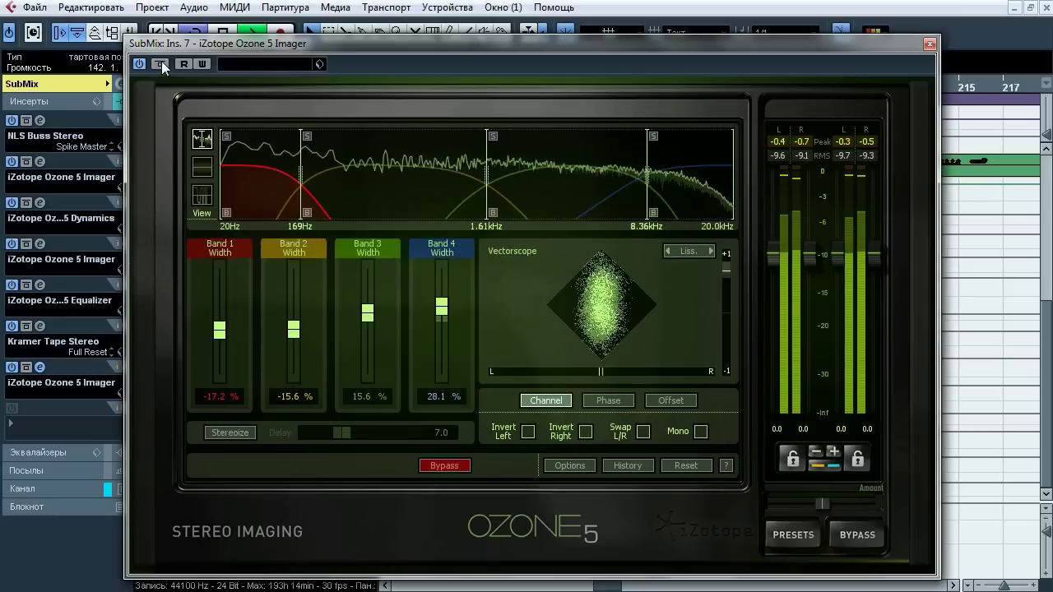
click(224, 33)
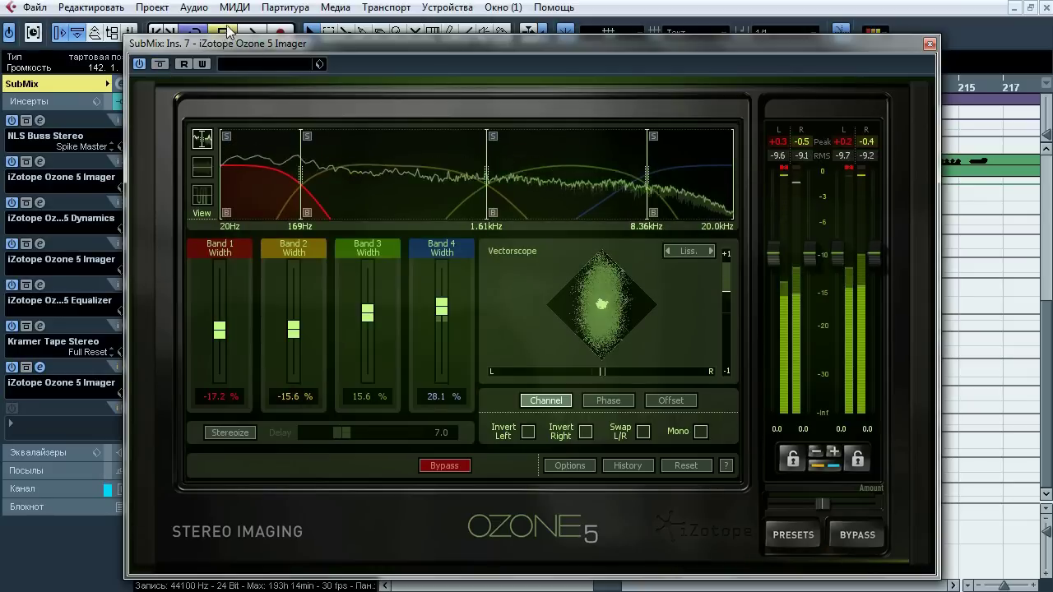
click(929, 44)
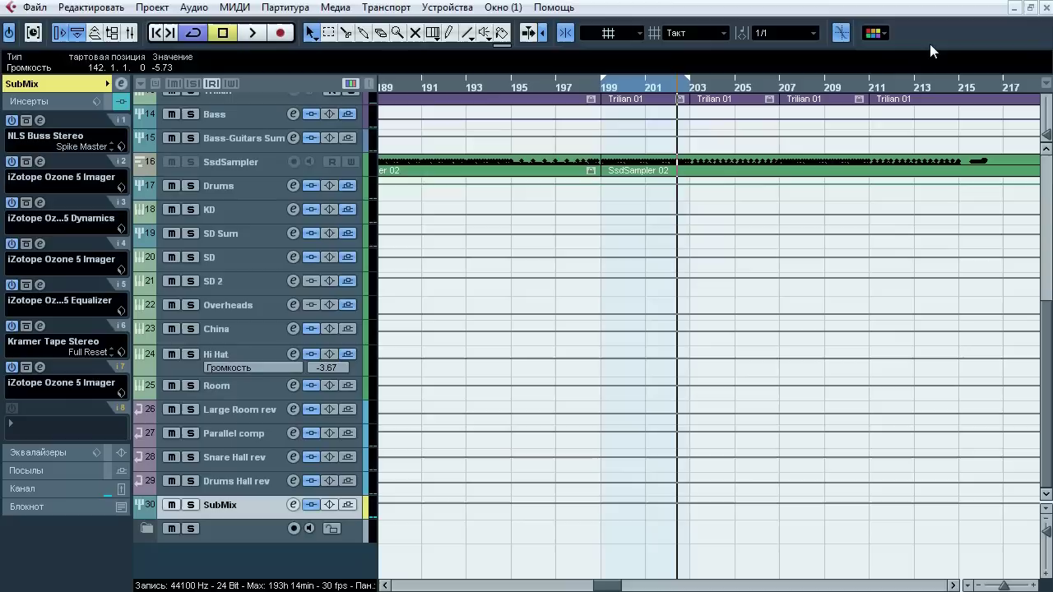
Check SubMix's output routing, return to its inserts, and open the mixer positioned to show the Stereo Out insert slots
click(75, 90)
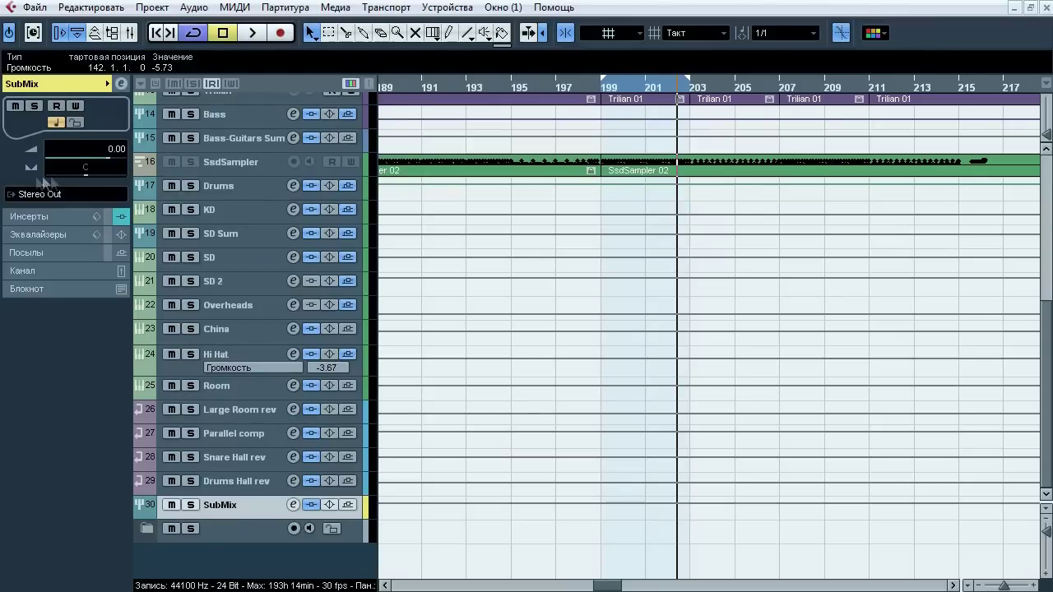
click(43, 219)
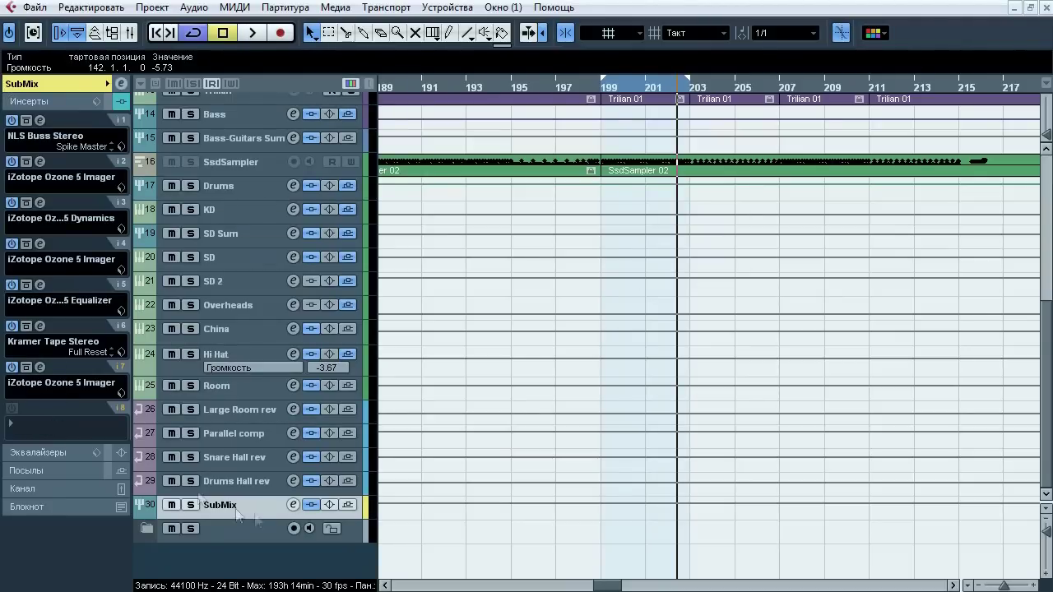
key(F3)
drag(613, 150, 571, 74)
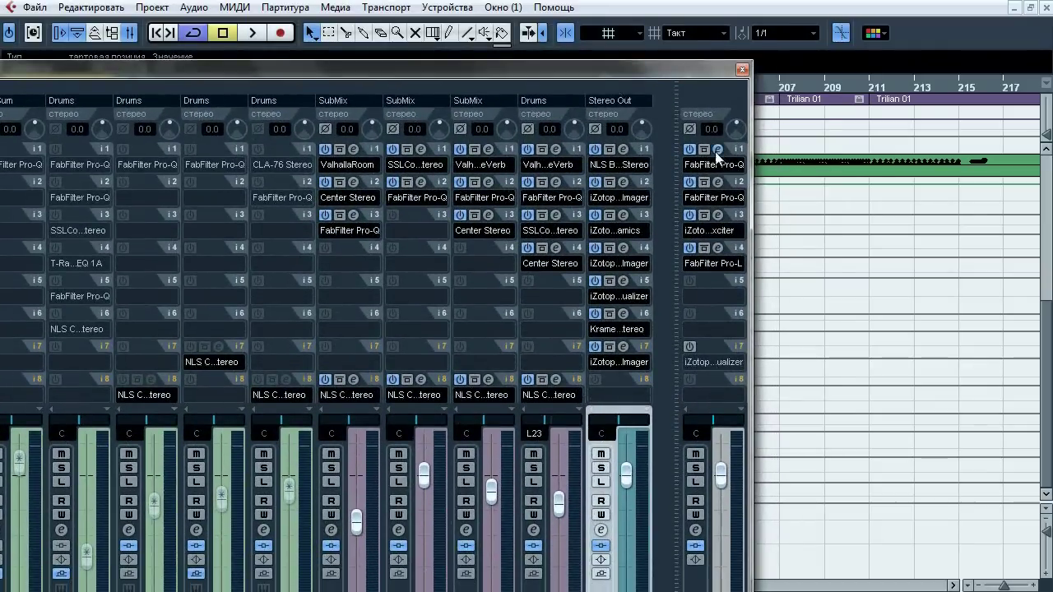
Open FabFilter Pro-Q in Stereo Out's first insert slot, compare looped playback with it bypassed and active, stop and close it
click(723, 161)
drag(673, 6, 673, 91)
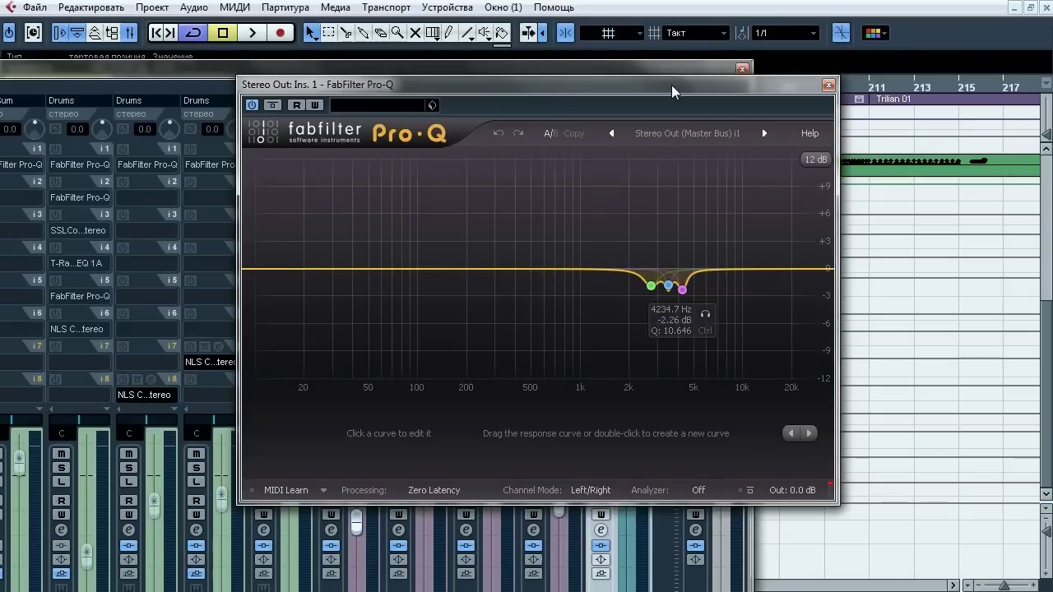
key(space)
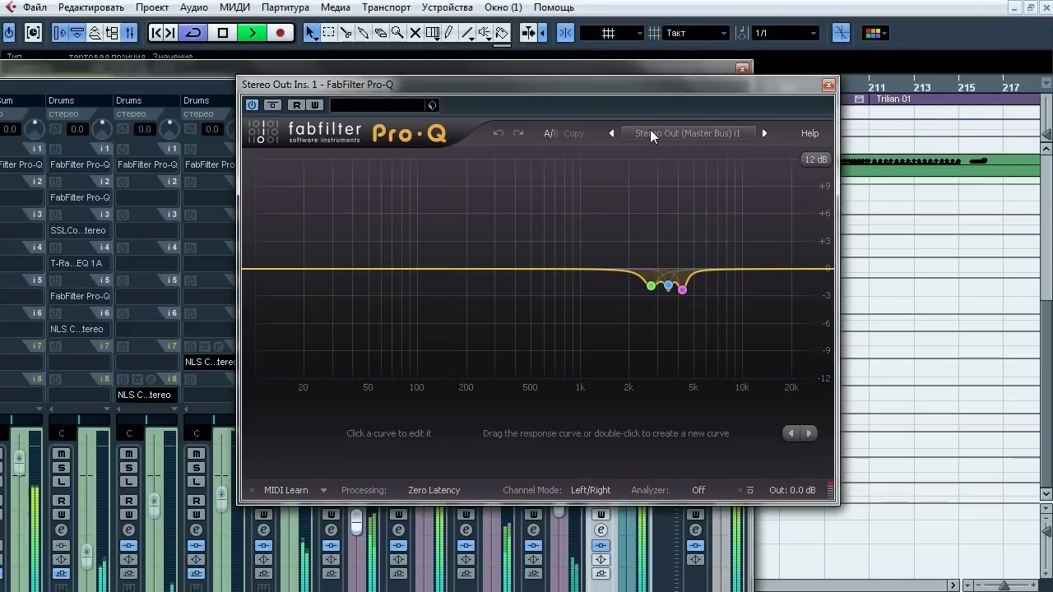
click(273, 106)
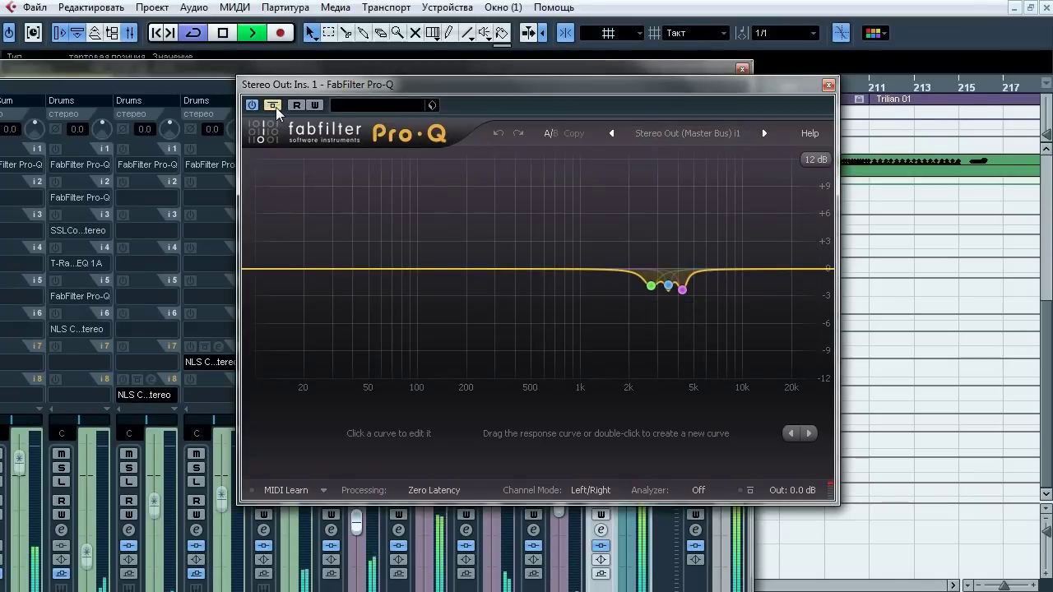
click(273, 106)
click(277, 109)
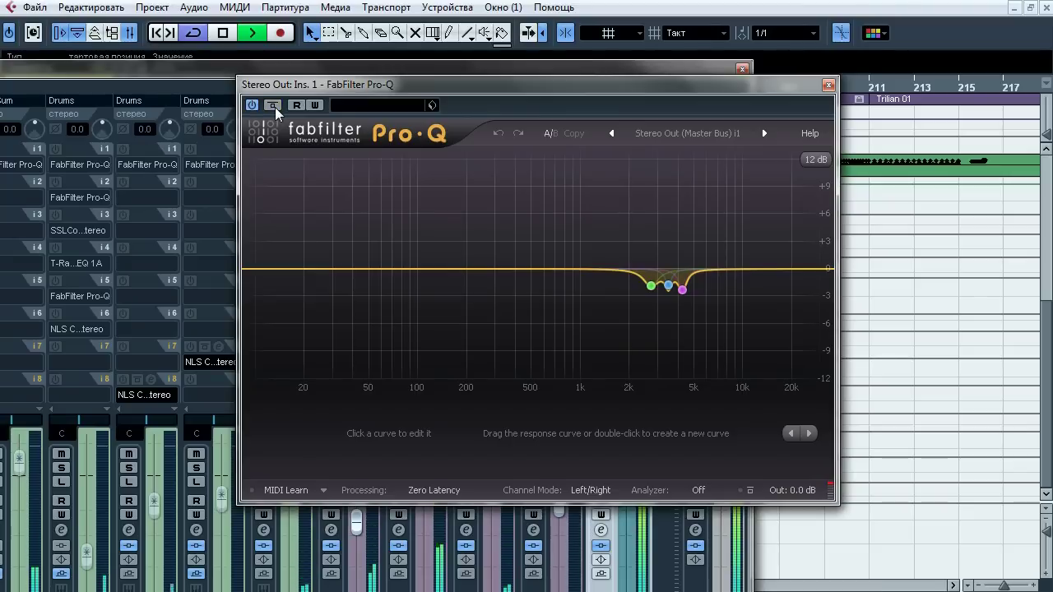
click(274, 106)
key(space)
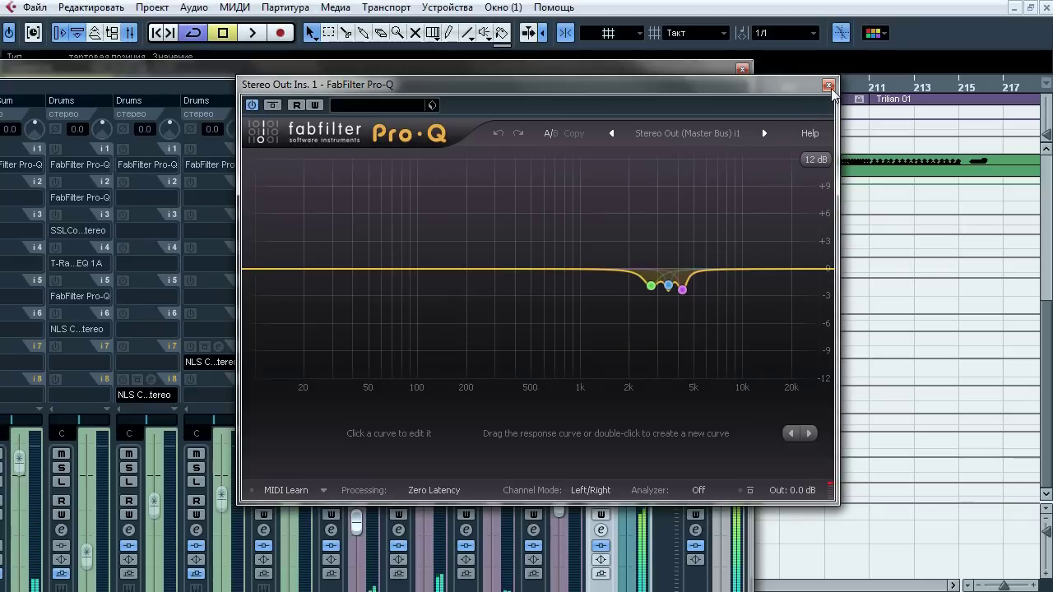
click(829, 85)
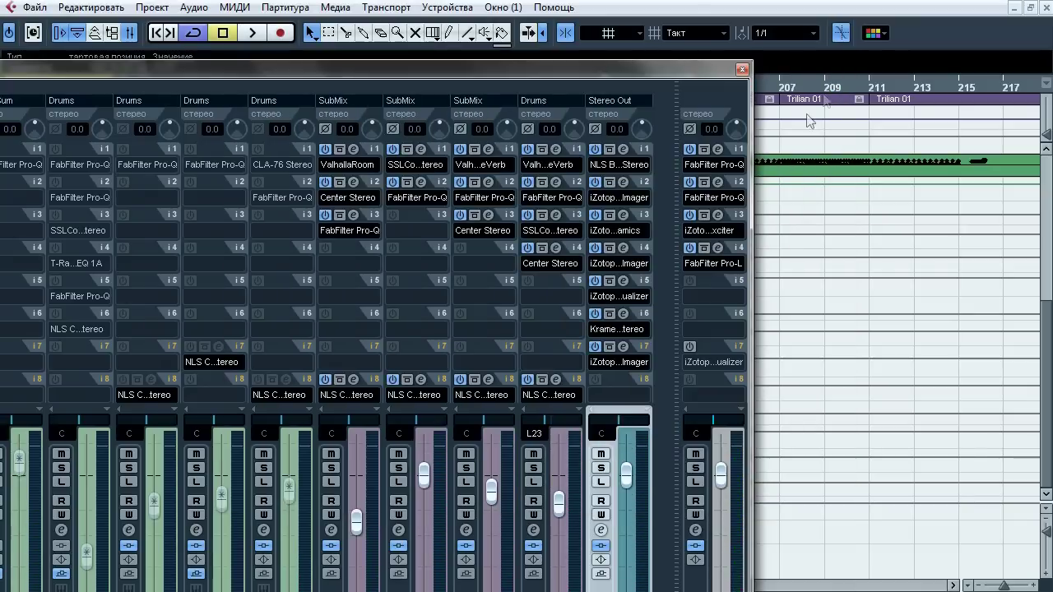
Open FabFilter Pro-Q in Stereo Out's second insert slot, uncover its header, and compare looped playback with it bypassed and active
click(717, 183)
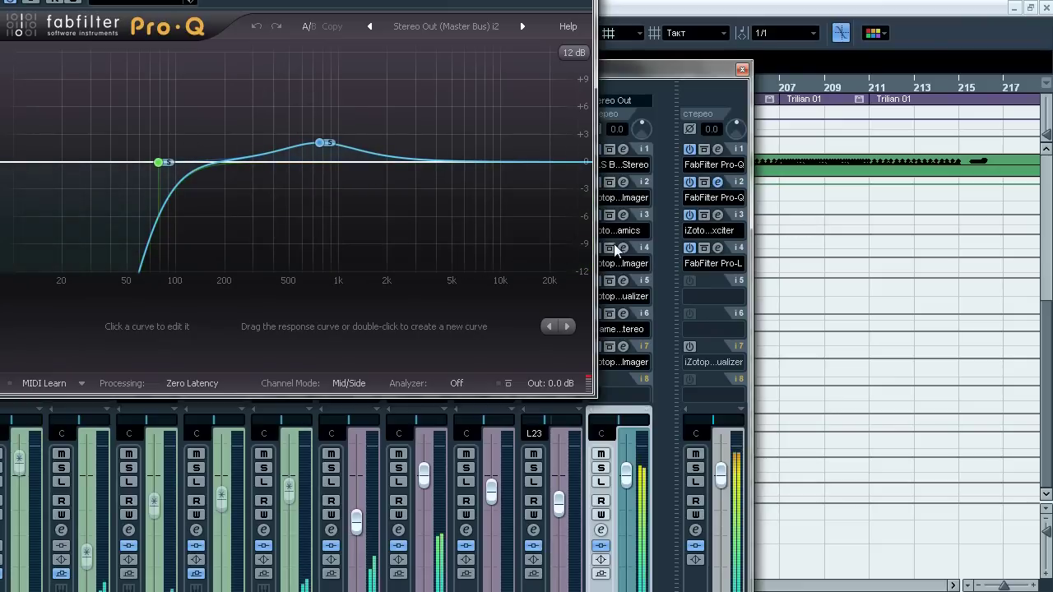
click(29, 2)
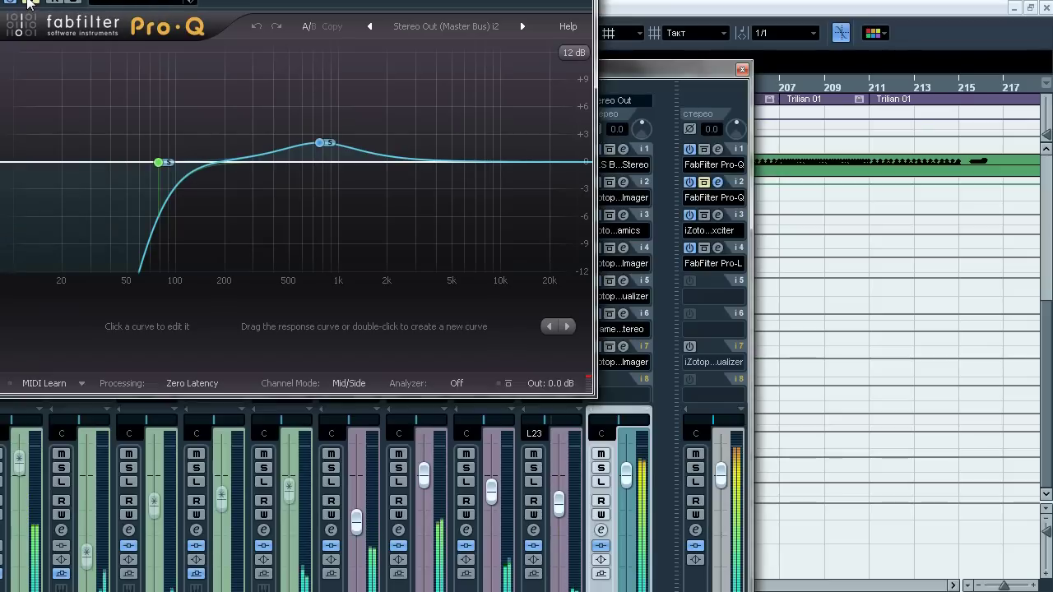
drag(64, 0, 113, 73)
click(83, 93)
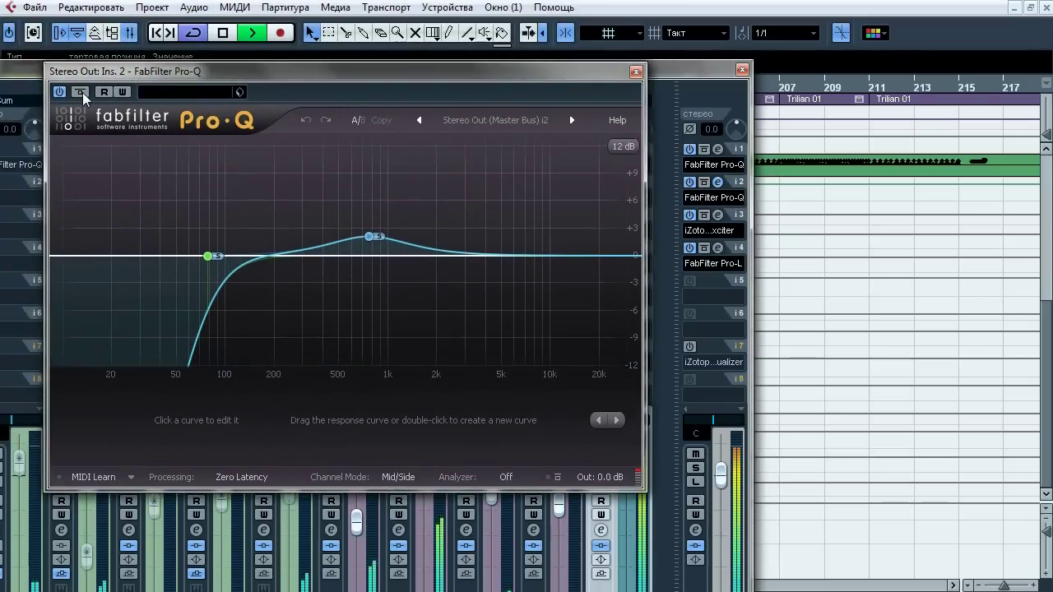
click(82, 94)
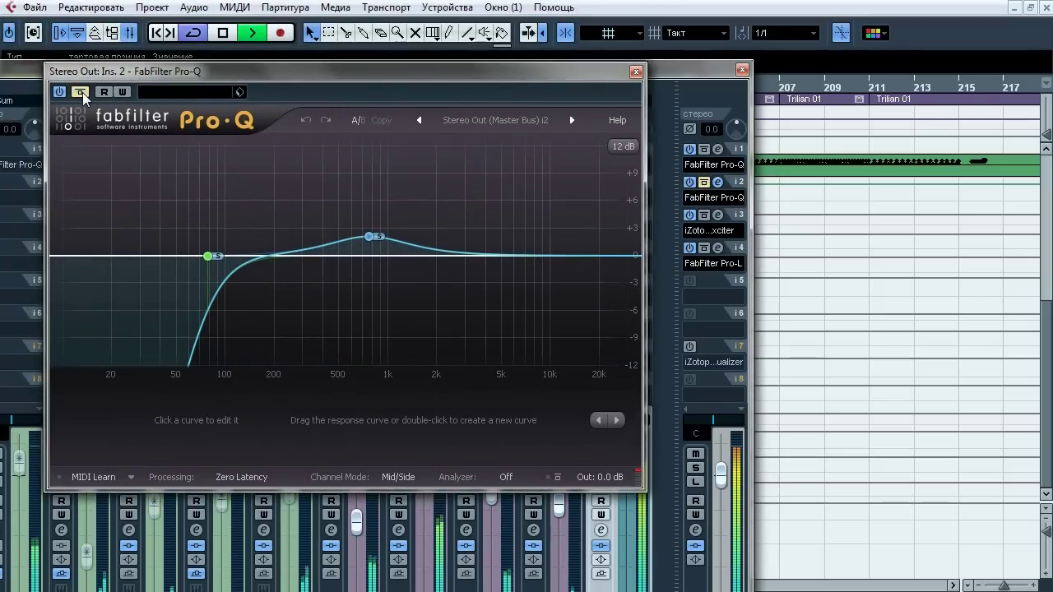
click(83, 94)
Audition the 763.50 Hz bell band of Pro-Q in solo, compare playback with the band bypassed and active, and stop
mouse_move(395, 220)
click(392, 202)
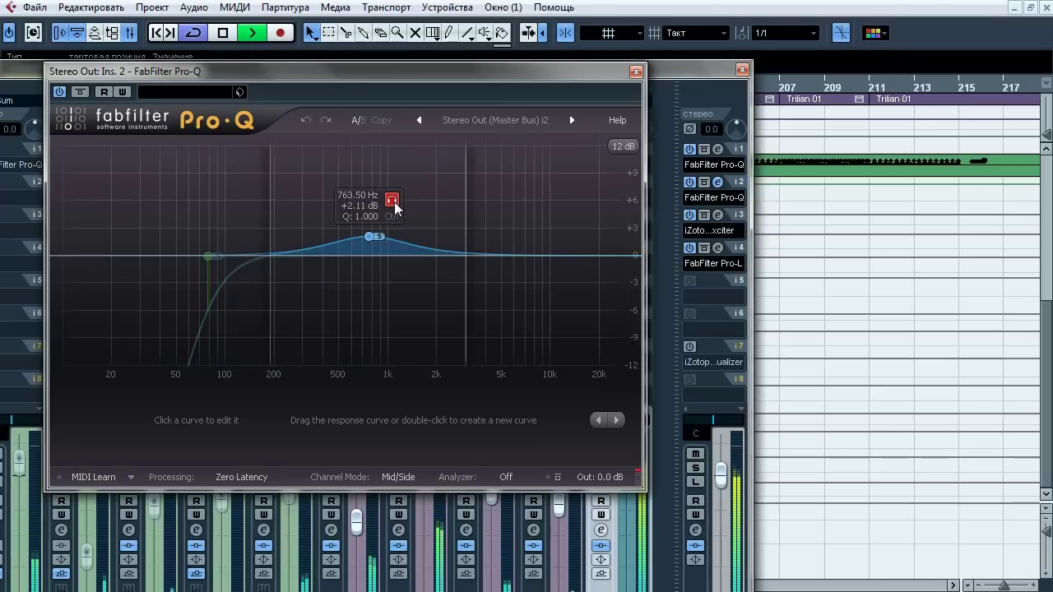
mouse_move(360, 255)
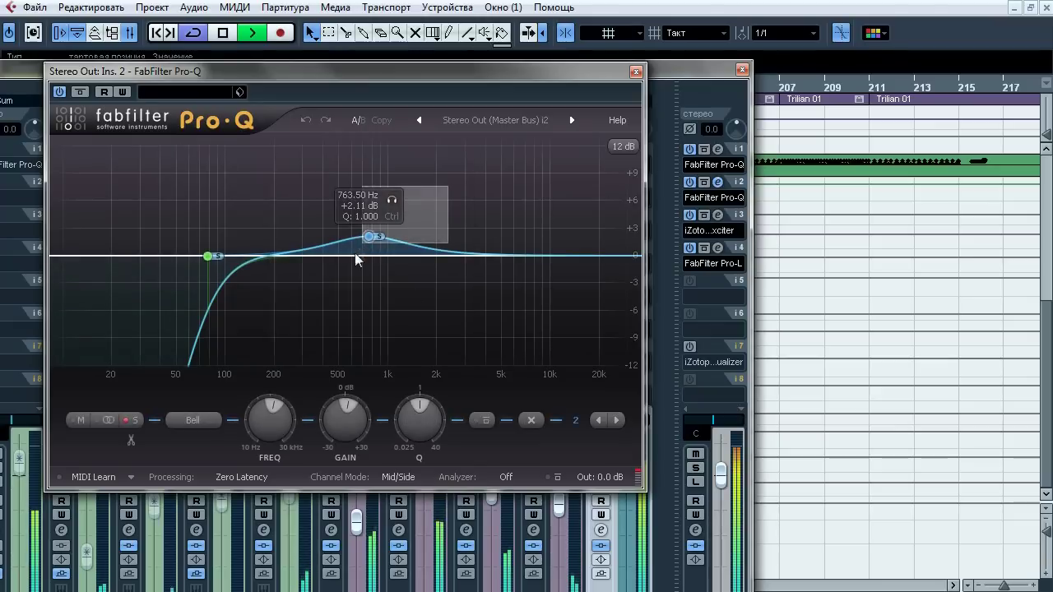
click(486, 420)
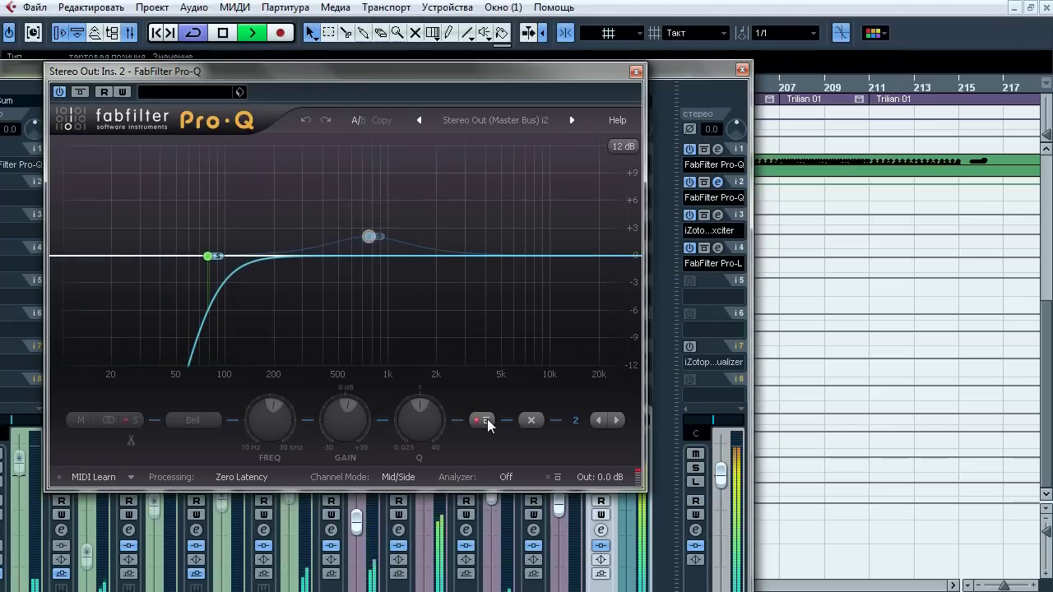
click(486, 420)
key(space)
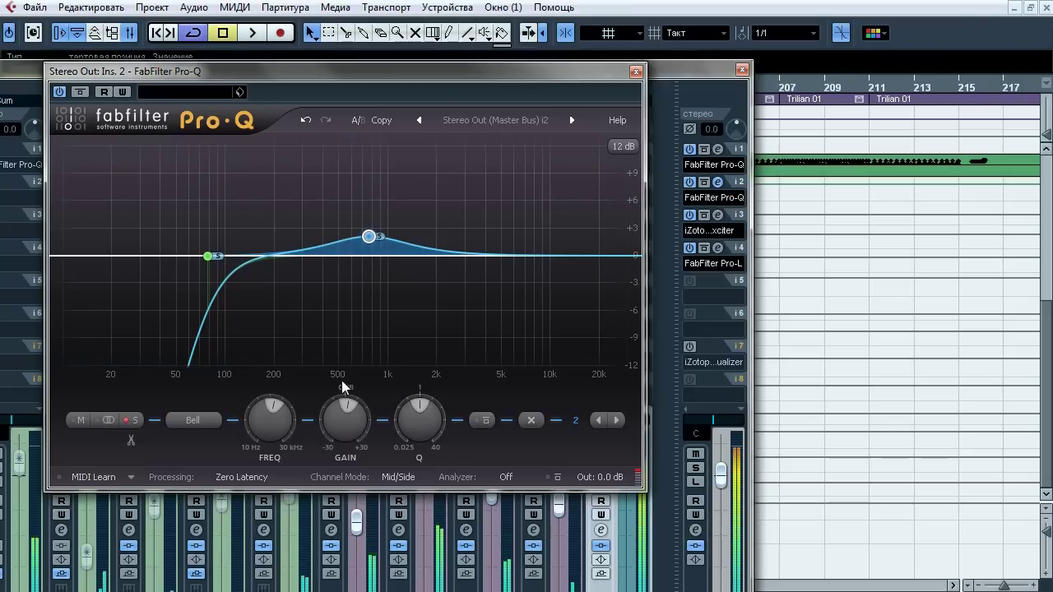
Audition Pro-Q's 77.766 Hz low-cut band in solo, compare playback with the band bypassed and active, stop and close the plug-in
click(208, 256)
key(space)
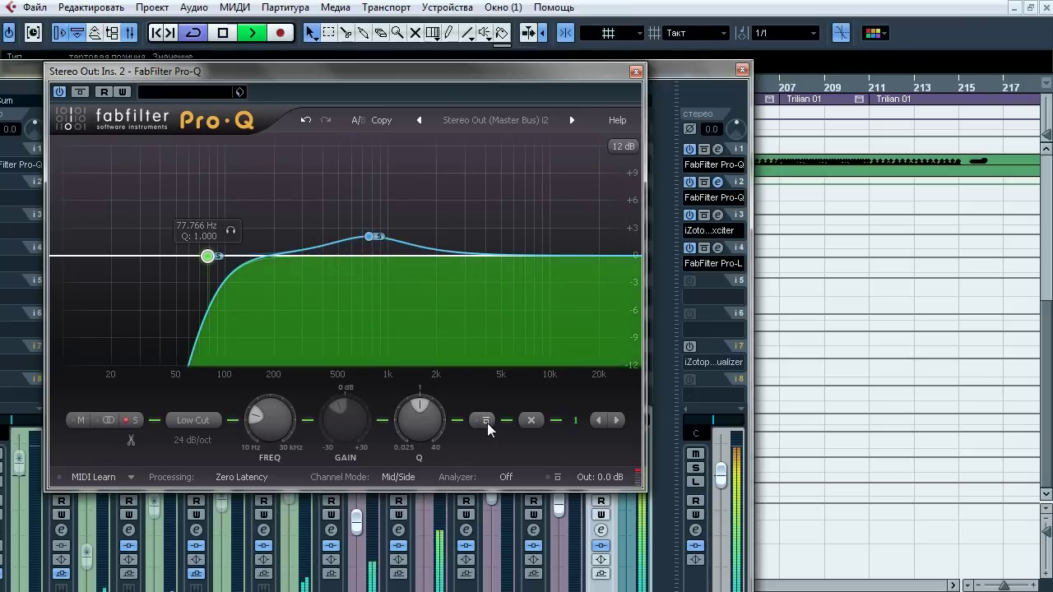
click(231, 231)
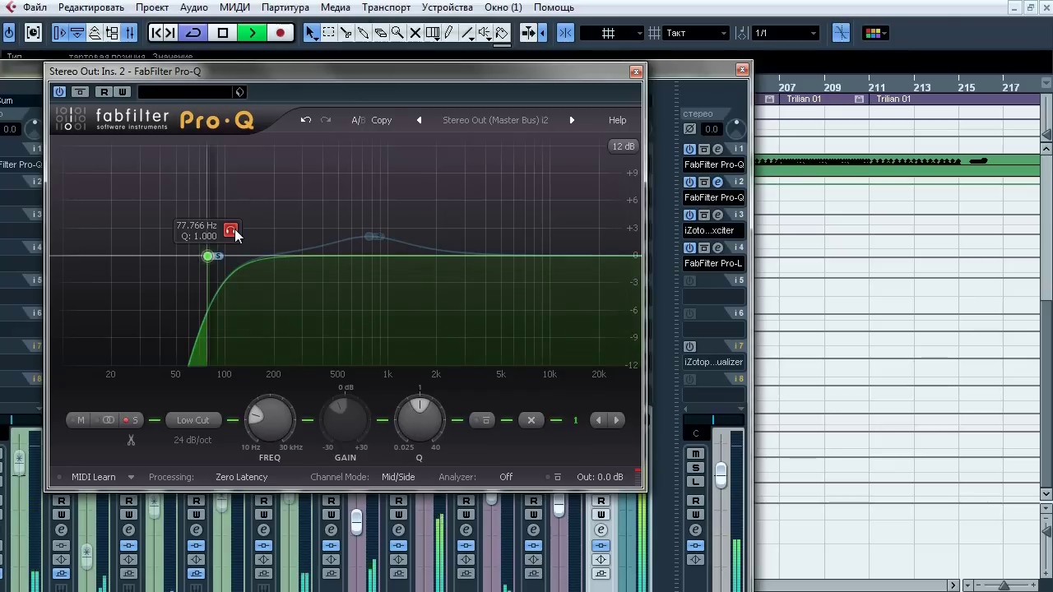
click(485, 421)
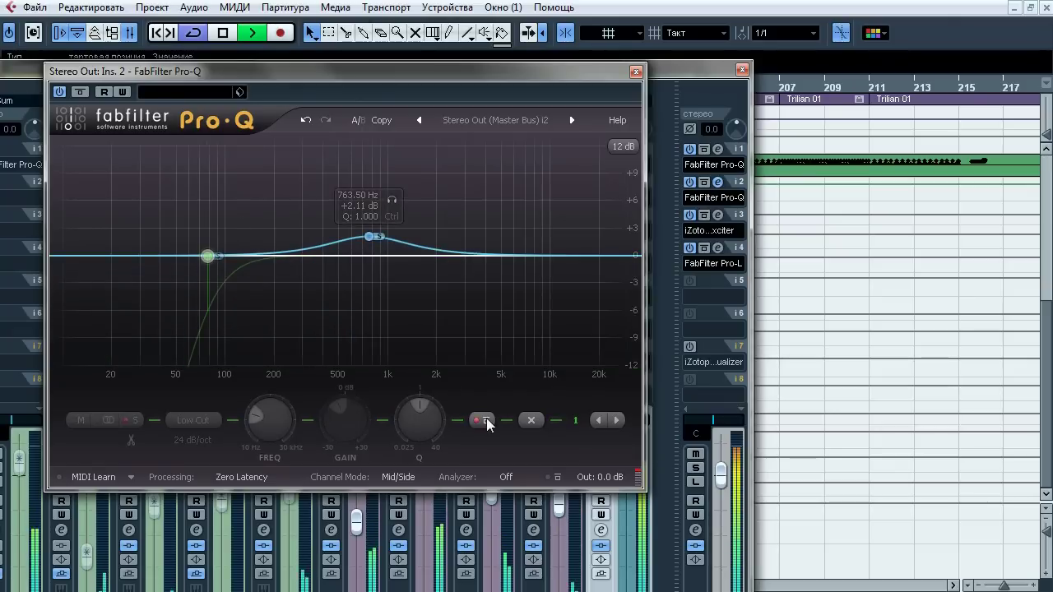
click(485, 421)
key(space)
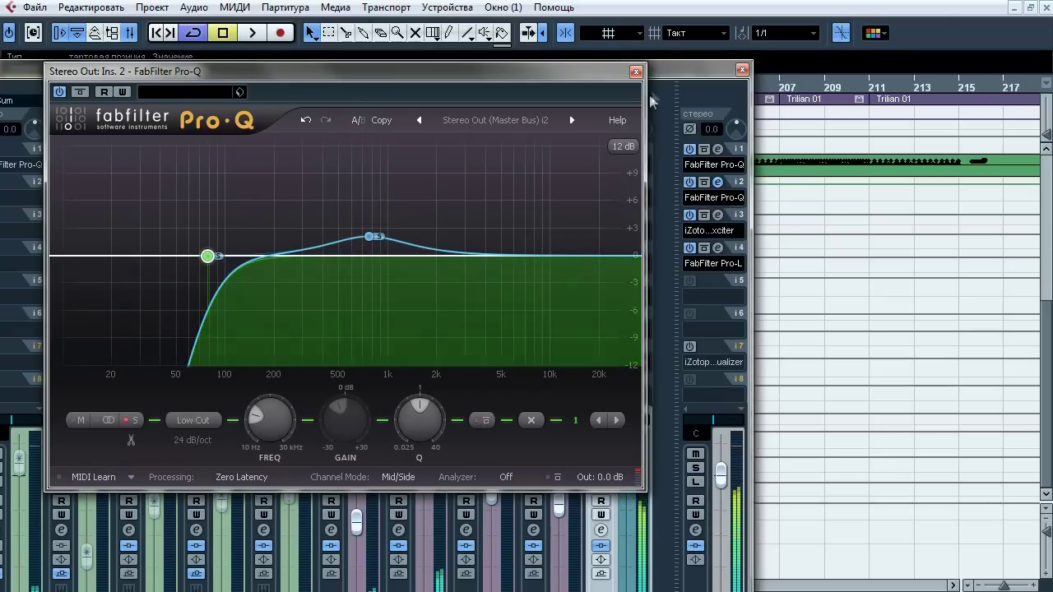
click(636, 72)
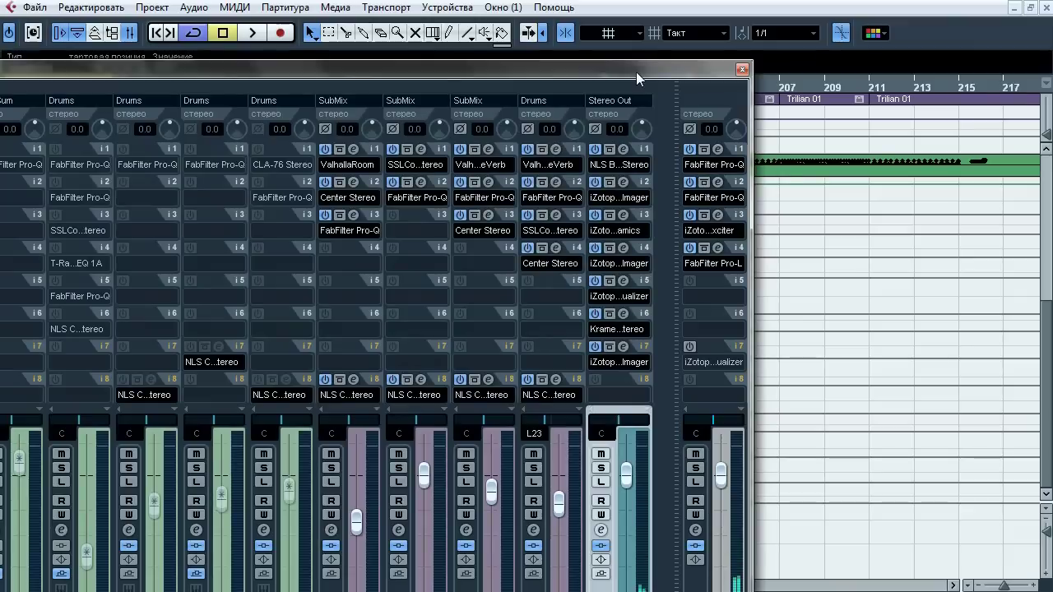
Open iZotope Ozone 5 Exciter in Stereo Out's third insert slot and compare looped playback with it bypassed and active
click(718, 216)
key(space)
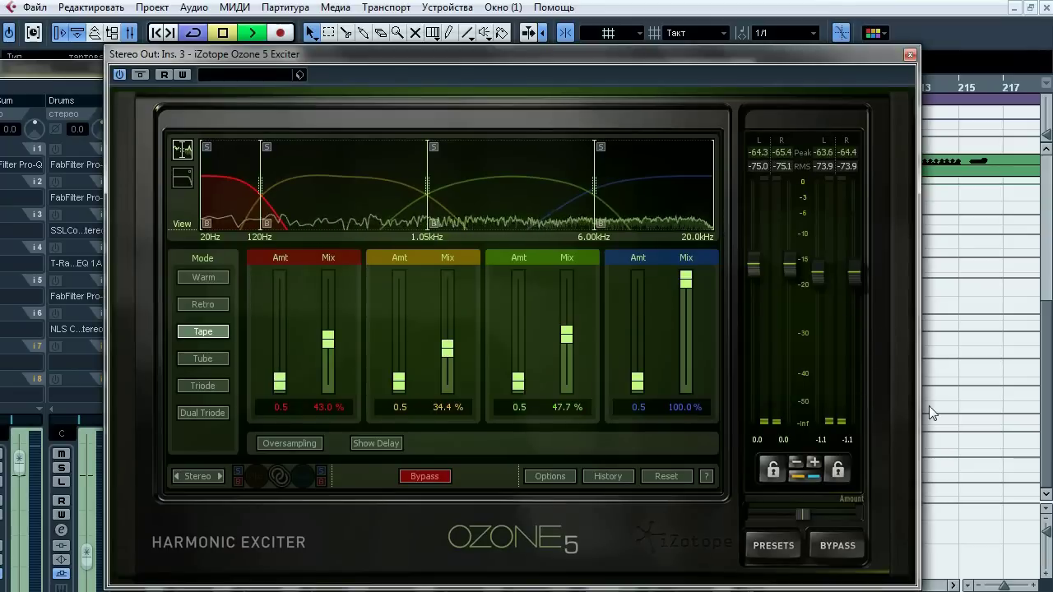
click(144, 76)
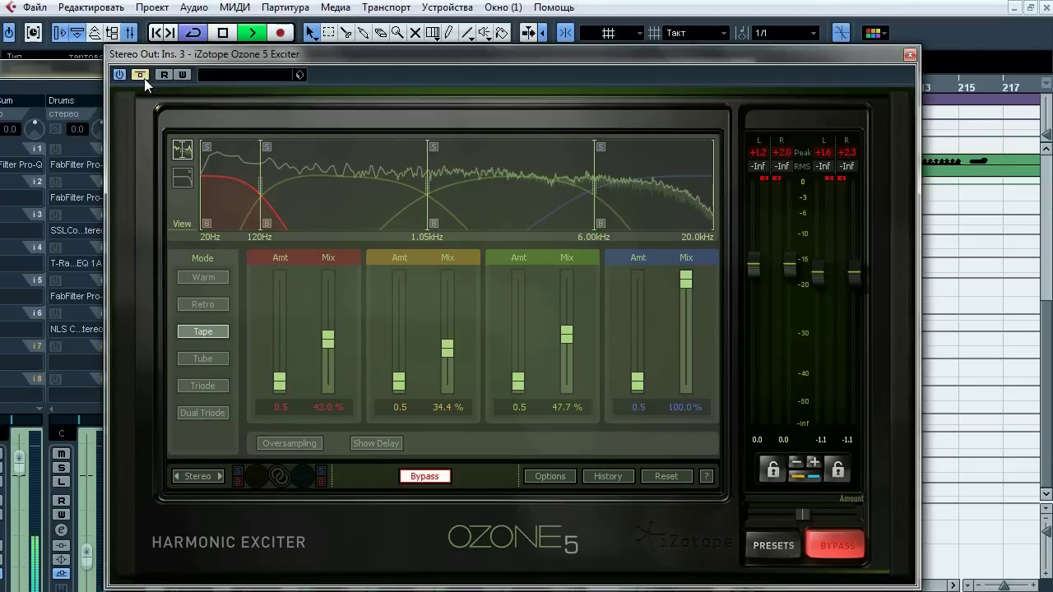
click(144, 79)
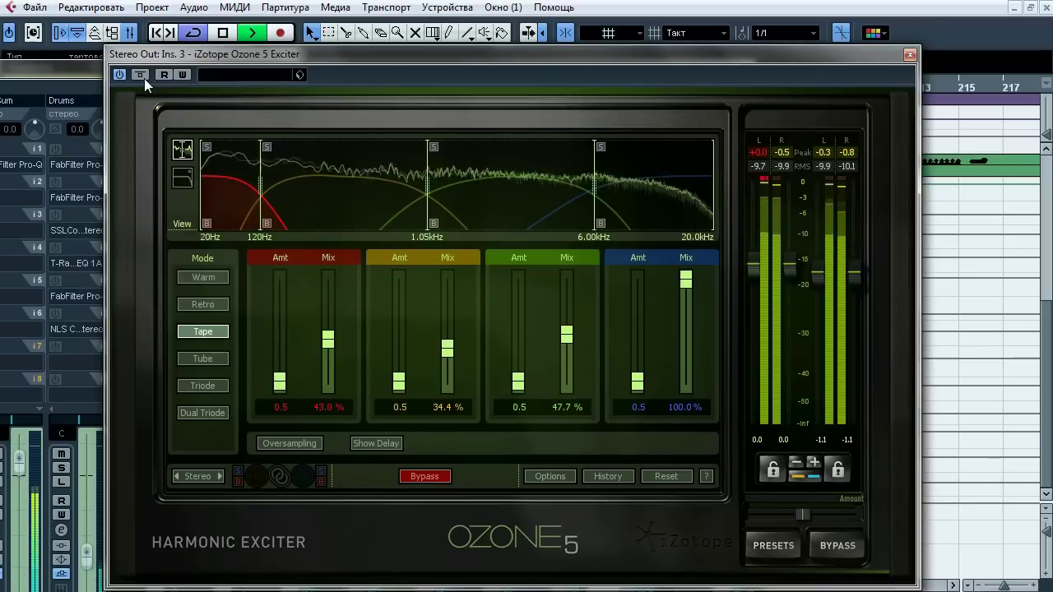
click(144, 79)
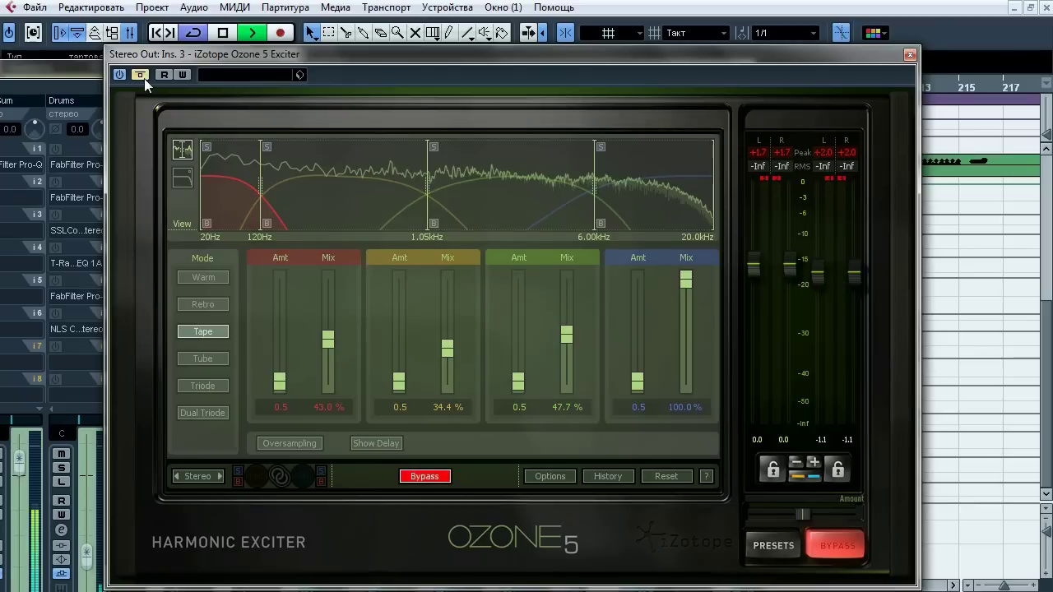
click(144, 78)
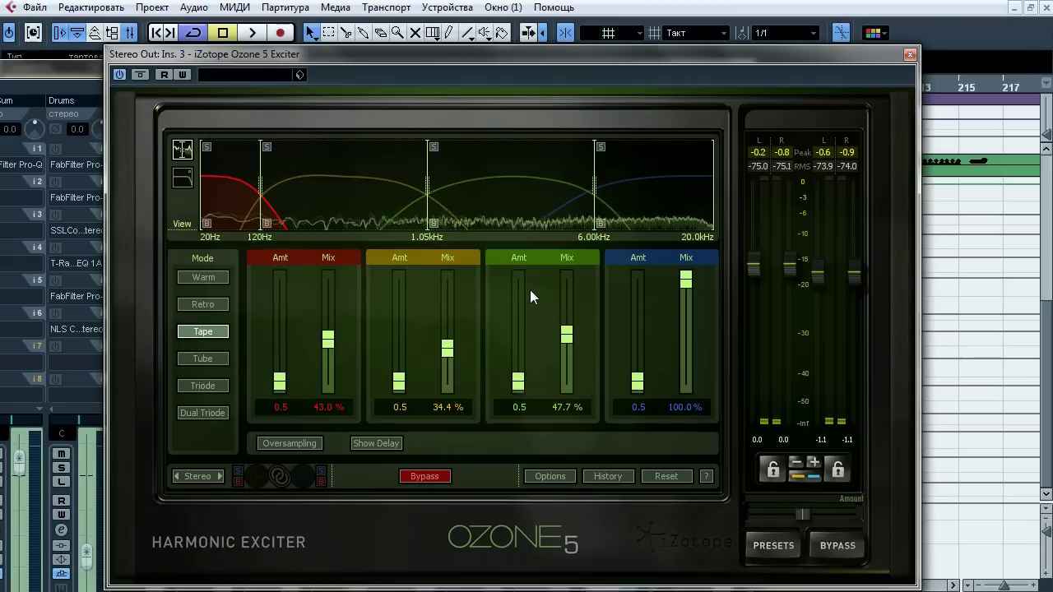
Replay the loop through the active Ozone 5 Exciter, stop playback and close the plug-in
key(space)
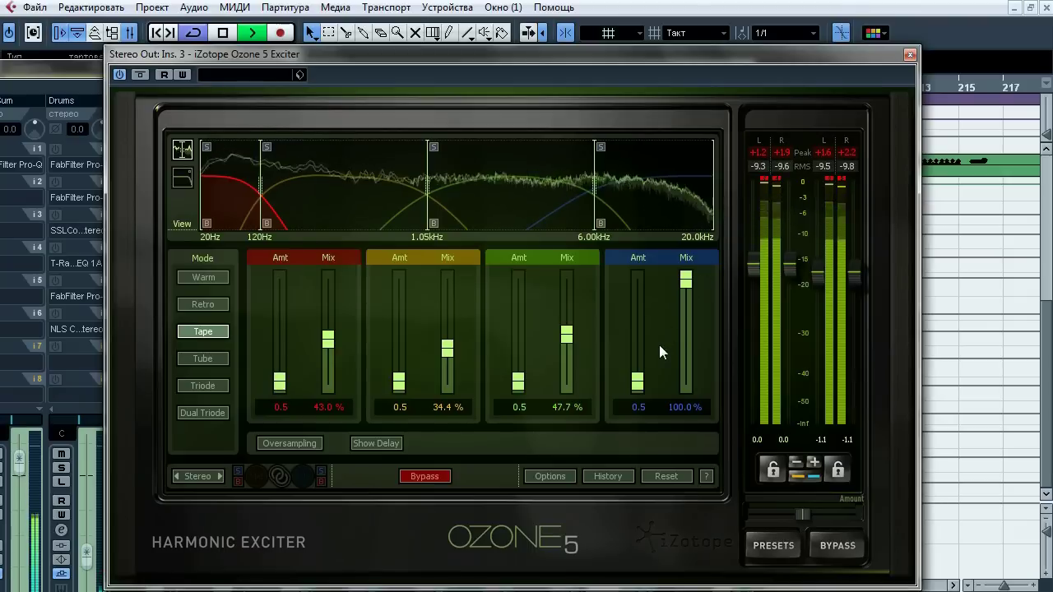
key(space)
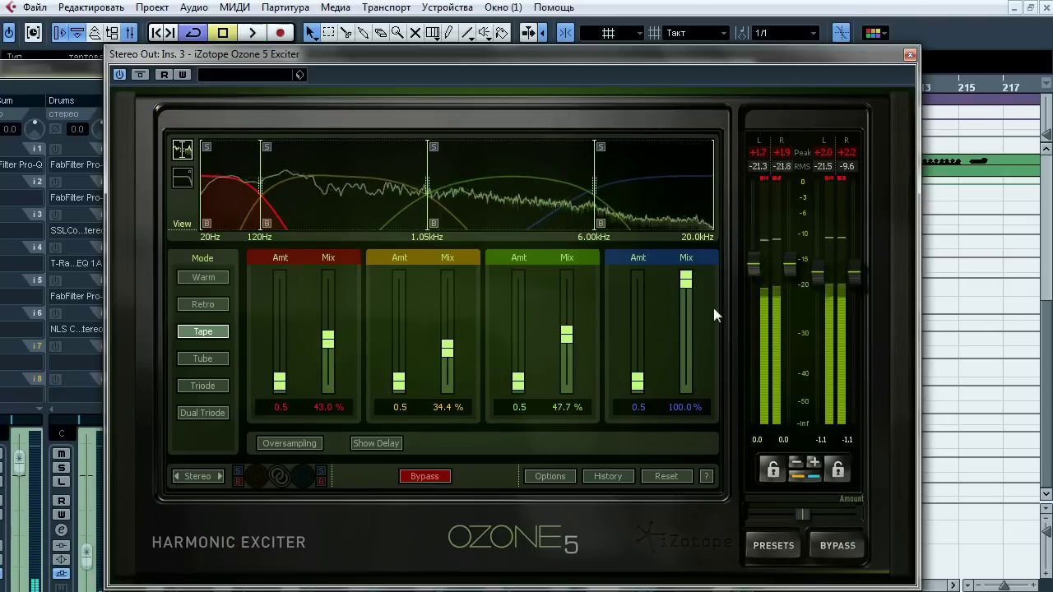
click(910, 55)
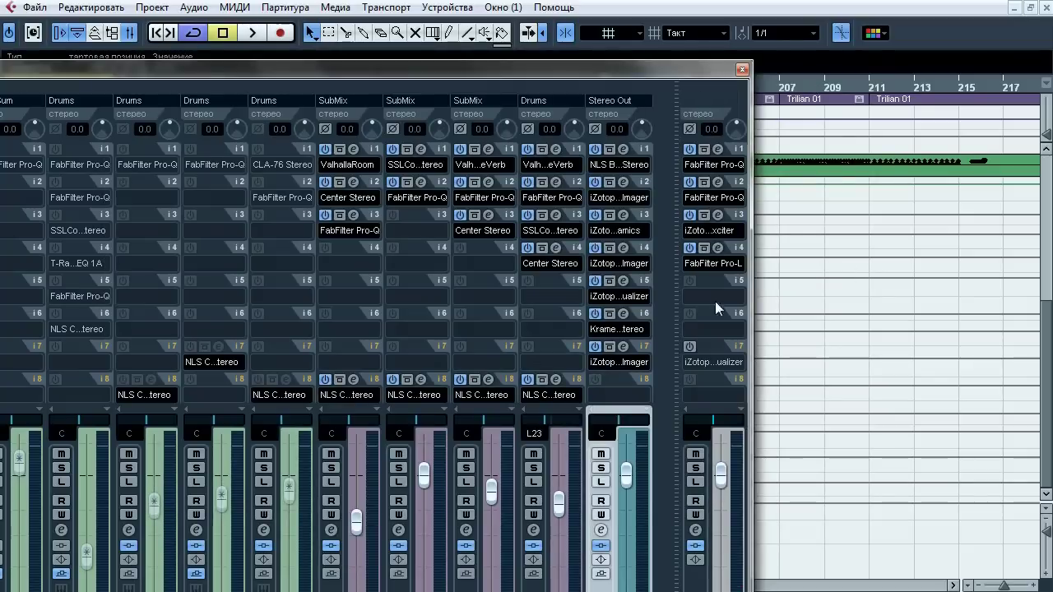
Open FabFilter Pro-L in Stereo Out's fourth insert slot, compare looped playback with it bypassed and active, and stop
click(720, 366)
click(745, 8)
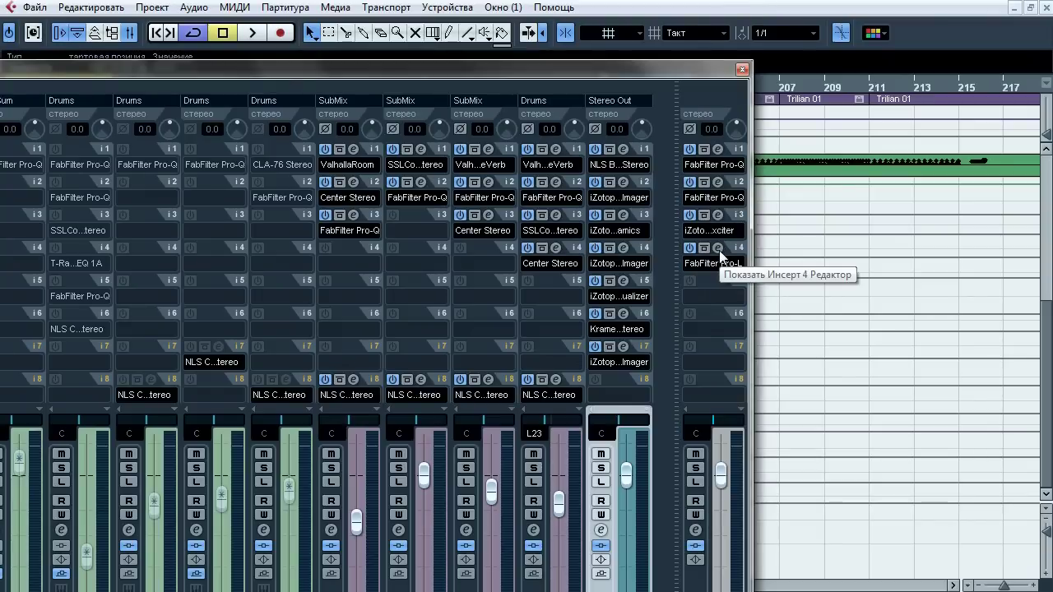
click(717, 249)
drag(691, 40, 641, 210)
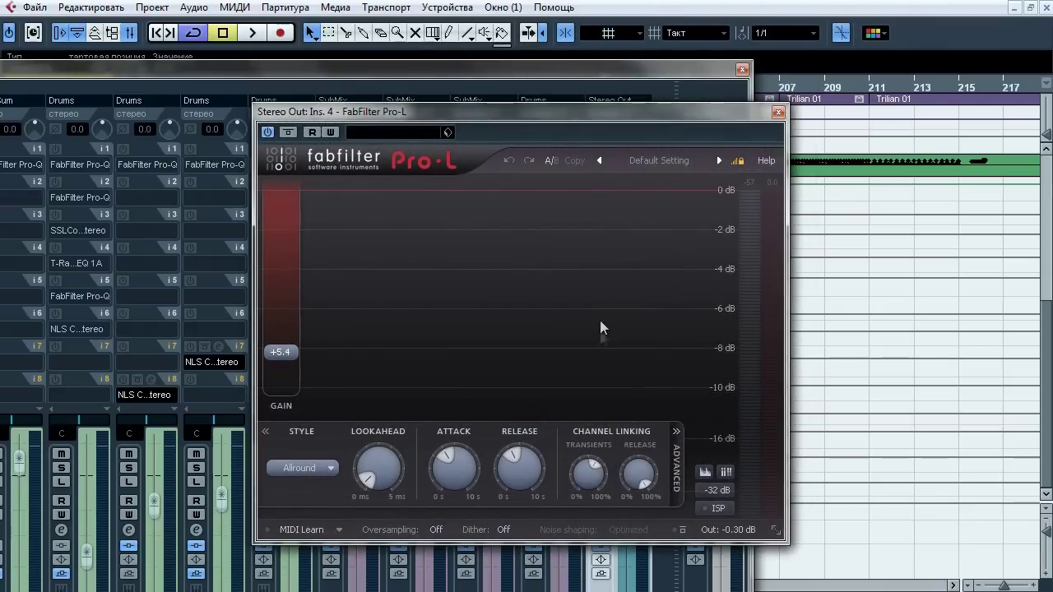
key(space)
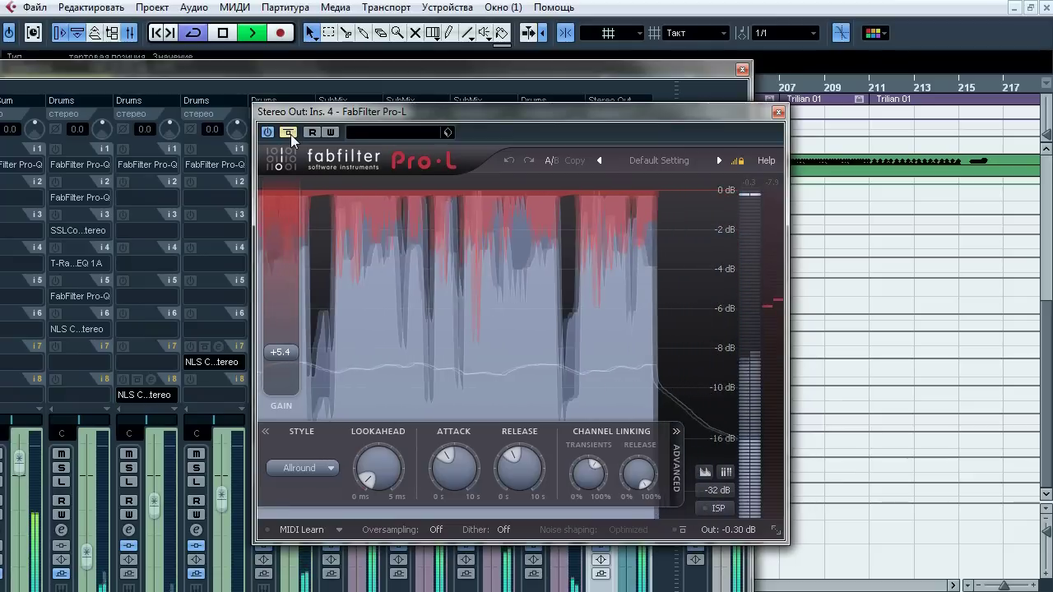
click(288, 132)
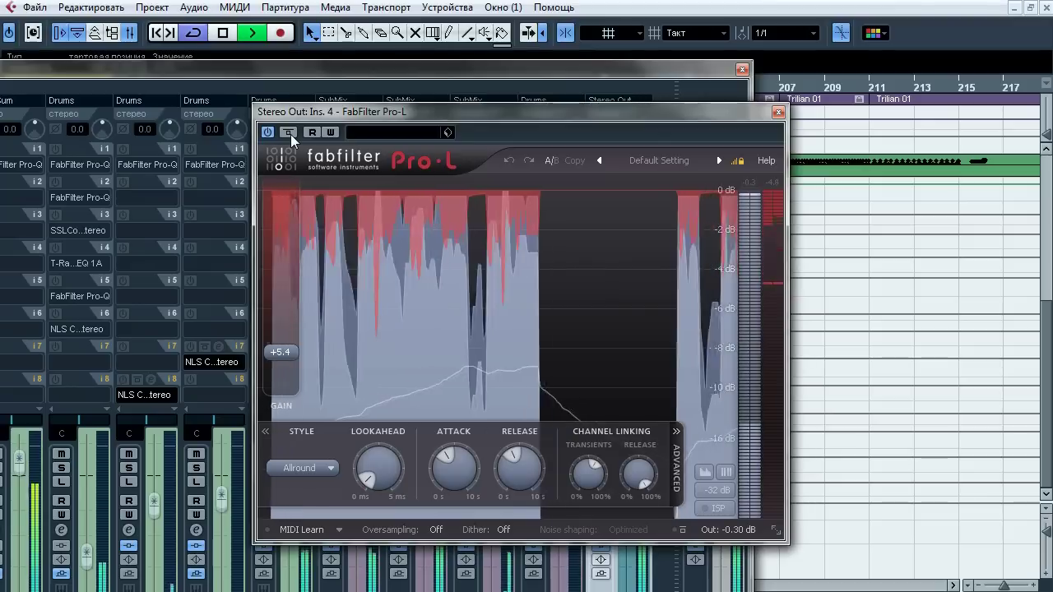
click(288, 132)
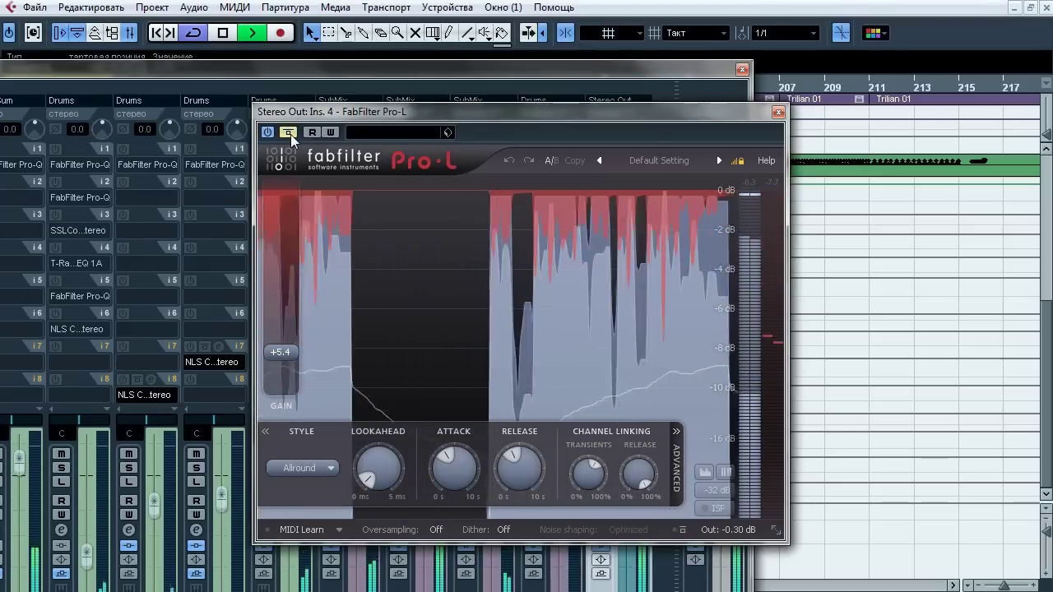
click(289, 133)
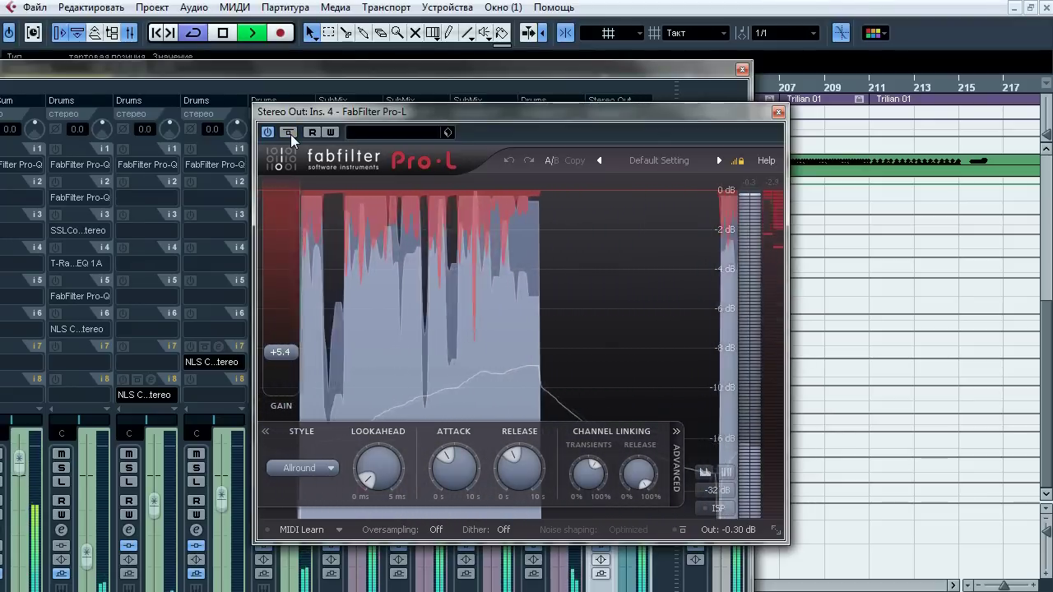
key(space)
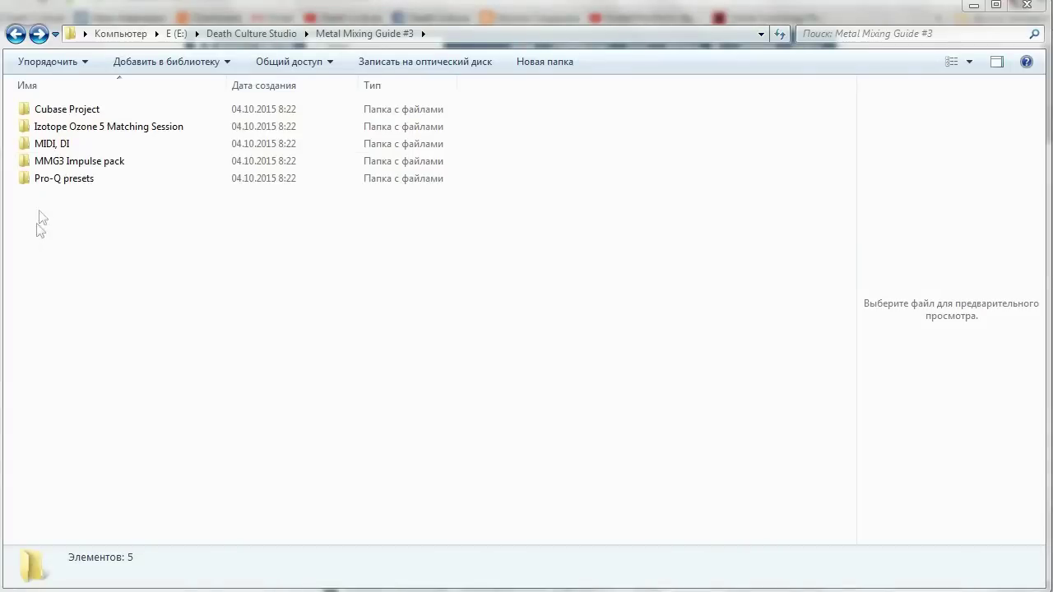
Switch to Windows Explorer and look inside Metal Mixing Guide #3's Cubase Project, Izotope Ozone 5 Matching Session and MIDI, DI folders
double_click(42, 110)
click(15, 34)
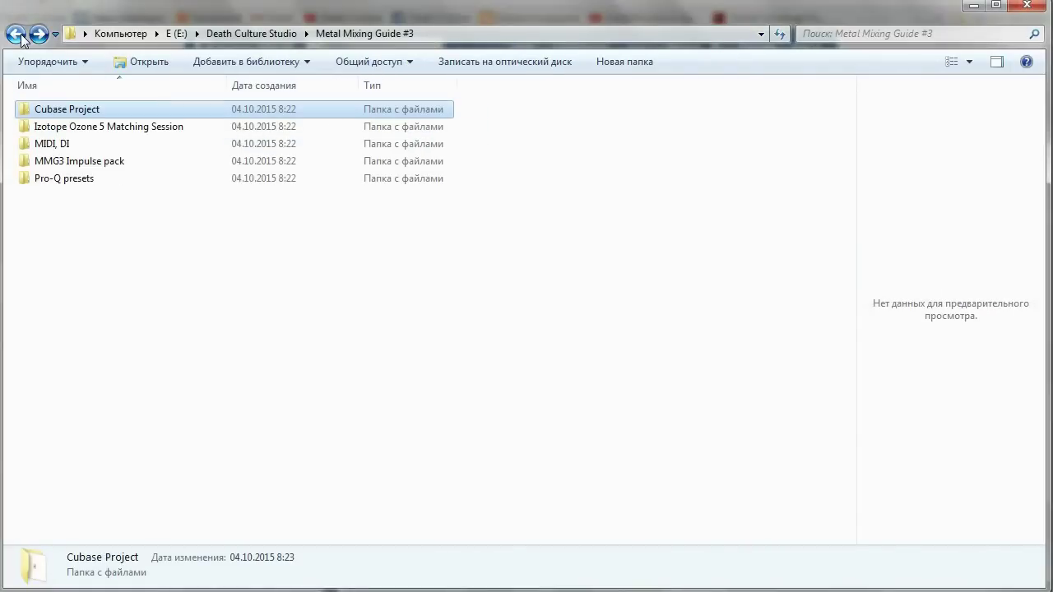
double_click(67, 128)
click(15, 33)
double_click(57, 145)
click(16, 34)
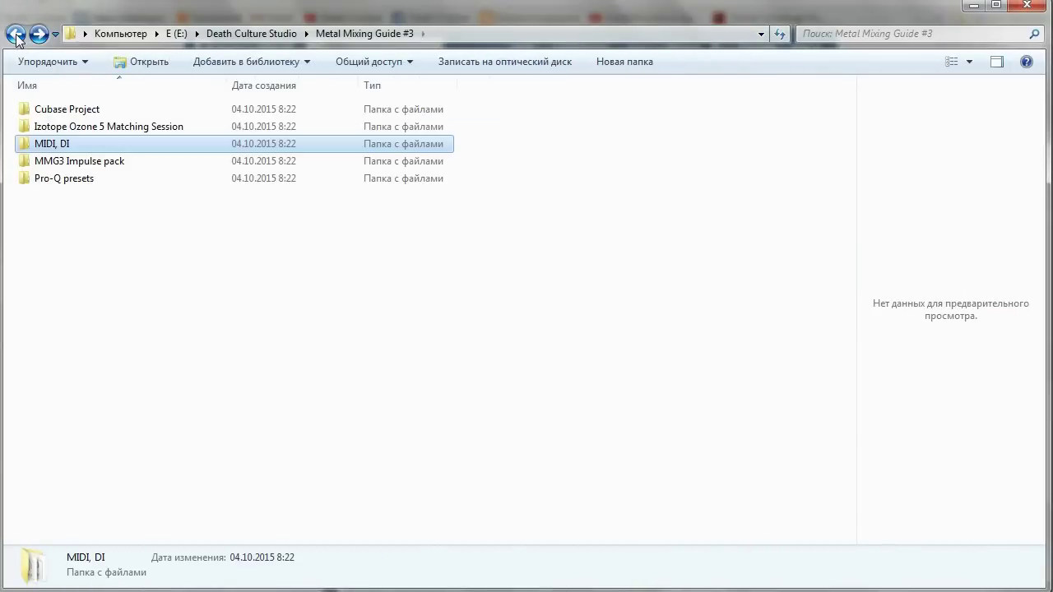
Look through the files in the MMG3 Impulse pack and Pro-Q presets folders and return to the parent folder
double_click(60, 162)
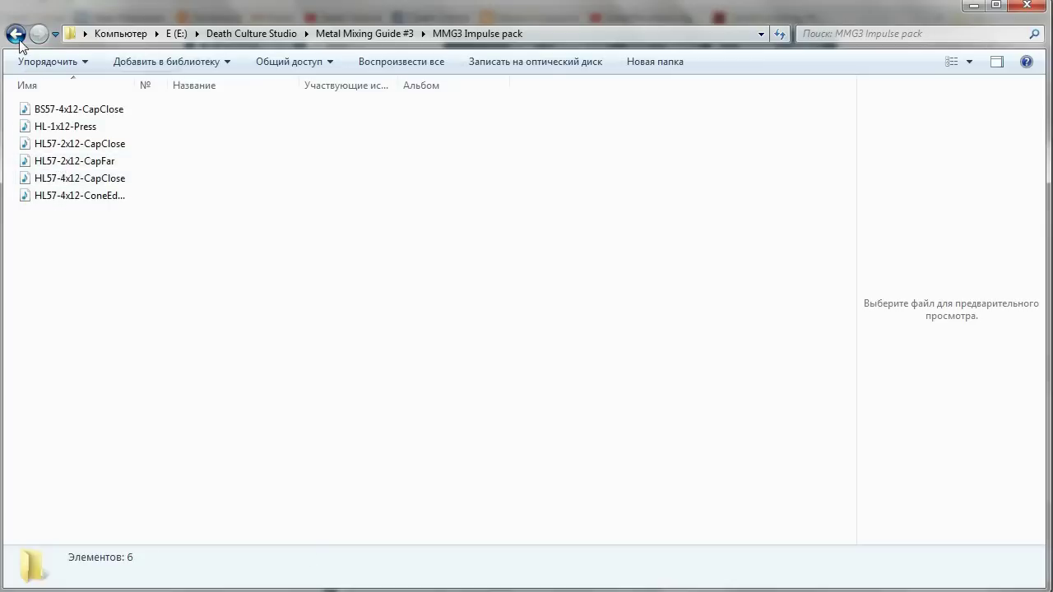
click(16, 34)
double_click(53, 179)
scroll(848, 185, down, 1)
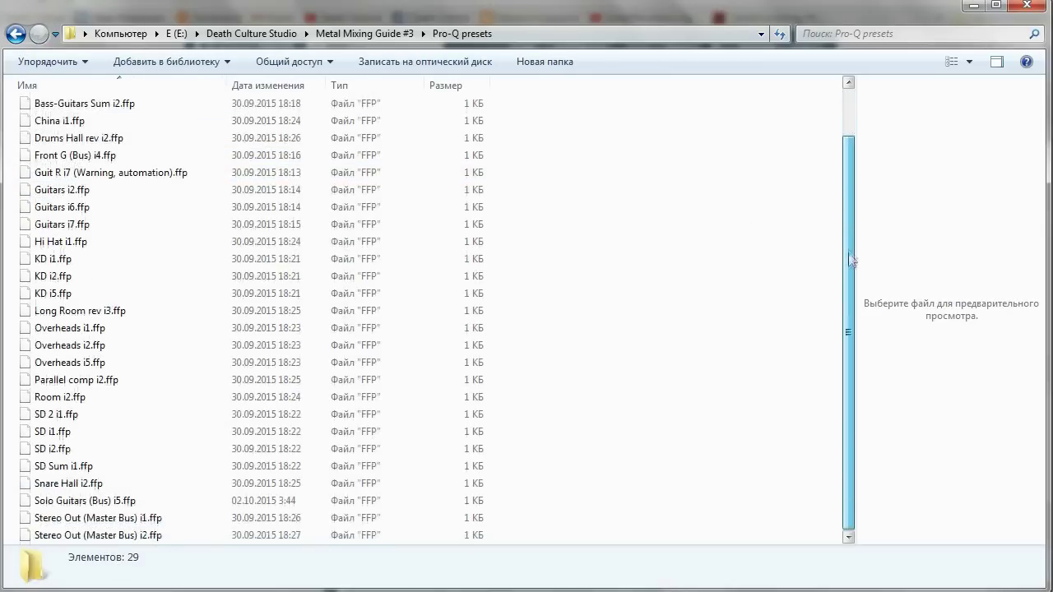
click(15, 34)
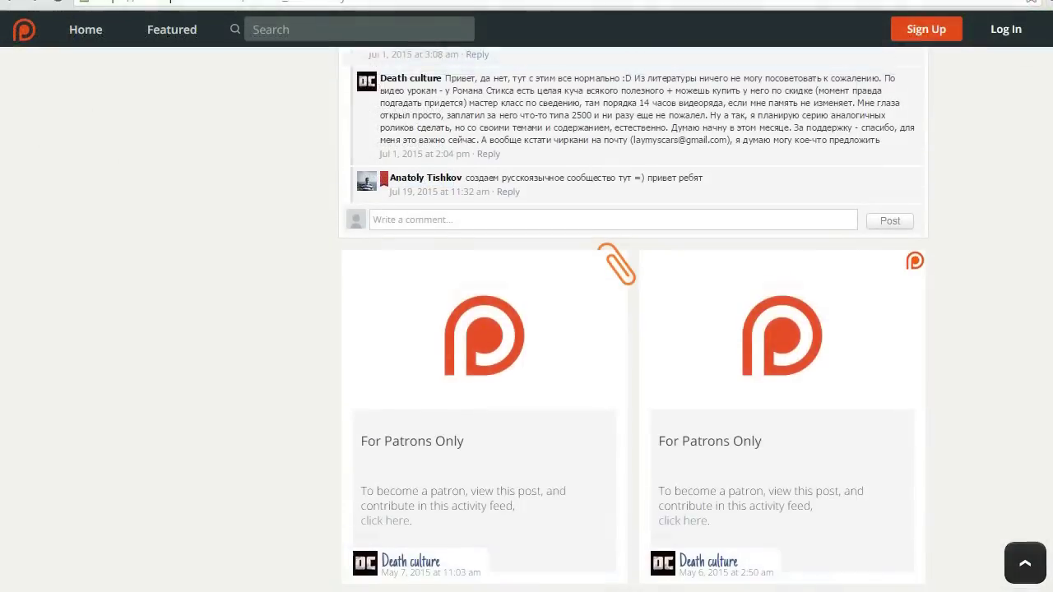
Switch to the browser and review Death culture's Patreon posts and the $1.00+ per month reward options
scroll(634, 321, down, 1)
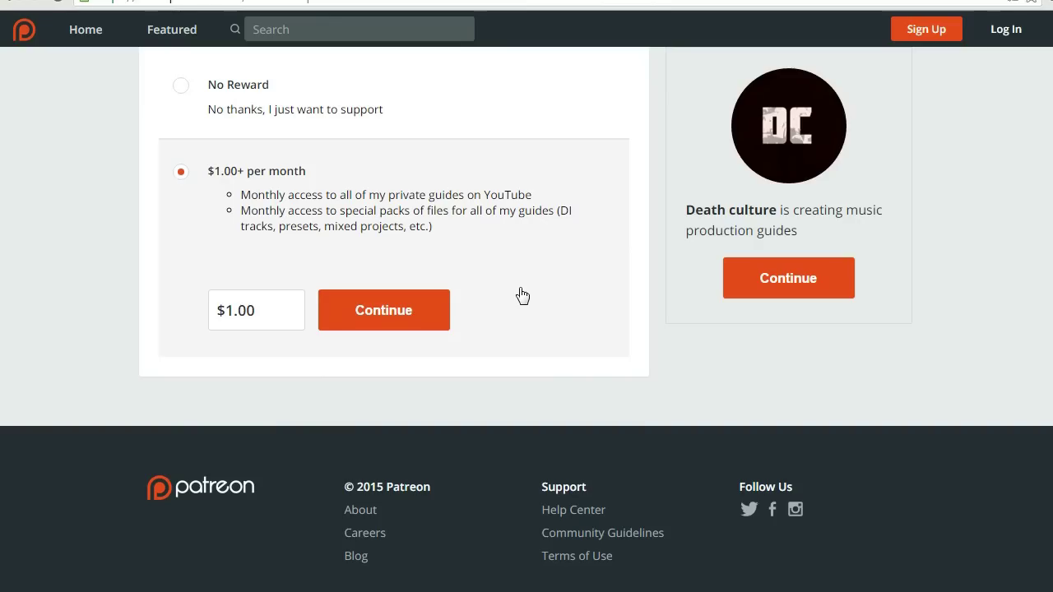
scroll(527, 313, up, 2)
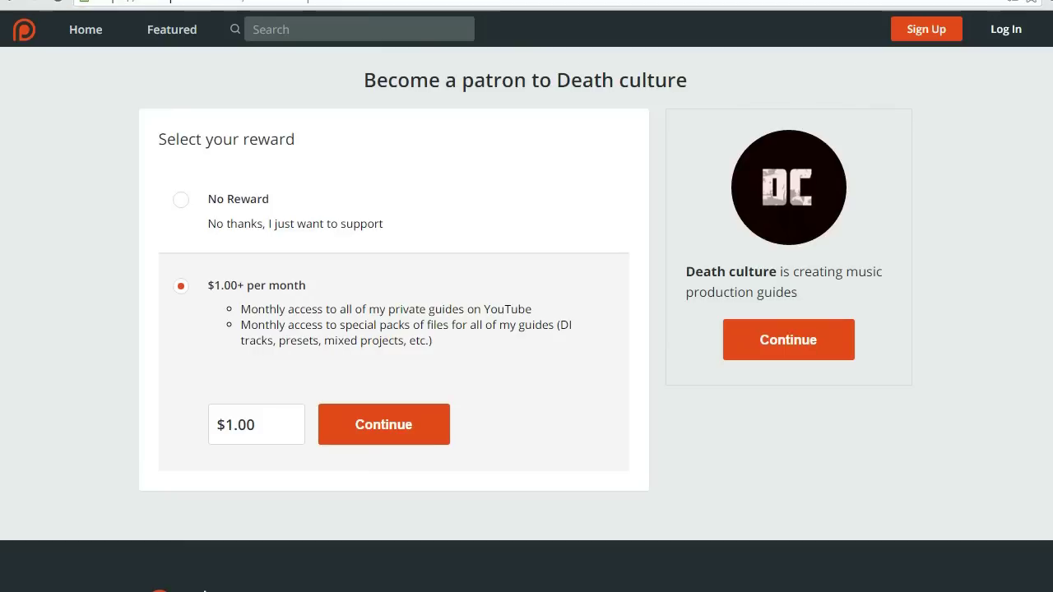